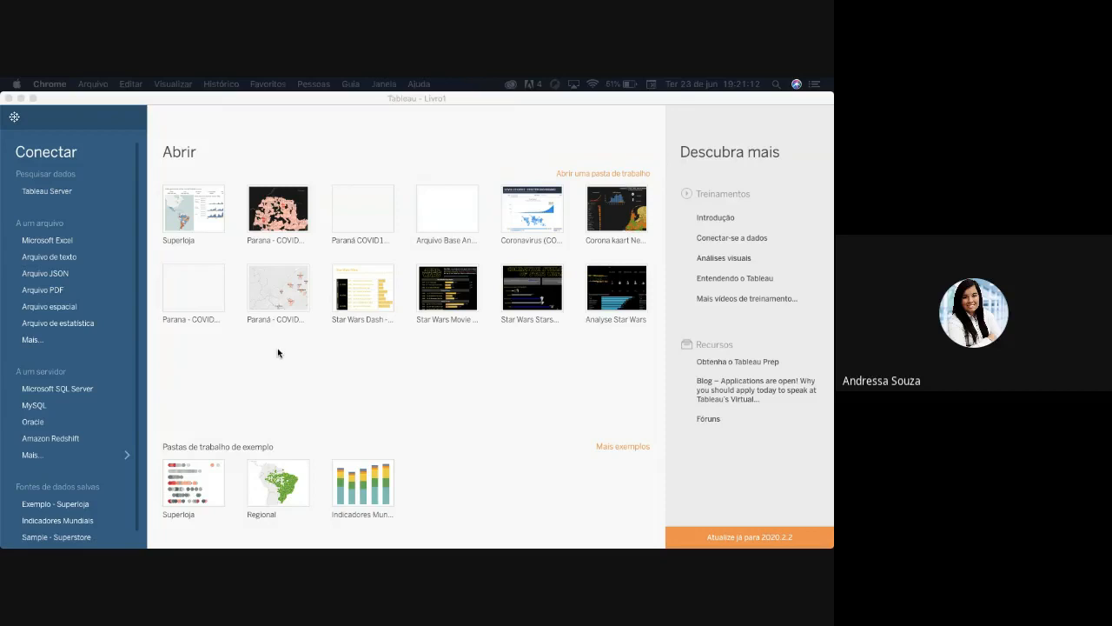
- Look at the file picker for other file types and the full list of server connectors
left_click(36, 346)
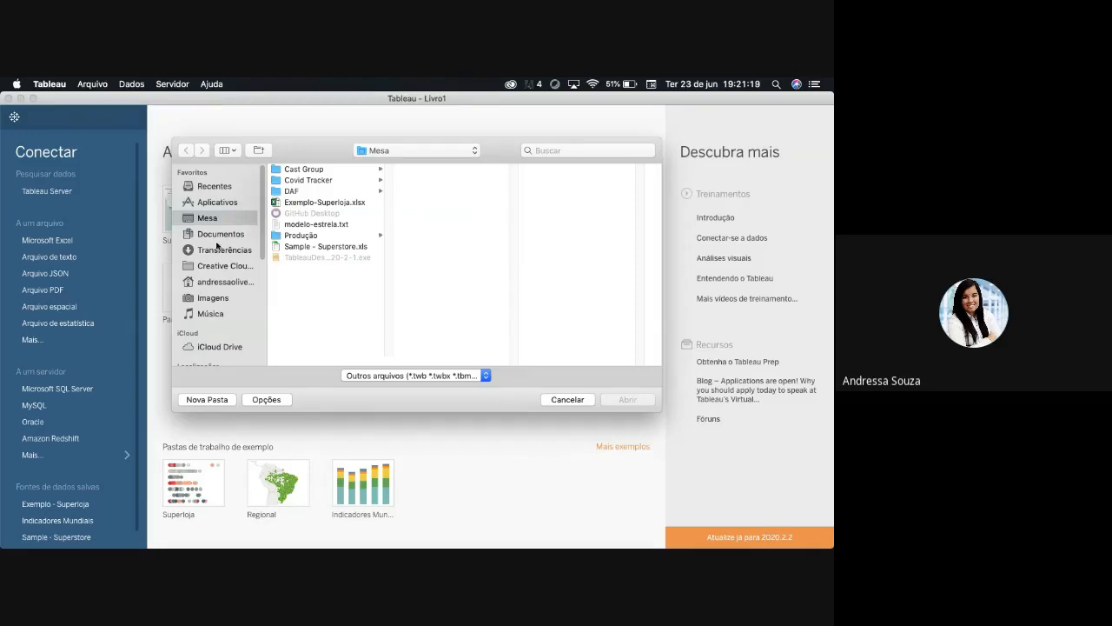
left_click(569, 402)
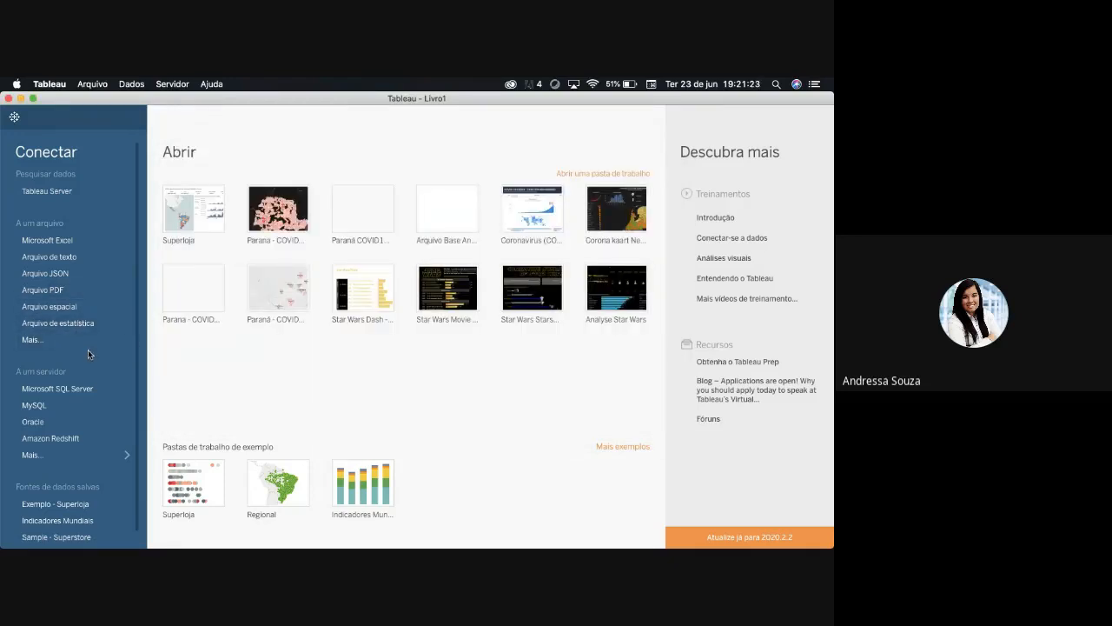
left_click(57, 458)
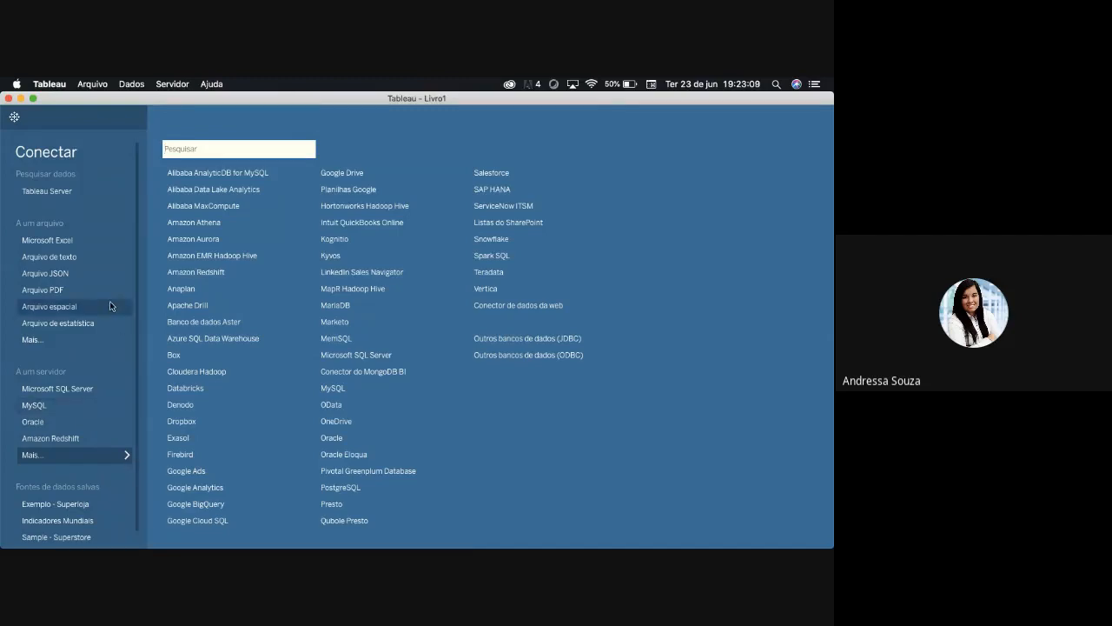
- Connect to Exemplo-Superloja.xlsx on the desktop, limiting the file picker to Excel workbooks
left_click(79, 343)
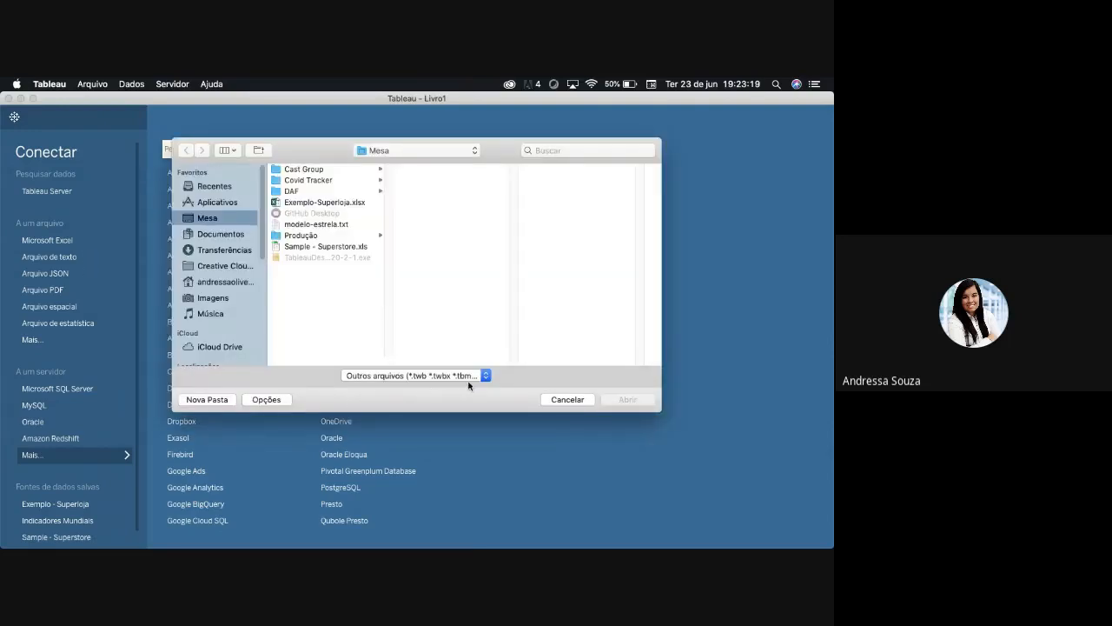
left_click(485, 377)
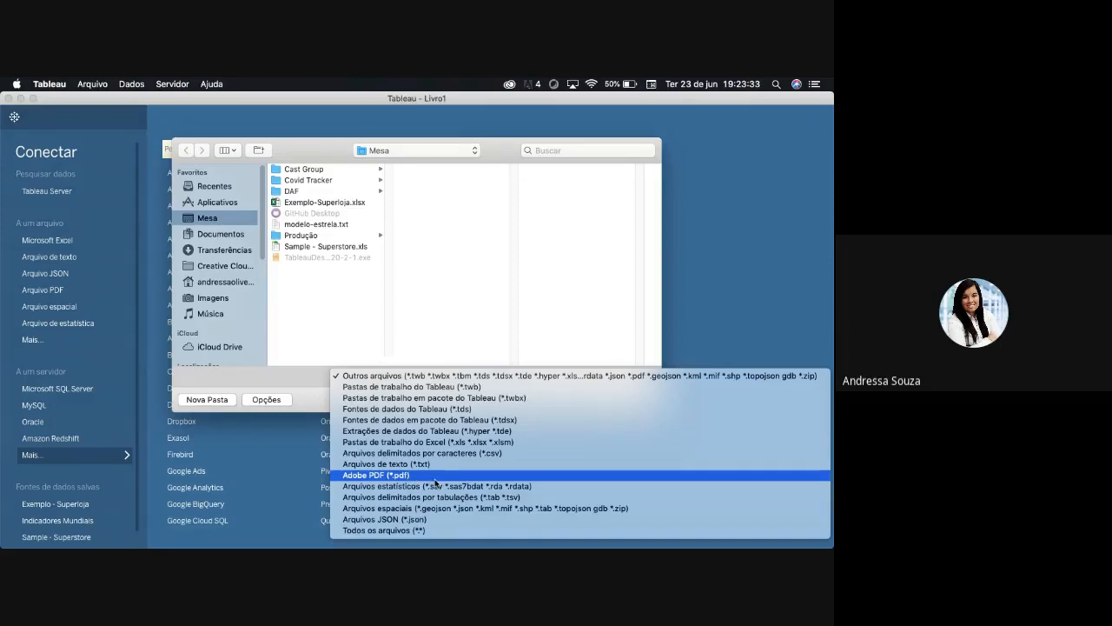
left_click(481, 443)
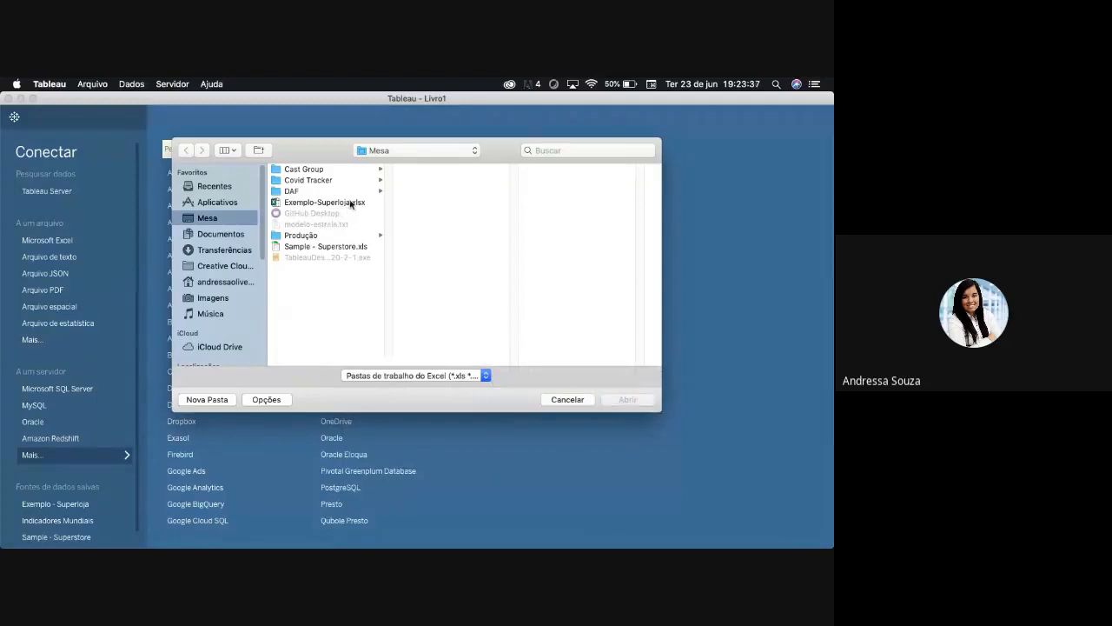
left_click(353, 202)
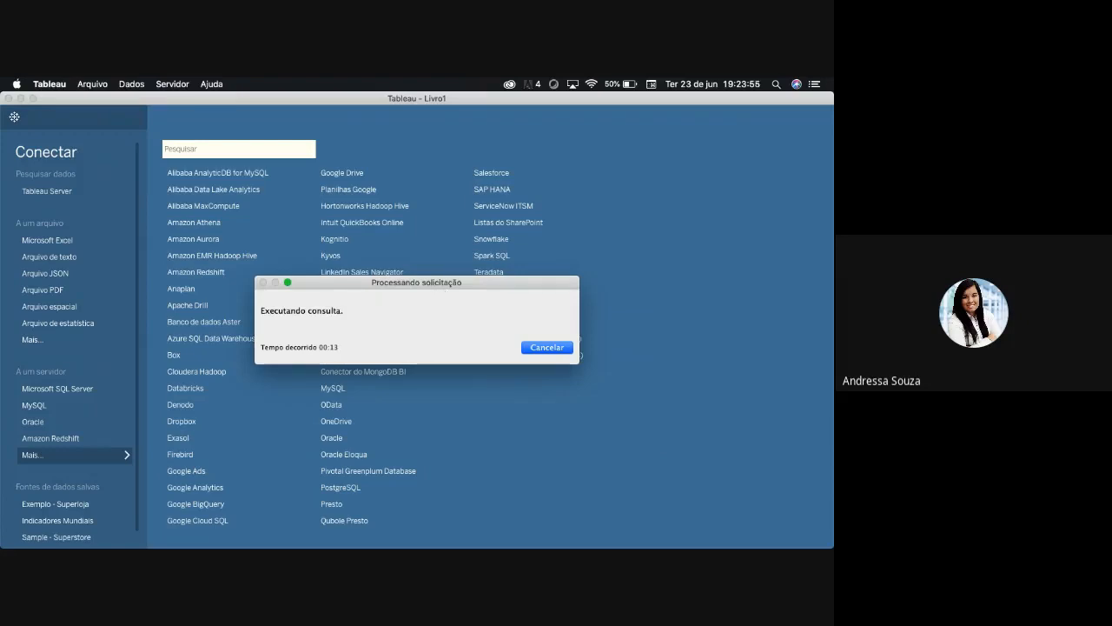
mouse_move(548, 535)
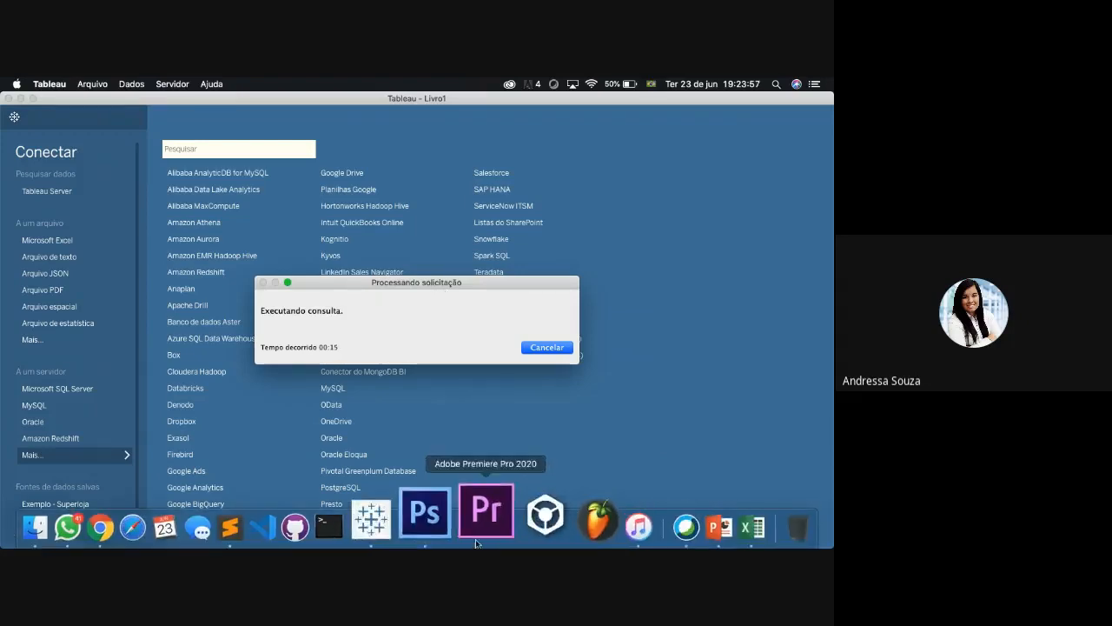
right_click(455, 528)
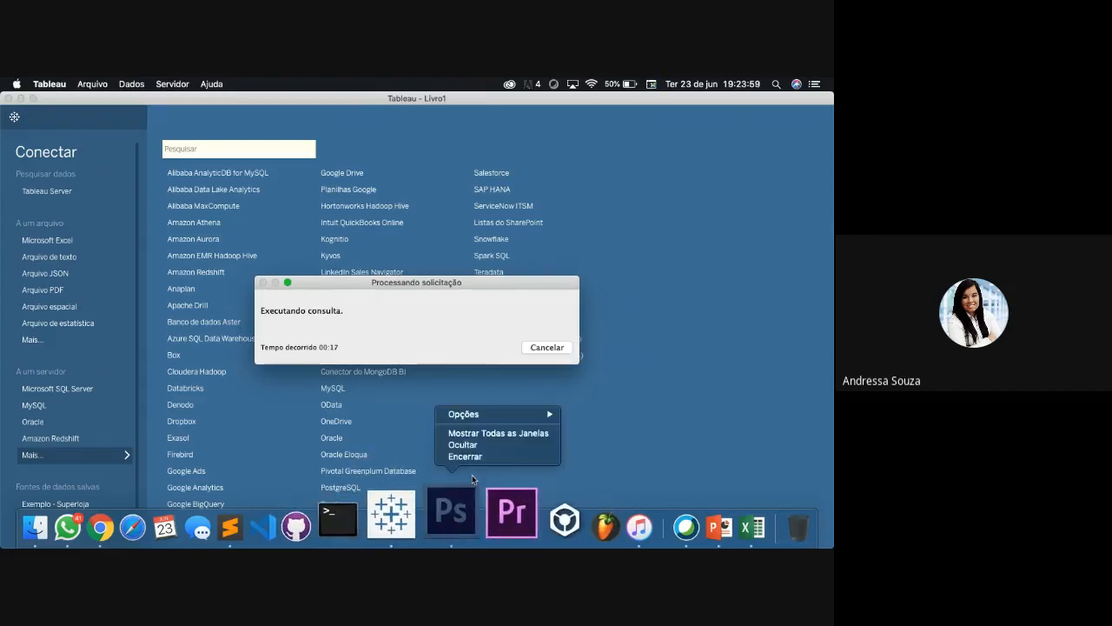
left_click(691, 388)
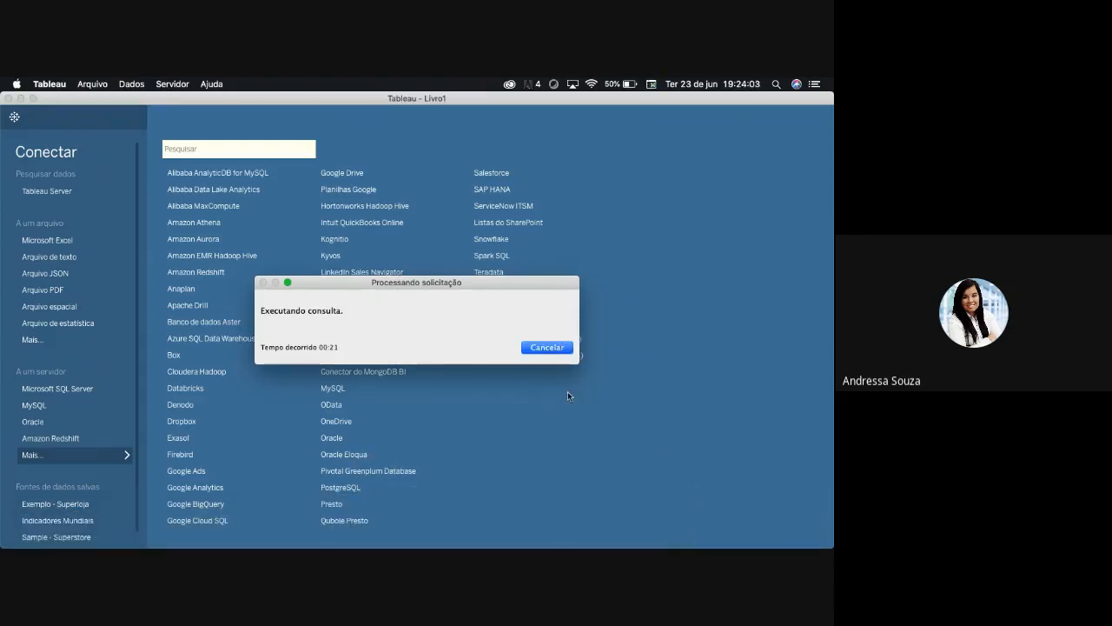
mouse_move(684, 538)
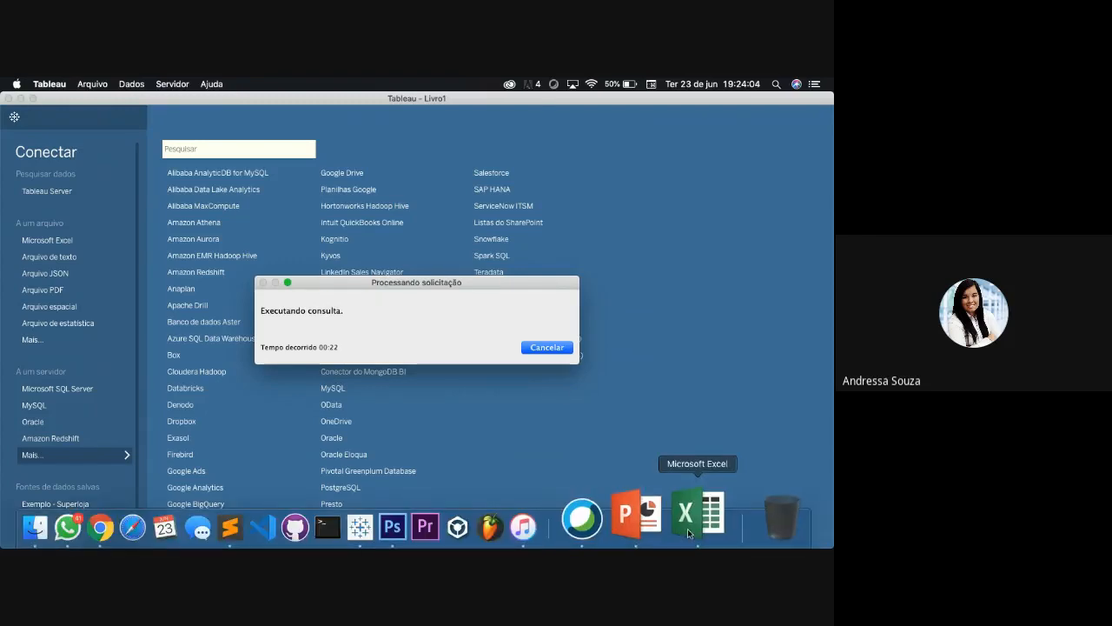
left_click(687, 528)
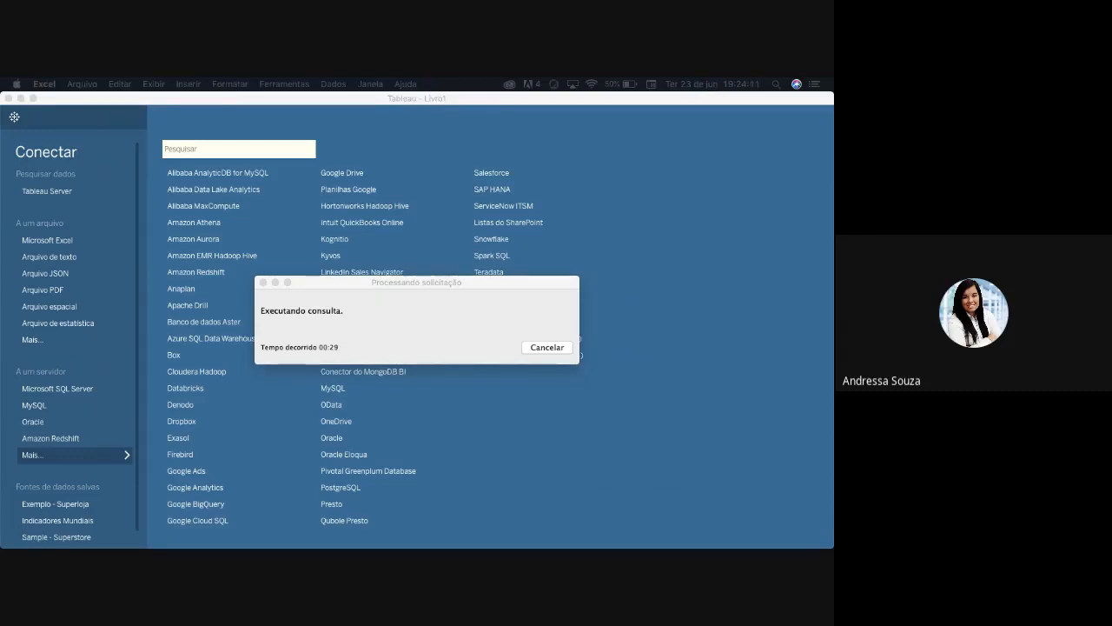
- Cancel the running query for the Excel workbook connection
left_click(548, 346)
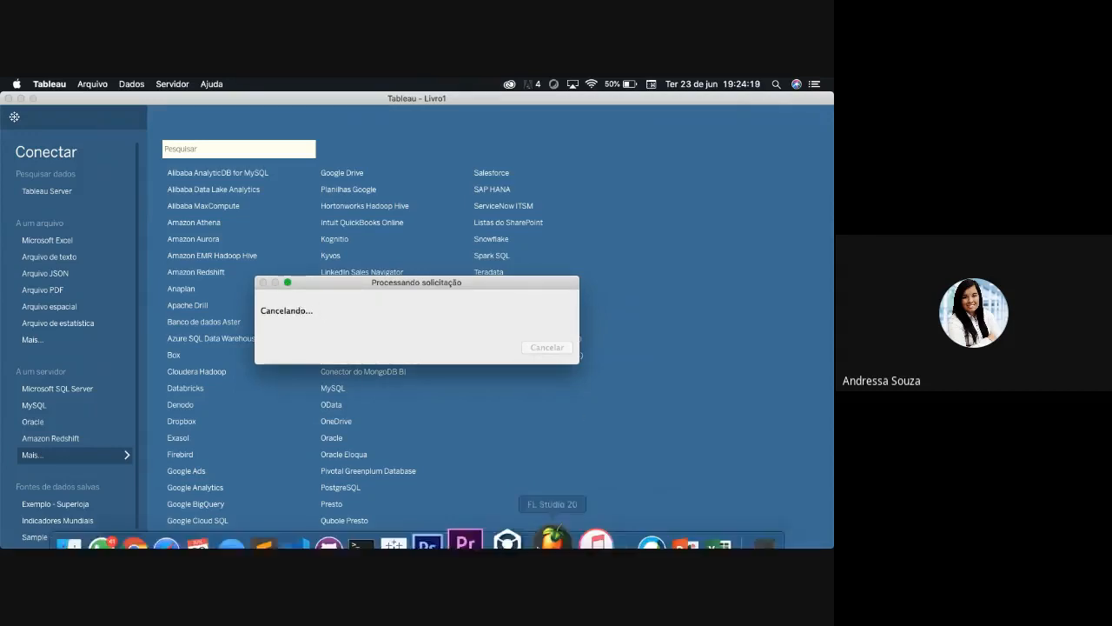
right_click(422, 519)
left_click(458, 457)
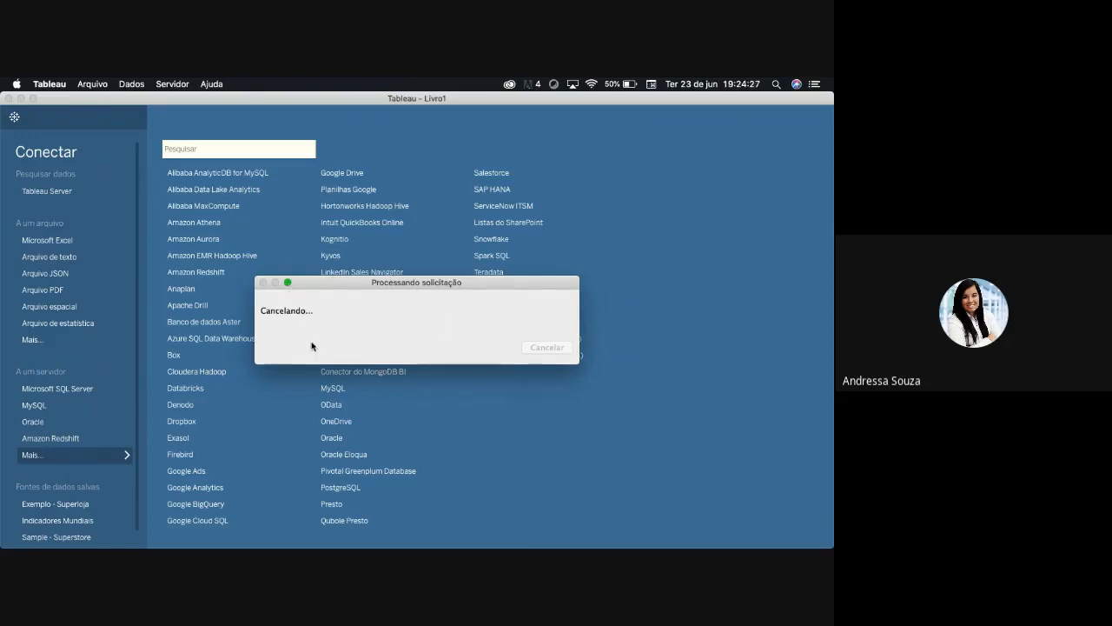
key("super+Tab")
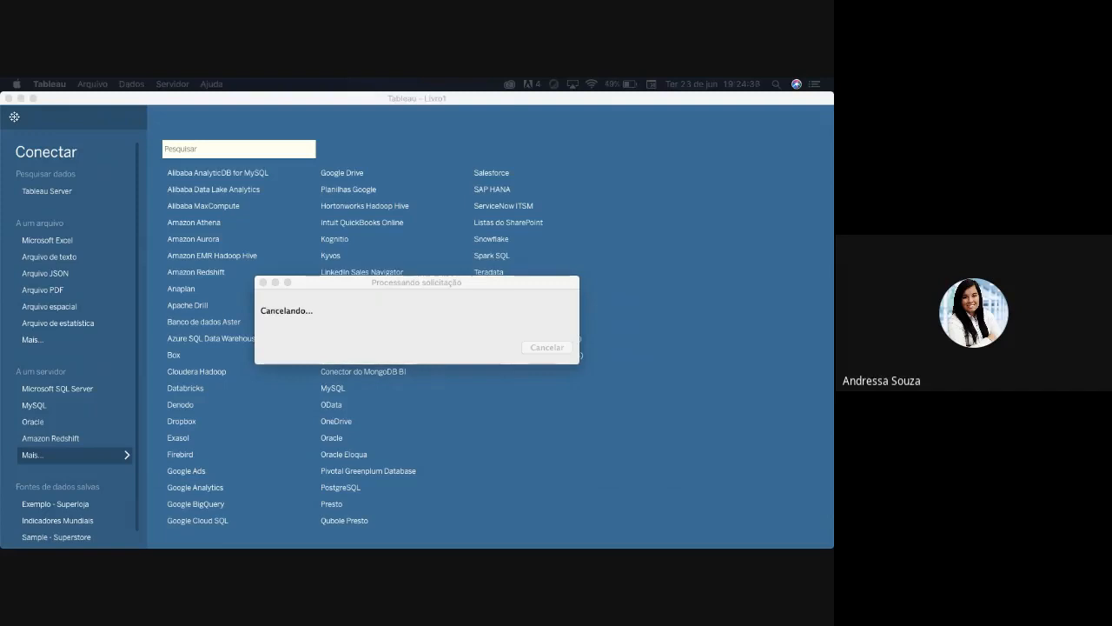
left_click(446, 332)
left_click(443, 314)
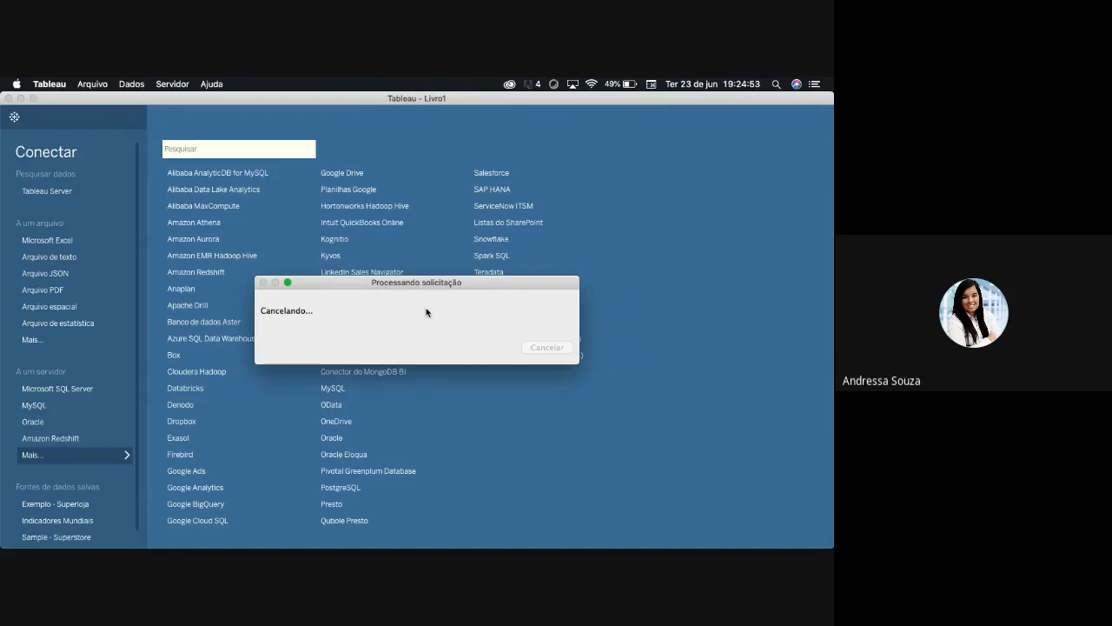
left_click(289, 283)
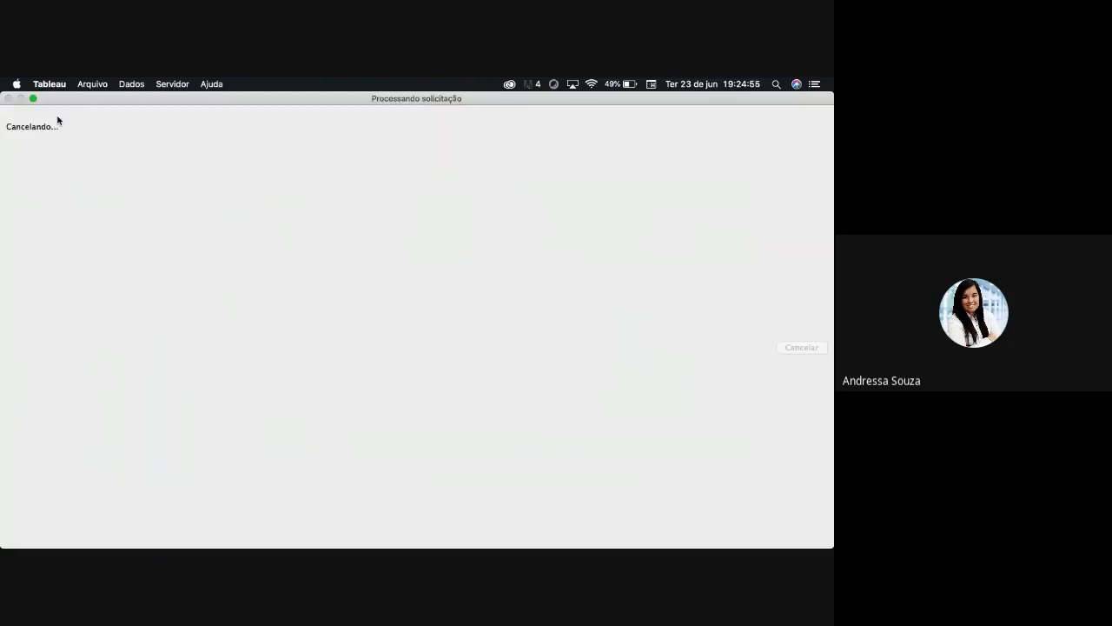
left_click(33, 98)
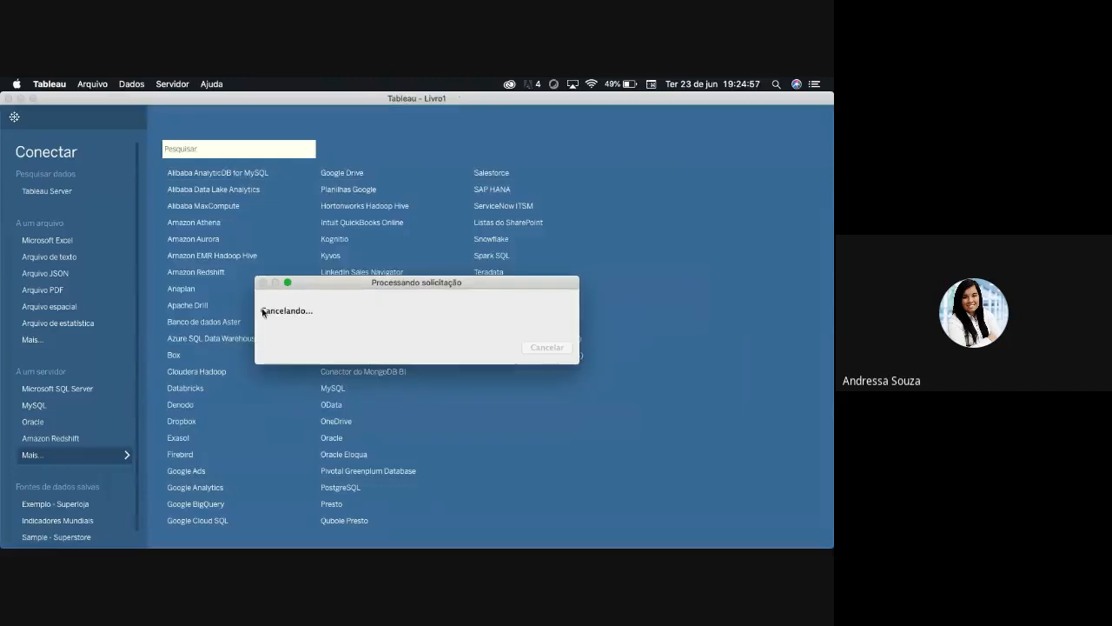
left_click(286, 285)
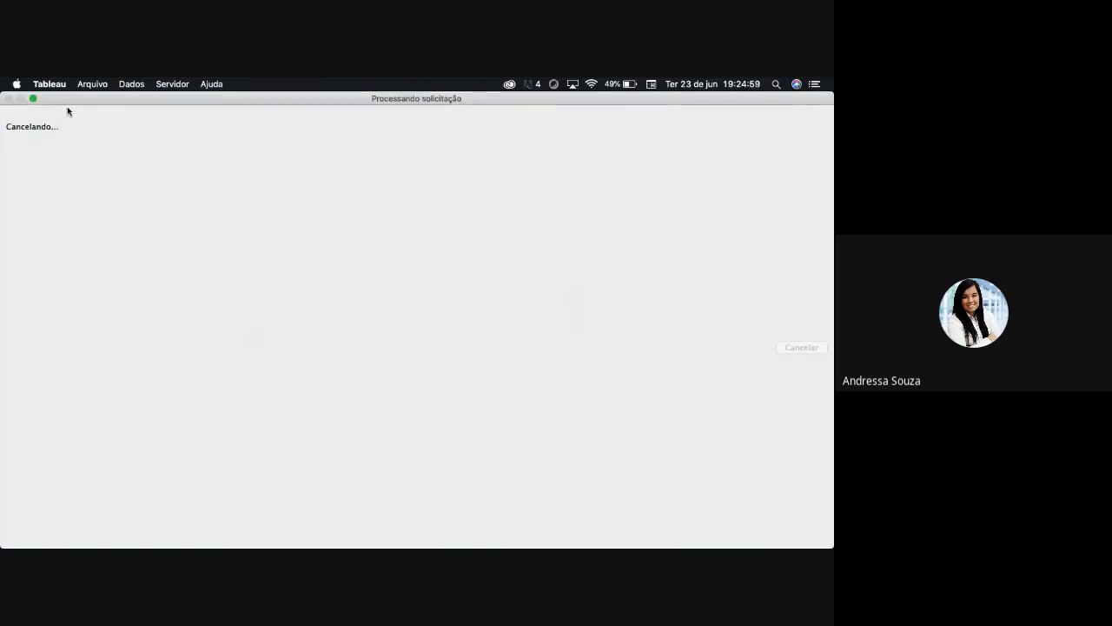
left_click(33, 99)
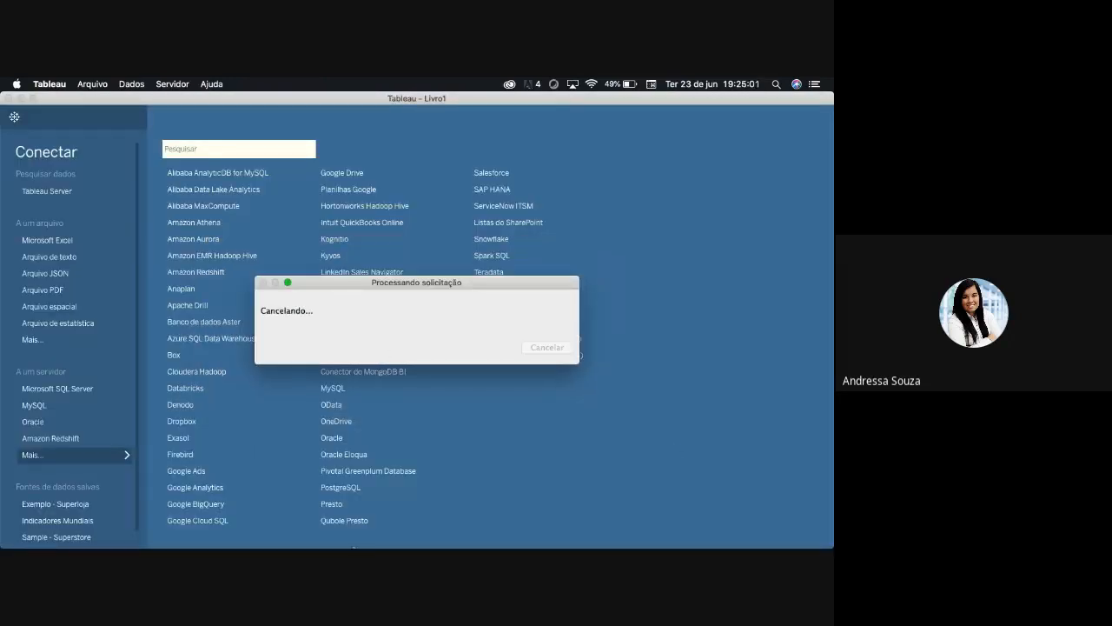
- Try to quit the application during the pending query cancellation, and return to its main window
right_click(421, 515)
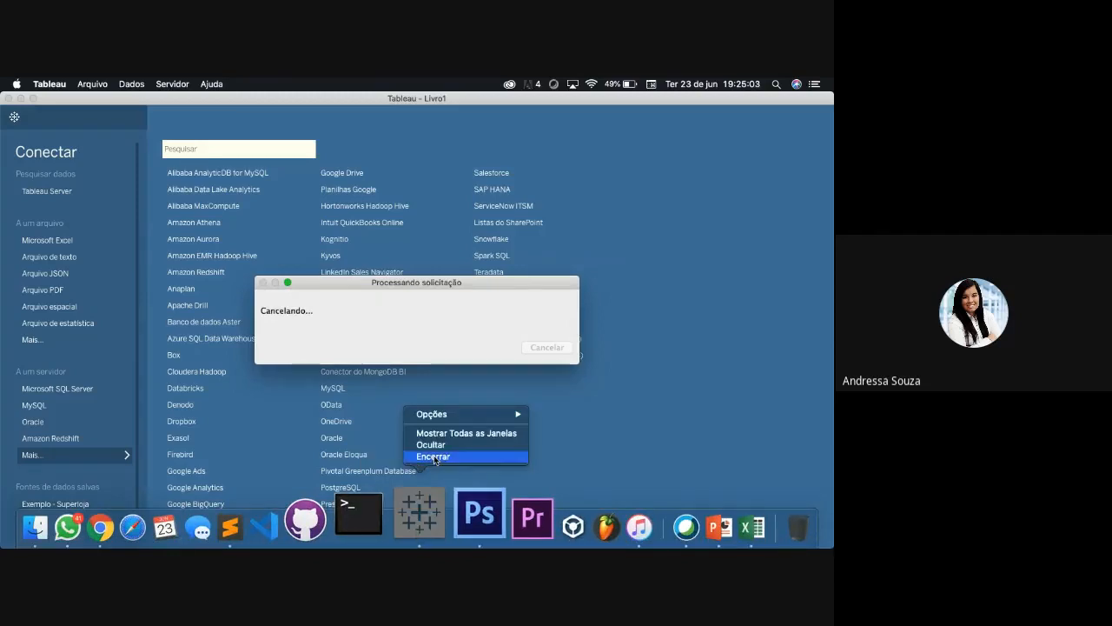
left_click(433, 455)
mouse_move(447, 534)
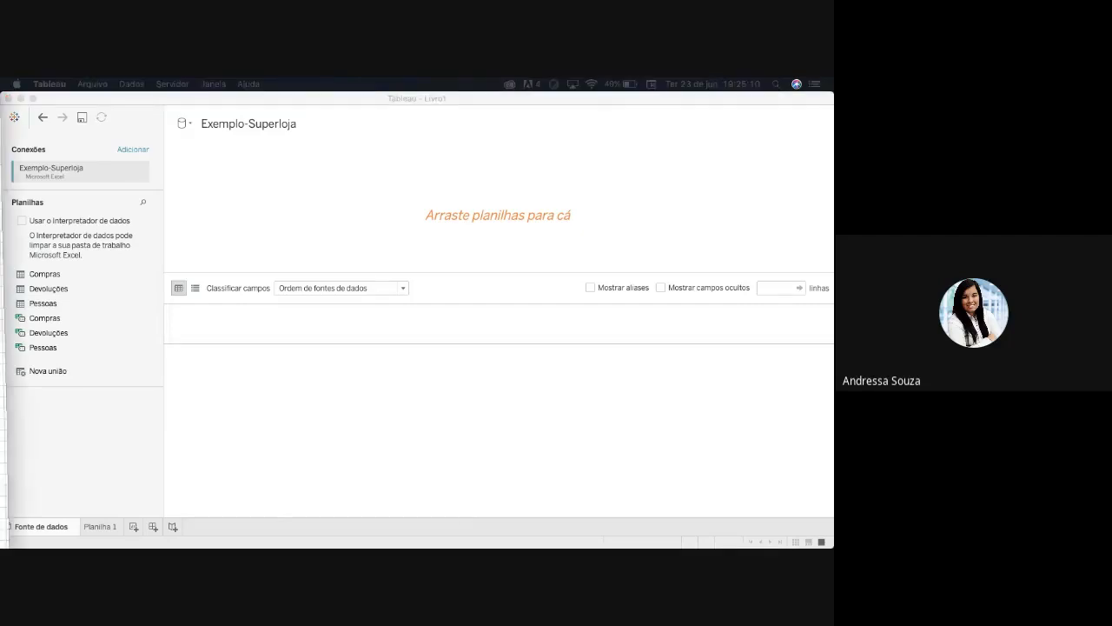
left_click(501, 432)
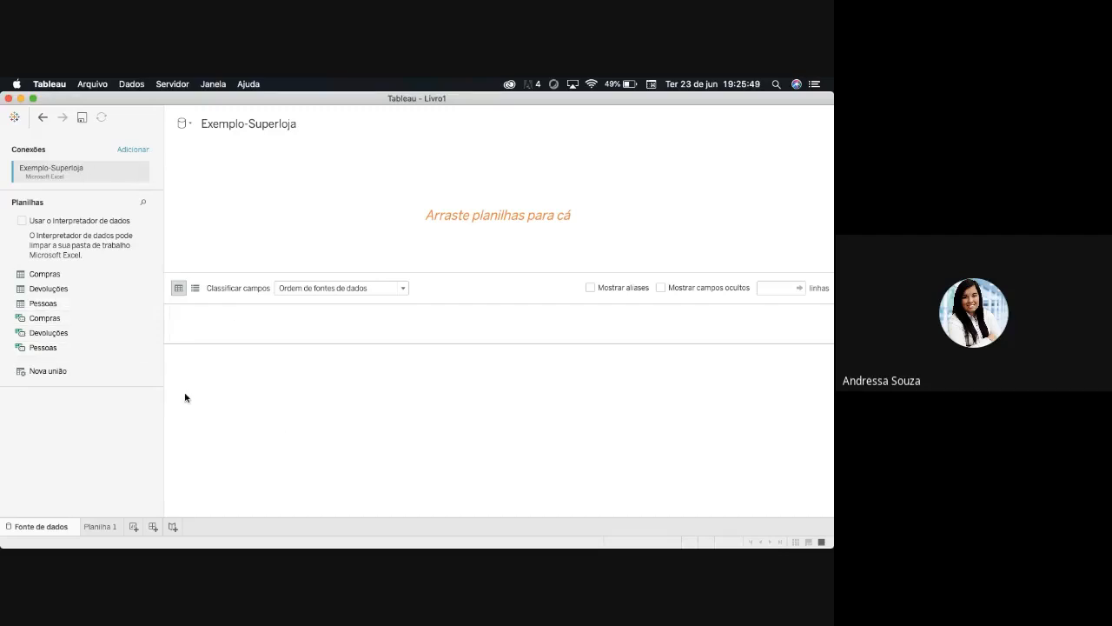
- Look through the file and server connectors available for adding another connection, and close the list
left_click(135, 149)
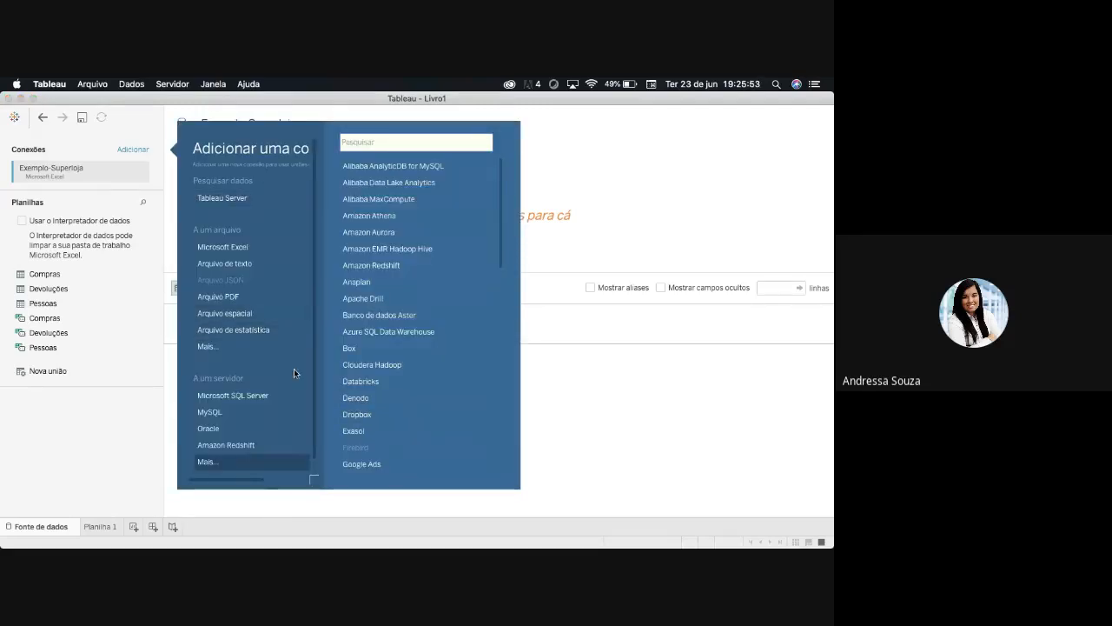
scroll(294, 373, "down", 1)
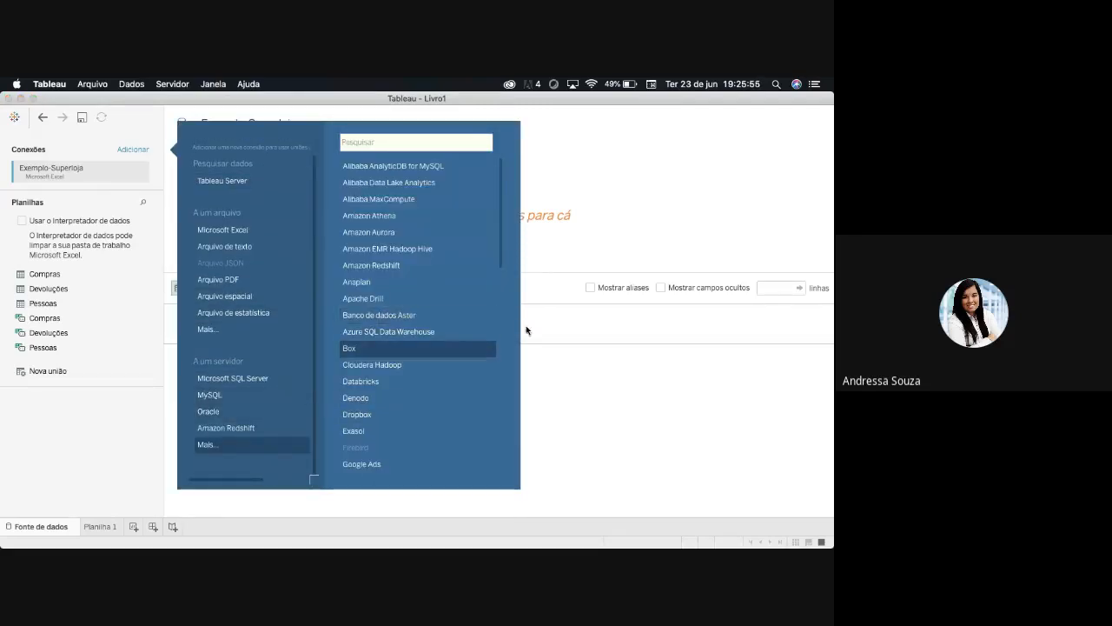
mouse_move(503, 244)
left_mouse_down()
mouse_move(503, 472)
mouse_move(503, 226)
left_mouse_up()
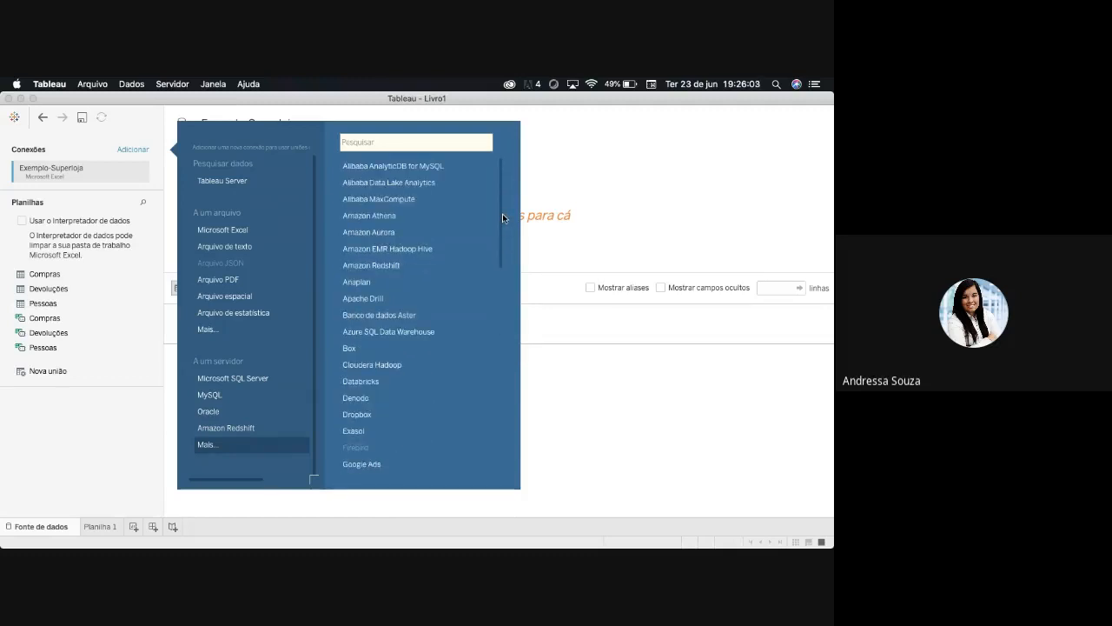
left_click(551, 376)
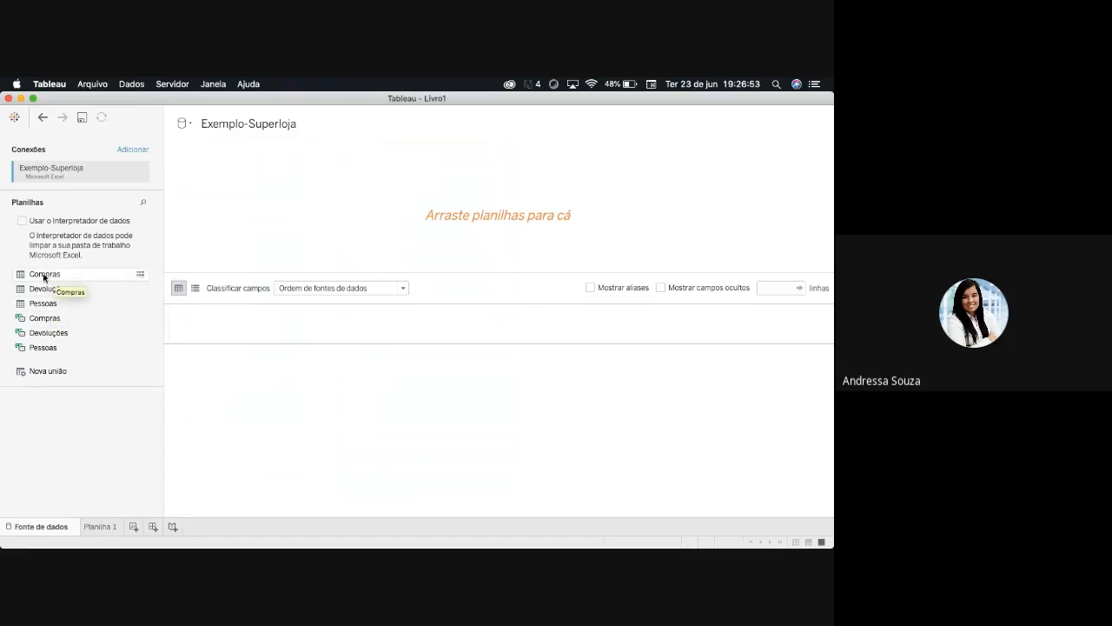
- Add the Compras sheet to the data source canvas and examine its columns in the data preview
left_click_drag(43, 277, 300, 267)
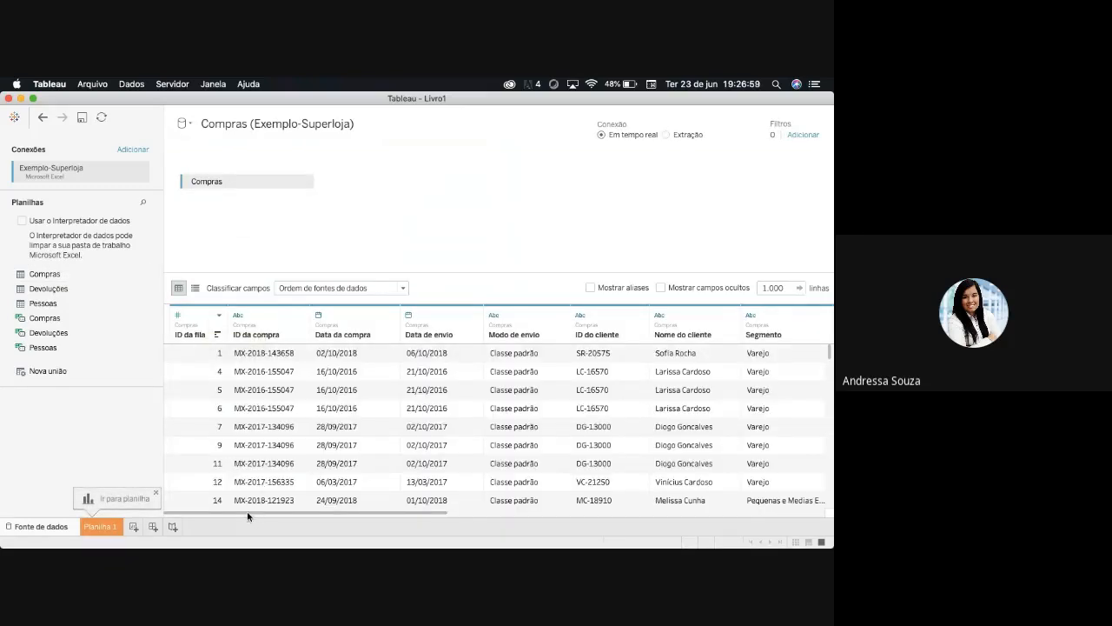
left_click_drag(248, 514, 431, 513)
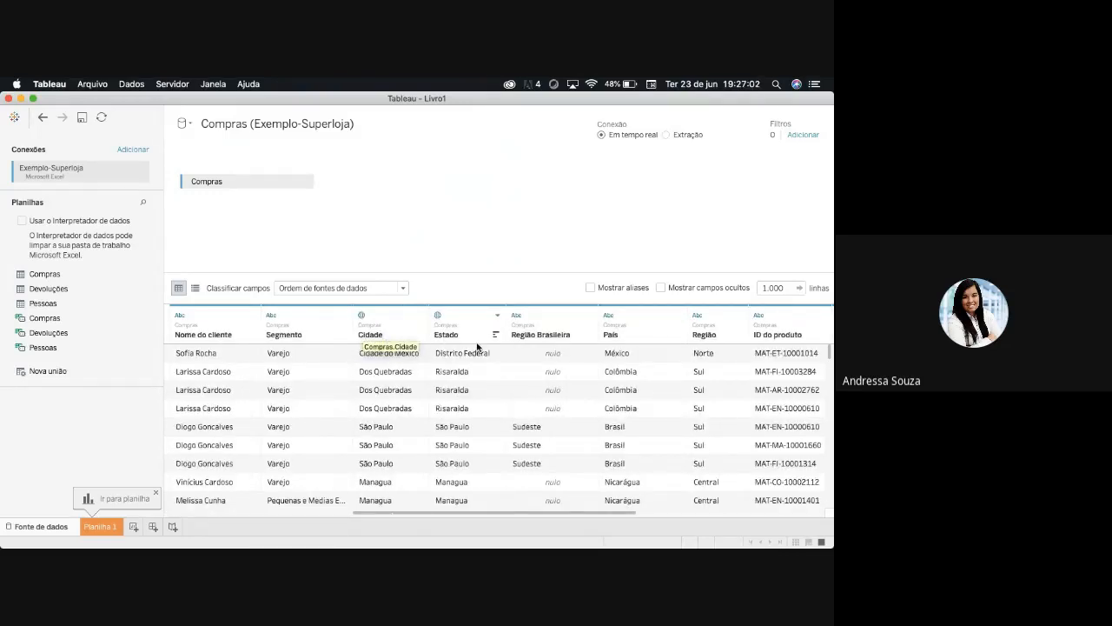
left_click_drag(509, 515, 292, 521)
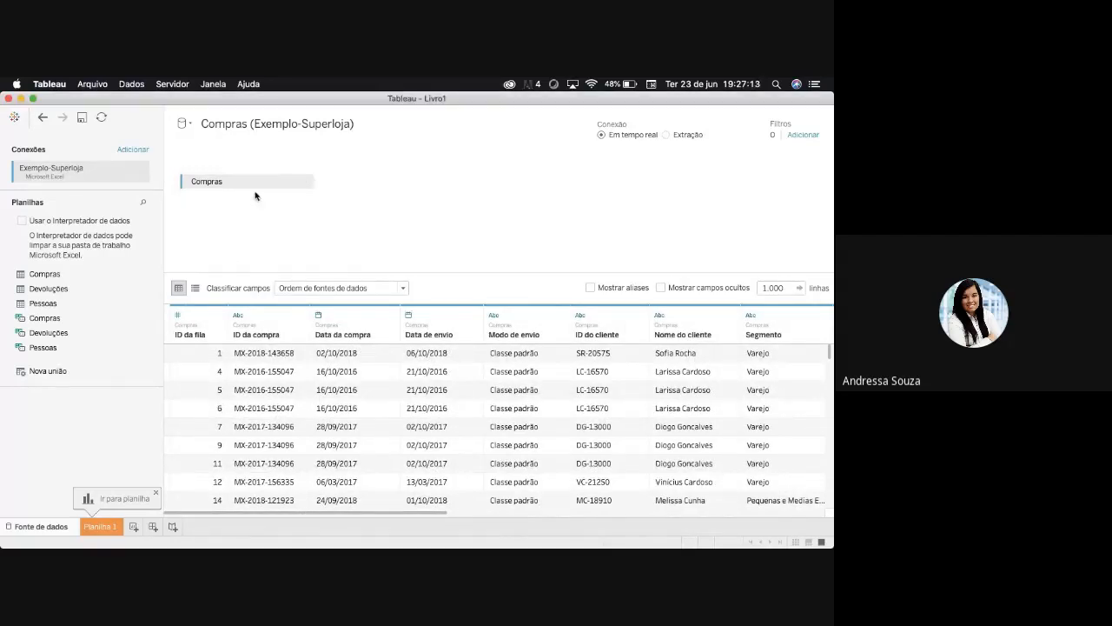
- Replace Compras with the Devoluções sheet on the data source canvas and look through its rows
left_click_drag(257, 180, 91, 424)
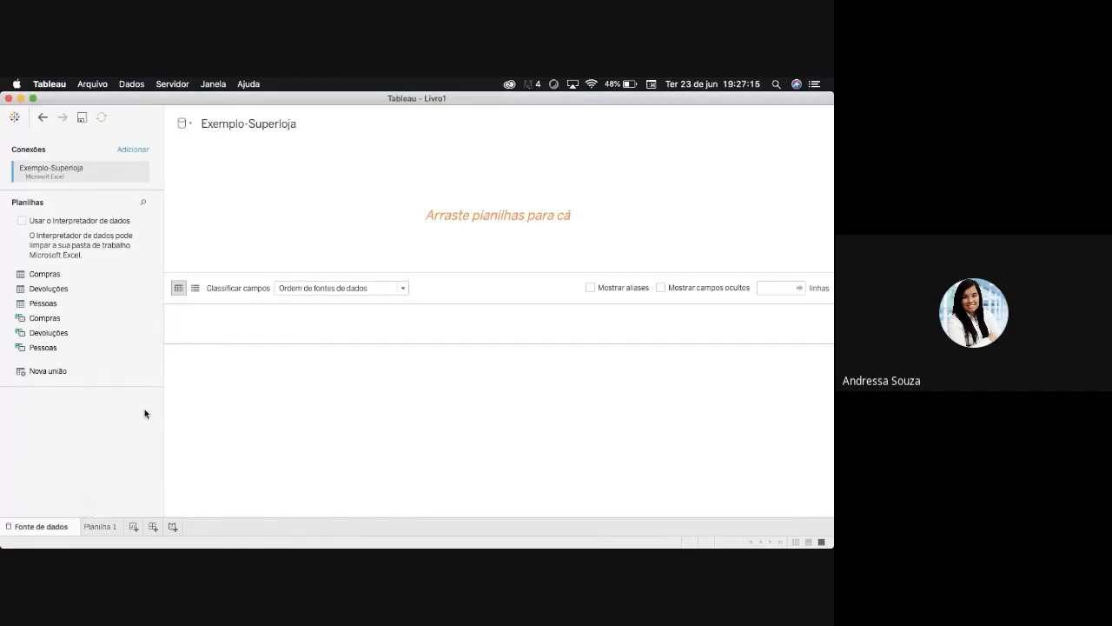
left_click_drag(47, 287, 261, 508)
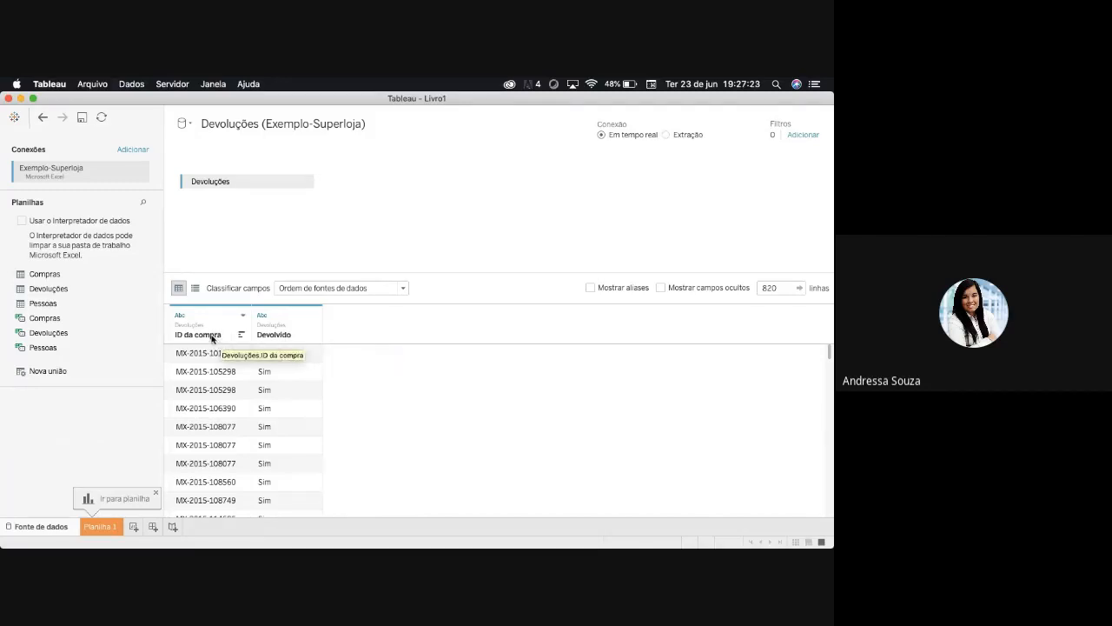
scroll(217, 448, "down", 3)
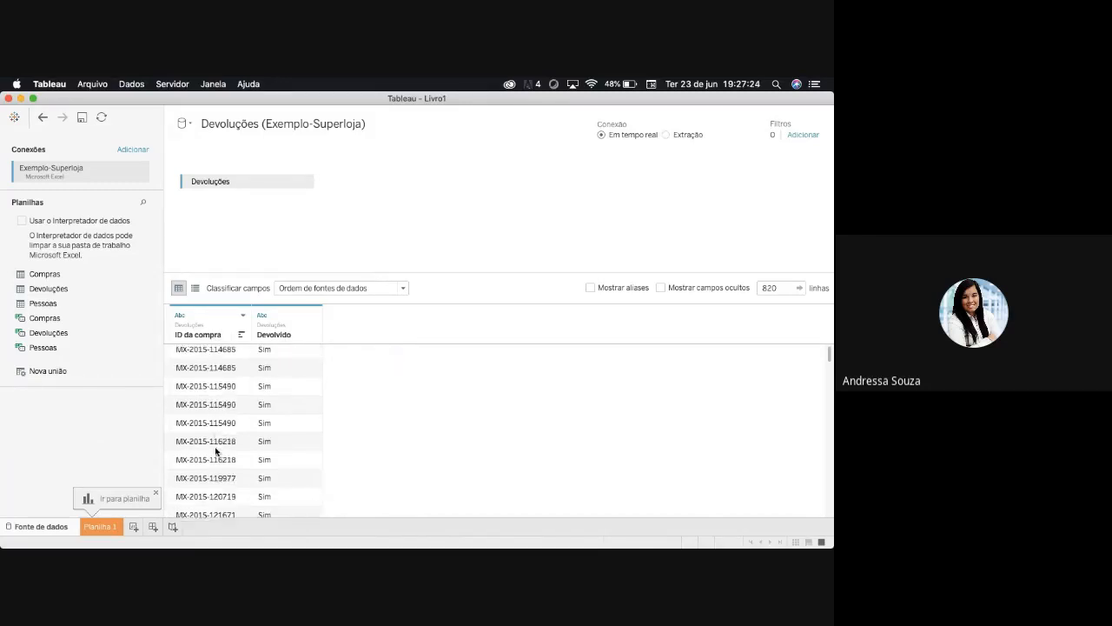
scroll(217, 449, "down", 10)
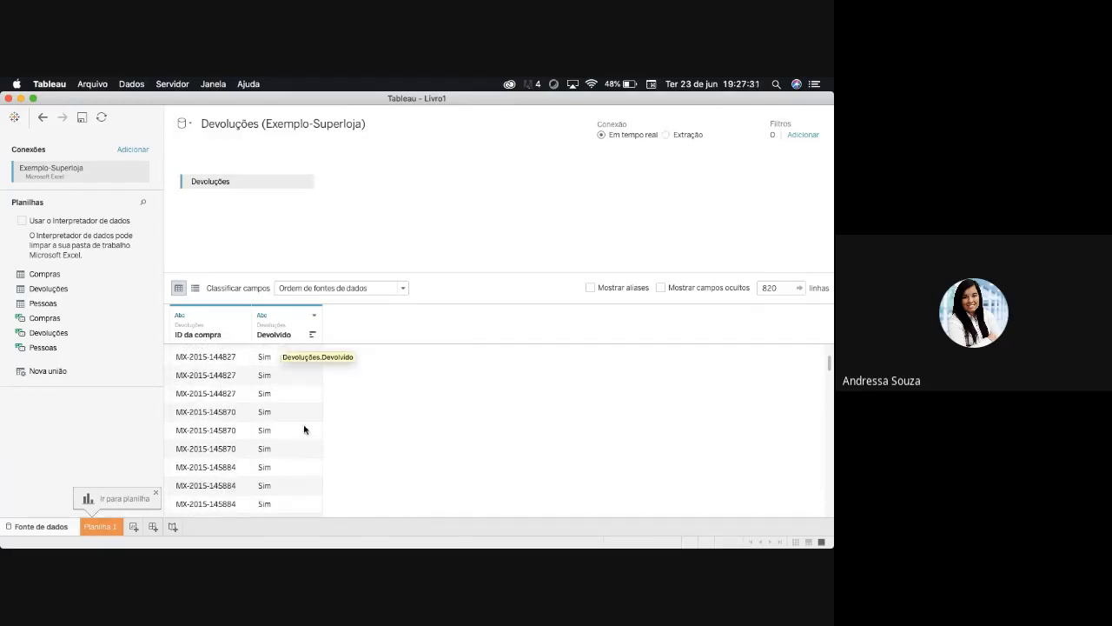
scroll(305, 443, "down", 5)
scroll(305, 451, "down", 4)
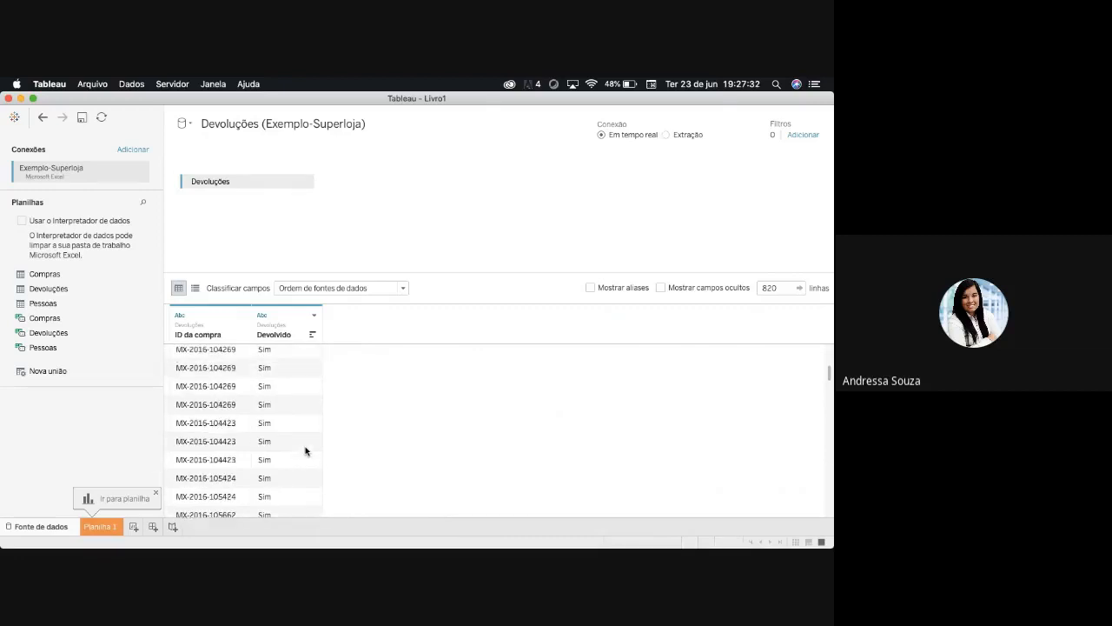
- Replace the Devoluções sheet with Compras on the data source canvas
scroll(305, 450, "up", 5)
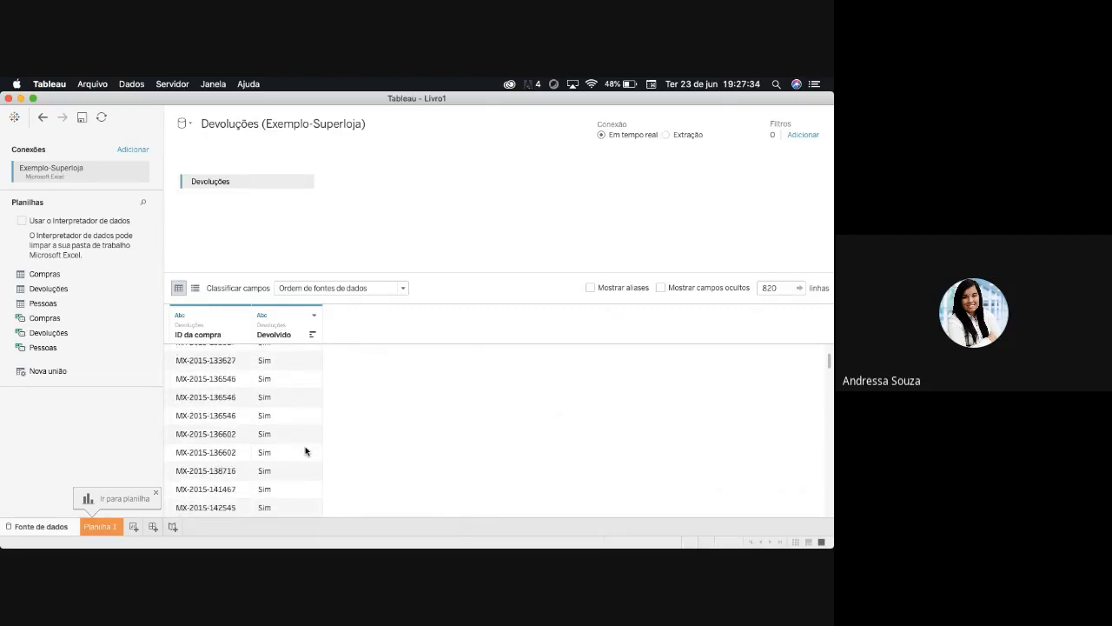
scroll(305, 451, "up", 5)
left_click_drag(218, 181, 119, 449)
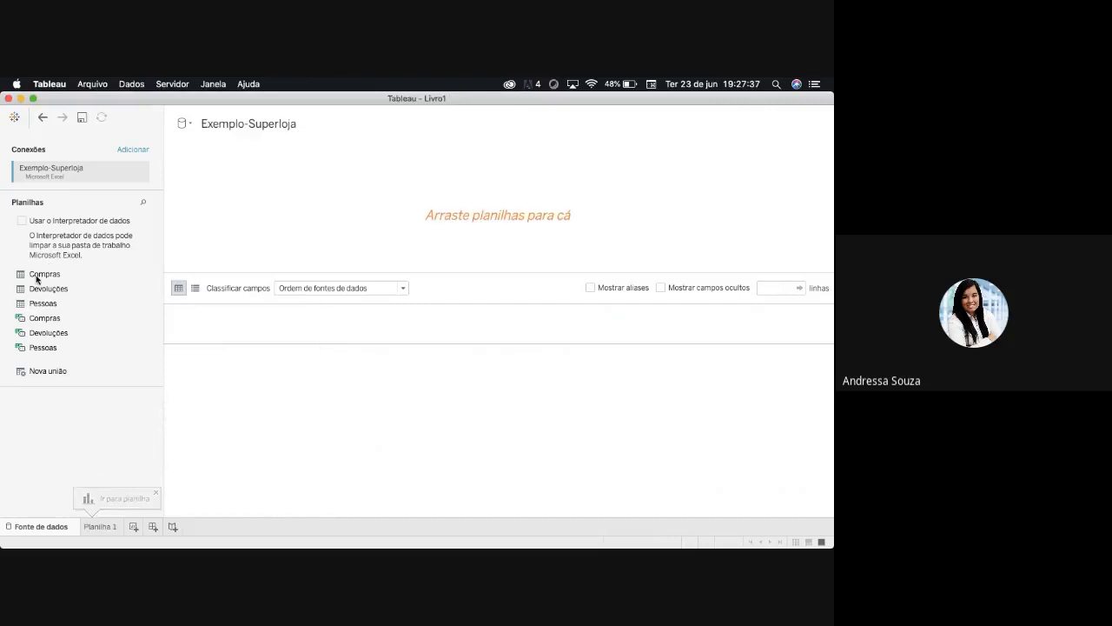
left_click_drag(37, 275, 237, 253)
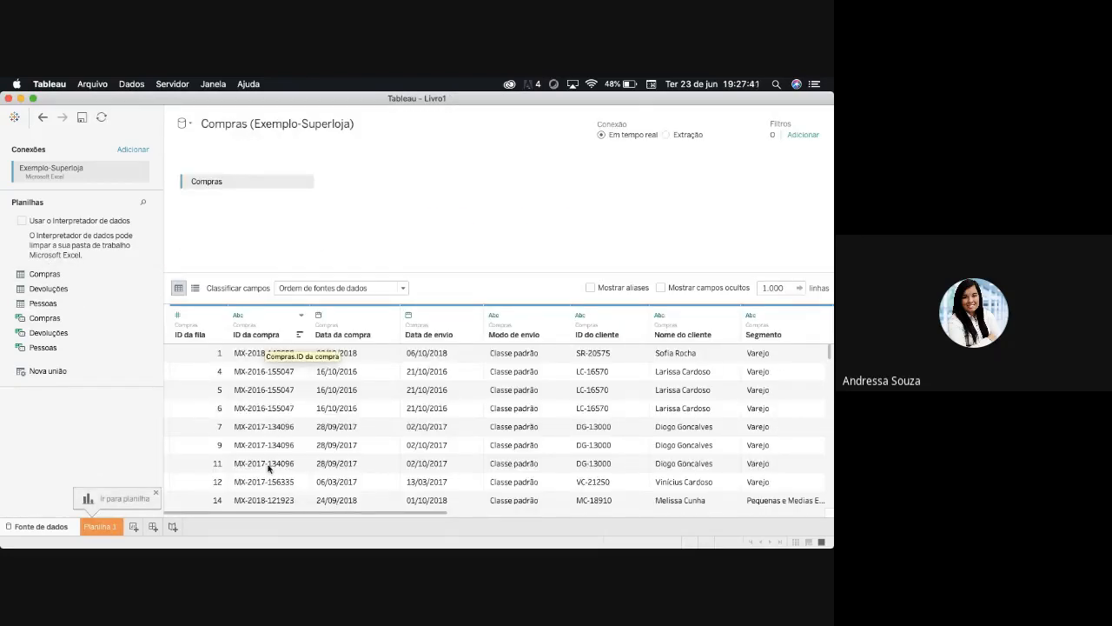
- Join the Devoluções sheet to Compras and examine the inner join's clause and the columns of the joined preview
left_click_drag(45, 290, 405, 183)
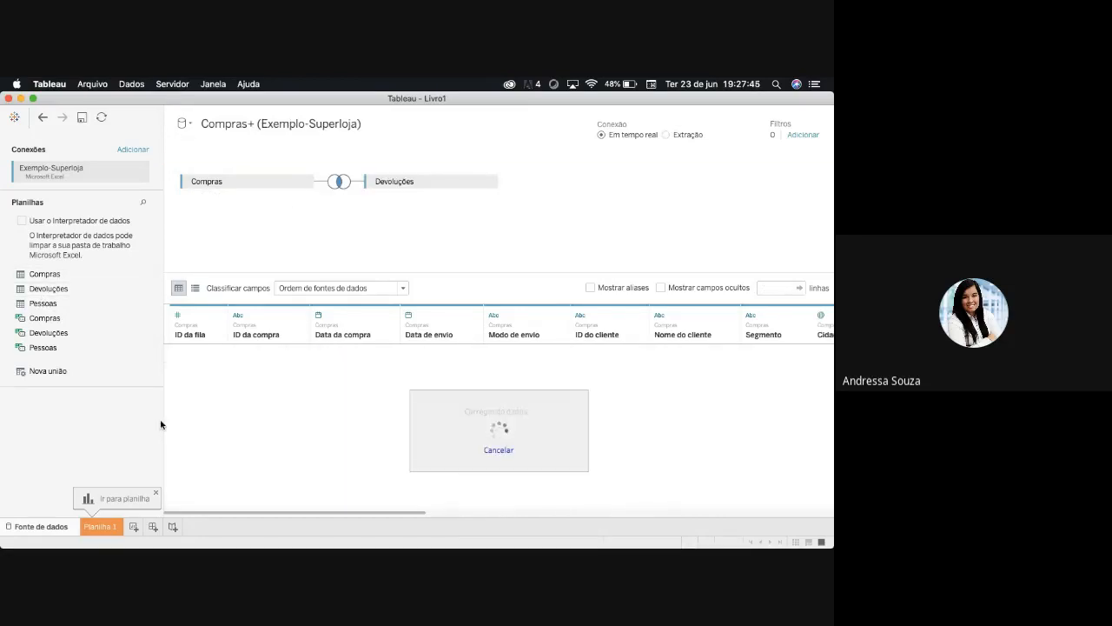
left_click(339, 181)
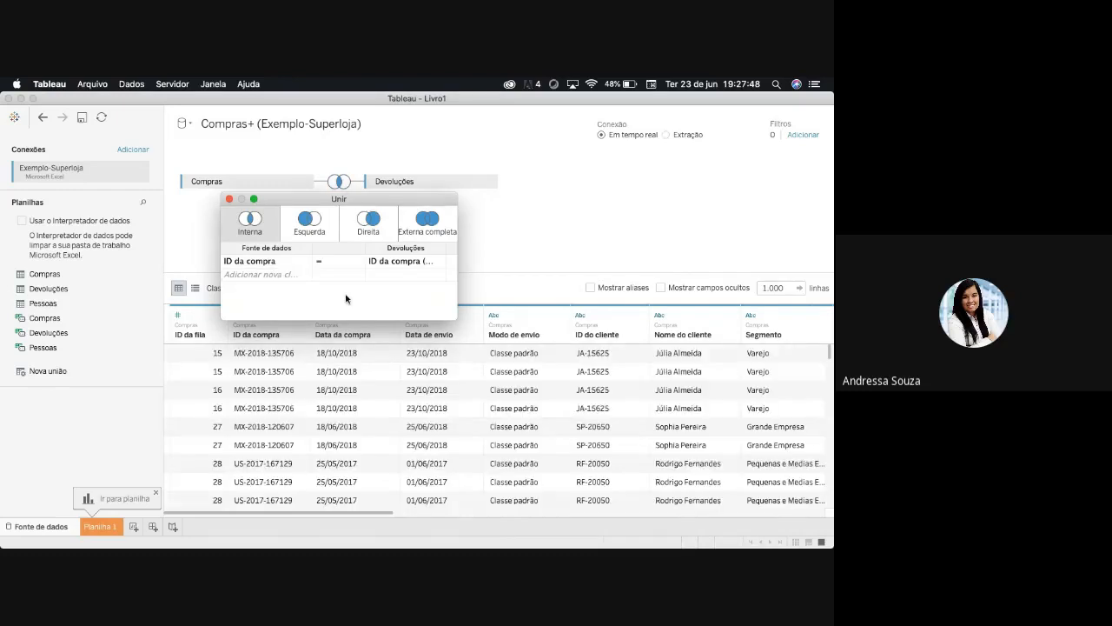
left_click(520, 209)
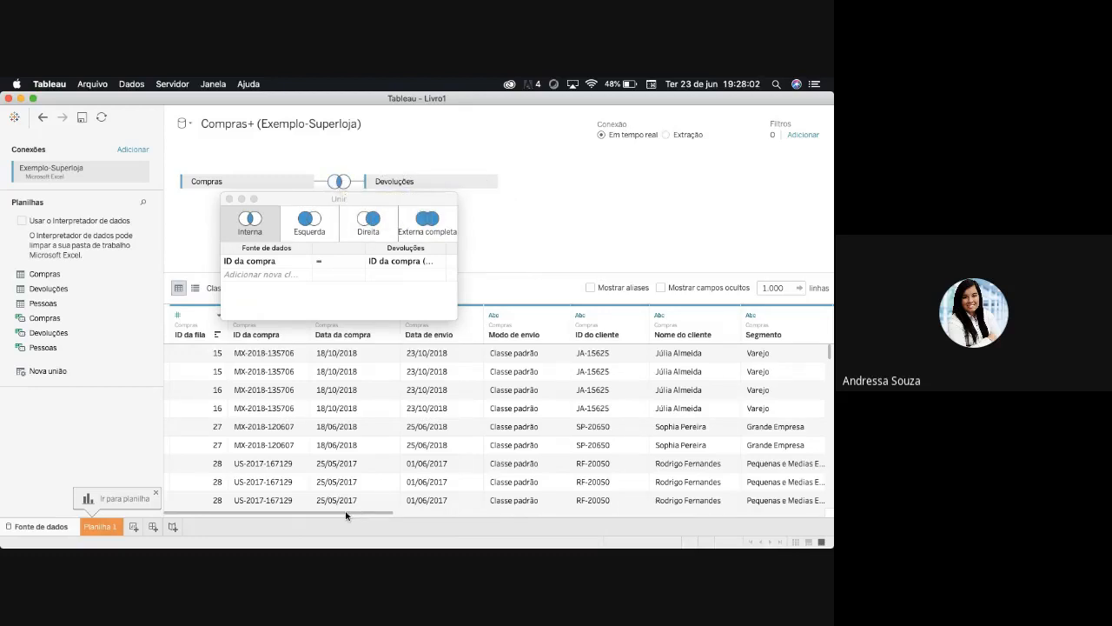
left_click_drag(346, 516, 770, 531)
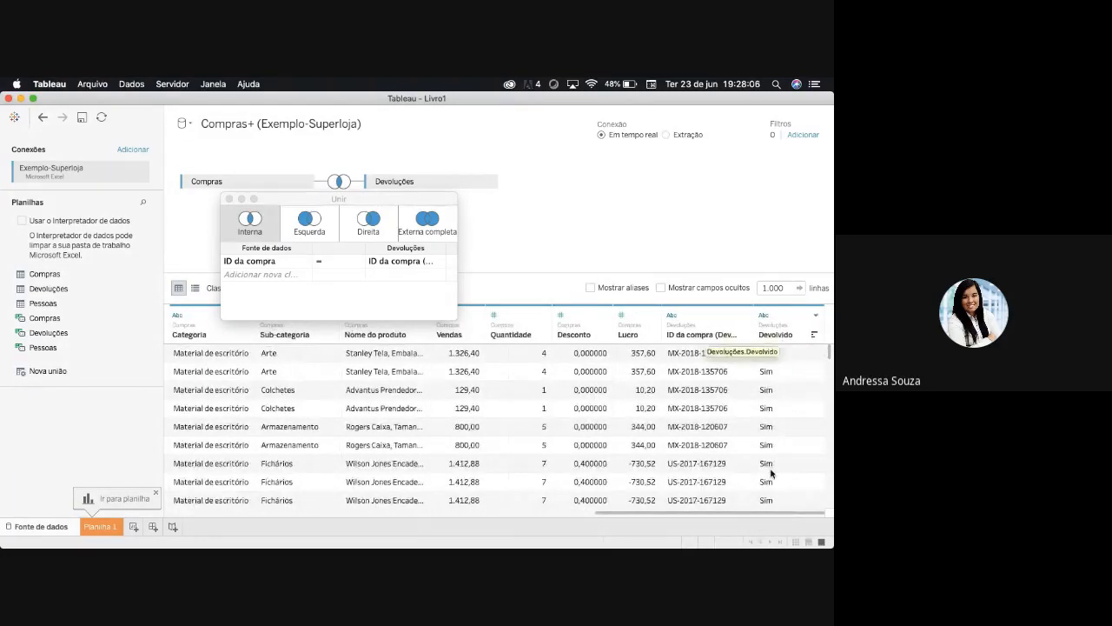
left_click_drag(770, 516, 261, 511)
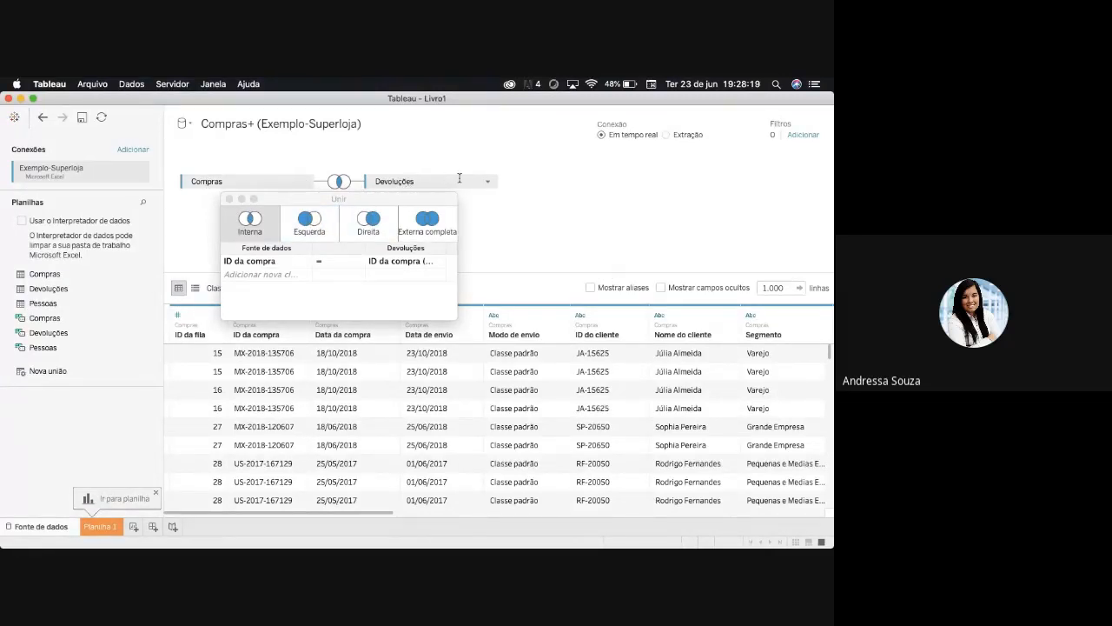
- Change the join to Esquerda, keeping ID da compra as the Compras key in the join clause
left_click(310, 224)
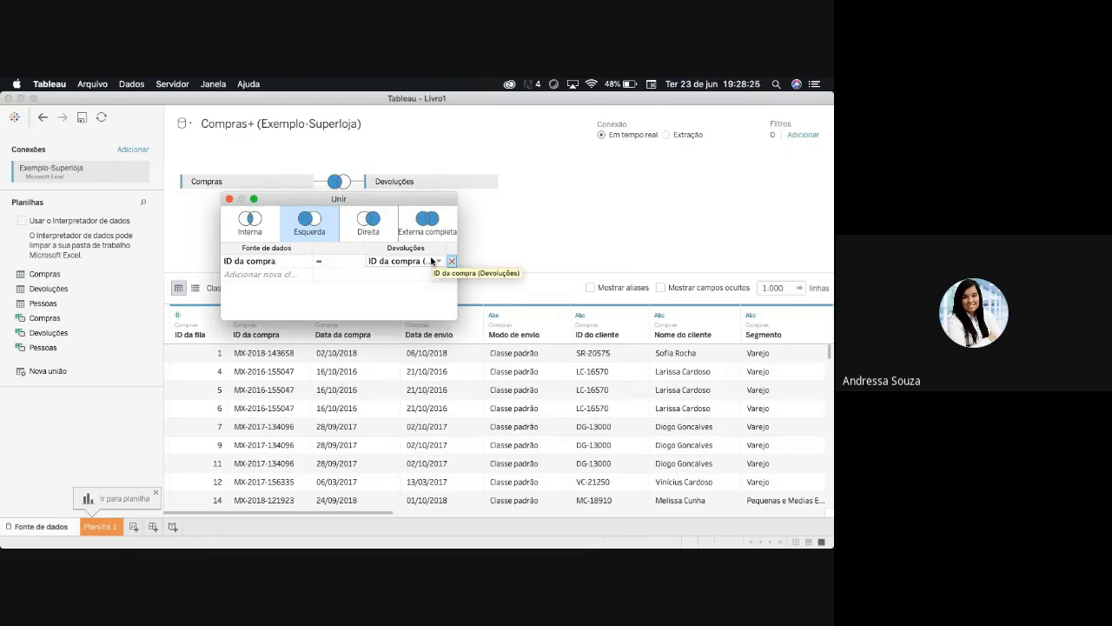
left_click(306, 262)
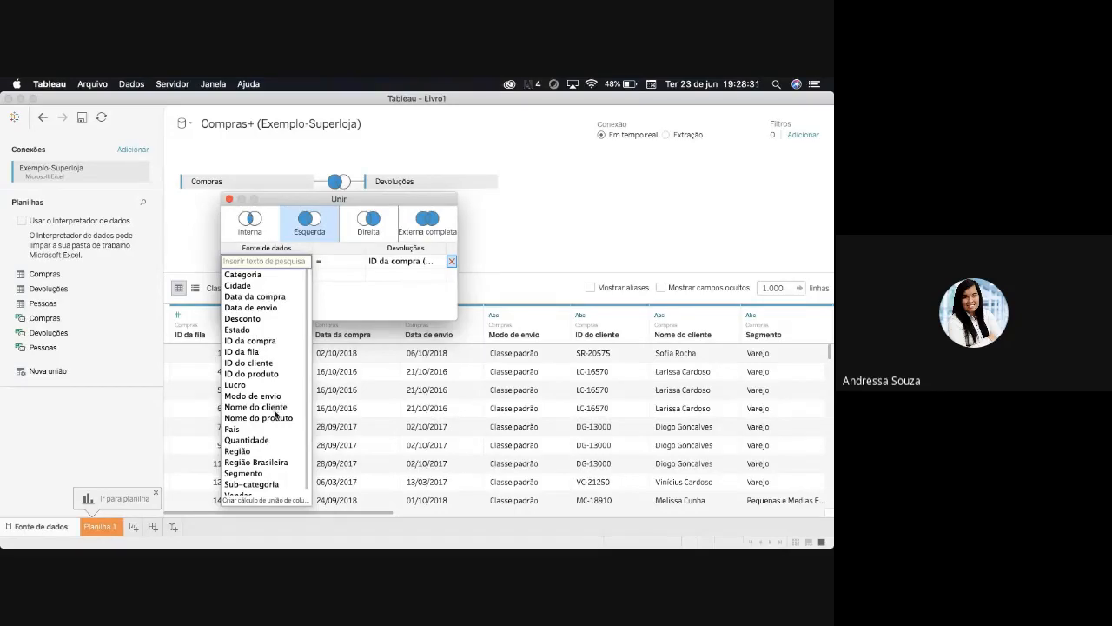
scroll(267, 467, "down", 1)
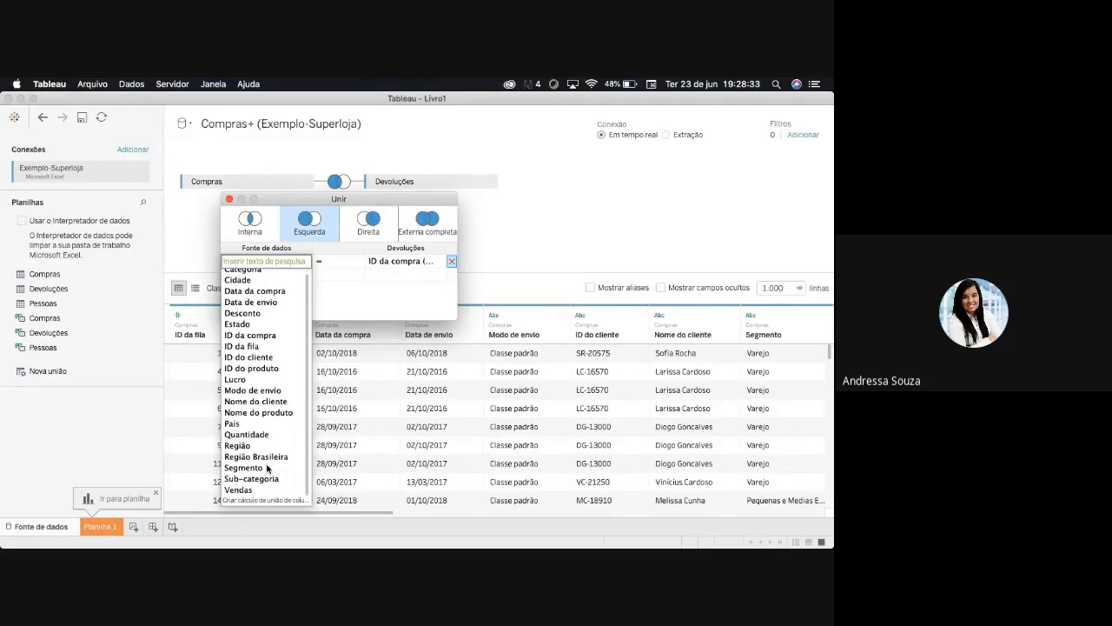
scroll(267, 468, "up", 1)
left_click(251, 341)
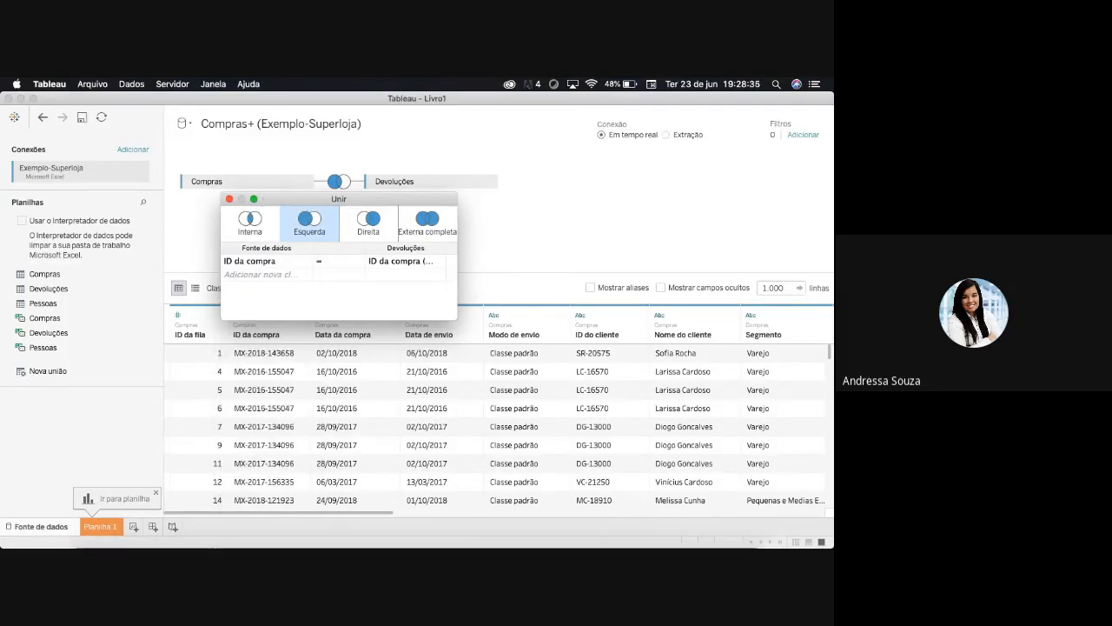
- Switch to Chrome, examine the star schema diagrams of fact and dimension tables in the Prezi presentation, and return to Tableau
mouse_move(318, 537)
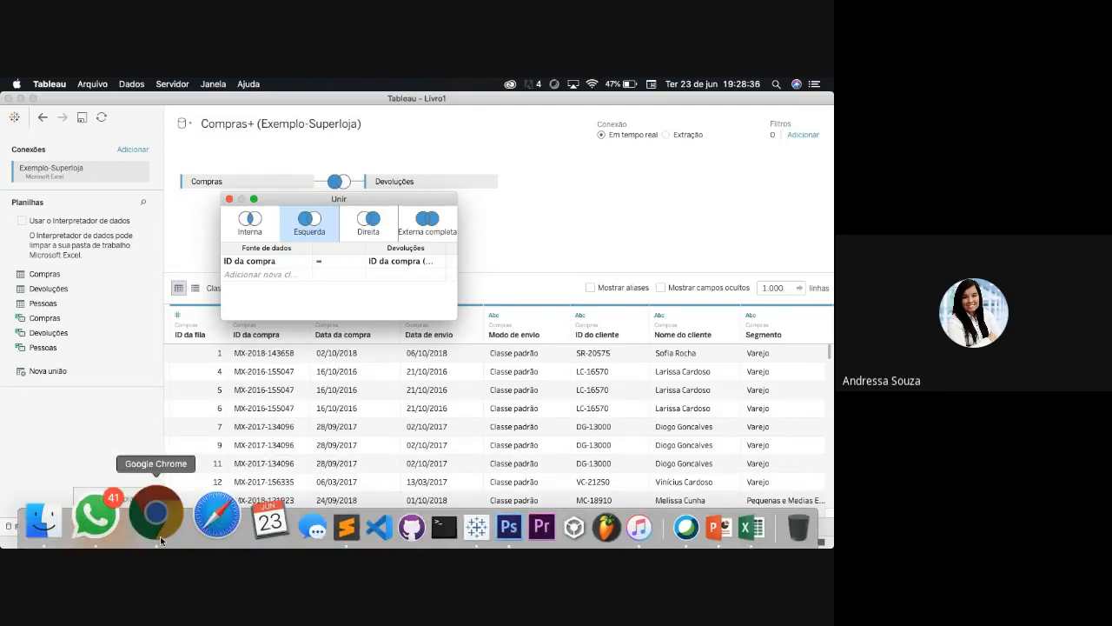
left_click(157, 521)
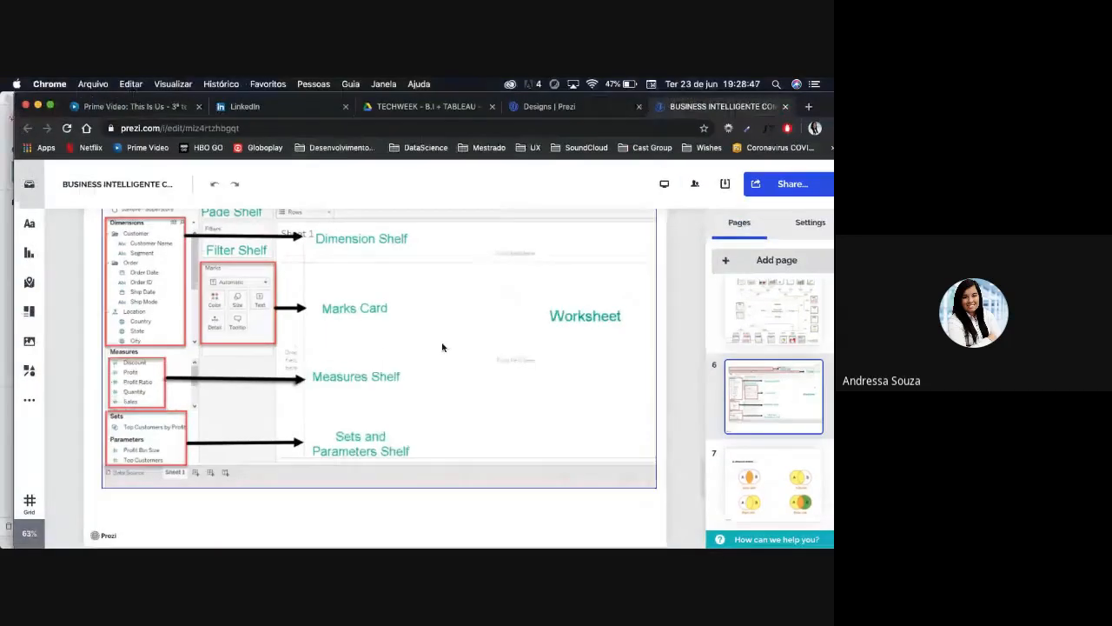
scroll(441, 348, "down", 2)
scroll(435, 356, "up", 10)
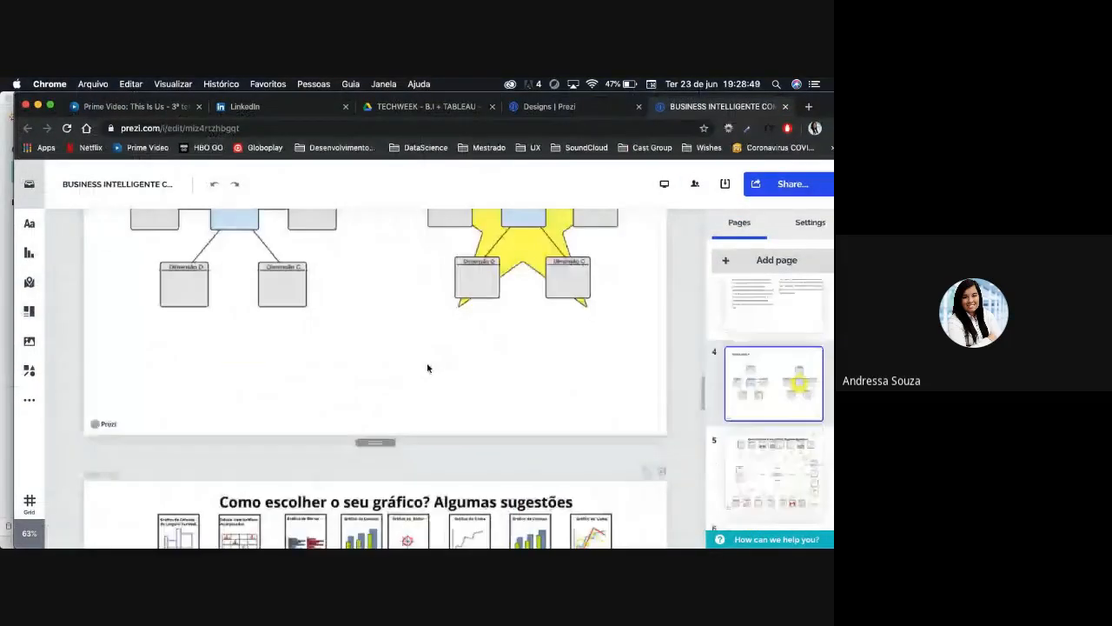
scroll(428, 367, "up", 3)
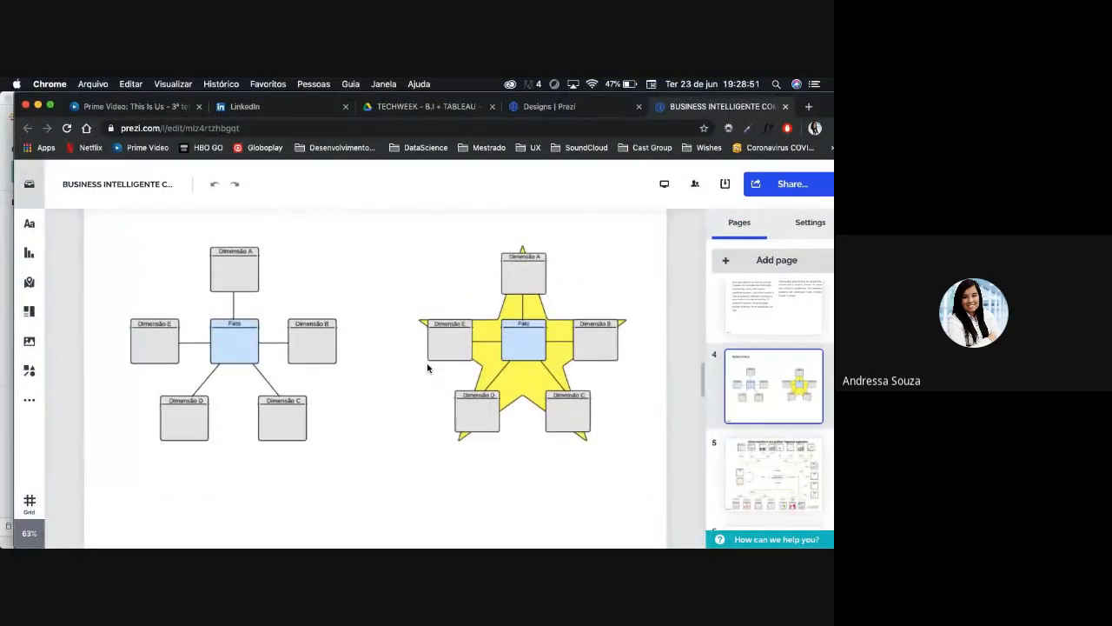
scroll(427, 367, "up", 1)
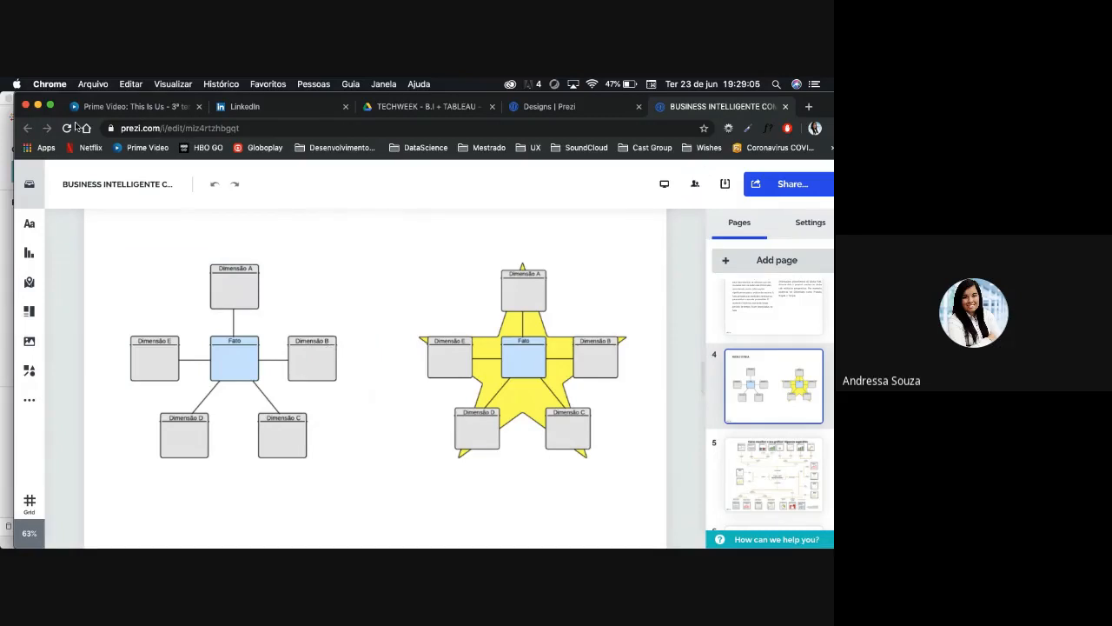
left_click(39, 106)
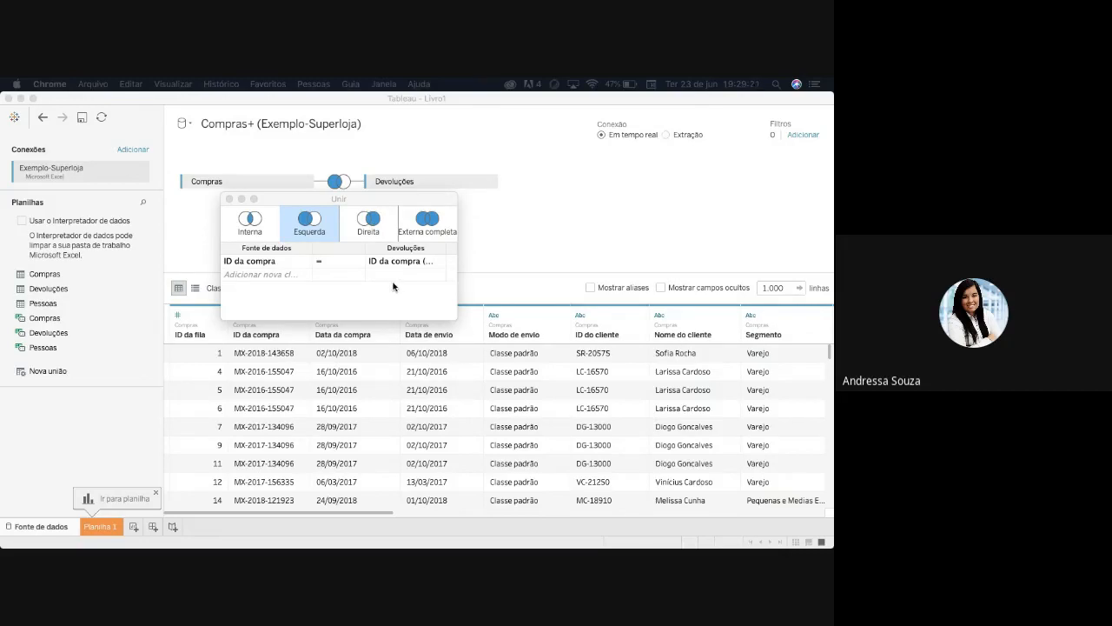
- Try the Externa completa and Direita join types between Compras and Devoluções, and return to Esquerda
left_click(428, 218)
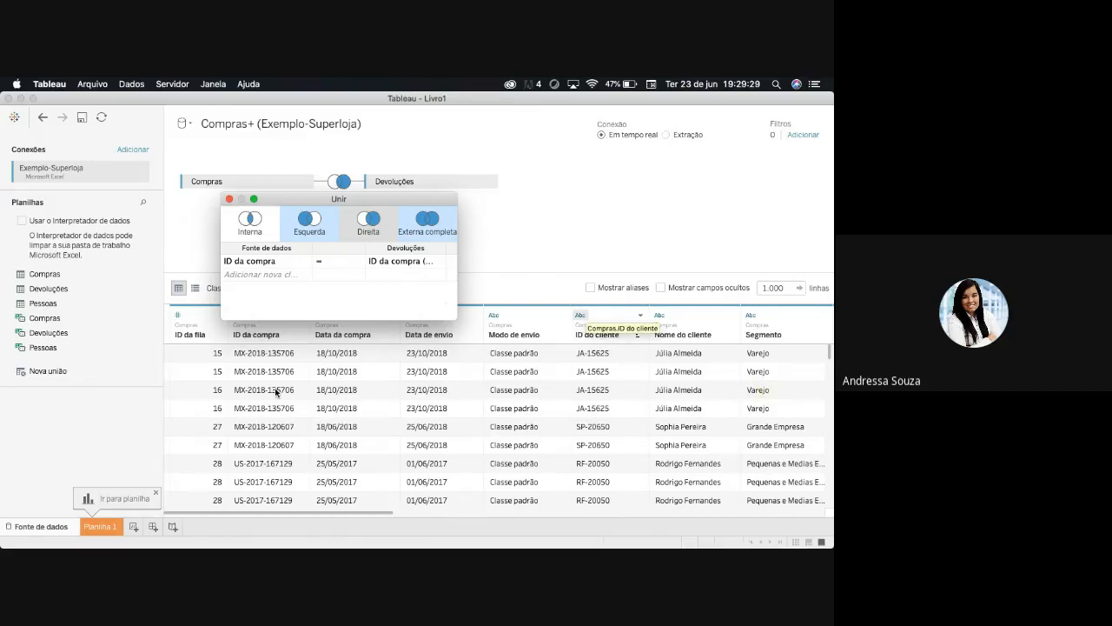
left_click(368, 222)
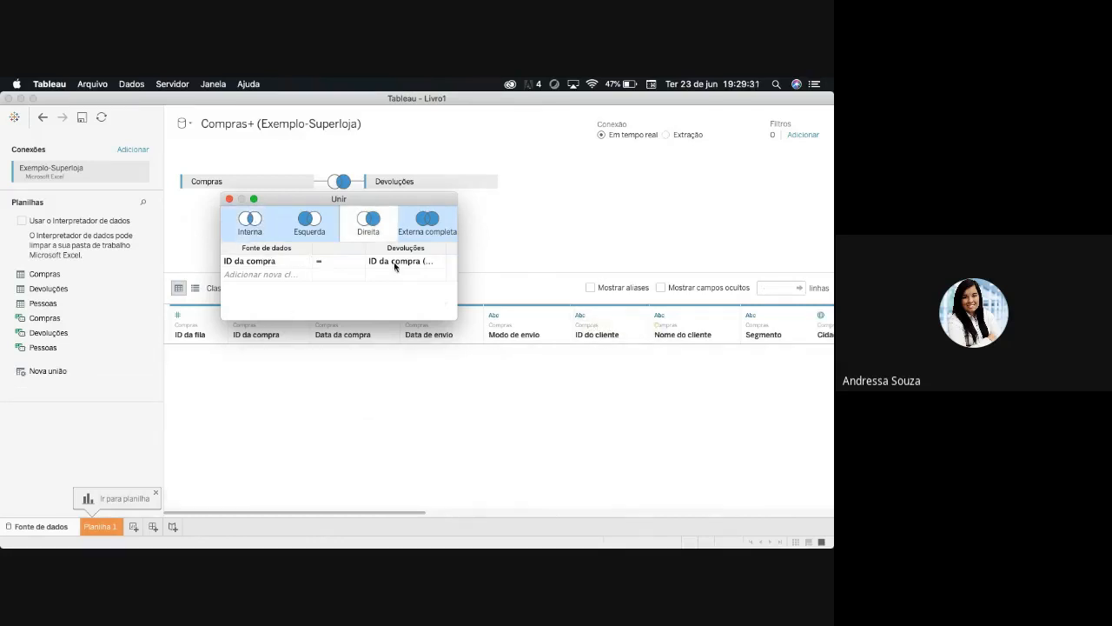
left_click(327, 233)
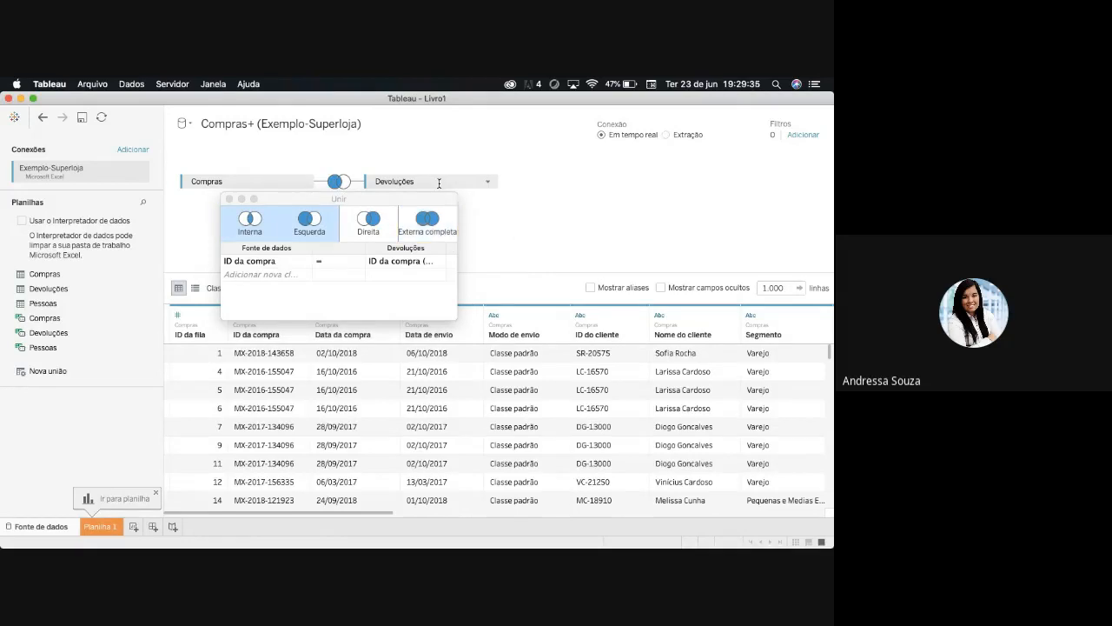
- Remove Devoluções from the data source canvas and look through the options available for the Compras table
left_click_drag(439, 182, 88, 444)
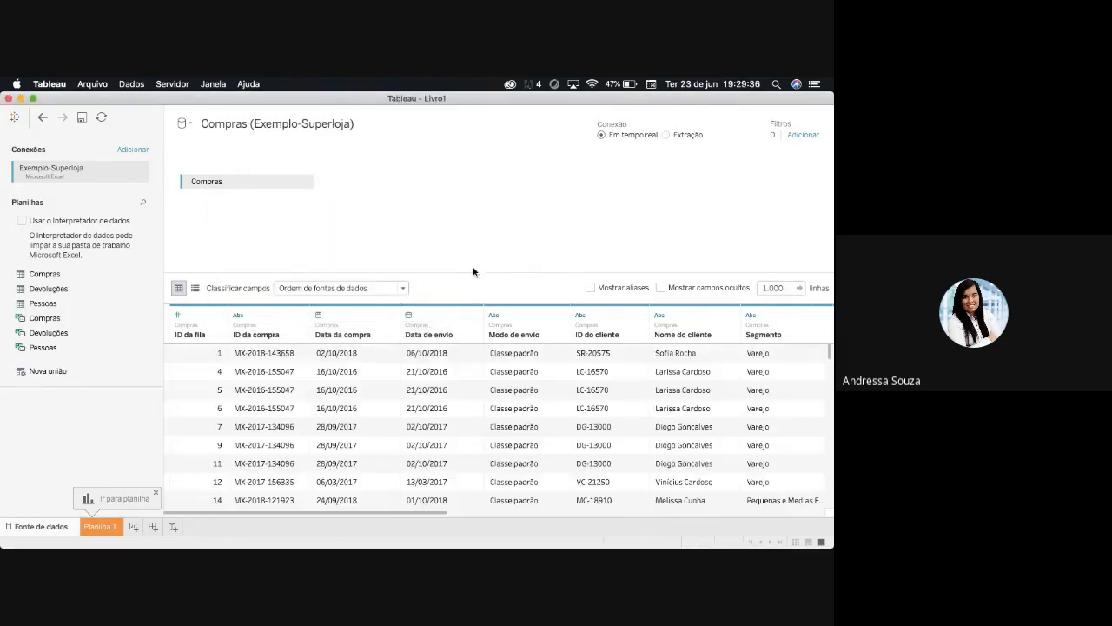
left_click(304, 182)
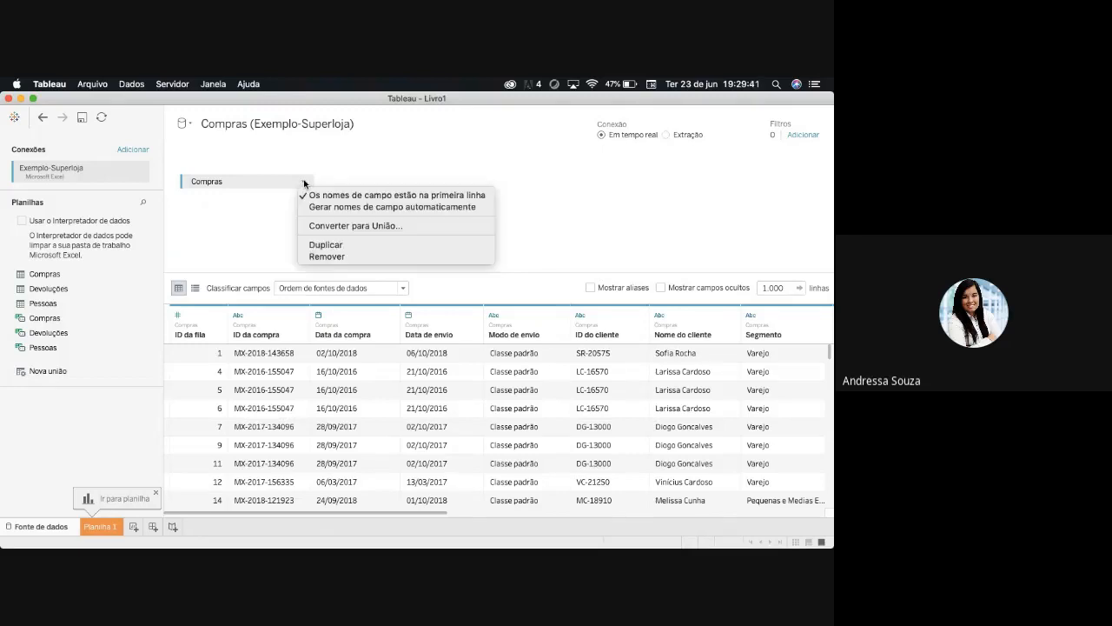
left_click(512, 205)
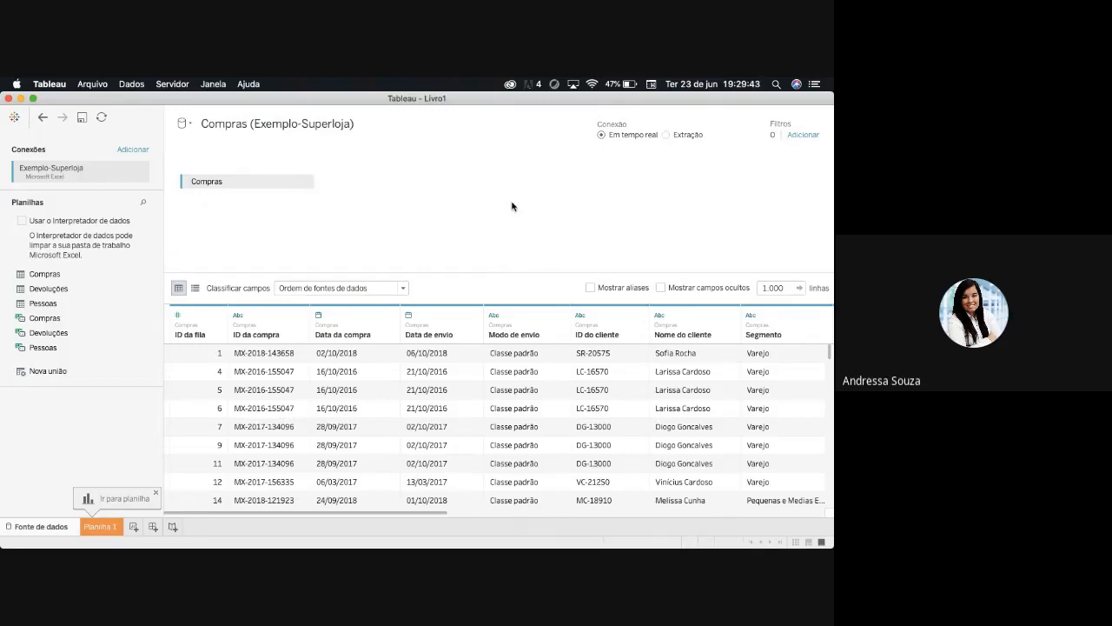
- Rename the data source as Compras
left_click(306, 117)
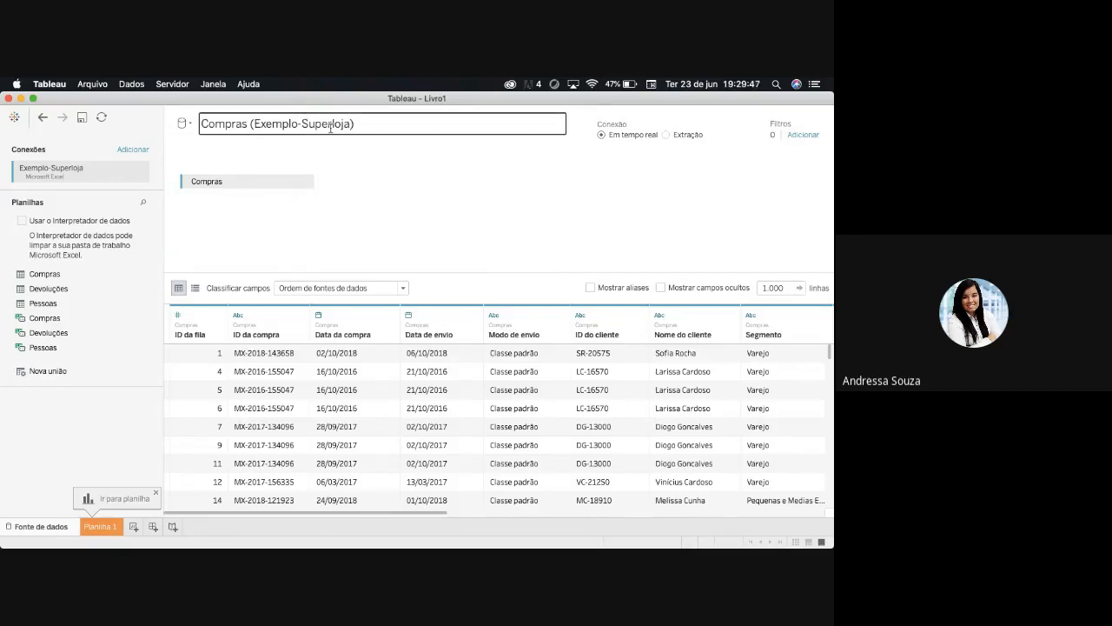
key("super+a")
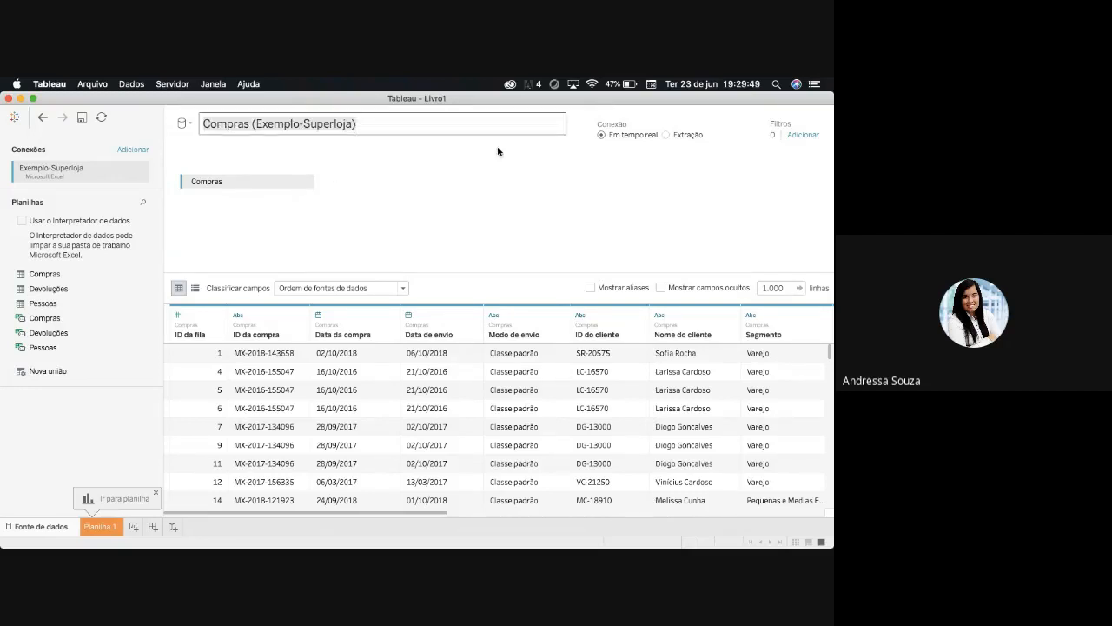
key("BackSpace")
type("Compras")
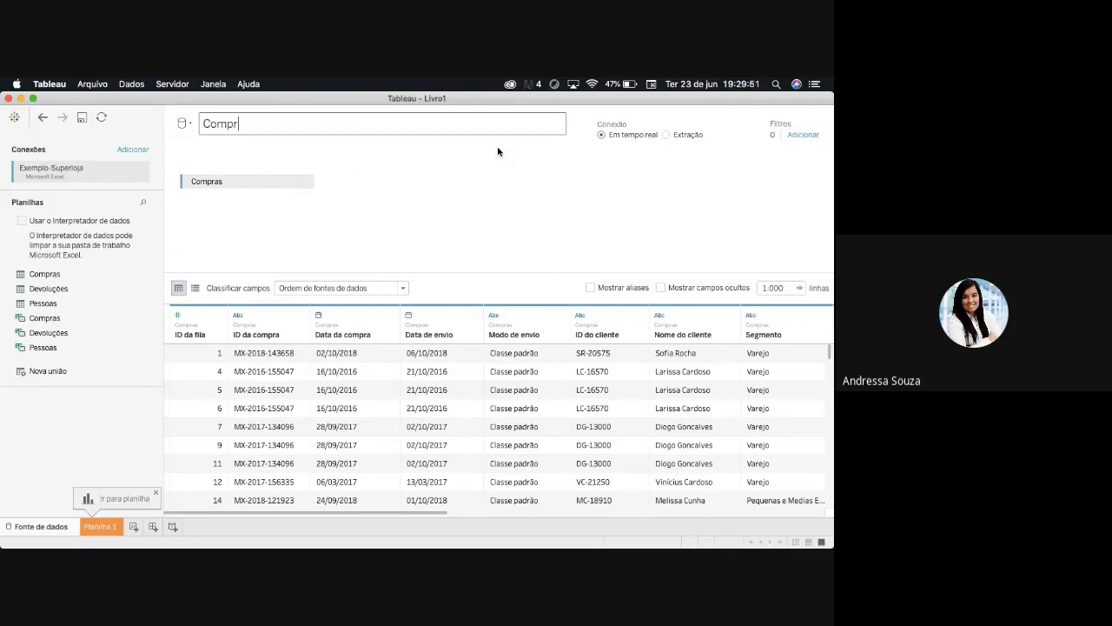
key("Return")
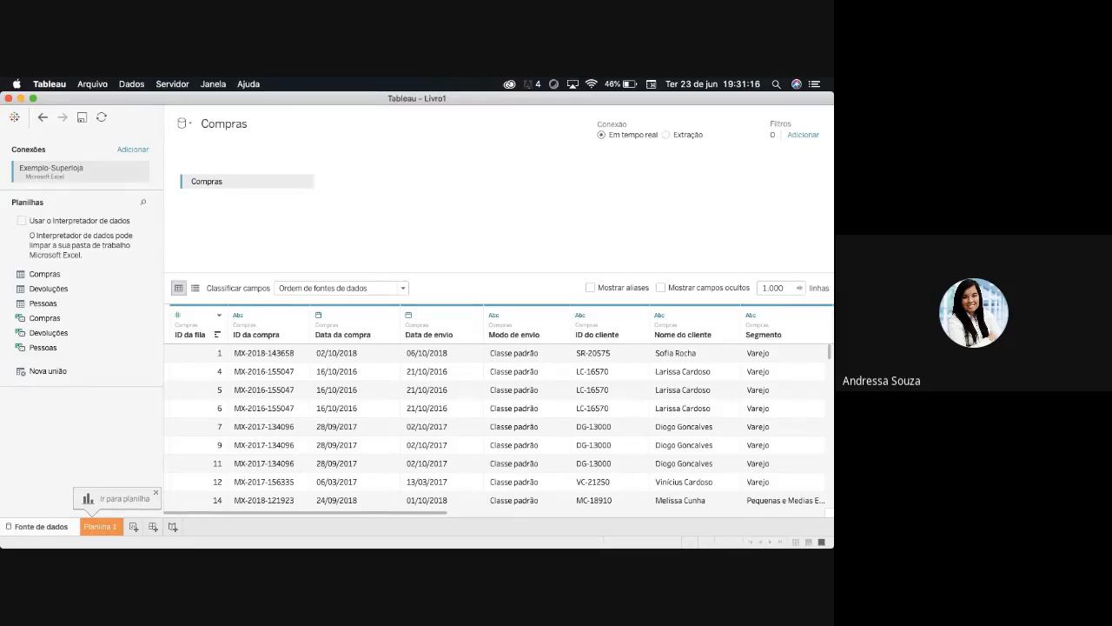
- Switch the data source's connection mode to Extração and review the options available for the Compras table
mouse_move(154, 532)
left_click(665, 135)
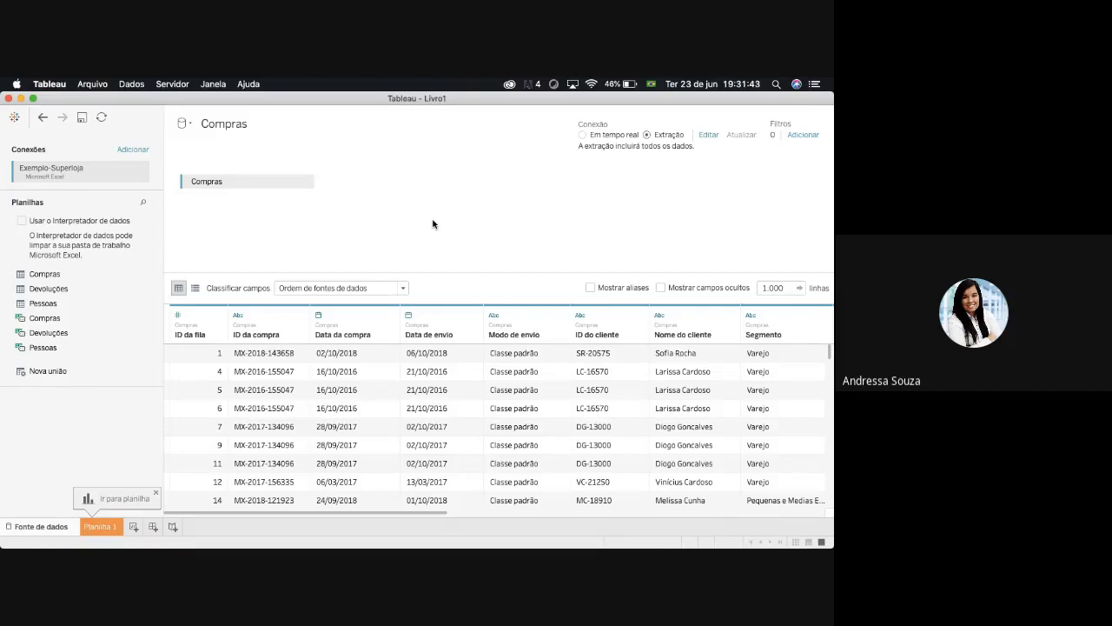
left_click(304, 182)
left_click(229, 225)
left_click(304, 182)
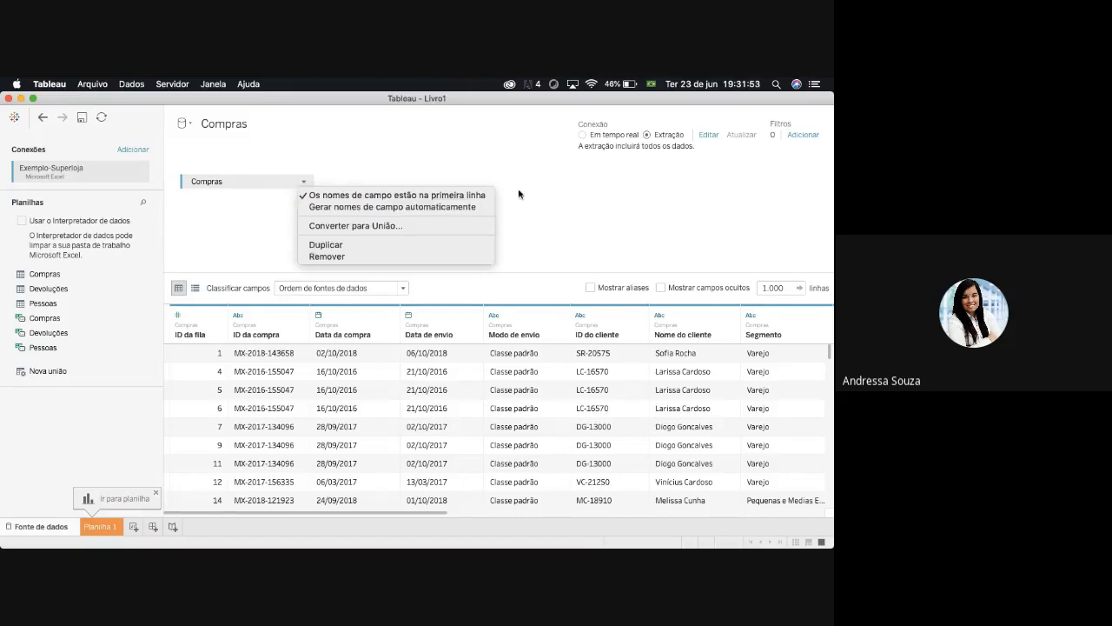
left_click(595, 202)
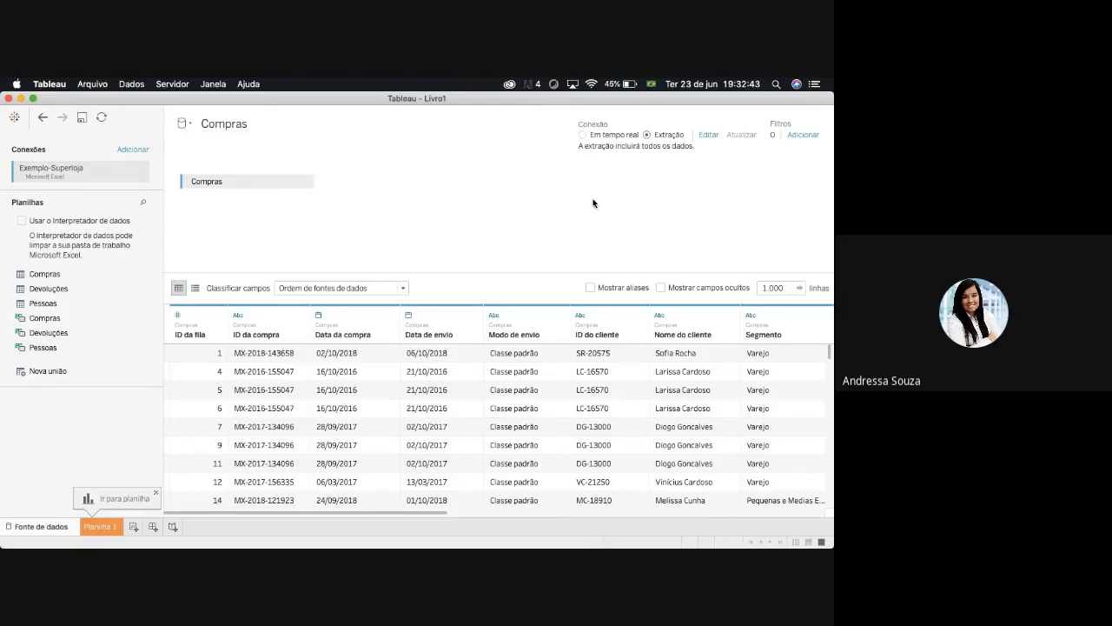
left_click(277, 116)
- Show the Compras fields as a metadata list and rename the ID da fila field to ID
left_click_drag(412, 514, 379, 506)
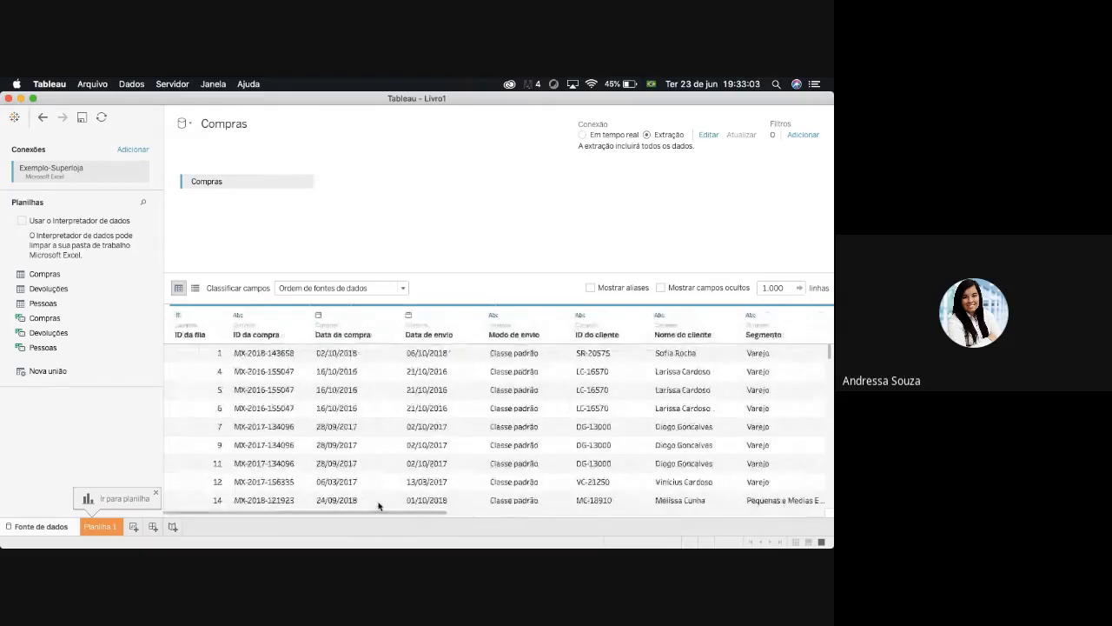
left_click(195, 289)
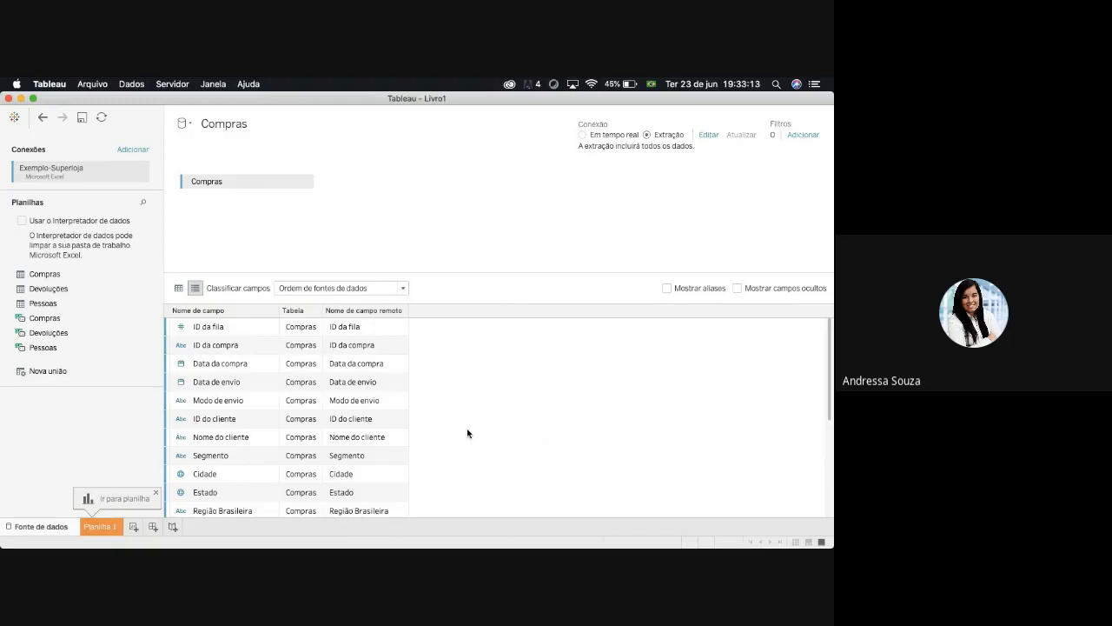
left_click(223, 328)
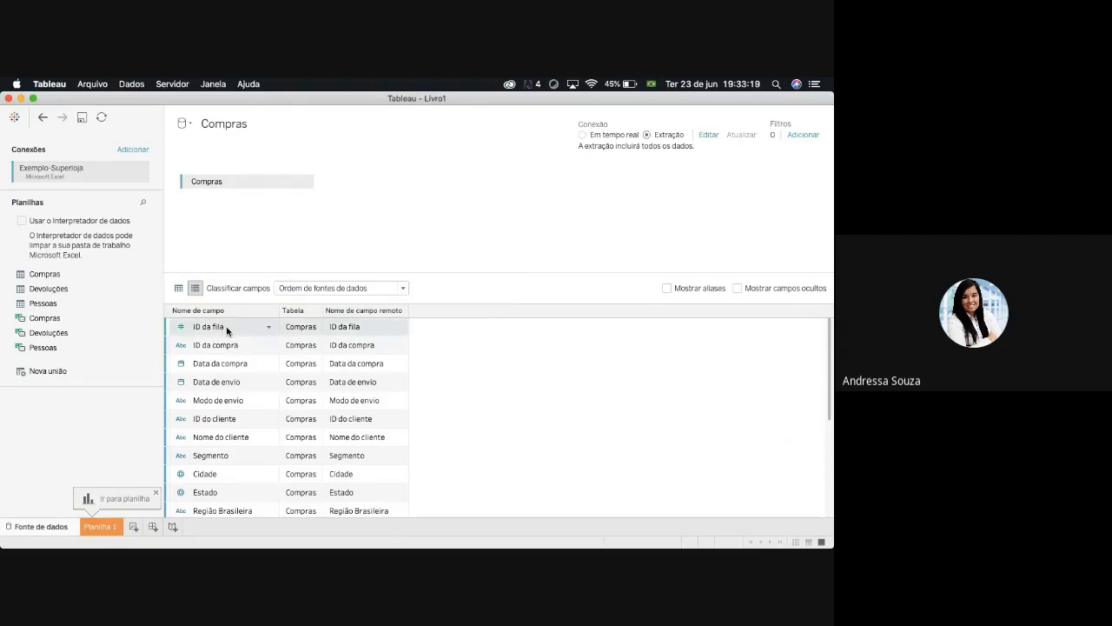
double_click(226, 325)
key("BackSpace")
key("Return")
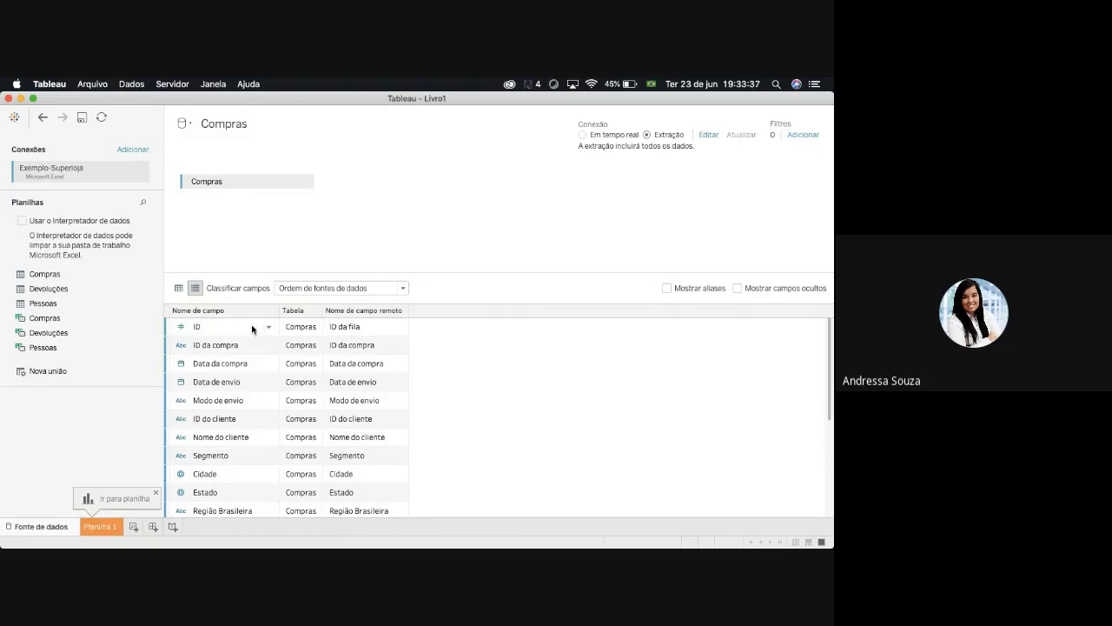
- Rename the ID field back to ID da fila in the metadata list
double_click(221, 328)
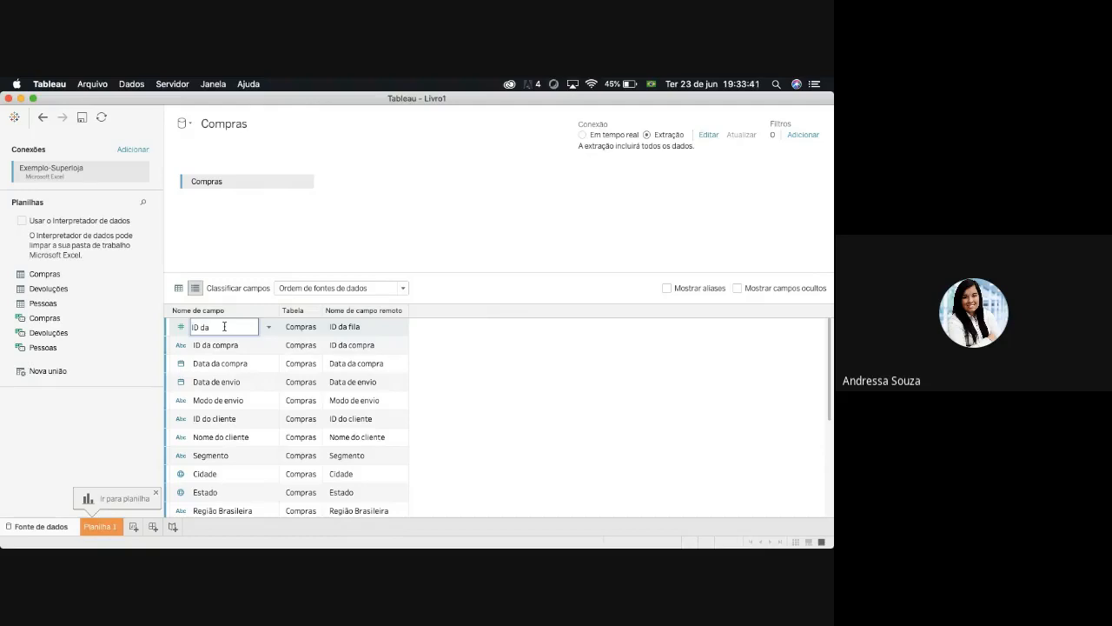
key("Return")
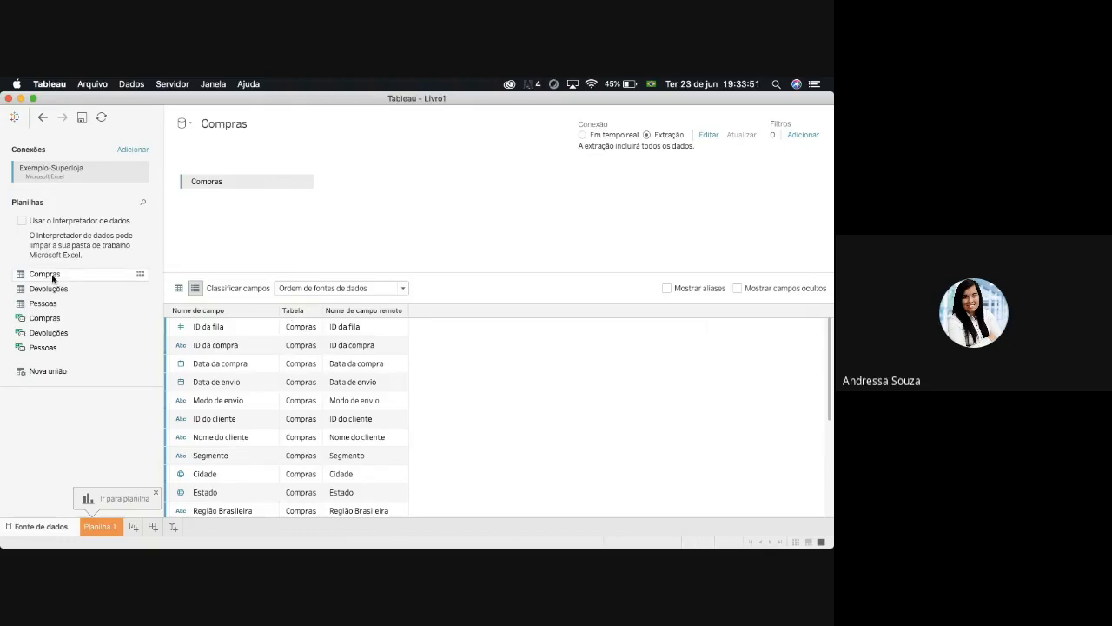
- Add Devoluções beside Compras on the canvas to review the table each field belongs to, and remove it again
left_click_drag(54, 288, 296, 187)
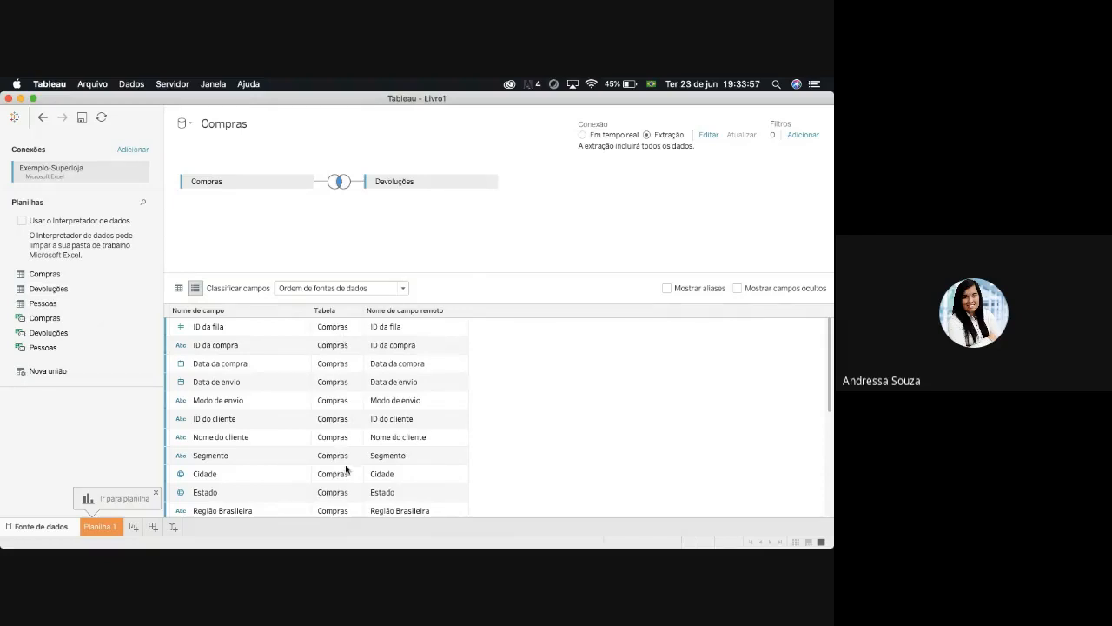
scroll(355, 454, "down", 5)
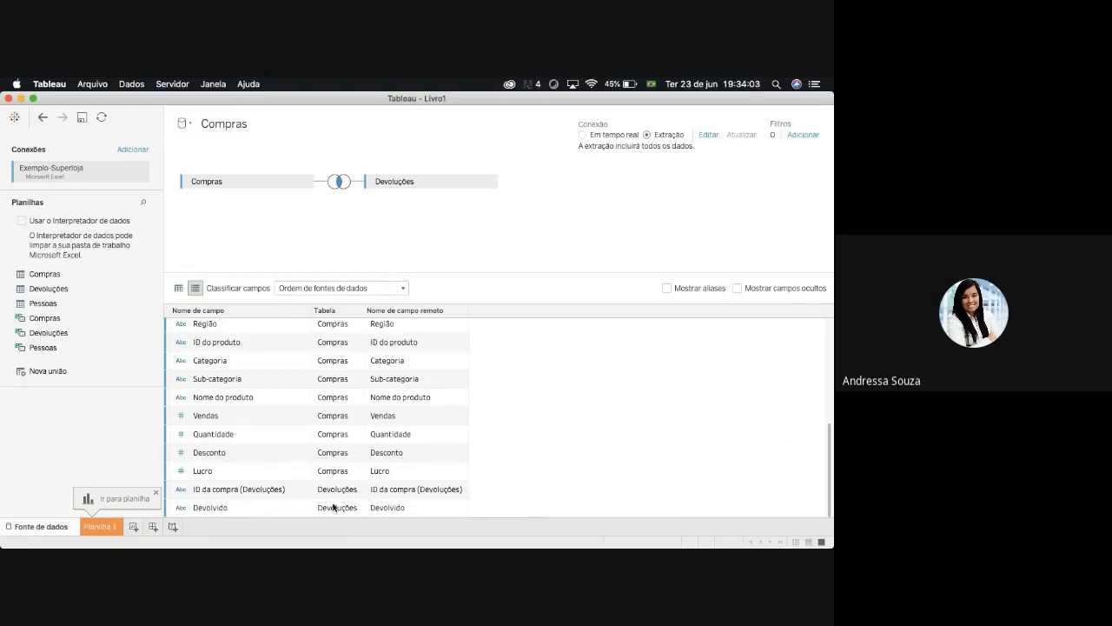
scroll(336, 479, "up", 10)
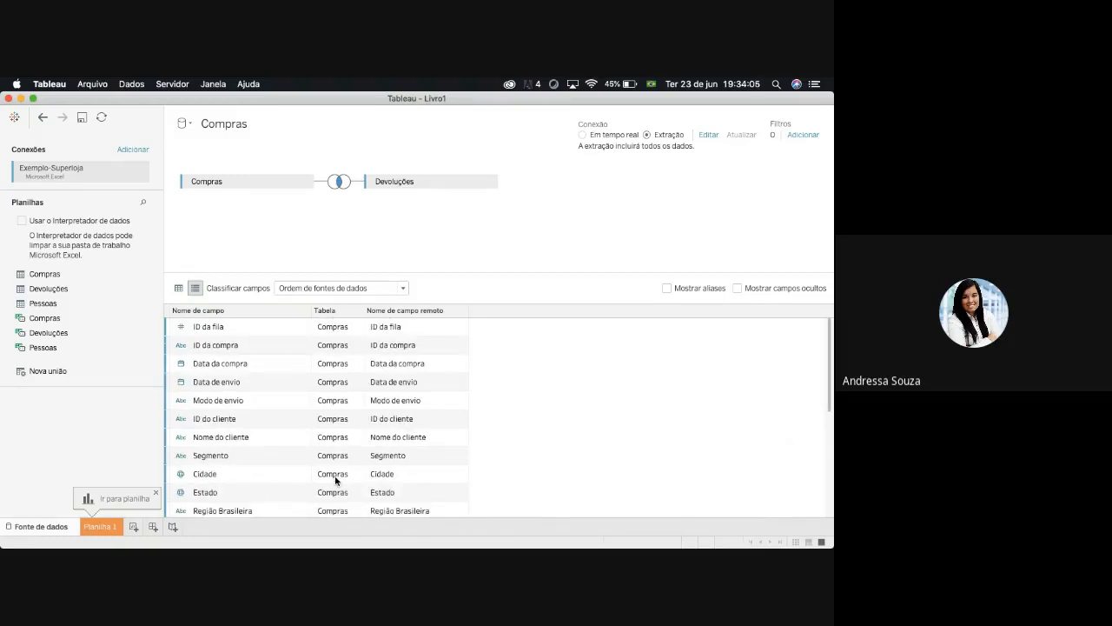
left_click_drag(398, 181, 50, 419)
- Sort the Compras fields by A a Z em ordem crescente, and restore Ordem de fontes de dados
left_click(179, 290)
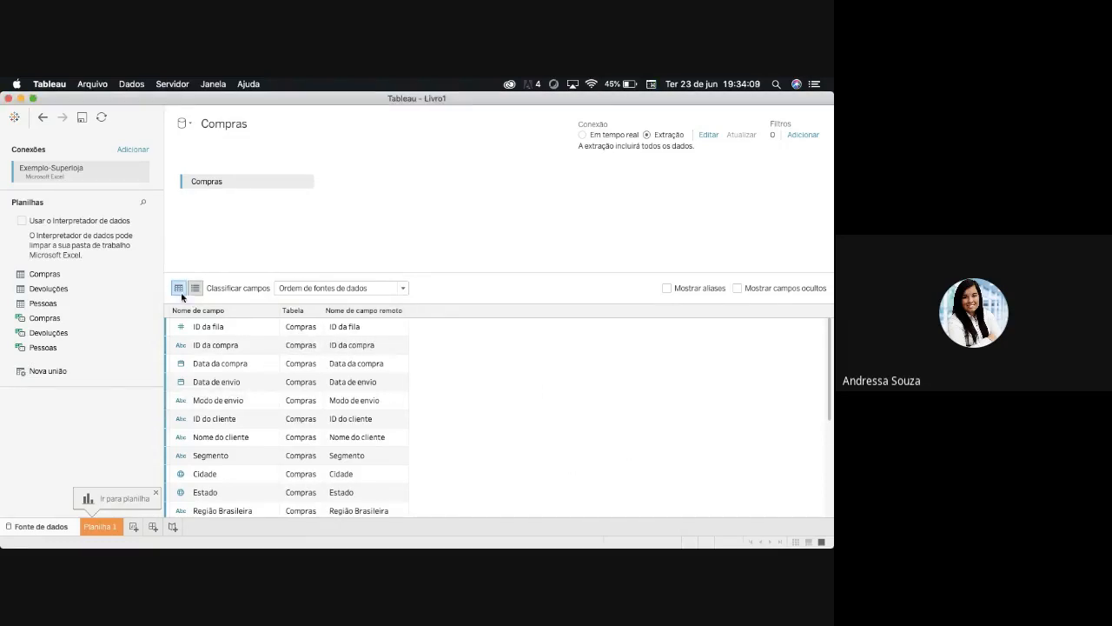
left_click(405, 290)
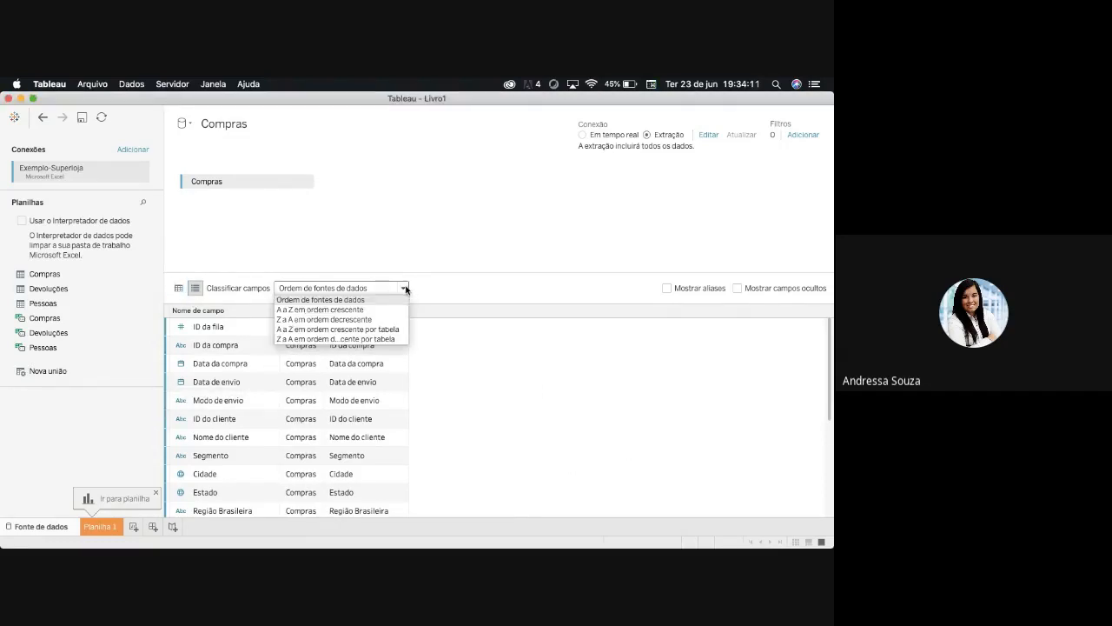
left_click(348, 310)
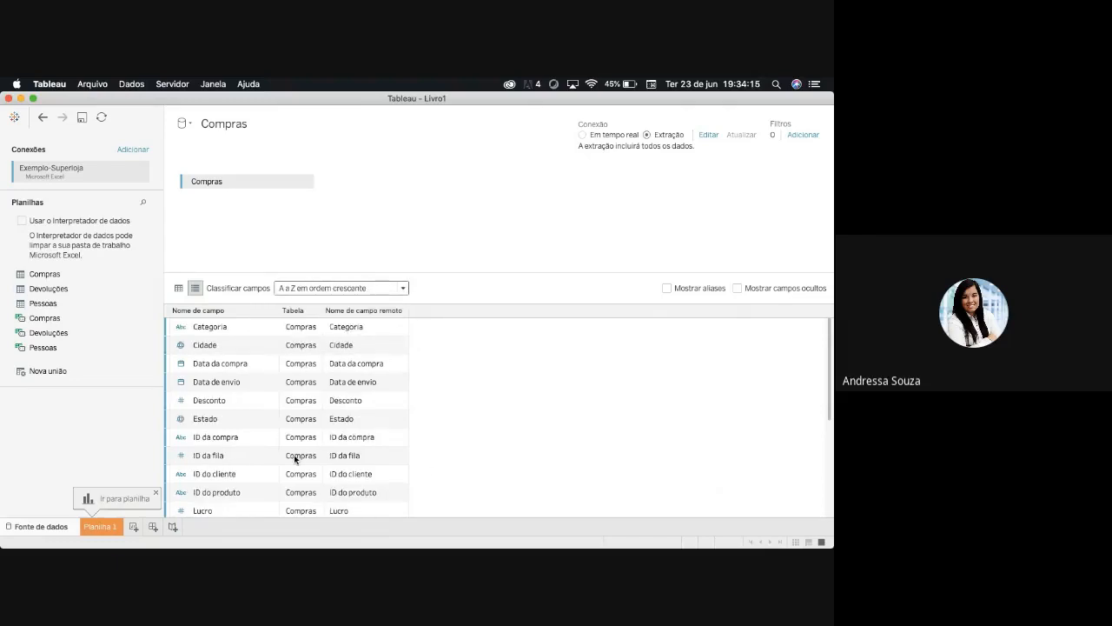
left_click_drag(830, 375, 832, 352)
left_click(402, 287)
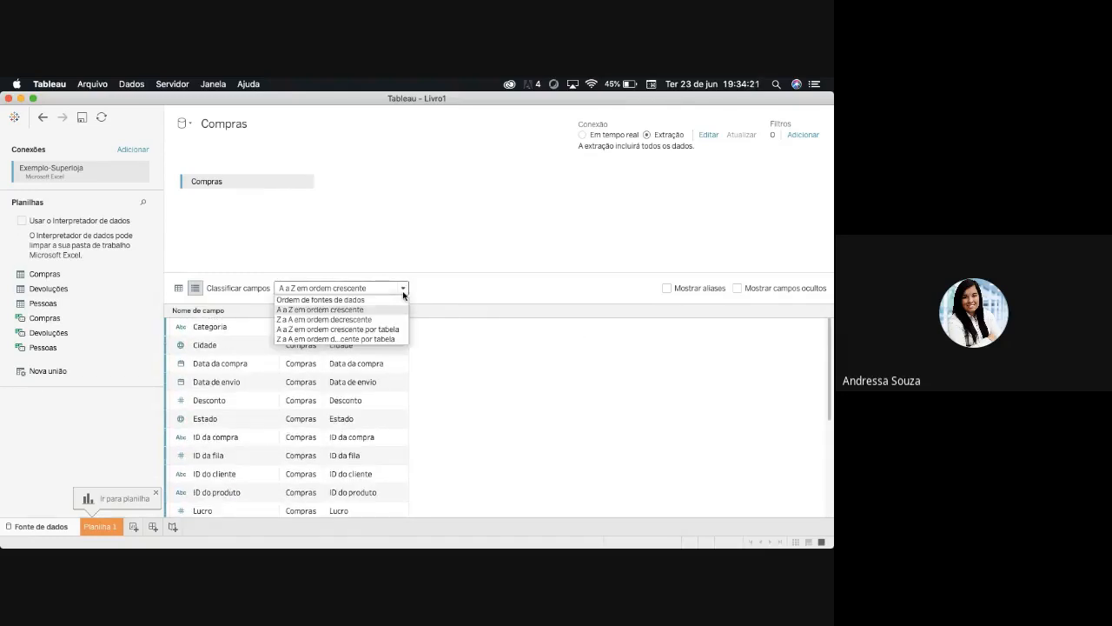
left_click(382, 298)
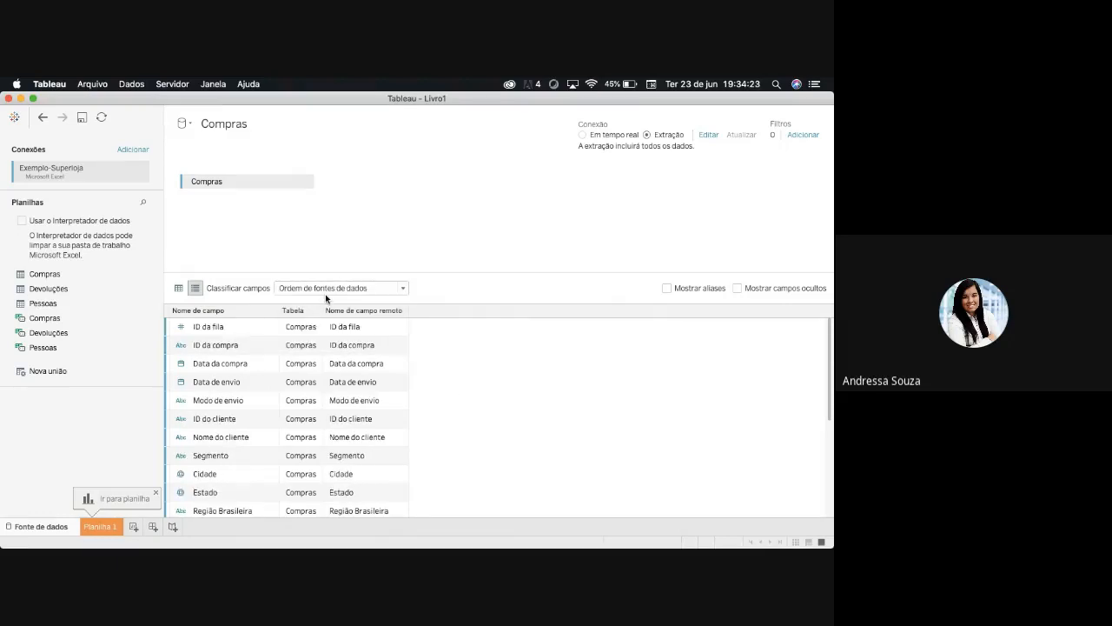
- Show the Compras fields as a data grid and look through its rows and columns
left_click(178, 288)
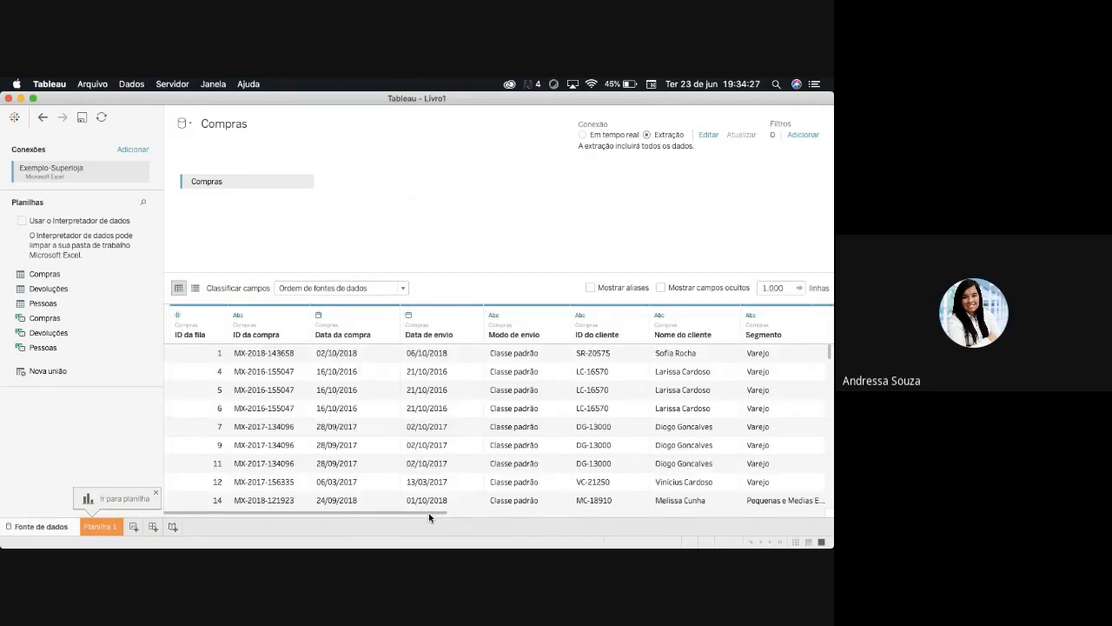
scroll(432, 513, "right", 2)
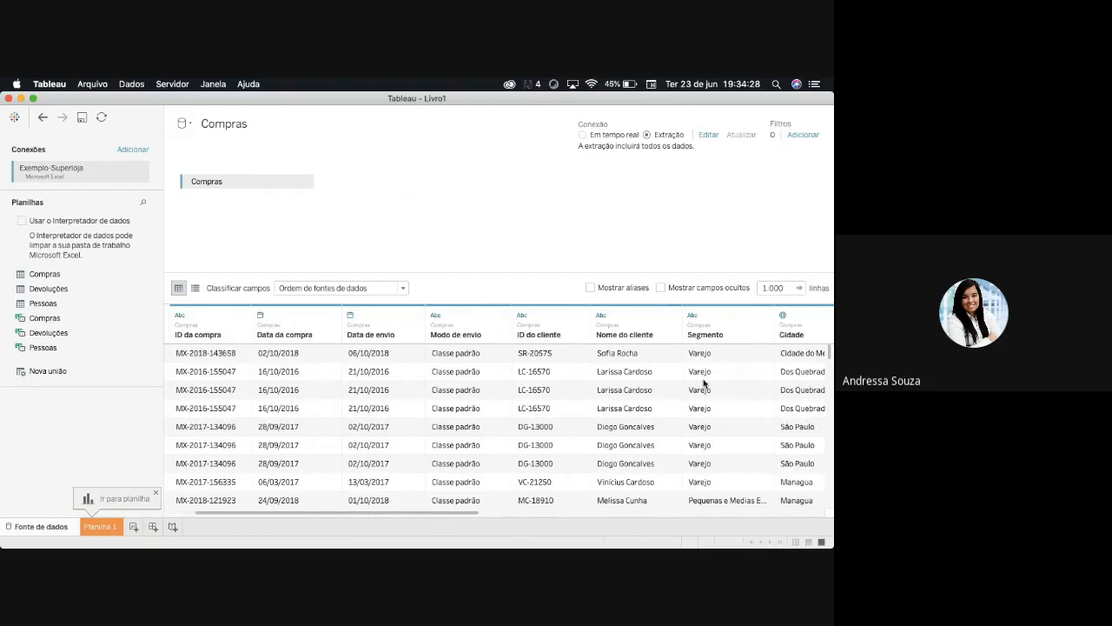
left_click(773, 288)
left_click_drag(830, 355, 830, 463)
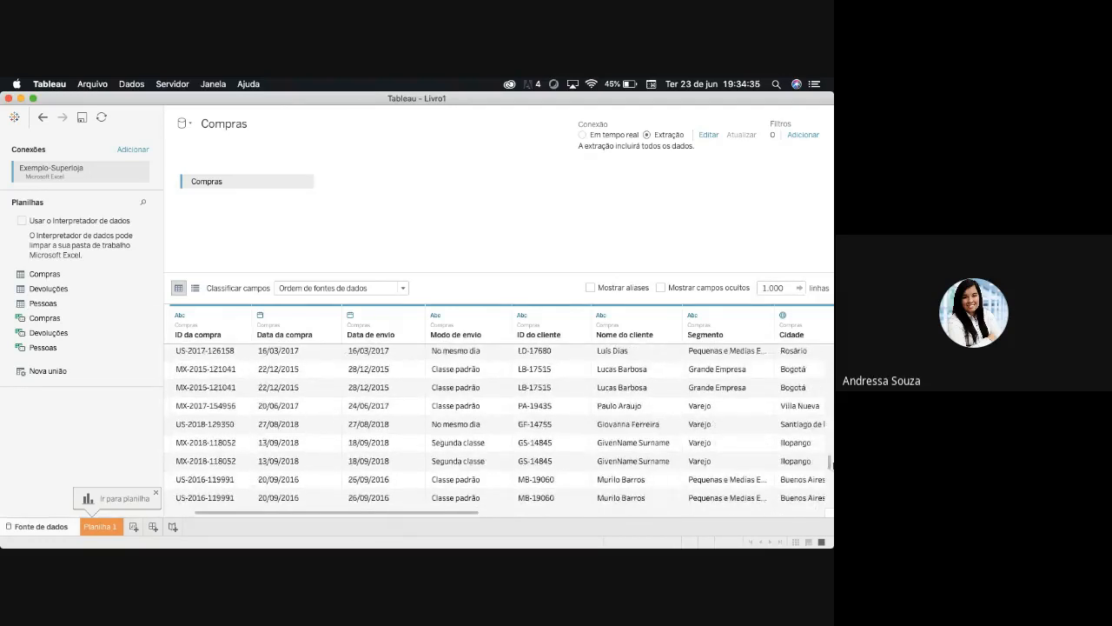
left_click_drag(465, 514, 391, 513)
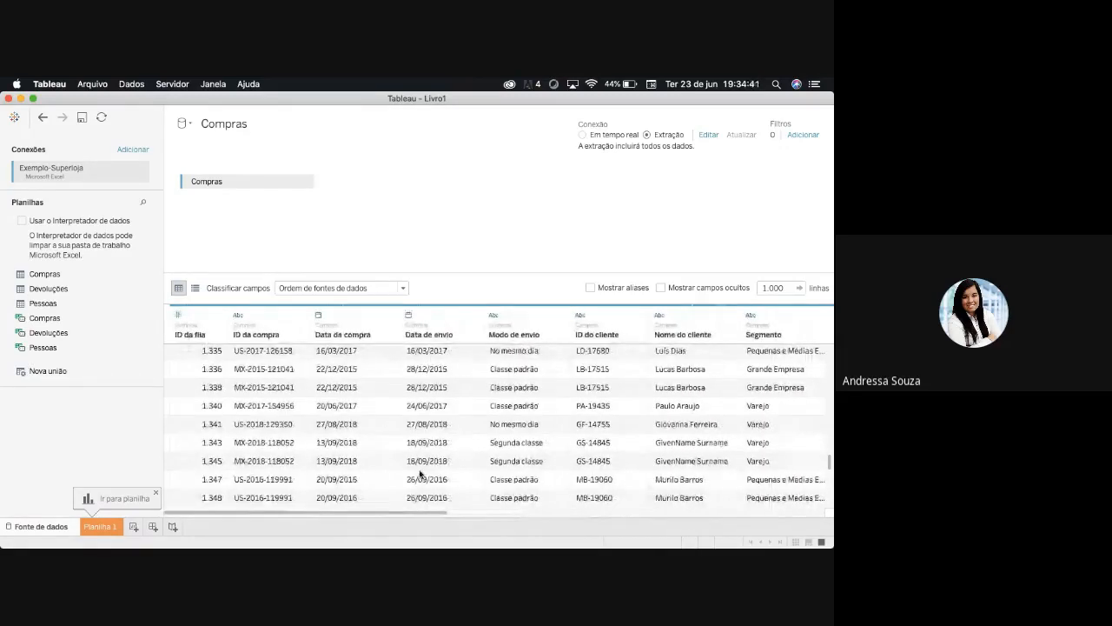
scroll(439, 473, "up", 3)
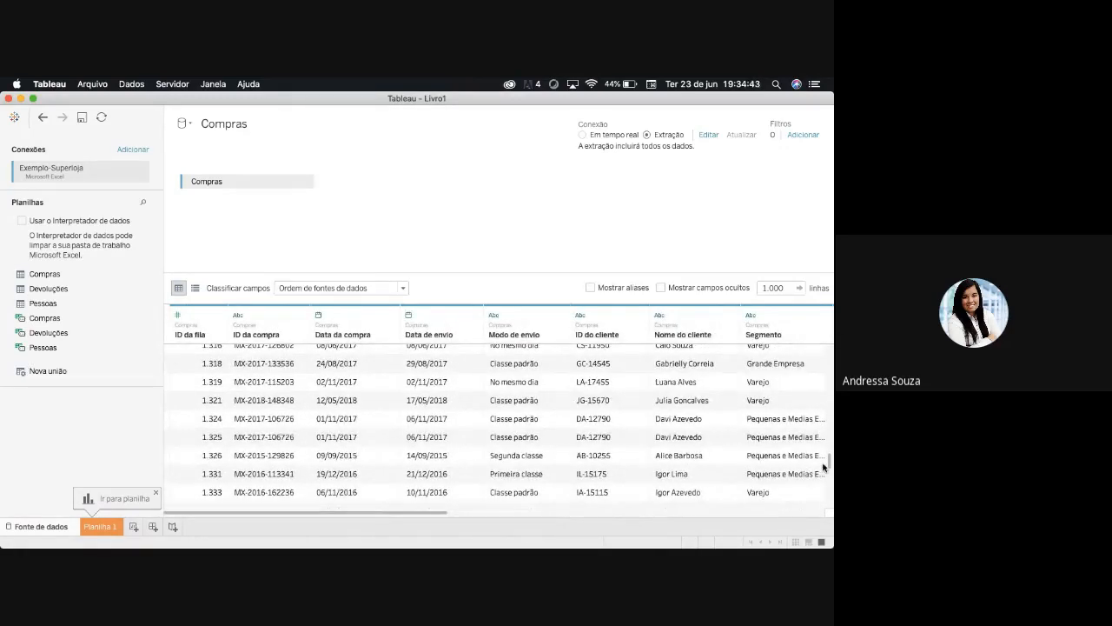
scroll(830, 465, "up", 20)
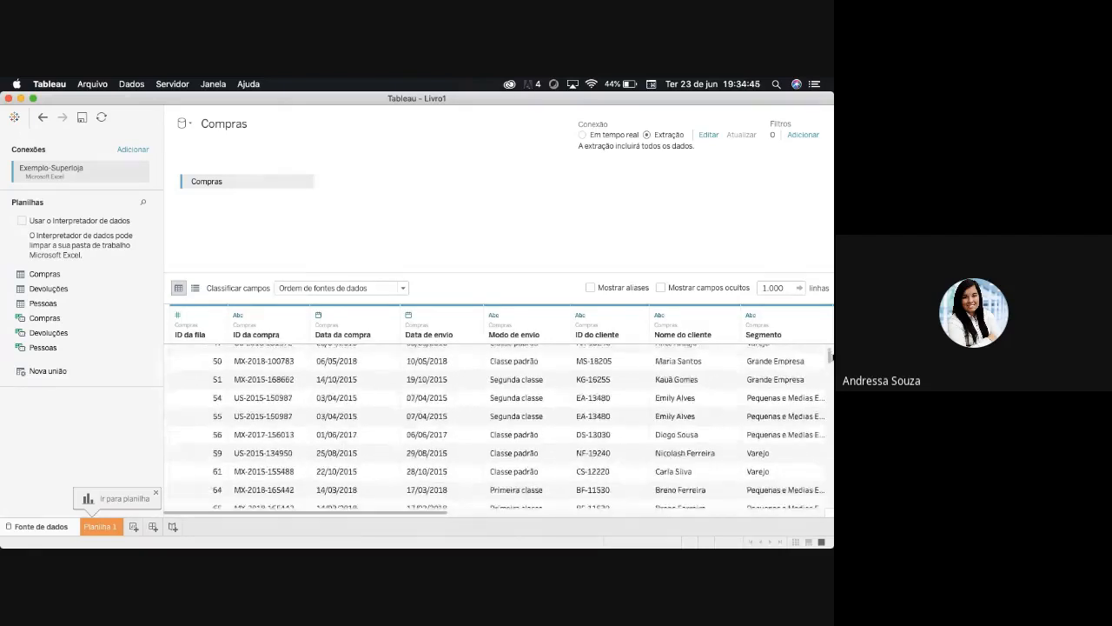
- Switch to the Exemplo-Superloja workbook in Excel and examine the Compras sheet's columns and its Data de envio cells
mouse_move(656, 539)
left_click(690, 531)
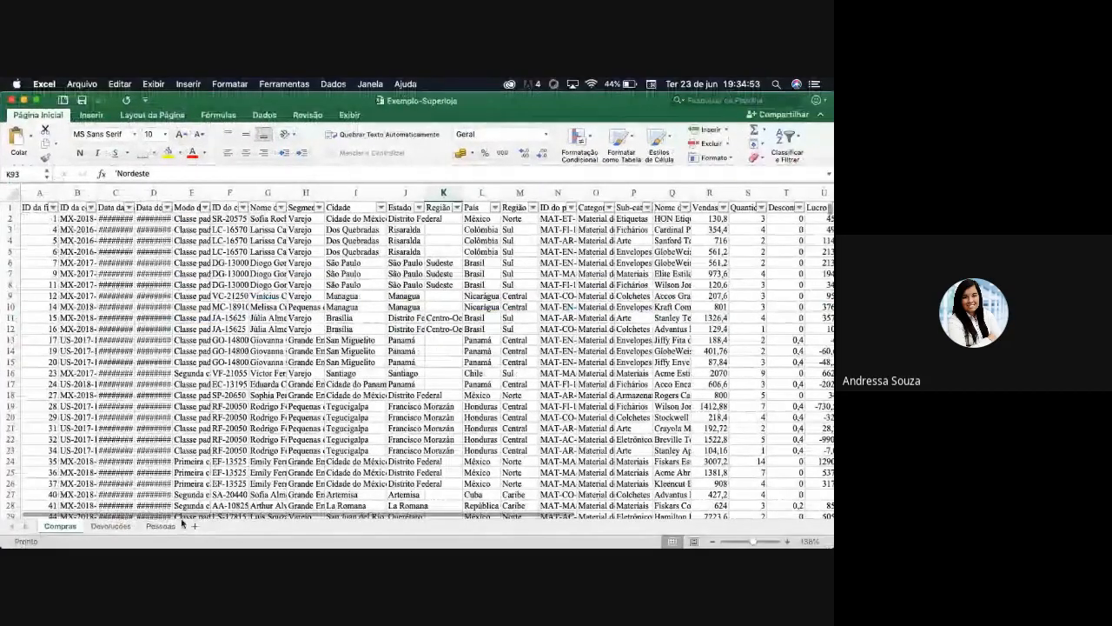
scroll(314, 507, "right", 4)
scroll(315, 509, "right", 5)
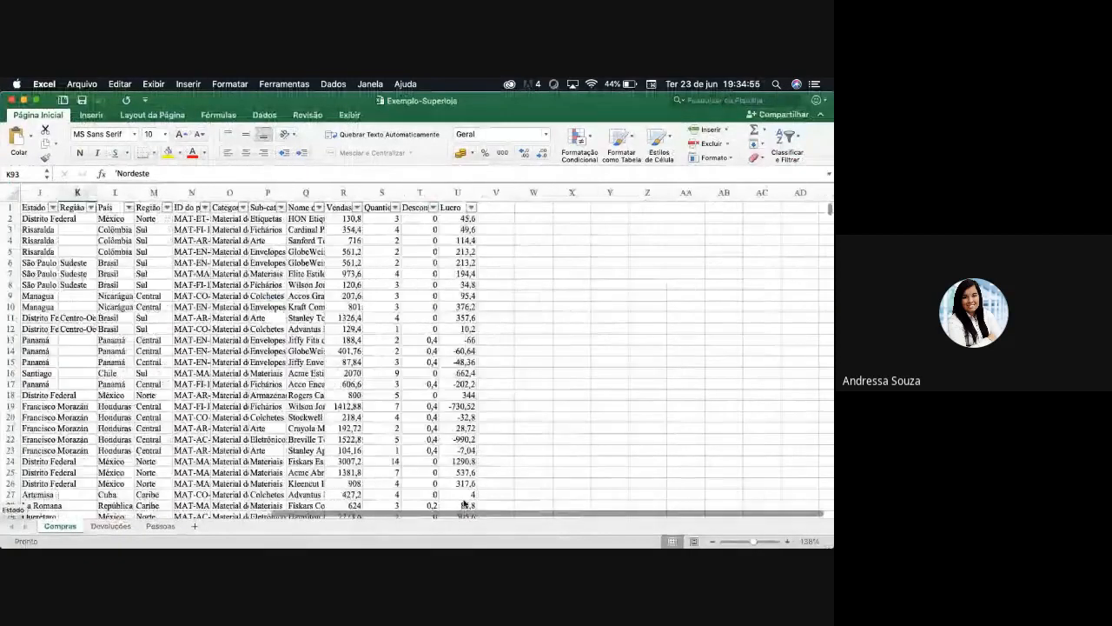
scroll(145, 504, "left", 9)
left_click(157, 295)
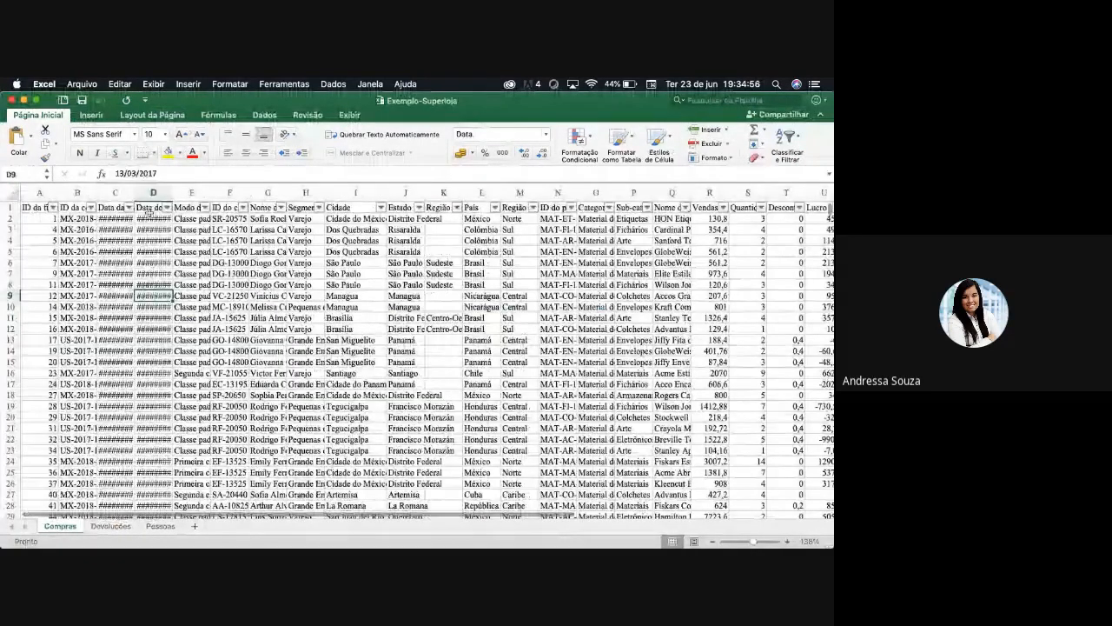
left_click(158, 263)
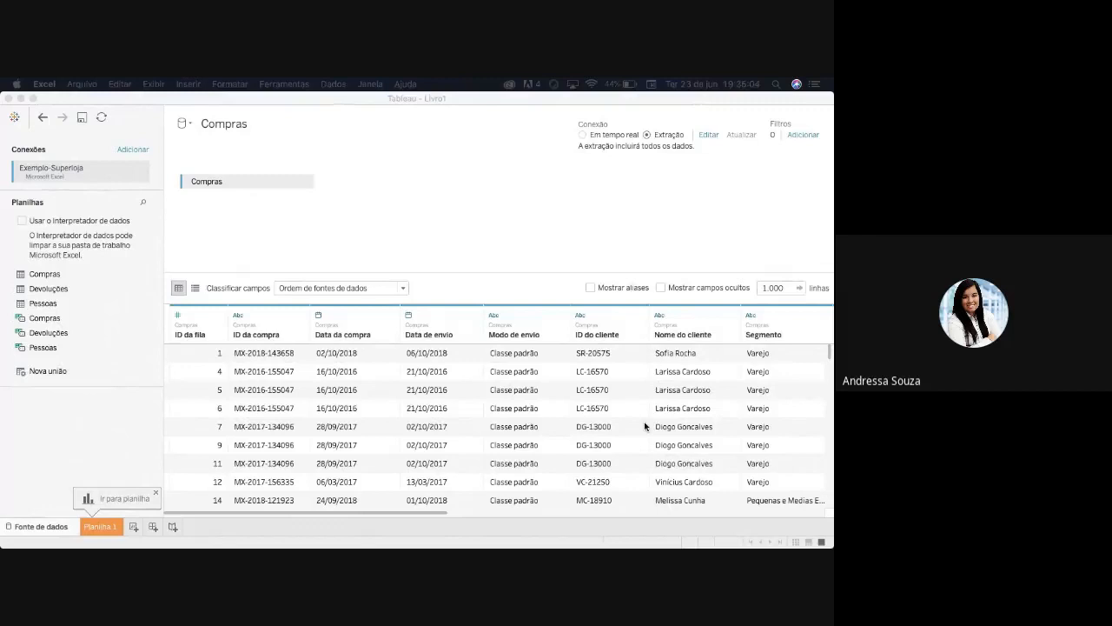
- Return to Tableau and examine the data type options of the Compras columns from ID da fila to Segmento
left_click(781, 291)
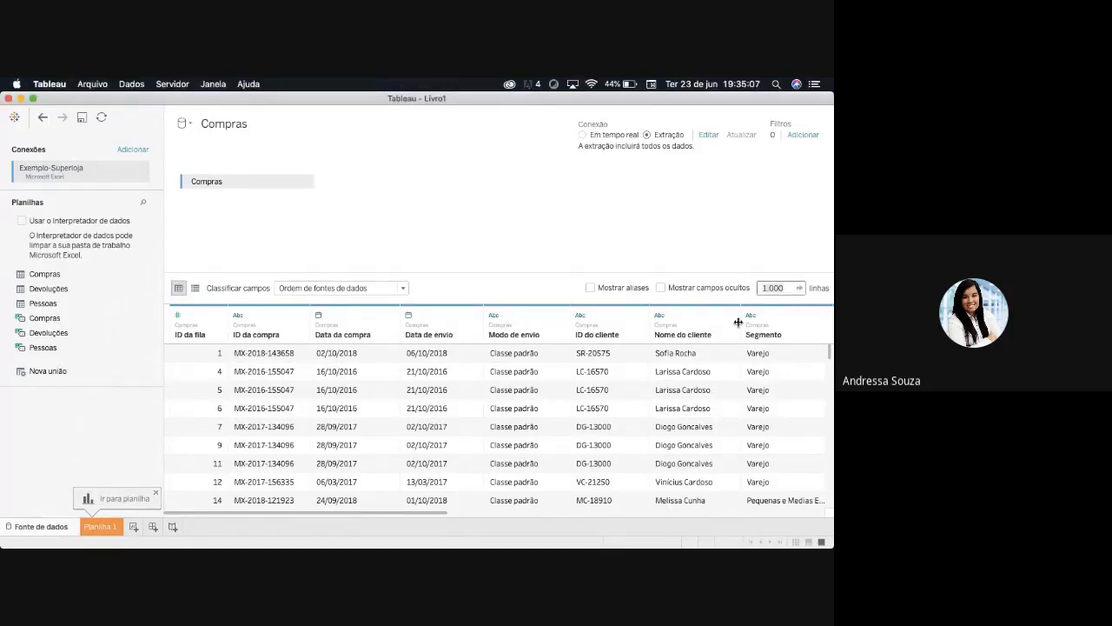
left_click_drag(426, 515, 293, 514)
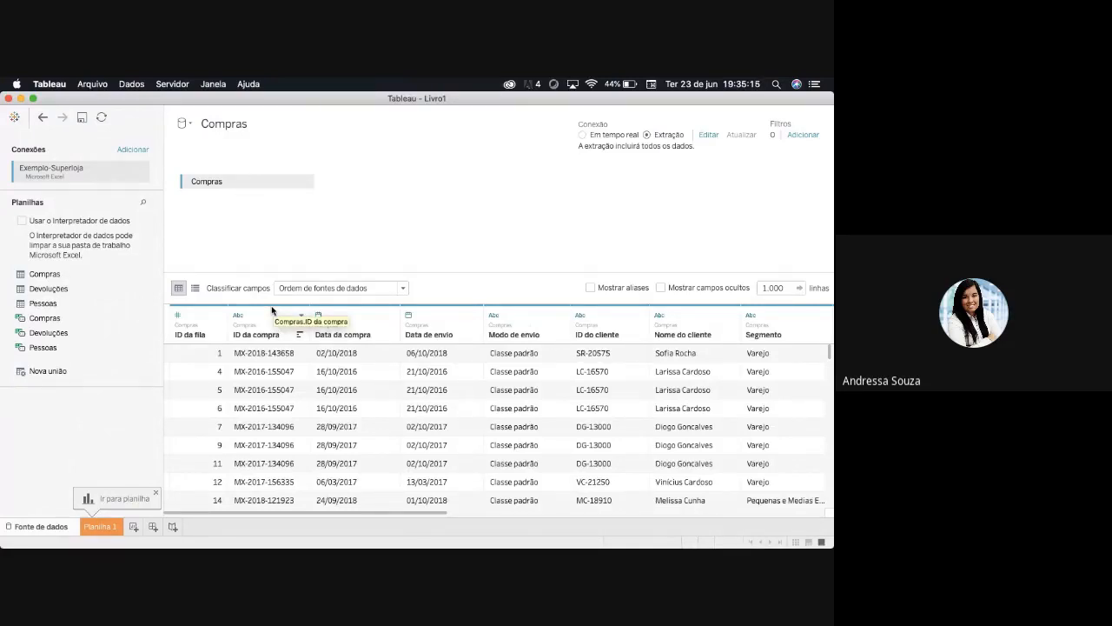
left_click(178, 317)
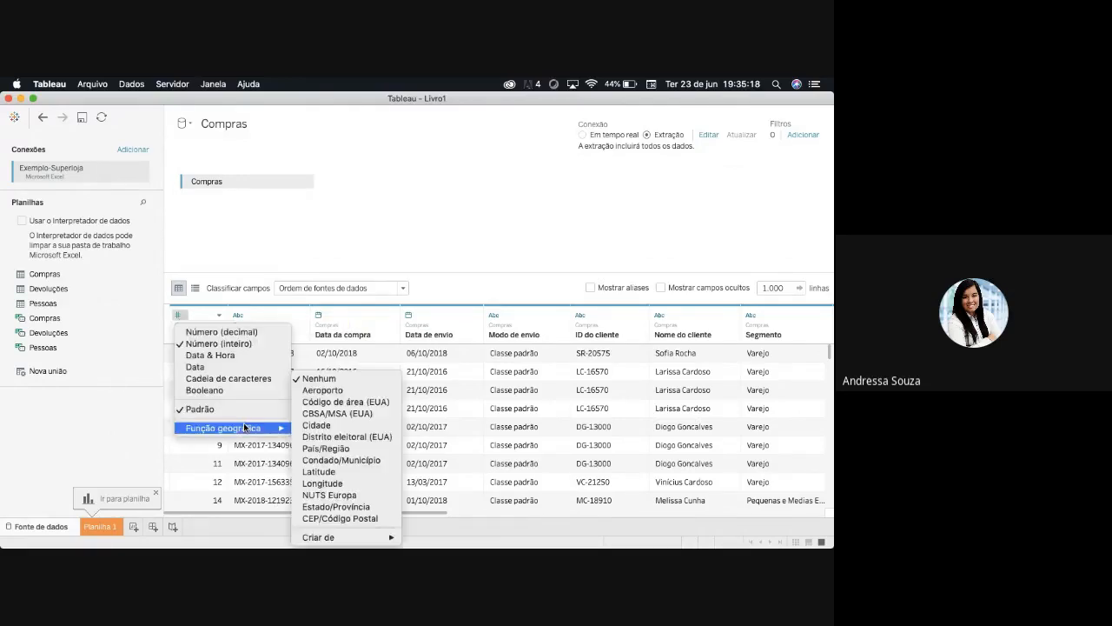
left_click(440, 230)
left_click(238, 315)
left_click(422, 270)
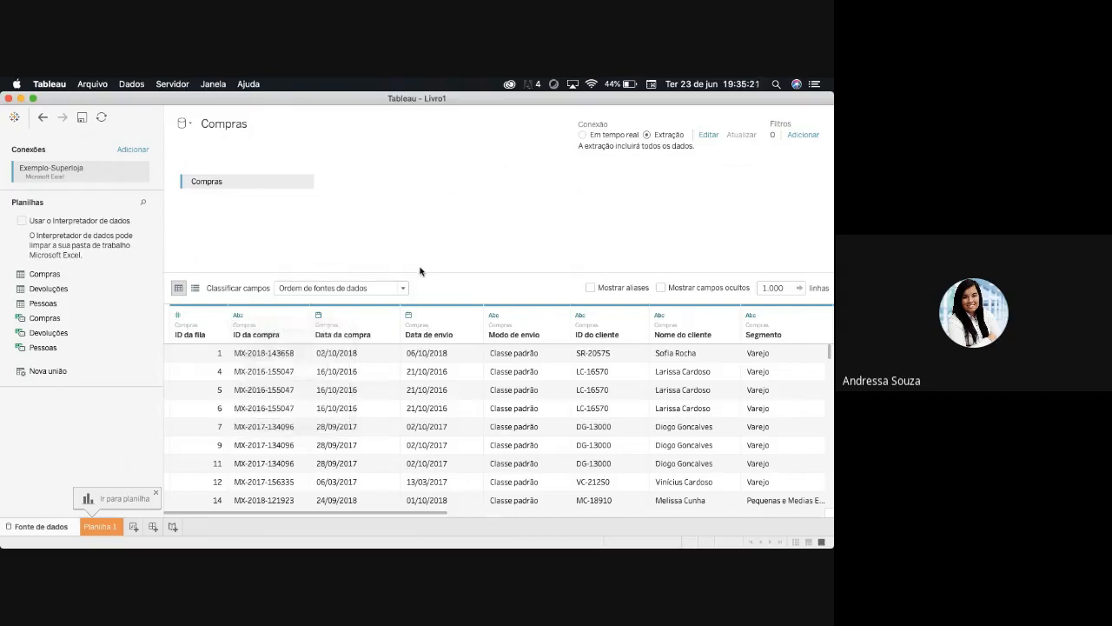
left_click(321, 314)
left_click(443, 239)
left_click(409, 316)
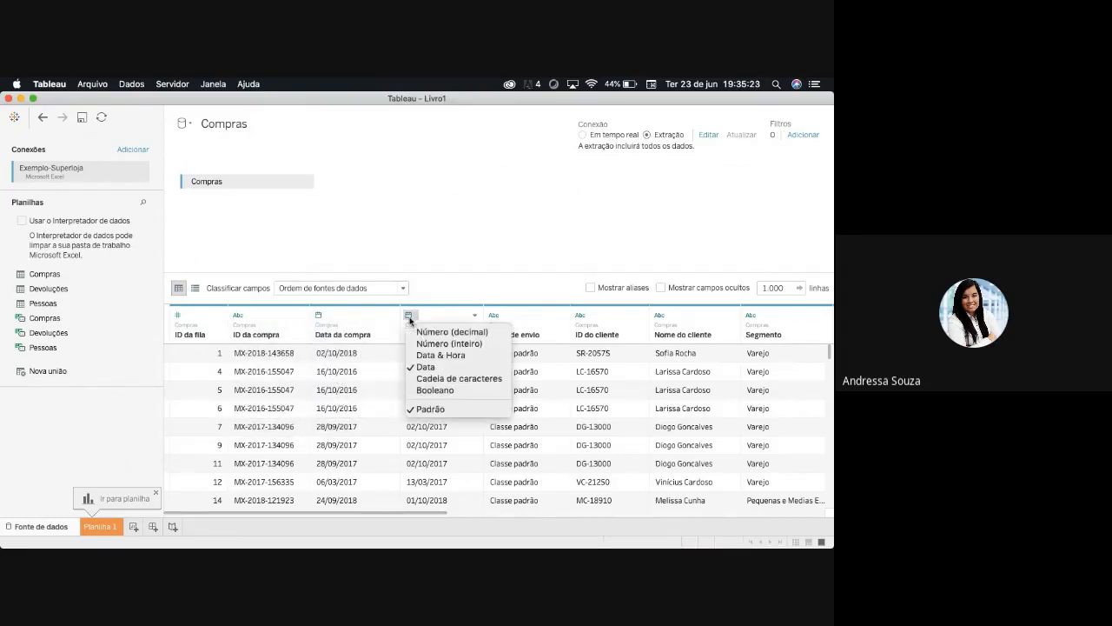
left_click(514, 252)
left_click(494, 315)
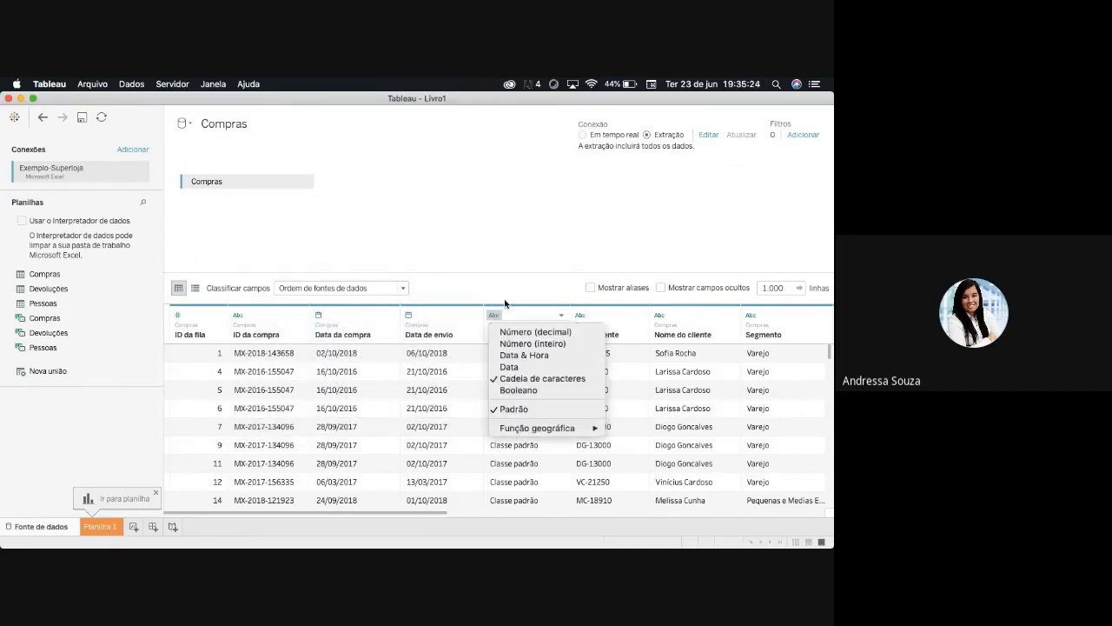
left_click(552, 259)
left_click(580, 314)
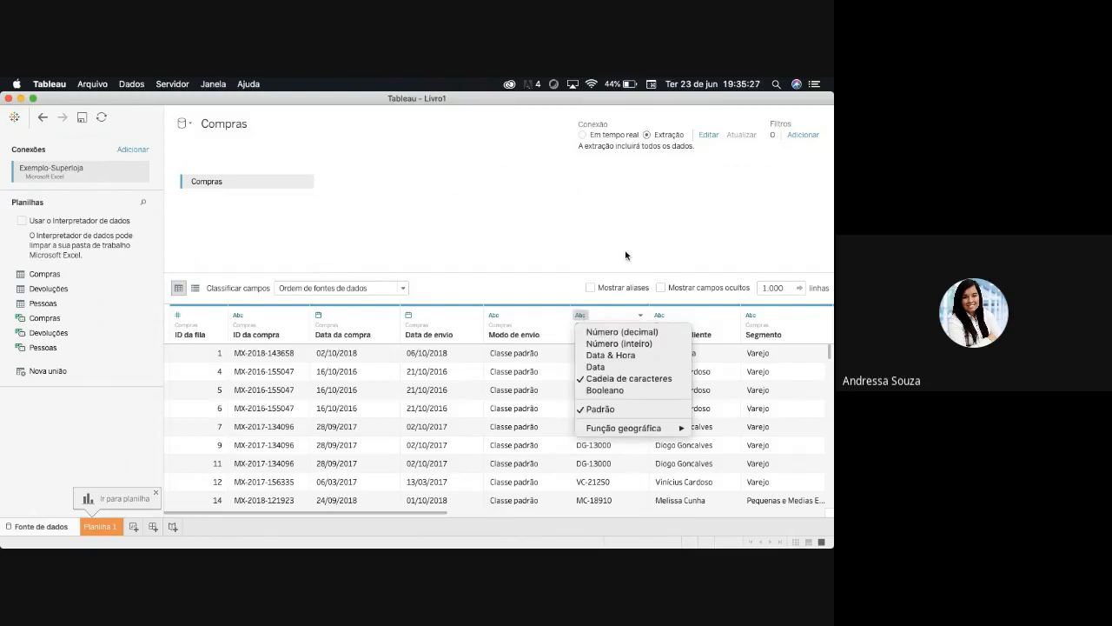
left_click(625, 255)
left_click(660, 314)
left_click(712, 262)
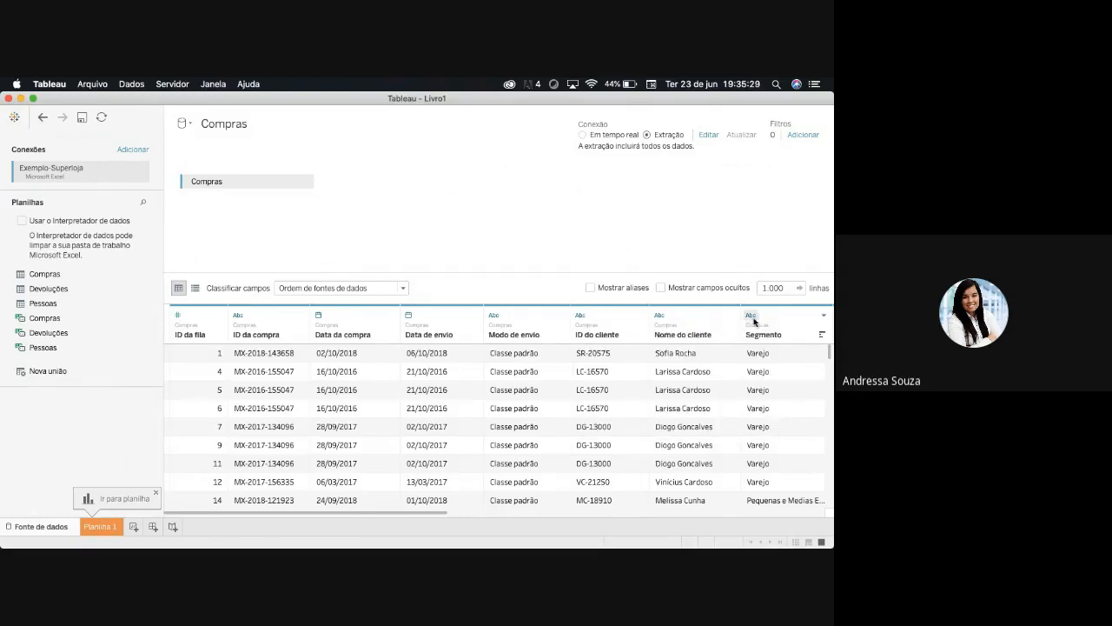
left_click(751, 316)
left_click(740, 254)
left_click_drag(464, 515, 279, 516)
- Compare the data types assigned to the ID da fila and ID da compra columns
left_click(178, 316)
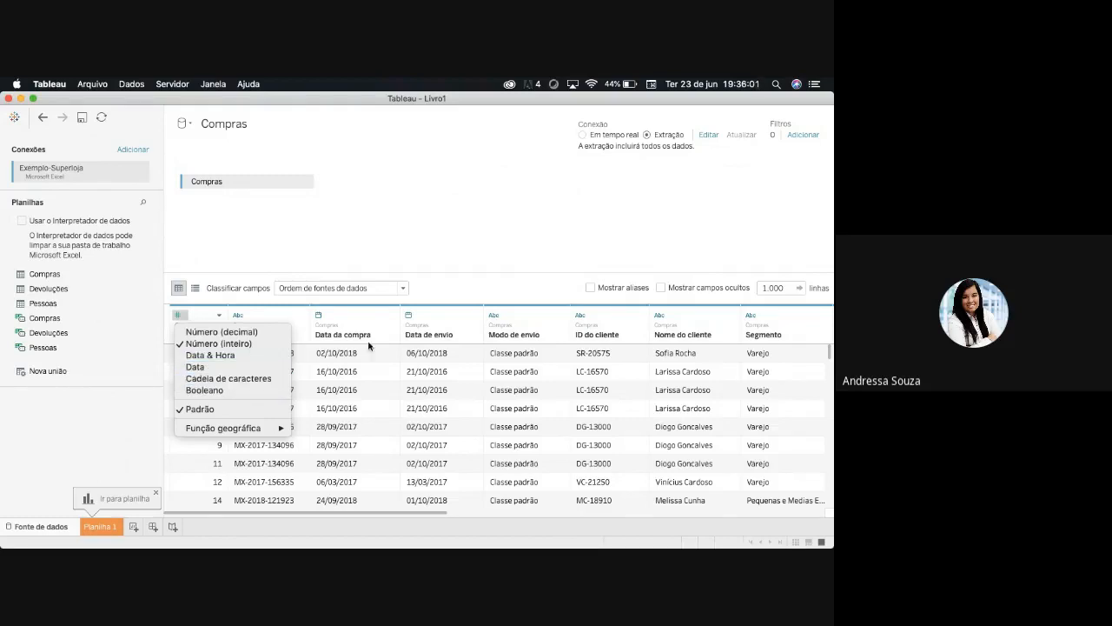
left_click(365, 189)
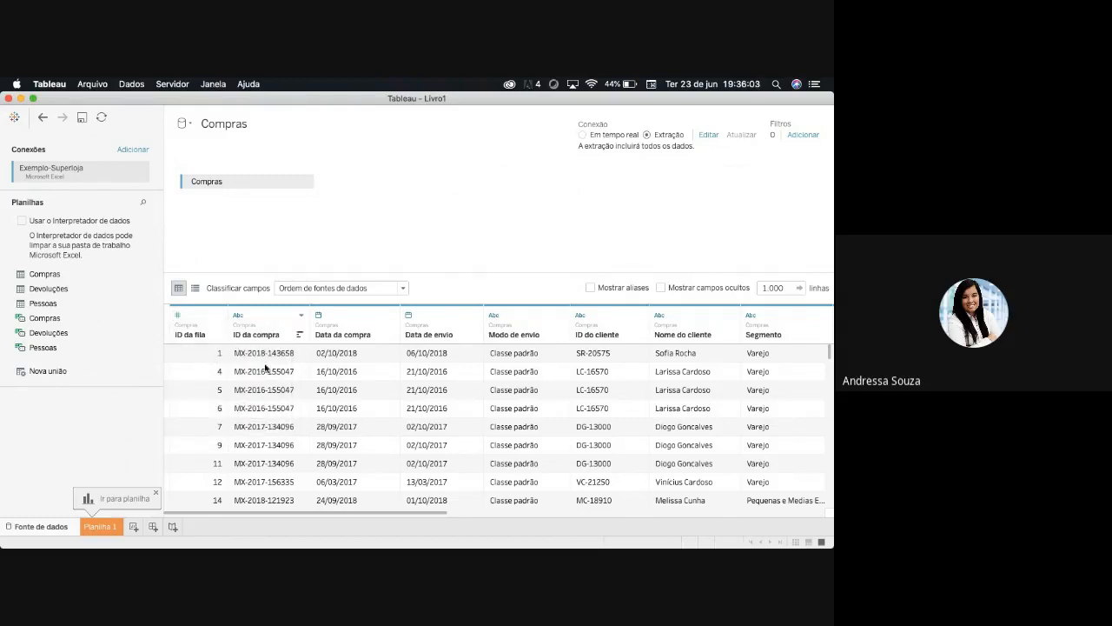
left_click(239, 318)
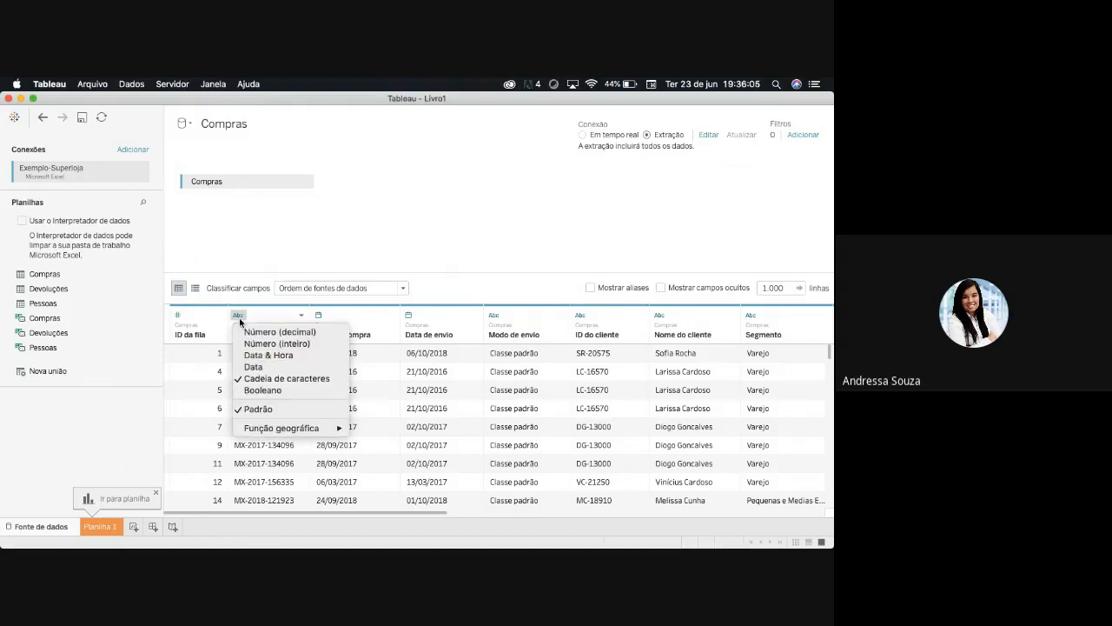
left_click(389, 218)
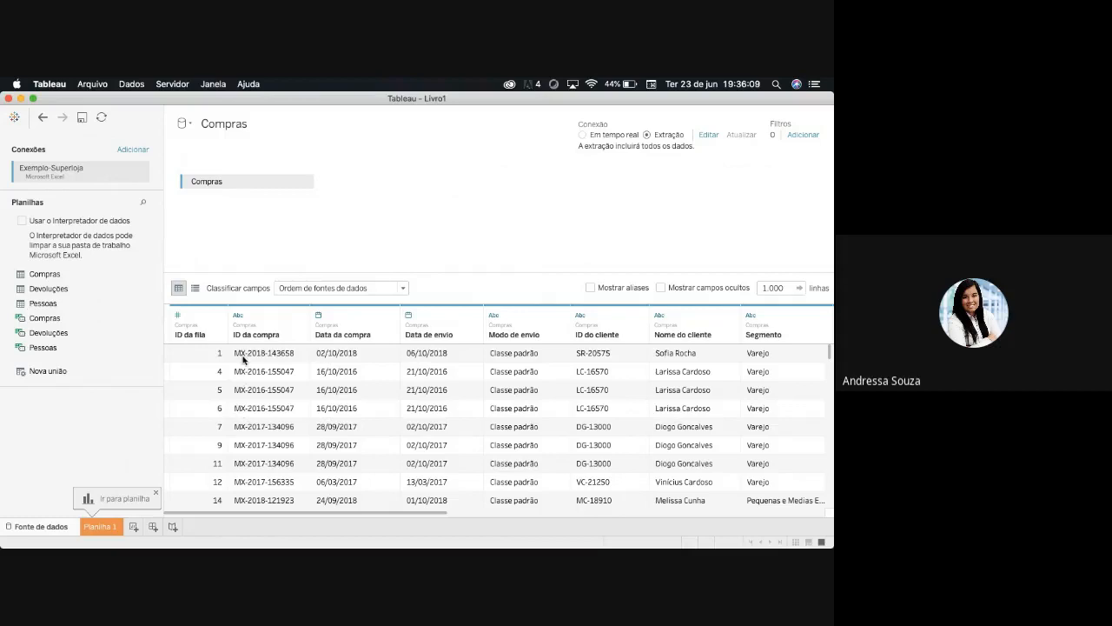
left_click(236, 319)
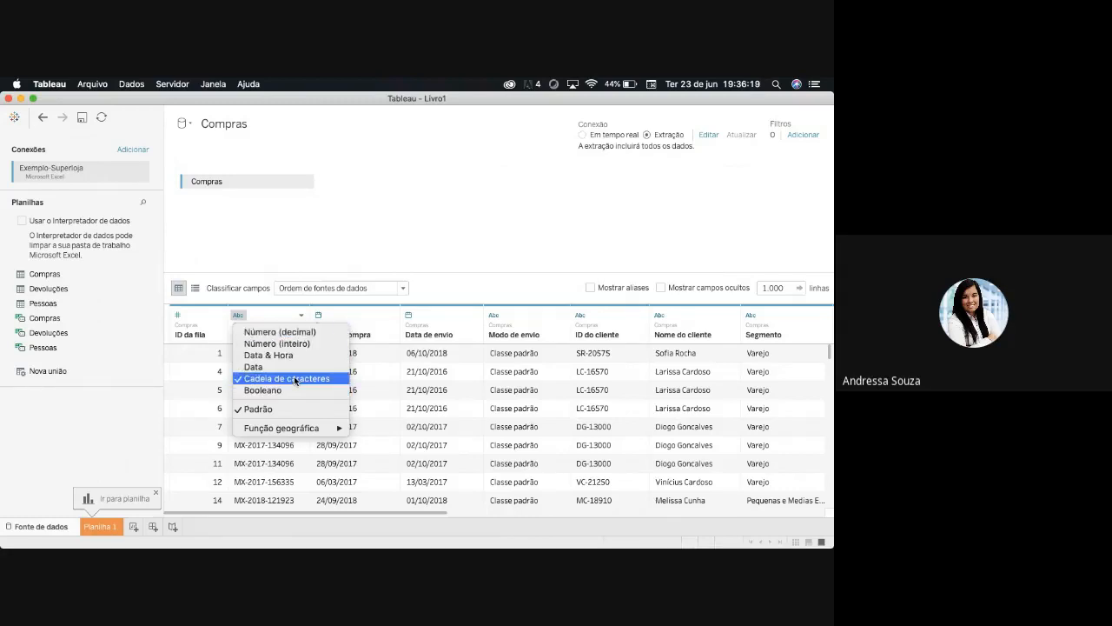
left_click(377, 241)
- Change the Data da compra column's data type to Data & Hora and check its rows
left_click(319, 315)
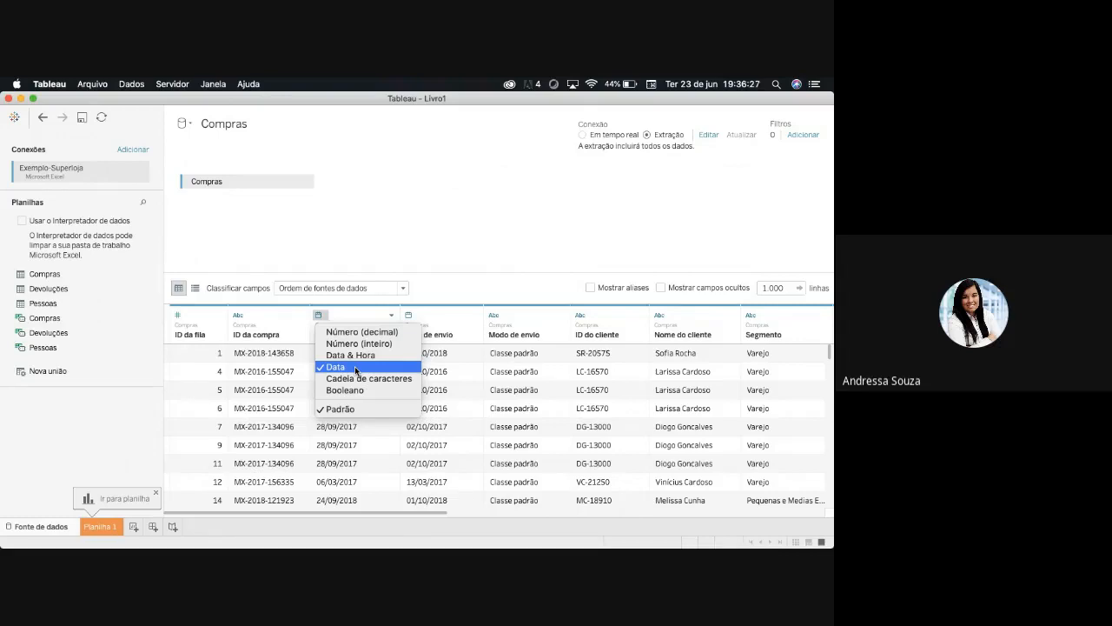
left_click(421, 499)
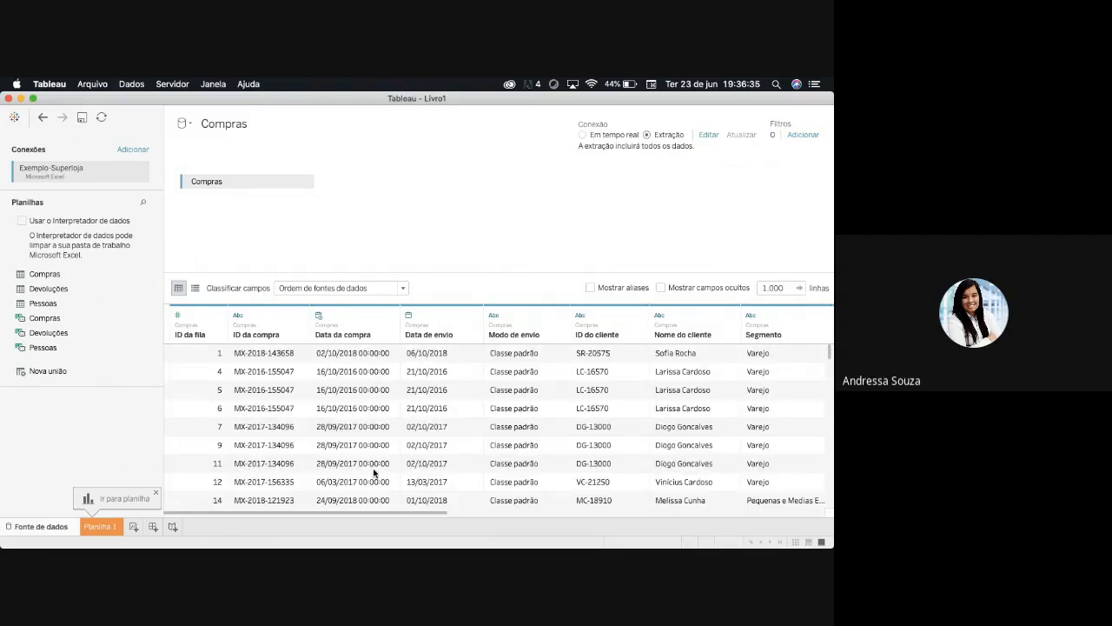
scroll(379, 486, "down", 6)
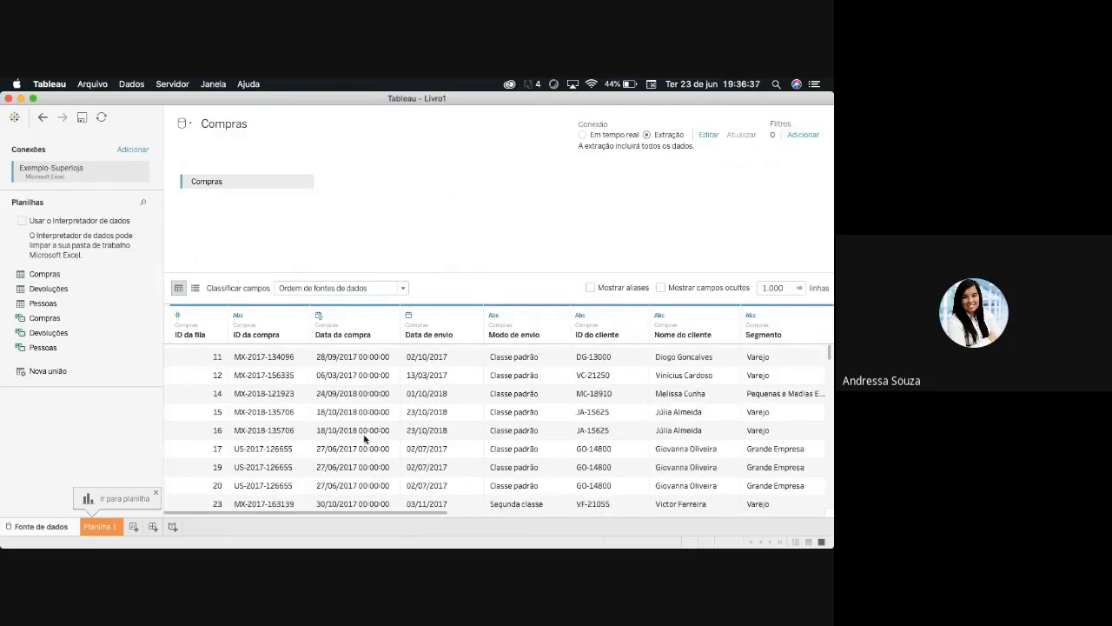
- Check the Data da compra rows and set the column's data type back to Data
scroll(372, 491, "down", 15)
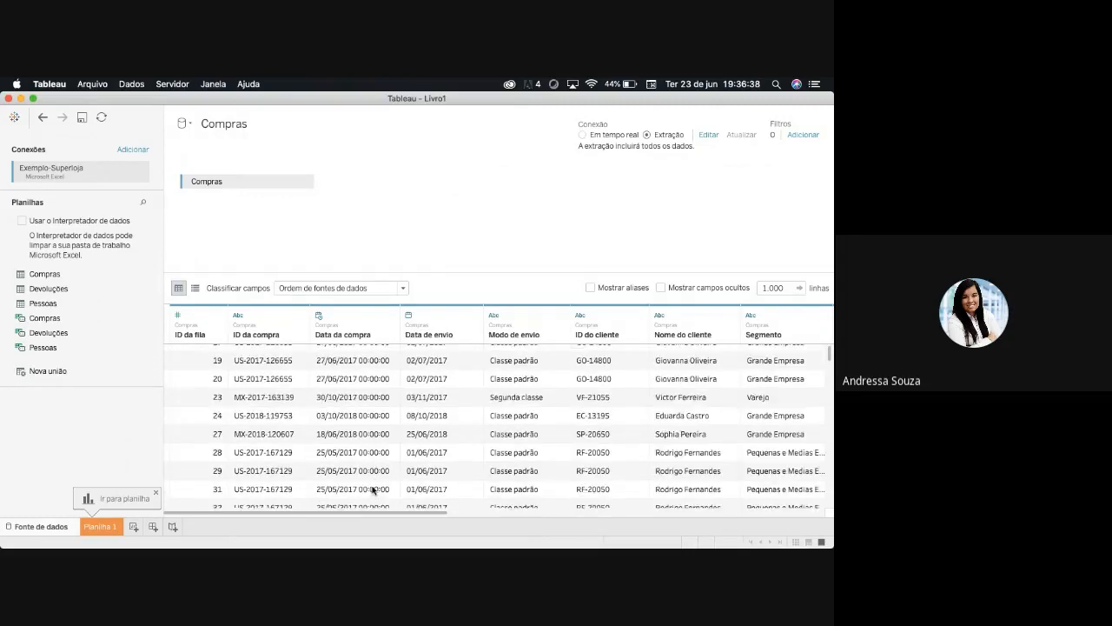
scroll(373, 490, "up", 15)
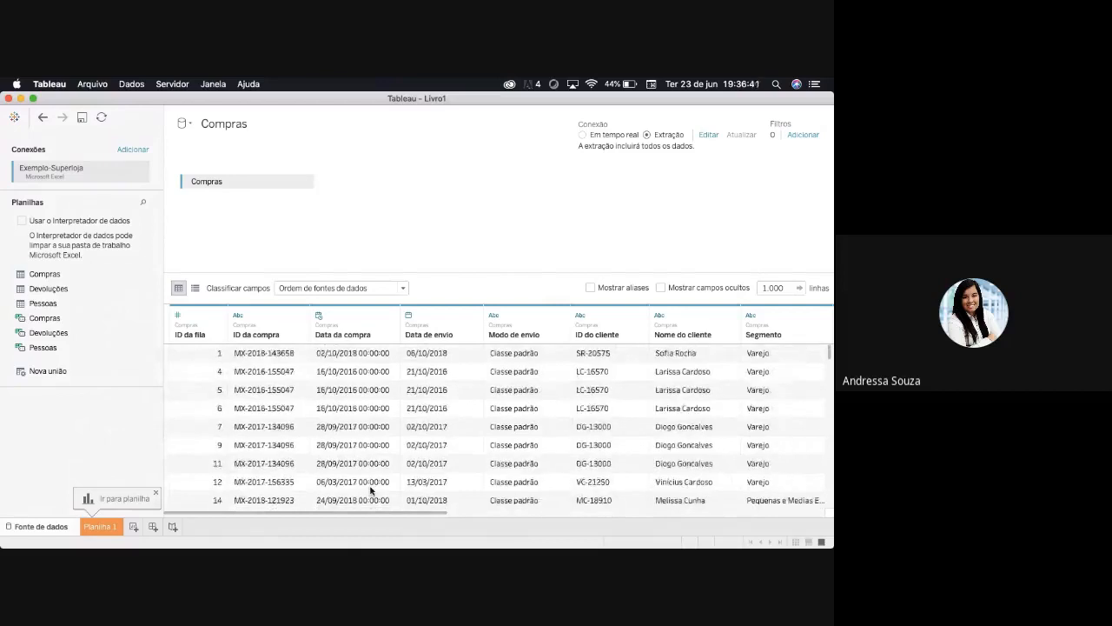
scroll(373, 490, "down", 5)
left_click(318, 316)
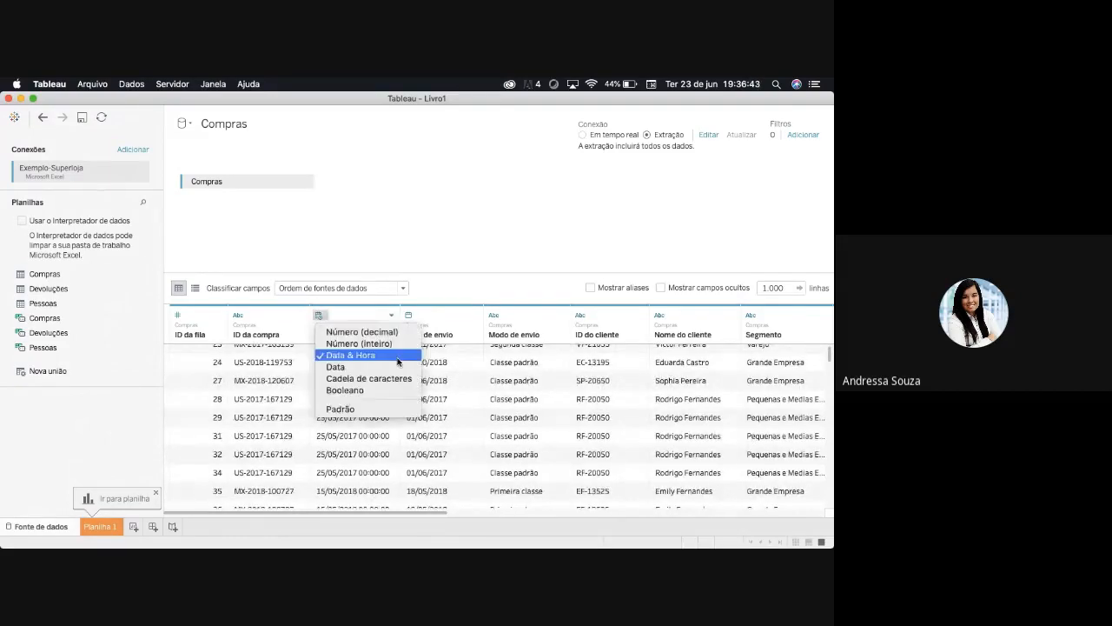
left_click(348, 367)
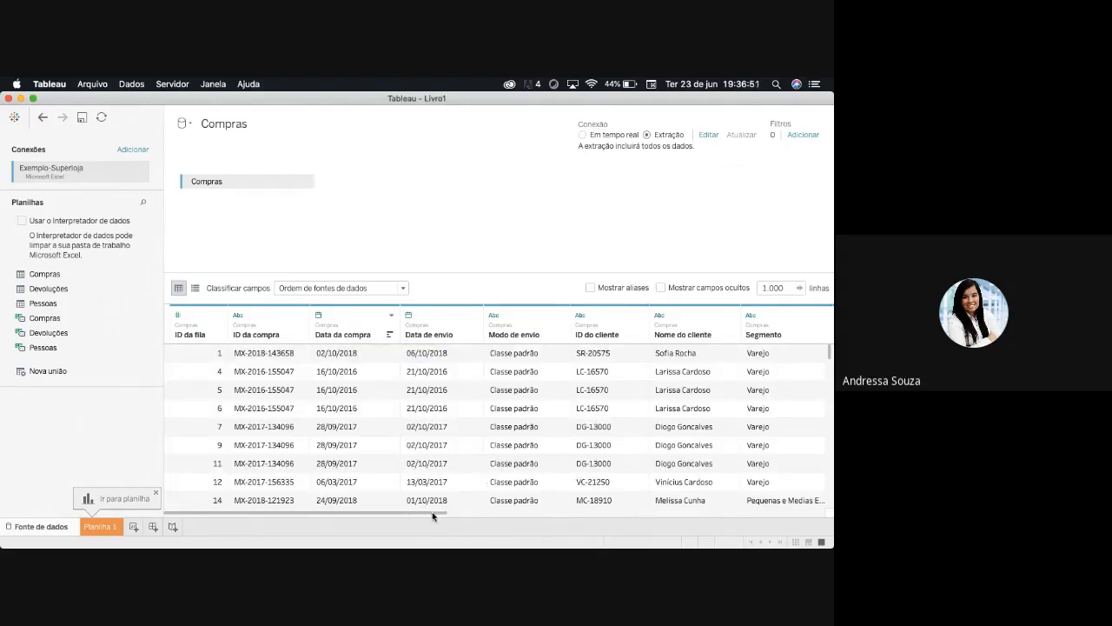
- Examine the data type and geographic role options of the Cidade column
left_click_drag(432, 516, 544, 519)
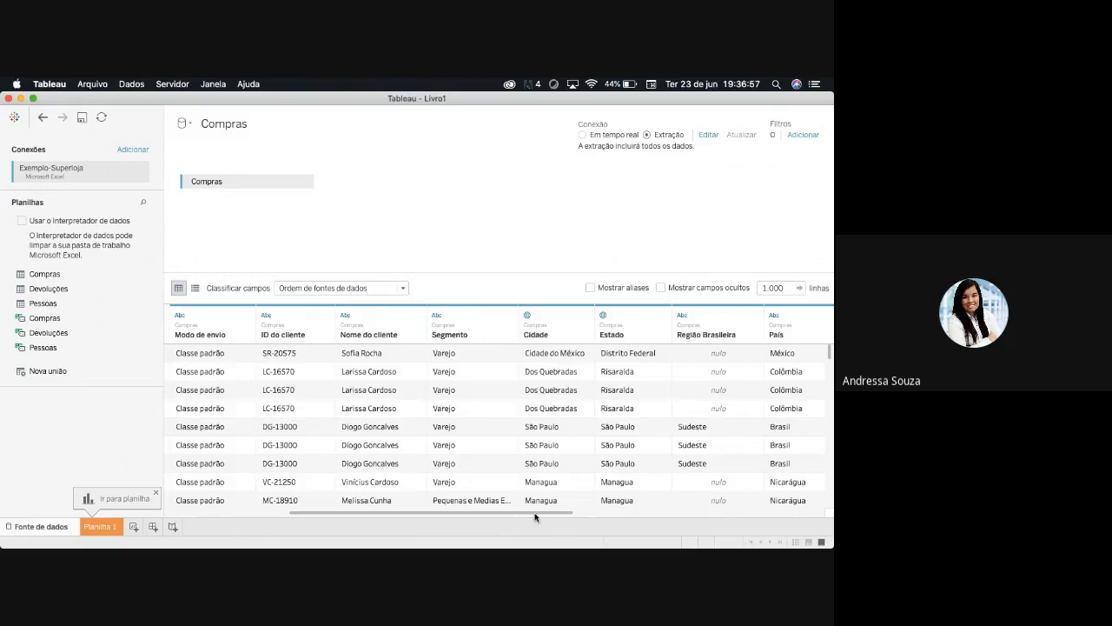
left_click_drag(537, 518, 569, 518)
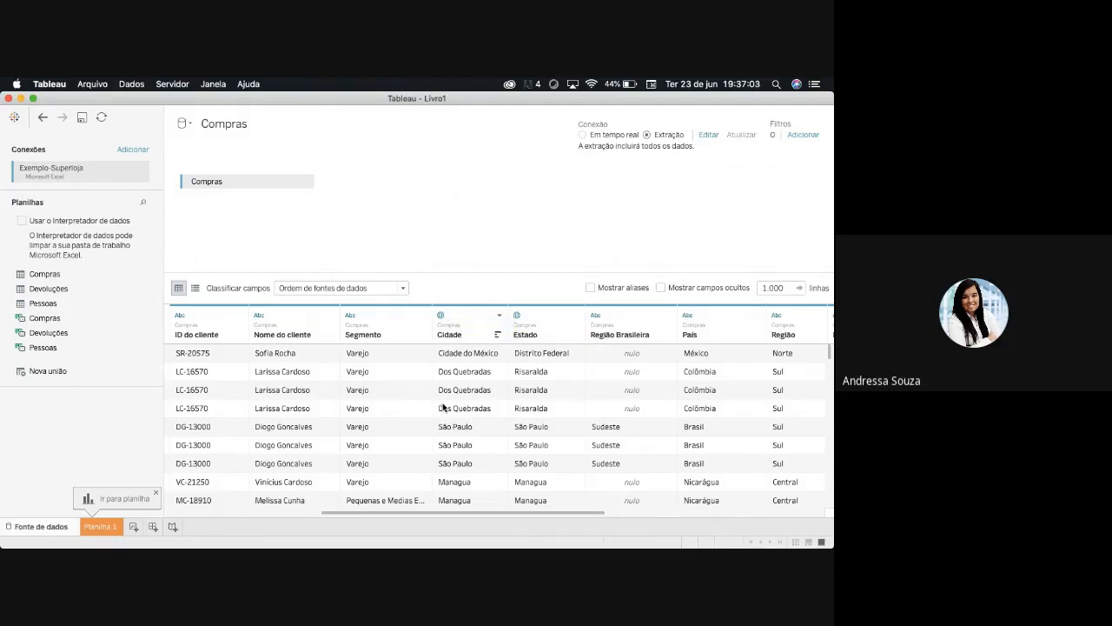
left_click(441, 316)
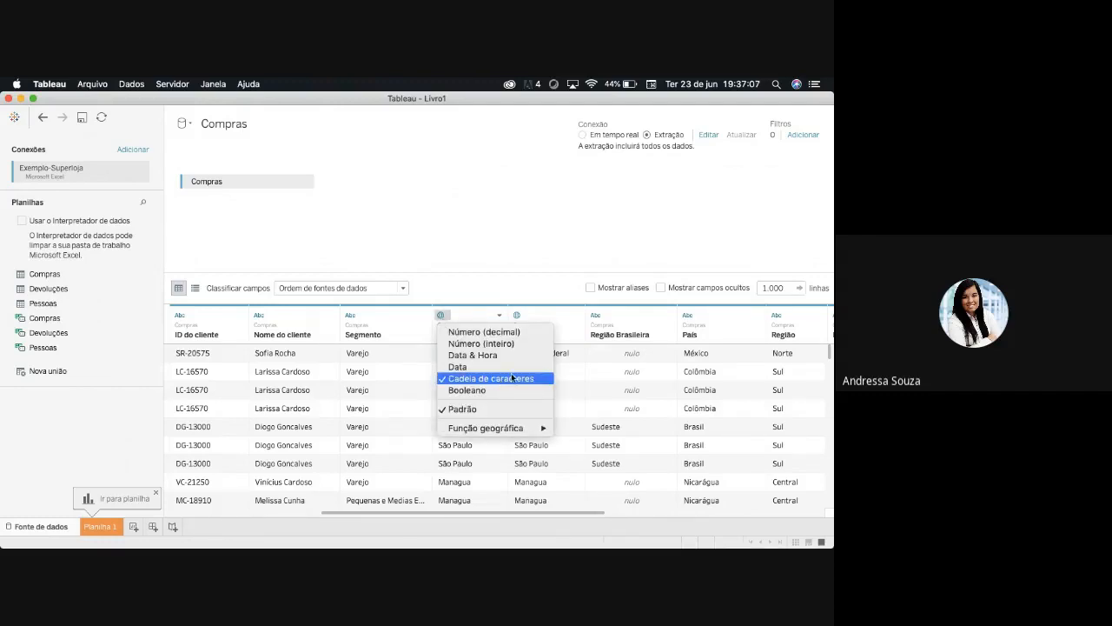
mouse_move(523, 428)
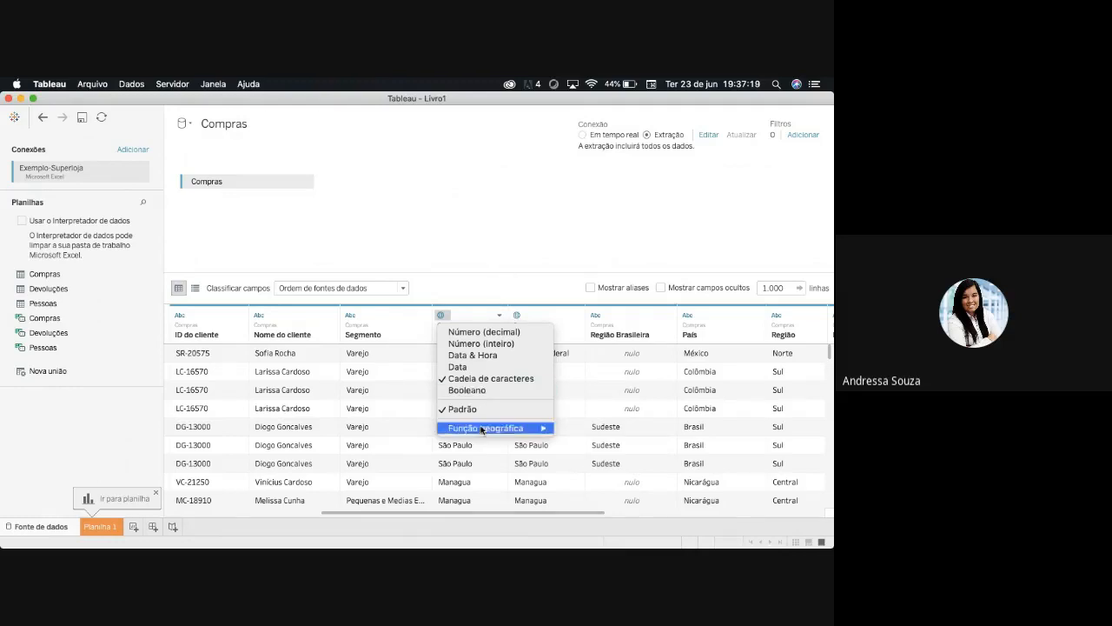
left_click(476, 239)
left_click(441, 315)
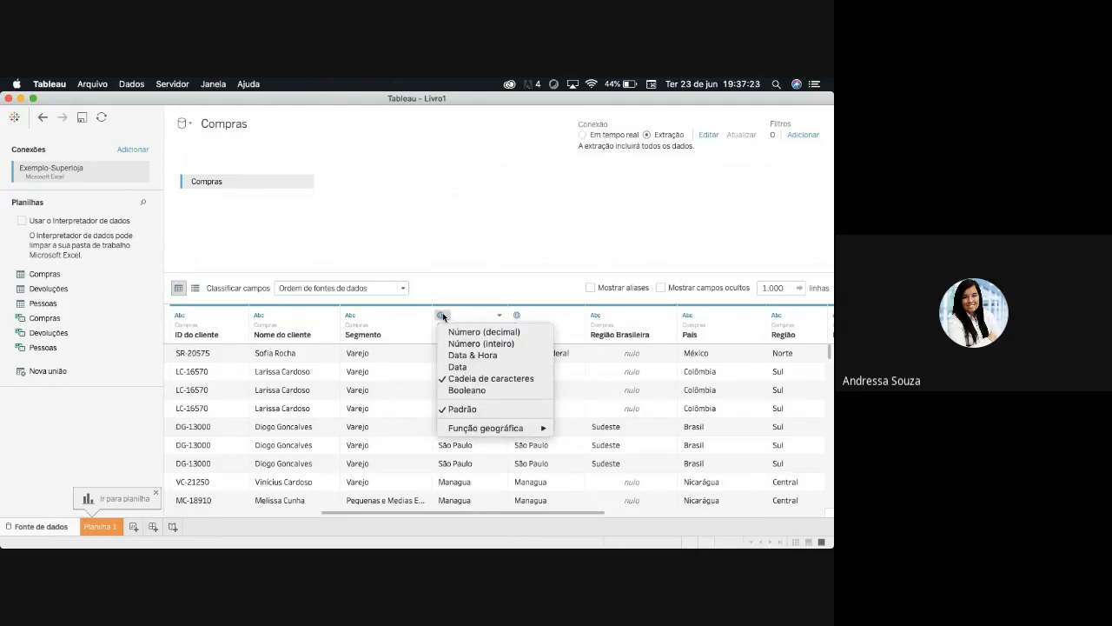
left_click(442, 314)
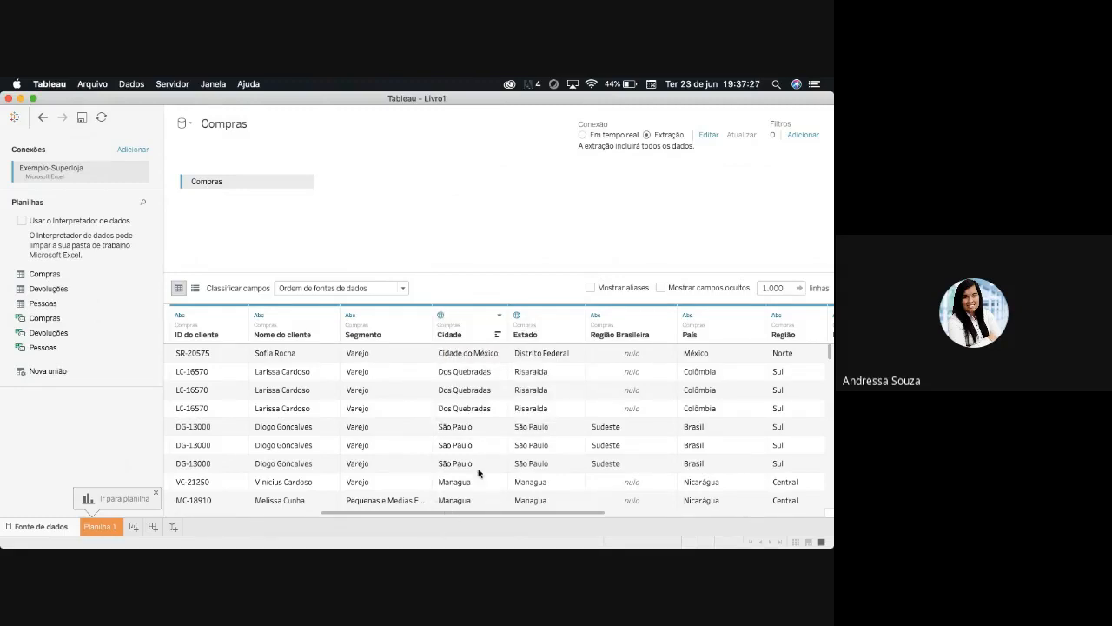
- Examine the geographic roles offered for the Estado column
left_click(517, 314)
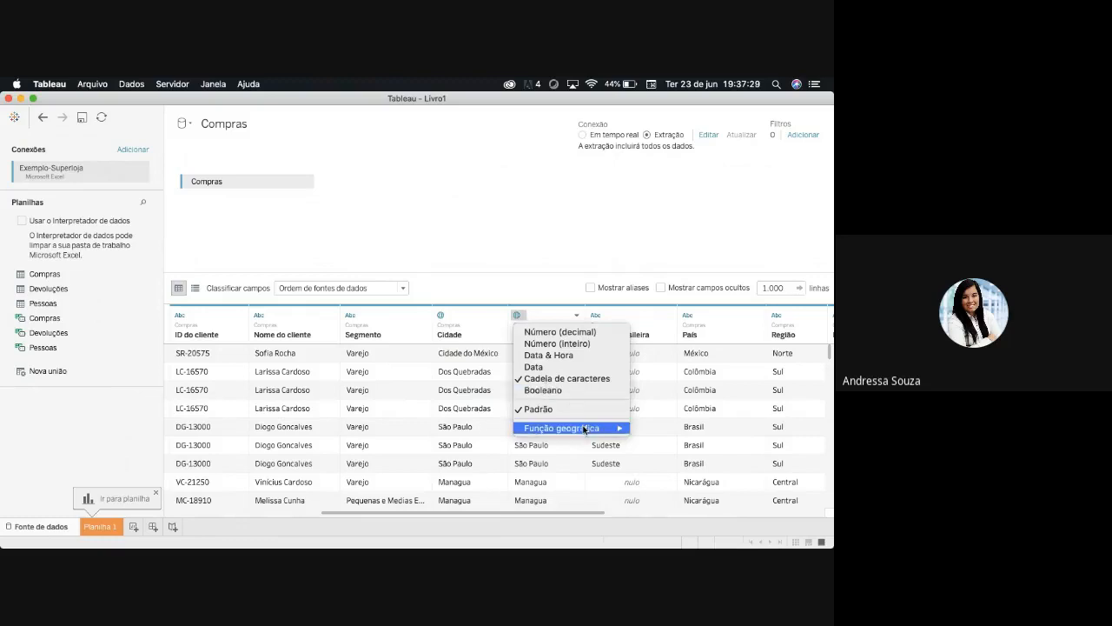
mouse_move(585, 430)
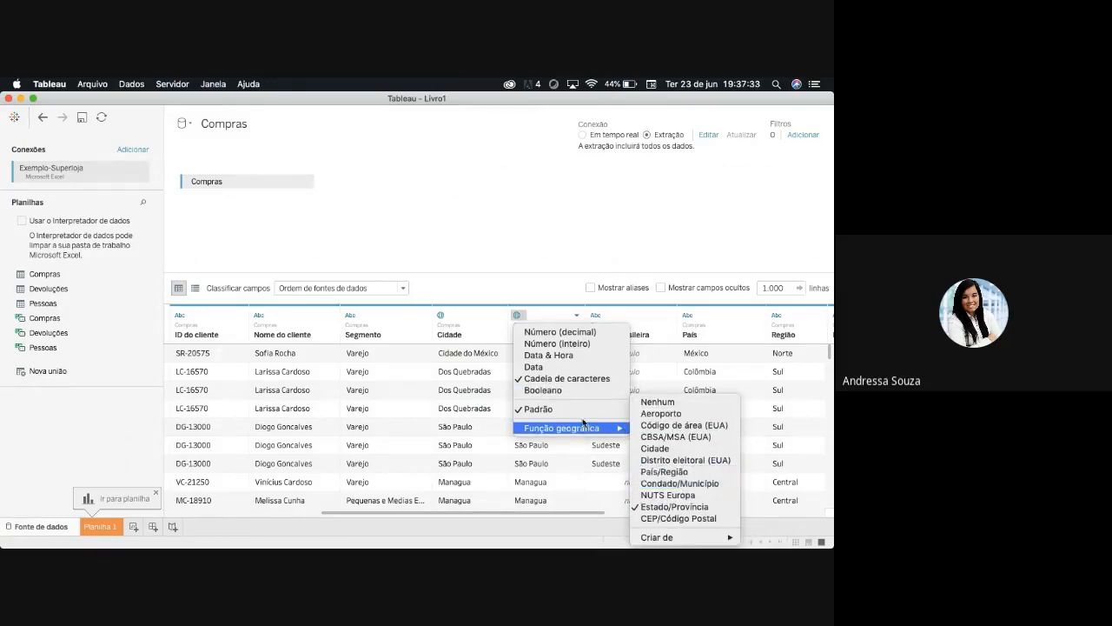
left_click(533, 262)
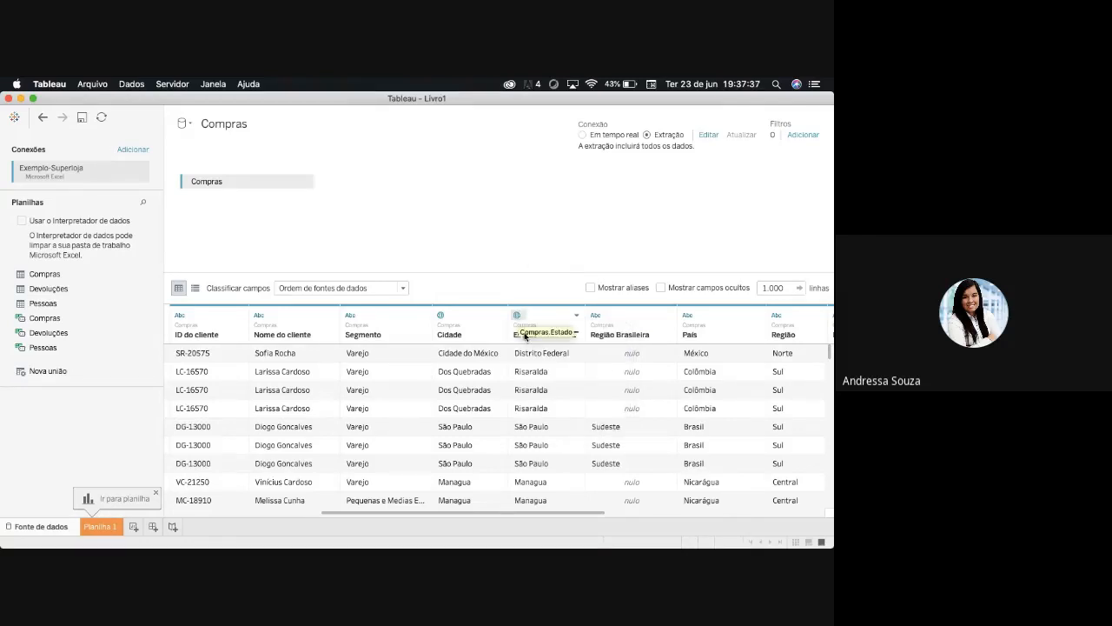
- Review the data types and values of all Compras columns, from ID da fila through Lucro
left_click_drag(597, 513, 802, 522)
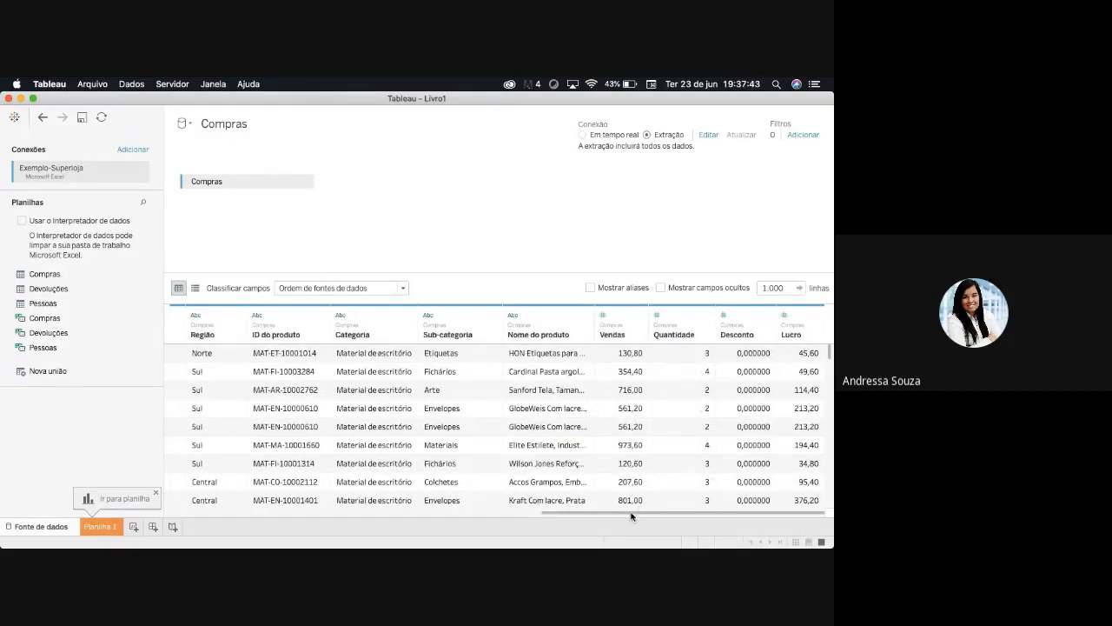
left_click_drag(631, 516, 286, 510)
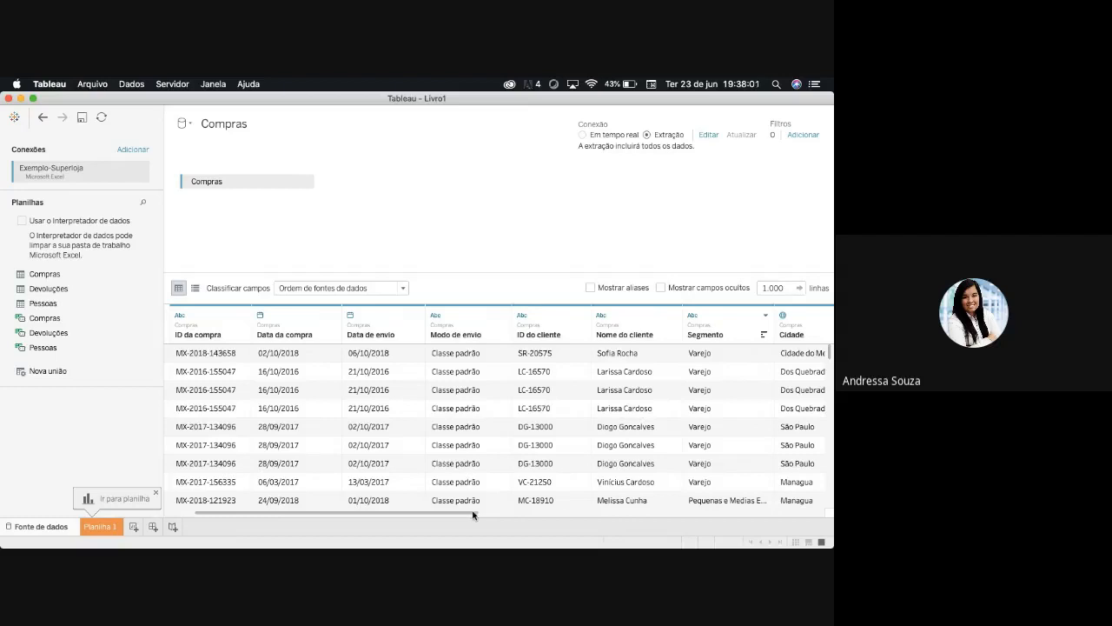
left_click_drag(472, 515, 820, 517)
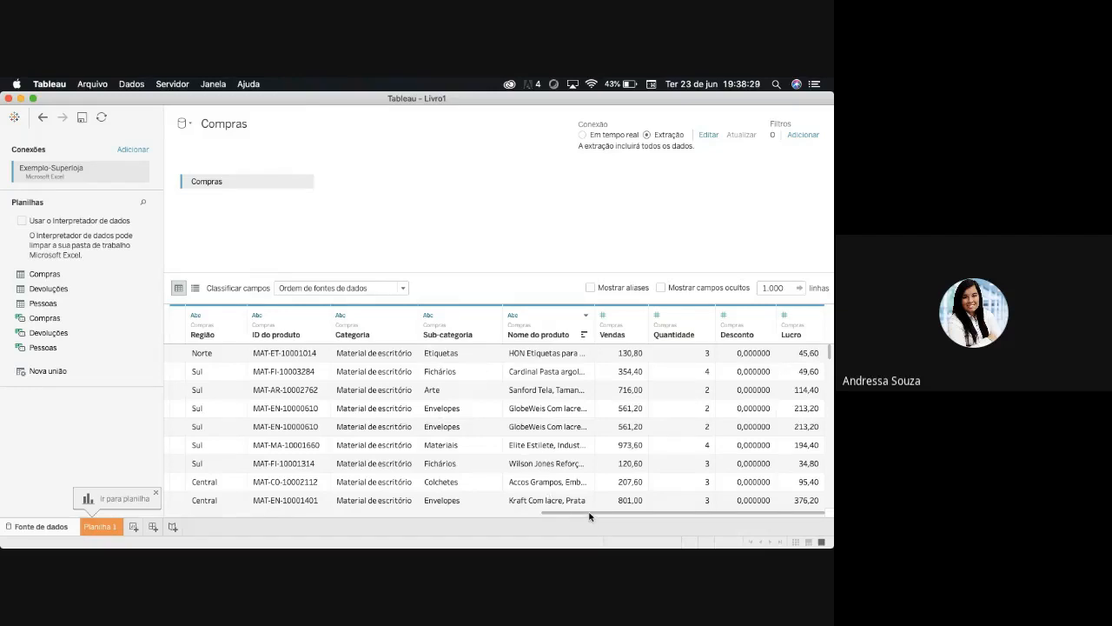
left_click_drag(589, 513, 554, 514)
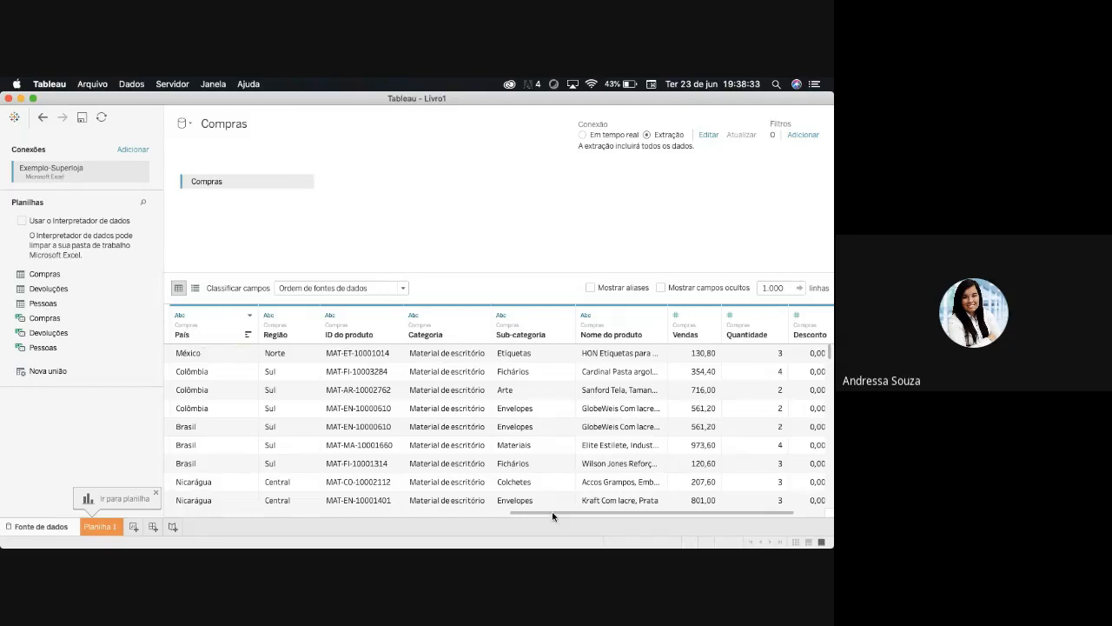
left_click_drag(552, 511, 627, 521)
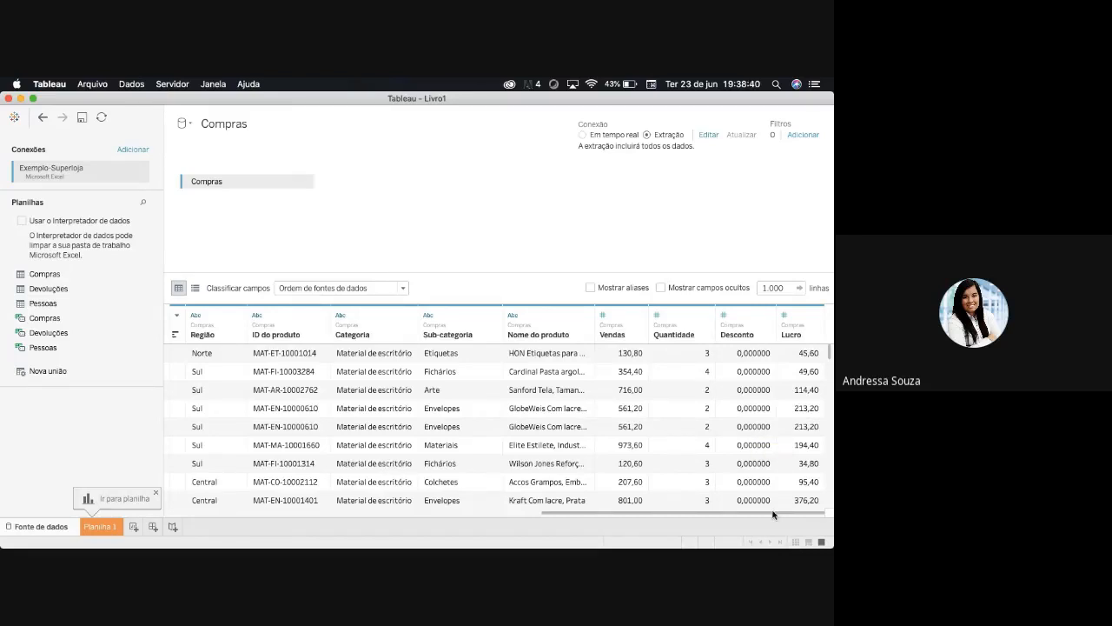
left_click_drag(772, 515, 237, 346)
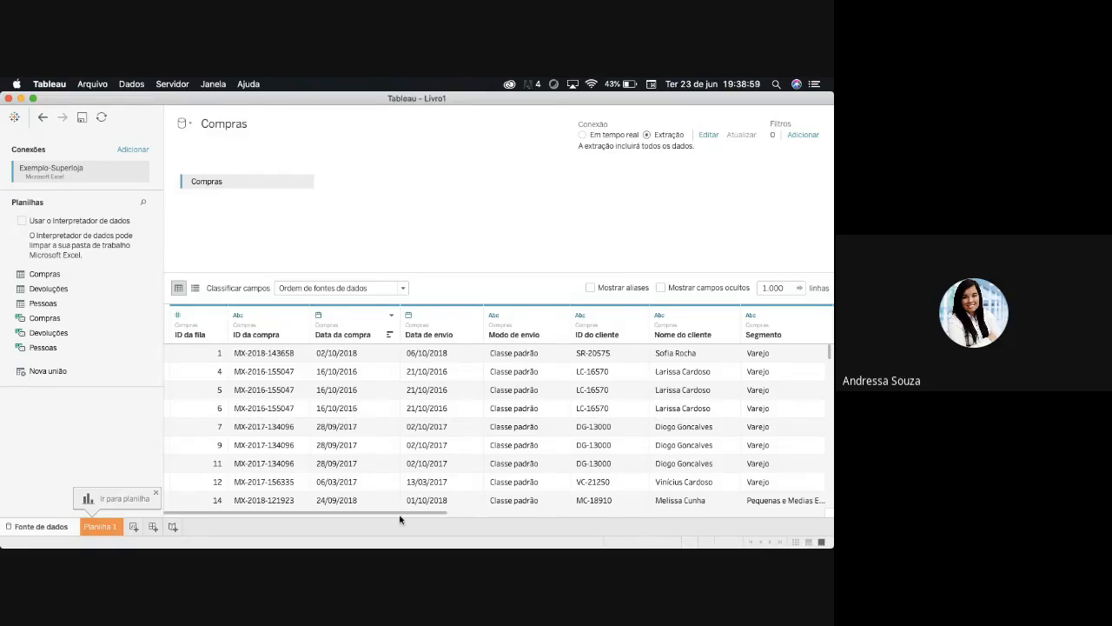
left_click_drag(400, 515, 327, 513)
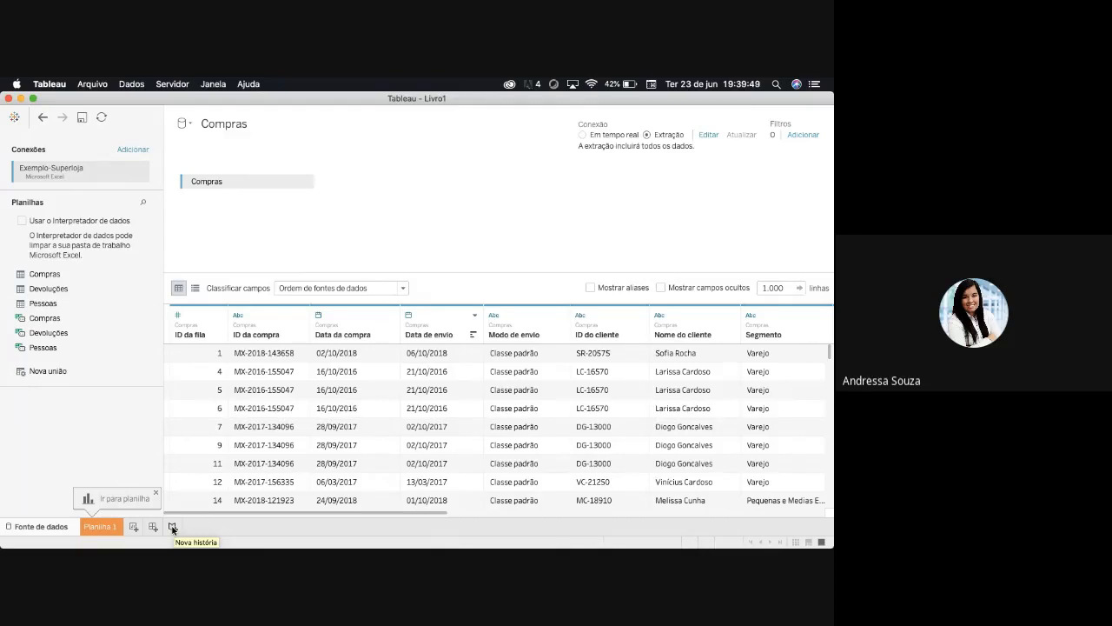
- Go to Planilha 1 and save the extract as Compras in the Fontes de dados folder
left_click(108, 531)
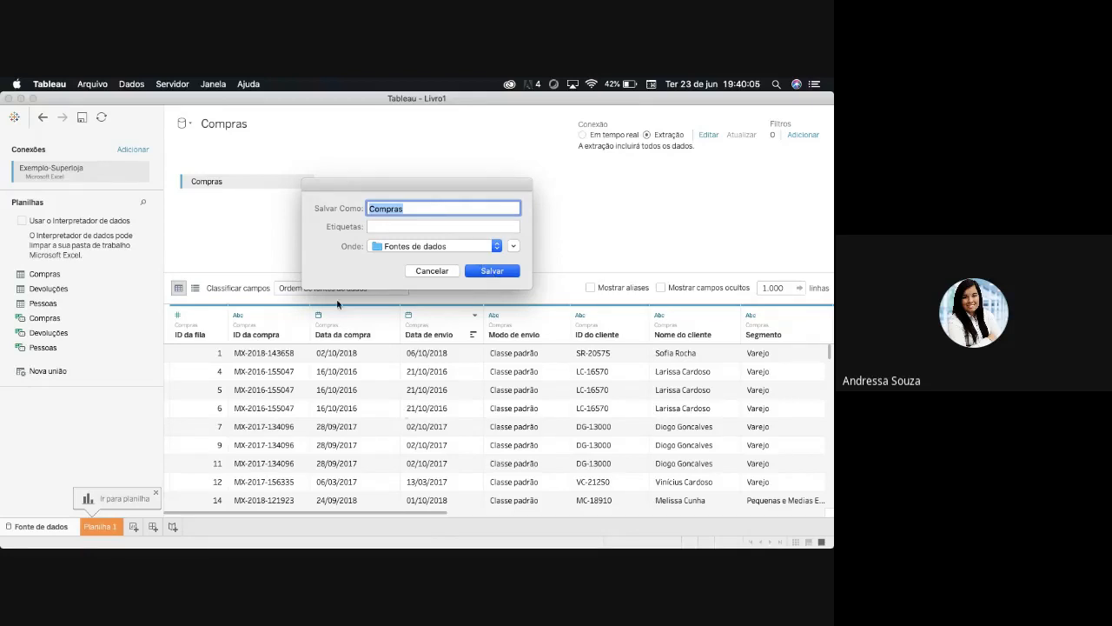
key("Return")
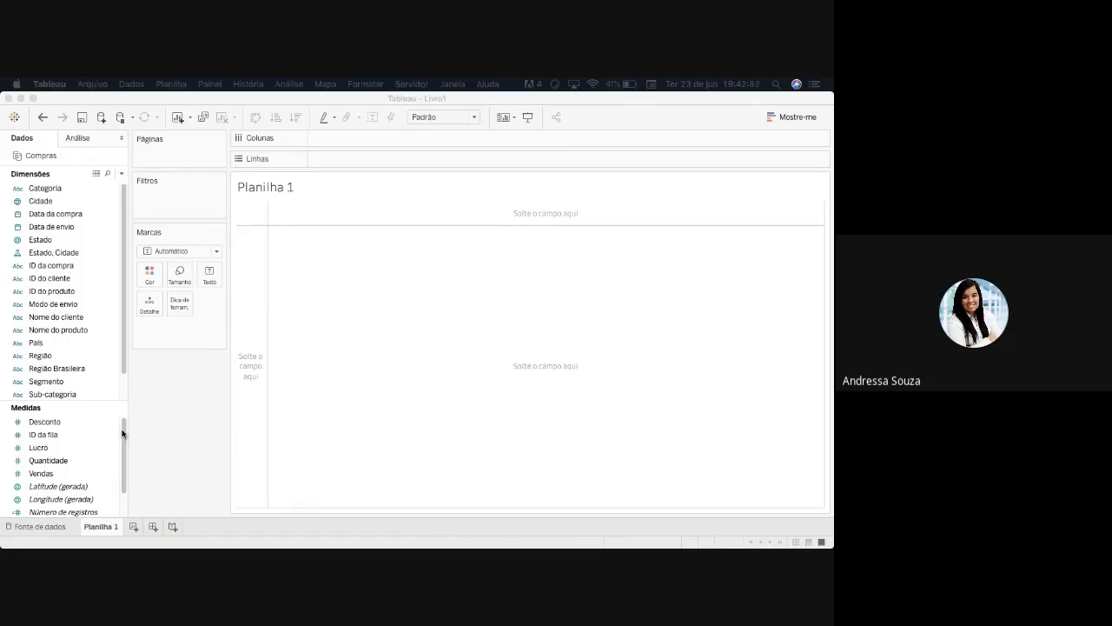
- Examine the Compras fields listed as dimensions and as measures in Planilha 1
left_click_drag(123, 433, 125, 458)
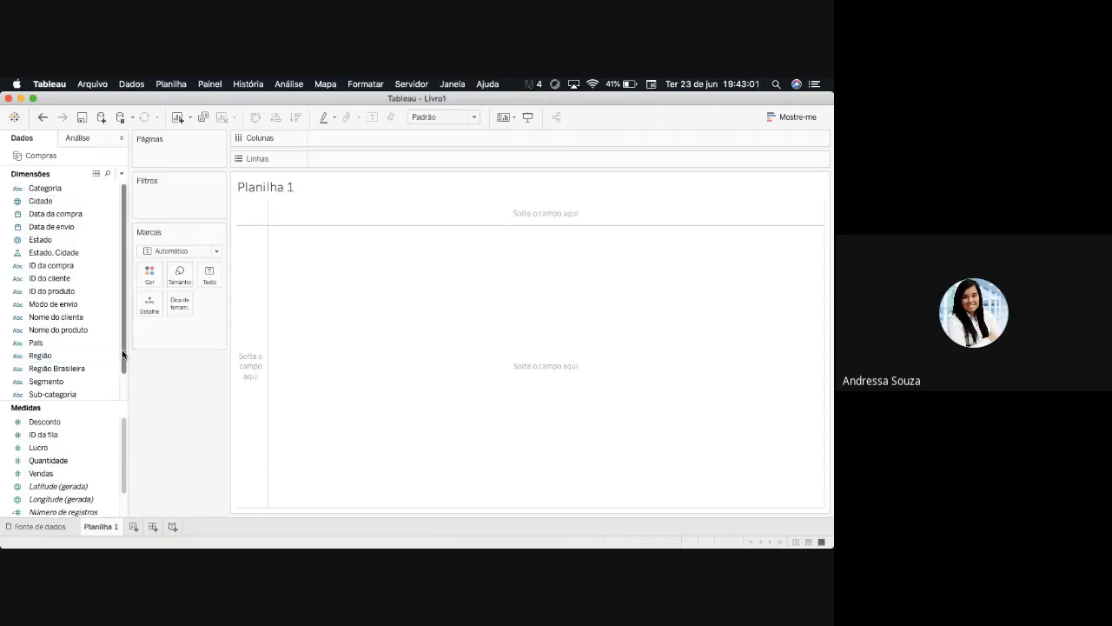
left_click_drag(123, 357, 122, 382)
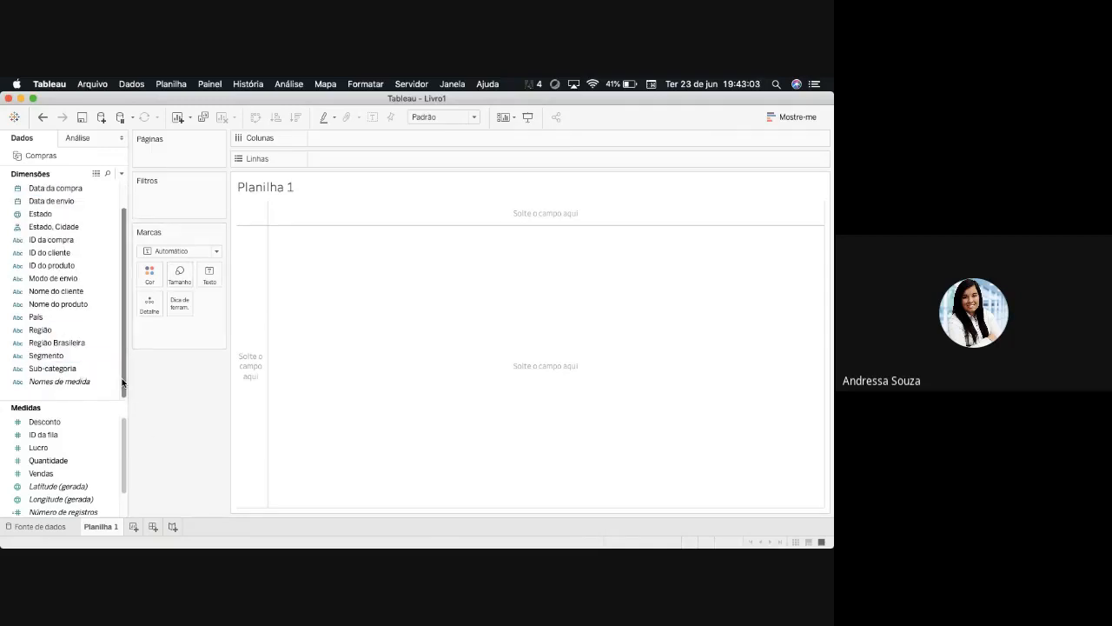
left_click_drag(122, 383, 134, 310)
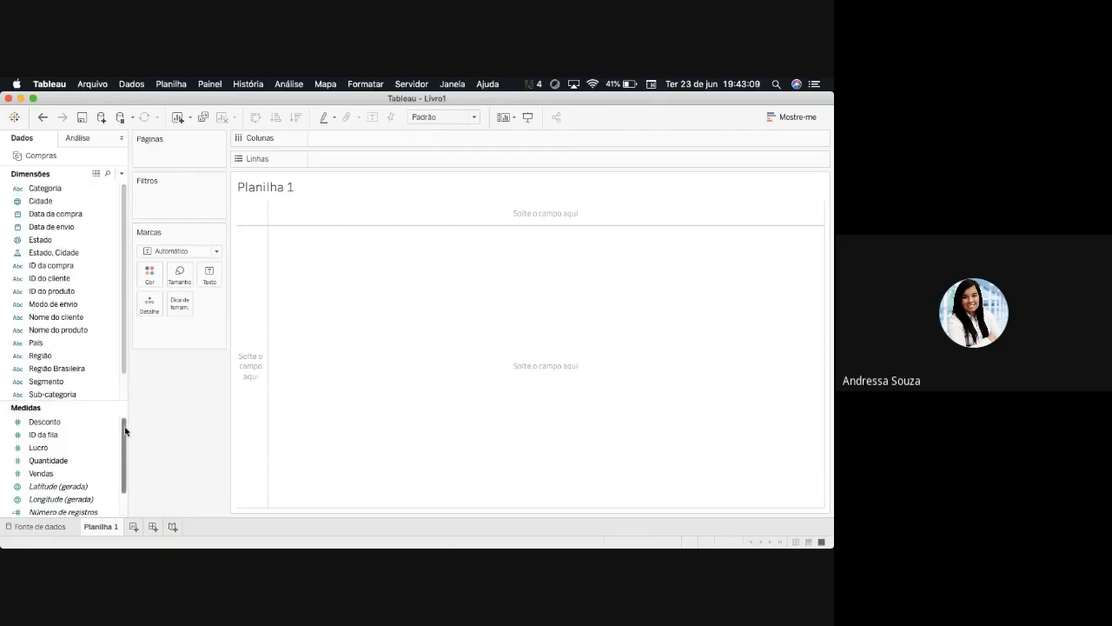
left_click_drag(125, 431, 124, 465)
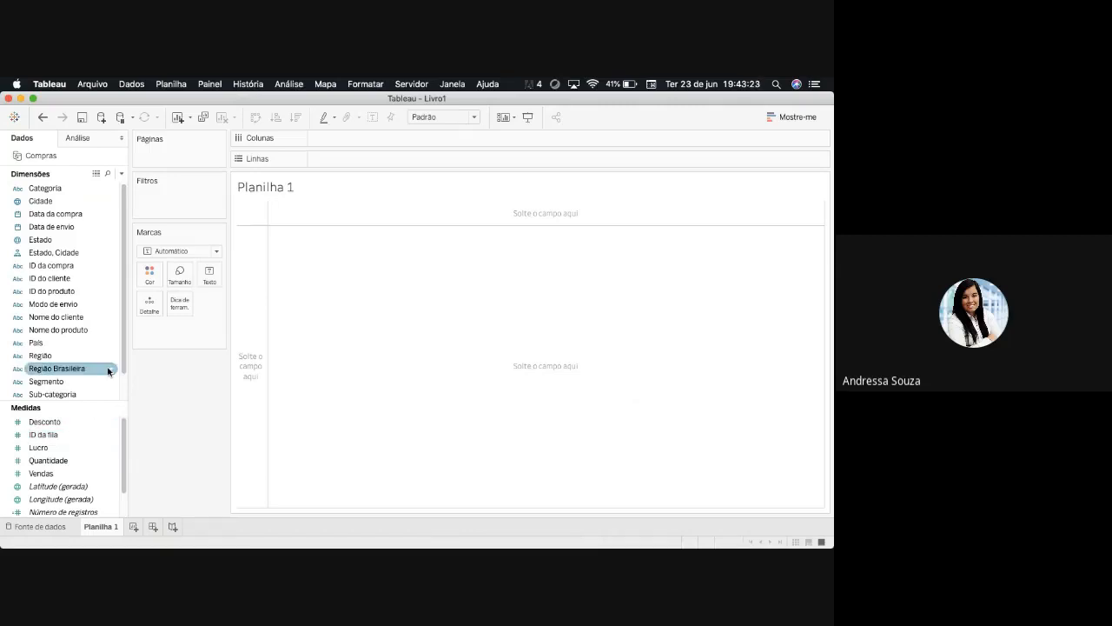
scroll(123, 366, "down", 2)
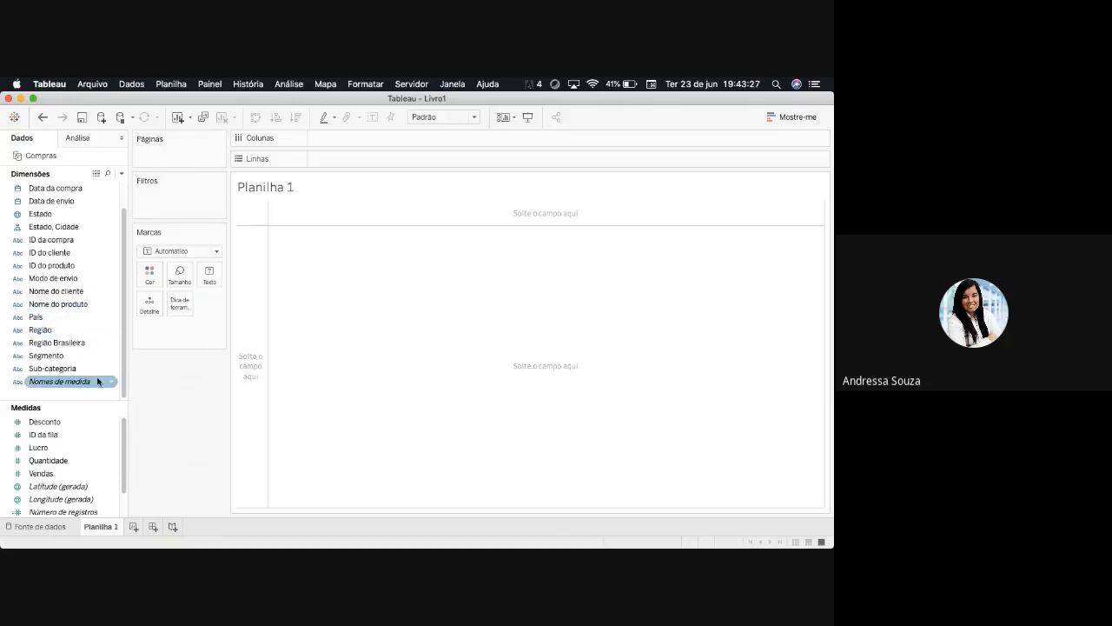
- Convert ID da fila from a measure to a dimension and widen the data pane
left_click_drag(60, 439, 54, 374)
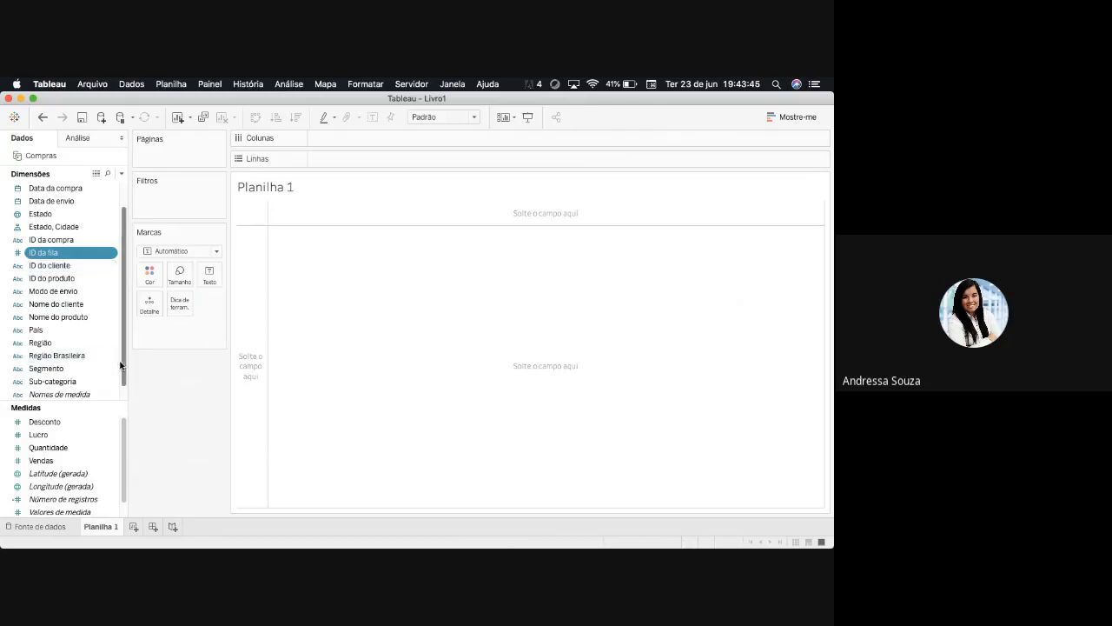
left_click_drag(127, 363, 171, 385)
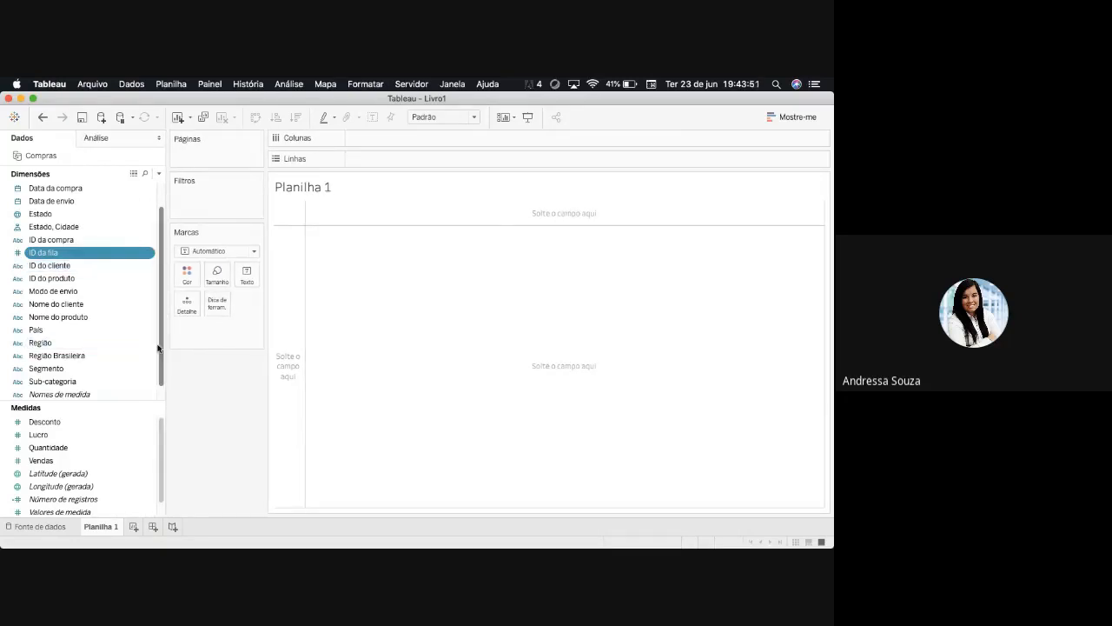
- Review the remaining dimensions down to Nomes de medida and the measures down to Valores de medida
left_click_drag(160, 352, 161, 372)
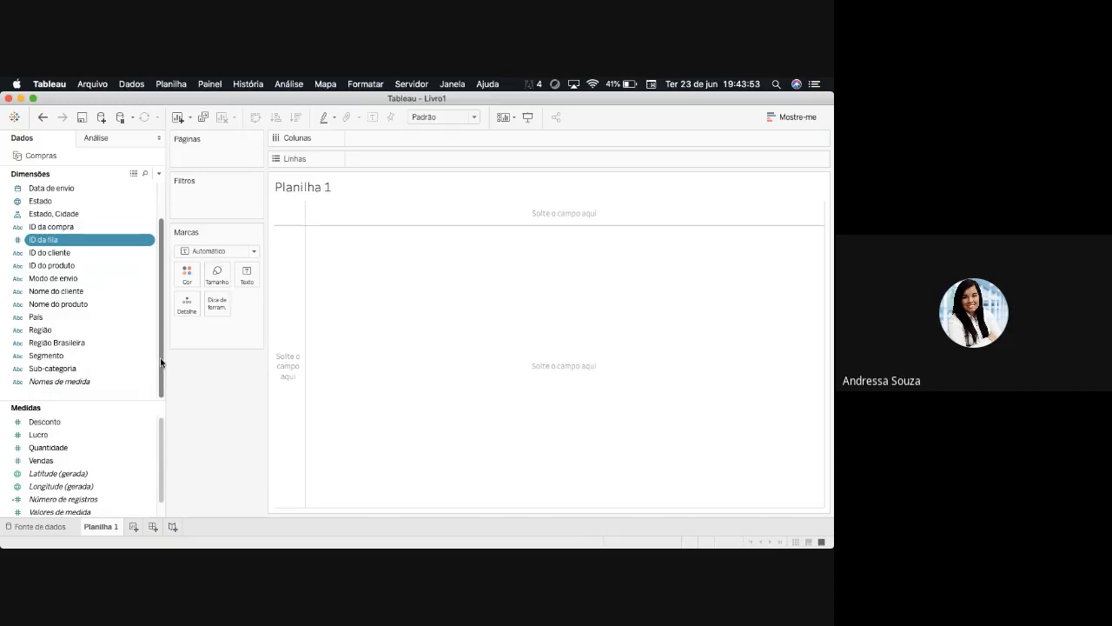
mouse_move(160, 461)
left_mouse_down()
mouse_move(160, 489)
mouse_move(163, 442)
left_mouse_up()
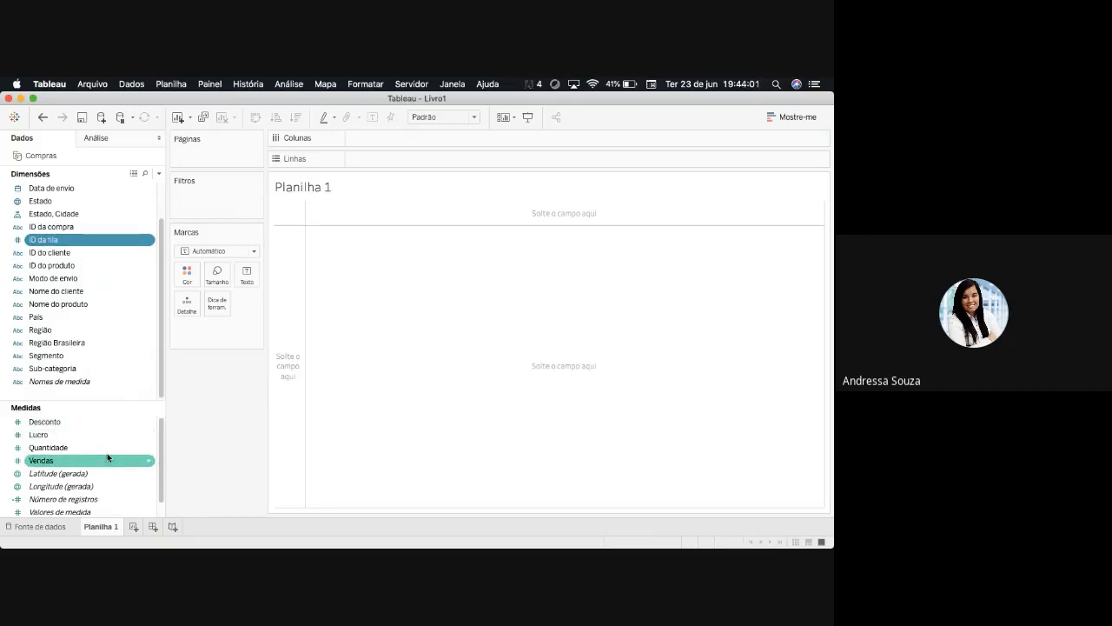
left_click_drag(162, 461, 161, 486)
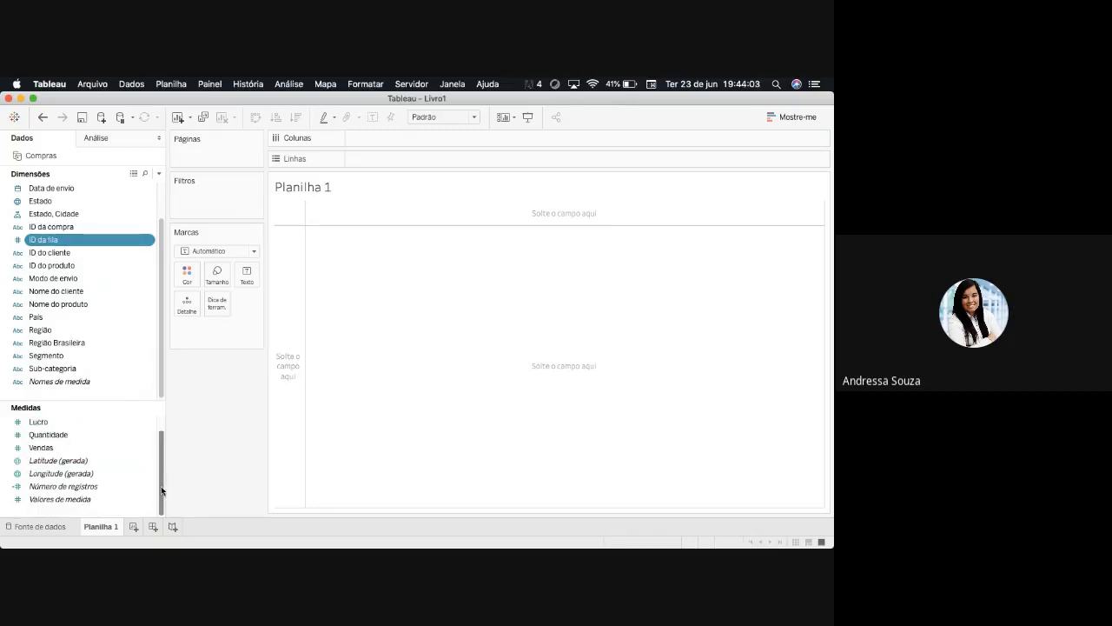
scroll(160, 486, "up", 1)
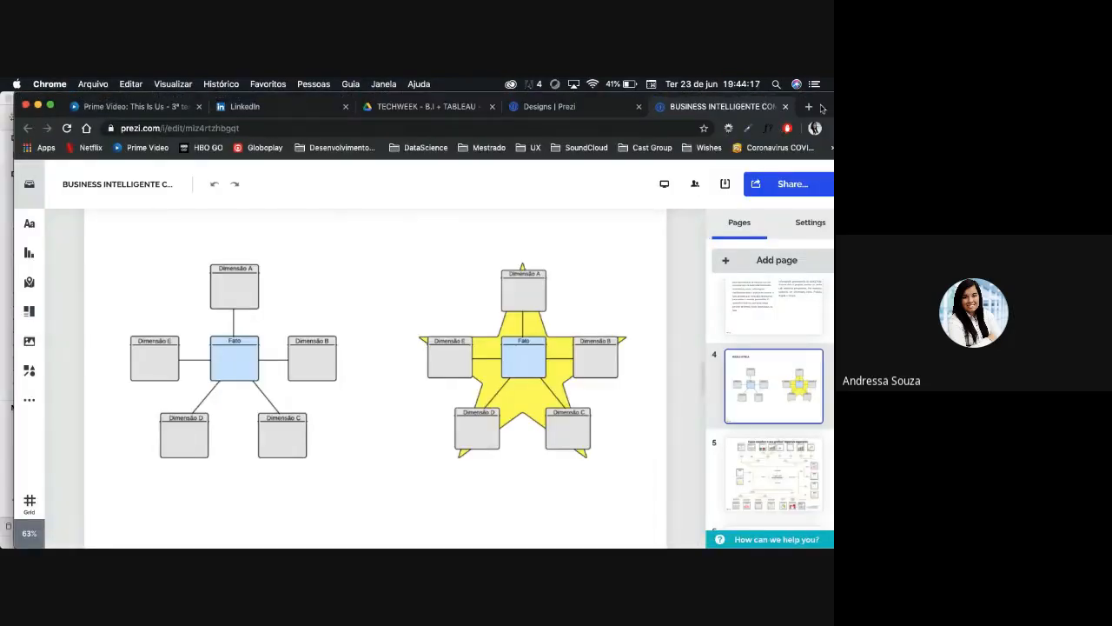
- Return to Tableau from the Prezi slides in Chrome and examine the mark types available for Planilha 1
left_click_drag(822, 108, 0, 96)
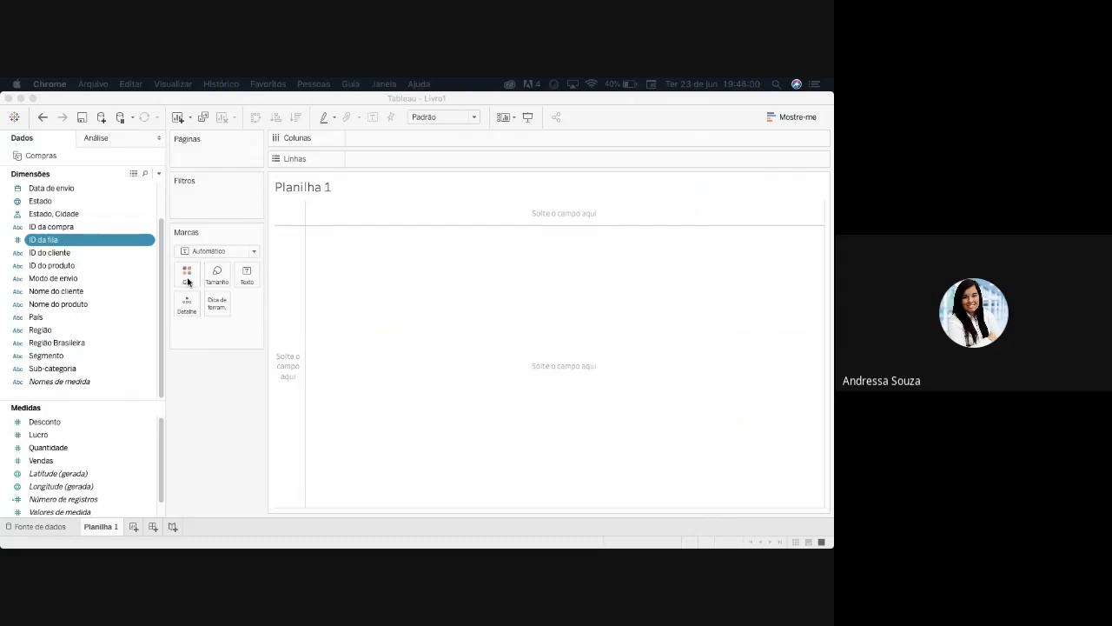
left_click(254, 251)
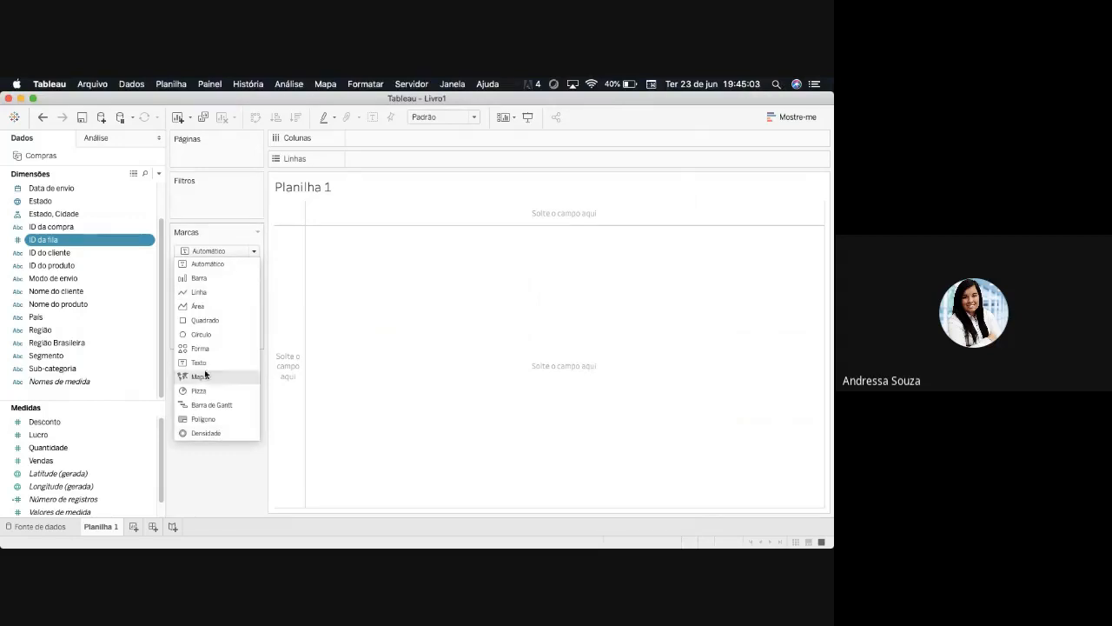
left_click(213, 485)
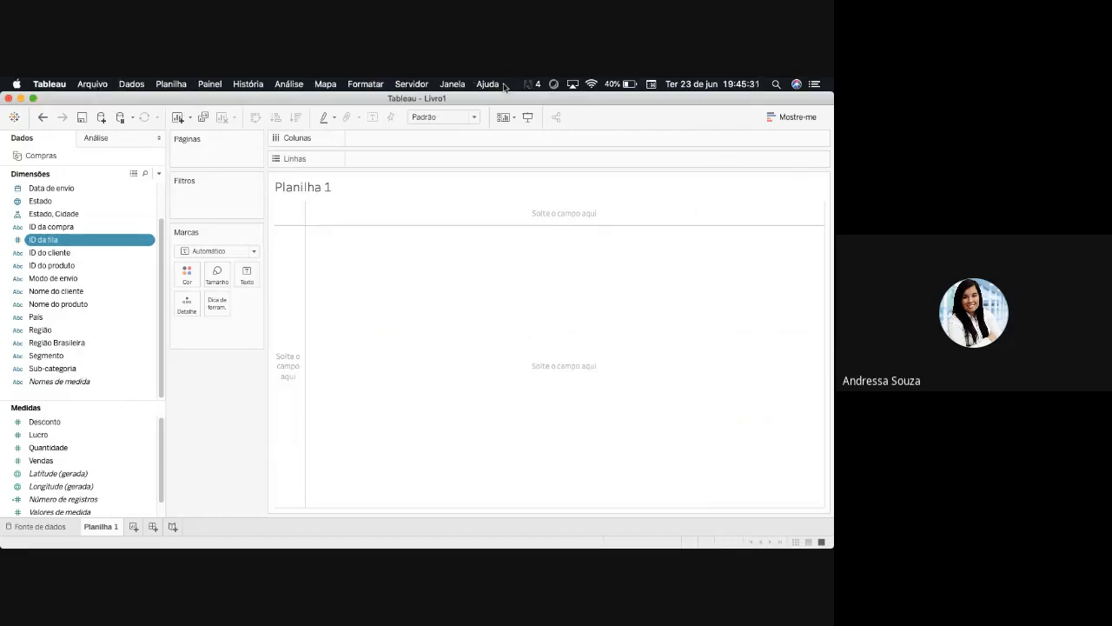
left_click(465, 84)
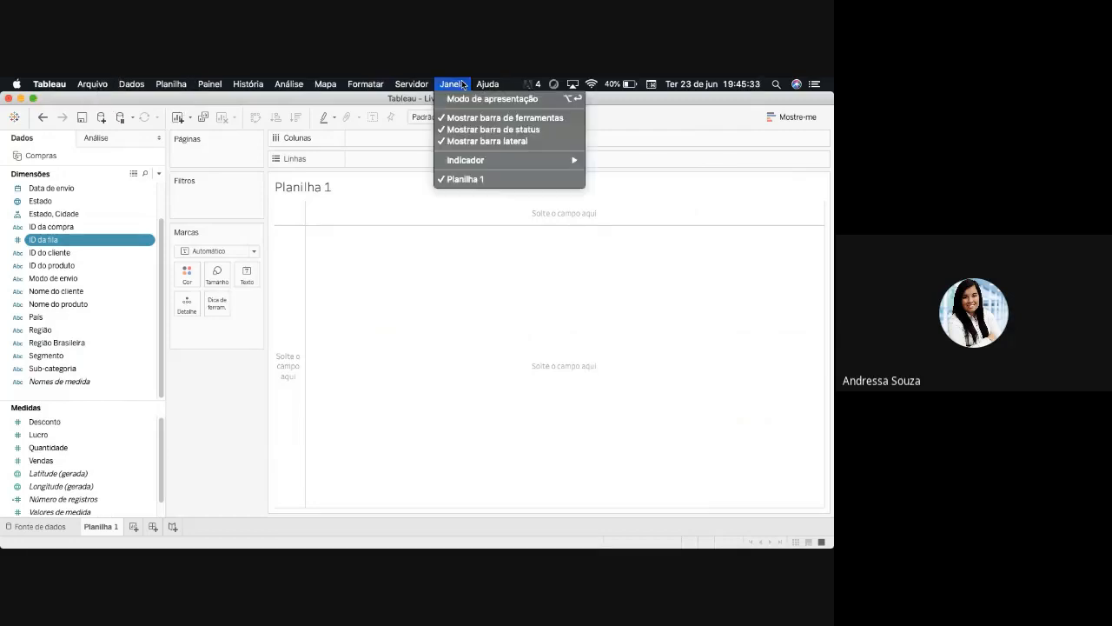
mouse_move(371, 84)
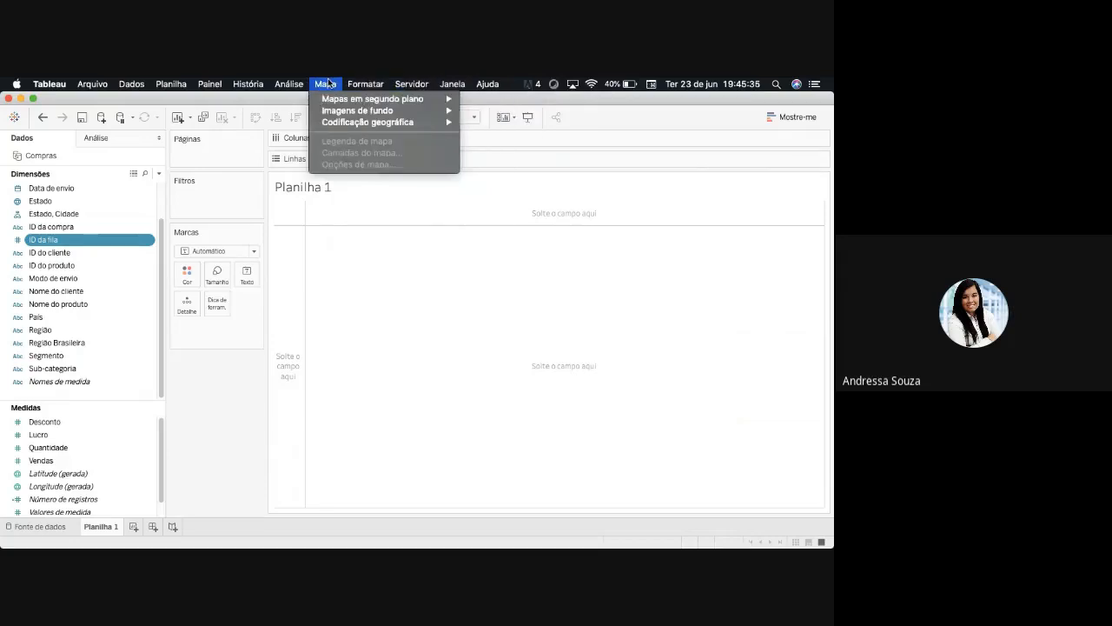
mouse_move(171, 83)
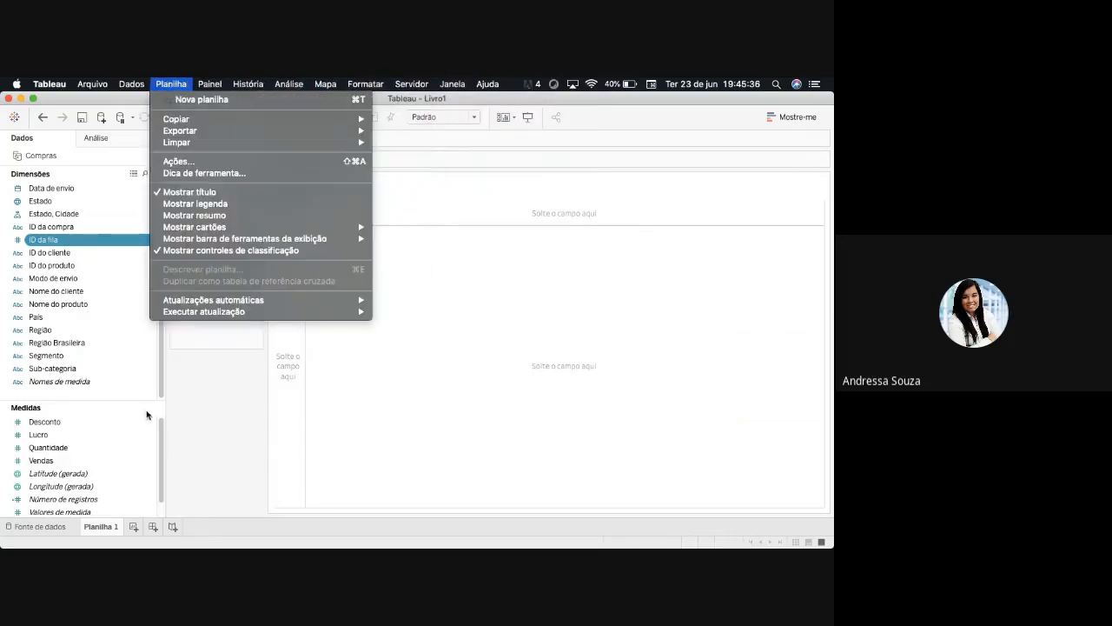
left_click(215, 443)
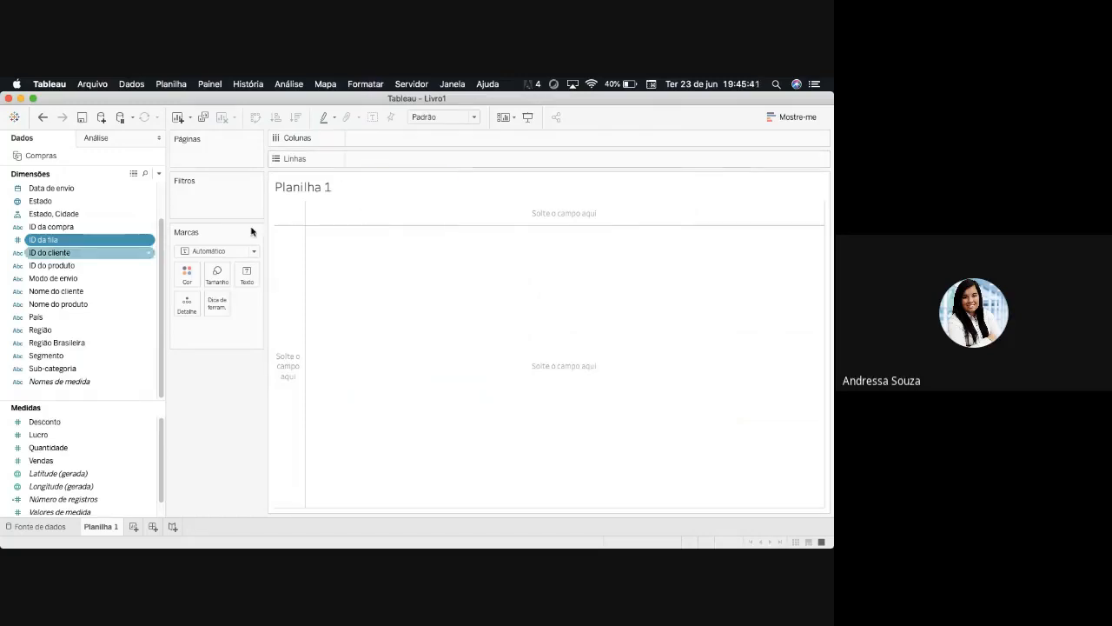
- Review dimensions such as Modo de envio, Estado, Cidade and Região, and the measures Desconto and Latitude (gerada)
left_click(90, 278)
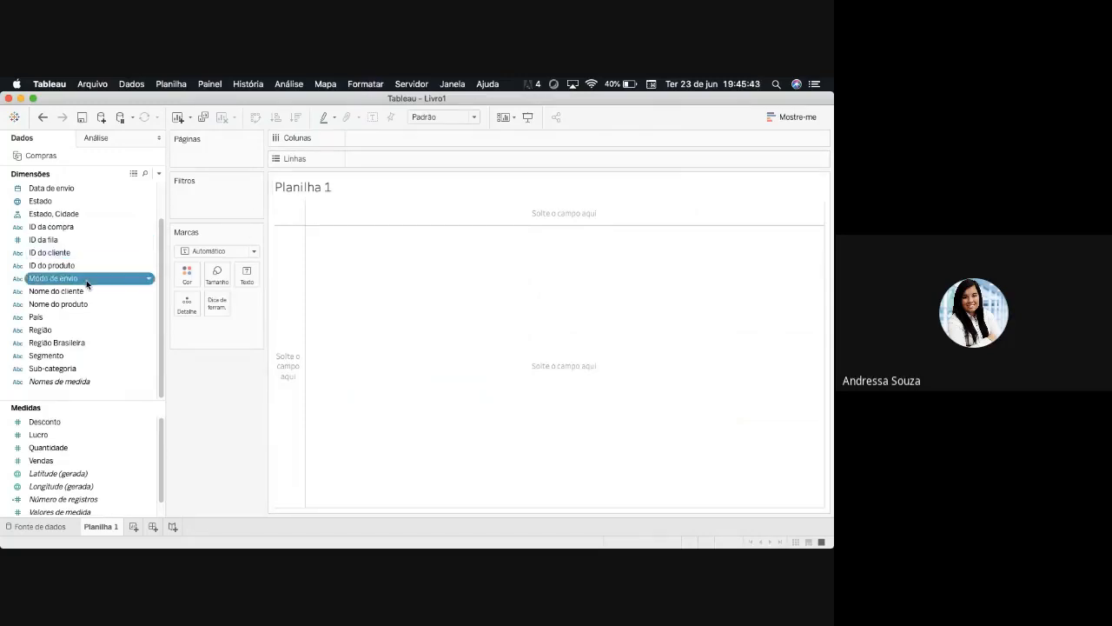
left_click(87, 199)
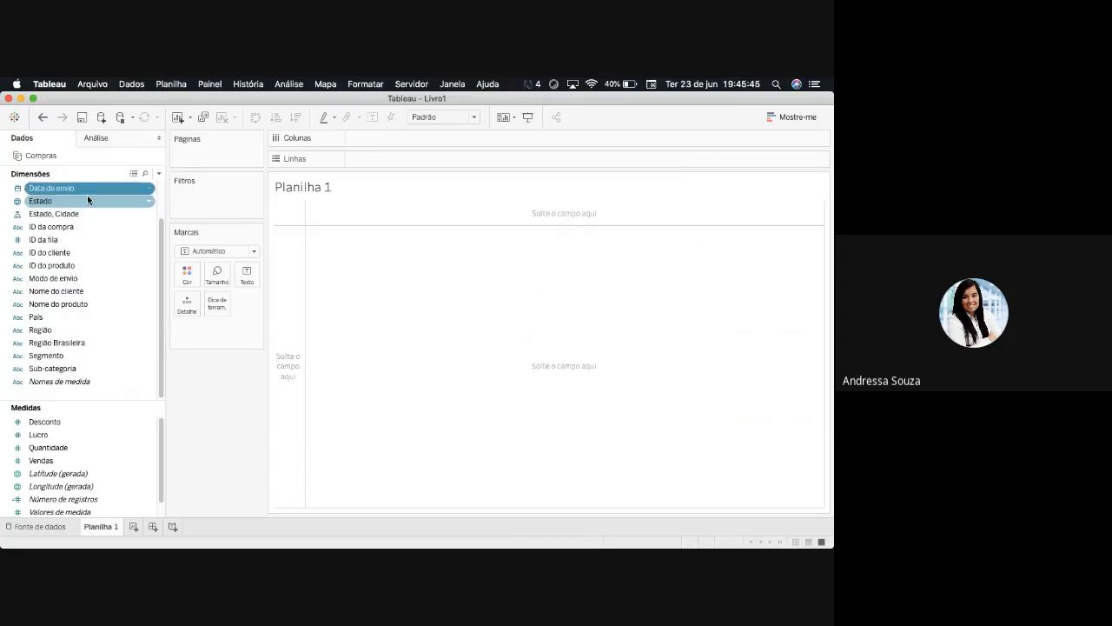
left_click(82, 214)
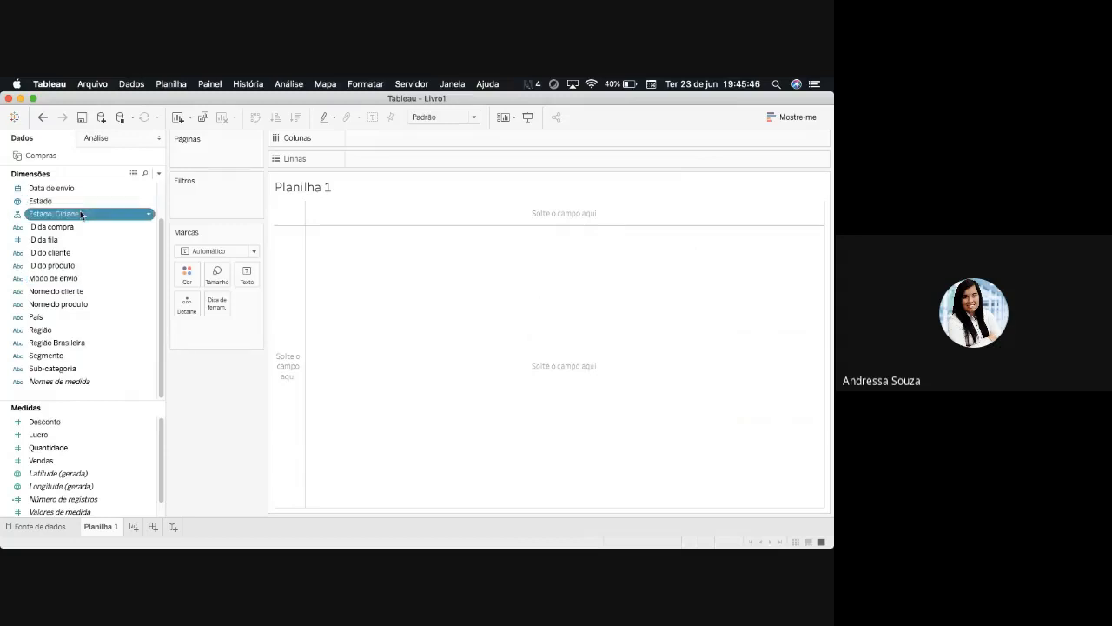
left_click(81, 328)
left_click(100, 421)
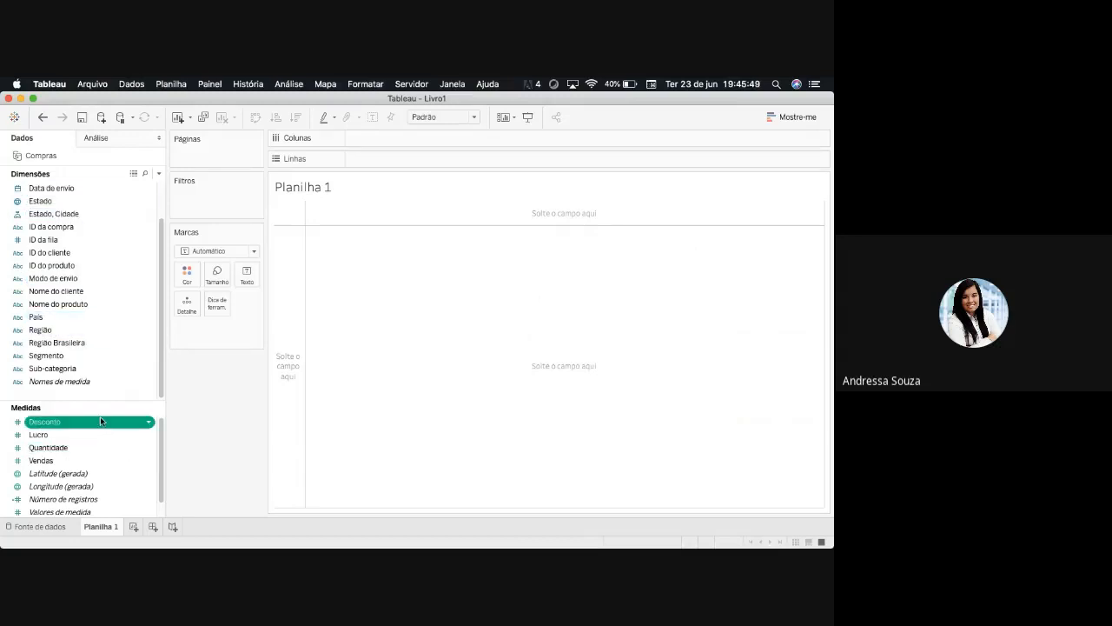
left_click(97, 473)
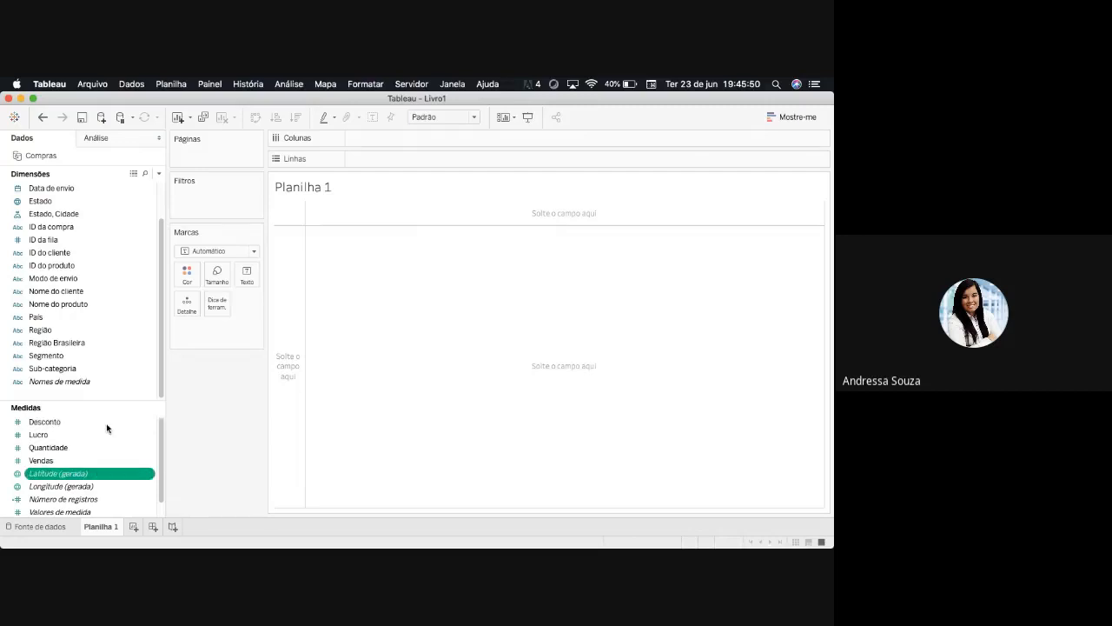
left_click(87, 342)
left_click(71, 202)
- Try País as a row list in Planilha 1 and clear it from the view again
left_click(52, 319)
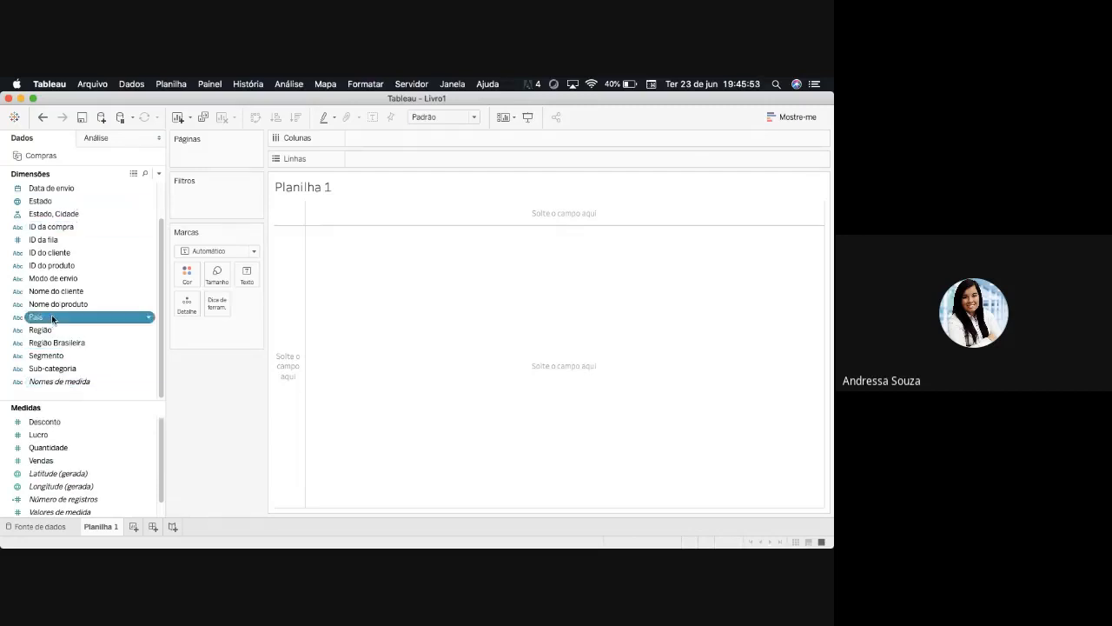
left_click_drag(47, 322, 366, 313)
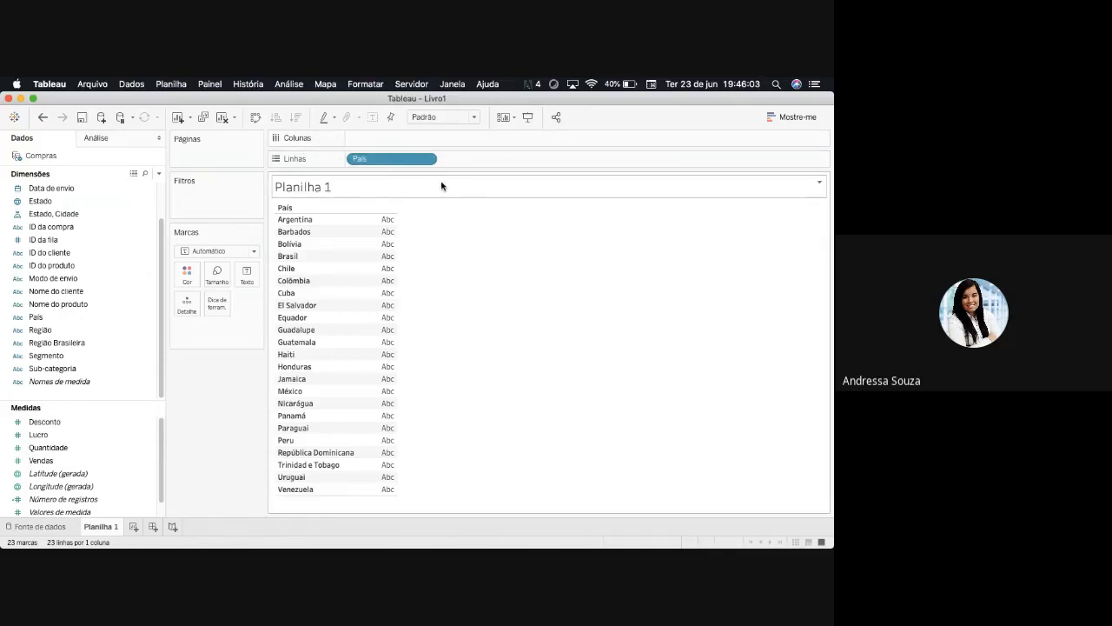
left_click_drag(400, 160, 112, 316)
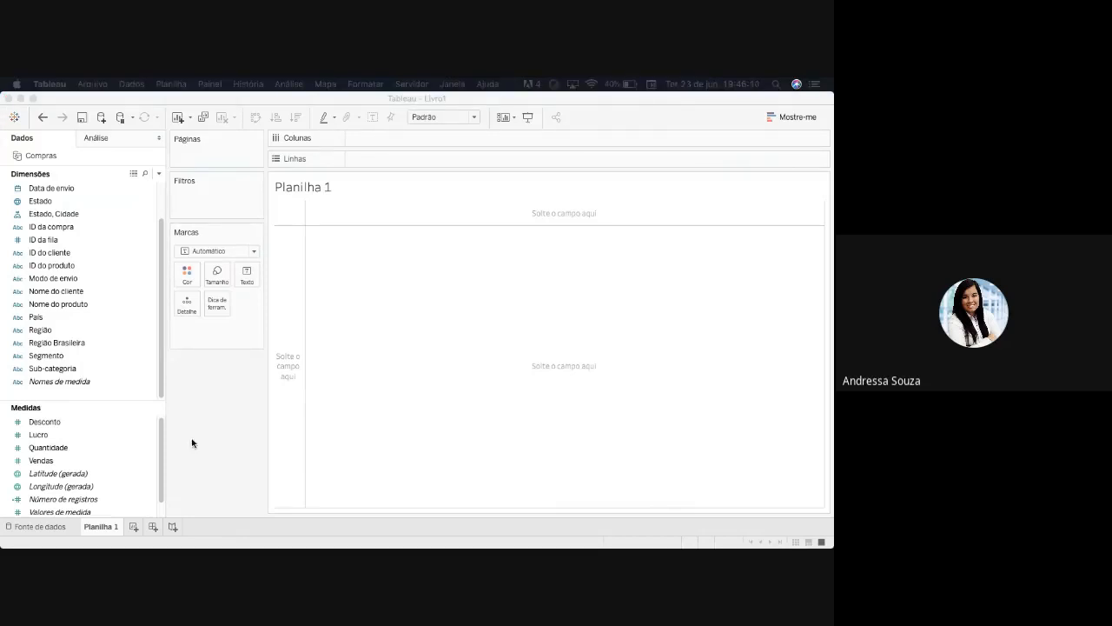
left_click(195, 415)
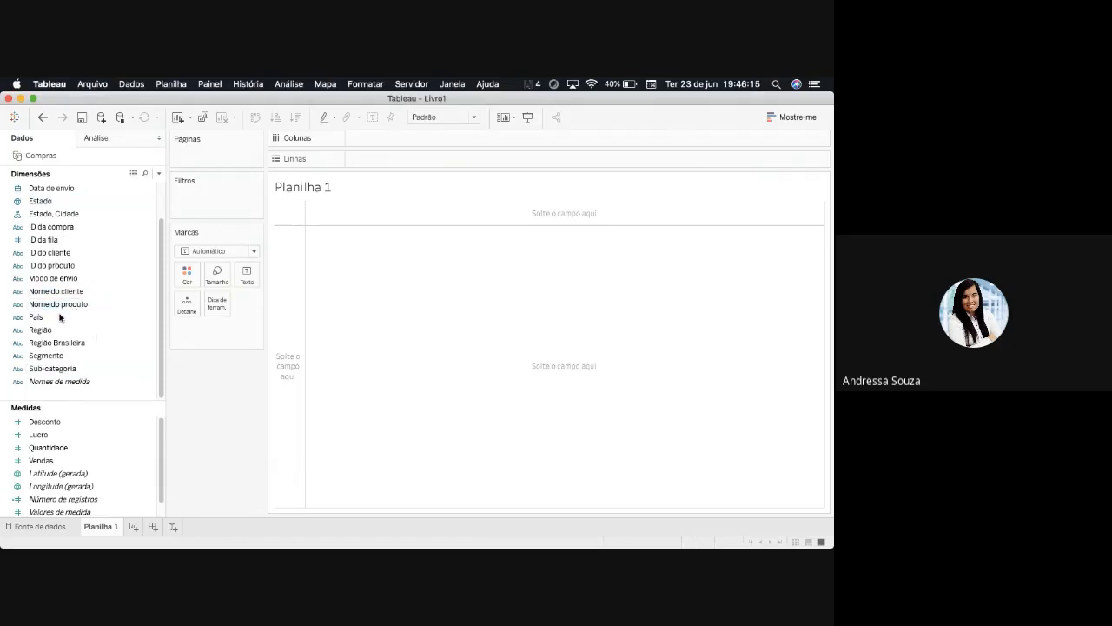
- Place País on Linhas, comparing it with the Colunas layout before returning it to Linhas
left_click_drag(60, 317, 103, 313)
left_click_drag(346, 237, 384, 156)
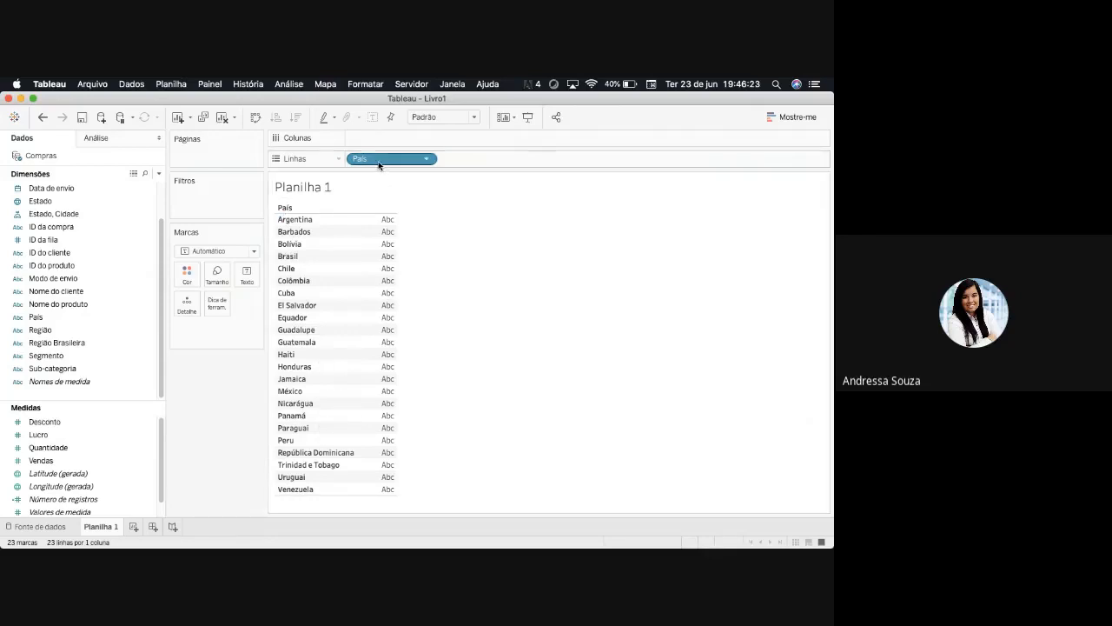
left_click_drag(378, 159, 392, 139)
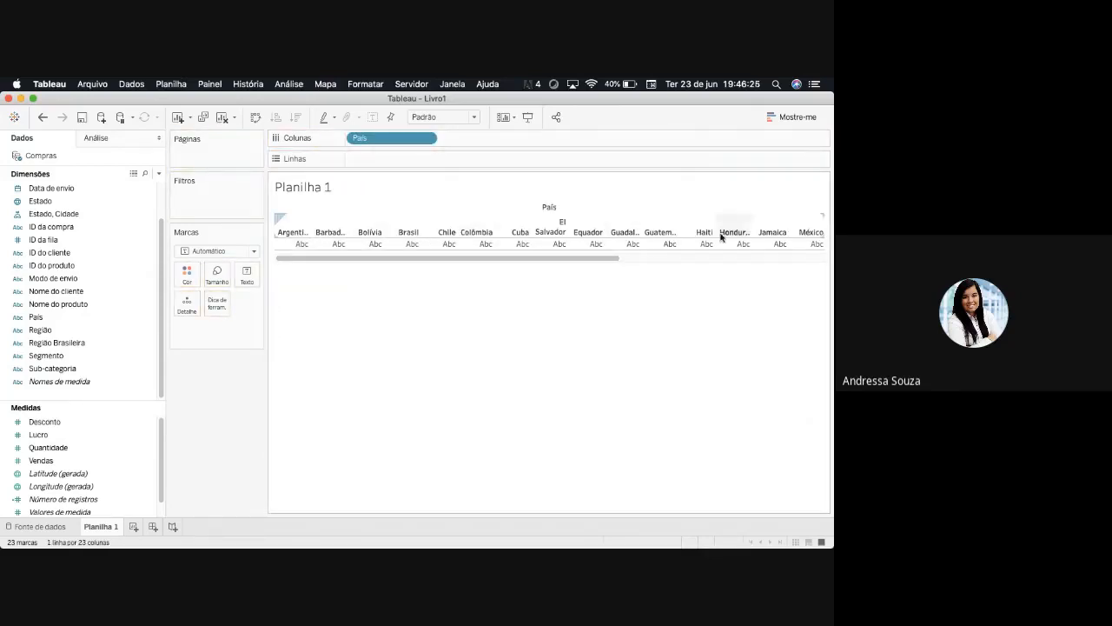
left_click_drag(377, 143, 387, 157)
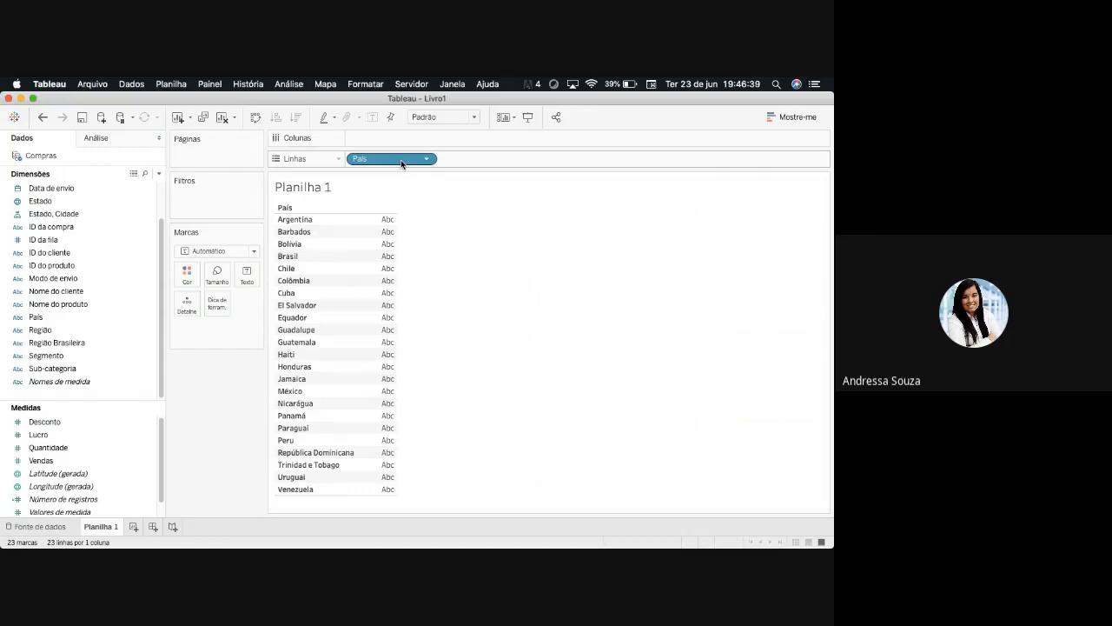
- Open the Mostre-me chart gallery and check which chart types suit País combined with Número de registros
mouse_move(389, 378)
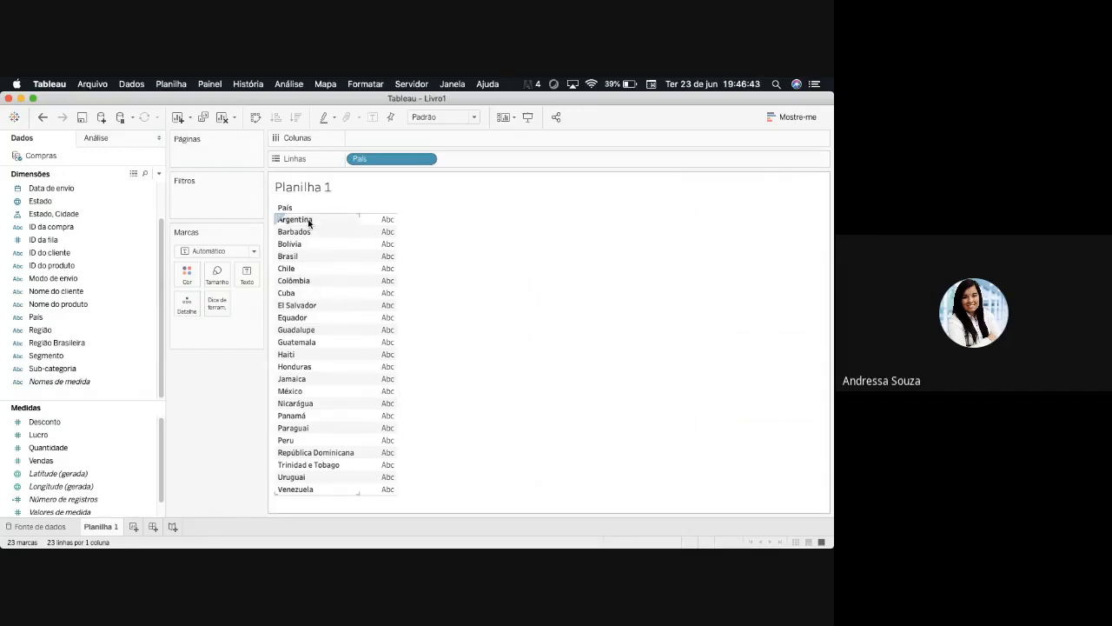
left_click(793, 118)
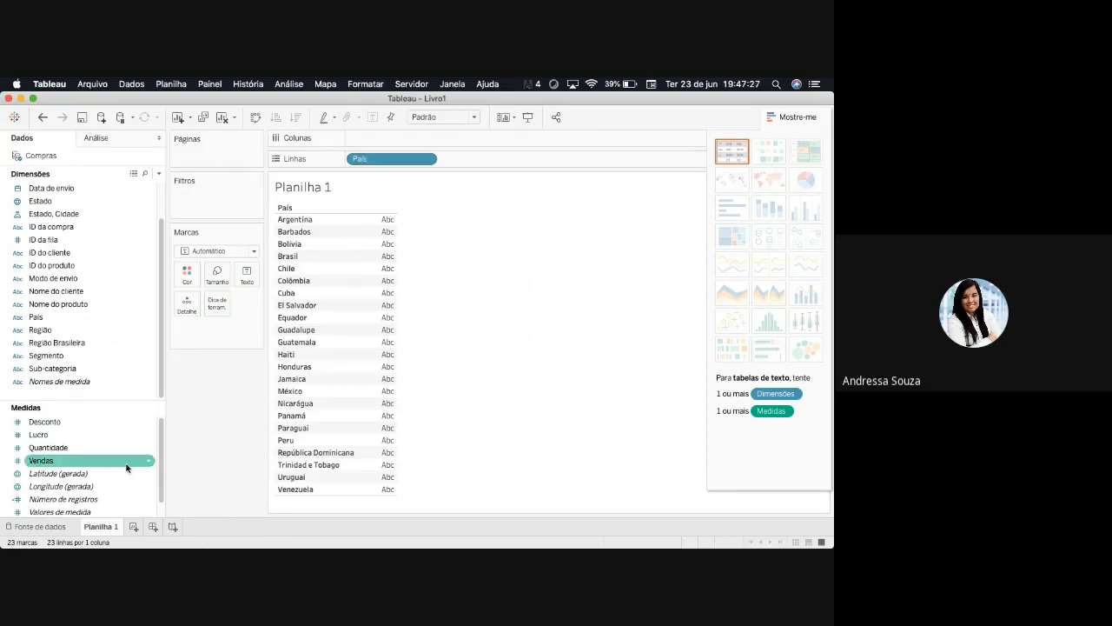
left_click_drag(161, 487, 160, 502)
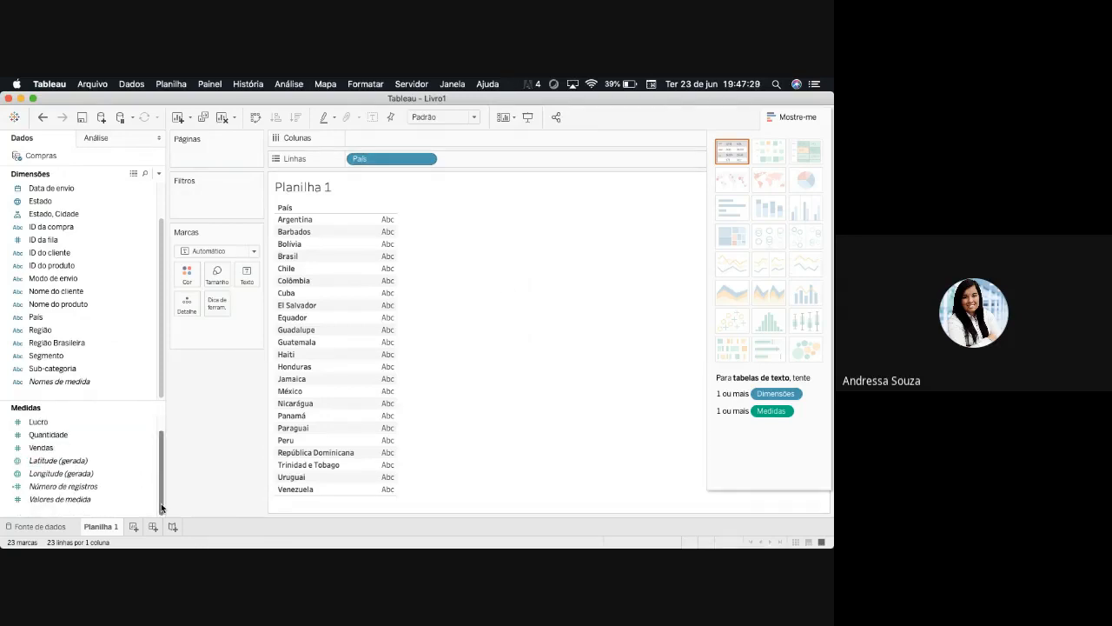
left_click(70, 488)
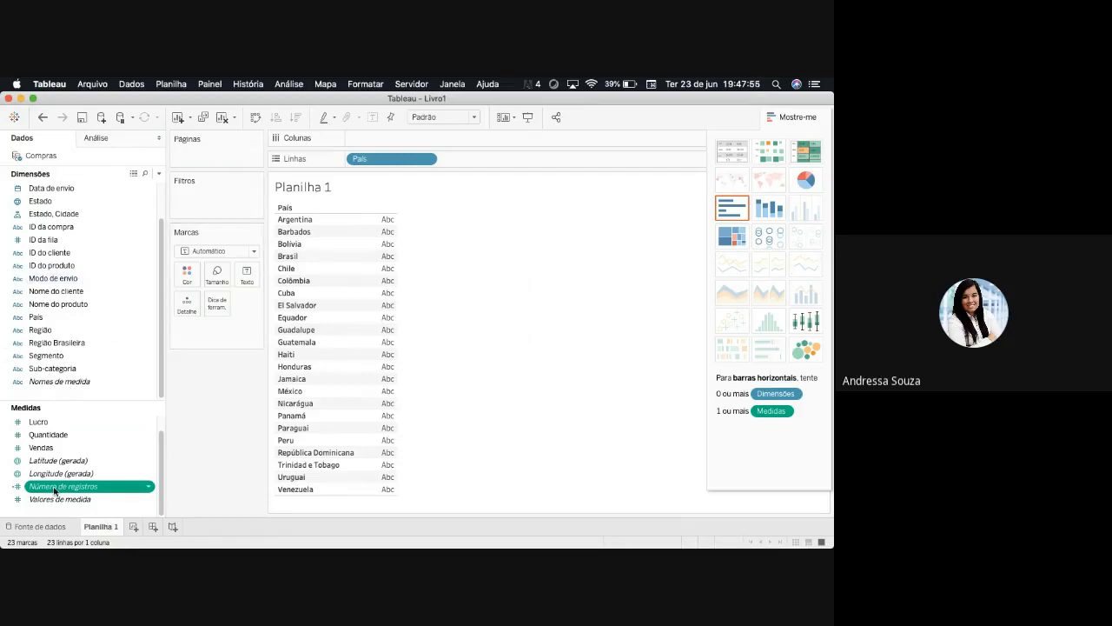
- Try showing Número de registros beside each País in the table and undo the addition
left_click_drag(51, 492, 372, 338)
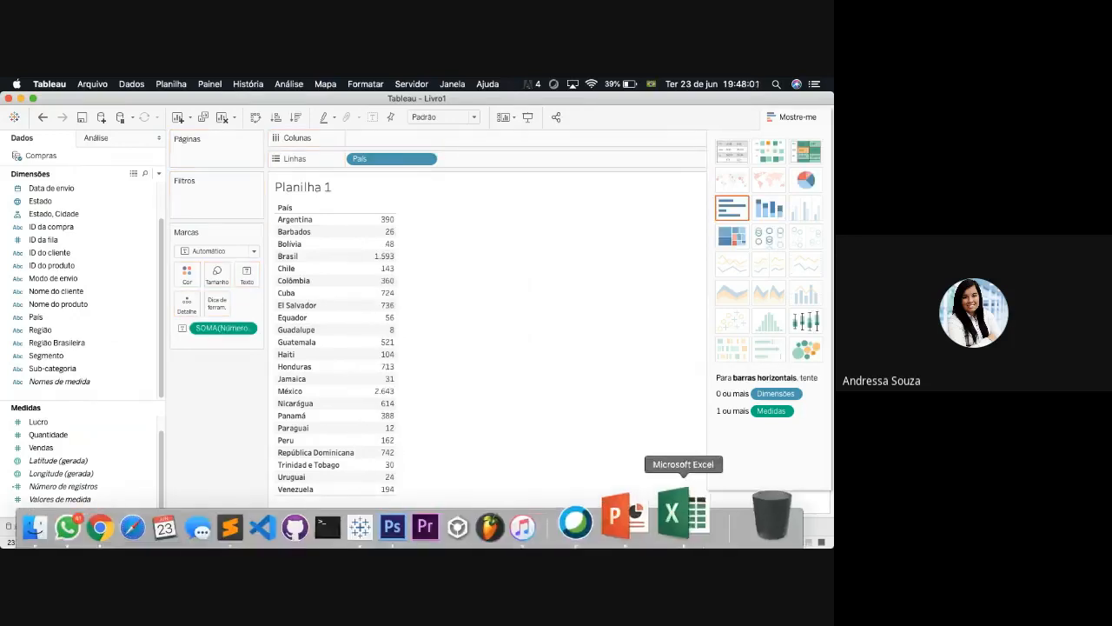
mouse_move(388, 223)
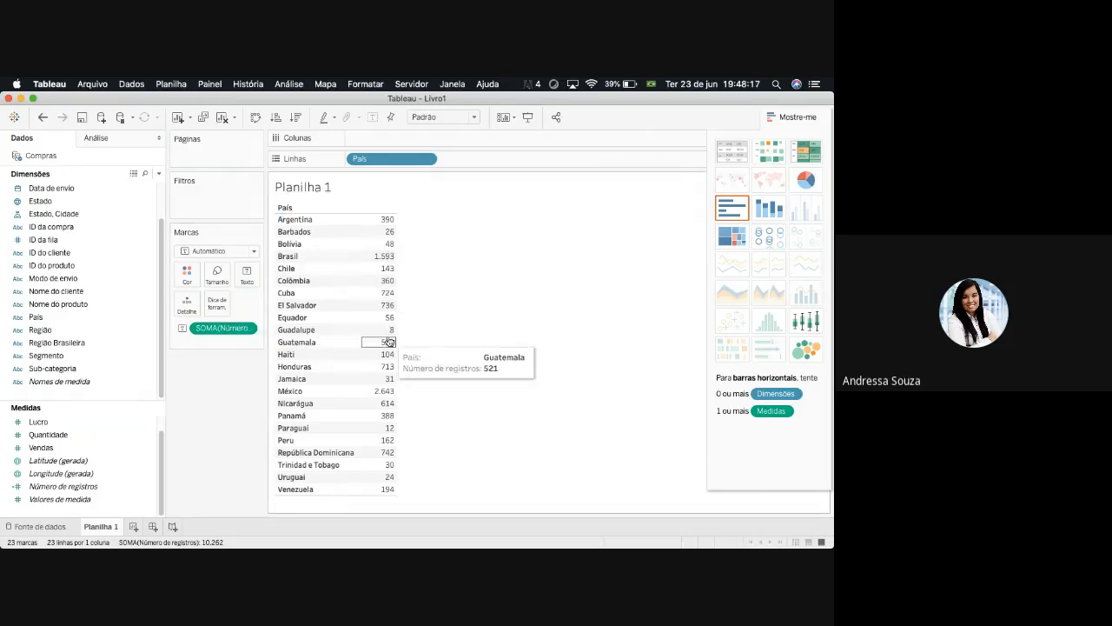
key("super+z")
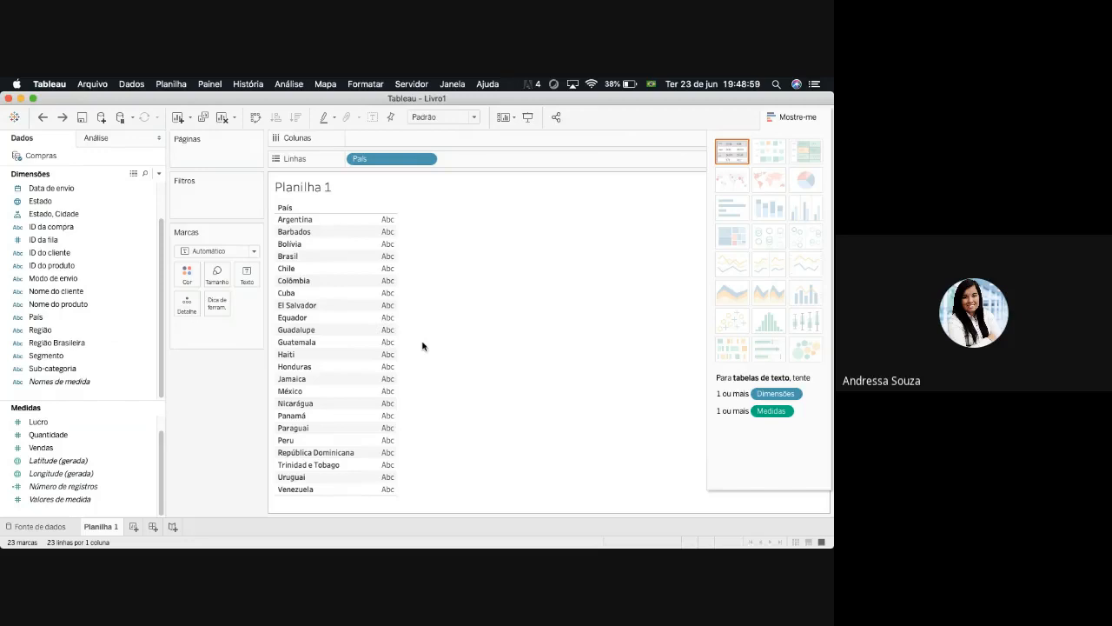
- Examine which context options Planilha 1 offers for the table's cells, the country headers and the sheet title
right_click(380, 345)
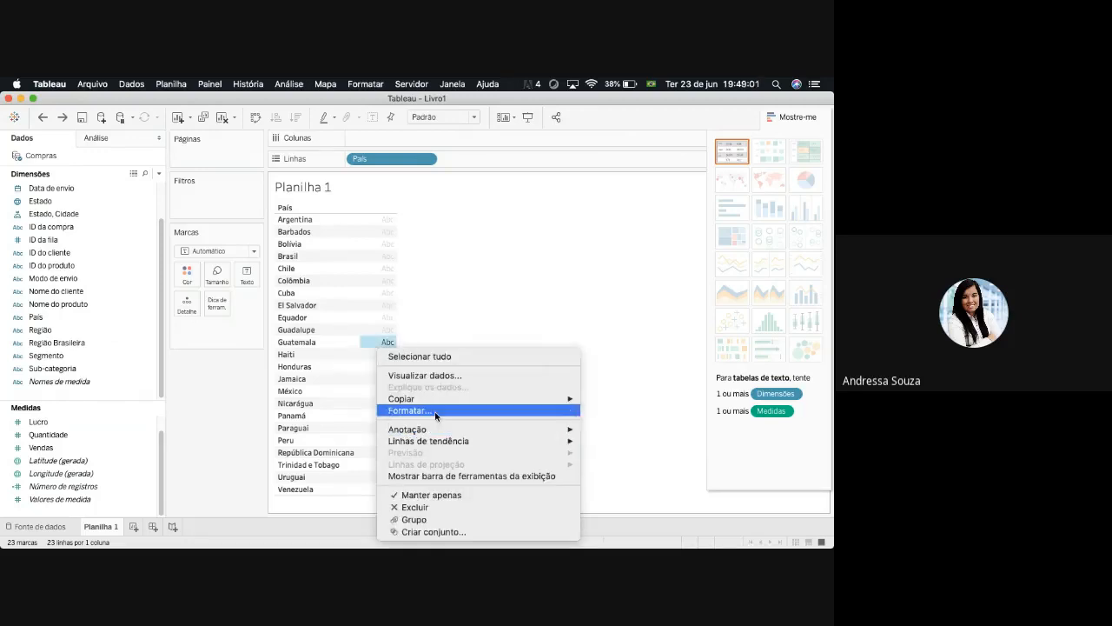
right_click(296, 318)
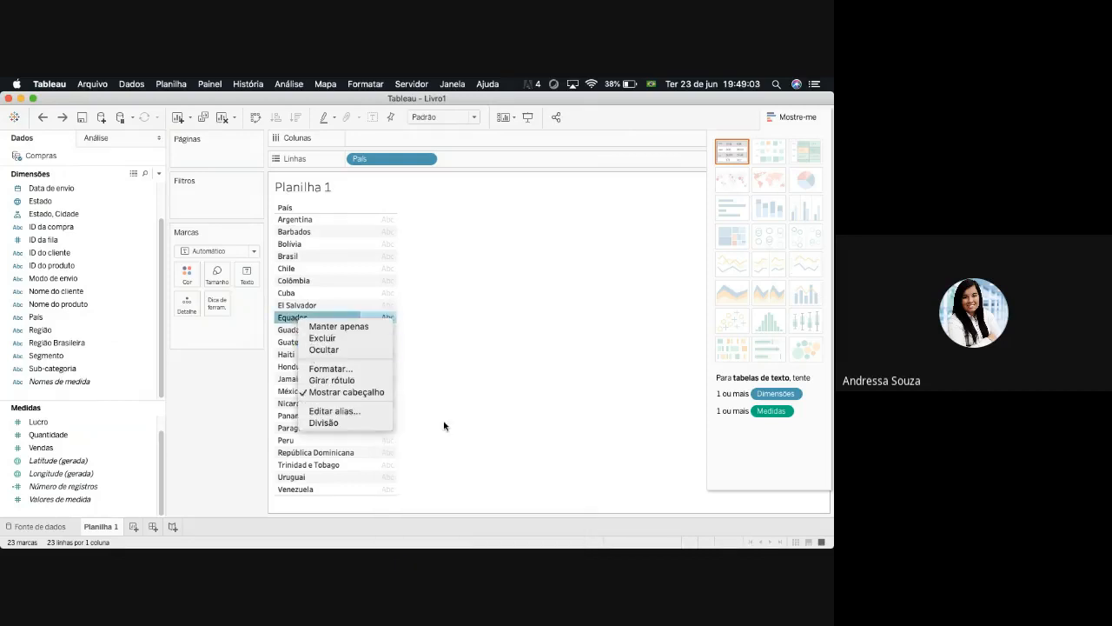
left_click(477, 237)
right_click(320, 188)
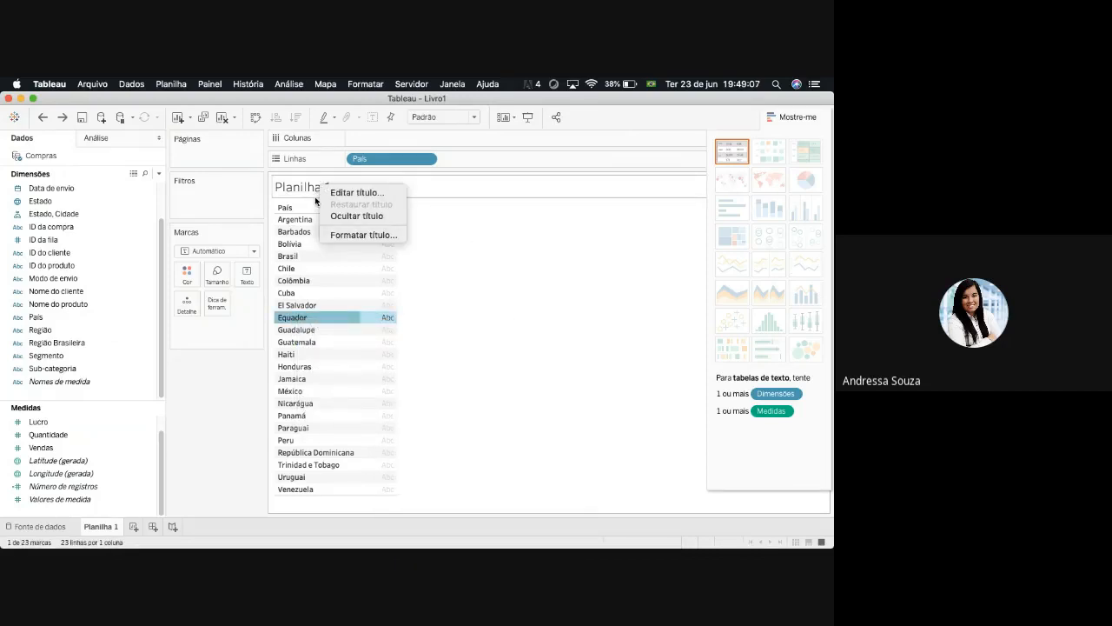
left_click(454, 215)
right_click(350, 241)
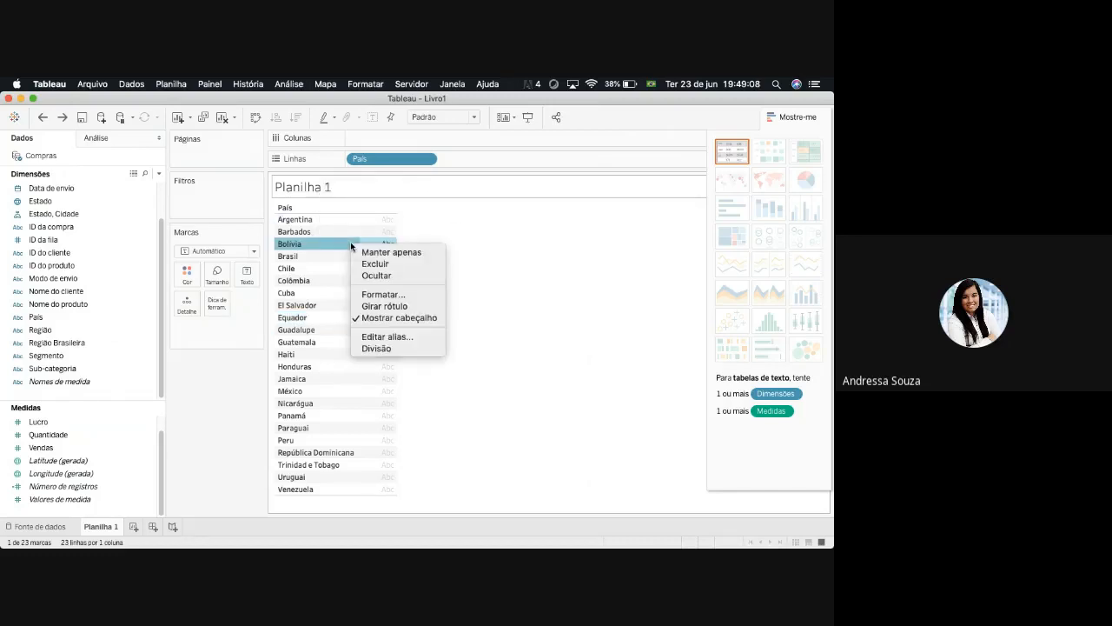
left_click(484, 378)
right_click(309, 405)
left_click(518, 383)
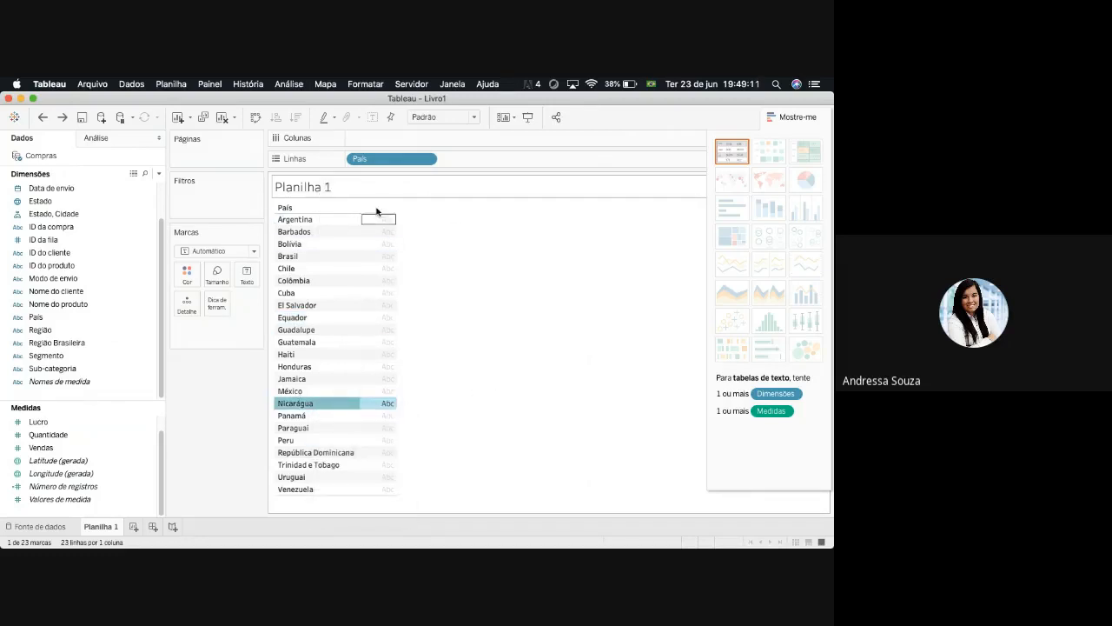
right_click(409, 167)
left_click(348, 363)
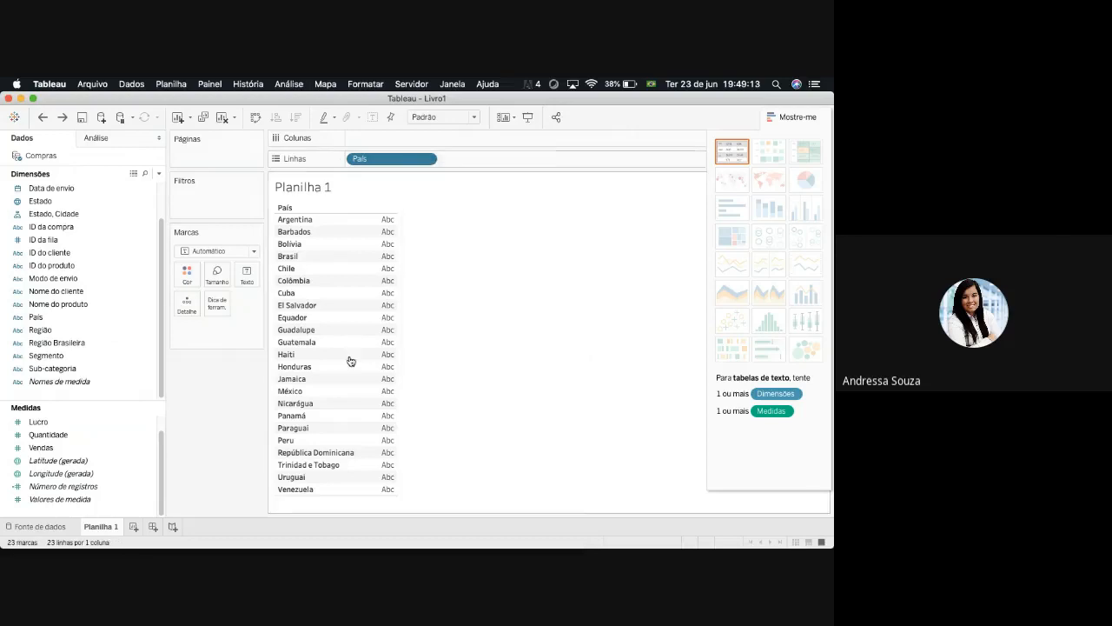
- Compare the context options of the dimensions Nome do cliente and Sub-categoria with those of the measures Quantidade and Vendas
left_click(91, 294)
right_click(93, 300)
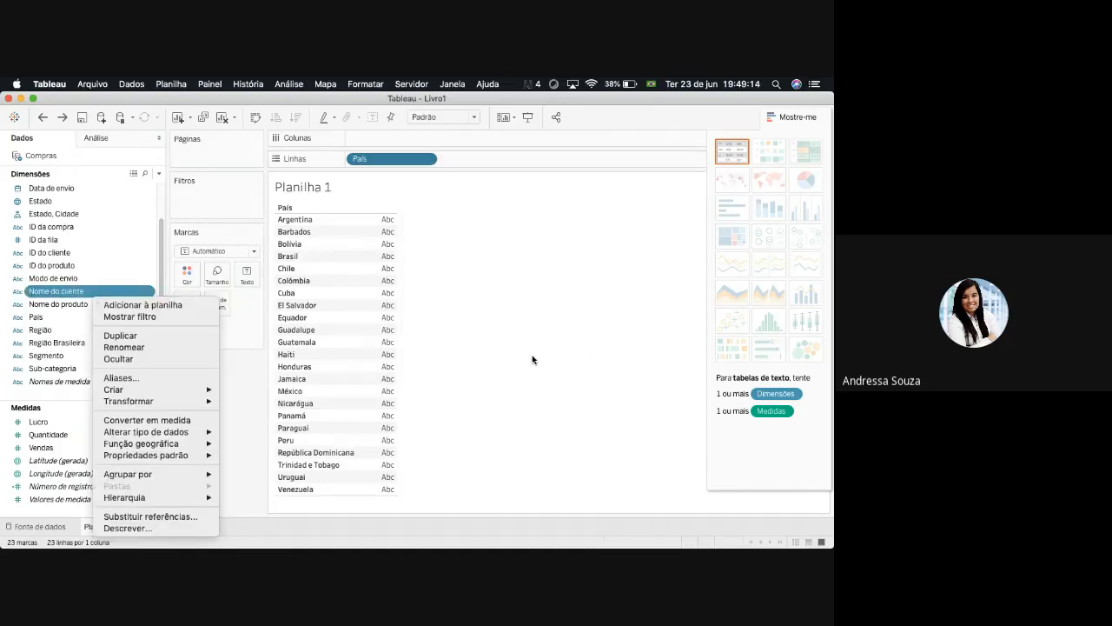
right_click(76, 437)
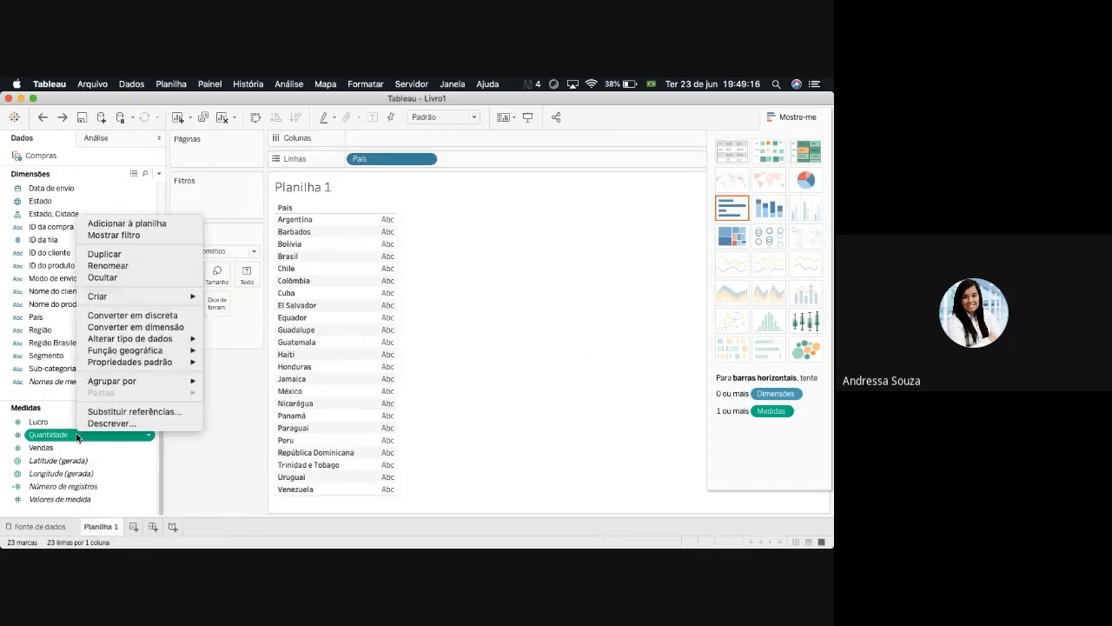
left_click(224, 473)
right_click(86, 369)
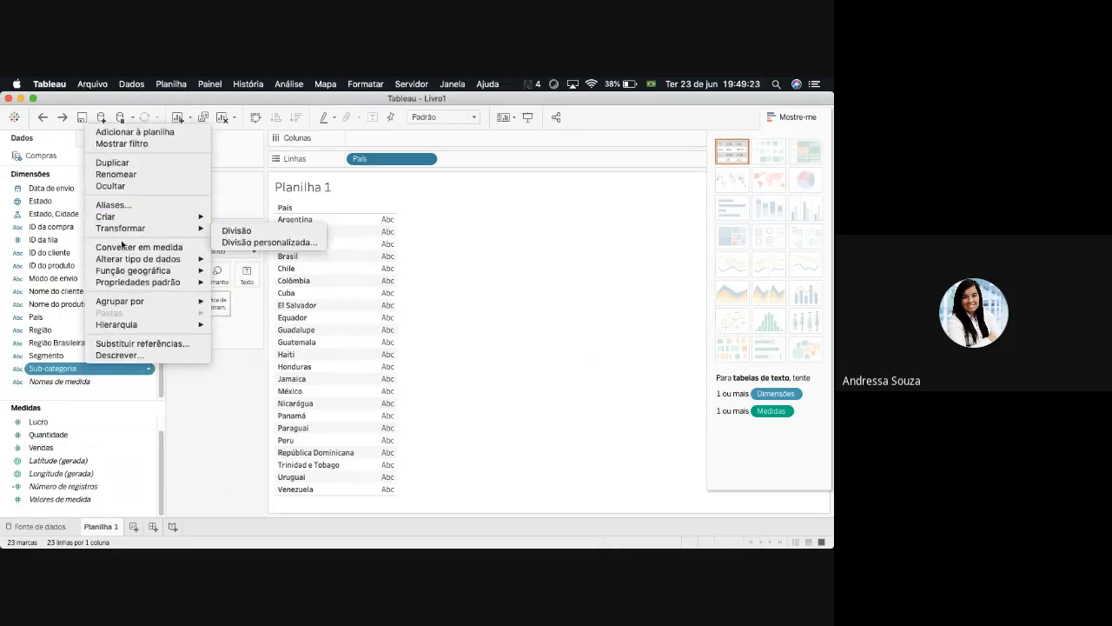
left_click(218, 416)
right_click(81, 449)
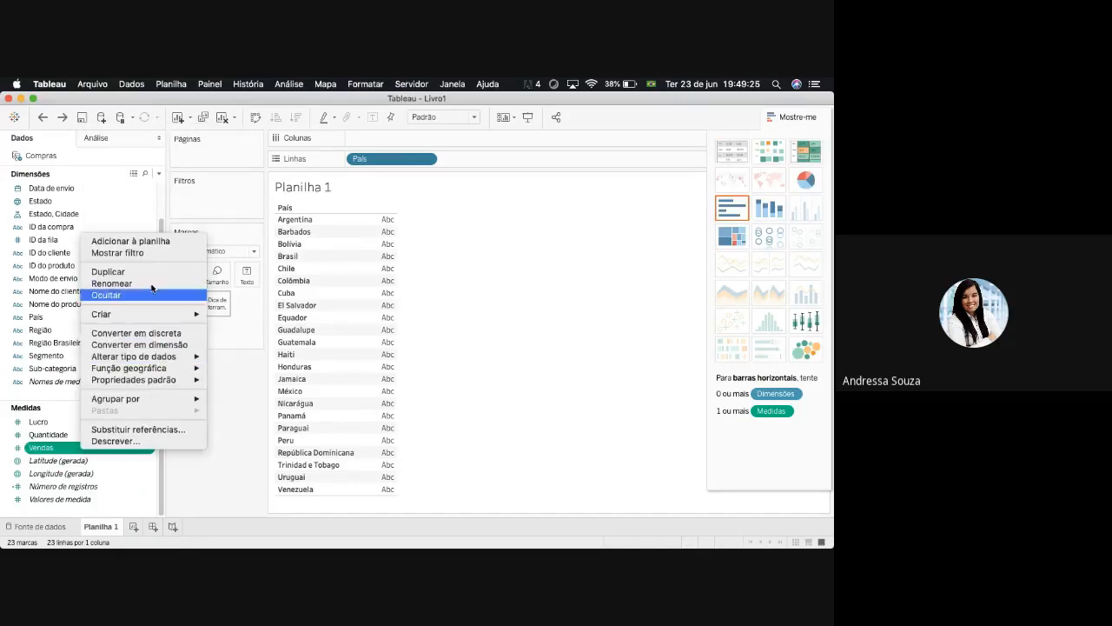
left_click(246, 449)
- Review the context options of the Cuba header, the Equador cell and the País field on Linhas, plus the cell tooltips
right_click(304, 296)
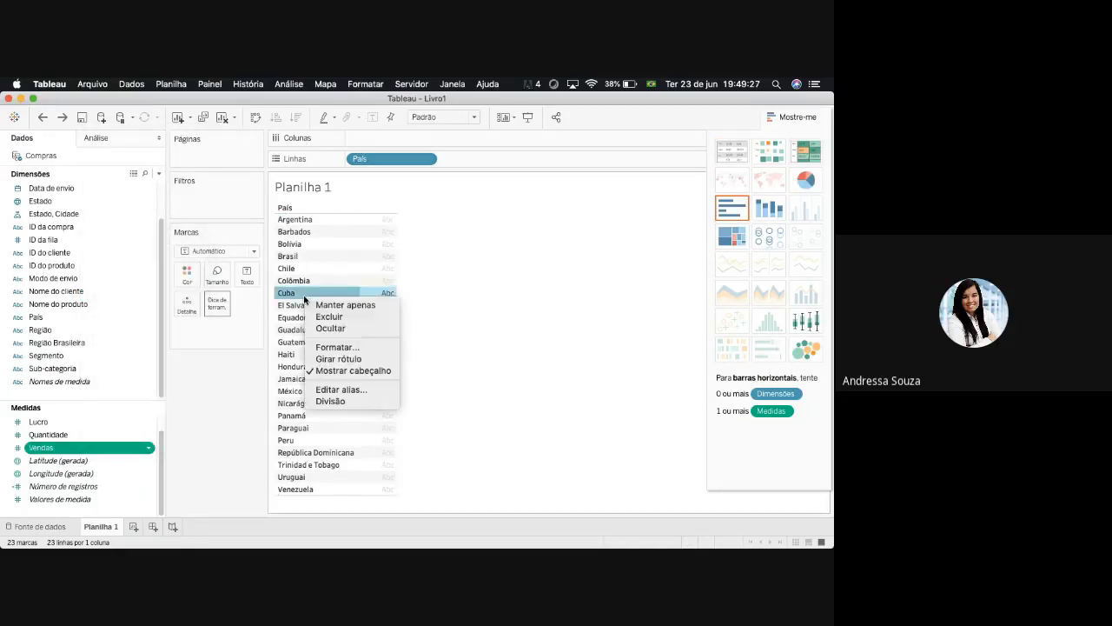
left_click(440, 341)
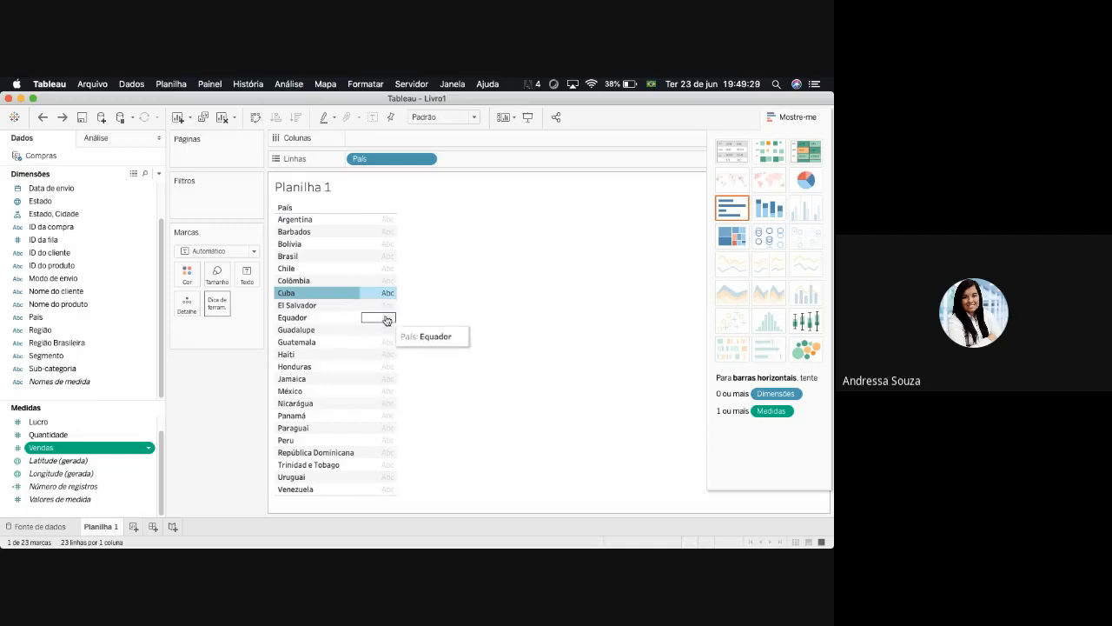
right_click(387, 320)
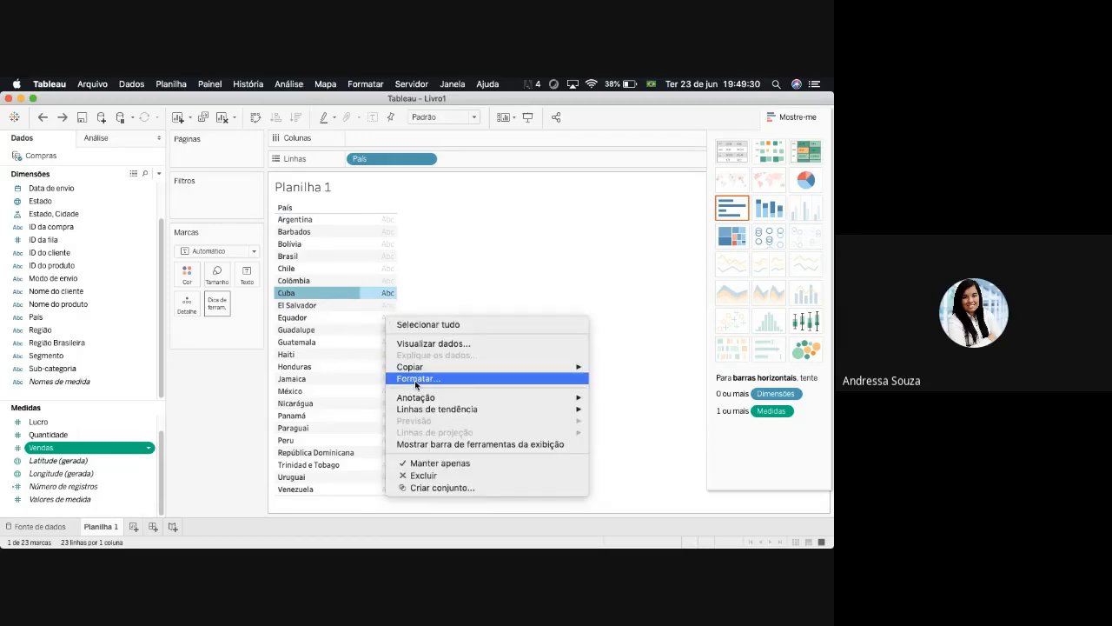
right_click(397, 160)
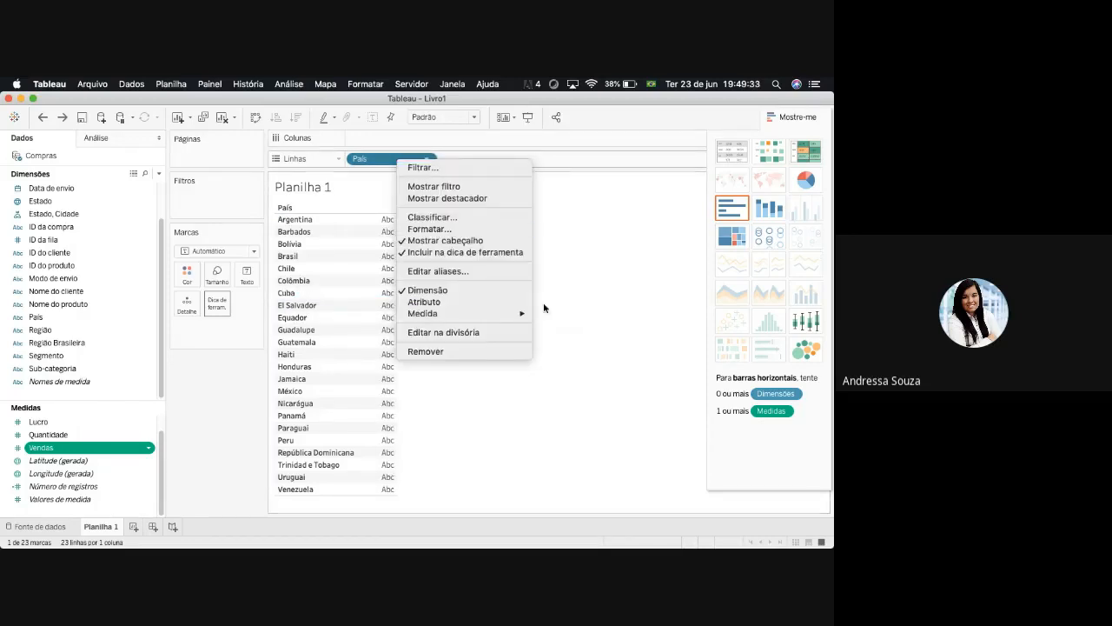
left_click(557, 428)
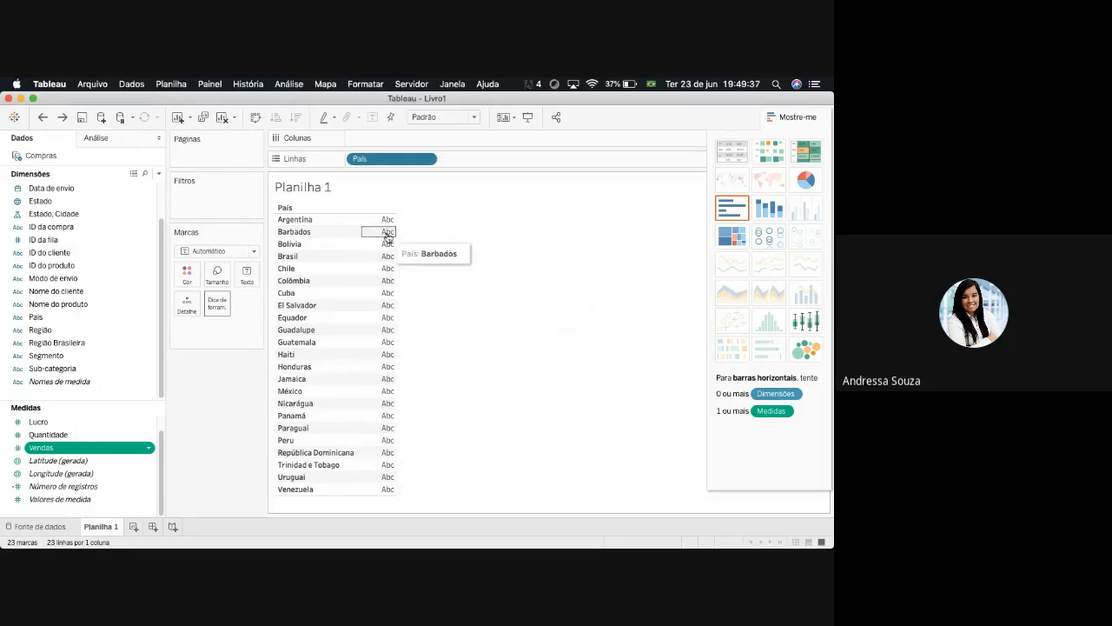
mouse_move(390, 225)
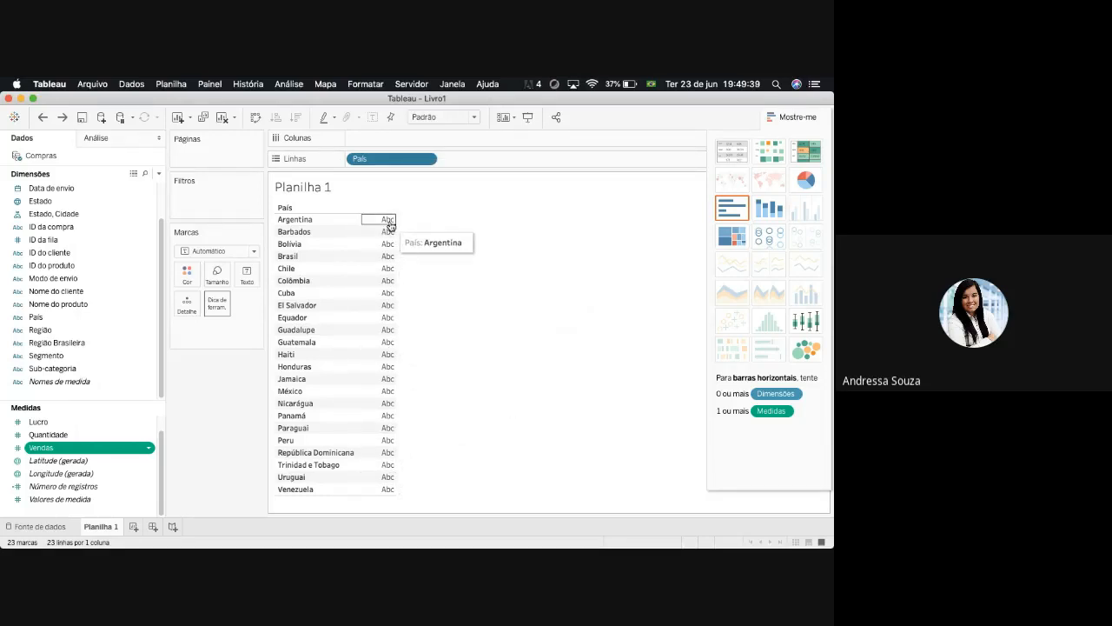
mouse_move(385, 452)
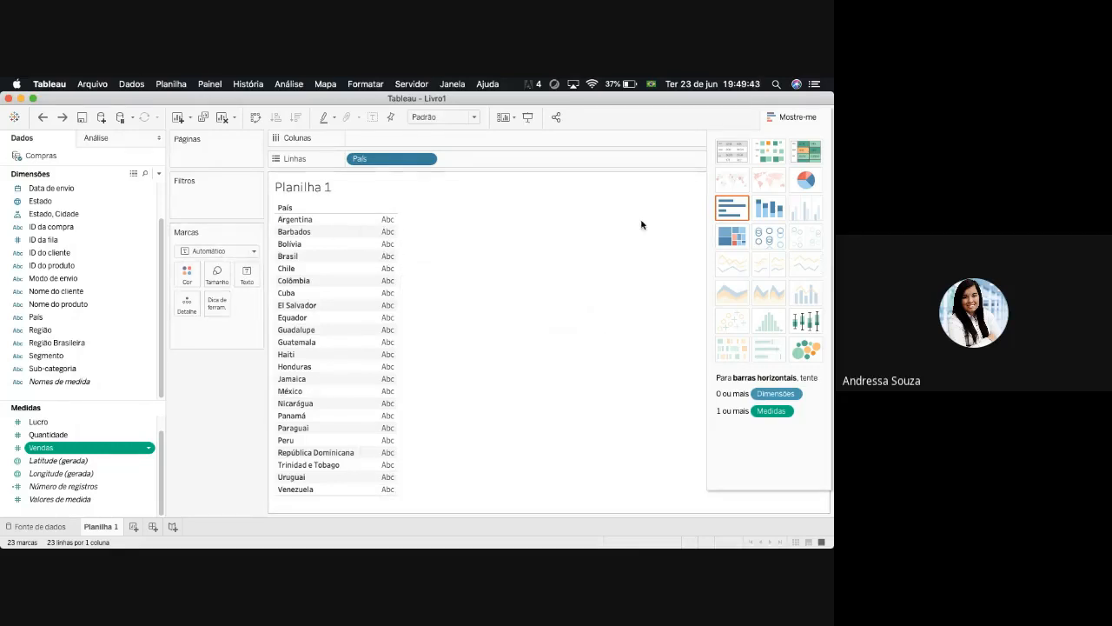
- Show Vendas per País as a text table and try the Polígono mark type before setting the marks to Texto
left_click(733, 155)
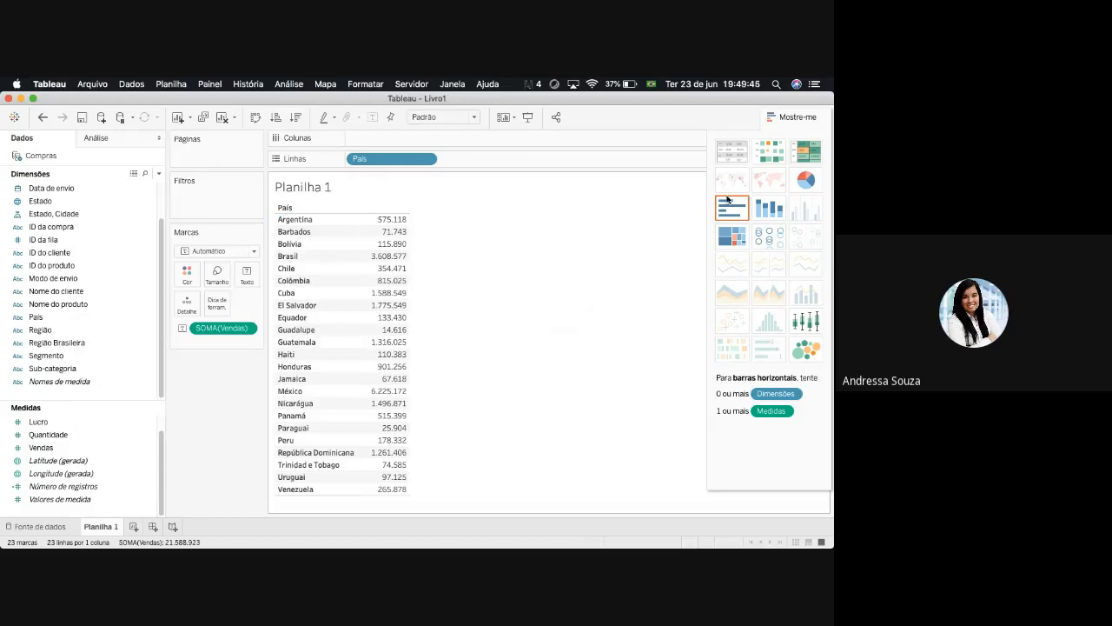
left_click(213, 251)
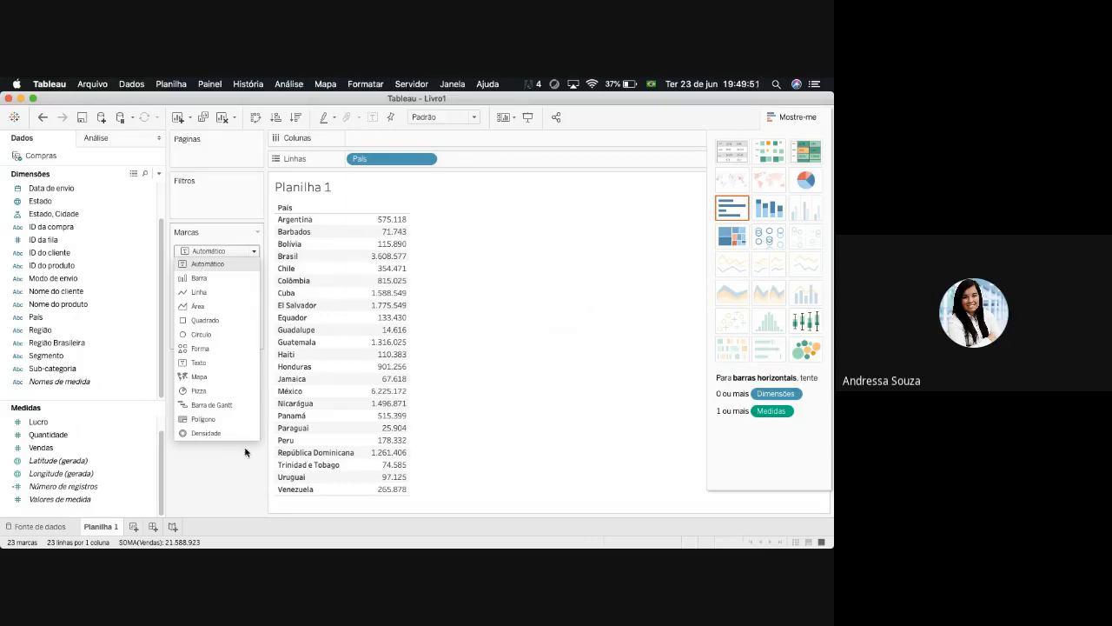
left_click(205, 420)
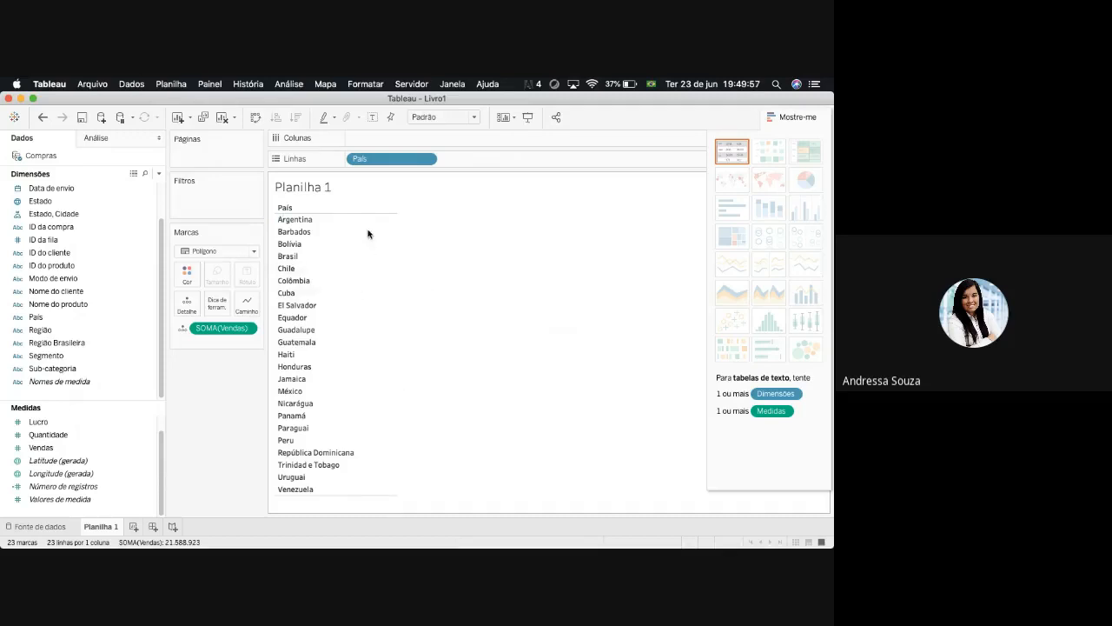
left_click(253, 251)
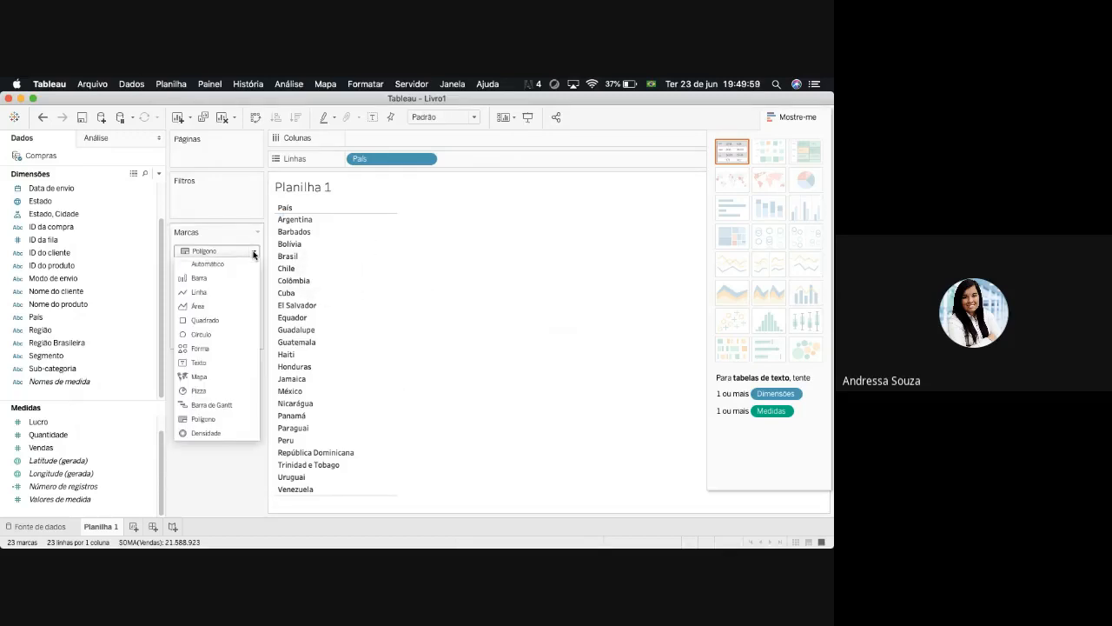
left_click(200, 364)
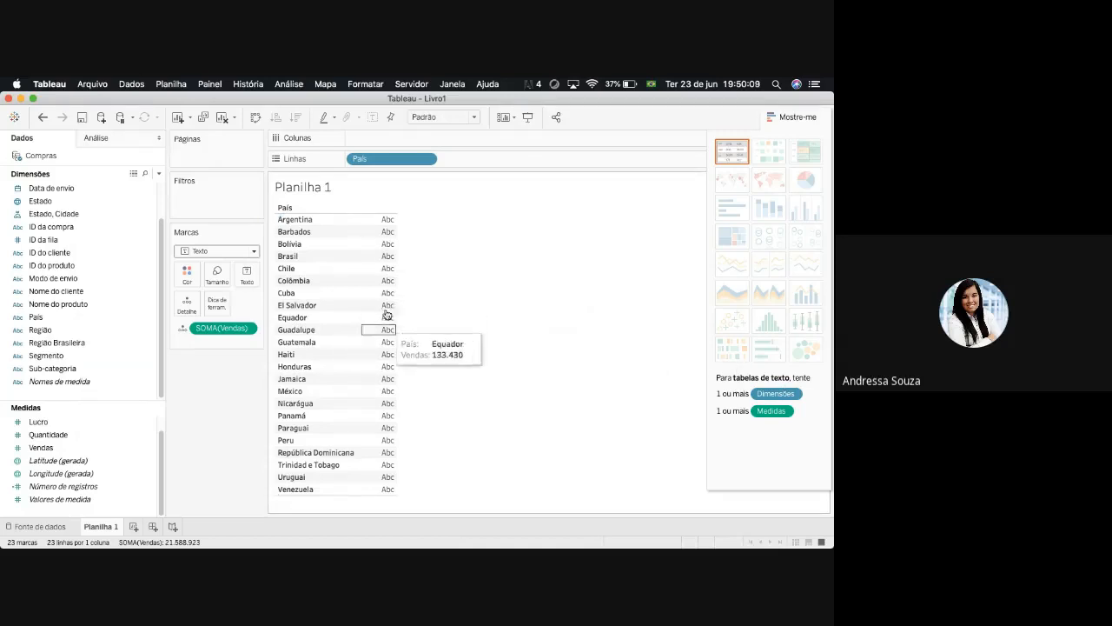
- Try Número de registros as text values in the País table and remove the measures from Marcas
left_click(98, 490)
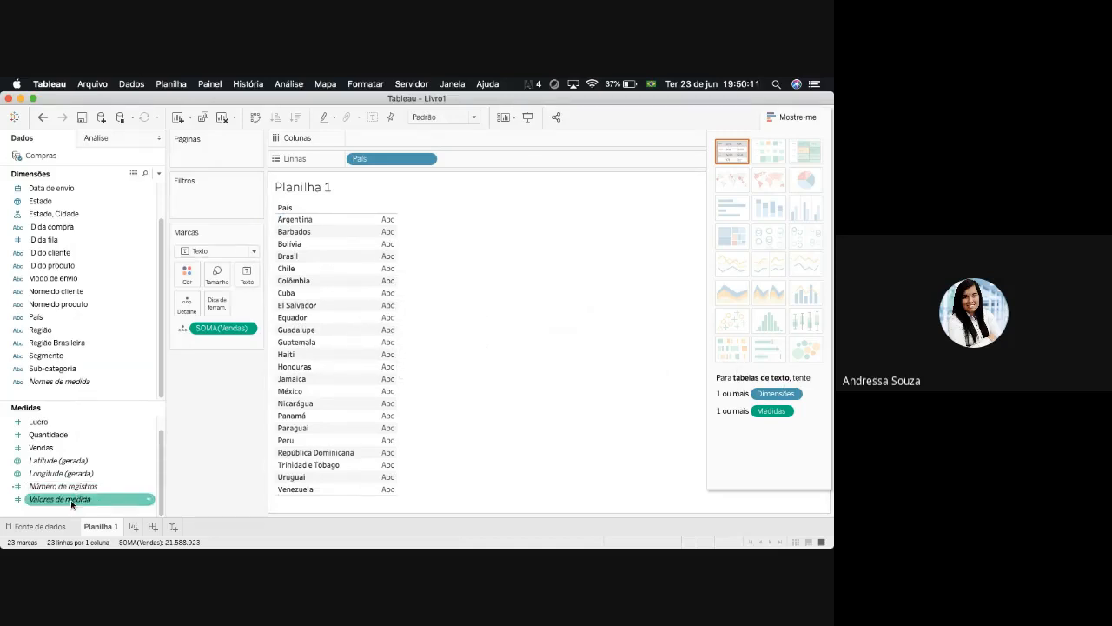
left_click_drag(54, 488, 363, 359)
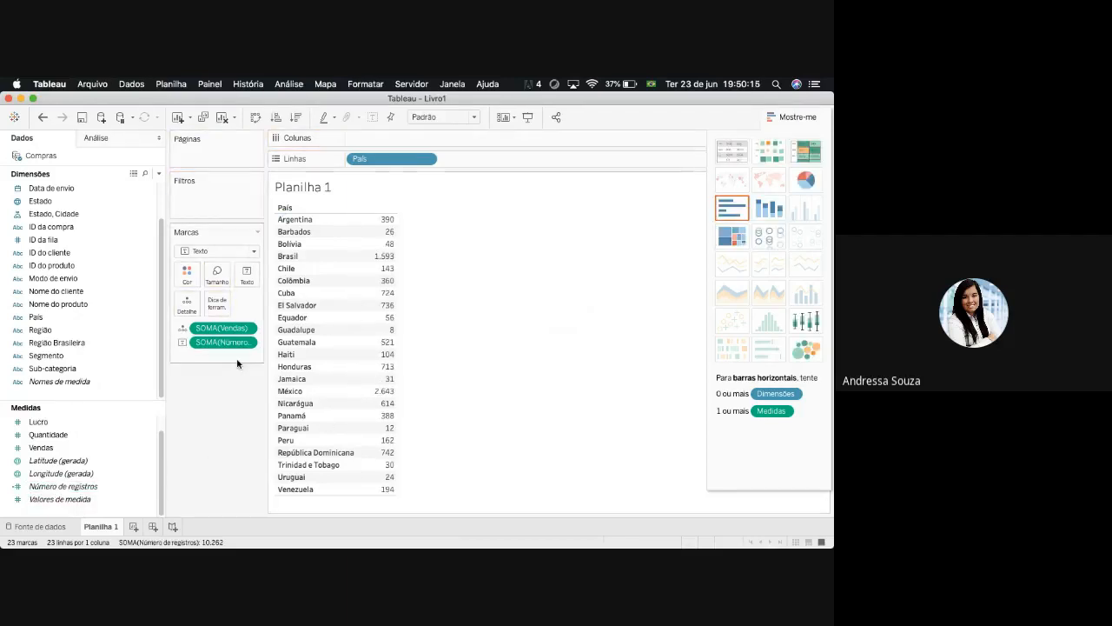
left_click_drag(223, 342, 219, 446)
- Try Número de registros on Colunas and as text labels in the view, and undo both placements
left_click_drag(67, 488, 417, 138)
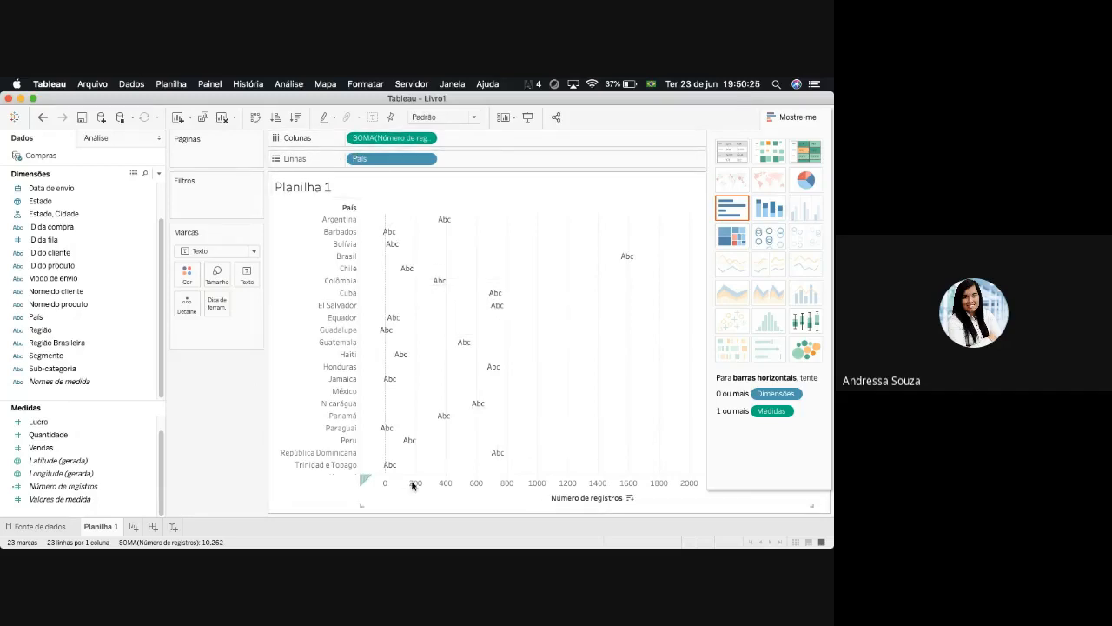
mouse_move(411, 450)
left_click_drag(410, 148, 447, 387)
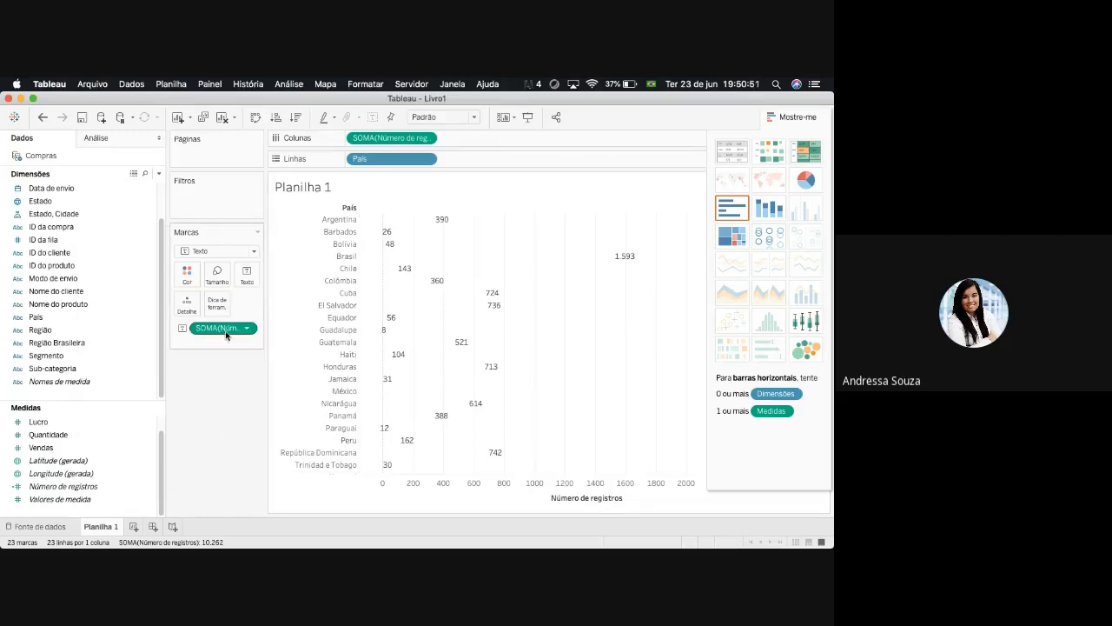
left_click(41, 118)
left_click(41, 118)
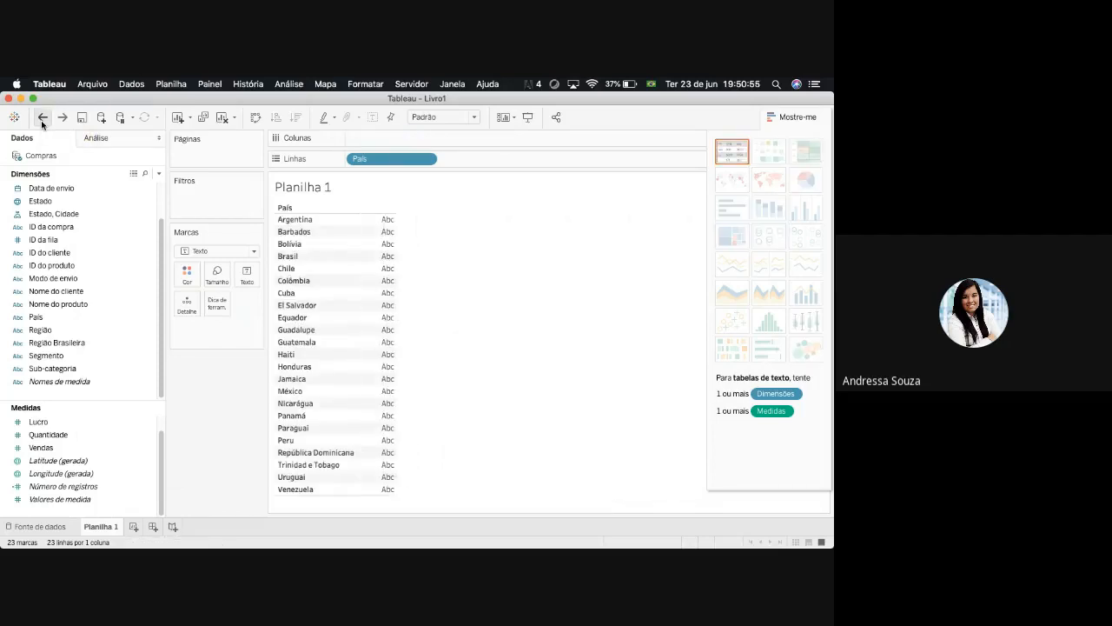
- Add Número de registros to the País table, turn it into a horizontal bar chart and close the Mostre-me gallery
left_click(69, 487)
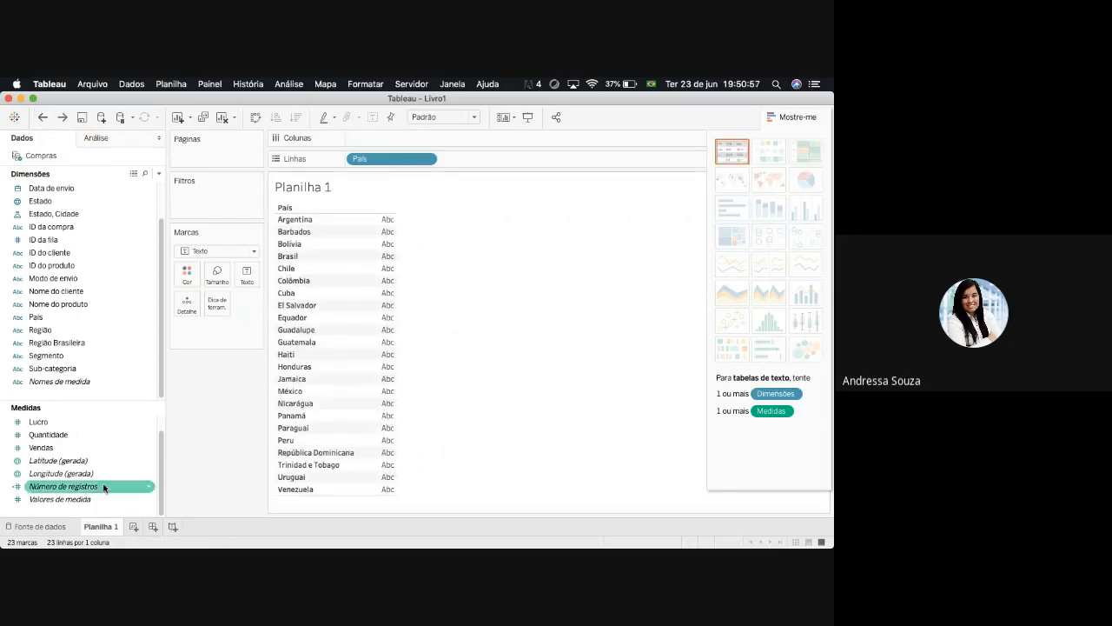
left_click_drag(76, 492, 365, 396)
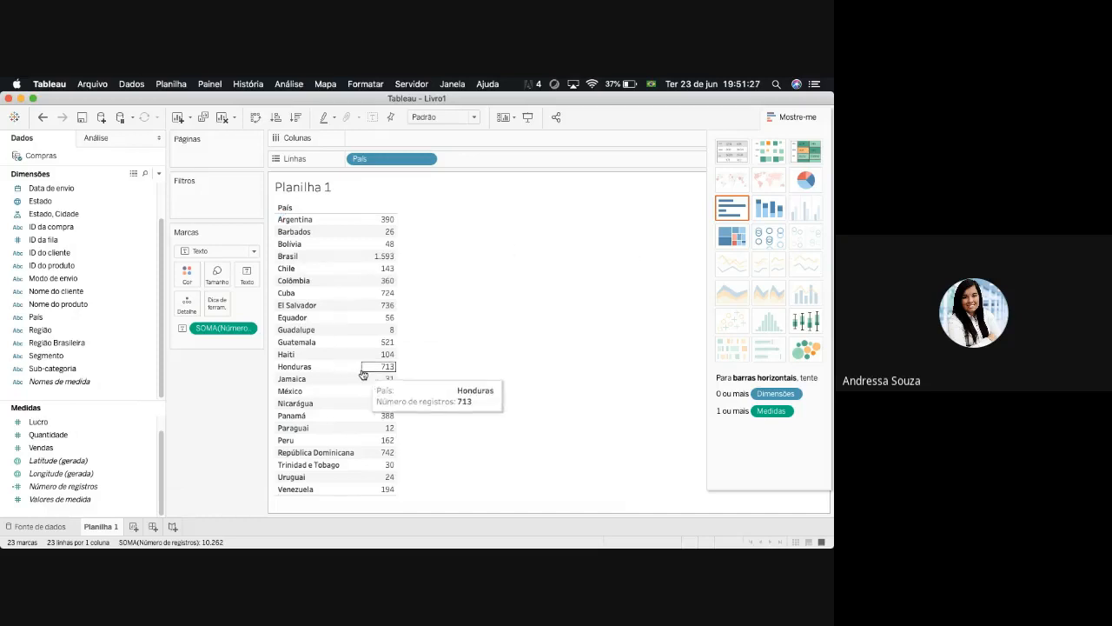
left_click(721, 217)
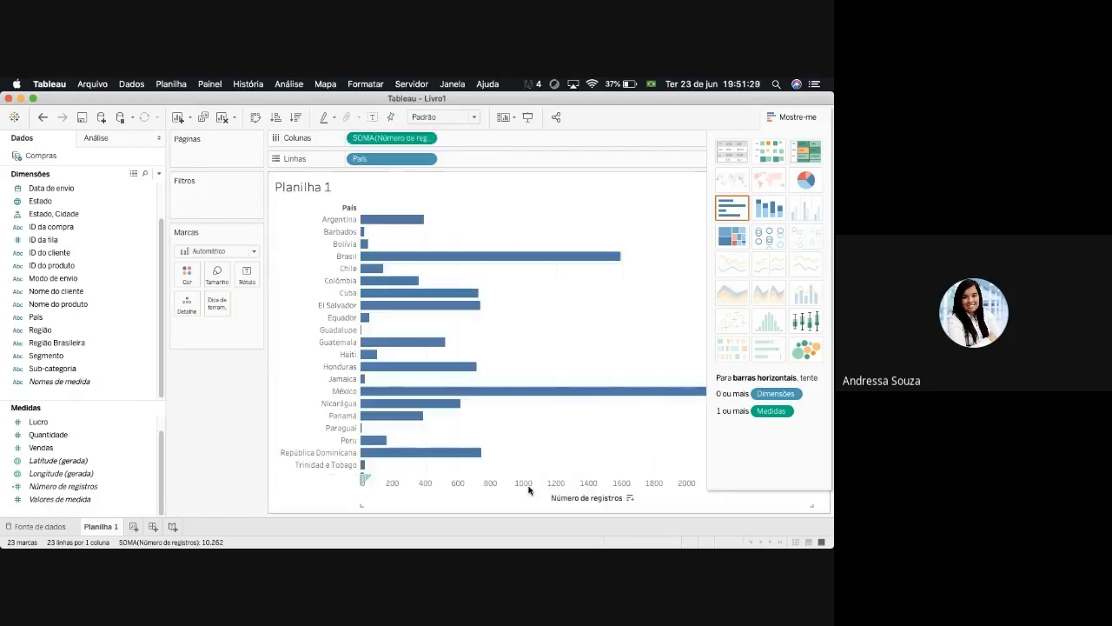
left_click(810, 118)
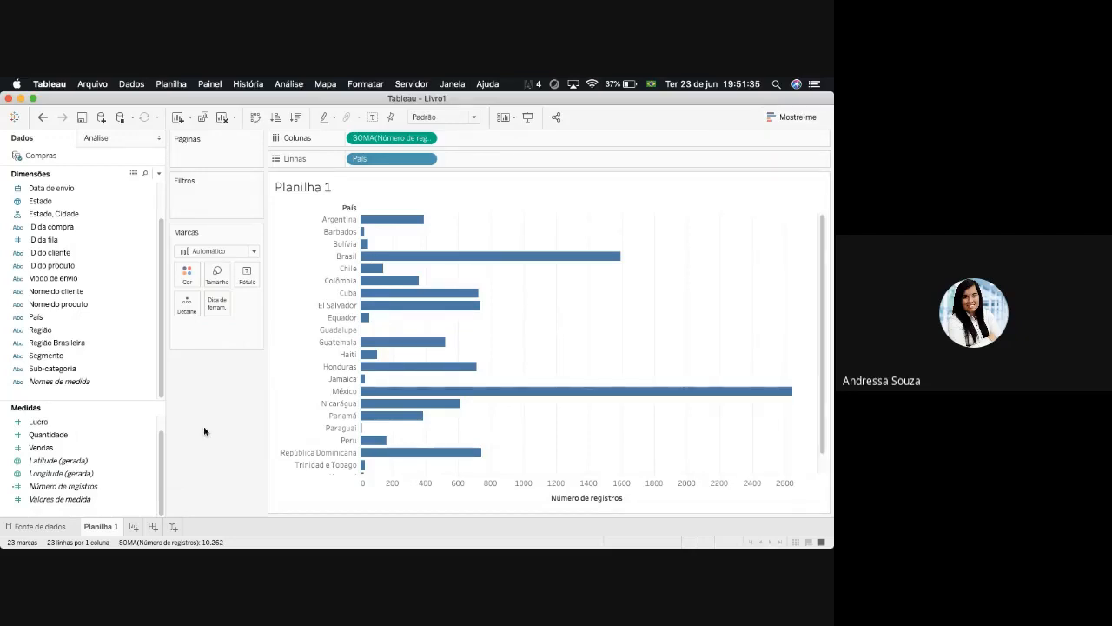
- Swap rows and columns to get vertical bars and sort País in ascending order by Número de registros
mouse_move(409, 228)
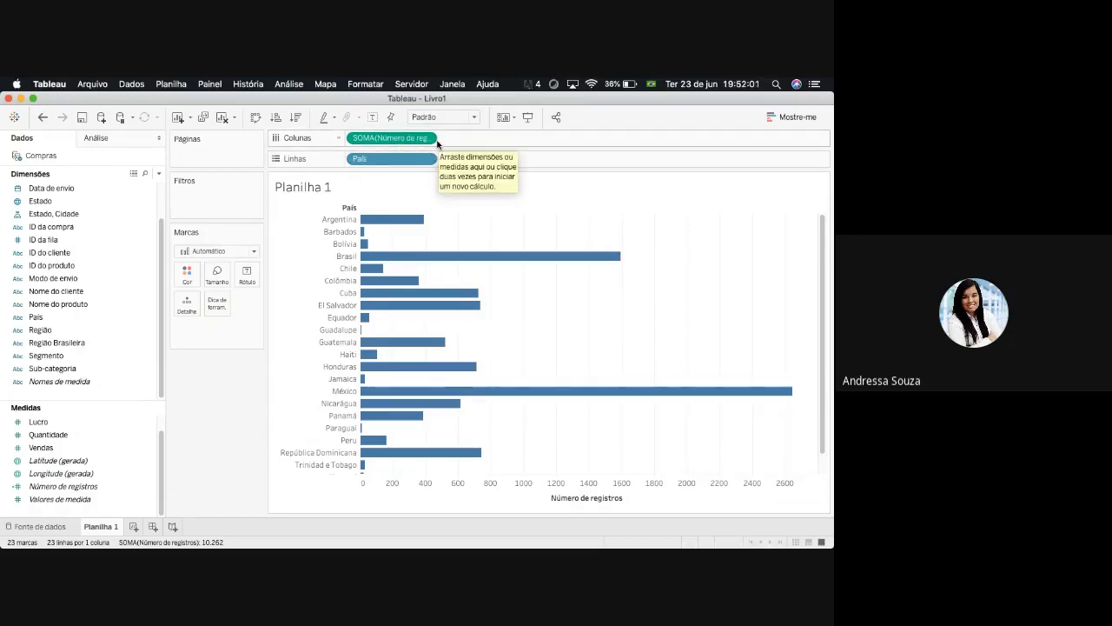
left_click(254, 117)
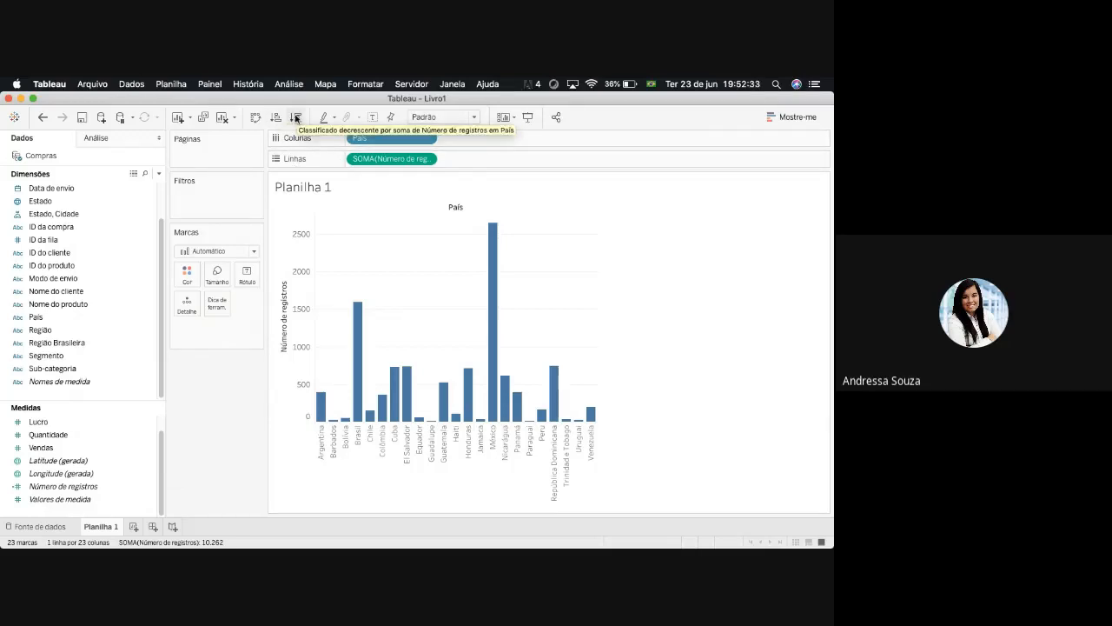
mouse_move(357, 404)
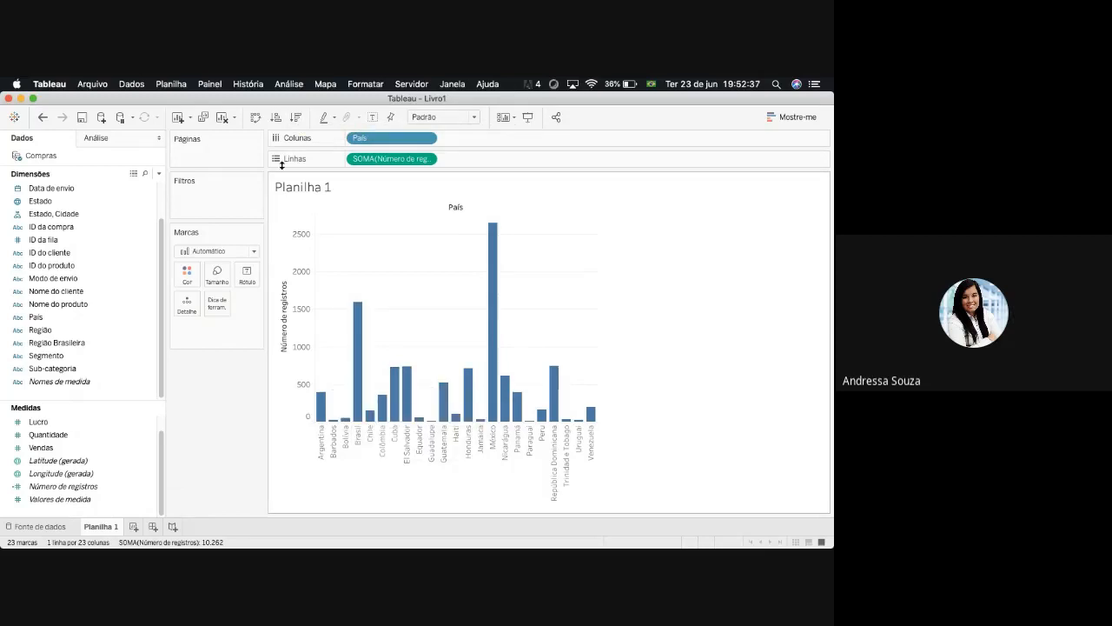
left_click(275, 116)
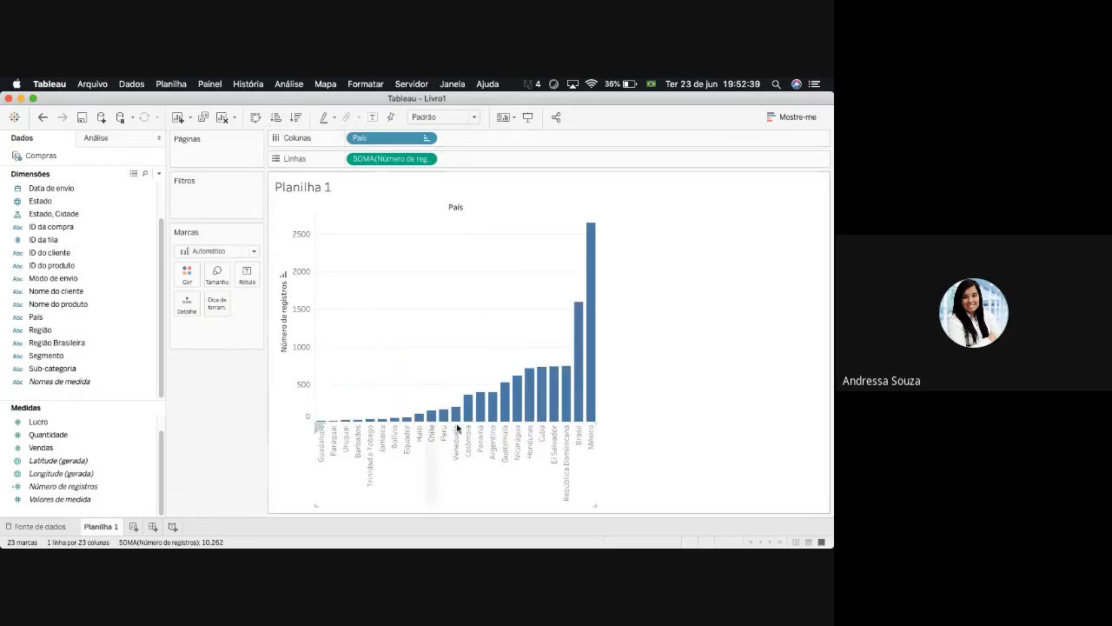
- Try a descending sort of País by Número de registros, and return the bars to ascending order
mouse_move(585, 410)
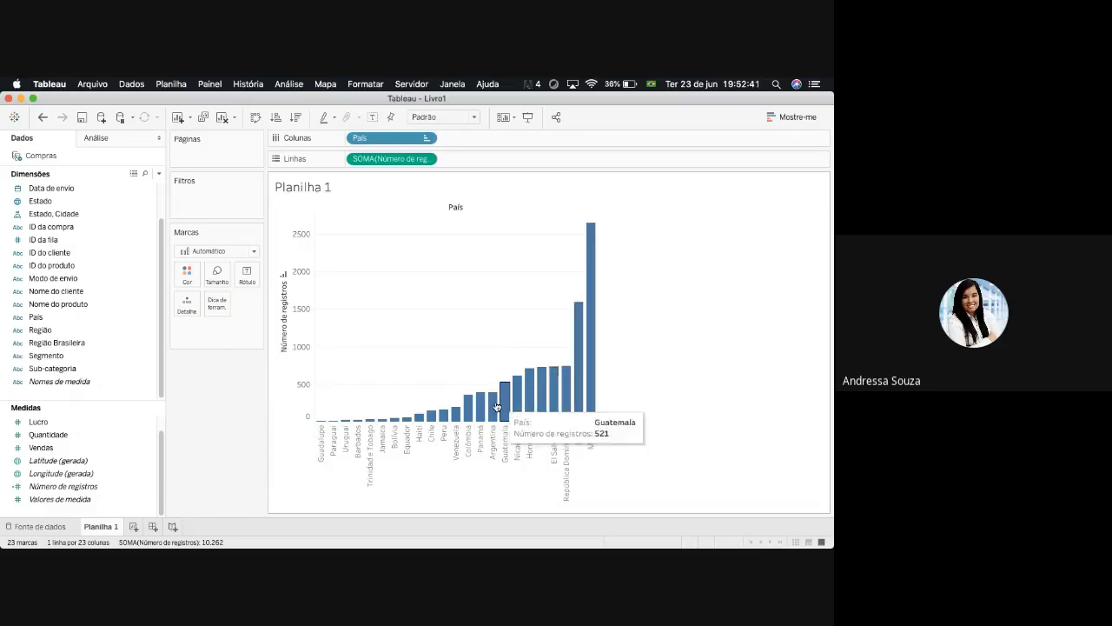
mouse_move(466, 412)
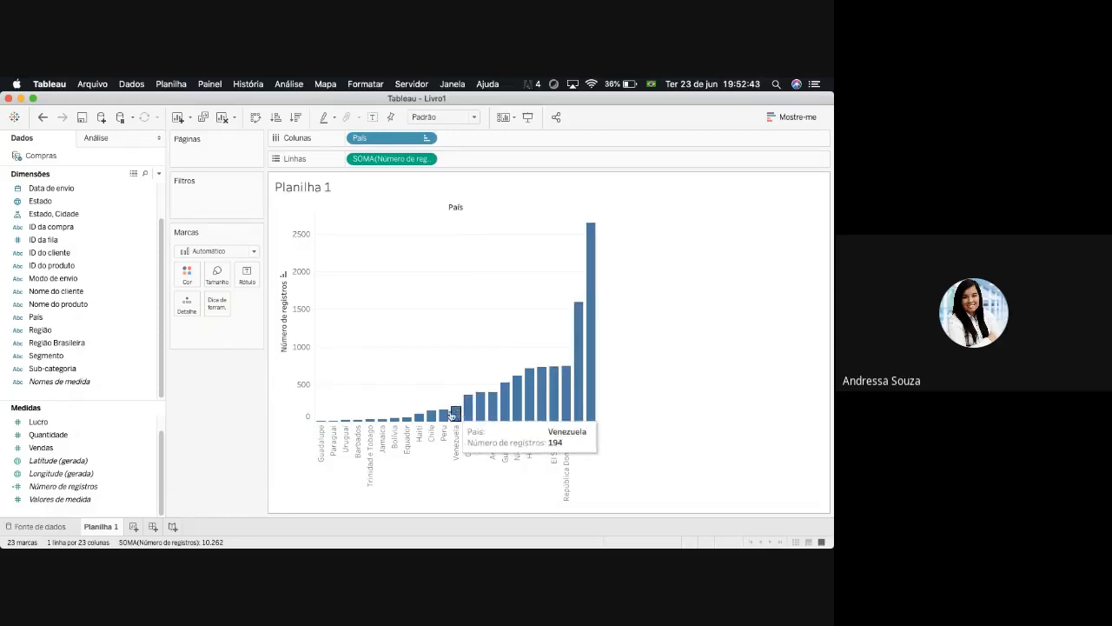
left_click(296, 116)
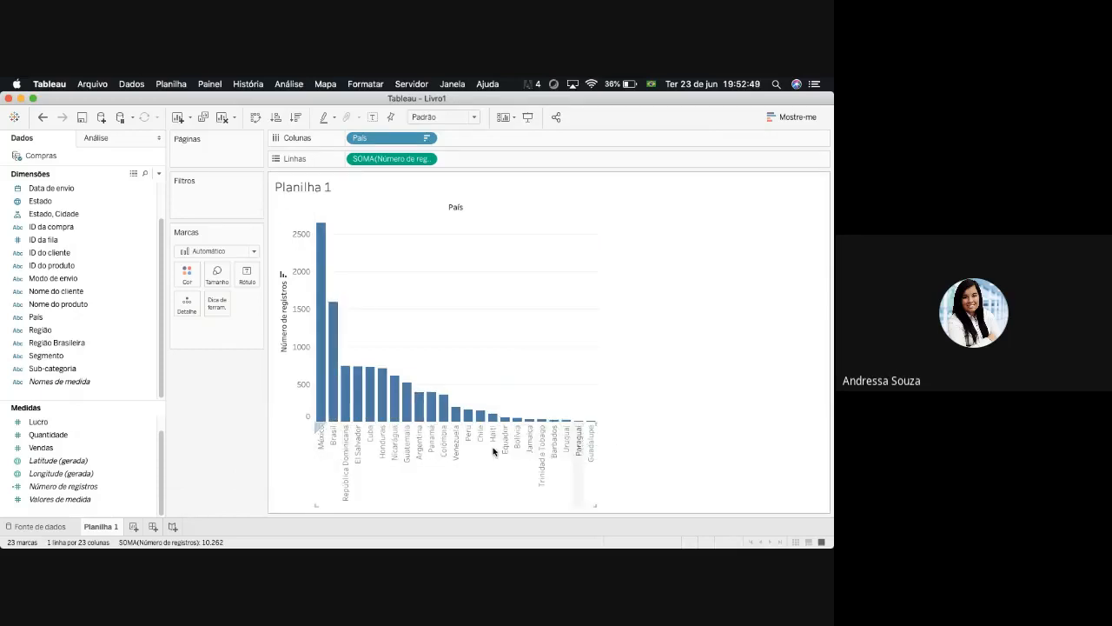
left_click(275, 117)
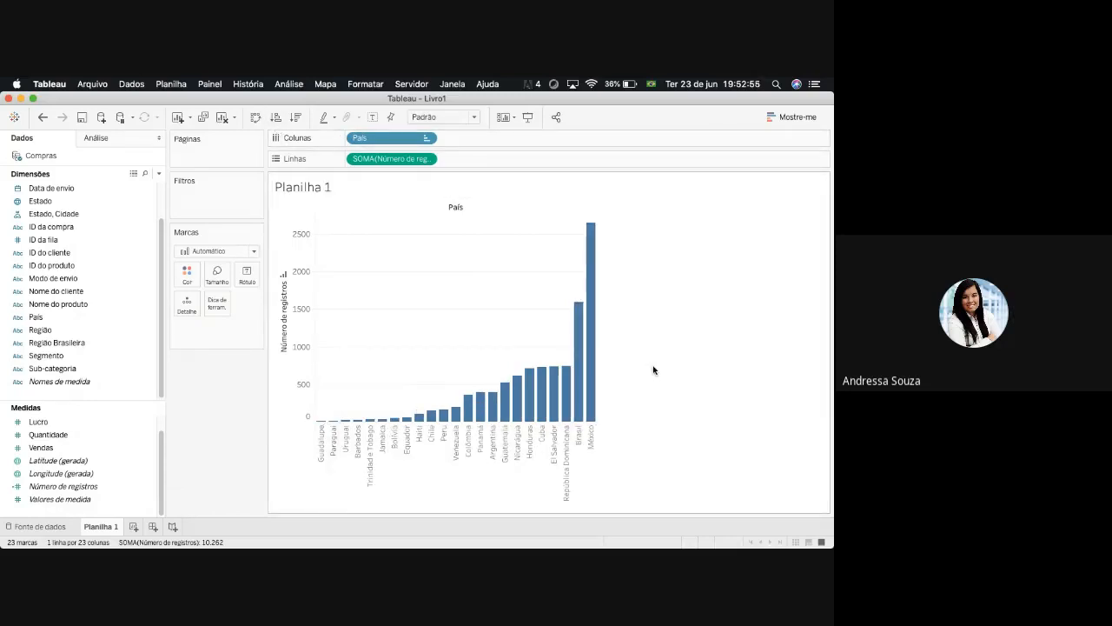
- Undo the sorts on País and sort the bars in ascending order by Número de registros again
left_click(43, 117)
left_click(43, 117)
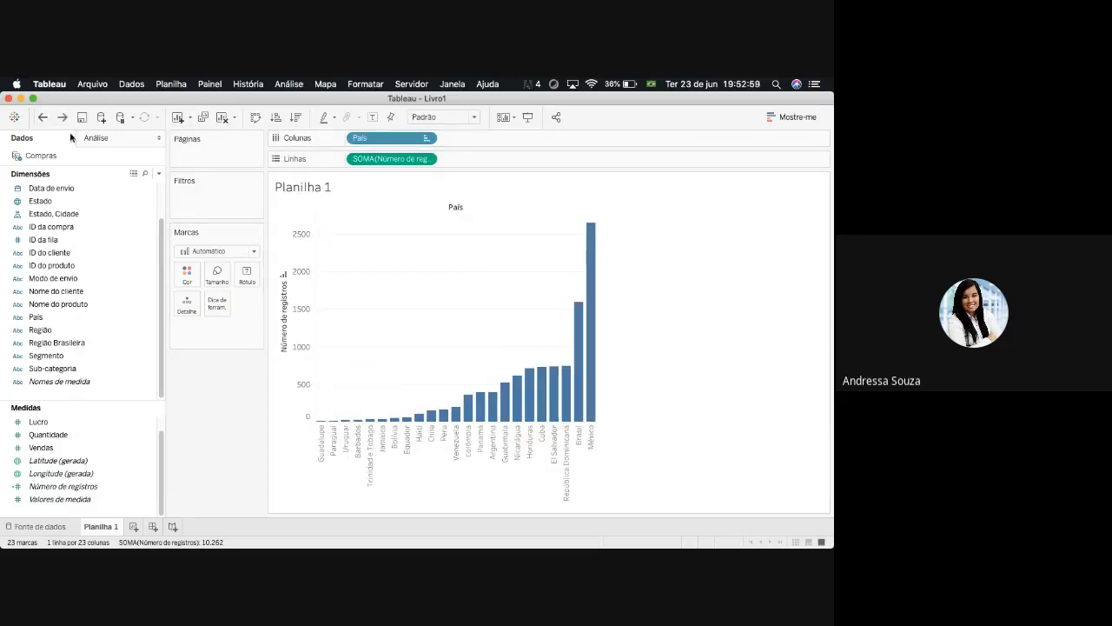
left_click(43, 117)
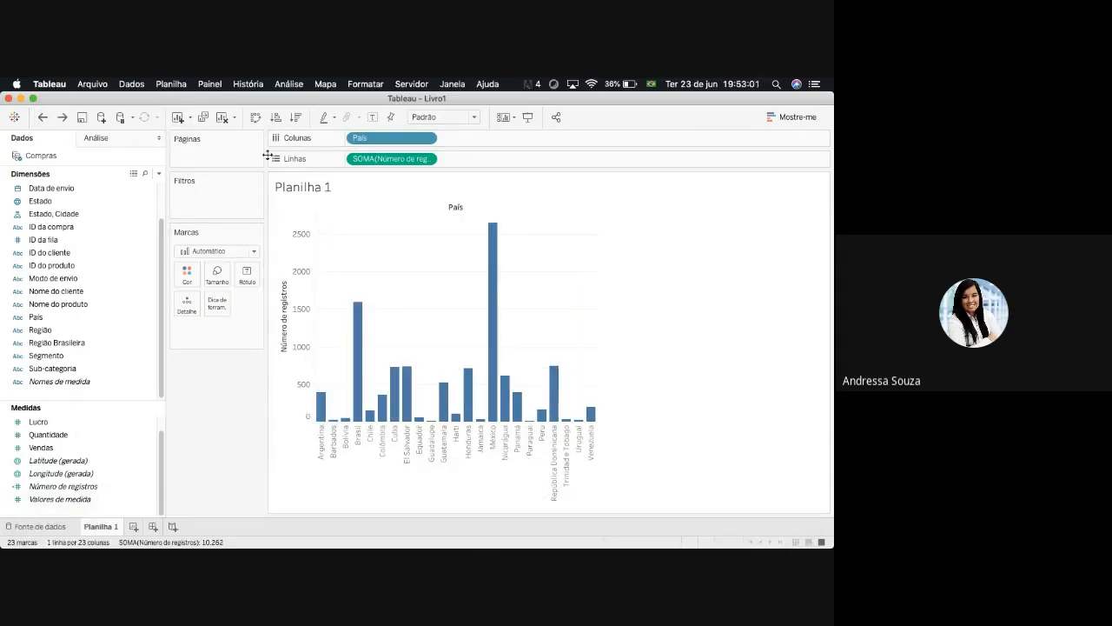
left_click(275, 118)
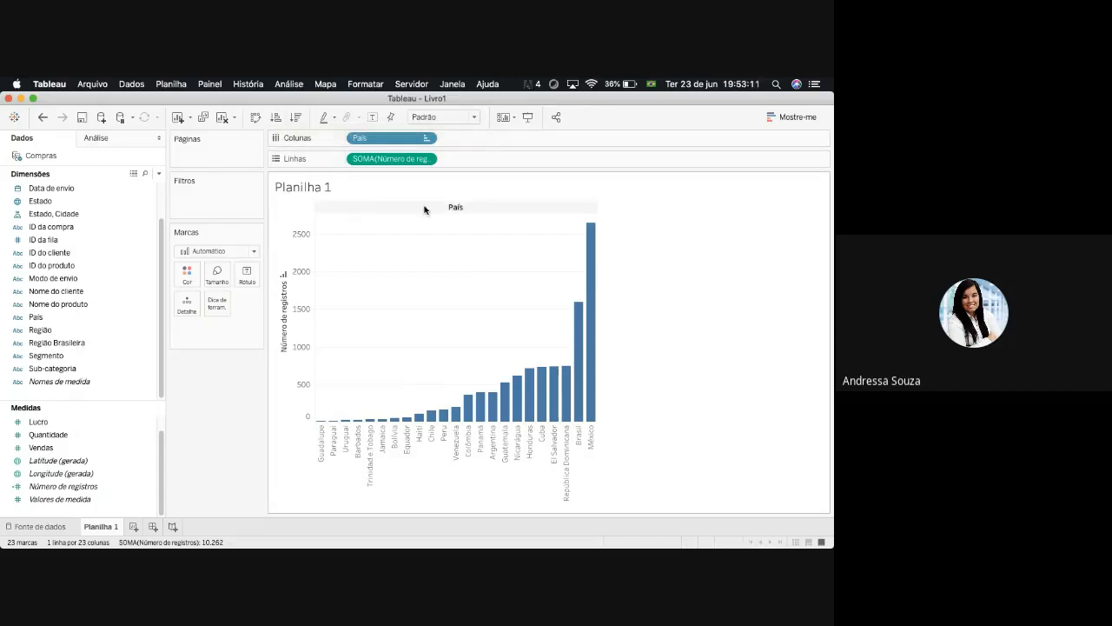
mouse_move(574, 344)
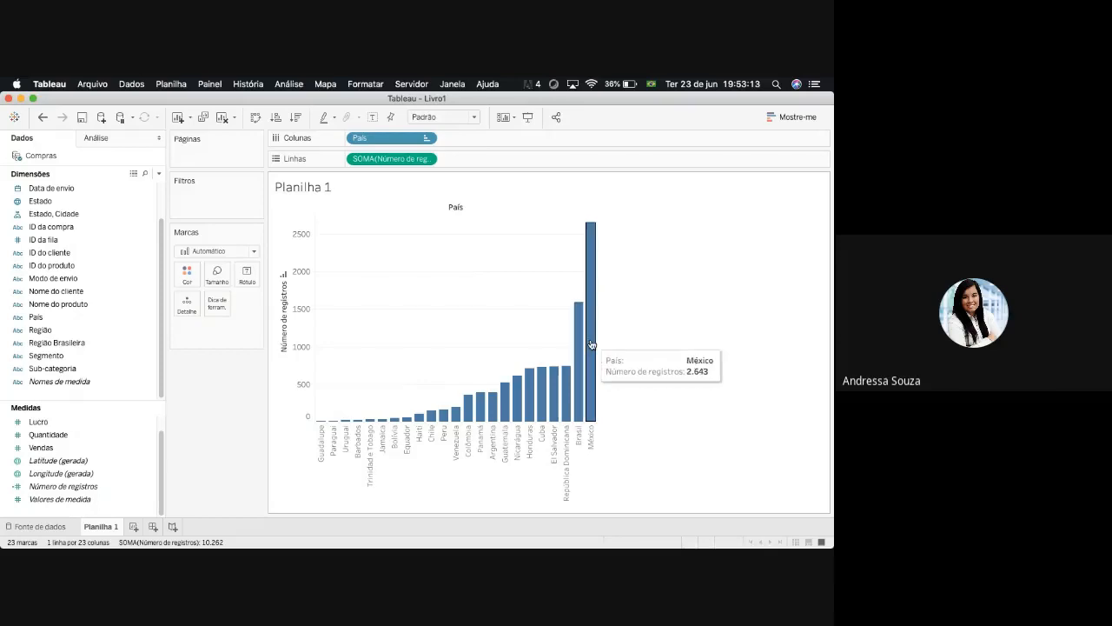
mouse_move(590, 401)
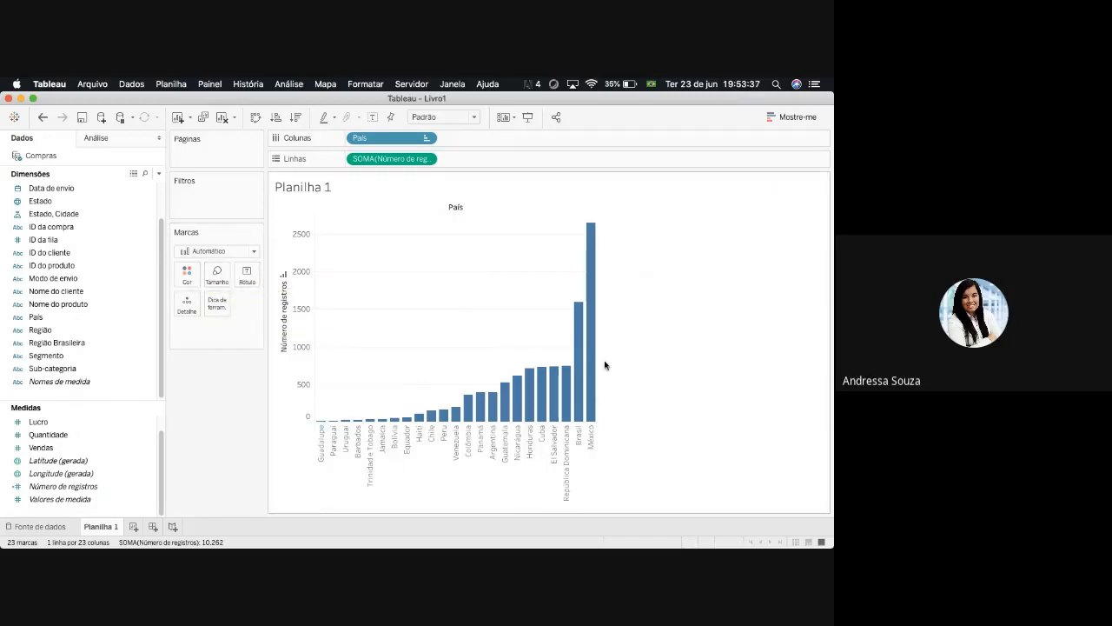
mouse_move(595, 360)
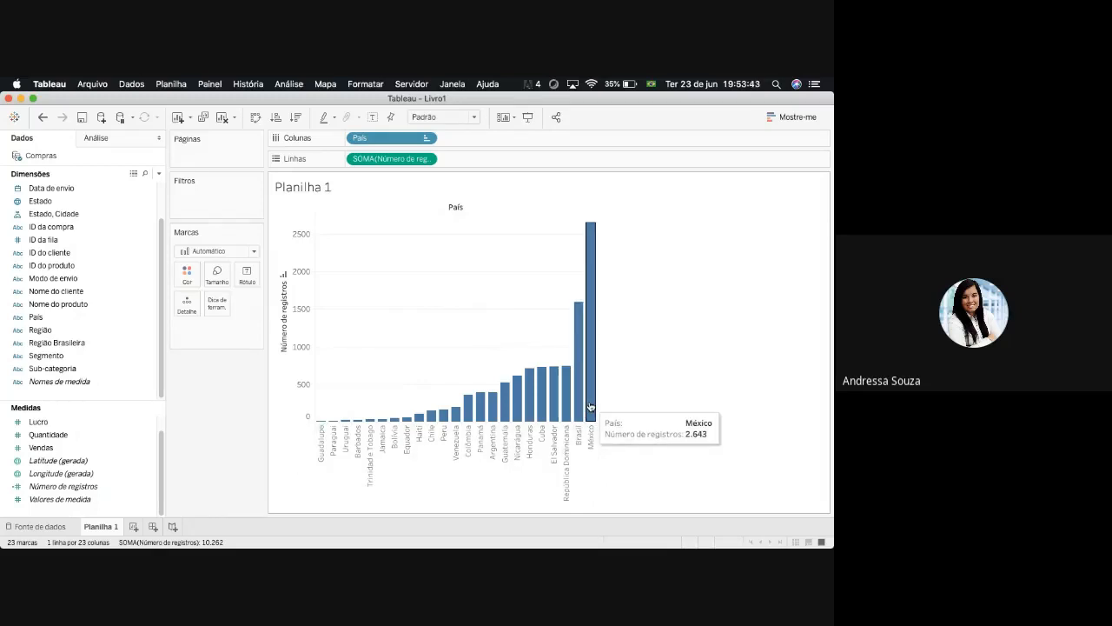
- Label the bars with Número de registros through Rótulo in Marcas, undoing the first placement and adding it again
left_click(66, 488)
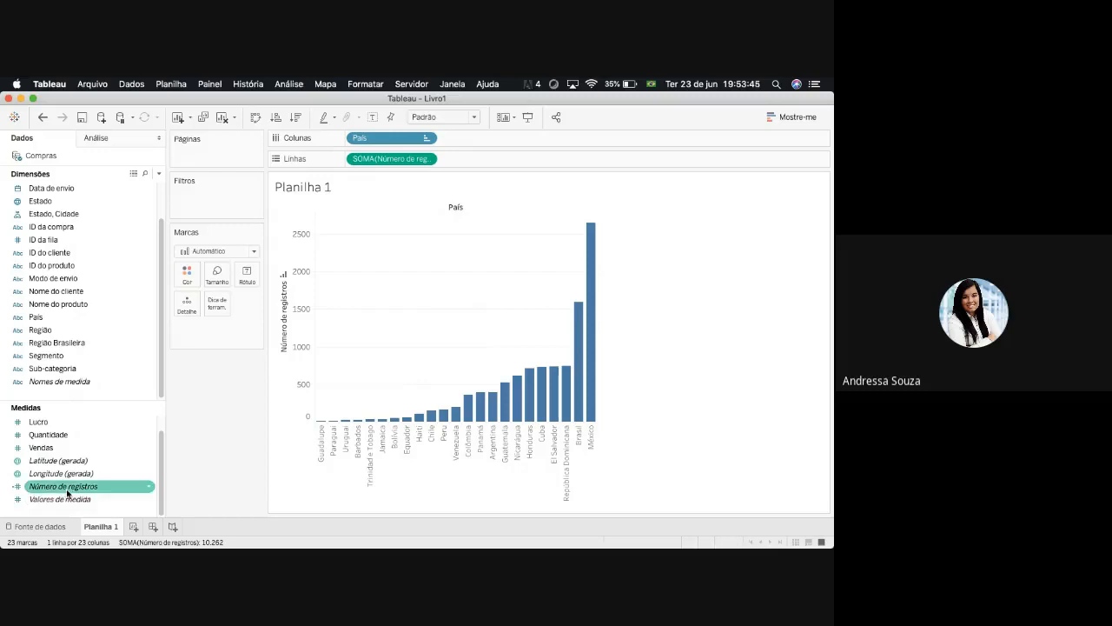
left_click_drag(67, 492, 289, 280)
key("ctrl+Up")
key("ctrl+Up")
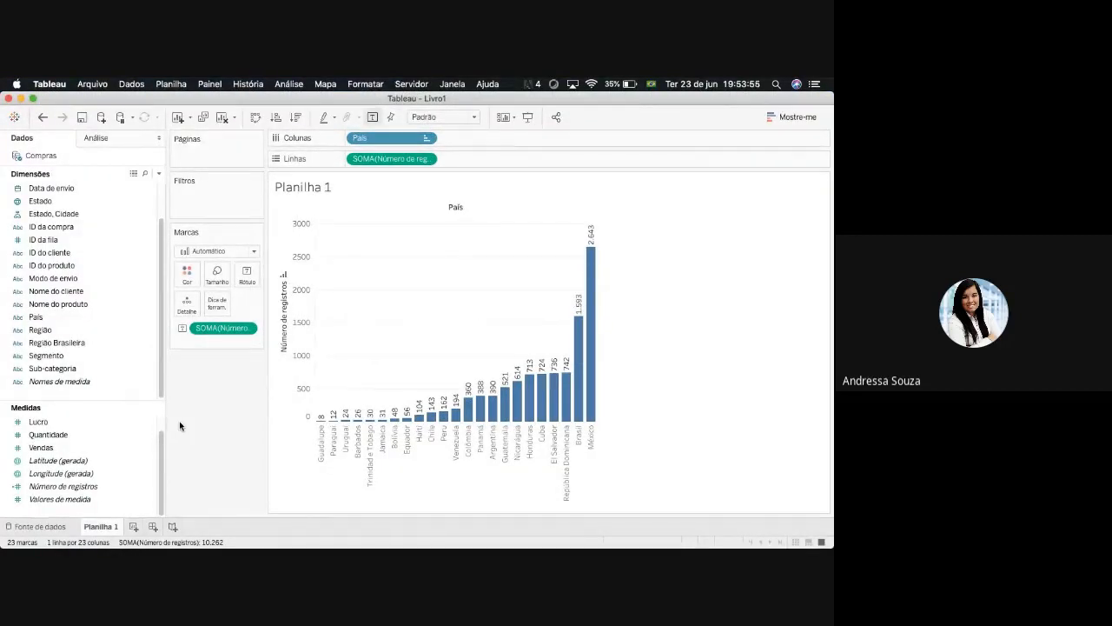
key("super+z")
left_click_drag(60, 486, 256, 279)
mouse_move(439, 418)
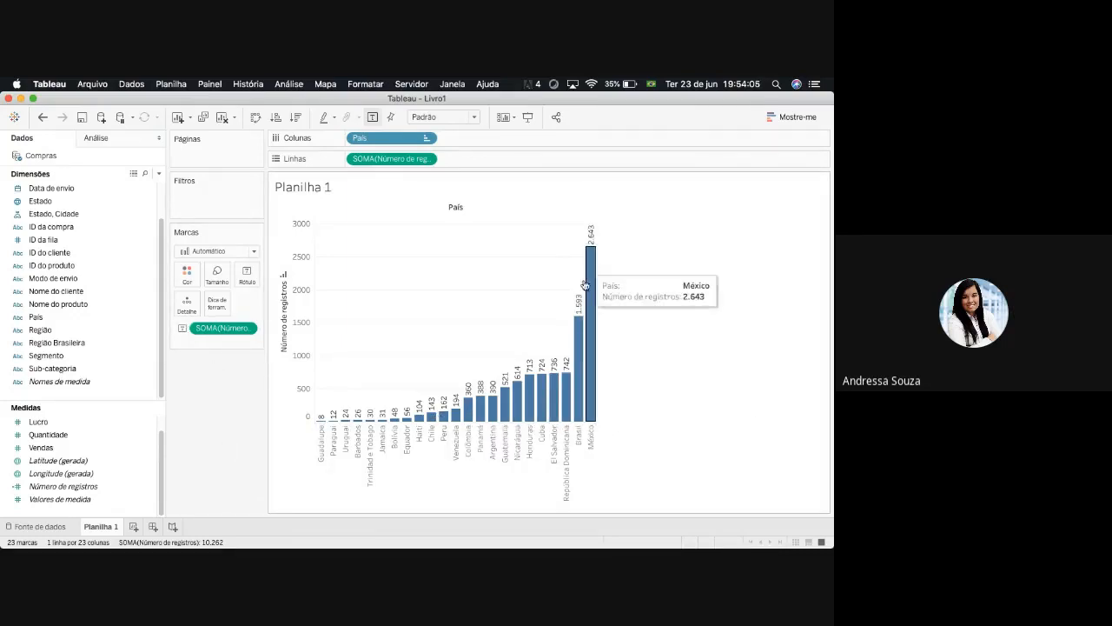
- Edit the bar labels' text, adding the prefix "teste" before <SOMA(Número de registros)>
left_click(247, 275)
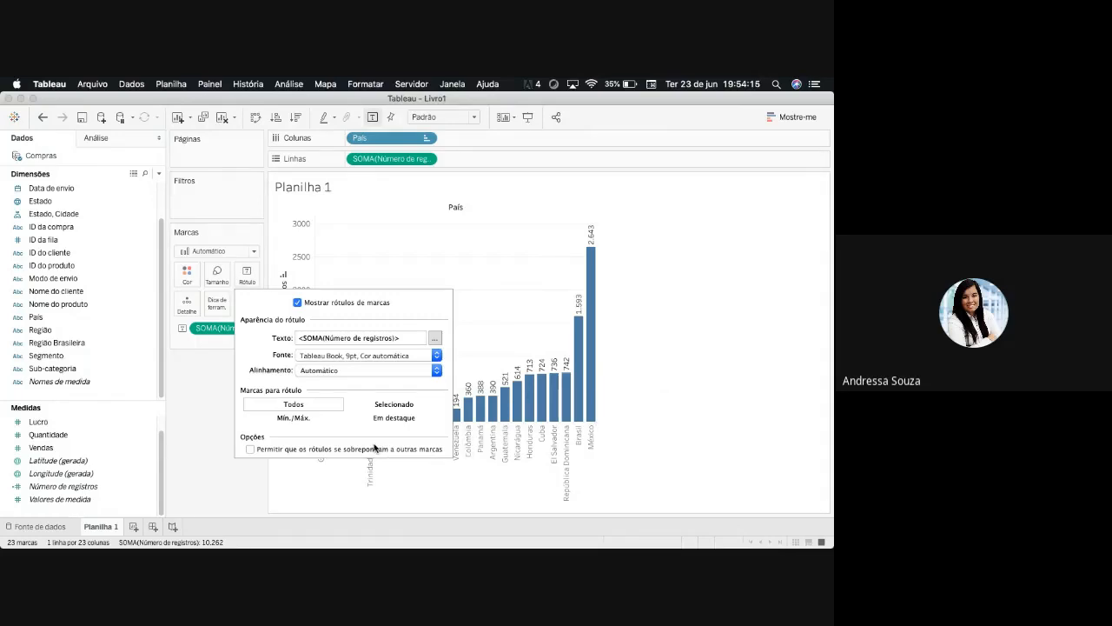
left_click(298, 303)
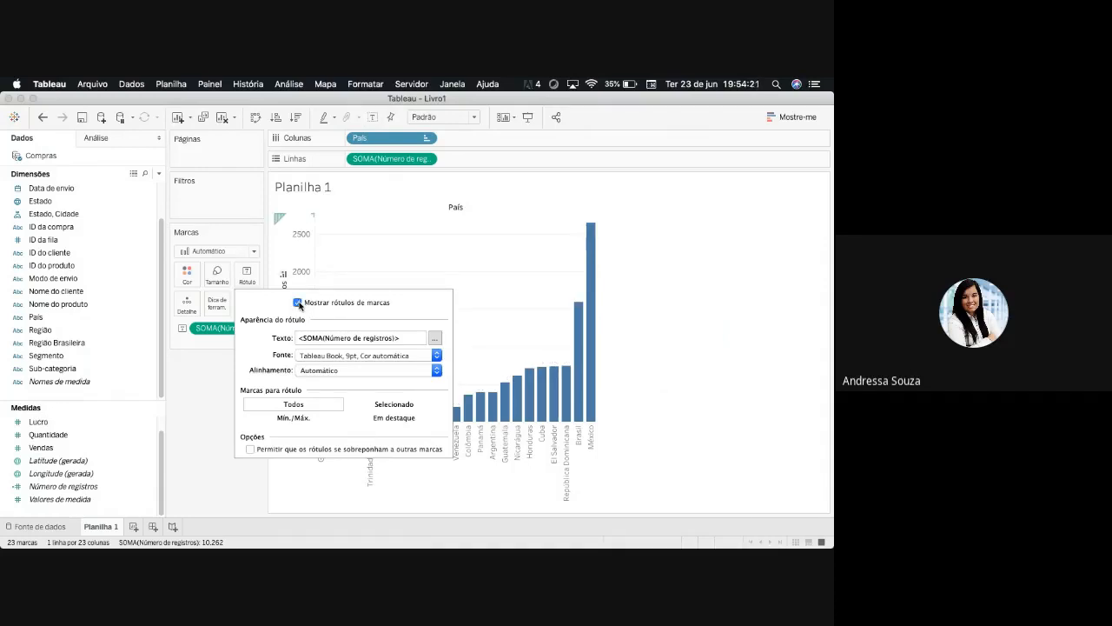
left_click(435, 337)
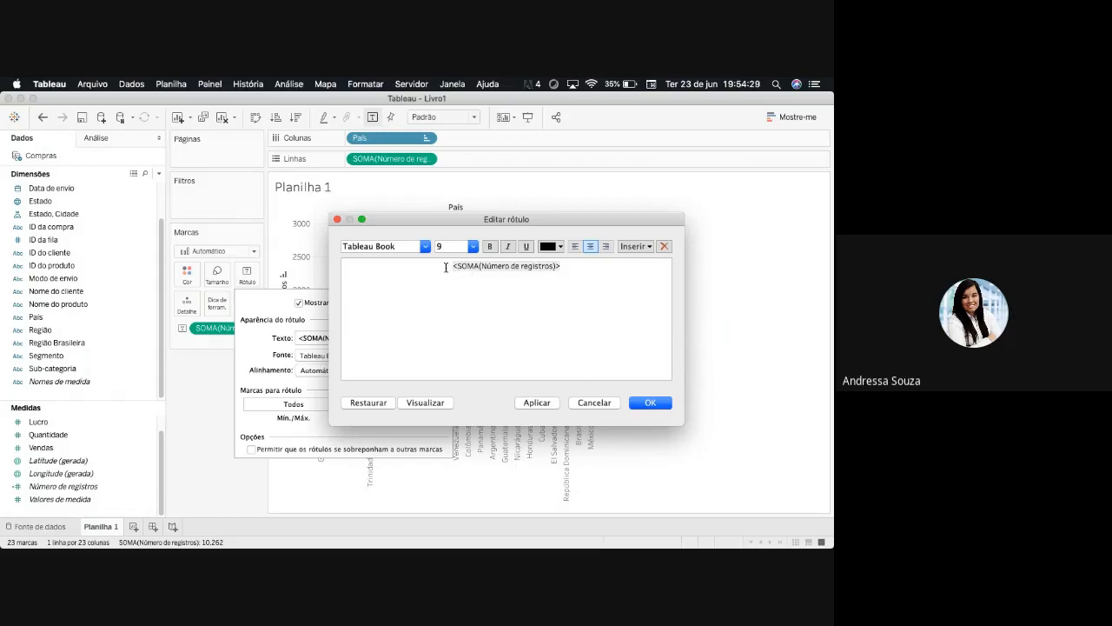
type("teste:")
key("BackSpace")
left_click_drag(530, 225, 281, 313)
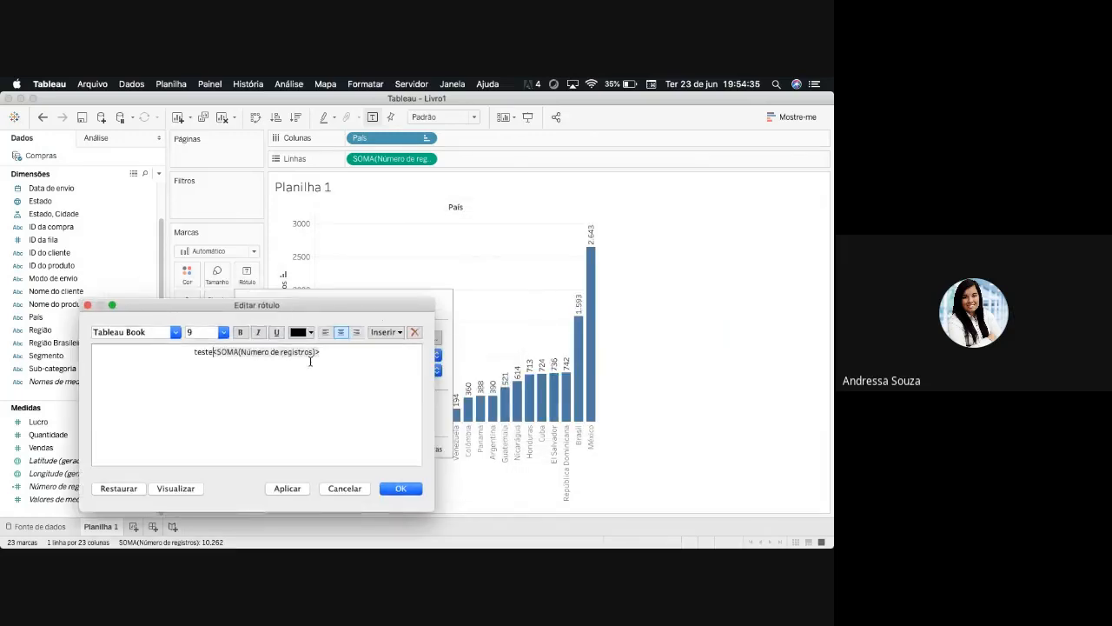
left_click(391, 488)
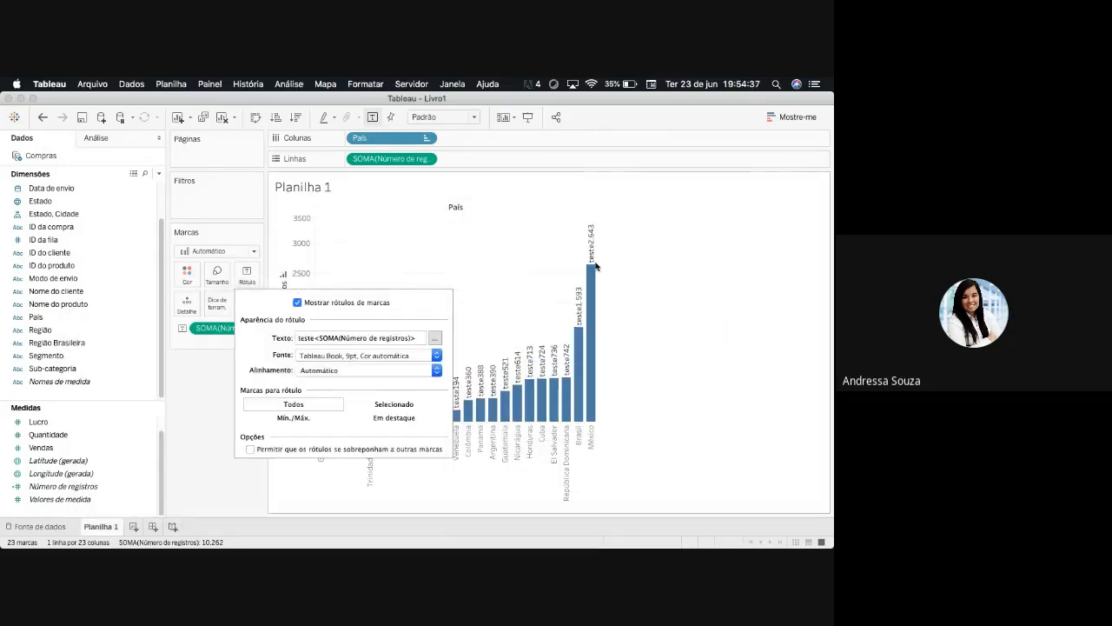
- Replace the "teste" prefix in the label text with "AVG: " before <SOMA(Número de registros)>
left_click(435, 339)
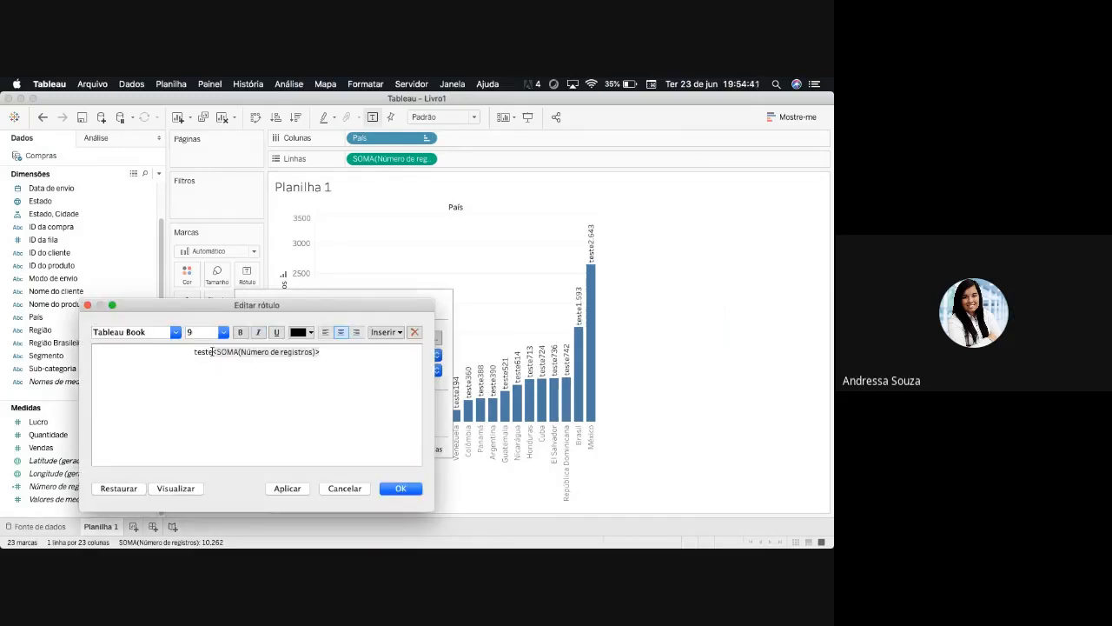
key("BackSpace")
key("BackSpace")
key("BackSpace")
key("BackSpace")
key("BackSpace")
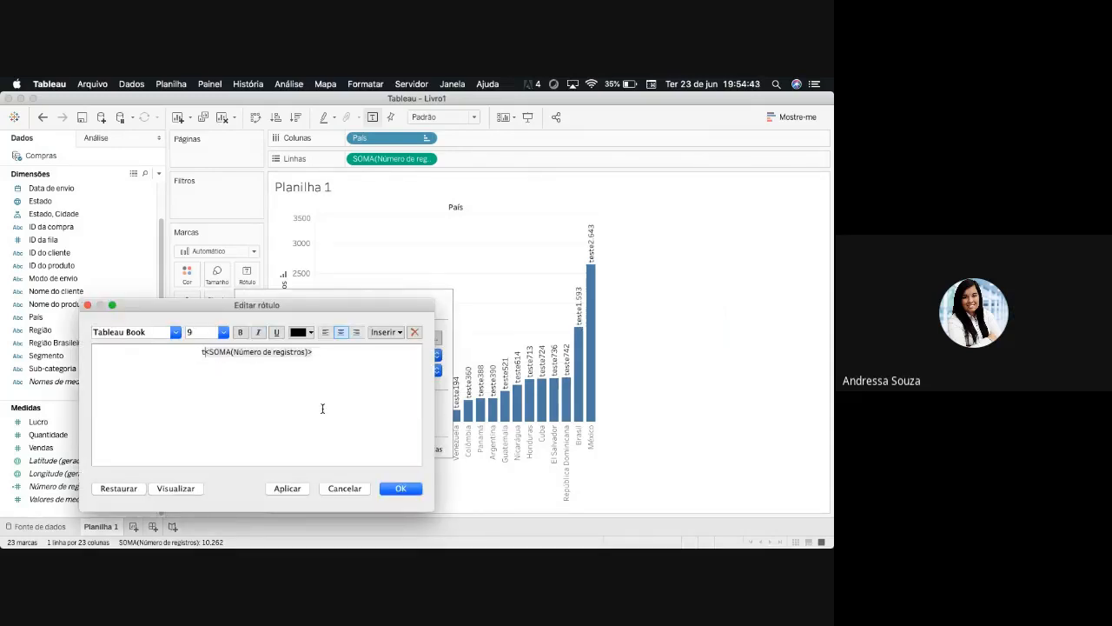
type("AVG")
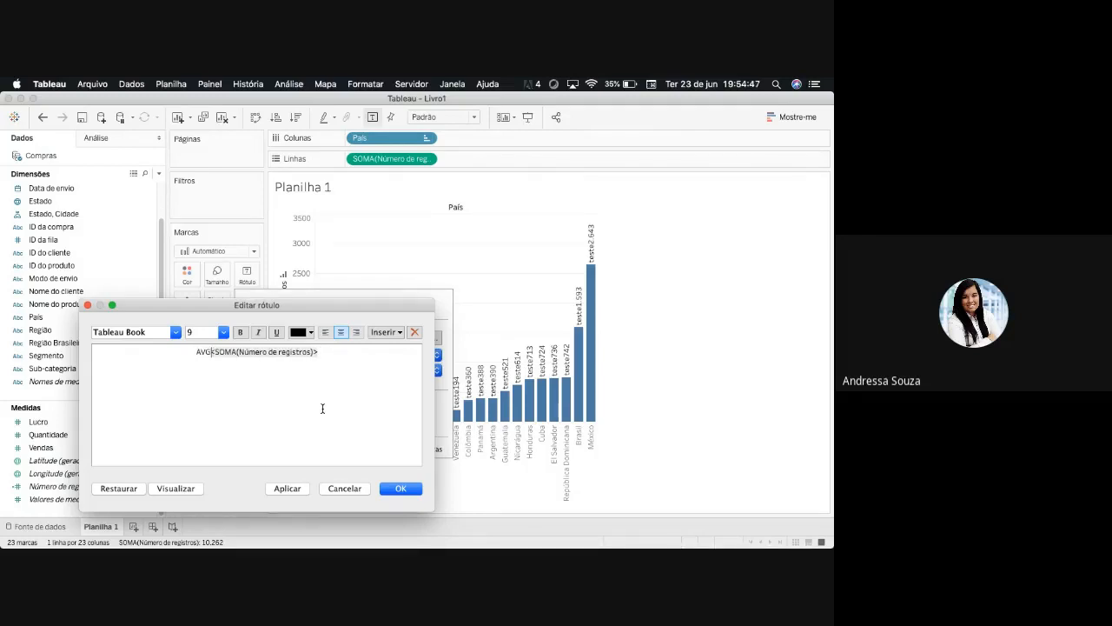
type(":")
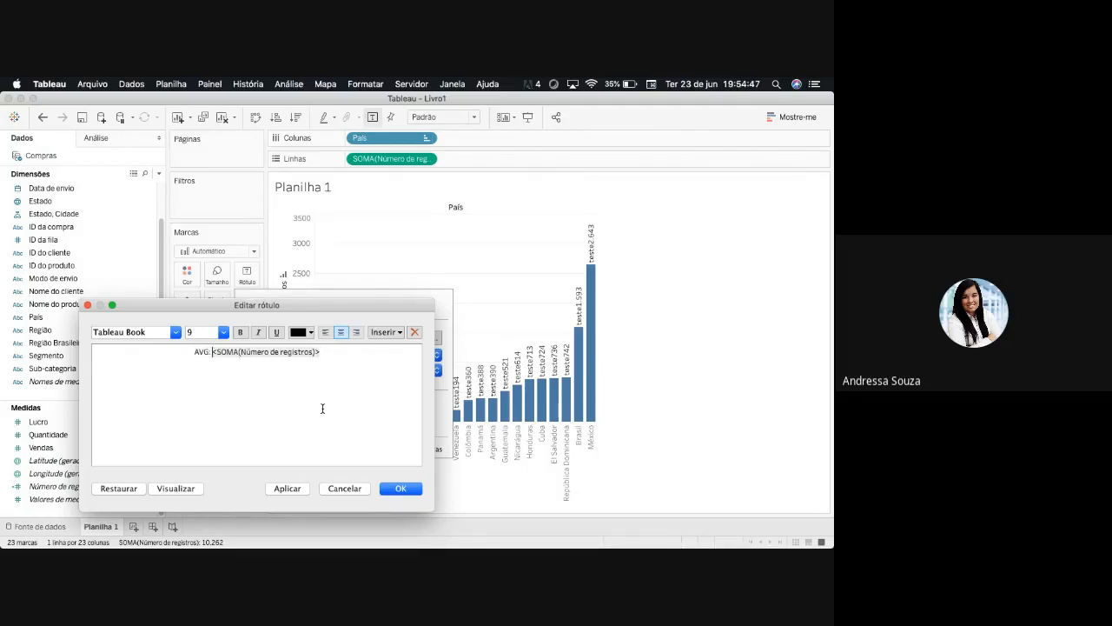
left_click(404, 490)
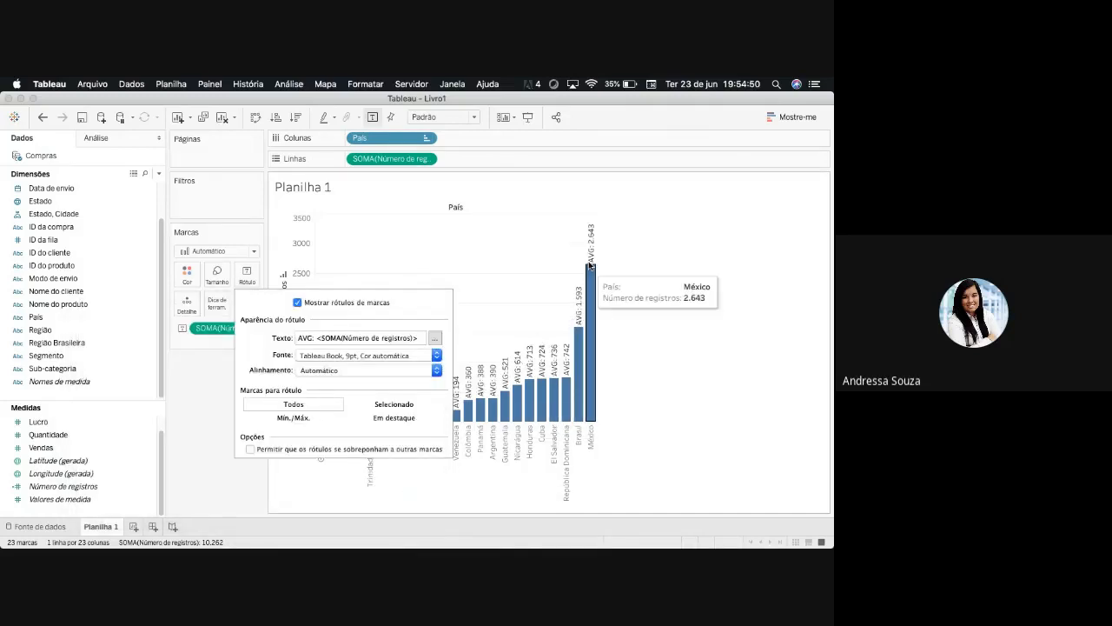
- Remove the "AVG: " prefix so the label text contains only <SOMA(Número de registros)>
left_click(434, 338)
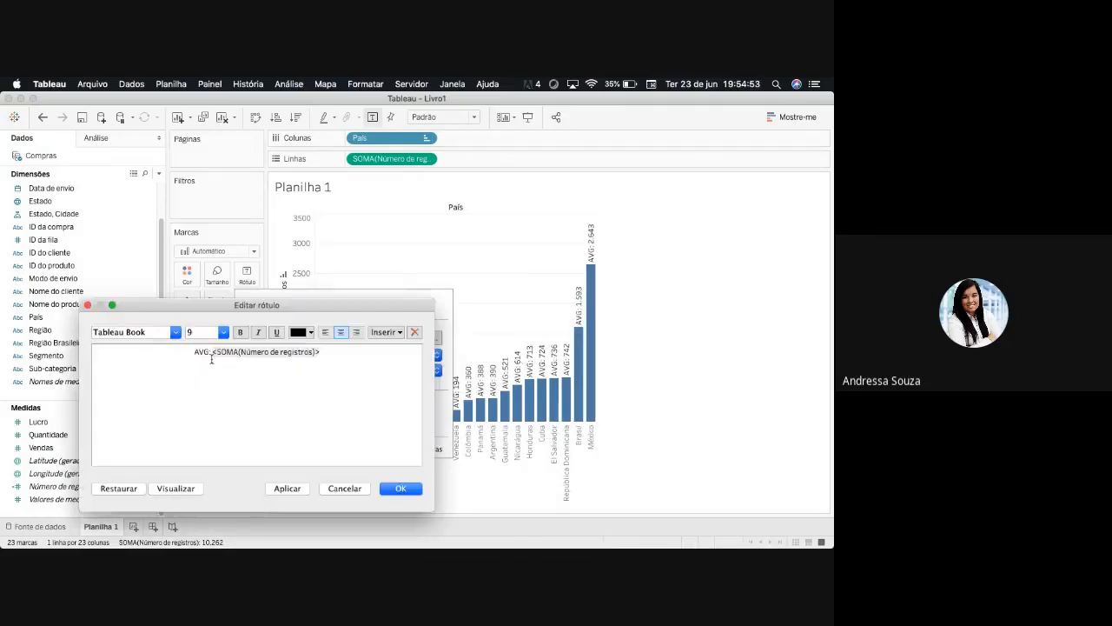
left_click(211, 358)
key("BackSpace")
key("BackSpace")
key("BackSpace")
key("BackSpace")
key("BackSpace")
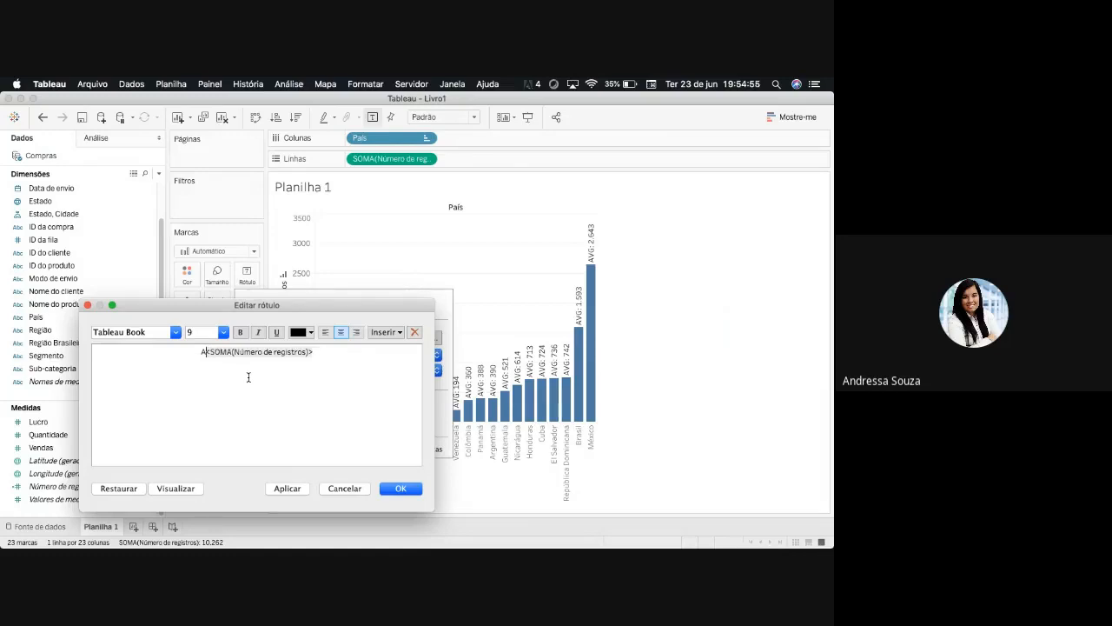
left_click_drag(353, 362, 190, 353)
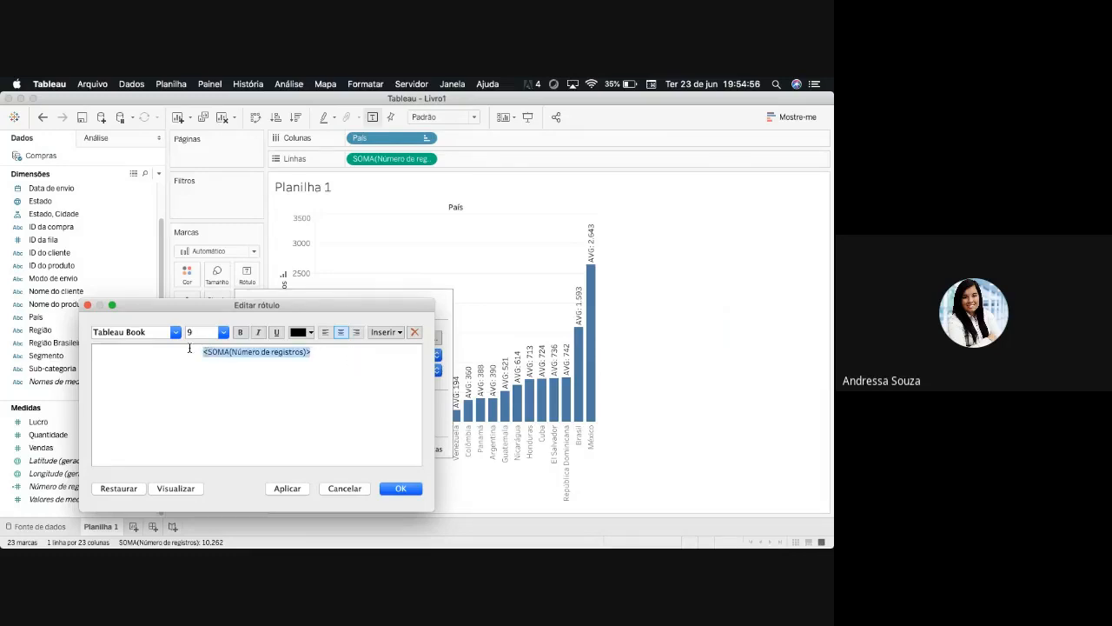
left_click(175, 331)
left_click(179, 337)
left_click(400, 488)
- View the label font options, try the rotated text directions and set the bar labels' direction to horizontal
left_click(437, 356)
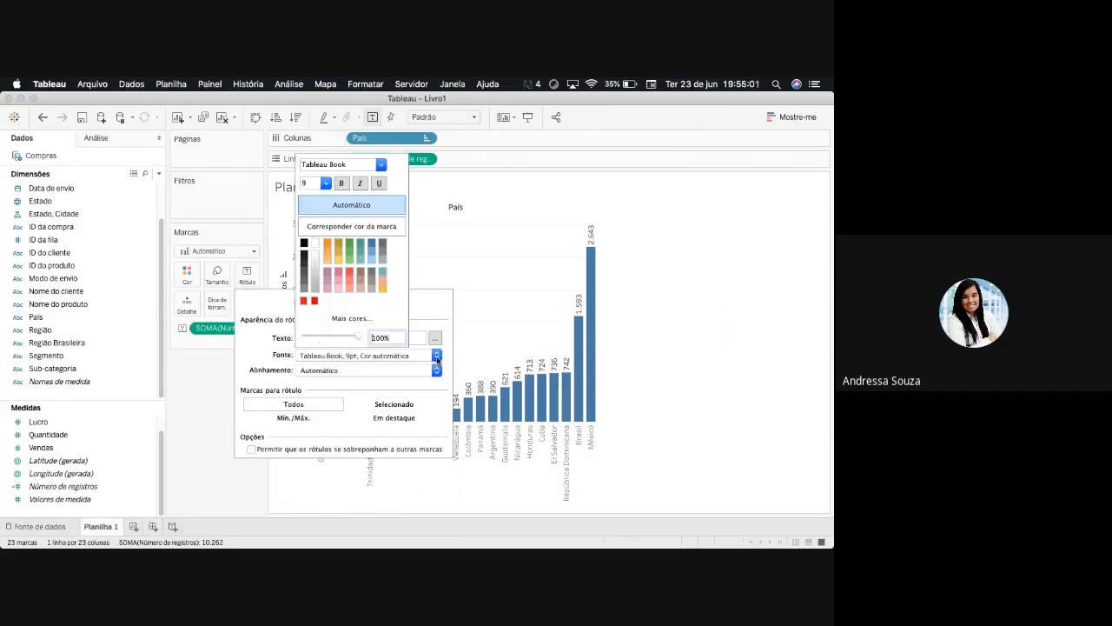
left_click(437, 358)
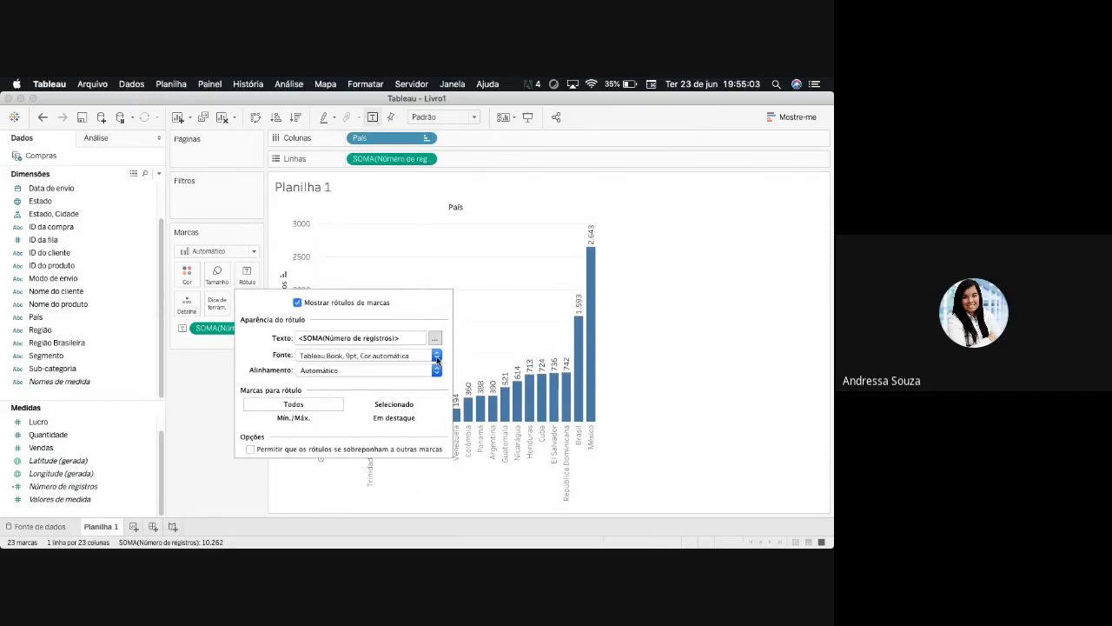
left_click(435, 370)
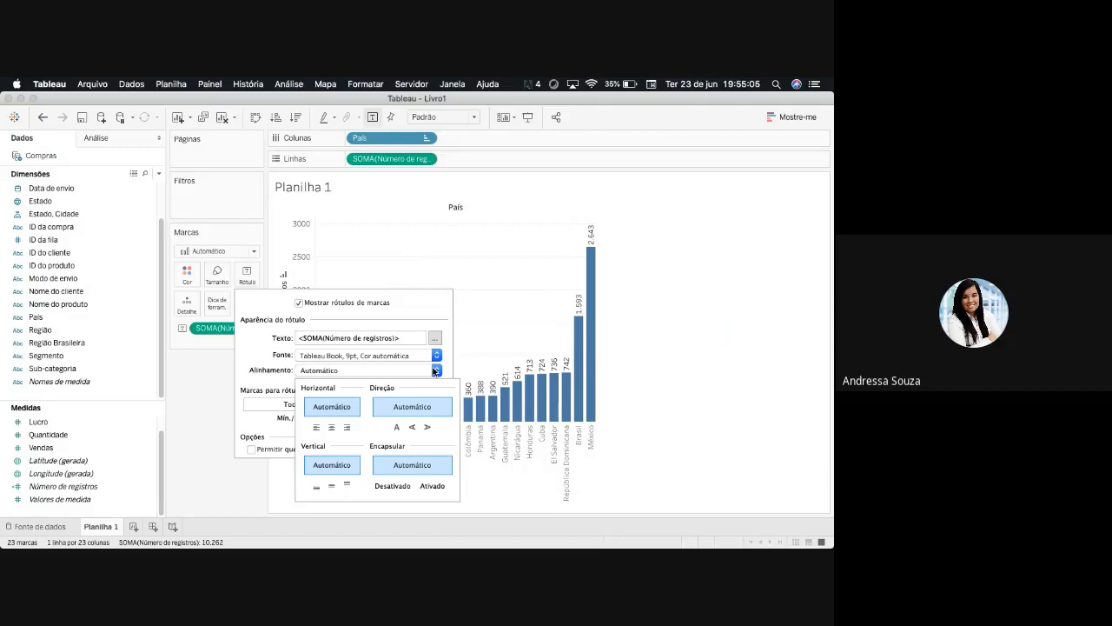
left_click(413, 430)
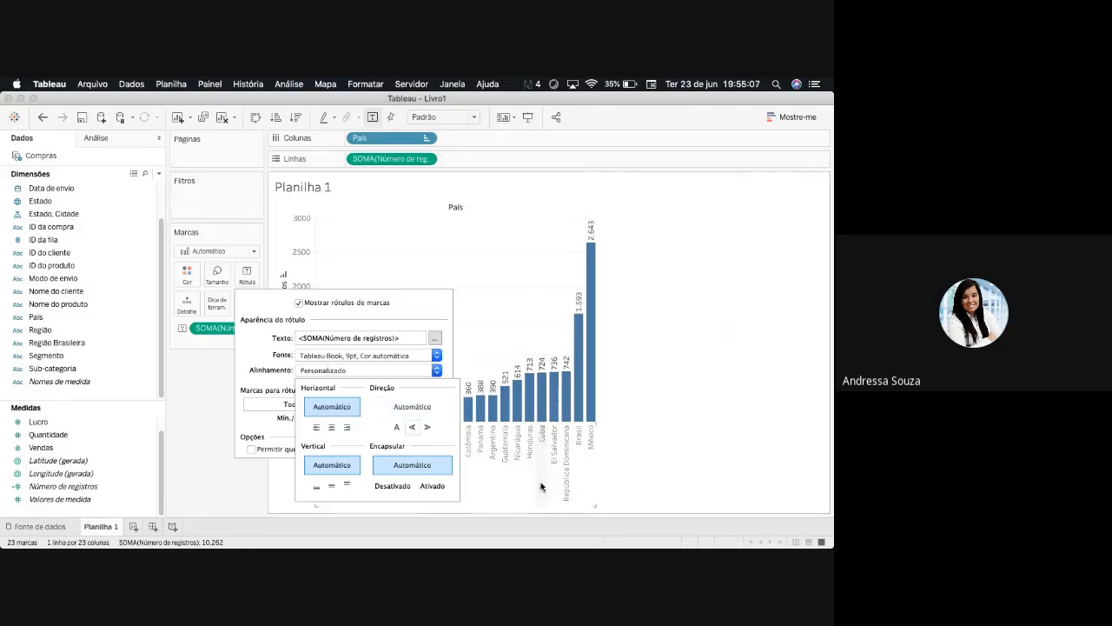
left_click(396, 431)
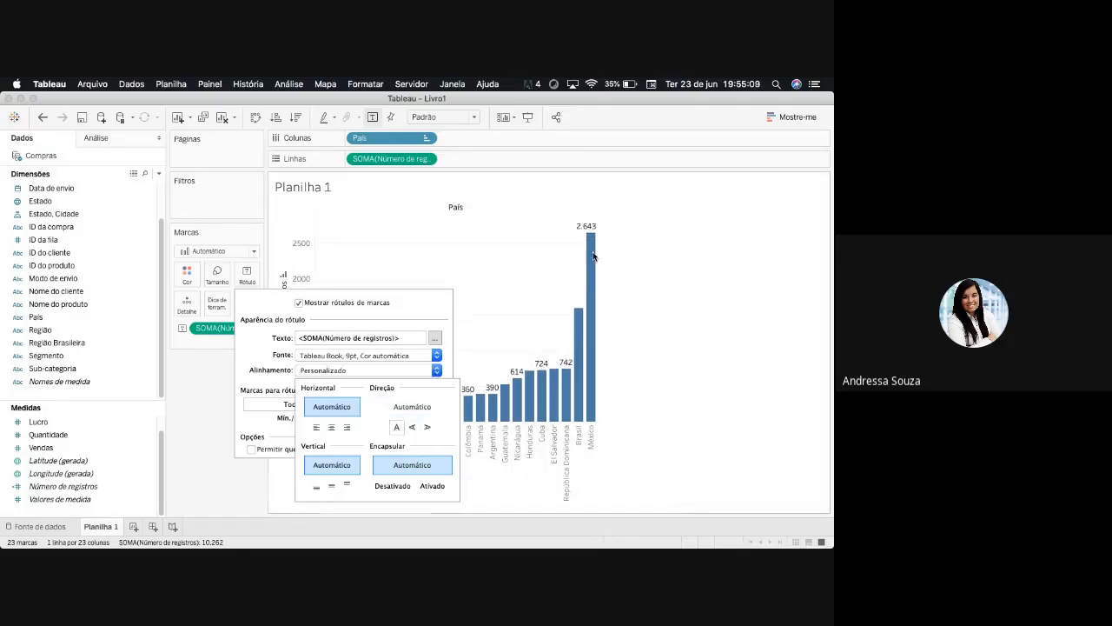
mouse_move(594, 235)
left_click(412, 427)
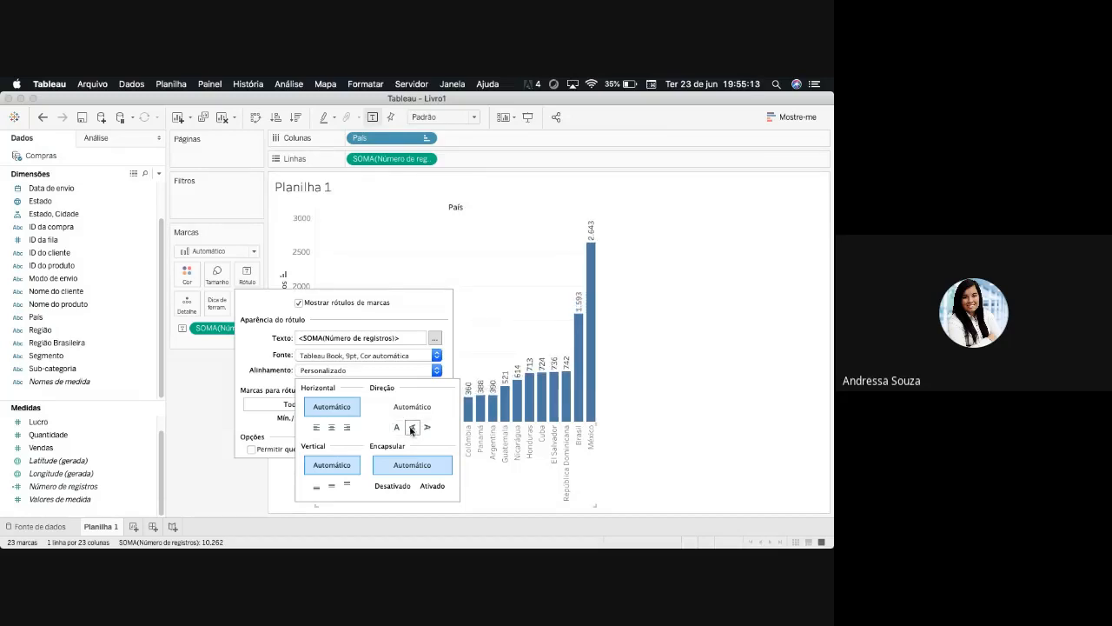
left_click(398, 426)
left_click(426, 427)
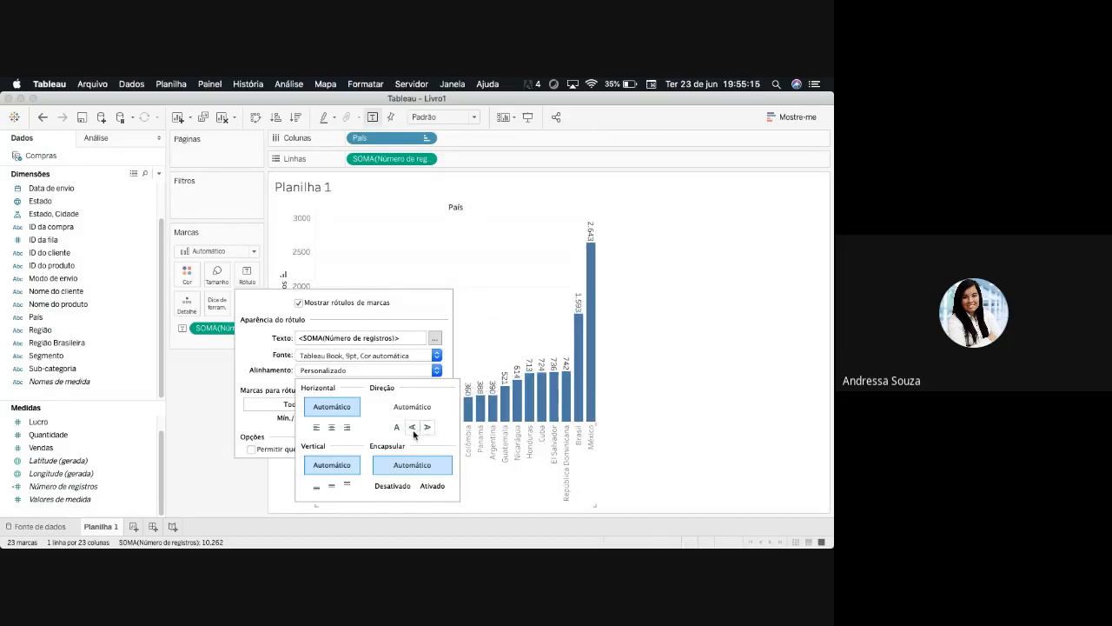
left_click(413, 429)
left_click(397, 427)
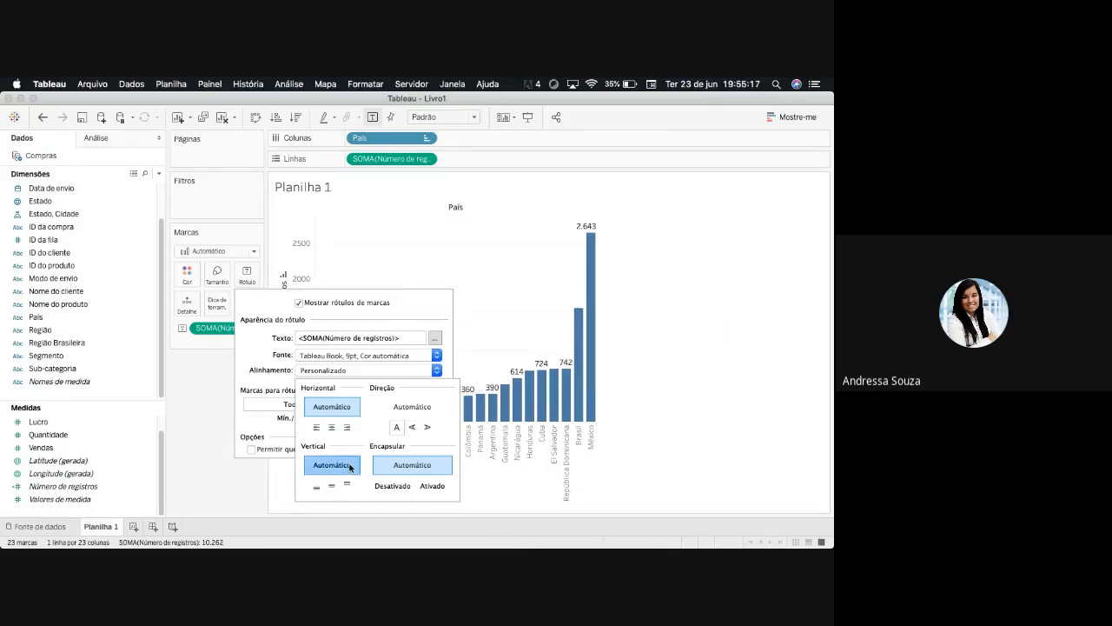
- Try the label alignment options and align the bar labels left horizontally and top vertically
left_click(331, 427)
left_click(348, 428)
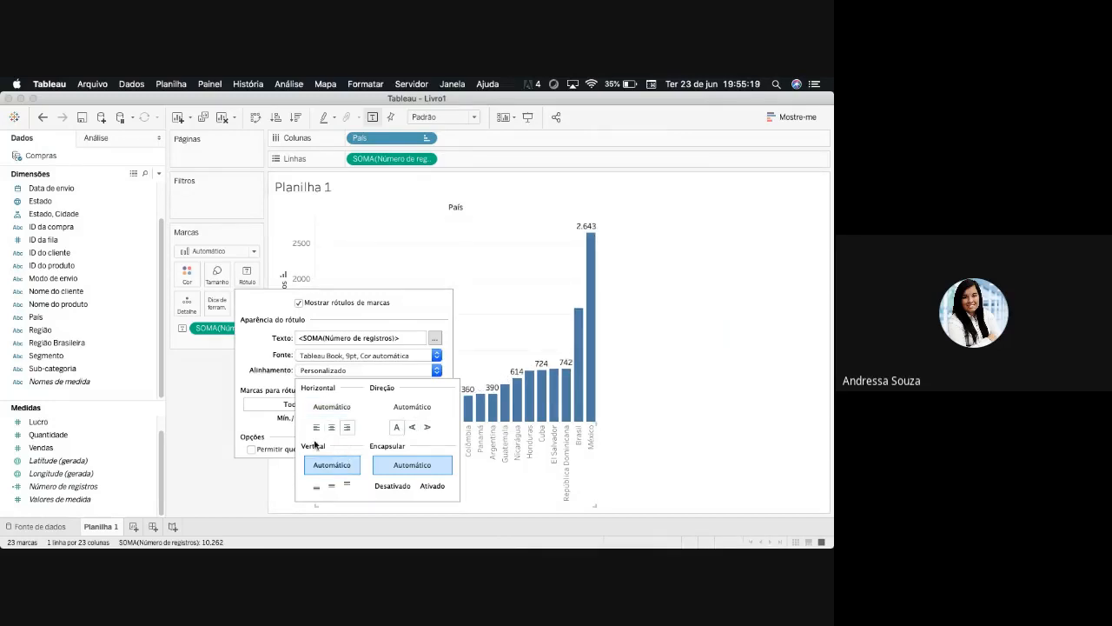
left_click(316, 428)
left_click(347, 485)
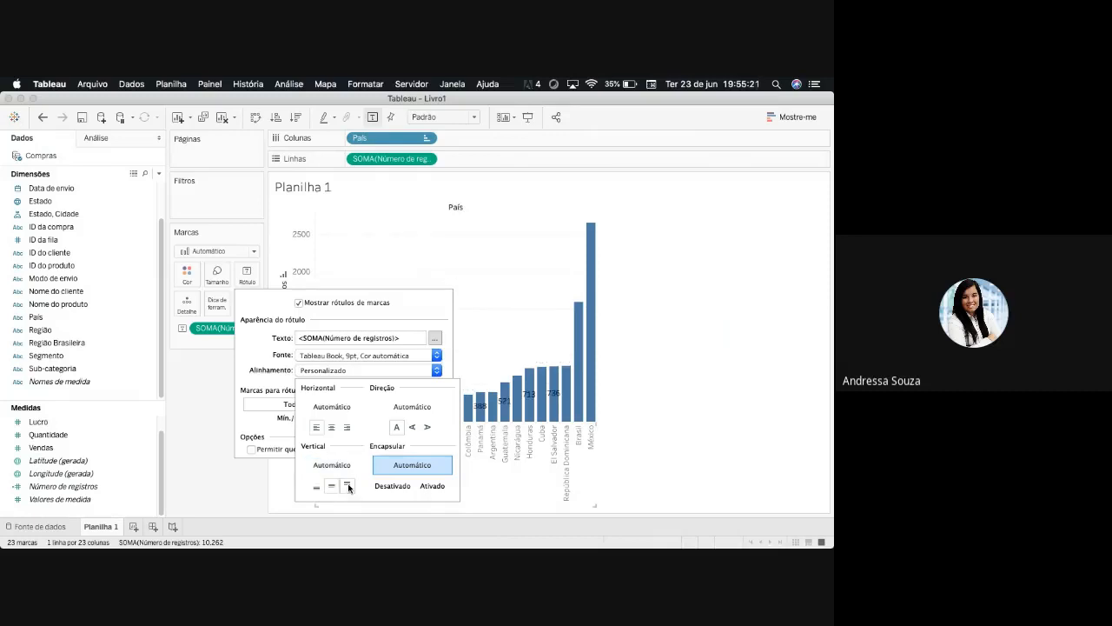
left_click(318, 486)
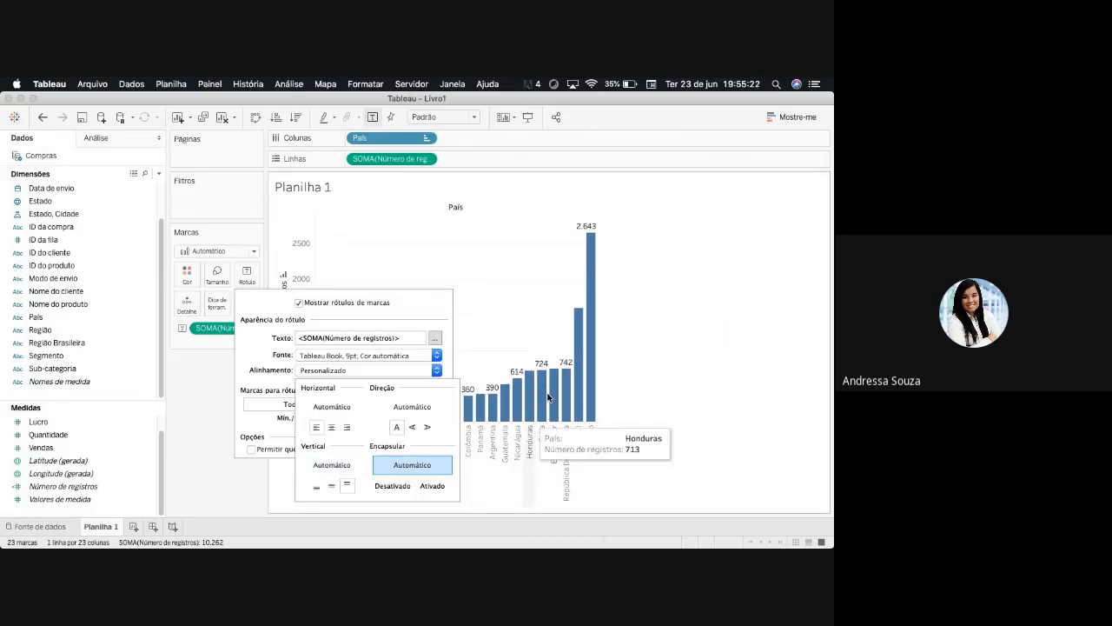
- Try the bottom, middle and top vertical alignments and the text wrap options on the bar labels
left_click(318, 485)
left_click(348, 485)
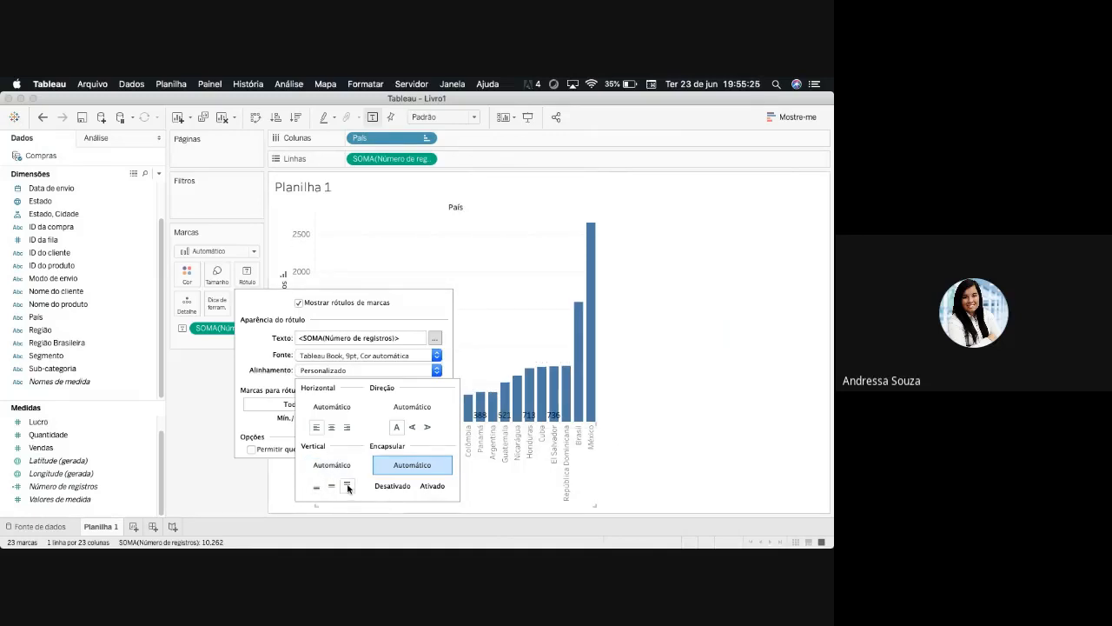
left_click(332, 487)
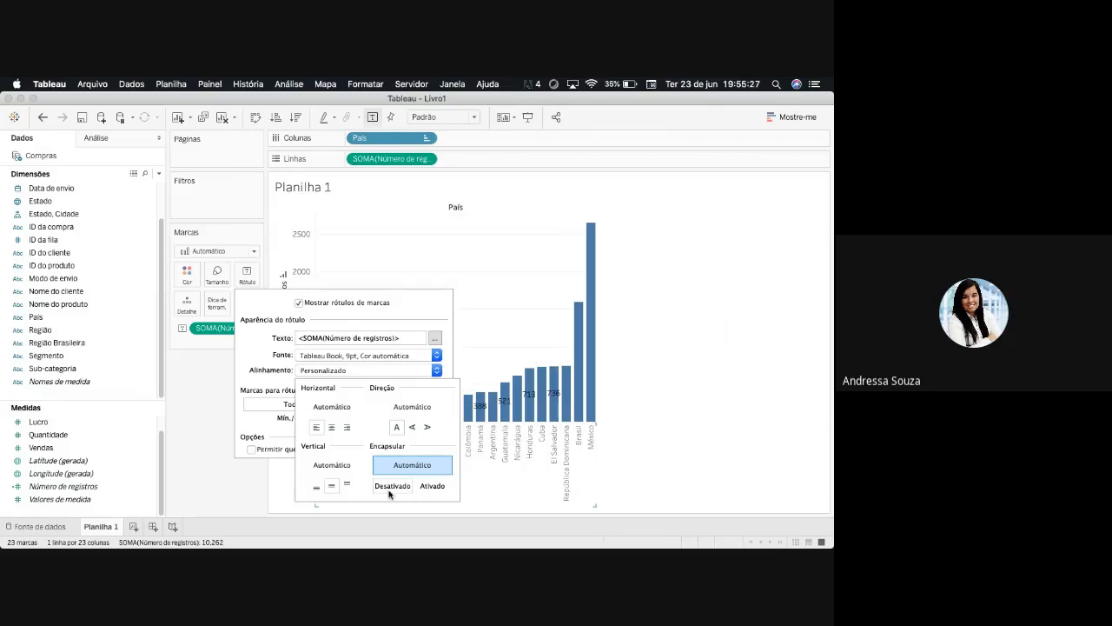
left_click(348, 484)
left_click(316, 485)
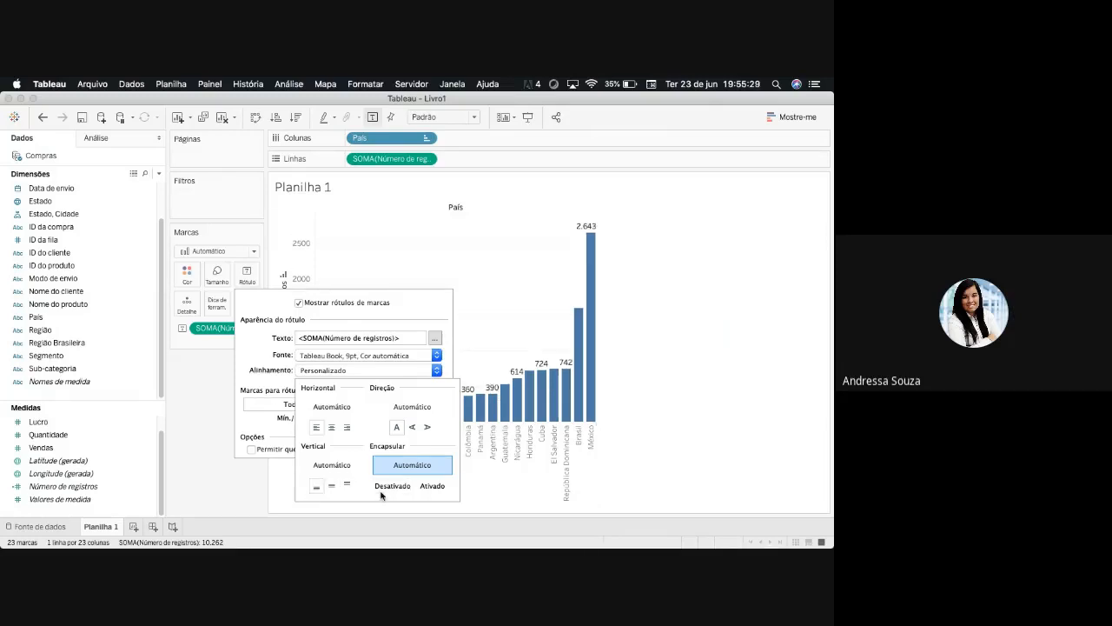
left_click(432, 485)
left_click(406, 465)
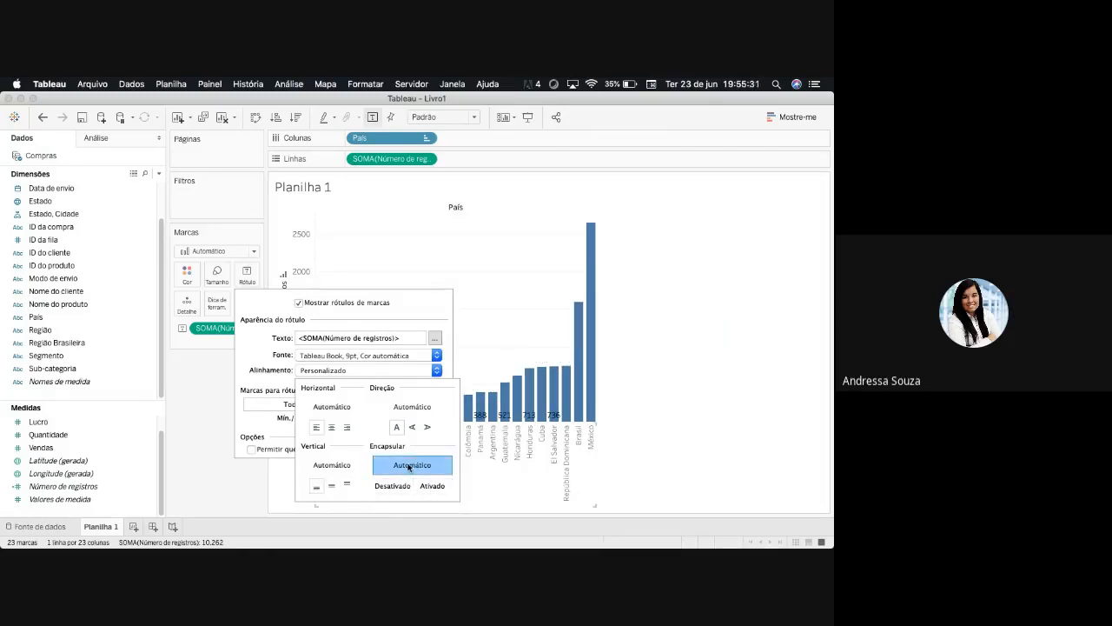
left_click(341, 486)
left_click(331, 487)
left_click(321, 488)
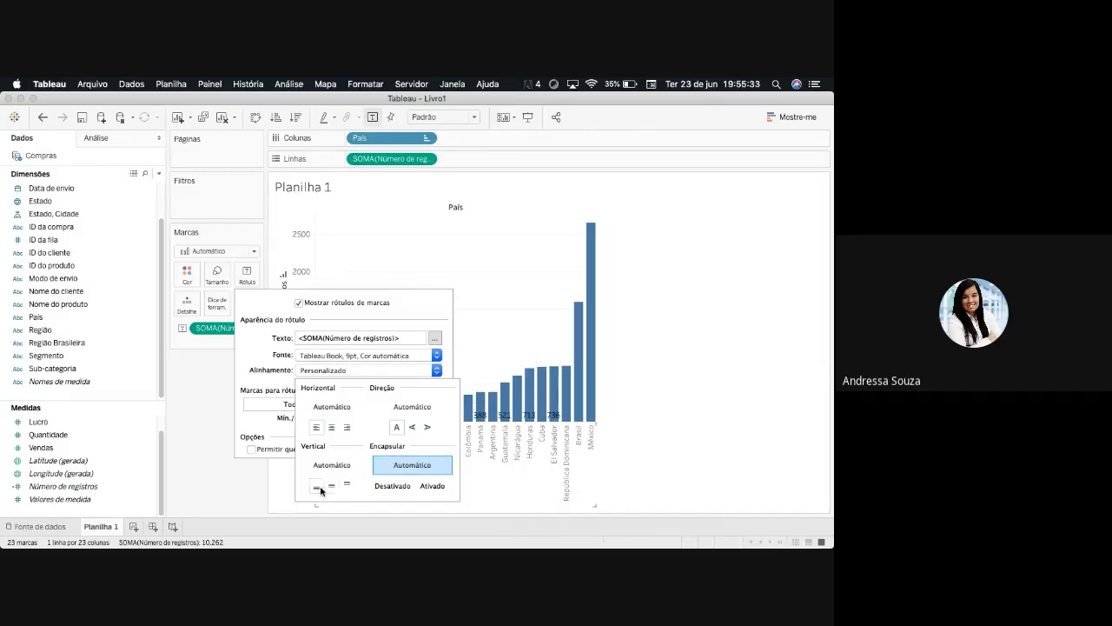
left_click(337, 463)
left_click(331, 486)
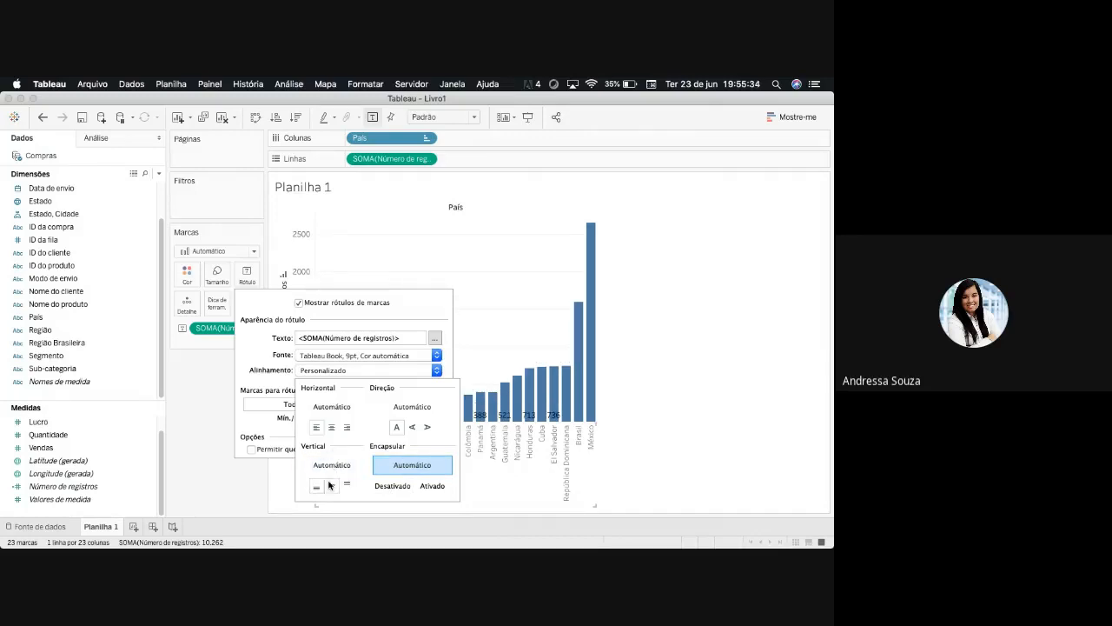
- Rotate the bar labels to read upward, centred horizontally and aligned to the top vertically
left_click(333, 428)
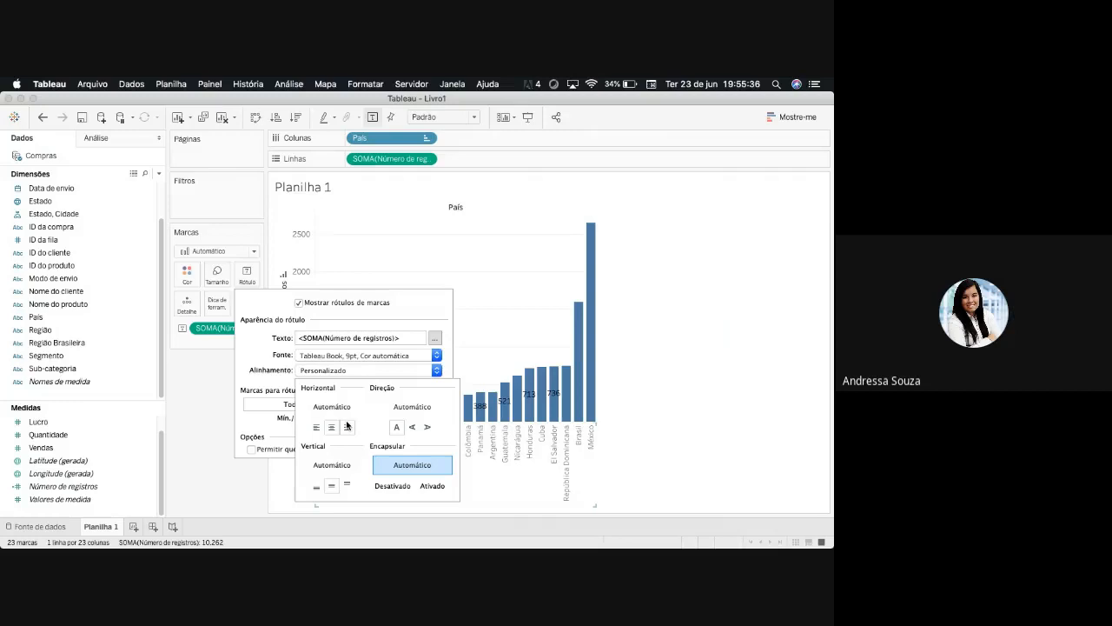
left_click(318, 427)
left_click(413, 429)
left_click(347, 486)
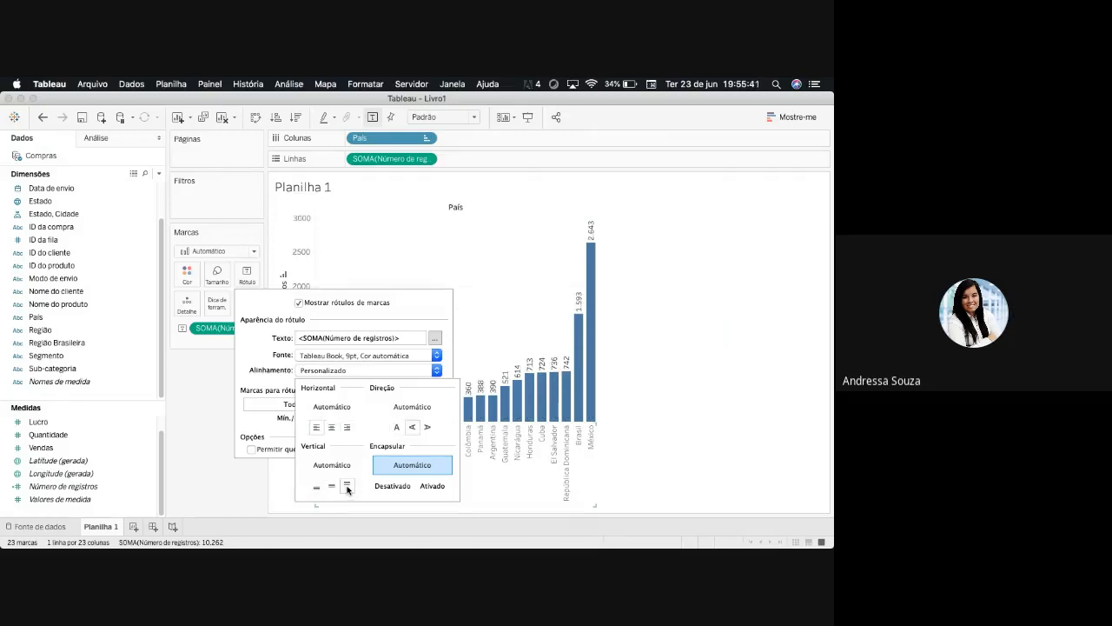
left_click(331, 427)
left_click(253, 366)
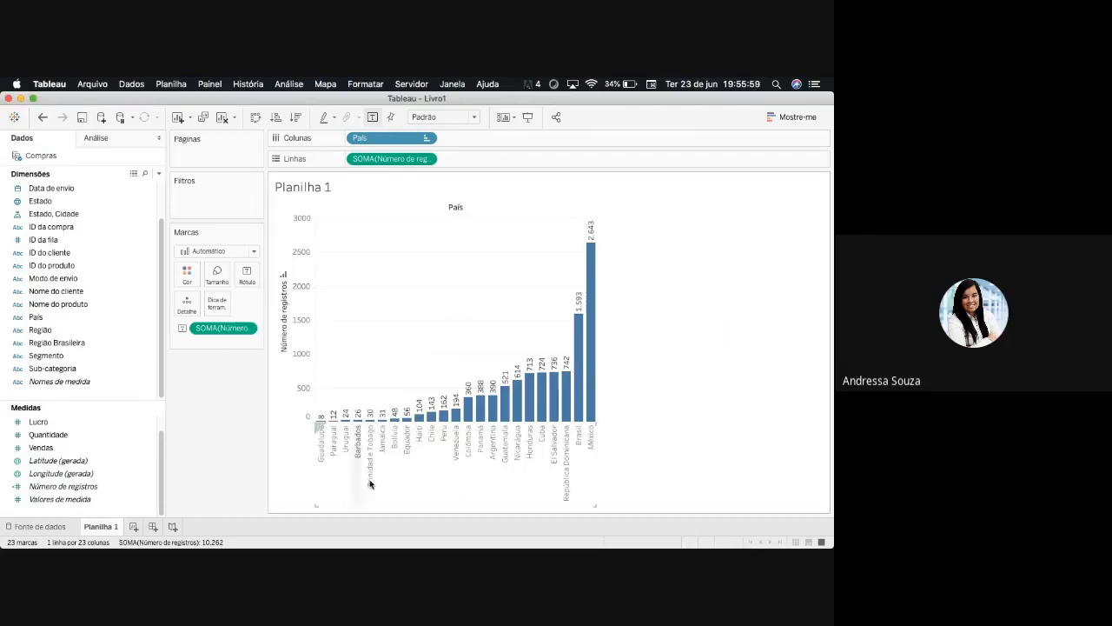
- Limit the bar labels to the minimum and maximum marks and review the label scope options
left_click(249, 278)
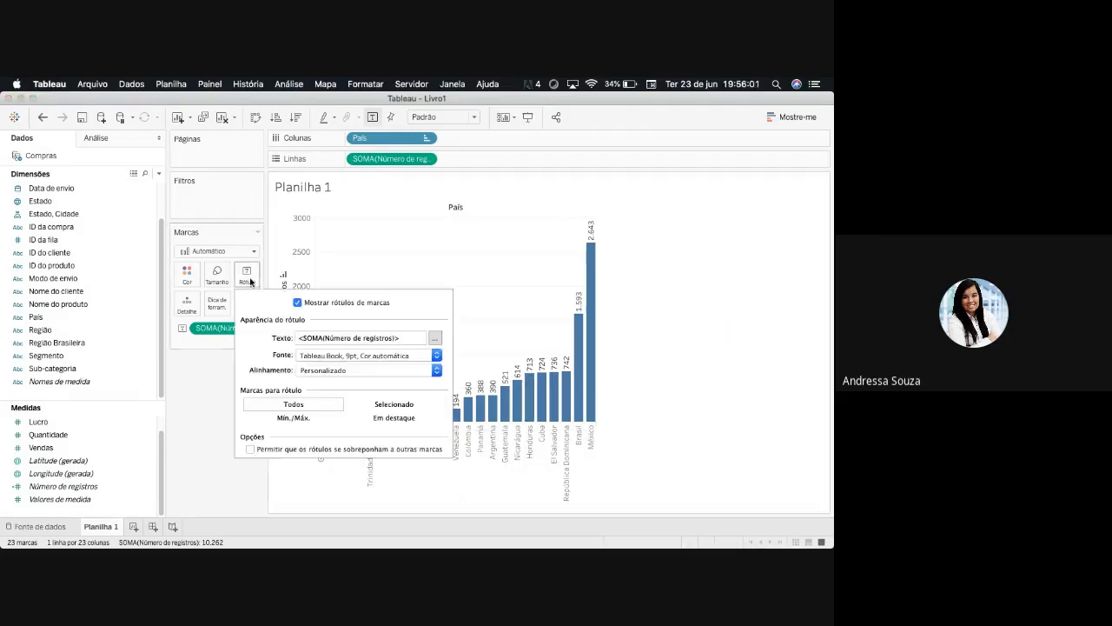
left_click(293, 417)
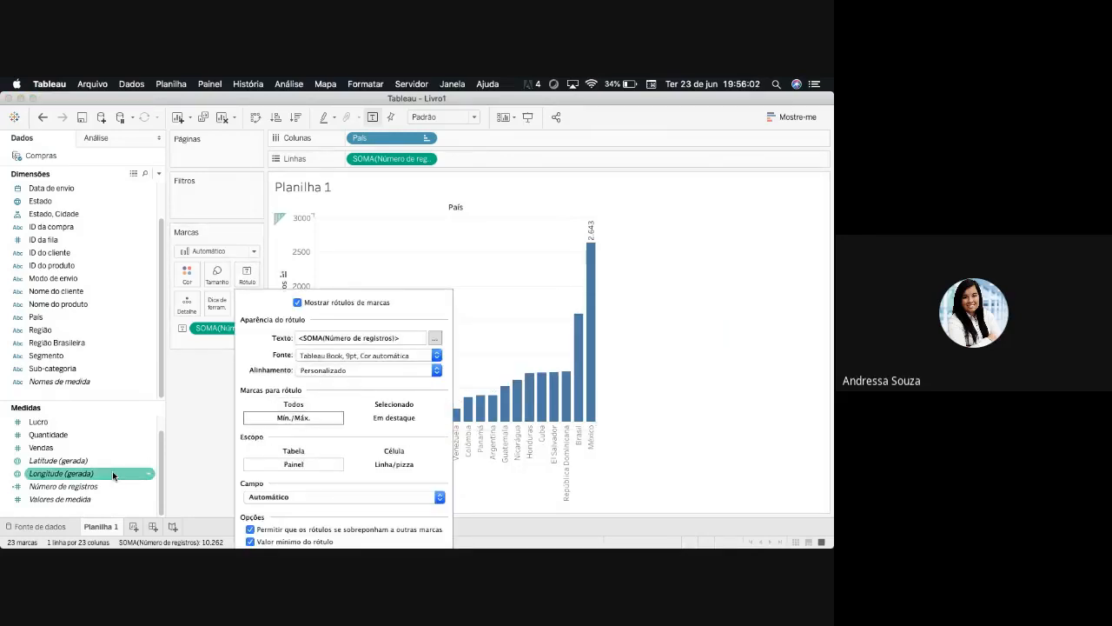
mouse_move(593, 231)
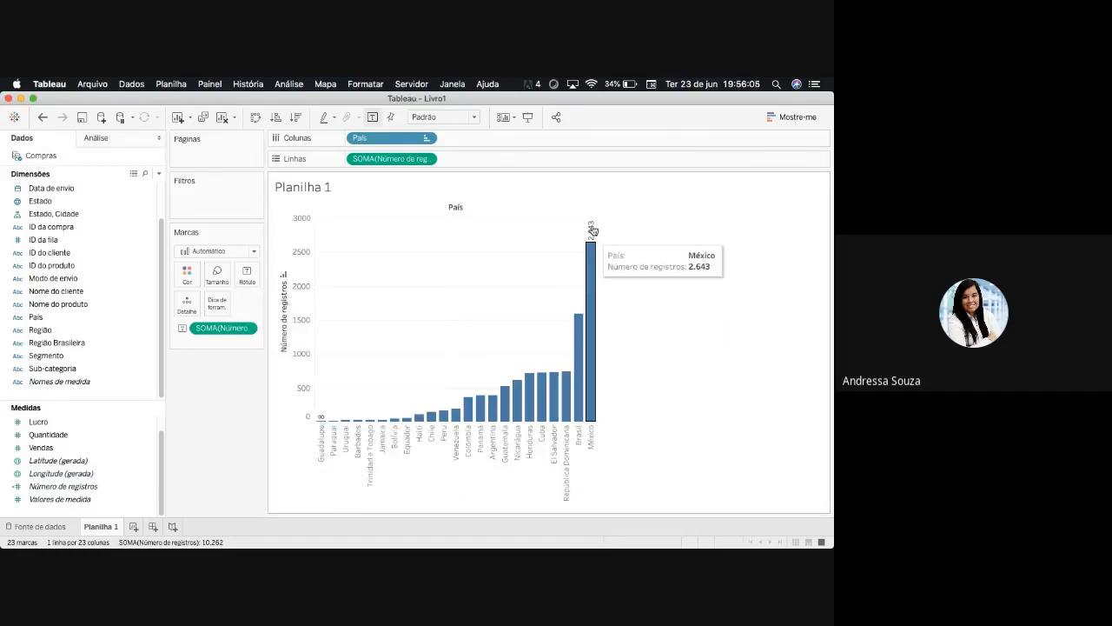
left_click(247, 275)
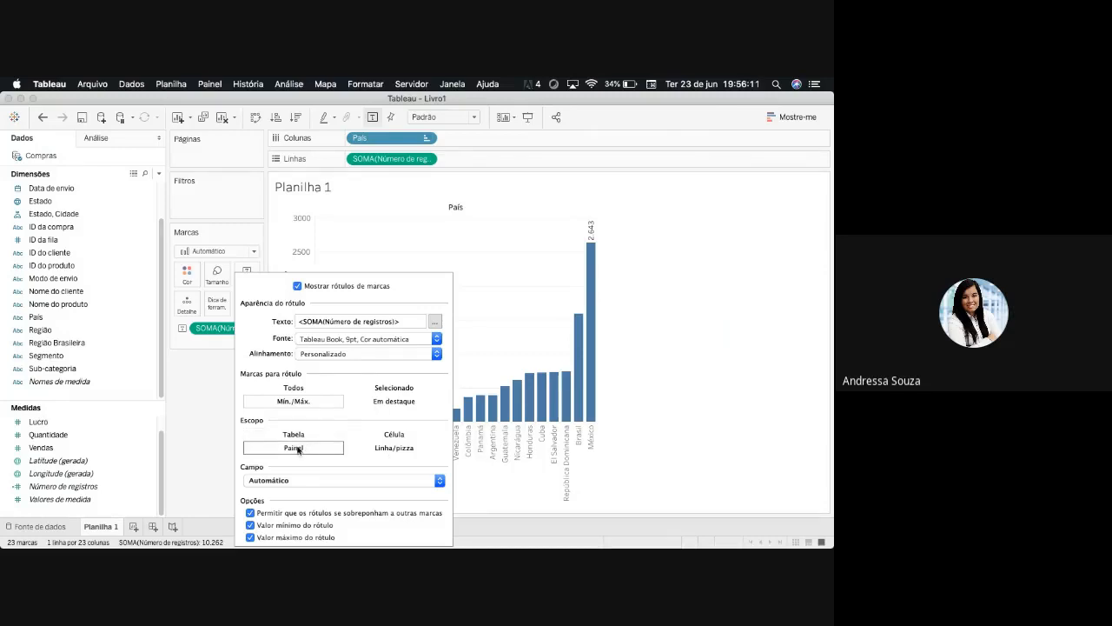
left_click(205, 441)
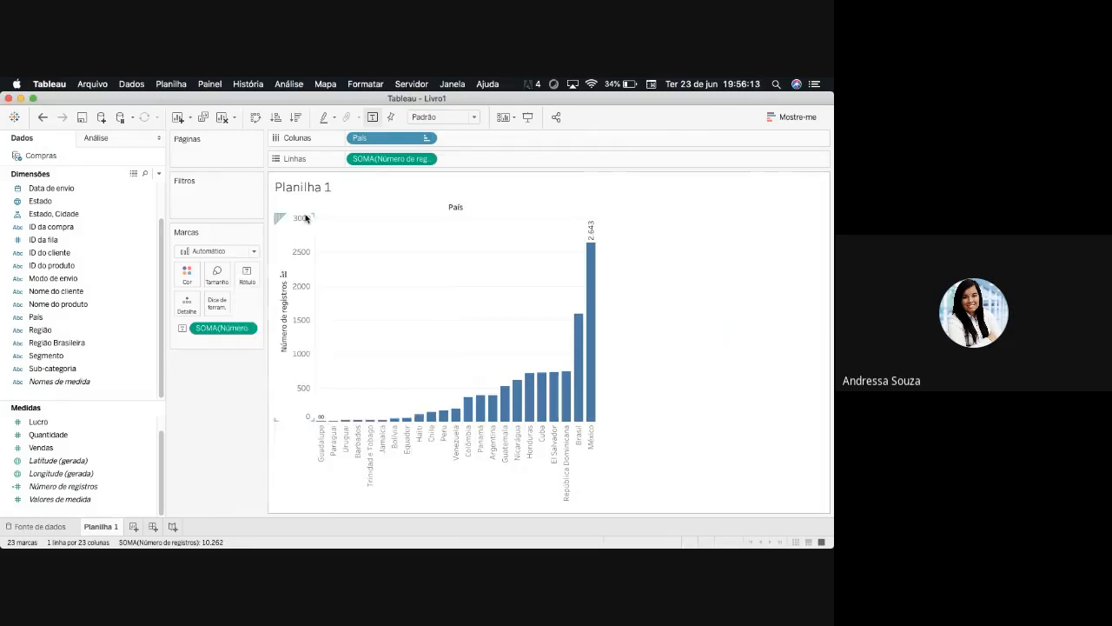
- Try the Célula and Tabela scopes for the minimum/maximum labels and set the scope back to Painel
left_click(248, 275)
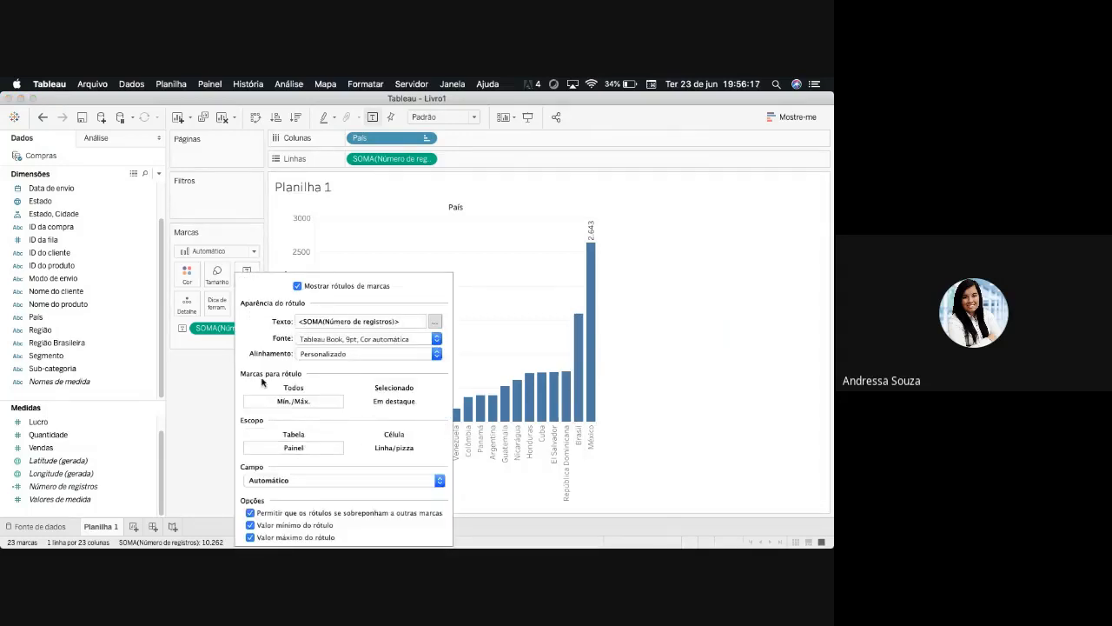
left_click(392, 433)
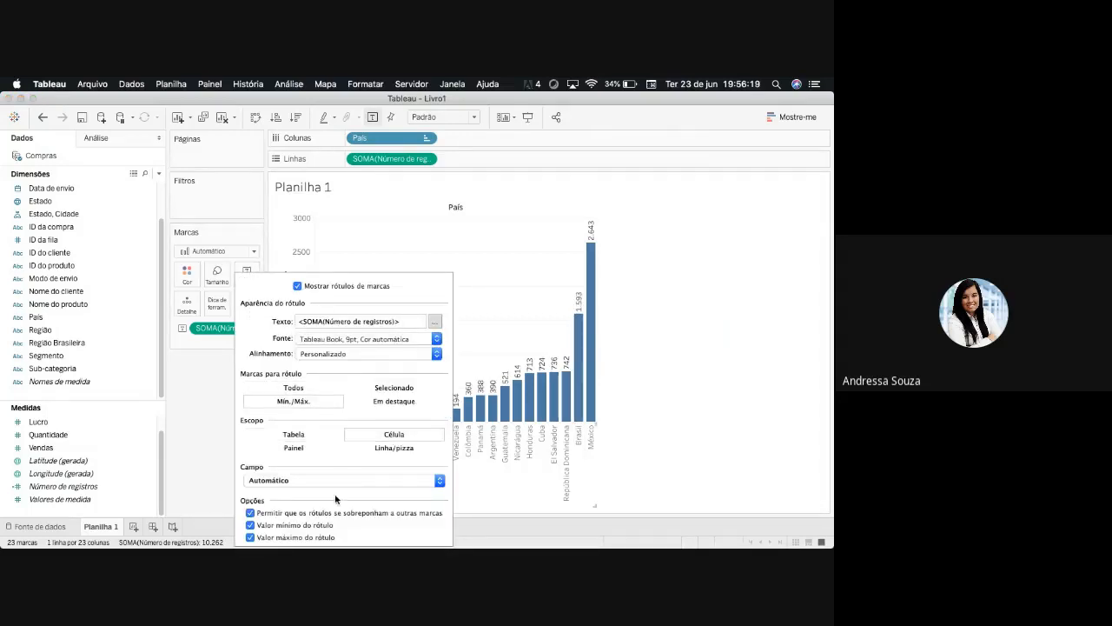
left_click(706, 447)
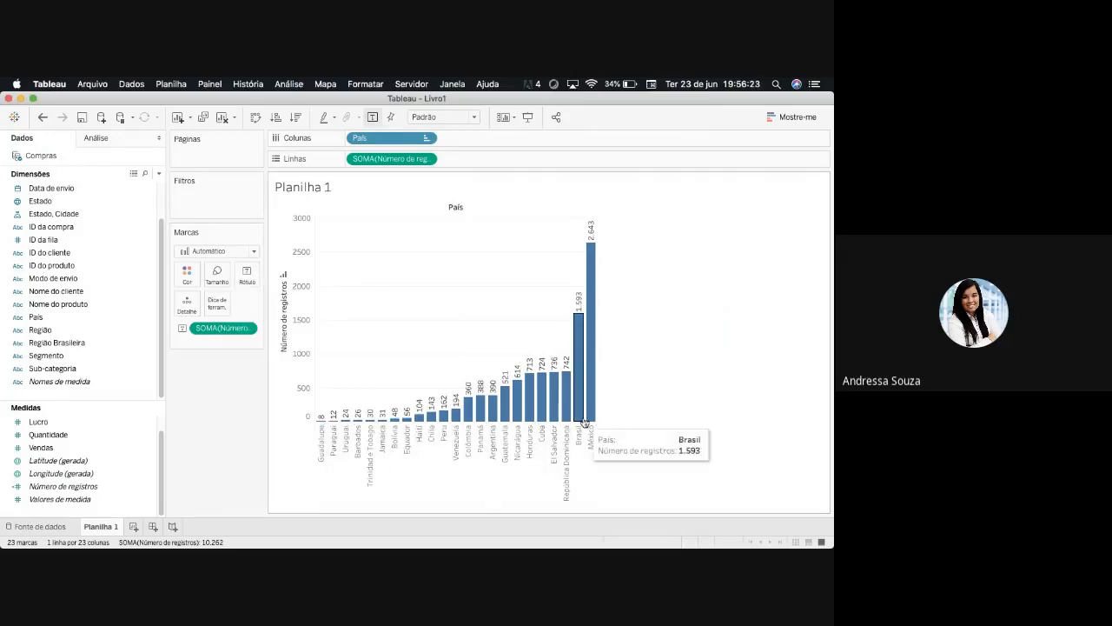
left_click(246, 276)
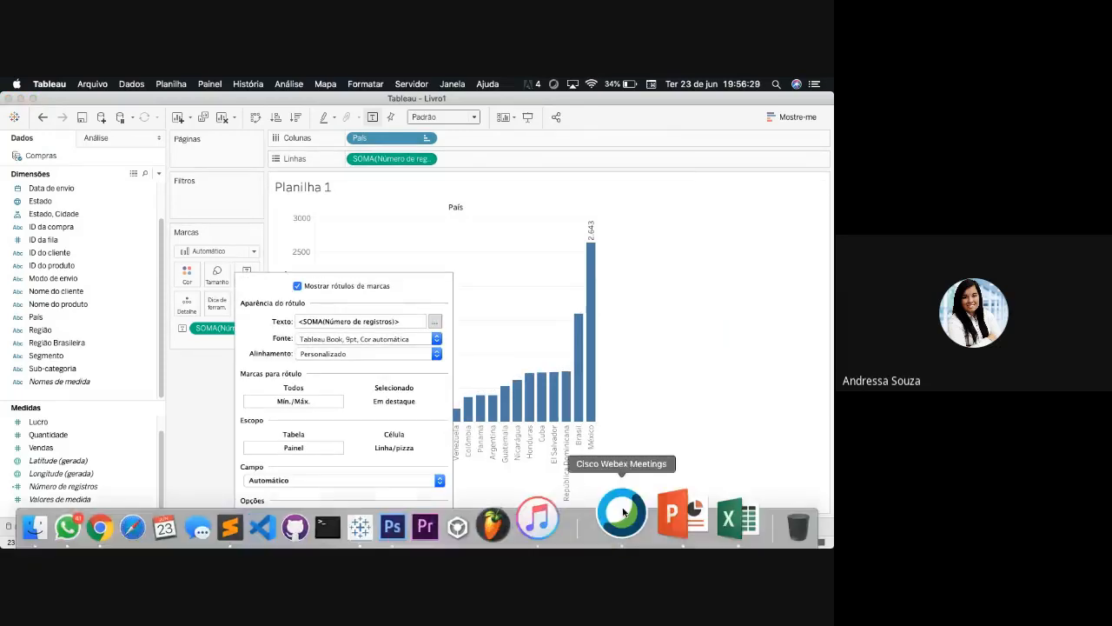
left_click(710, 389)
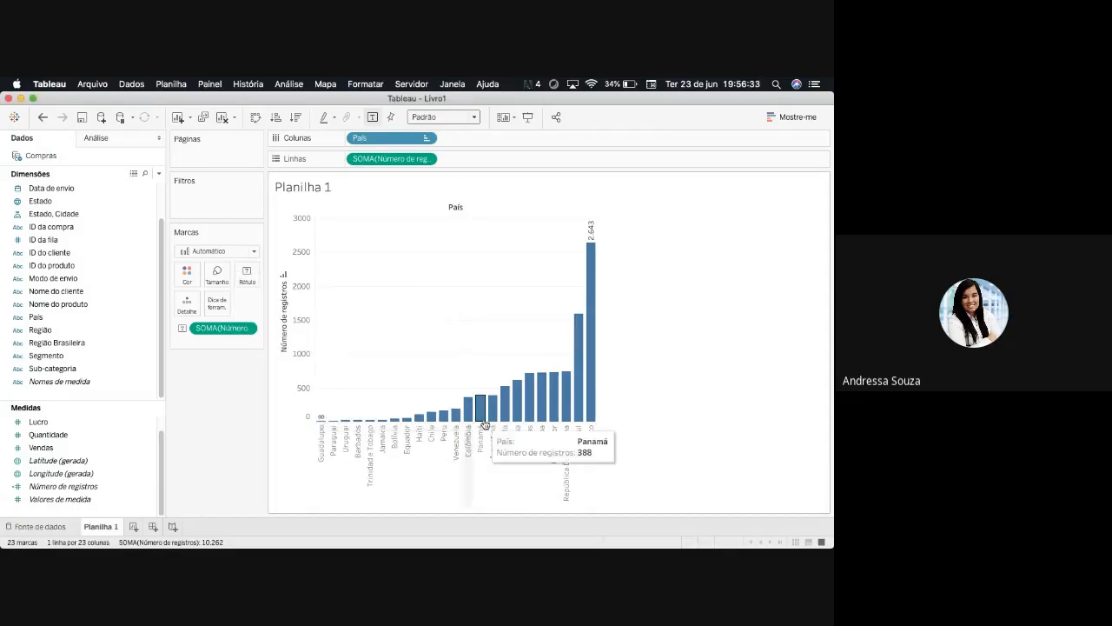
left_click(247, 277)
left_click(304, 446)
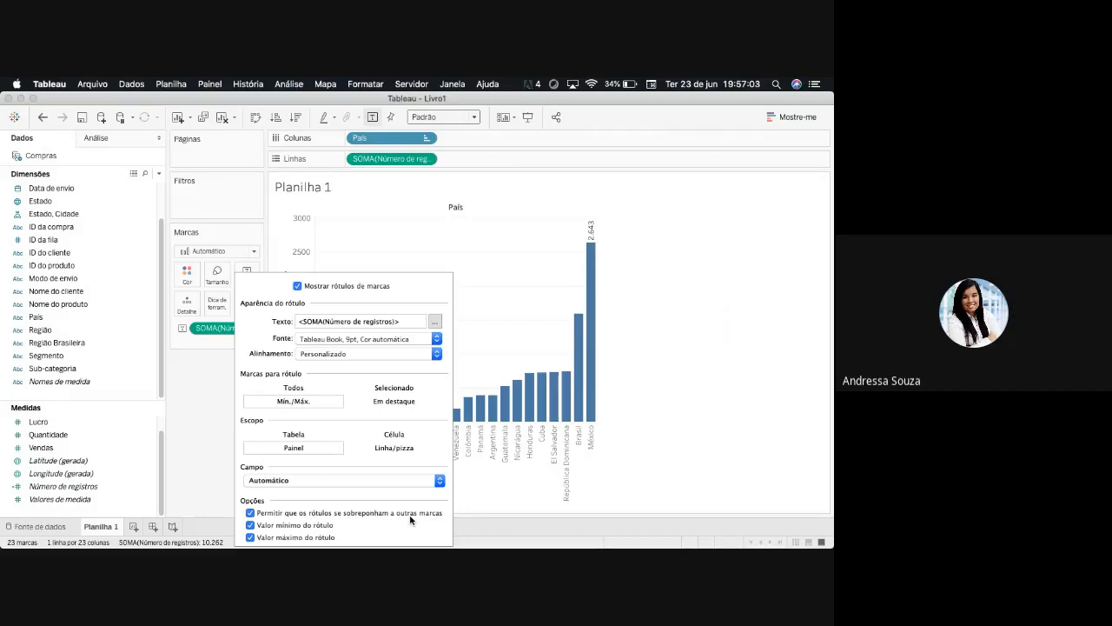
left_click(223, 447)
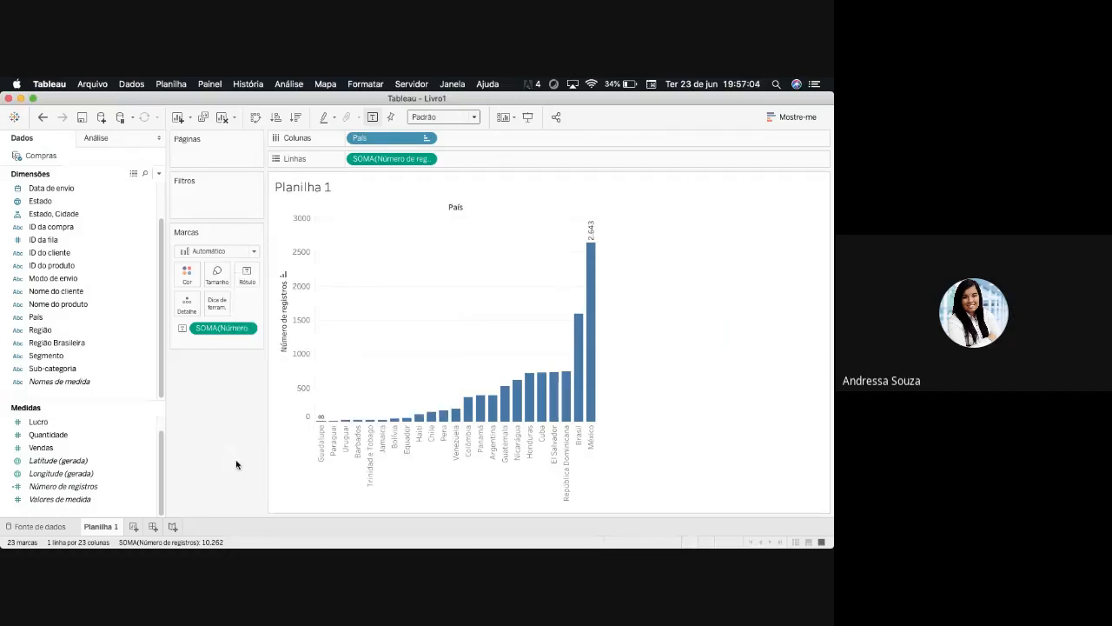
- Set the marks to label back to Todos so every bar is labelled
left_click(247, 276)
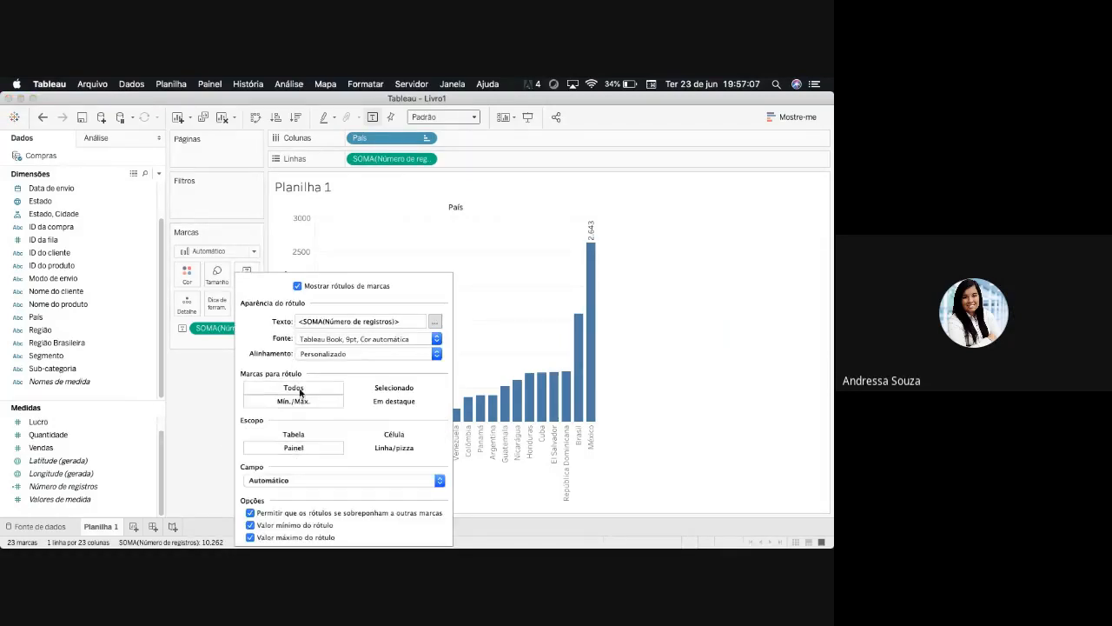
left_click(300, 389)
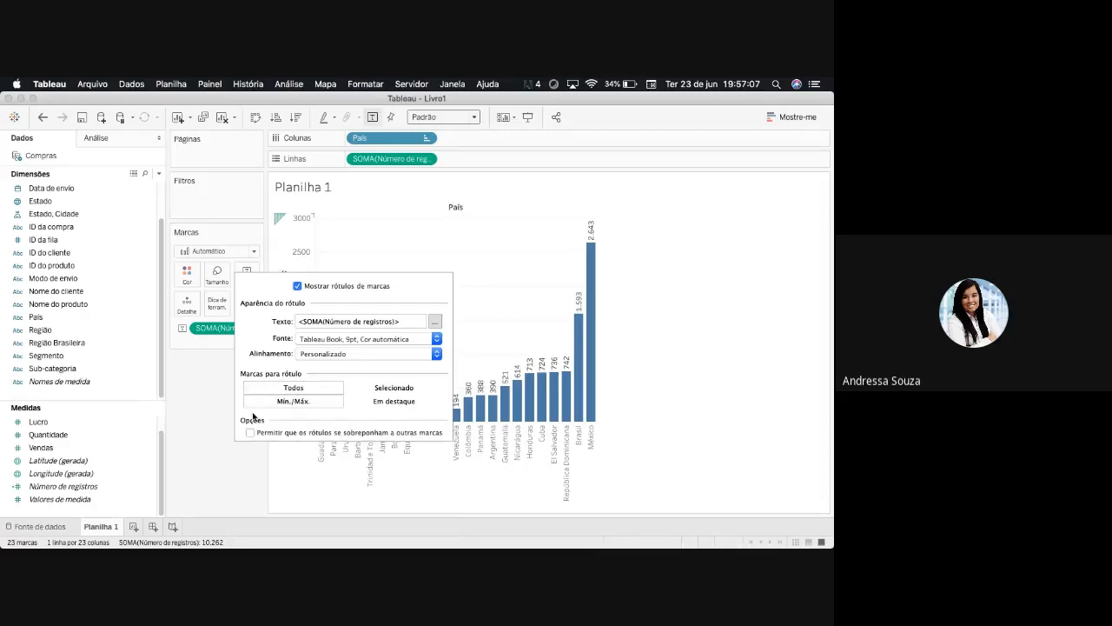
left_click(198, 414)
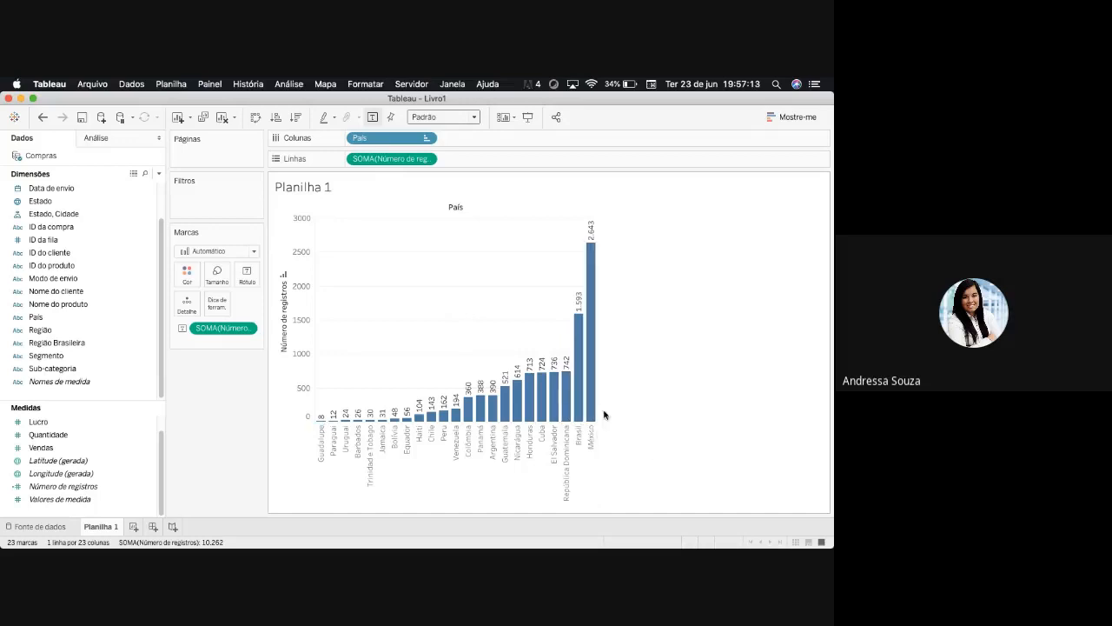
- Colour the bars by País and open the colour editor for the countries
mouse_move(590, 411)
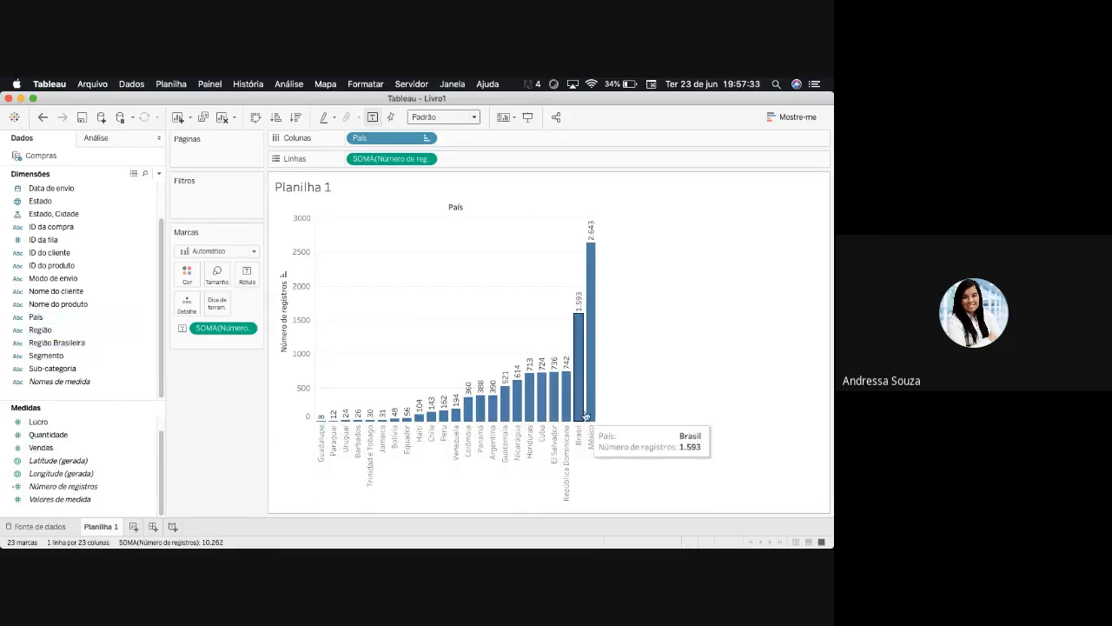
left_click_drag(36, 316, 185, 278)
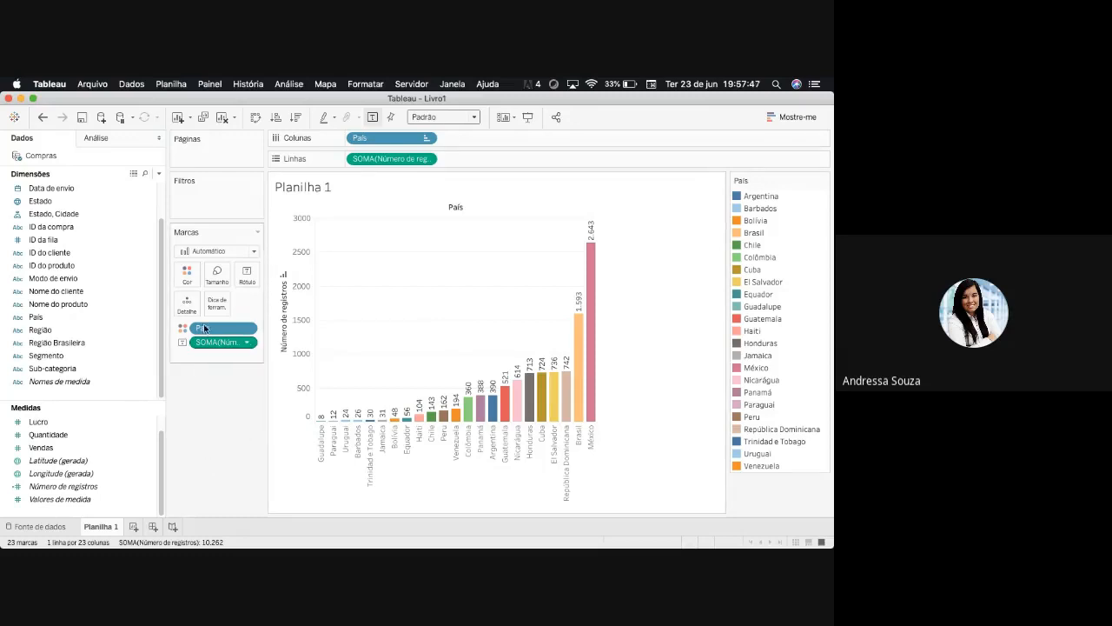
left_click(186, 274)
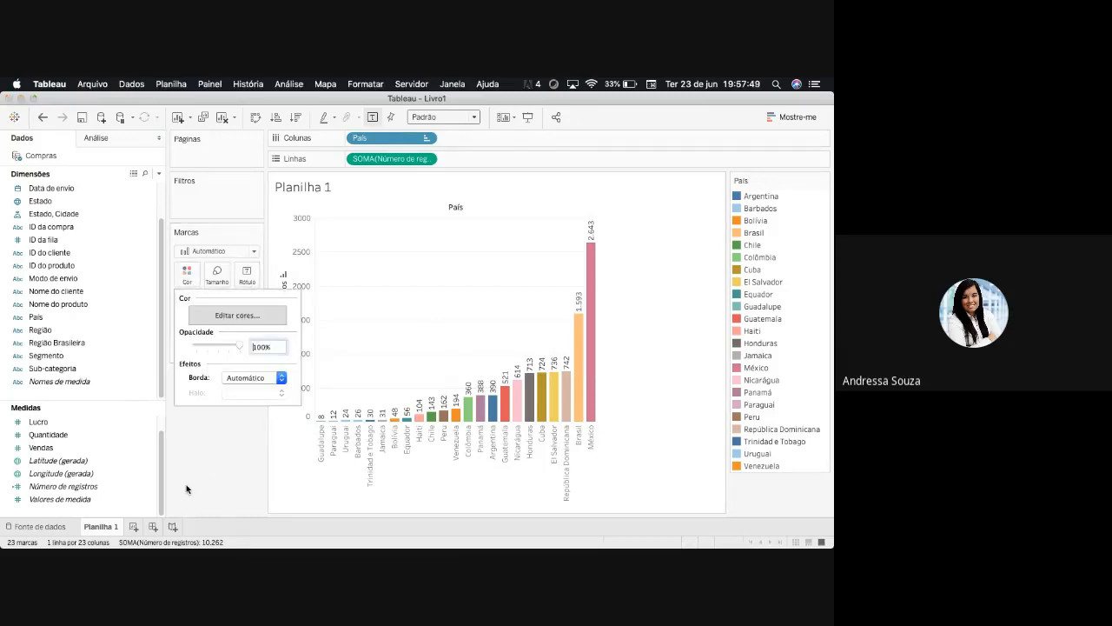
left_click(236, 315)
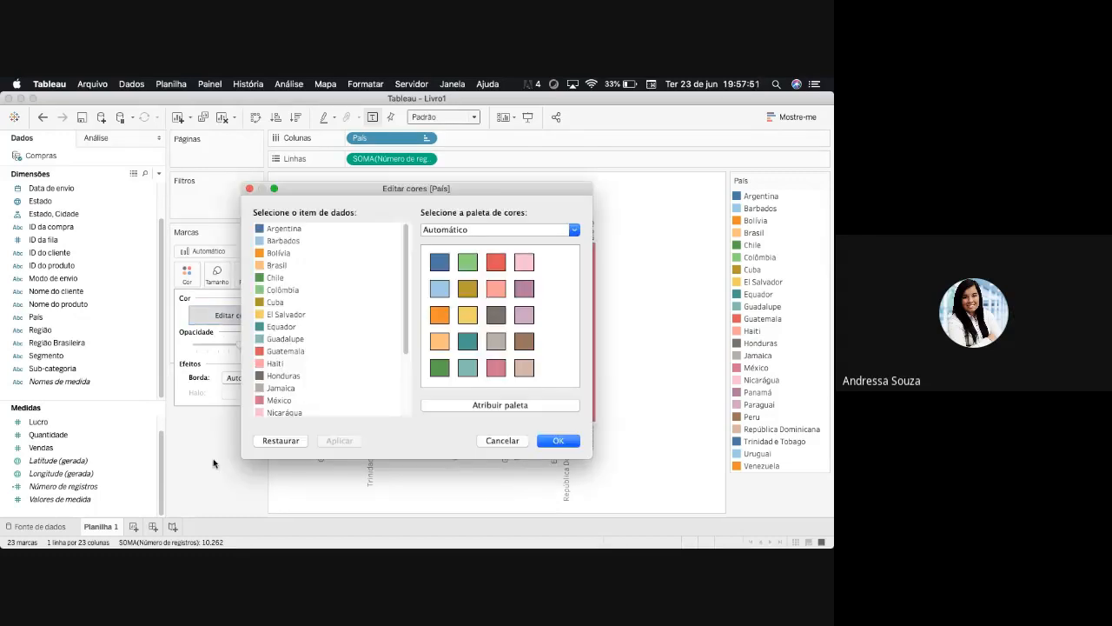
- Browse the available colour palettes and select the Roxo-rosa-cinza palette for País
left_click(574, 229)
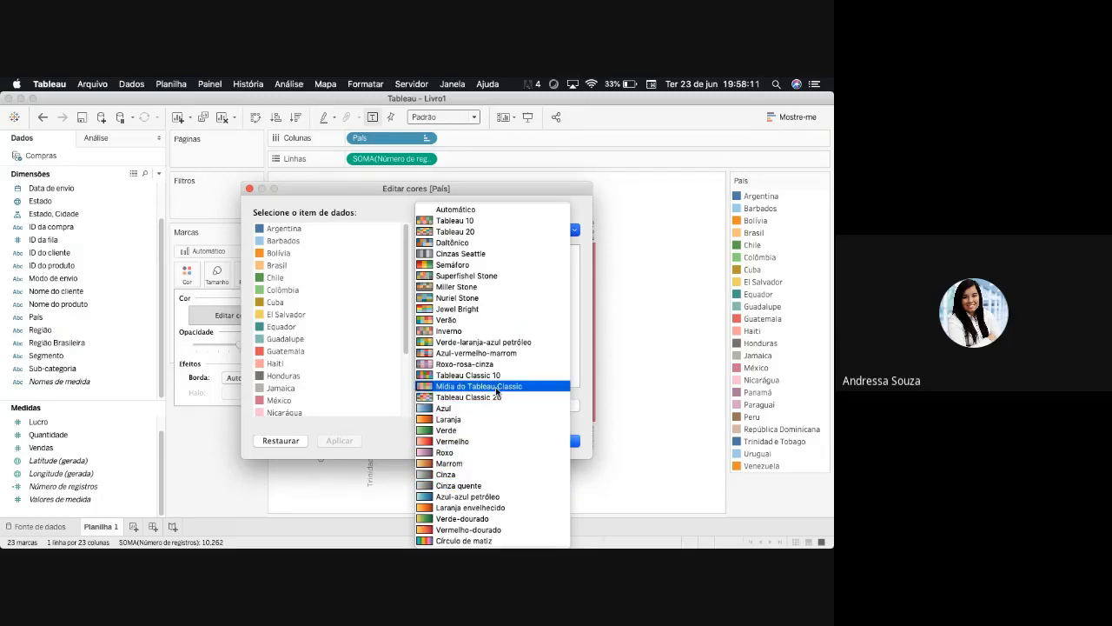
left_click(399, 441)
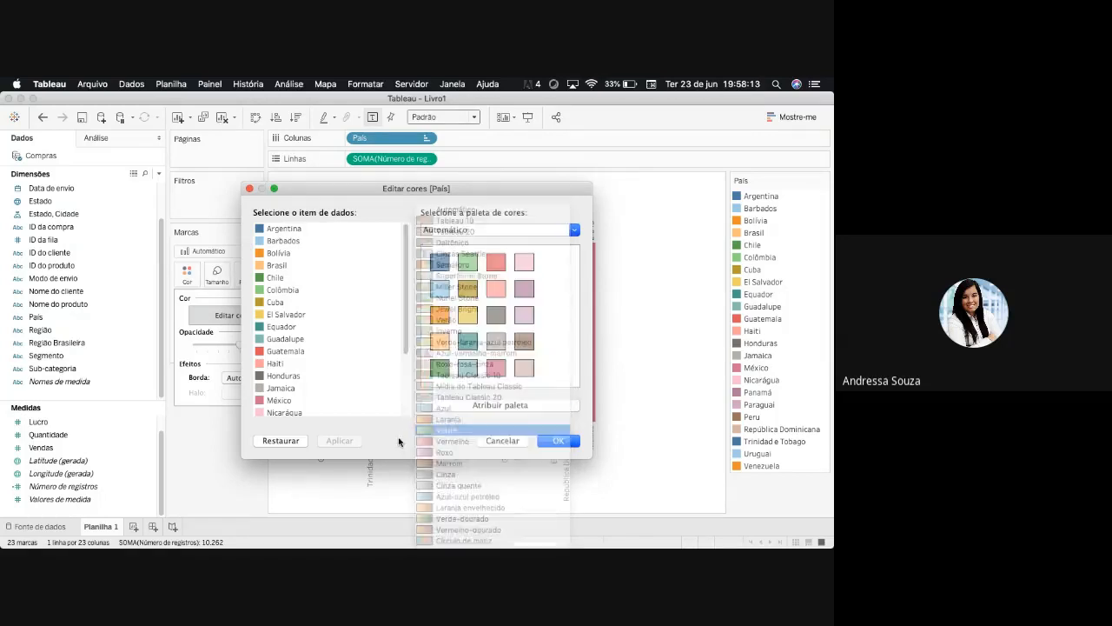
left_click(576, 230)
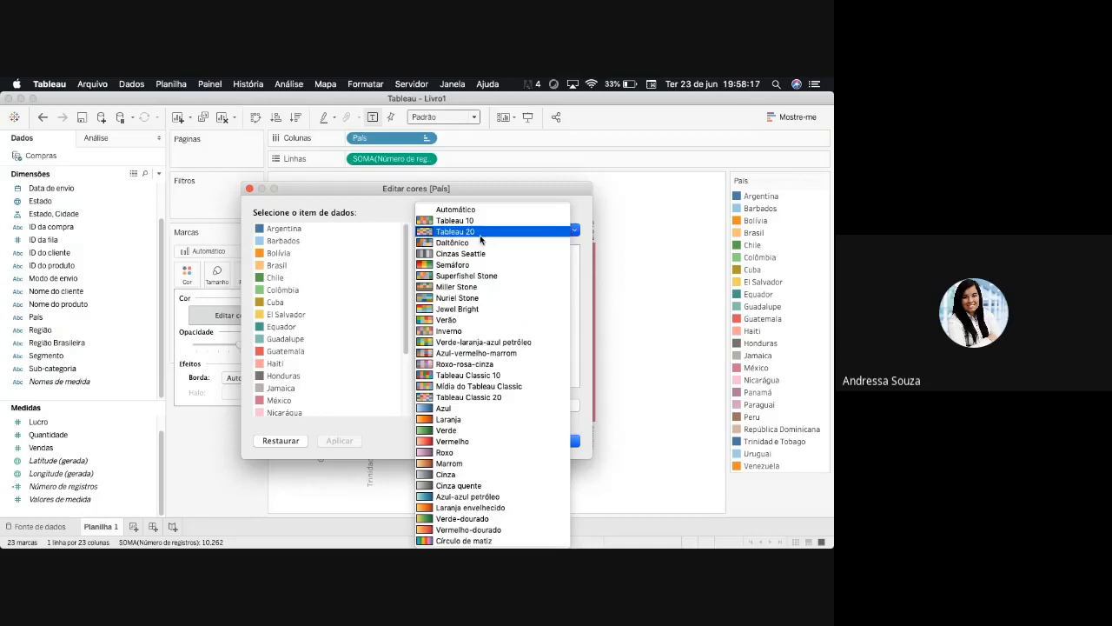
left_click(481, 237)
left_click(572, 231)
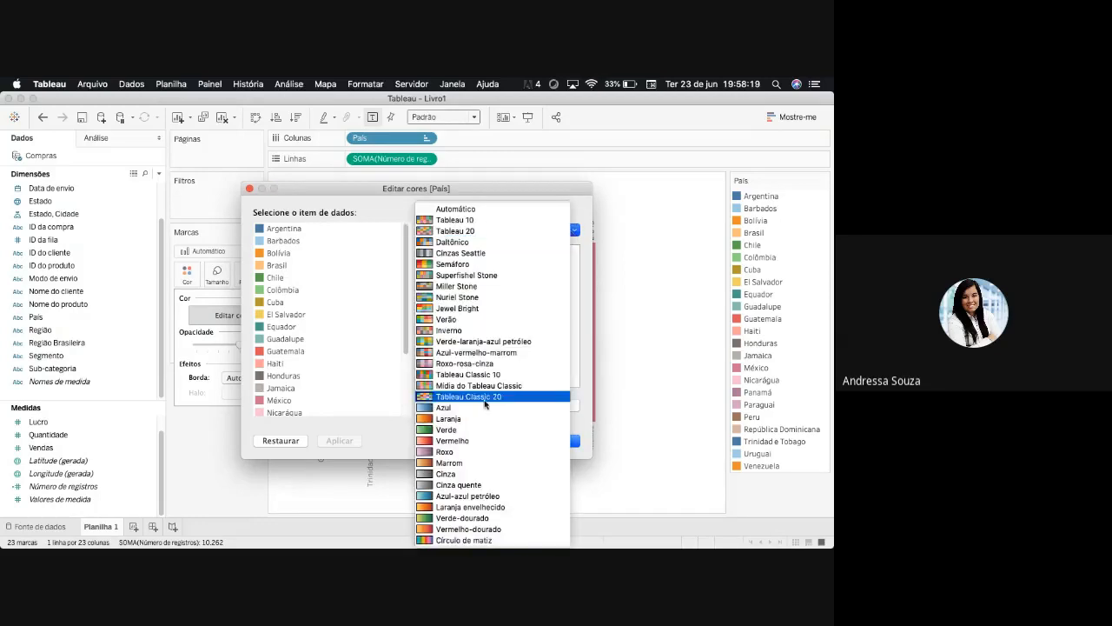
left_click(492, 365)
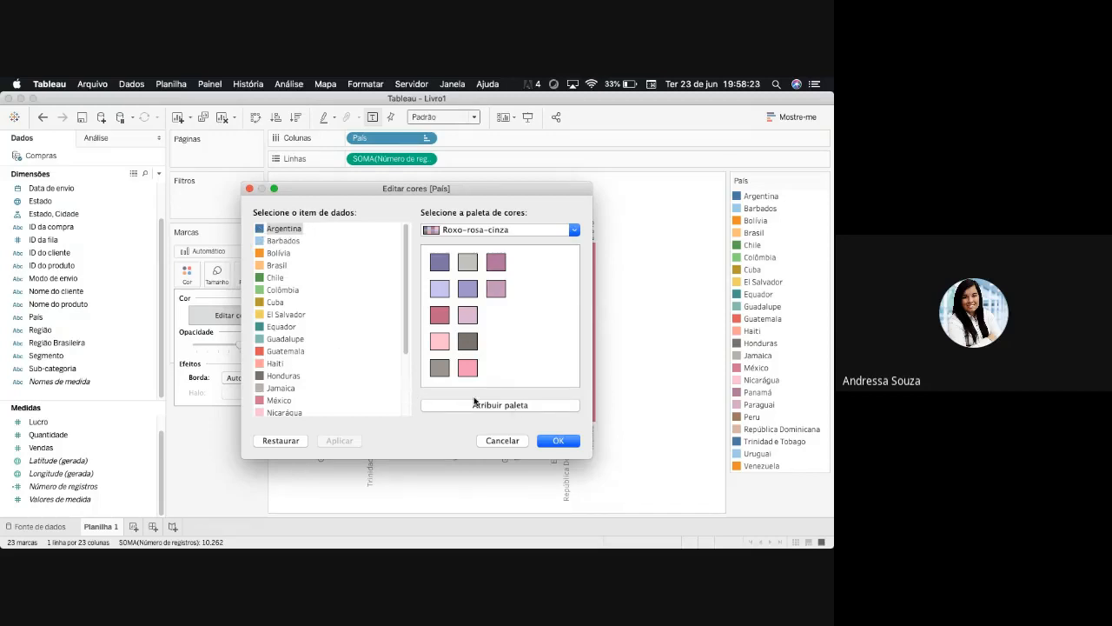
- Give Argentina a custom grey colour in the País colour settings, trying red first
double_click(287, 229)
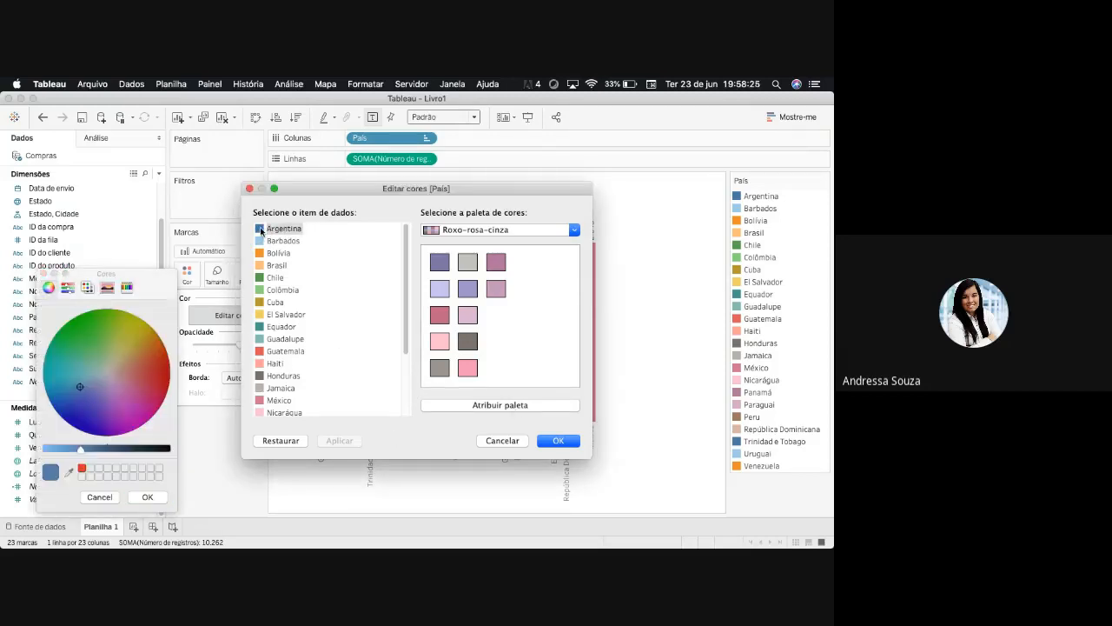
left_click_drag(141, 404, 176, 384)
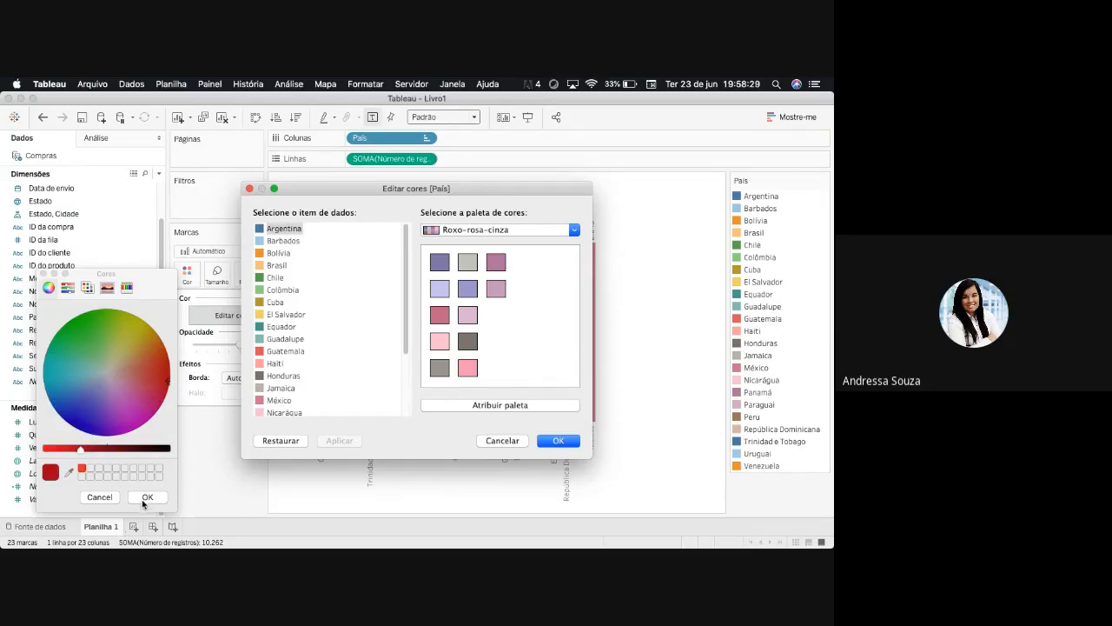
left_click_drag(169, 389, 106, 370)
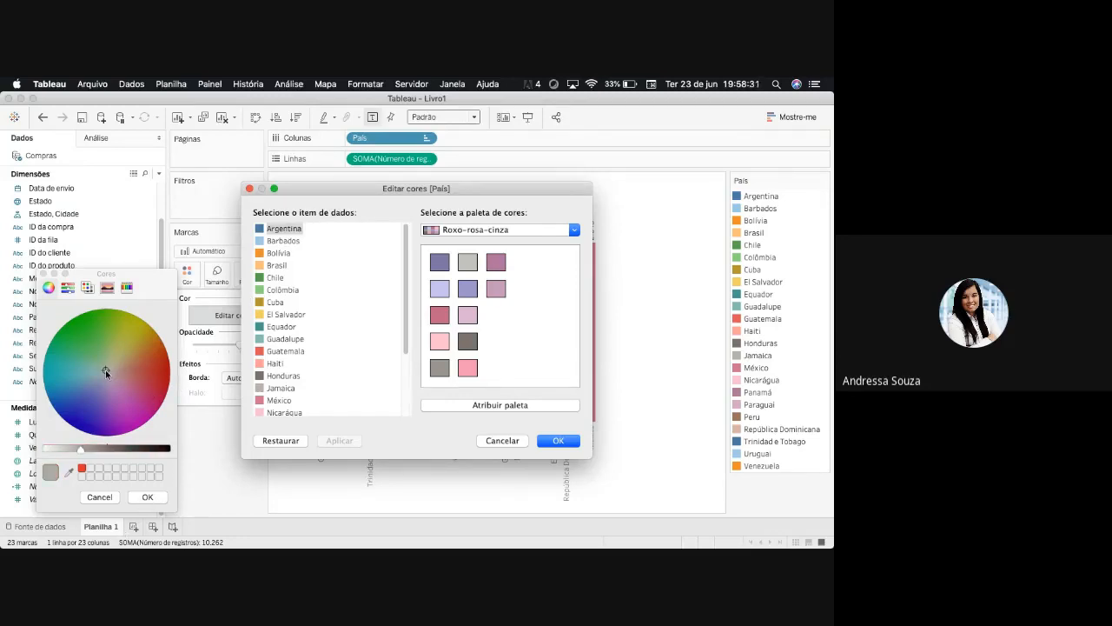
left_click(146, 496)
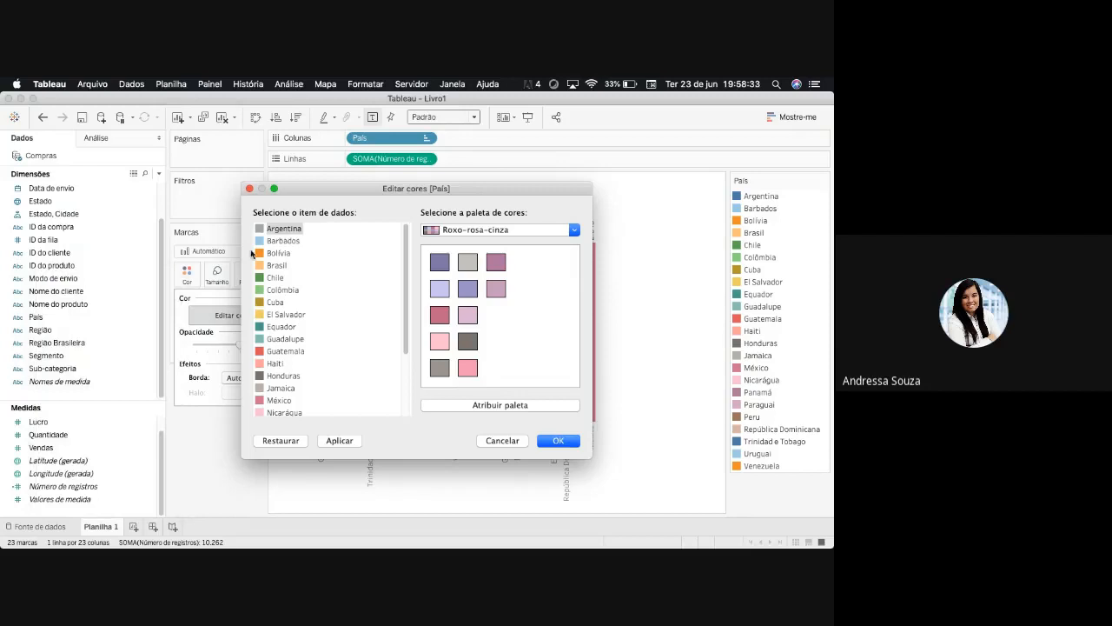
- Give Bolívia a custom red colour in the País colour settings
double_click(278, 253)
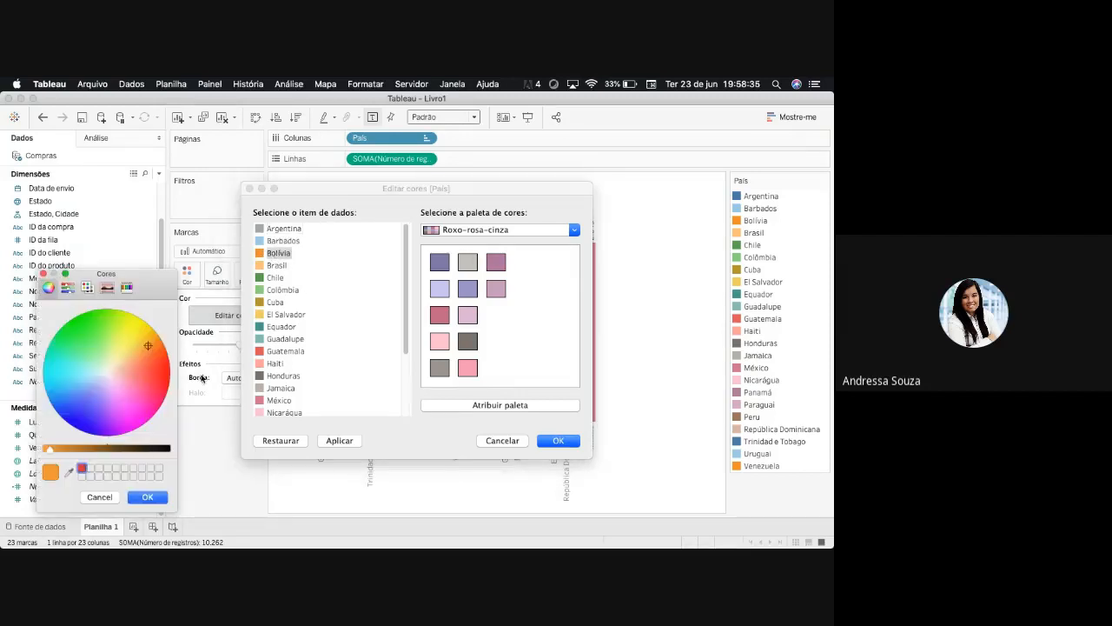
left_click(166, 394)
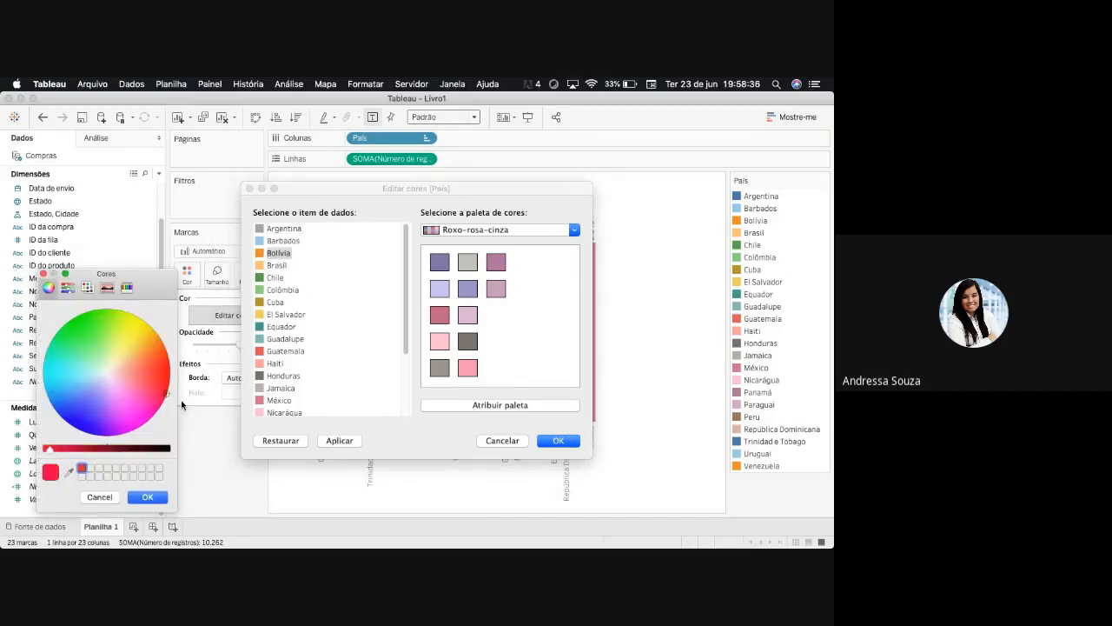
left_click(153, 500)
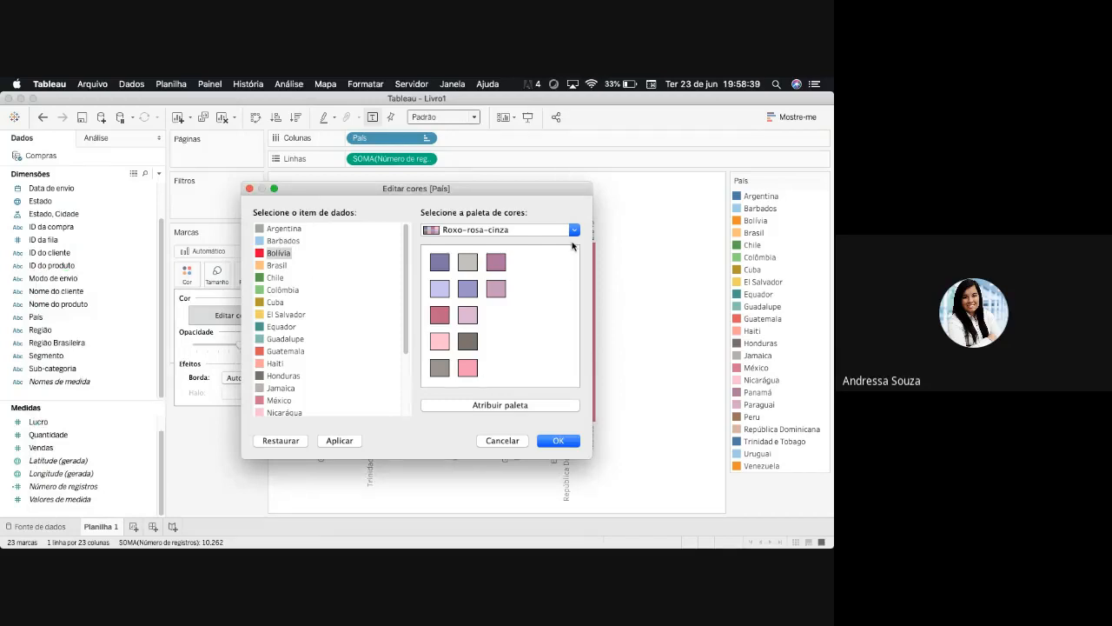
- Assign the Círculo de matiz palette to the countries and accept the new colours
left_click(573, 230)
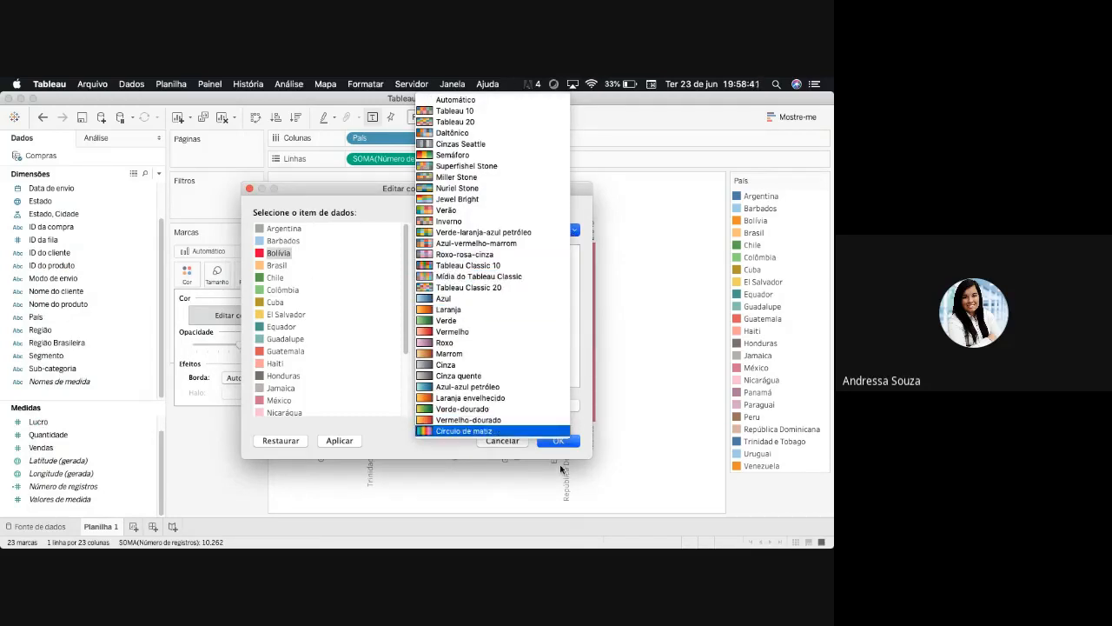
left_click(485, 431)
left_click(522, 405)
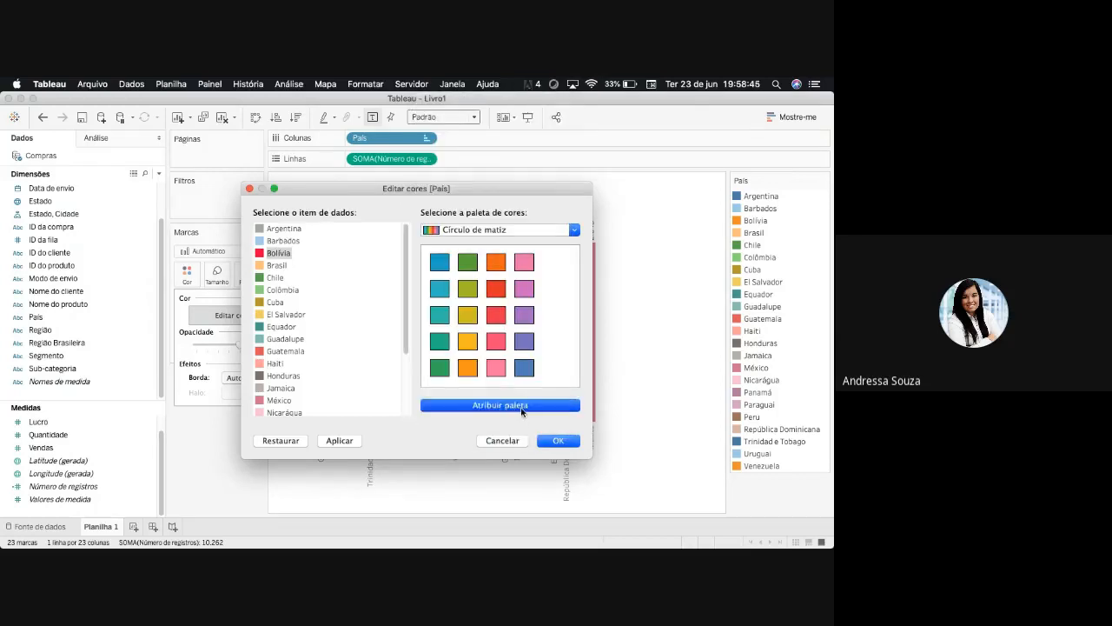
scroll(409, 310, "down", 5)
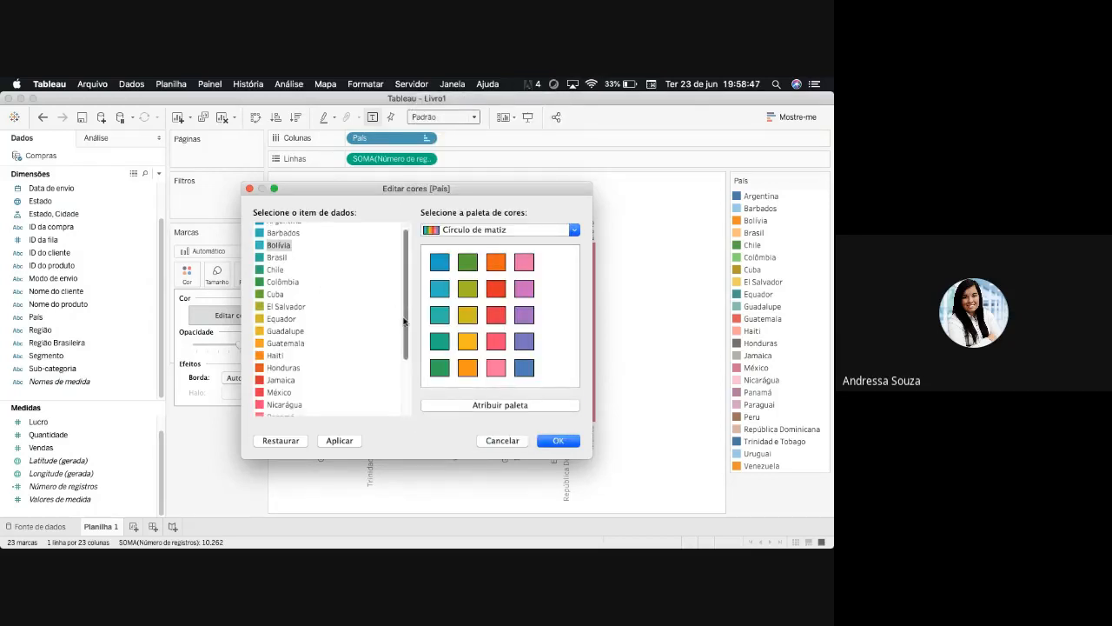
left_click(576, 443)
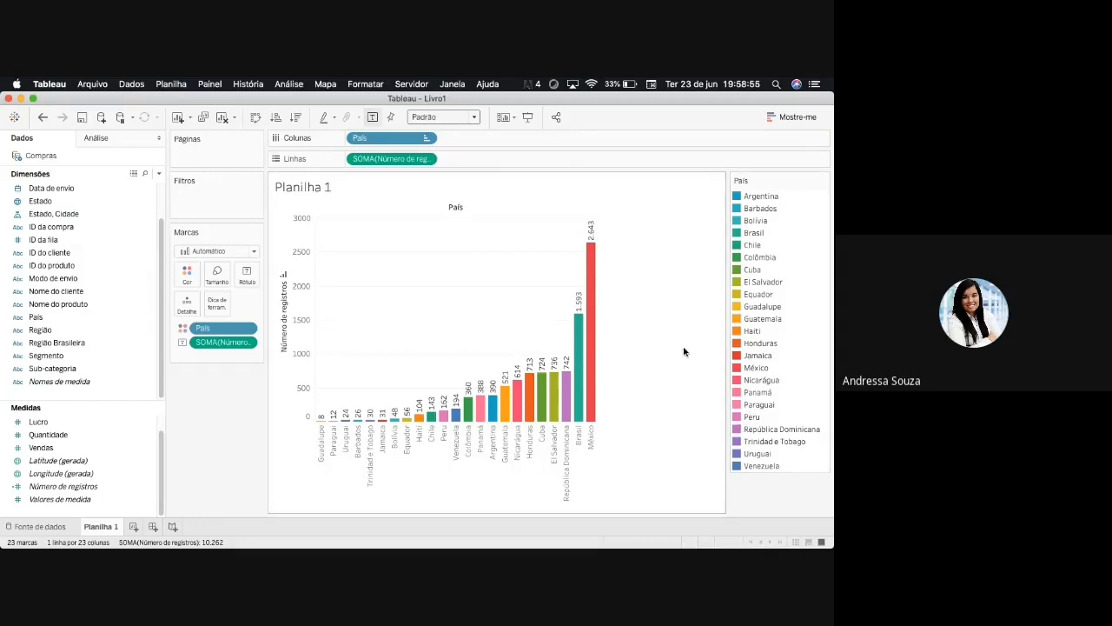
- Reopen the País colour settings and assign the Azul palette to all the countries
left_click(187, 276)
left_click(238, 314)
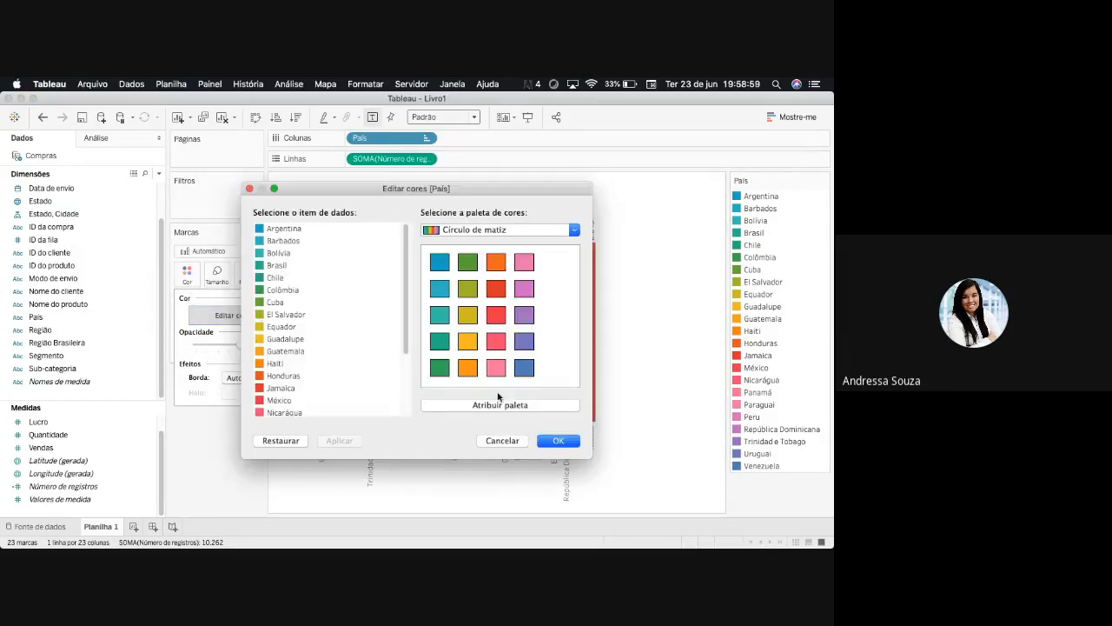
left_click(573, 230)
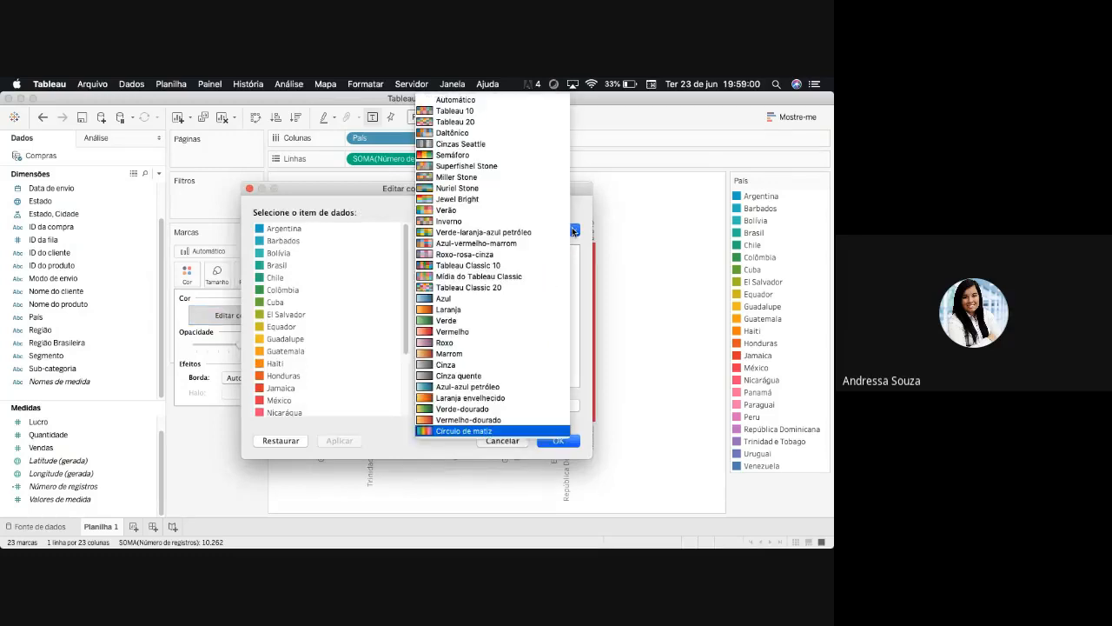
left_click(443, 301)
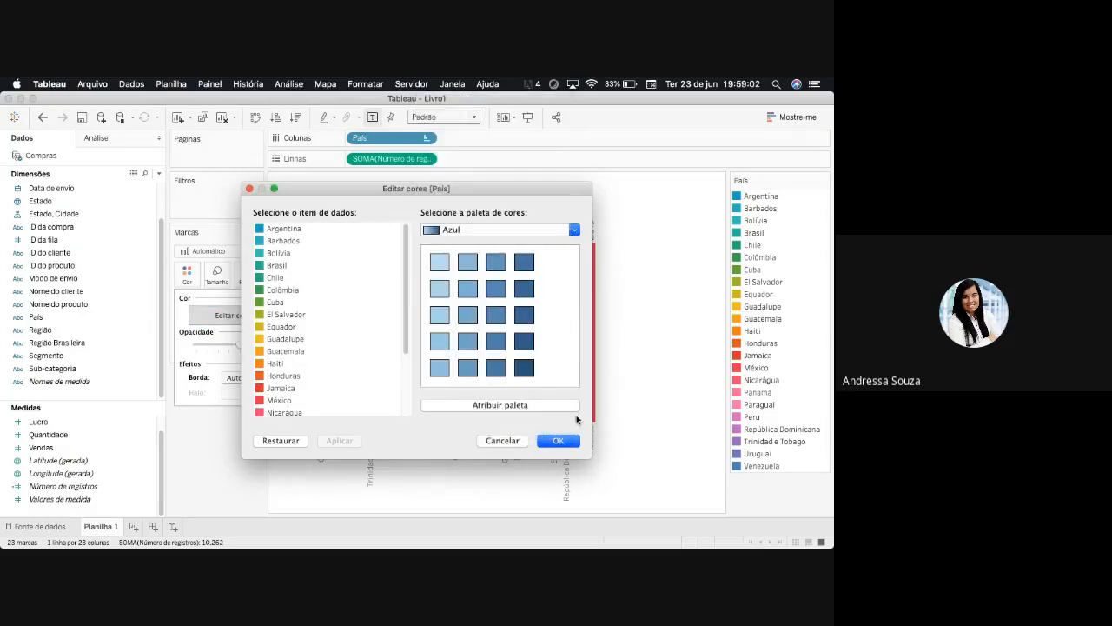
left_click(502, 406)
left_click_drag(408, 291, 414, 385)
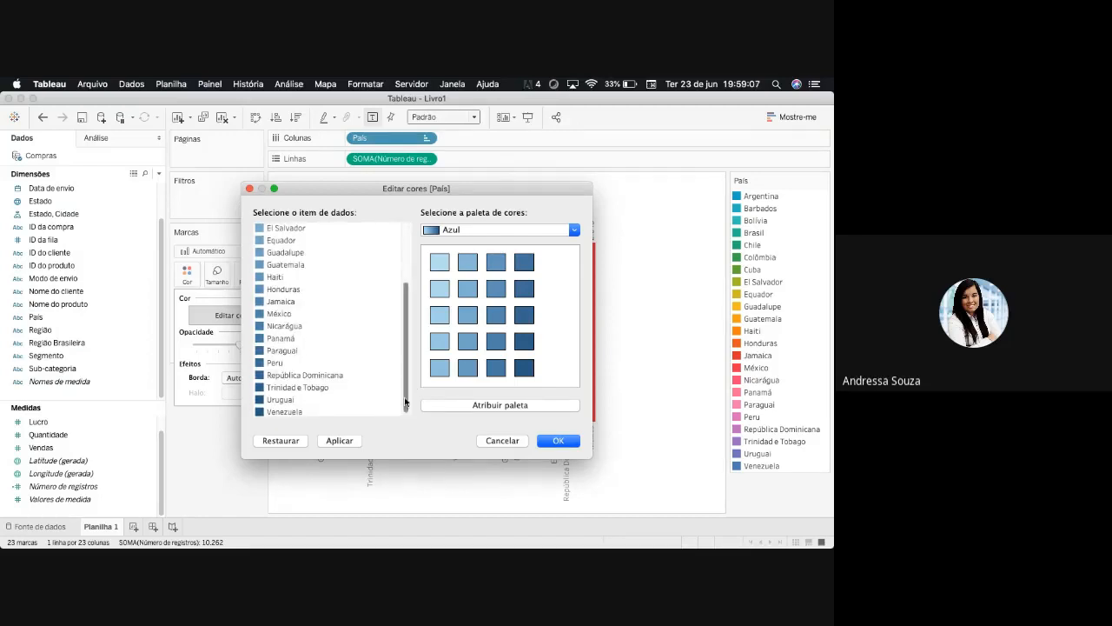
scroll(287, 331, "up", 5)
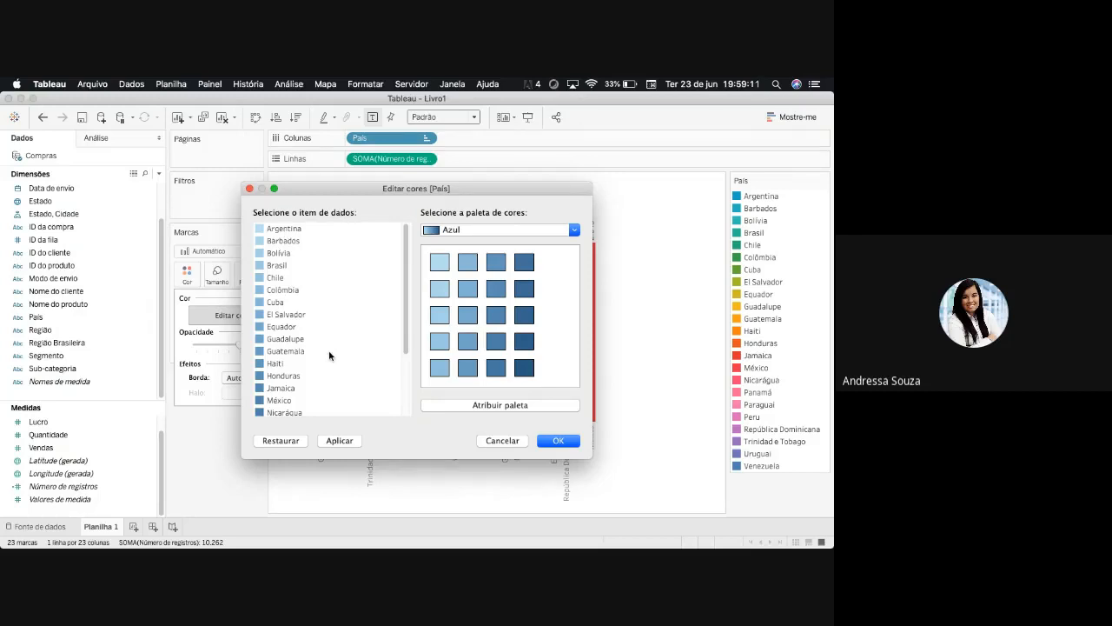
left_click(558, 441)
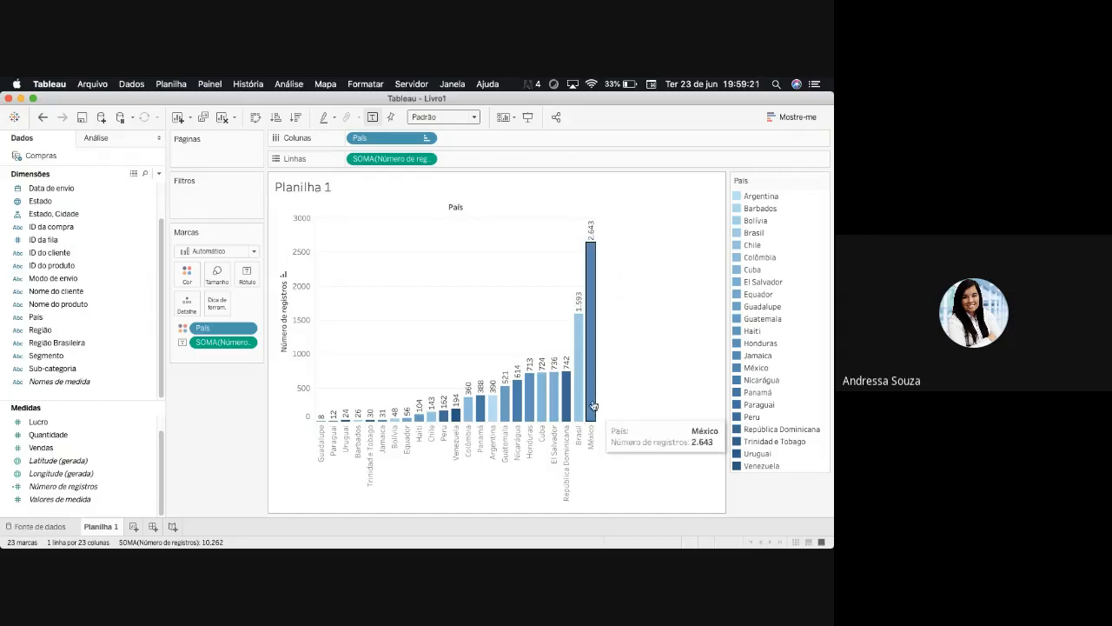
- Sort the countries in descending order of Número de registros, and clear the sorting of País
left_click(295, 117)
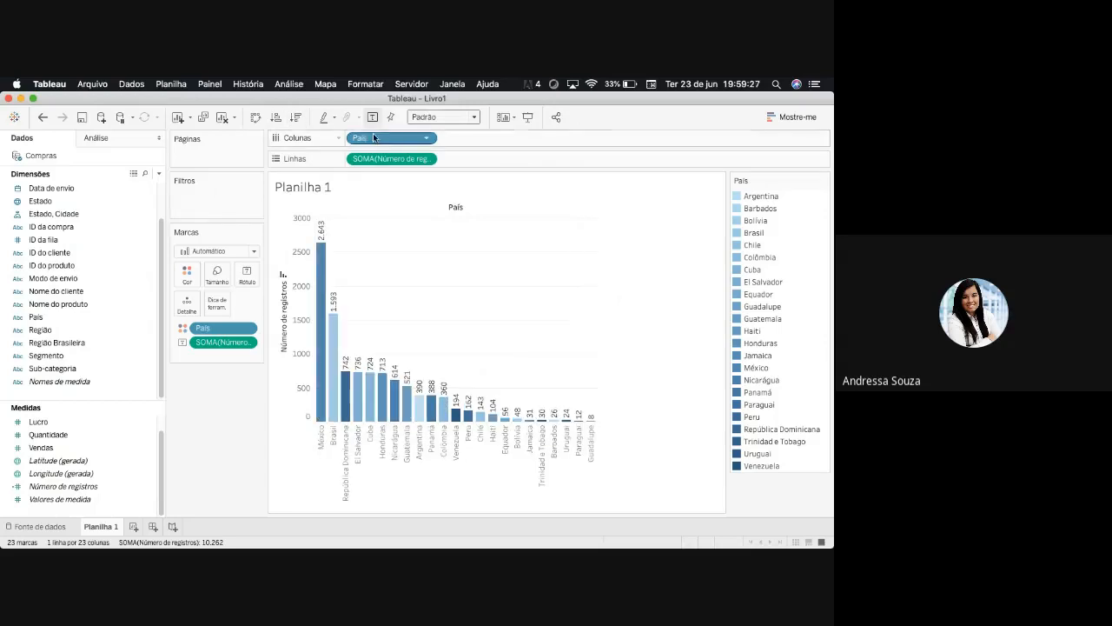
left_click(425, 139)
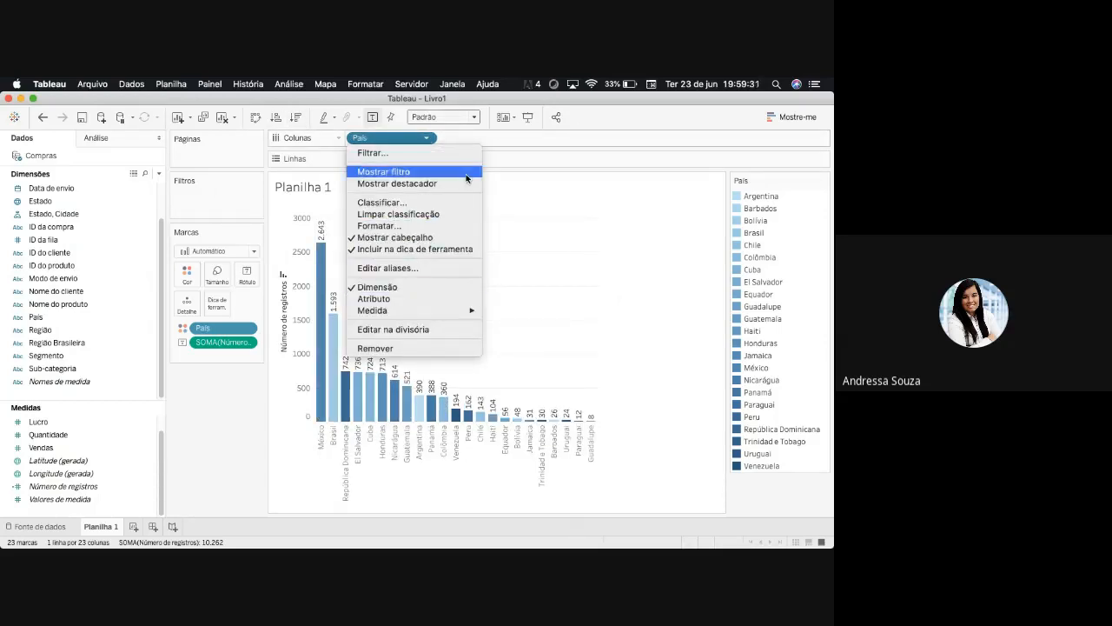
right_click(425, 139)
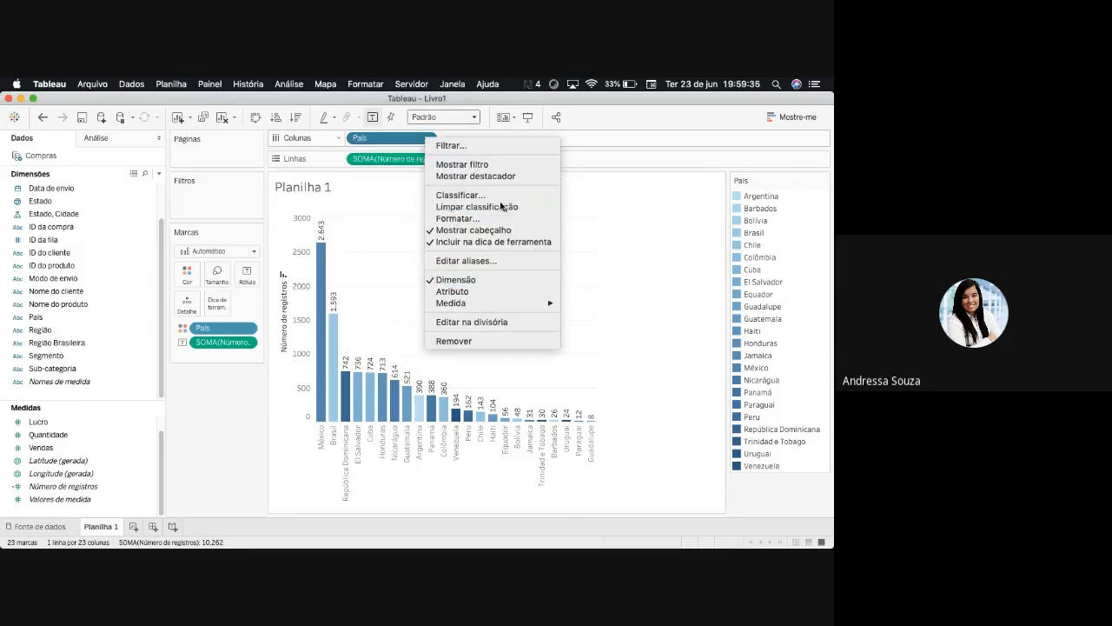
left_click(497, 207)
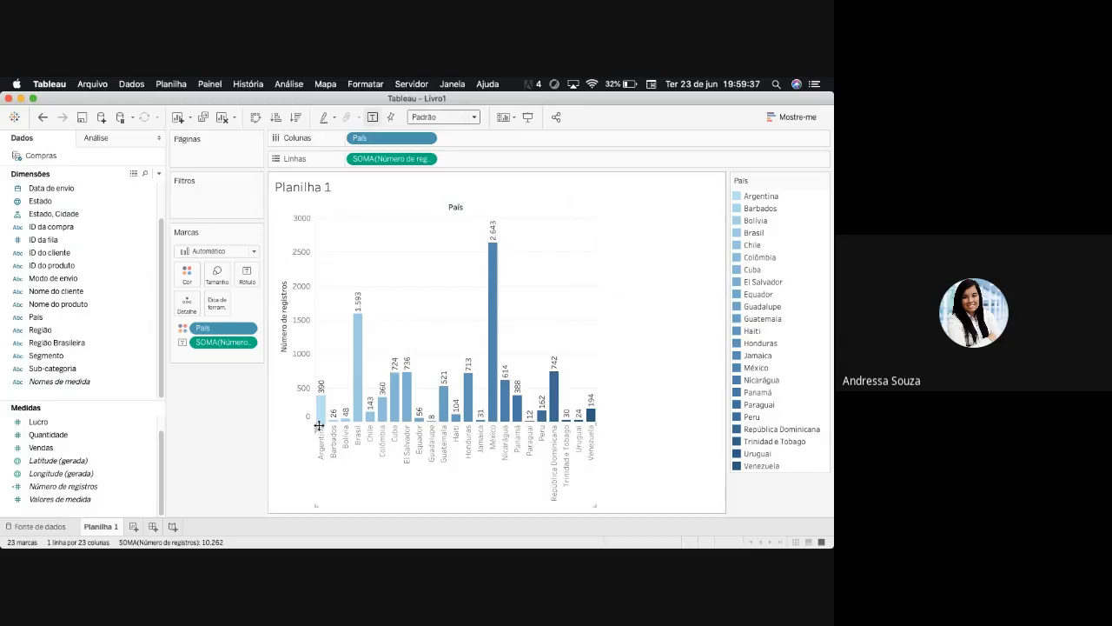
- Sort the countries in ascending order of Número de registros
mouse_move(329, 424)
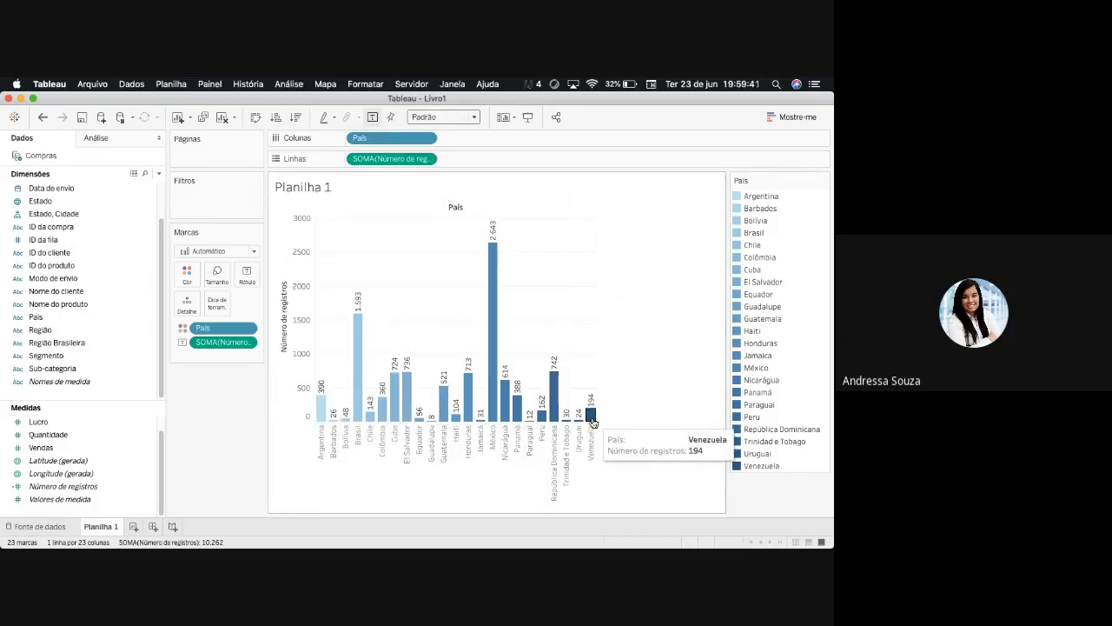
left_click(275, 116)
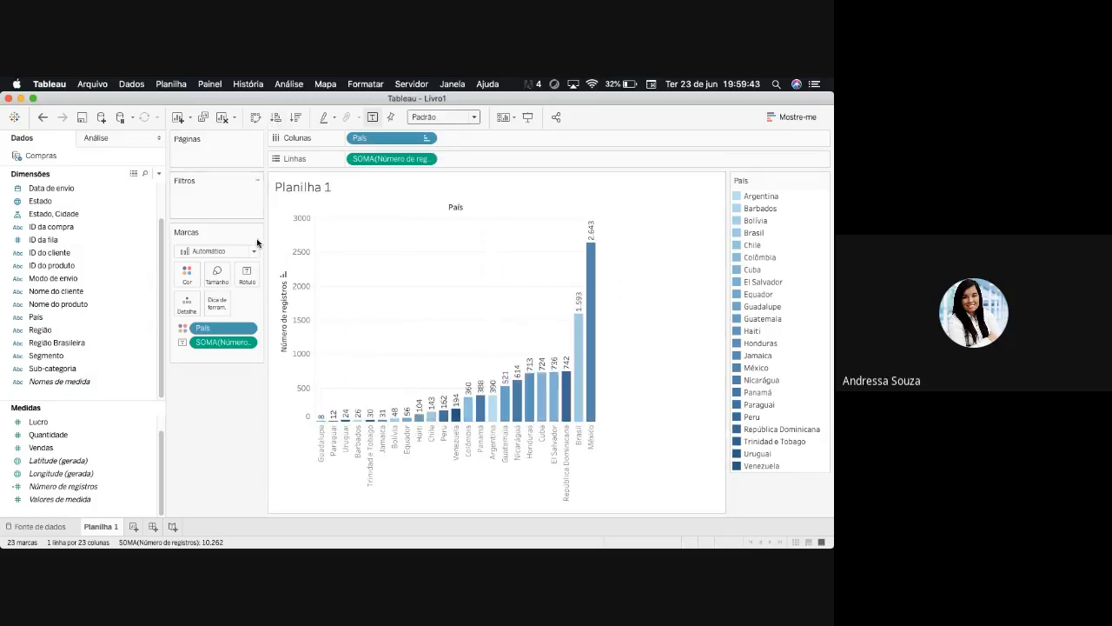
- Assign the Tableau 10 palette to País, allowing colours to repeat, and check the colours across the country list
left_click(187, 275)
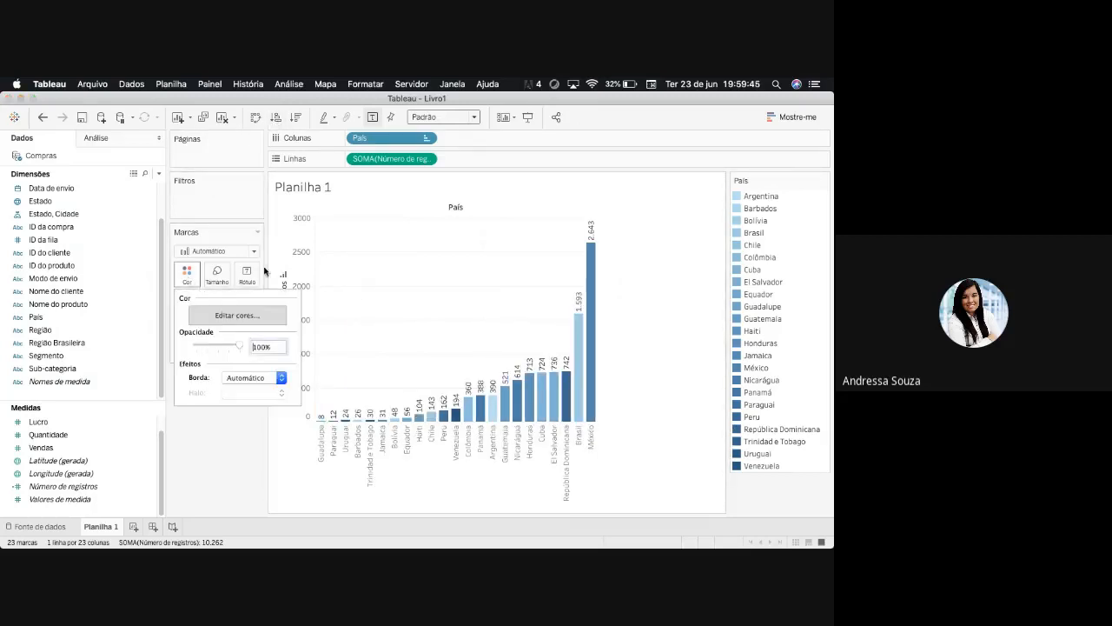
left_click(252, 314)
left_click(564, 233)
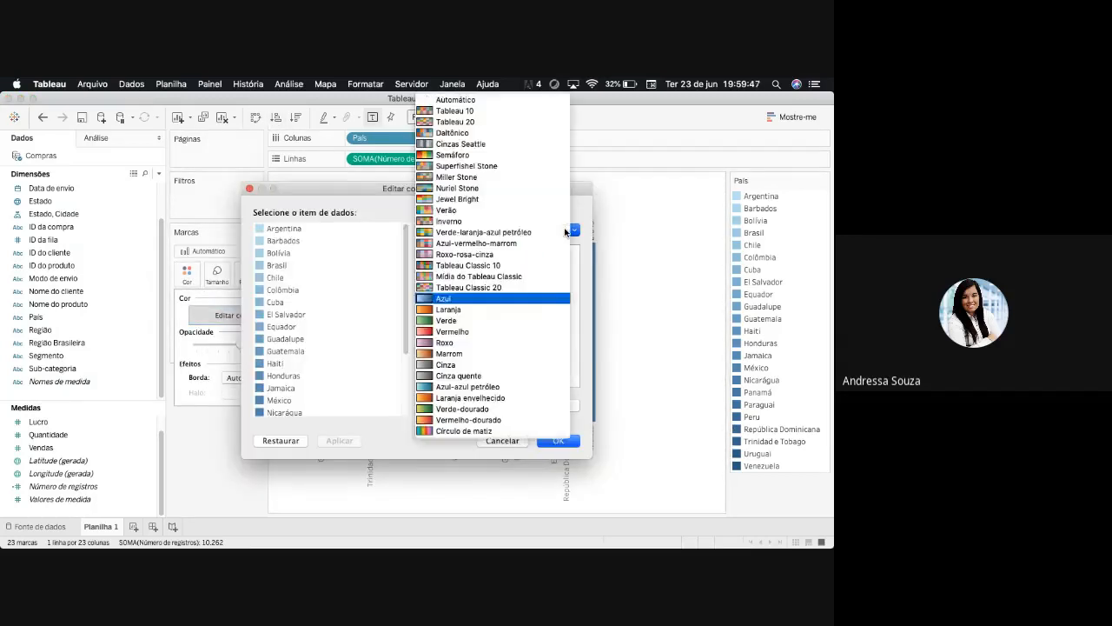
left_click(463, 115)
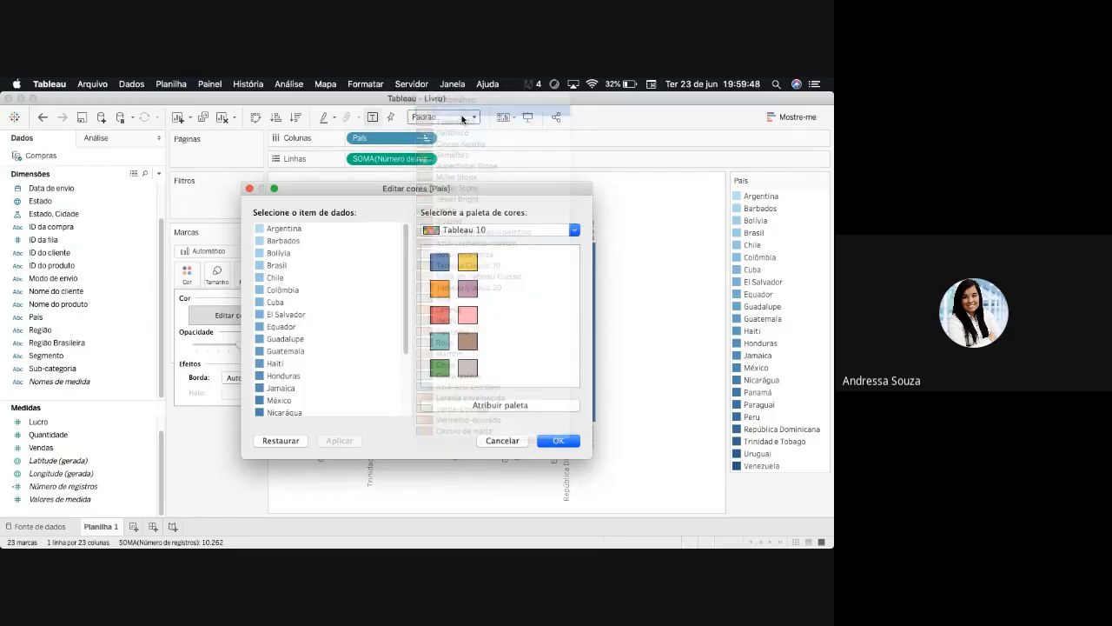
left_click(501, 405)
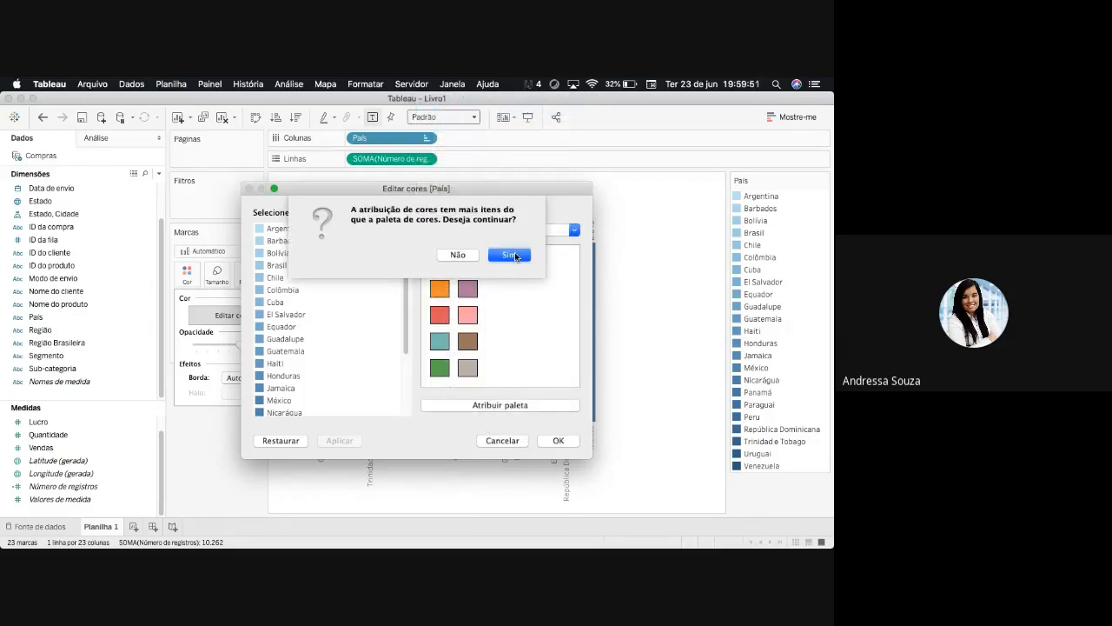
left_click(513, 255)
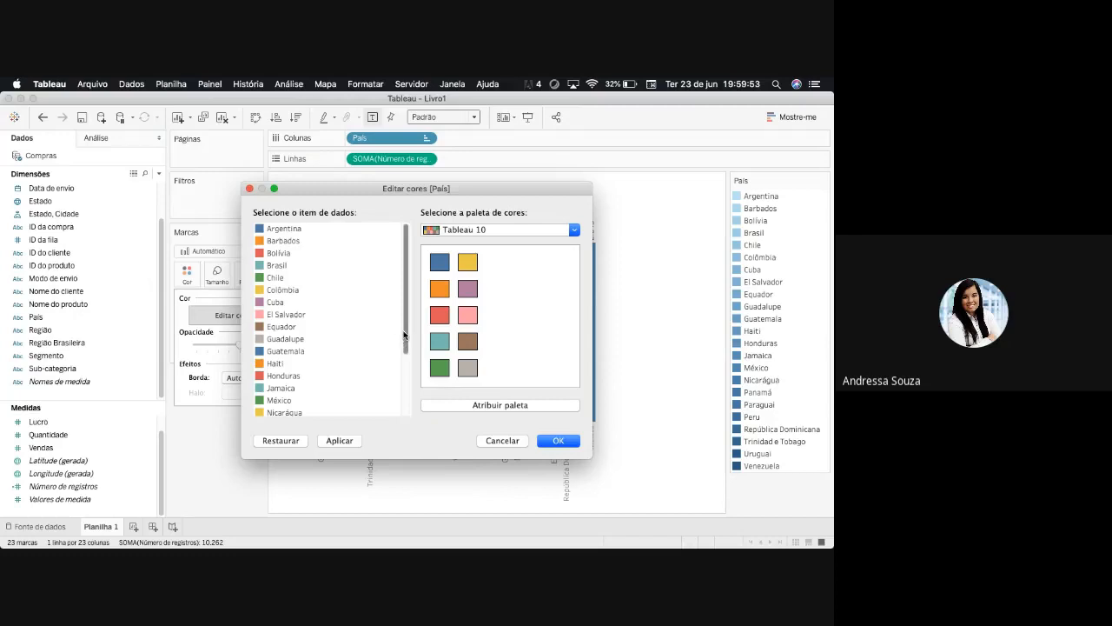
left_click_drag(405, 339, 406, 286)
left_click(470, 231)
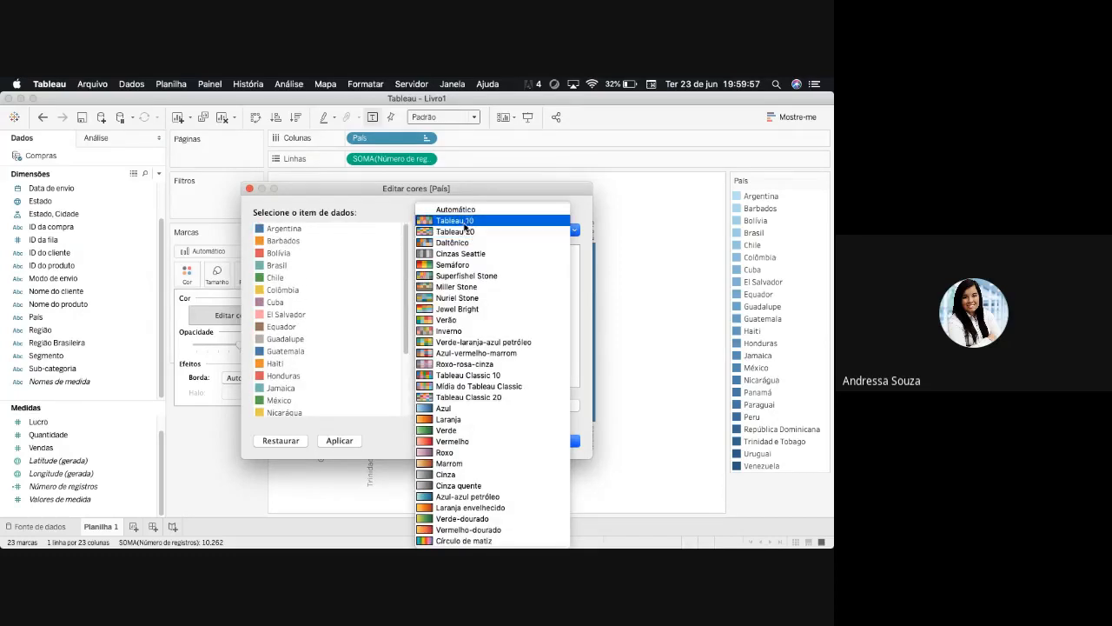
left_click(405, 338)
left_click_drag(405, 338, 395, 390)
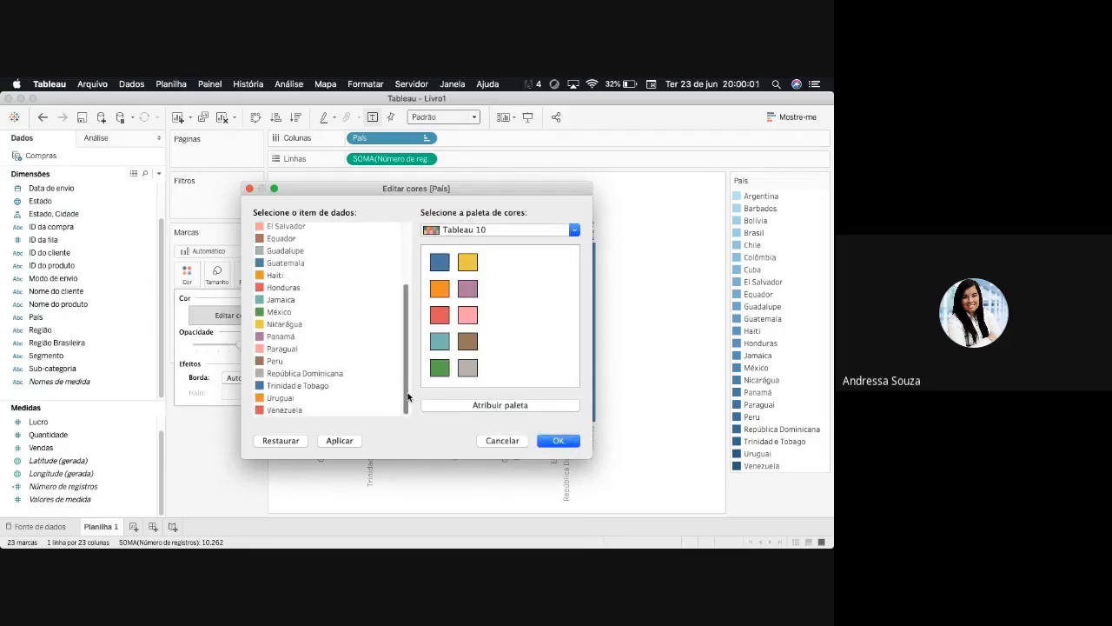
scroll(407, 397, "up", 5)
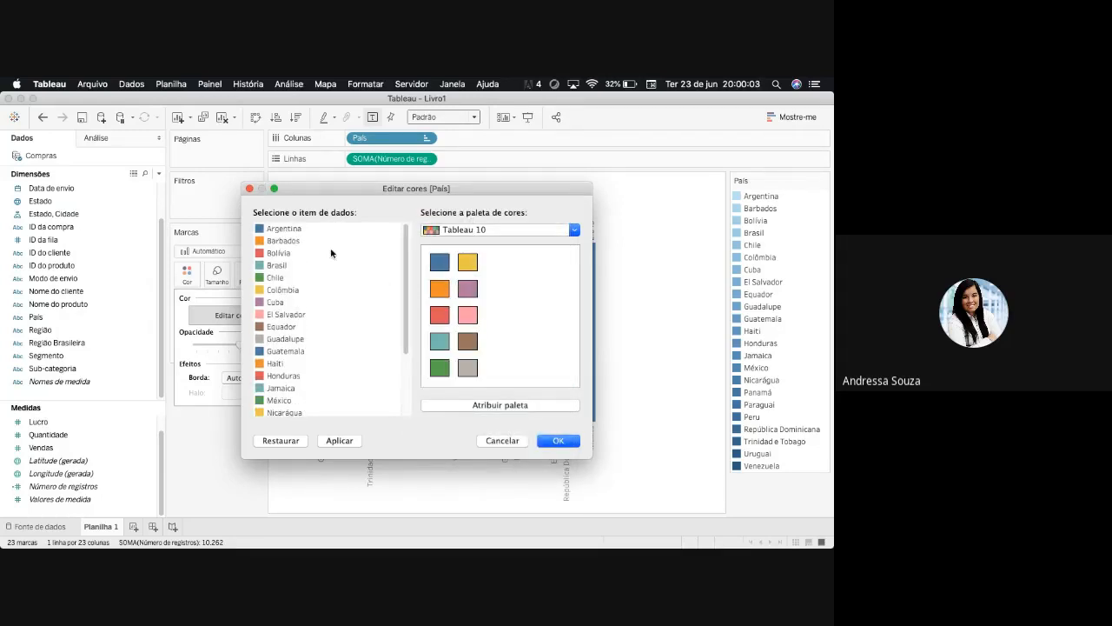
- Select the Tableau 20 palette without assigning it to the countries, and accept the colour settings
left_click(569, 233)
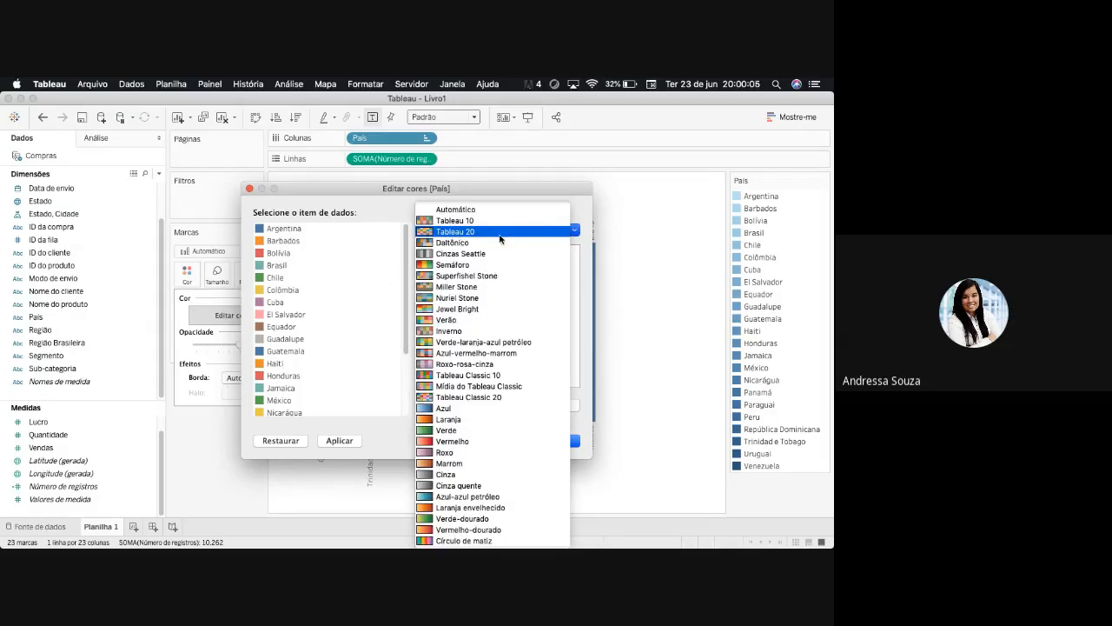
left_click(500, 233)
left_click(558, 441)
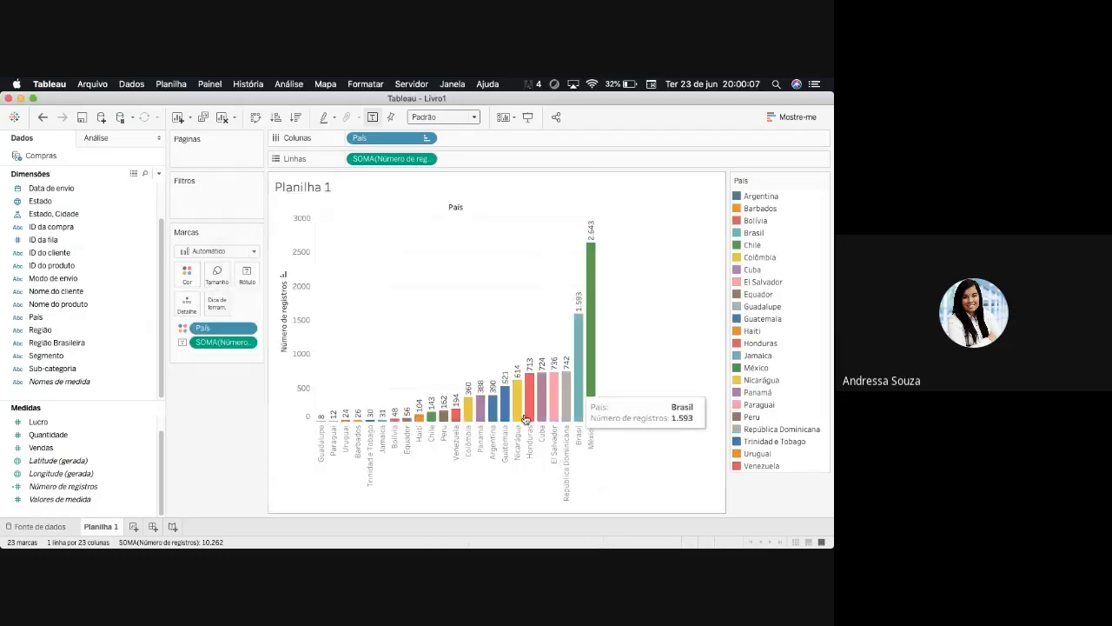
- Try bar sizes from thin lines up to the maximum width, leaving the bars wide enough to almost touch
left_click(217, 275)
left_click_drag(291, 308, 304, 310)
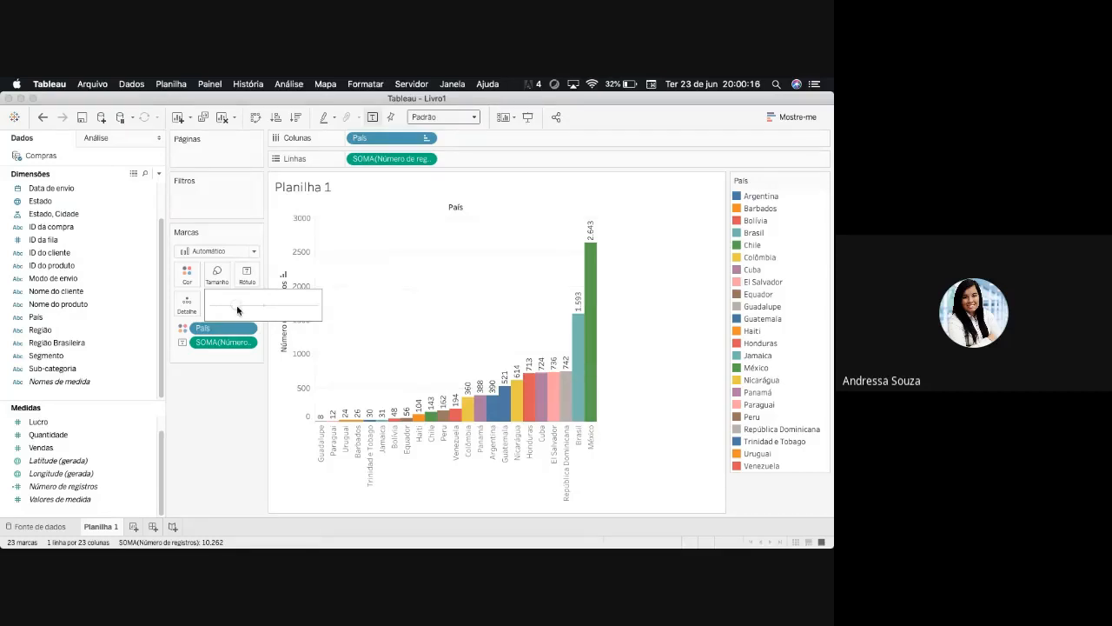
left_click_drag(238, 309, 214, 310)
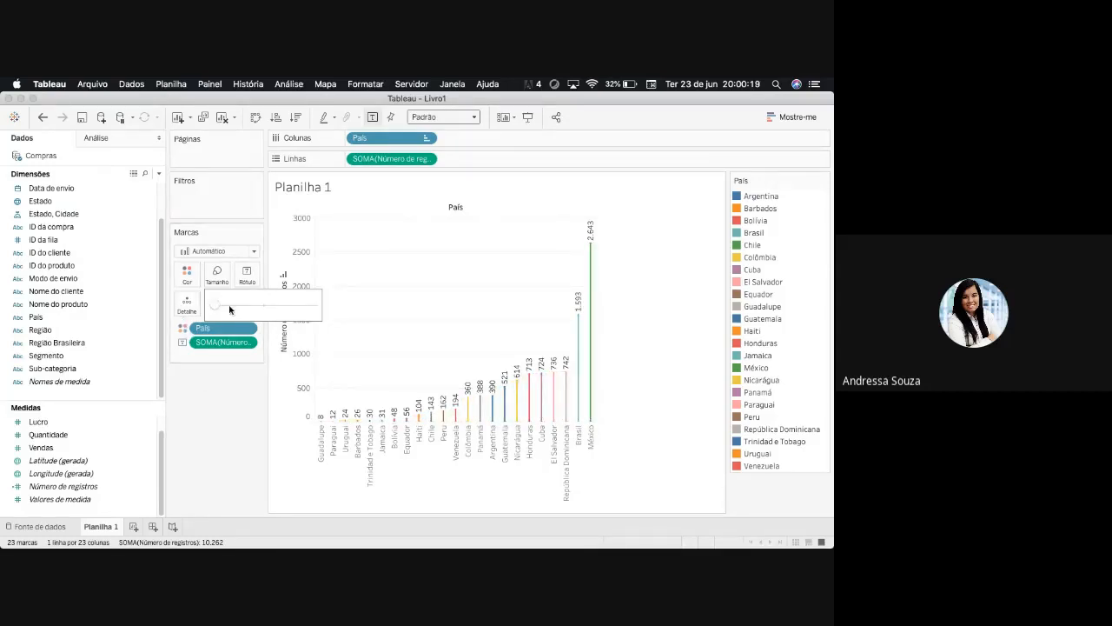
left_click_drag(234, 308, 240, 308)
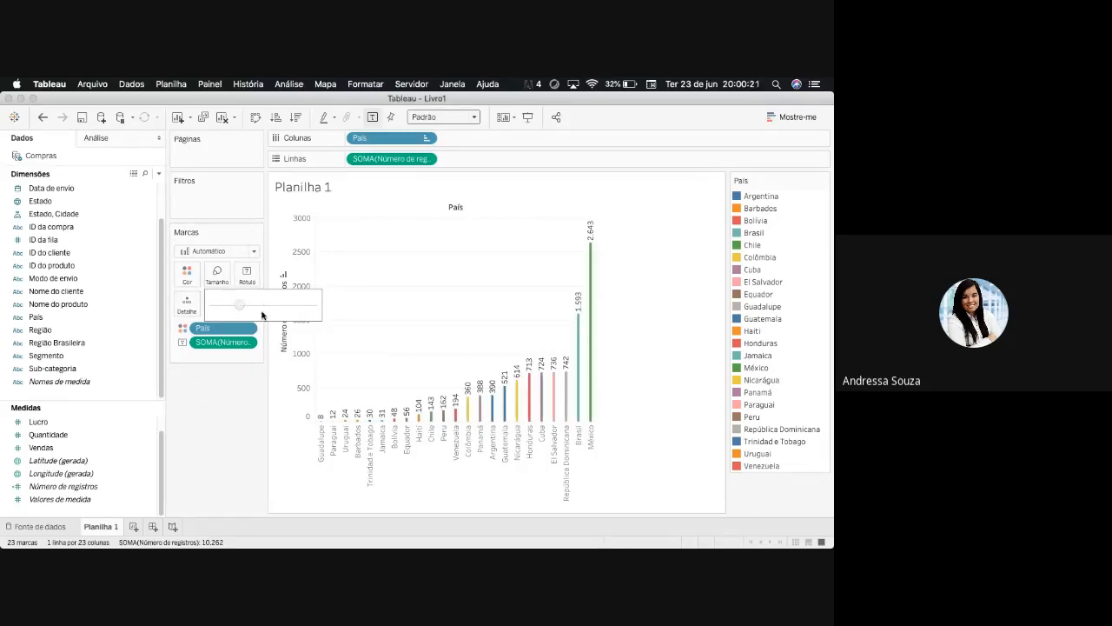
left_click_drag(319, 320, 318, 322)
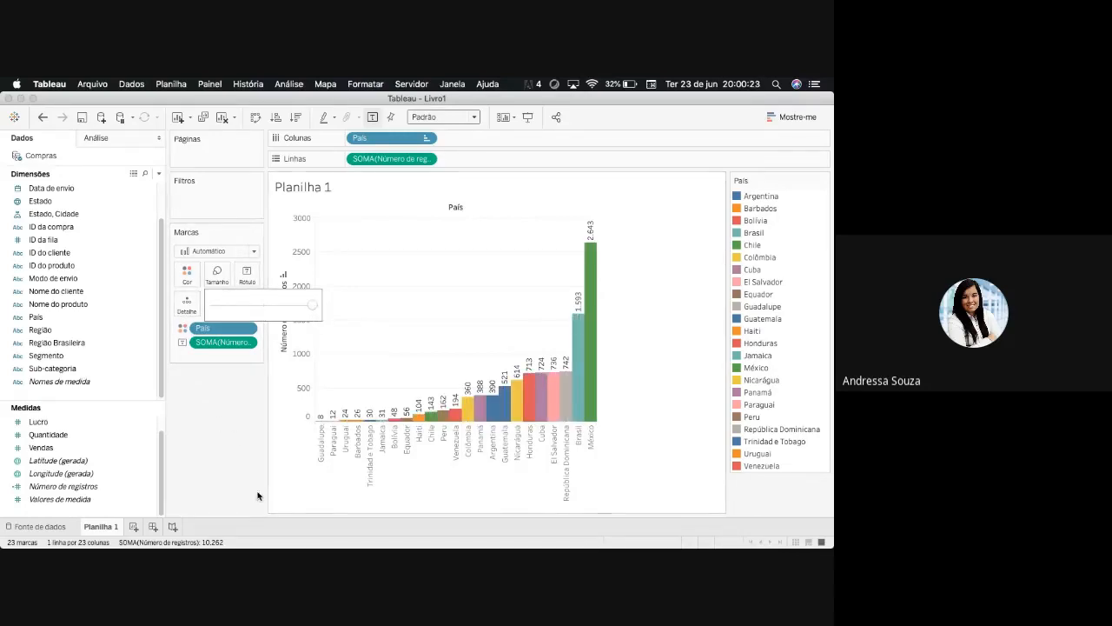
left_click(235, 436)
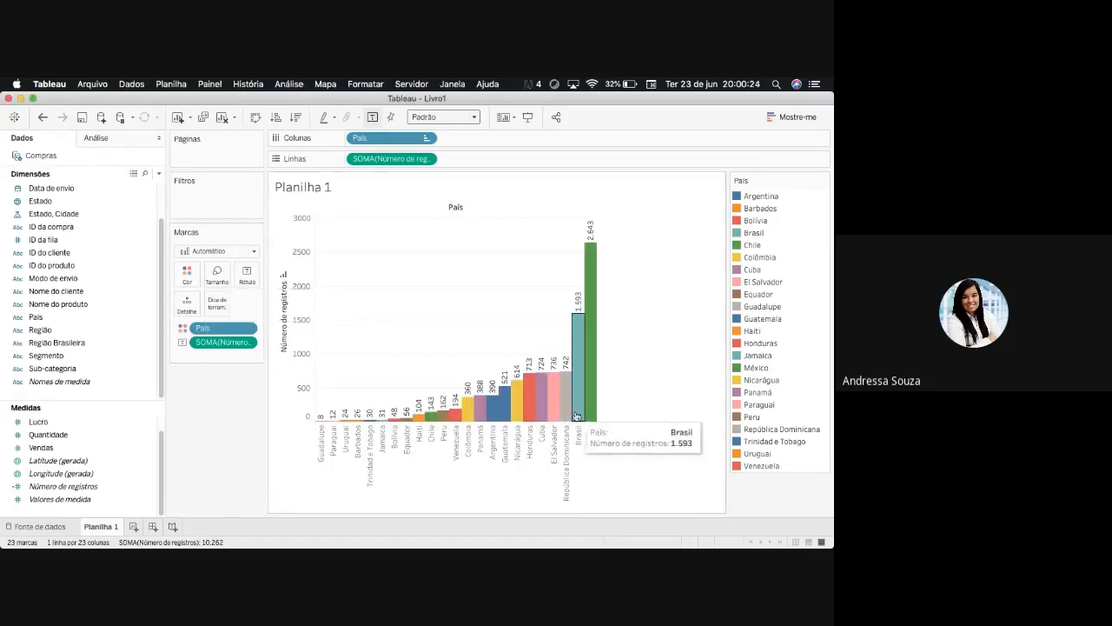
left_click(227, 276)
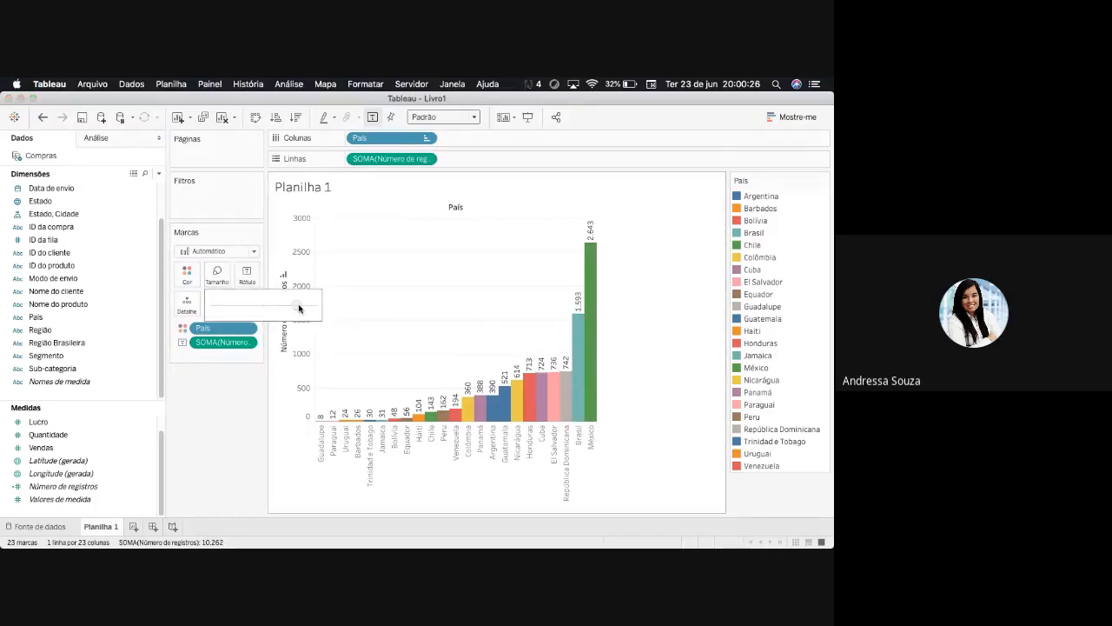
left_click(240, 442)
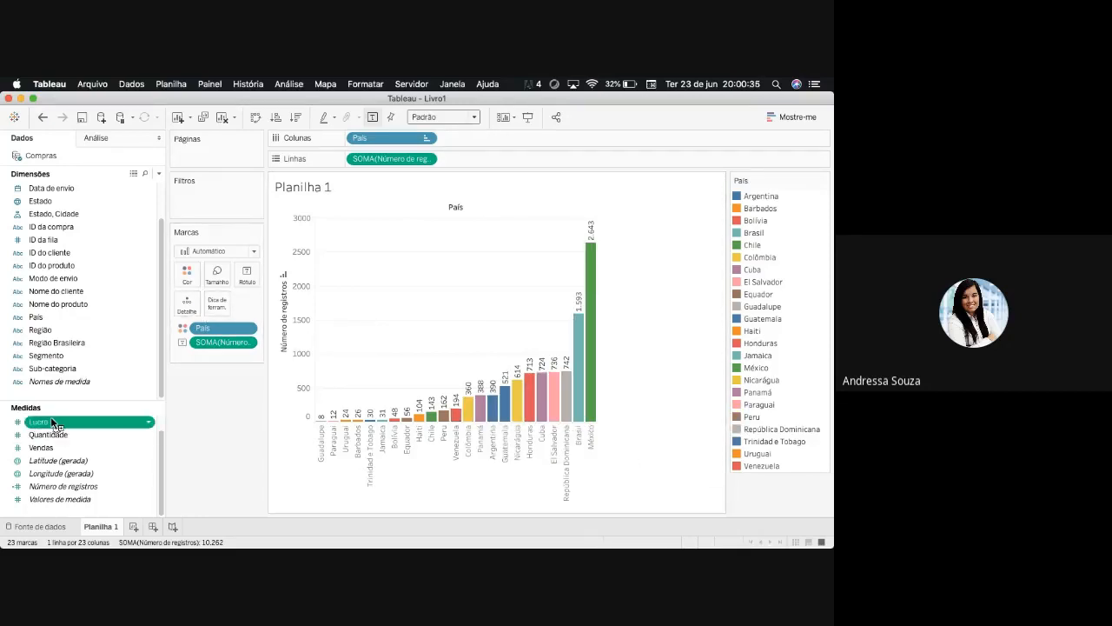
- Add Lucro and Vendas as details of the bars, check a bar's tooltip, and remove both measures again
left_click_drag(52, 422, 188, 315)
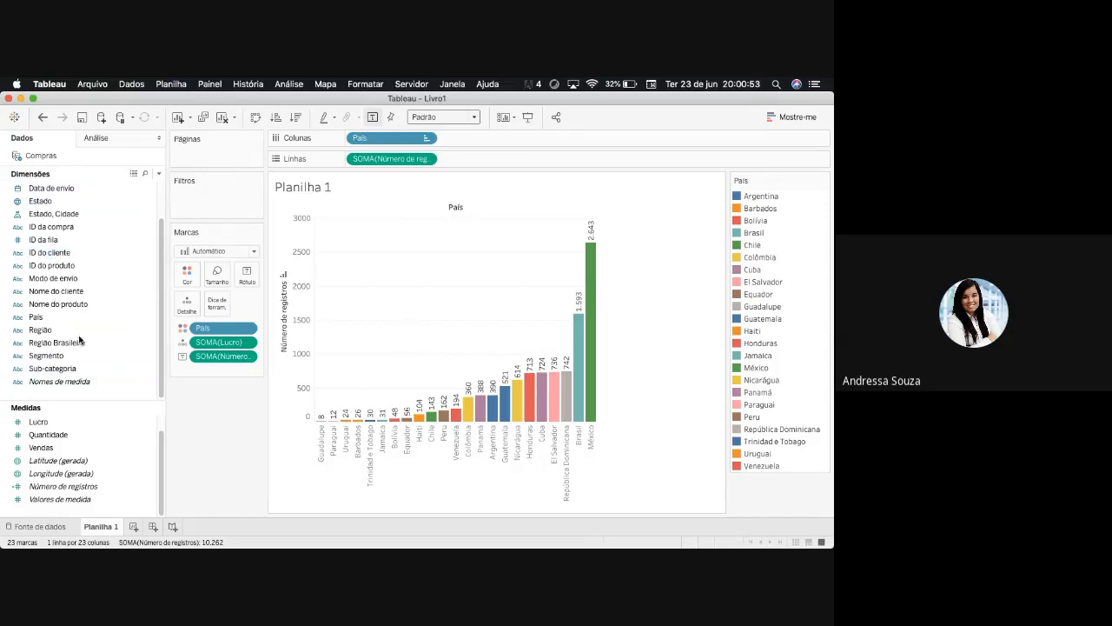
left_click(62, 449)
left_click_drag(63, 449, 204, 347)
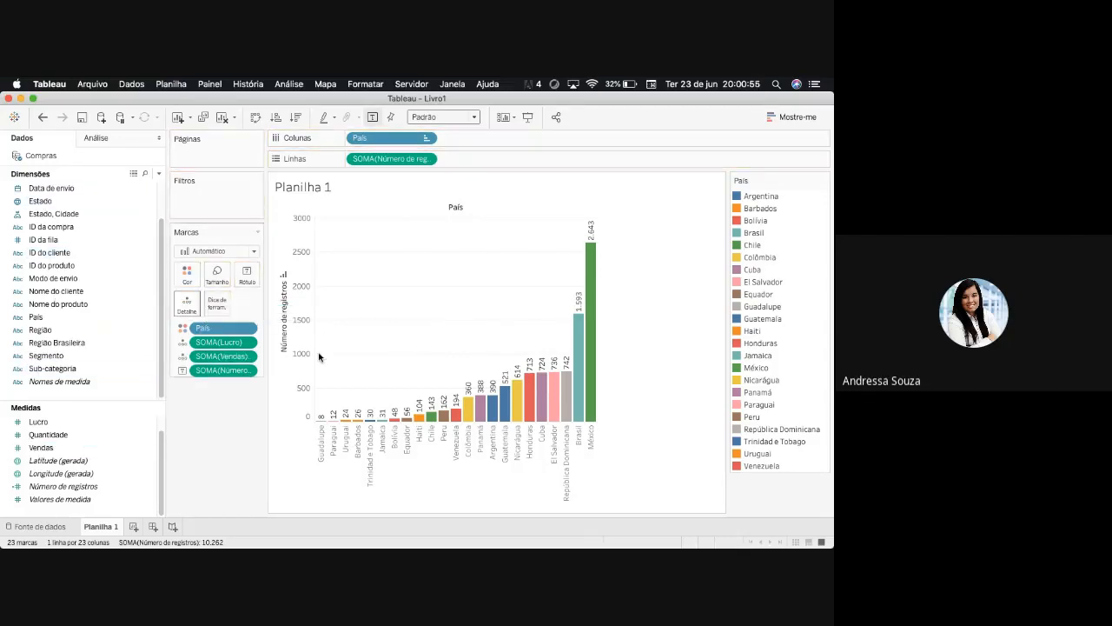
mouse_move(578, 410)
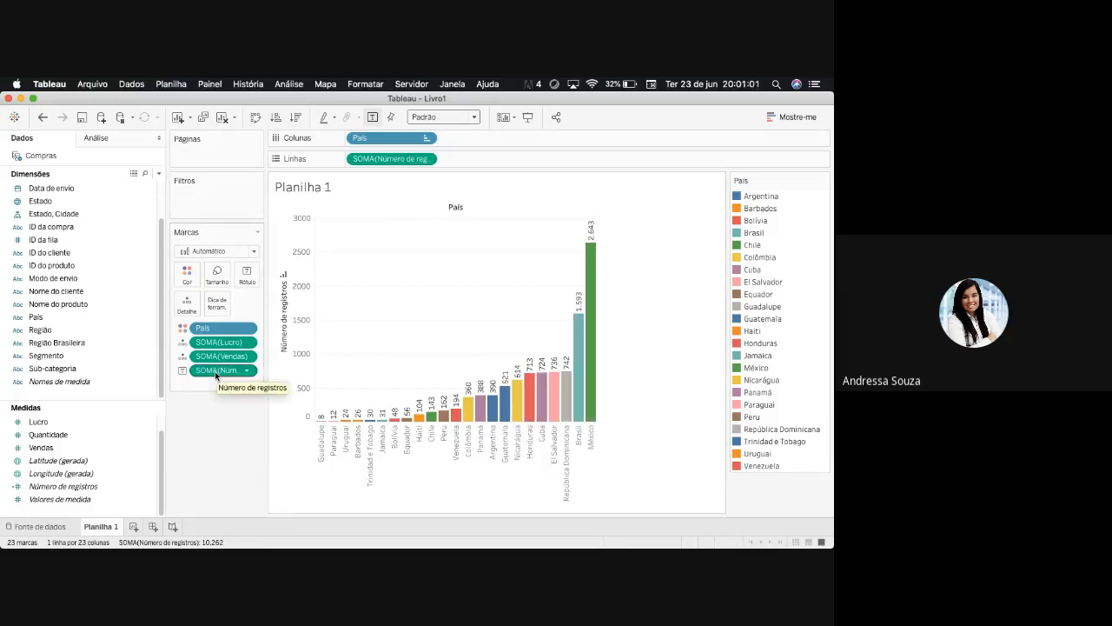
left_click_drag(222, 355, 231, 430)
left_click_drag(222, 344, 202, 411)
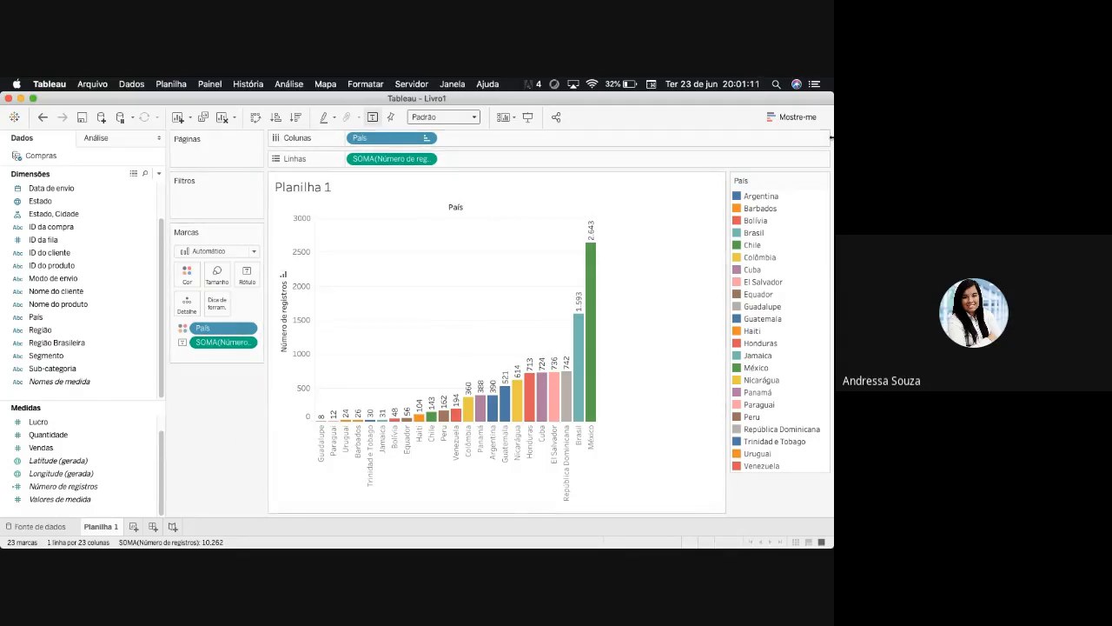
- Convert the bar chart to a pie chart and check the mark roles of its Número de registros fields
left_click(792, 117)
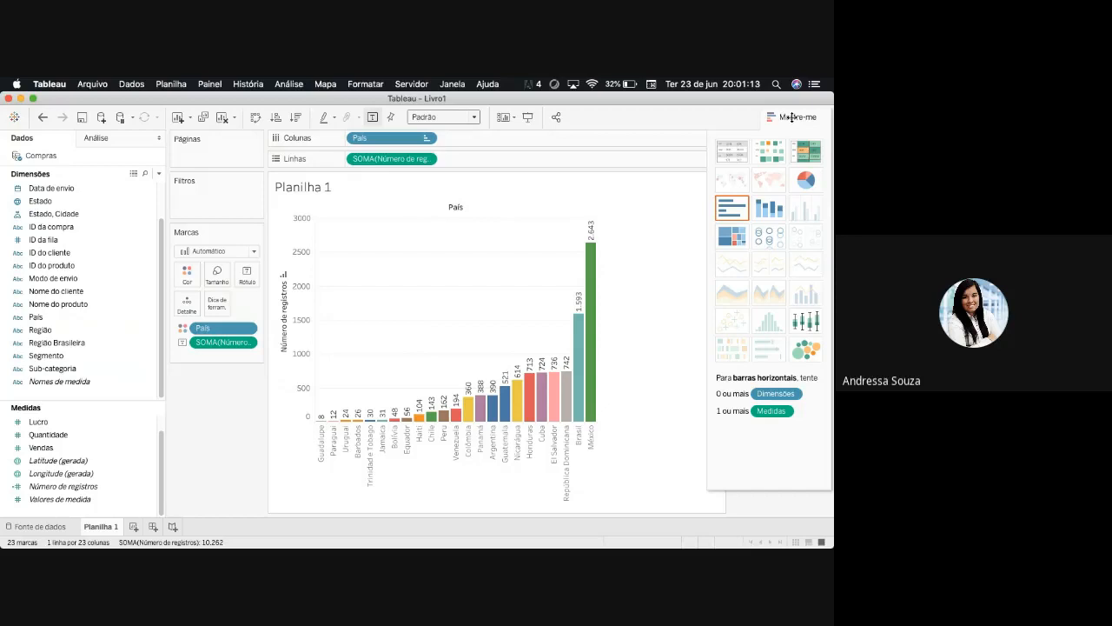
left_click(802, 180)
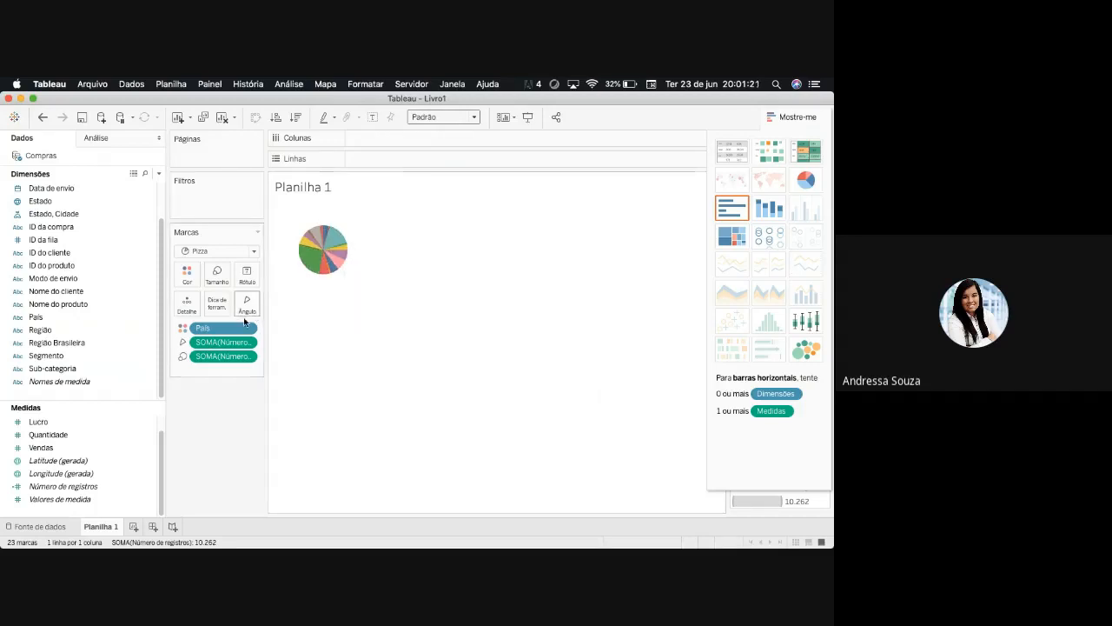
left_click(184, 345)
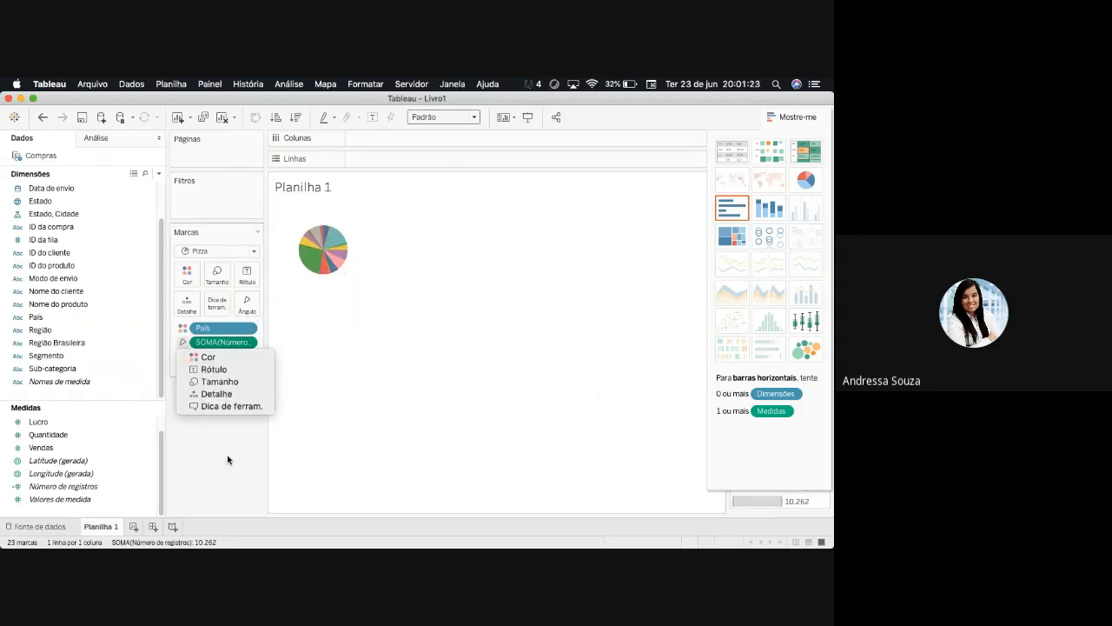
left_click(213, 391)
left_click(182, 356)
left_click(243, 472)
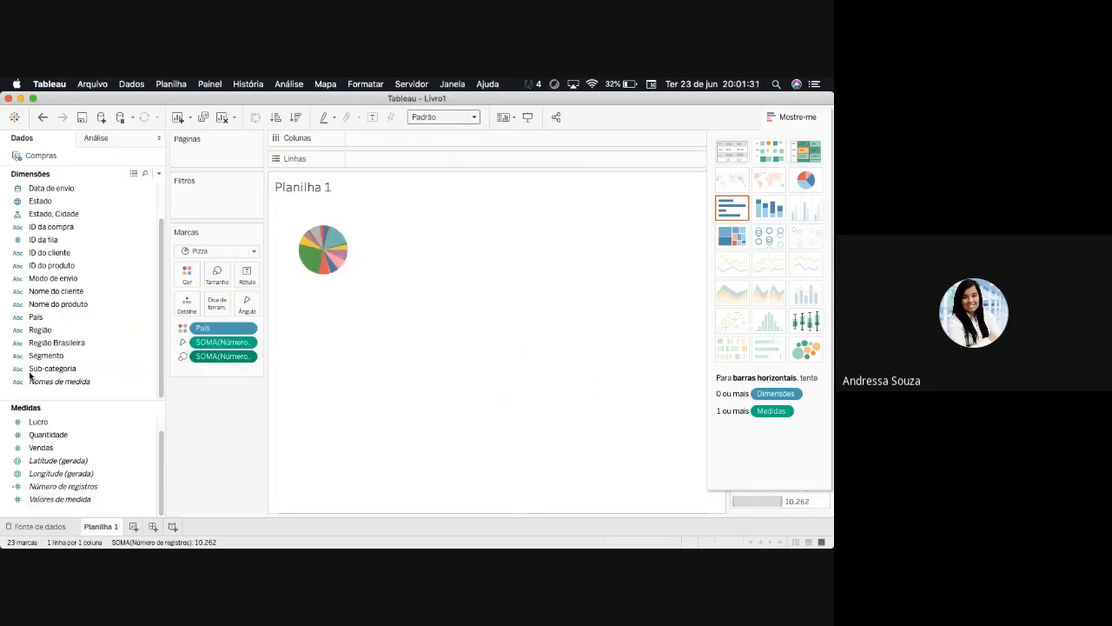
- Try labelling the pie slices with País and with Número de registros, removing each label field again
left_click_drag(35, 317, 247, 274)
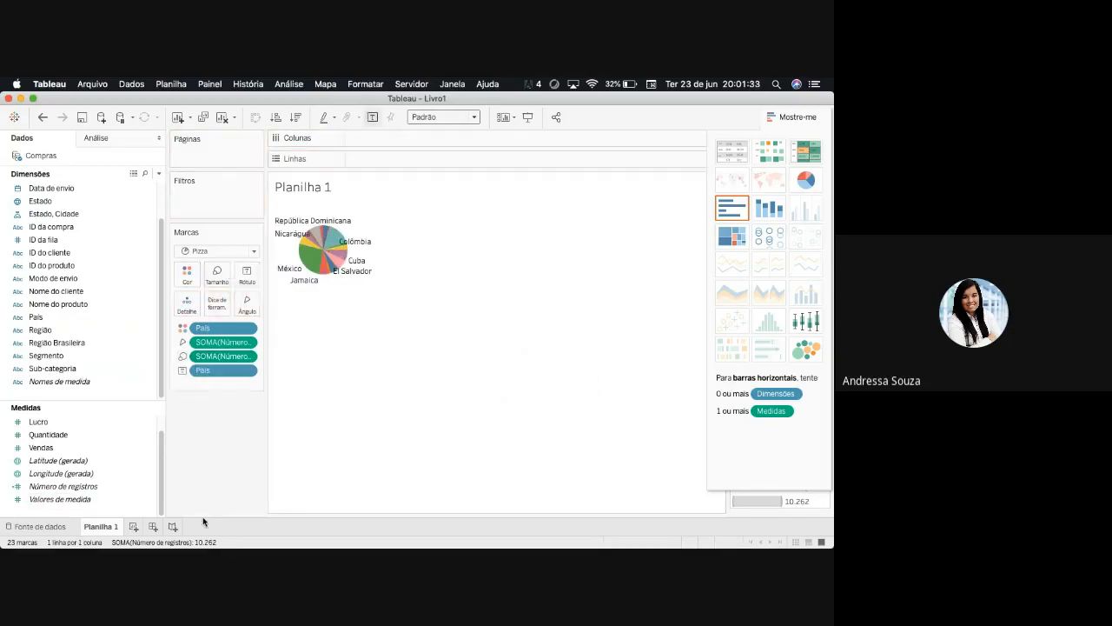
left_click(785, 119)
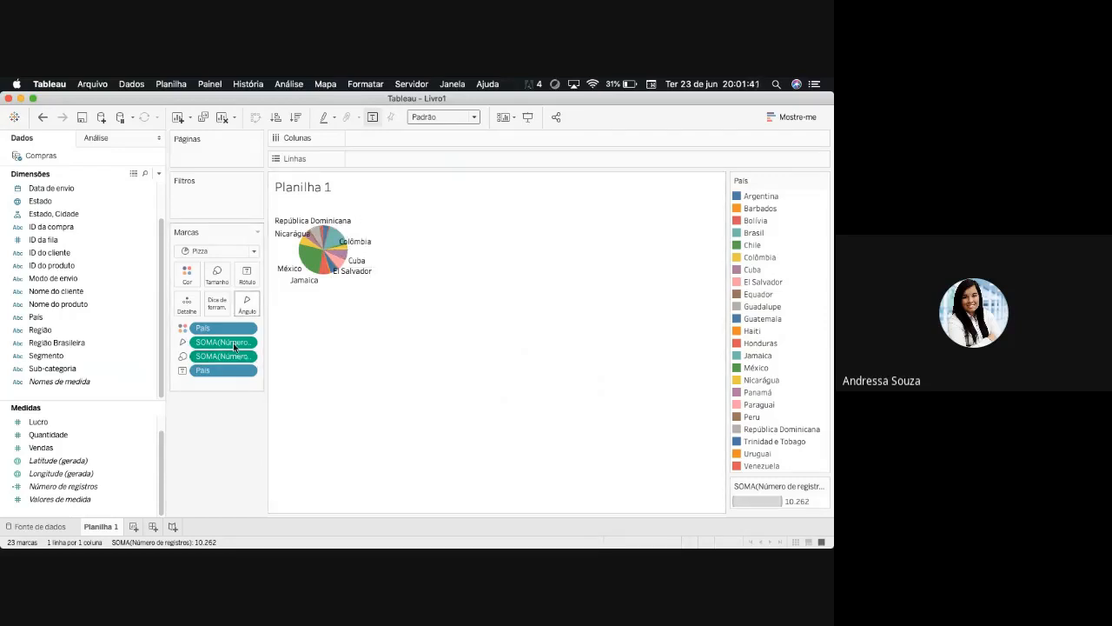
left_click_drag(235, 374, 248, 461)
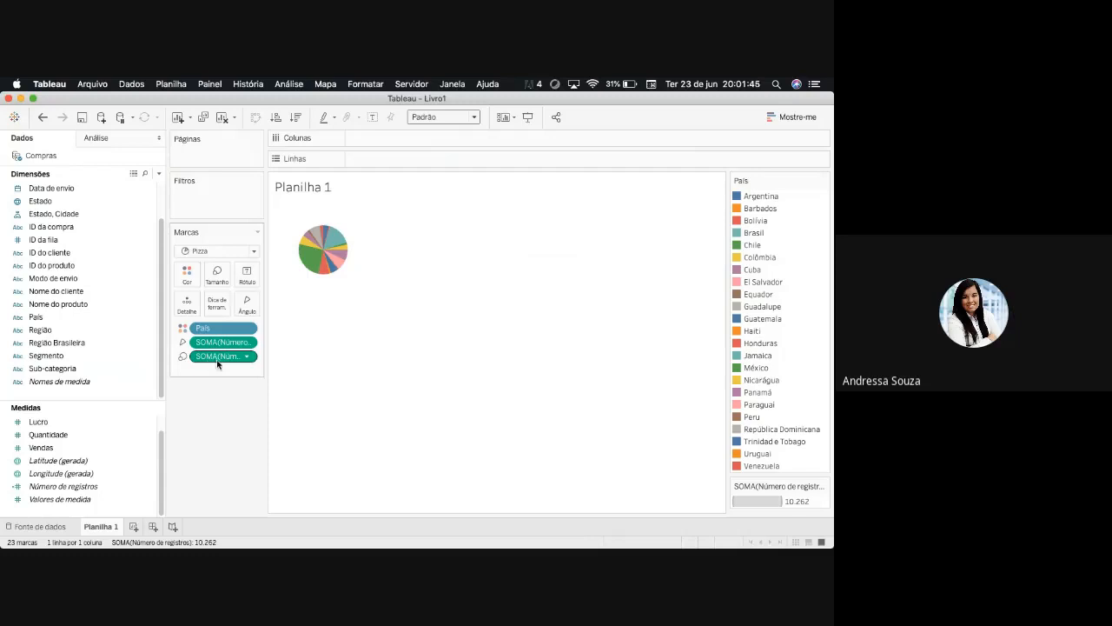
left_click_drag(61, 486, 247, 274)
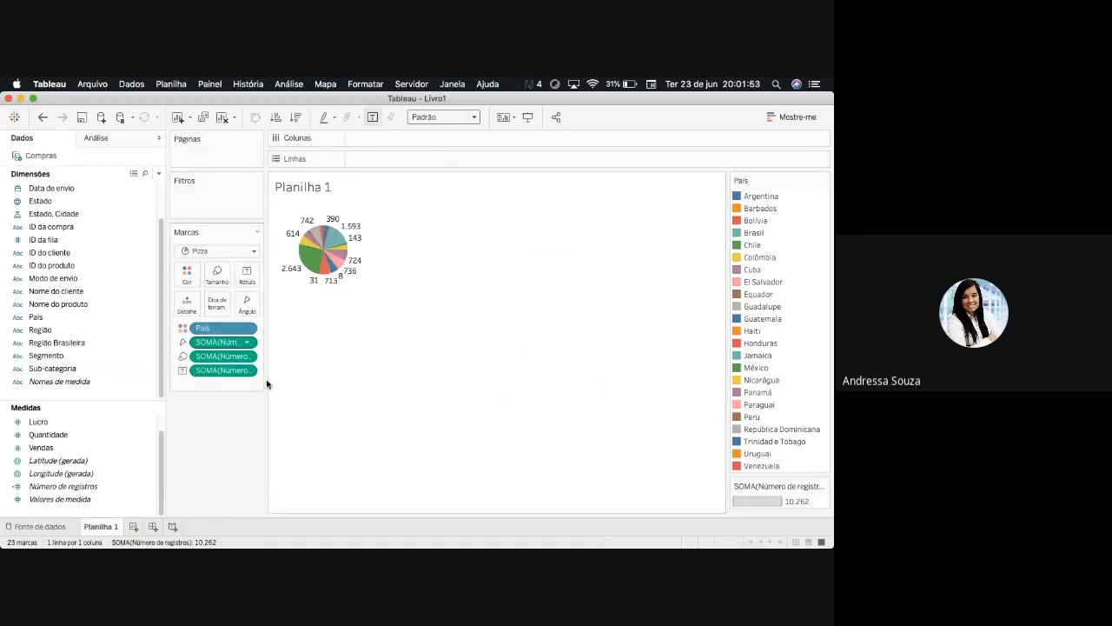
left_click_drag(218, 372, 226, 424)
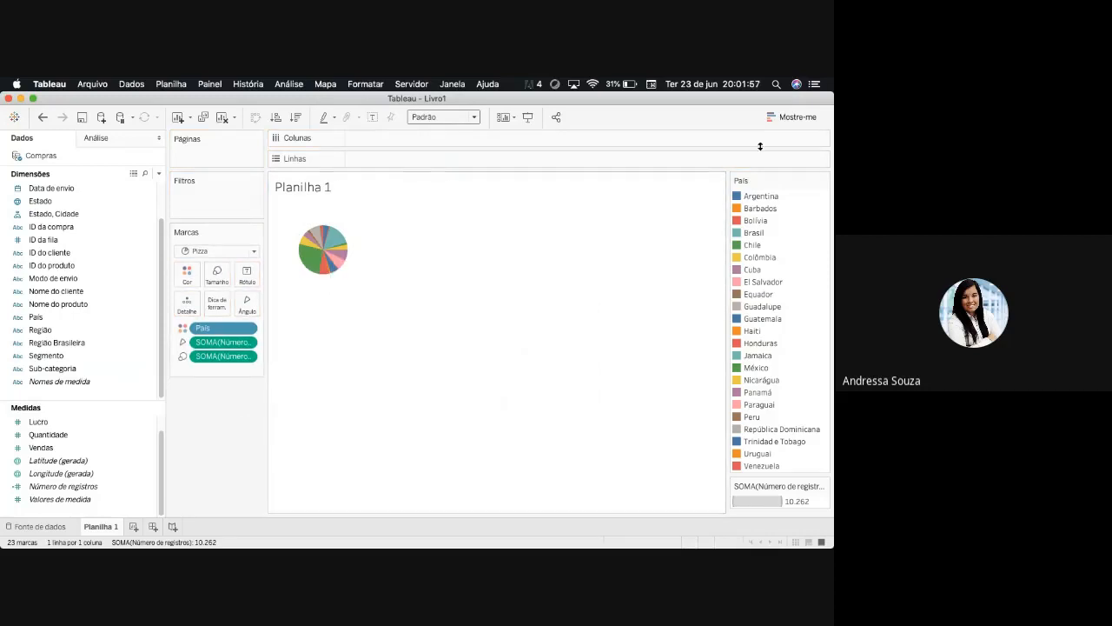
- Convert the pie chart to packed bubbles, and sort the countries in ascending and finally descending order of Número de registros
left_click(791, 122)
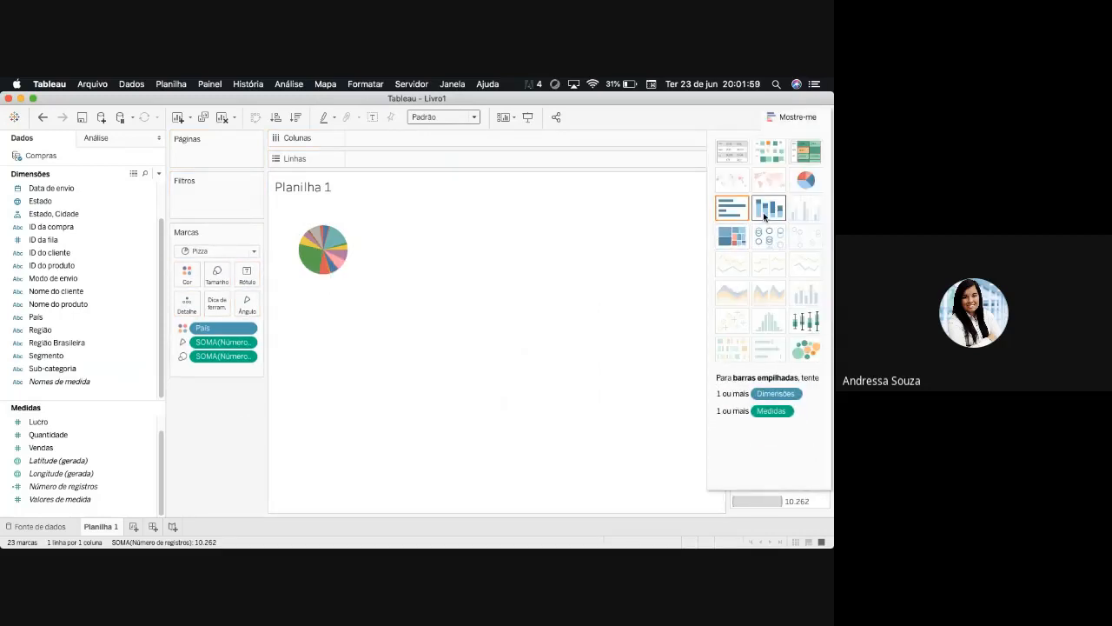
left_click(806, 349)
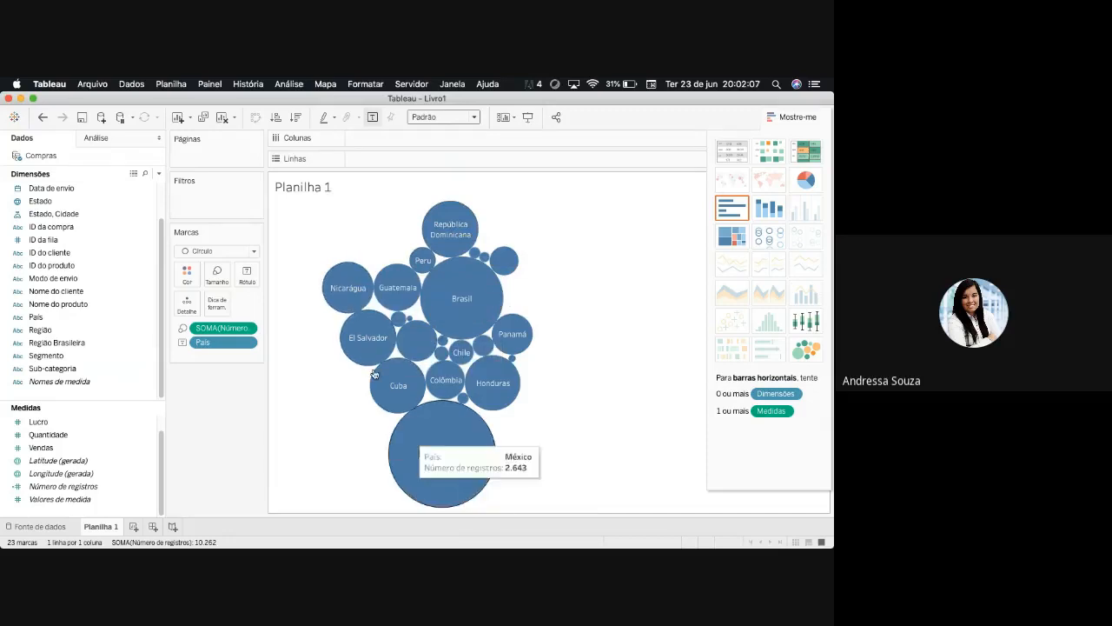
left_click(275, 117)
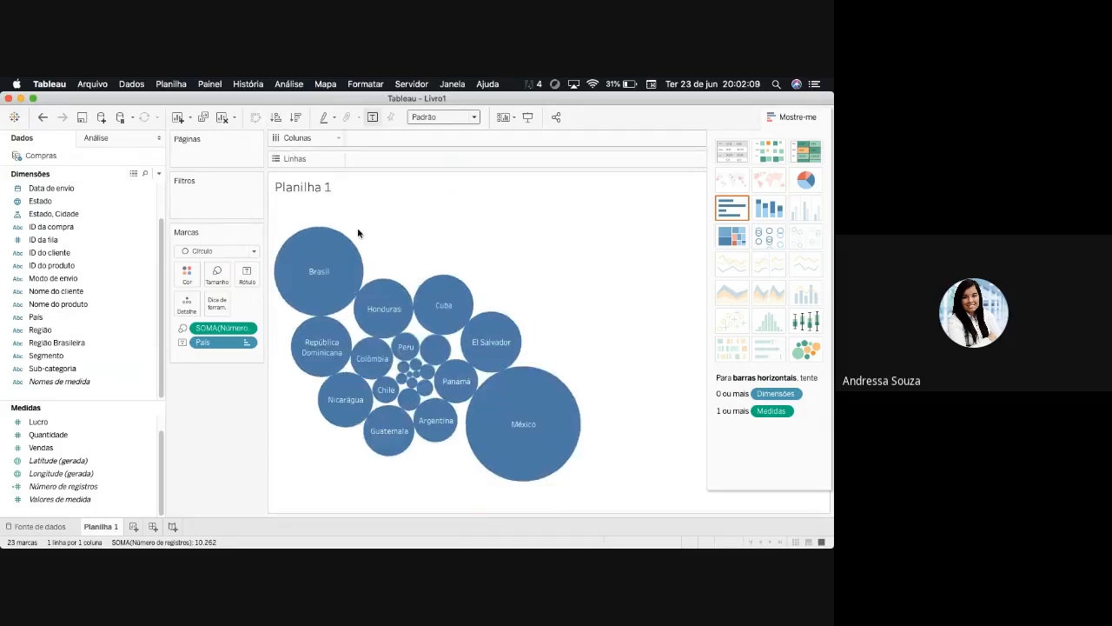
left_click(296, 119)
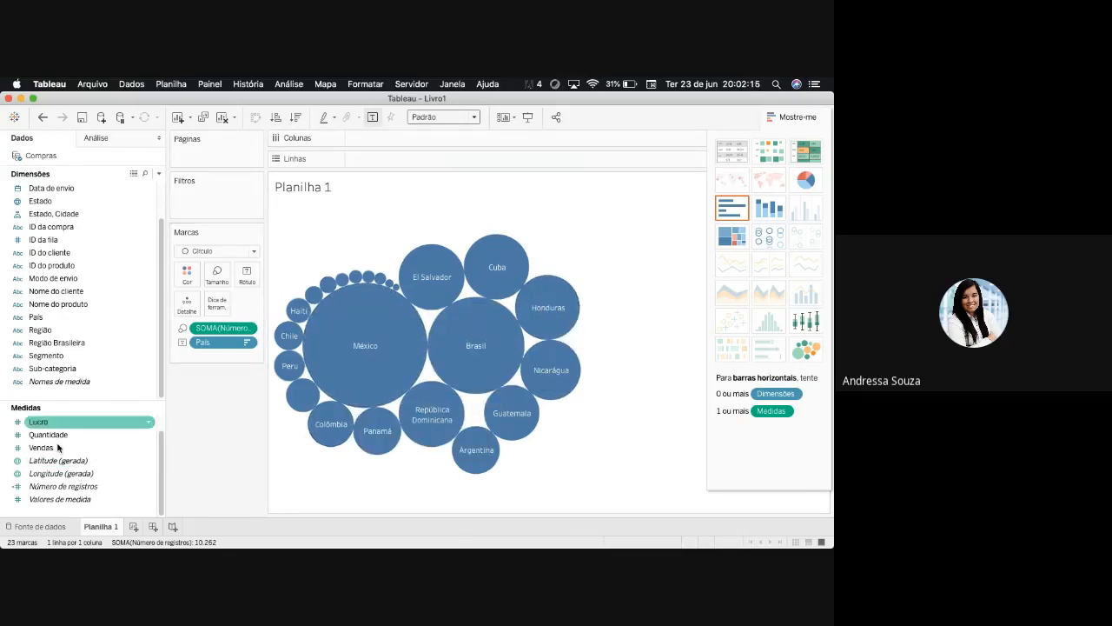
- Colour the packed bubbles by País and hide the chart type suggestions
left_click_drag(43, 328, 187, 273)
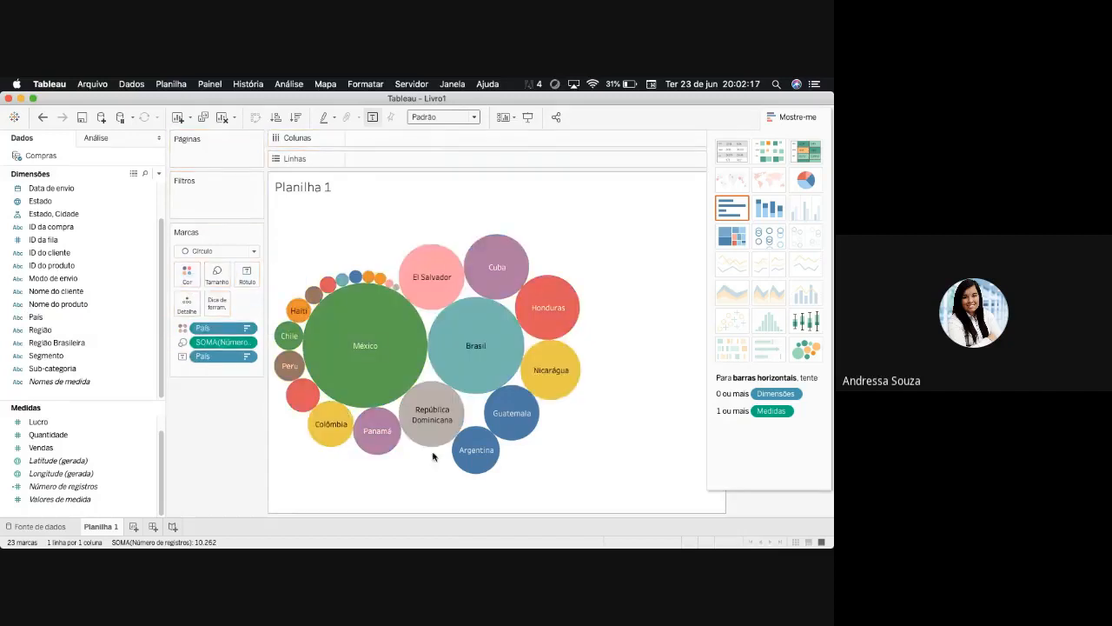
left_click(793, 117)
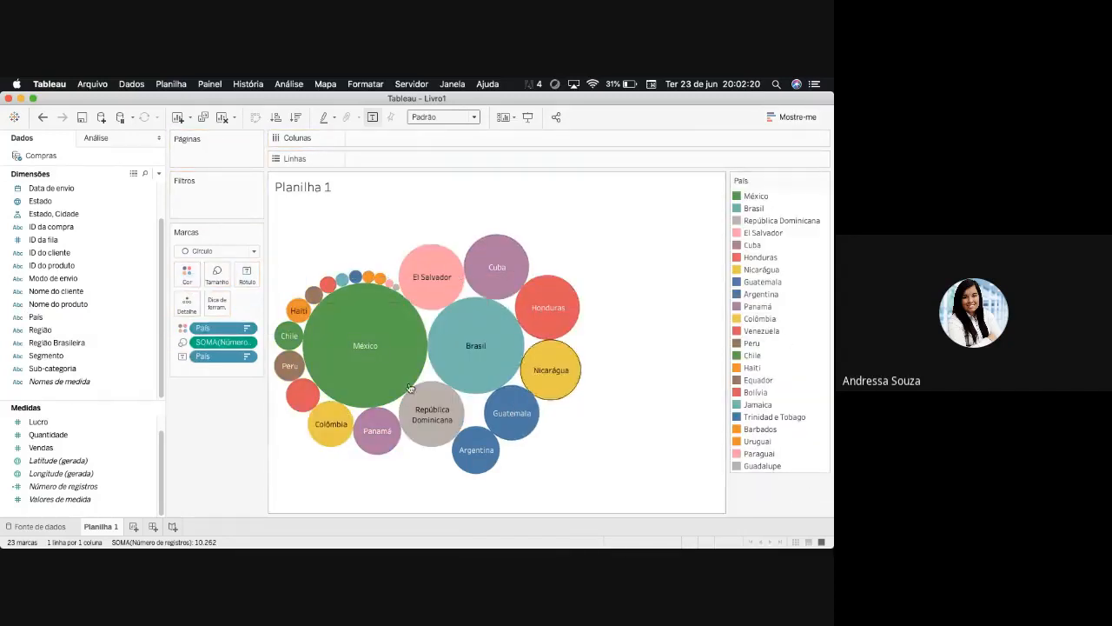
- Convert the packed bubbles to a treemap and inspect the tooltips of individual countries
left_click(787, 118)
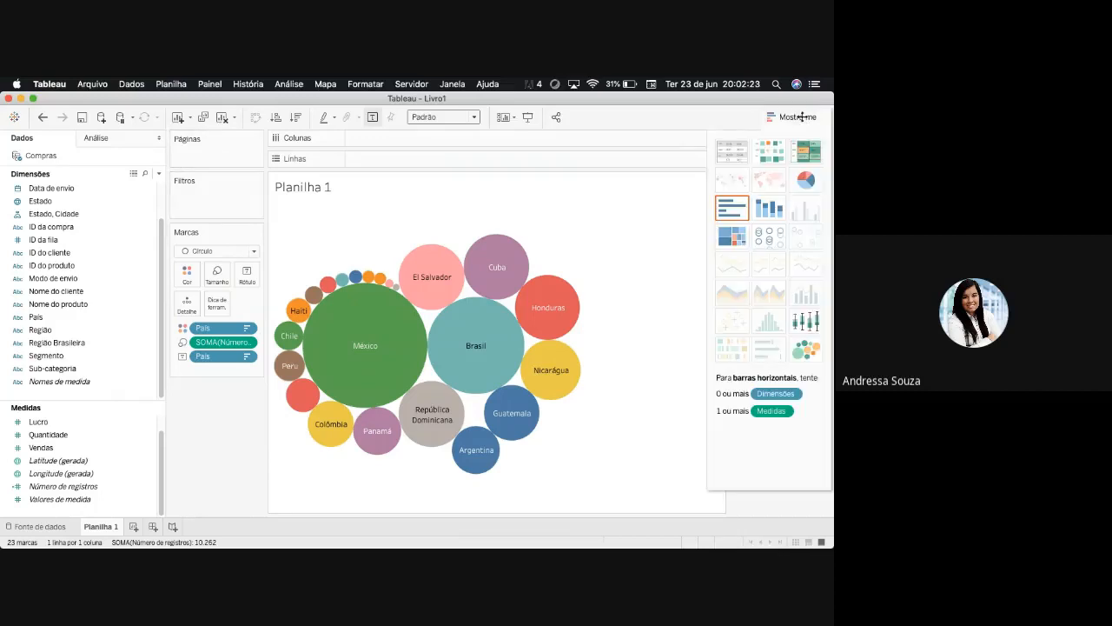
left_click(731, 235)
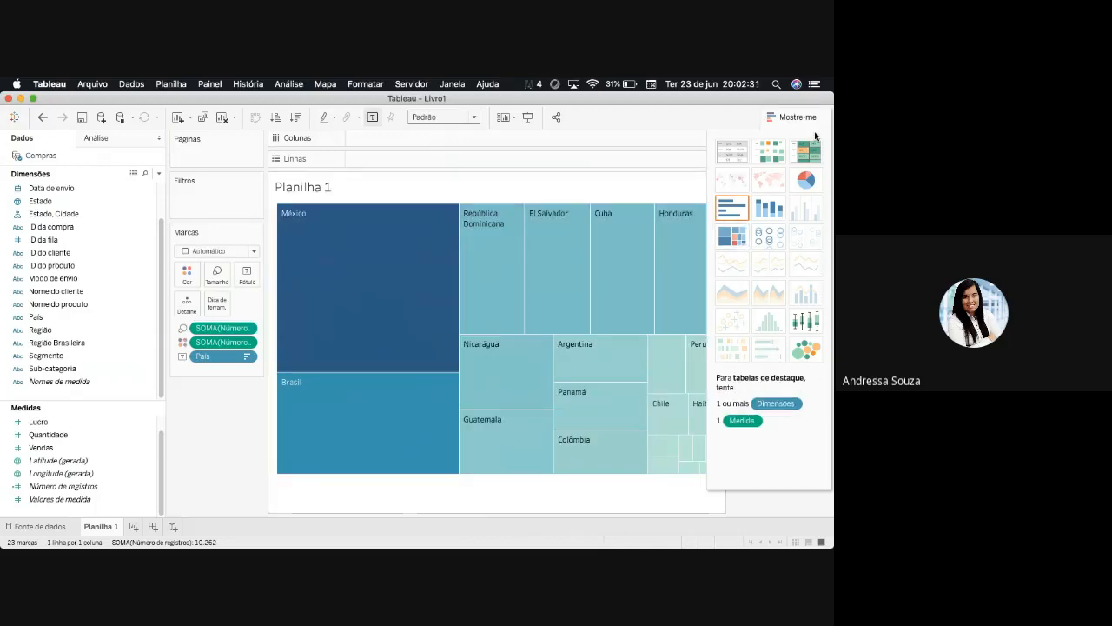
left_click(791, 118)
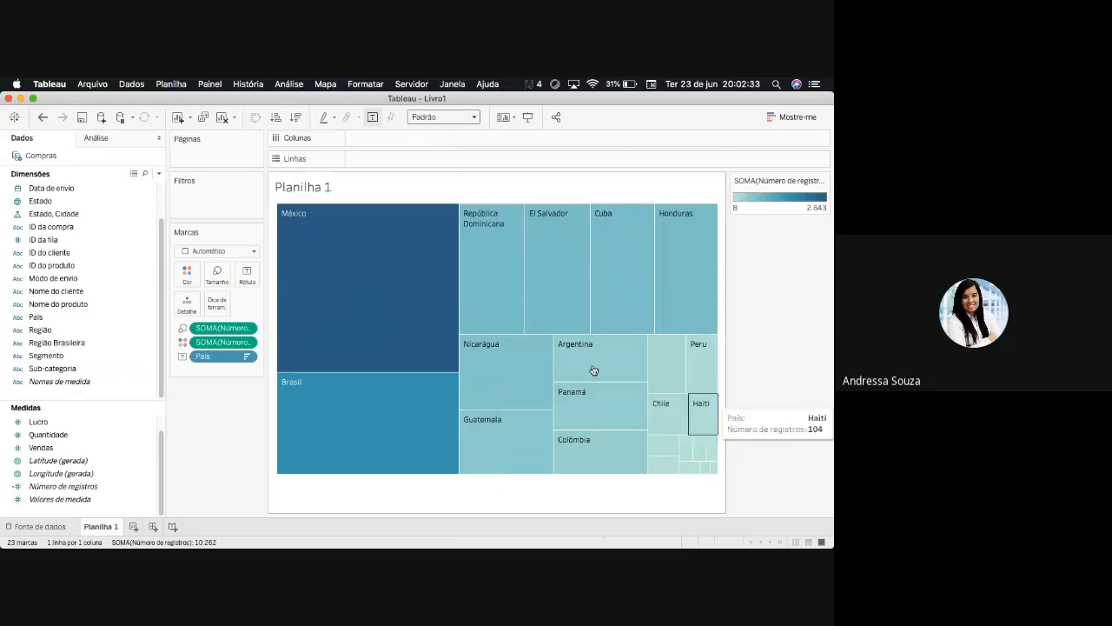
mouse_move(376, 304)
mouse_move(628, 304)
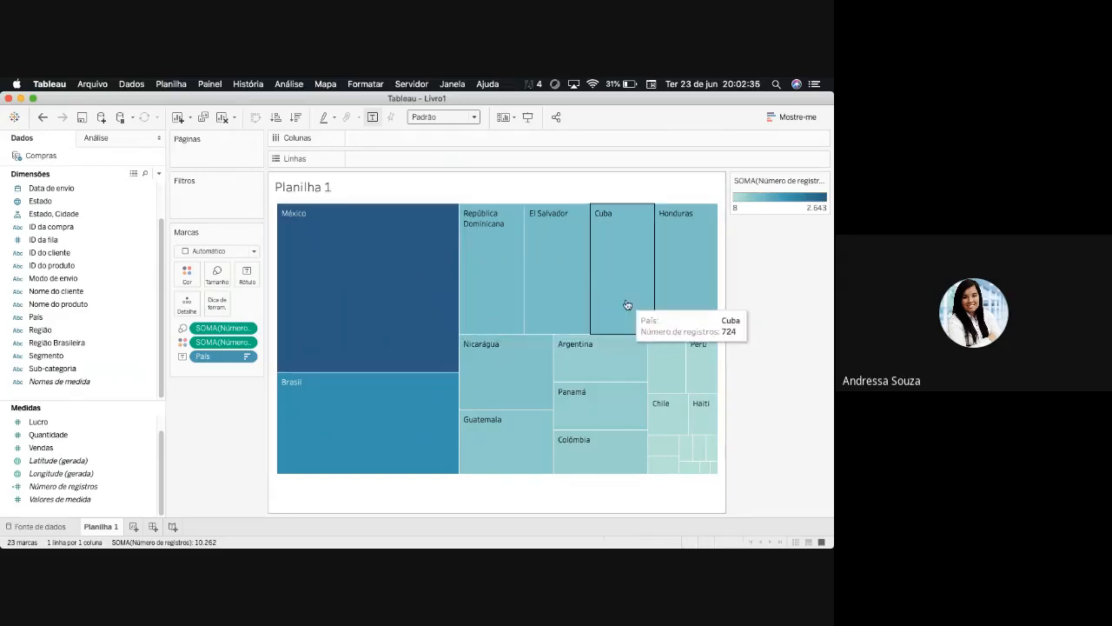
mouse_move(661, 310)
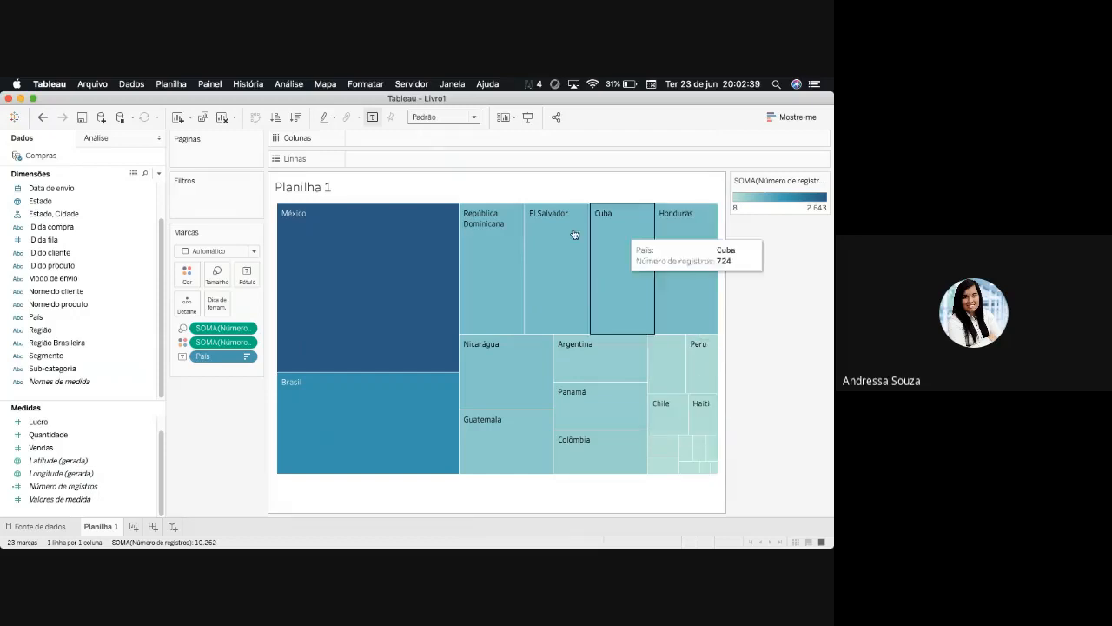
mouse_move(394, 474)
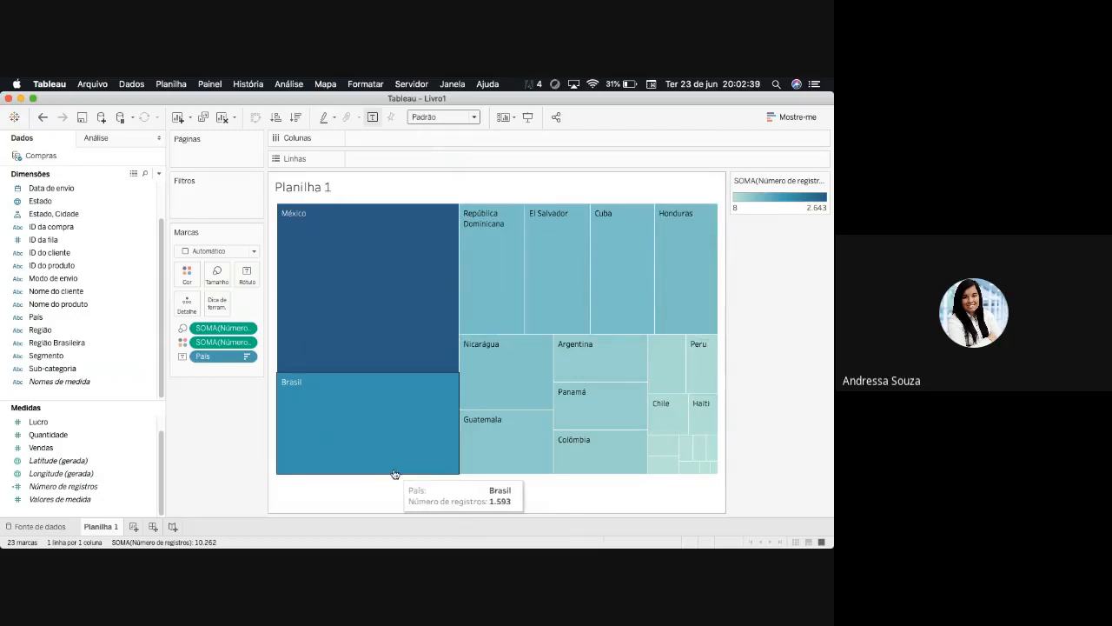
- Try the Divergência laranja-azul palette for the treemap's Número de registros colours
left_click(183, 343)
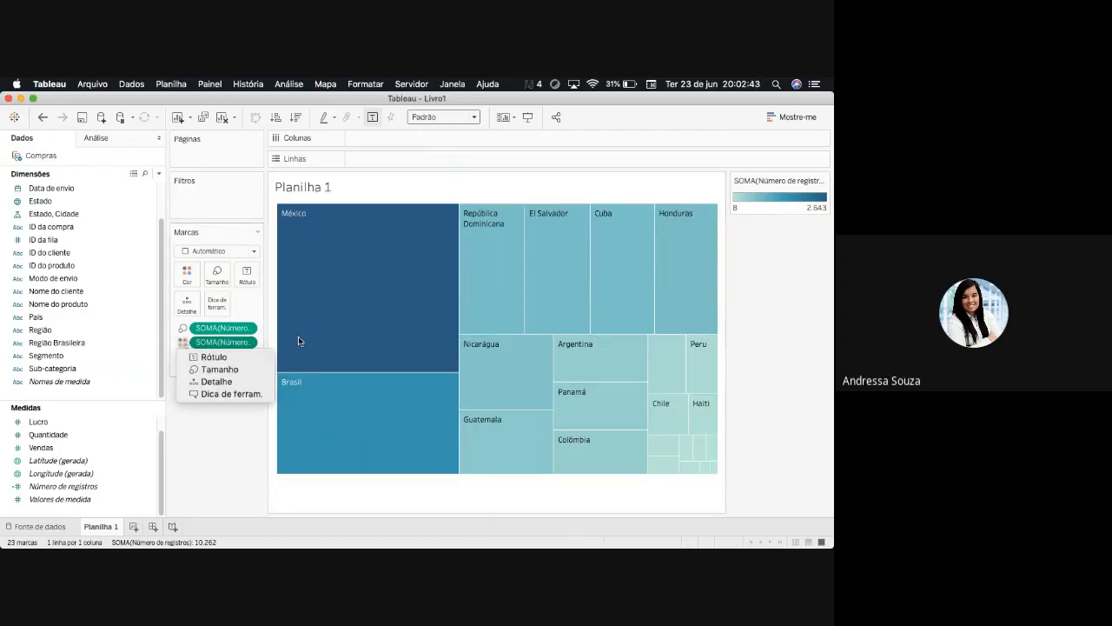
left_click(187, 275)
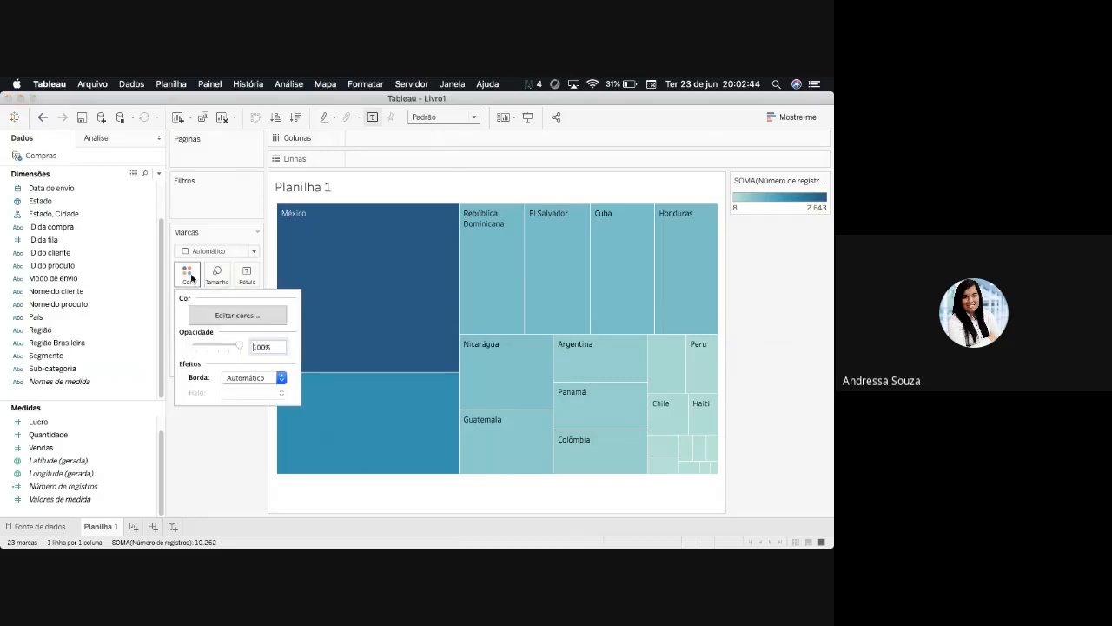
left_click(246, 315)
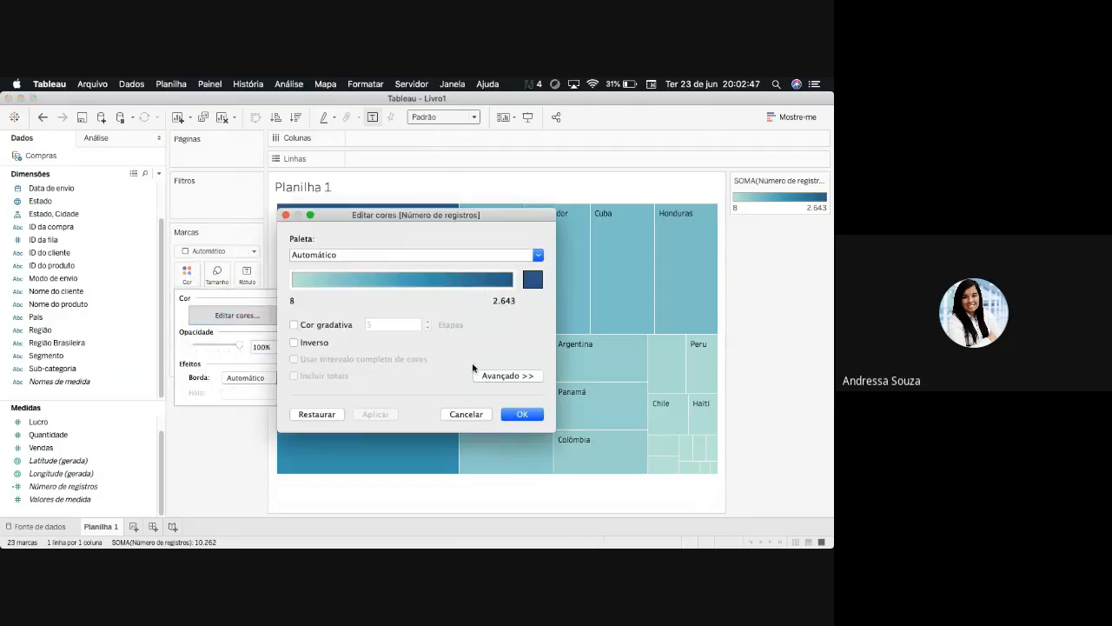
left_click(539, 255)
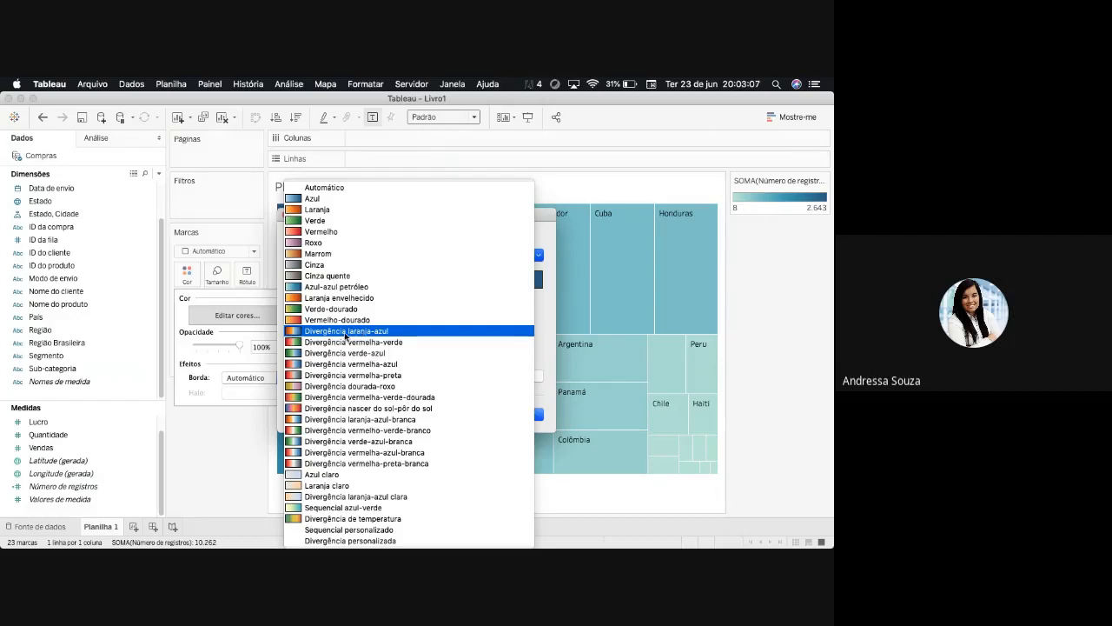
left_click(346, 333)
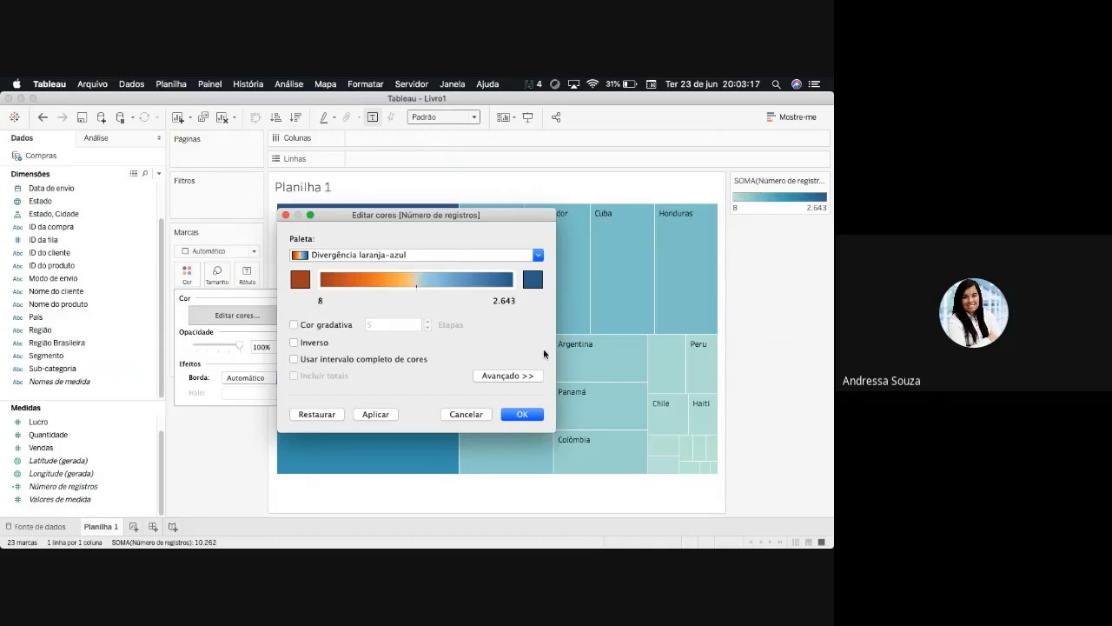
- Try a stepped colour gradient (Cor gradativa) with 38 steps for the treemap's palette
left_click(295, 325)
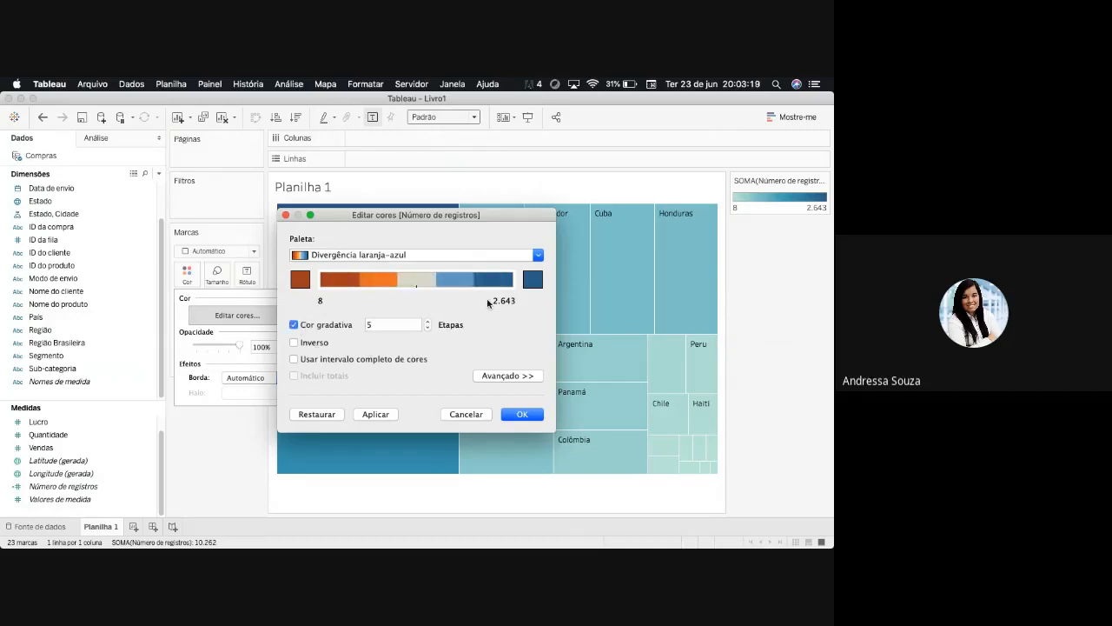
left_click(430, 323)
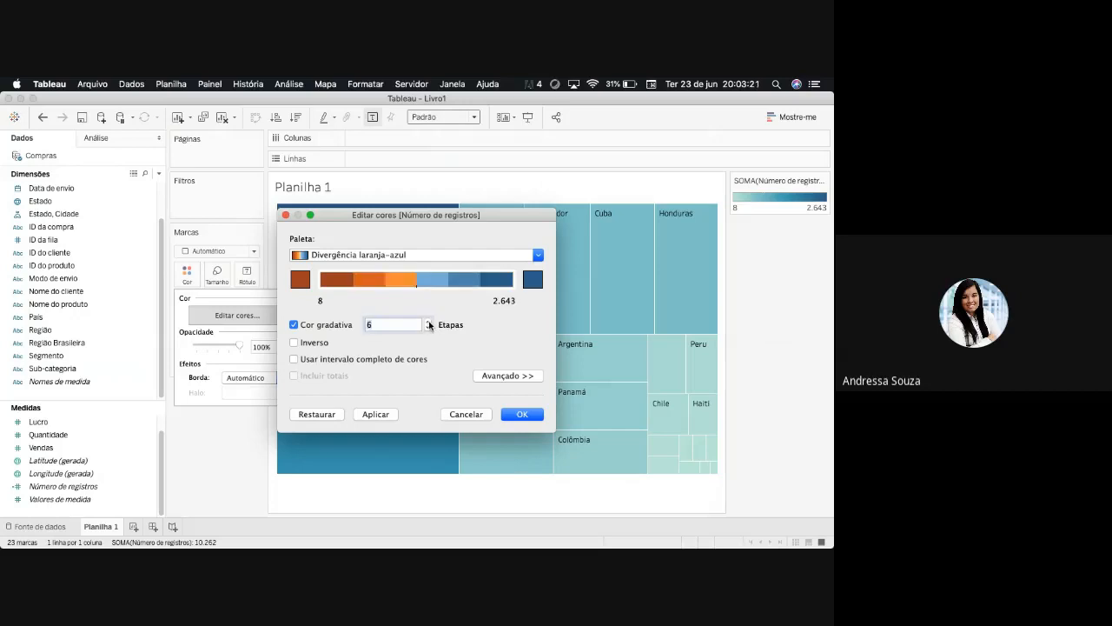
left_click(430, 323)
left_click(430, 323)
left_click(429, 323)
left_click(429, 323)
left_click(429, 322)
left_click(429, 322)
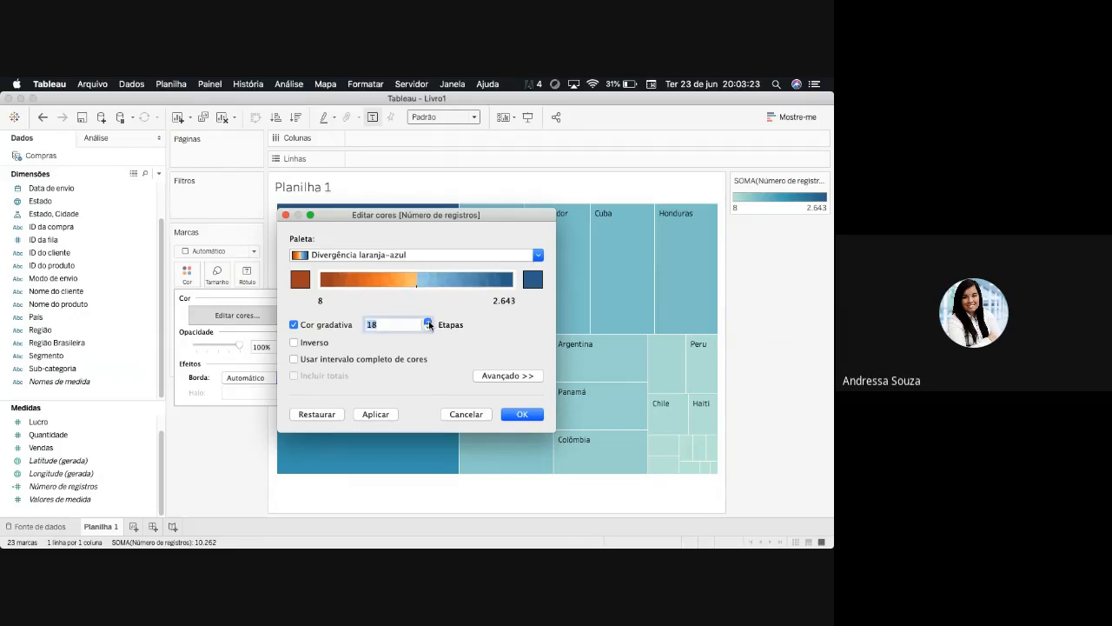
left_click(430, 322)
left_click(430, 323)
- Try an advanced colour range starting at -500 and centred on 0, and cancel the colour edits
left_click(516, 377)
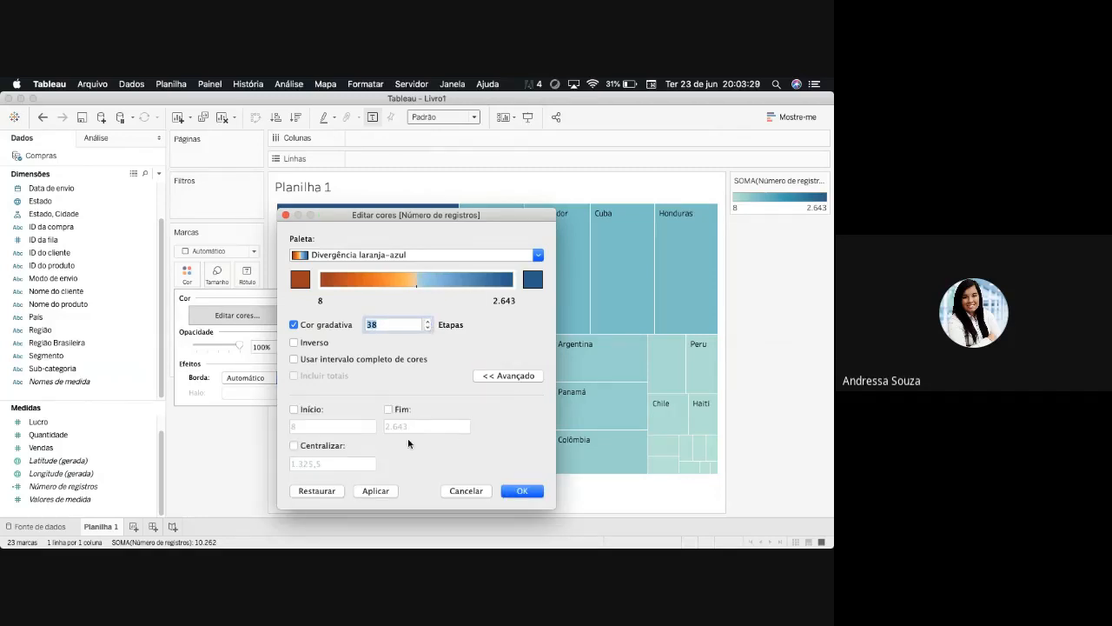
left_click(295, 409)
left_click(389, 410)
left_click(295, 446)
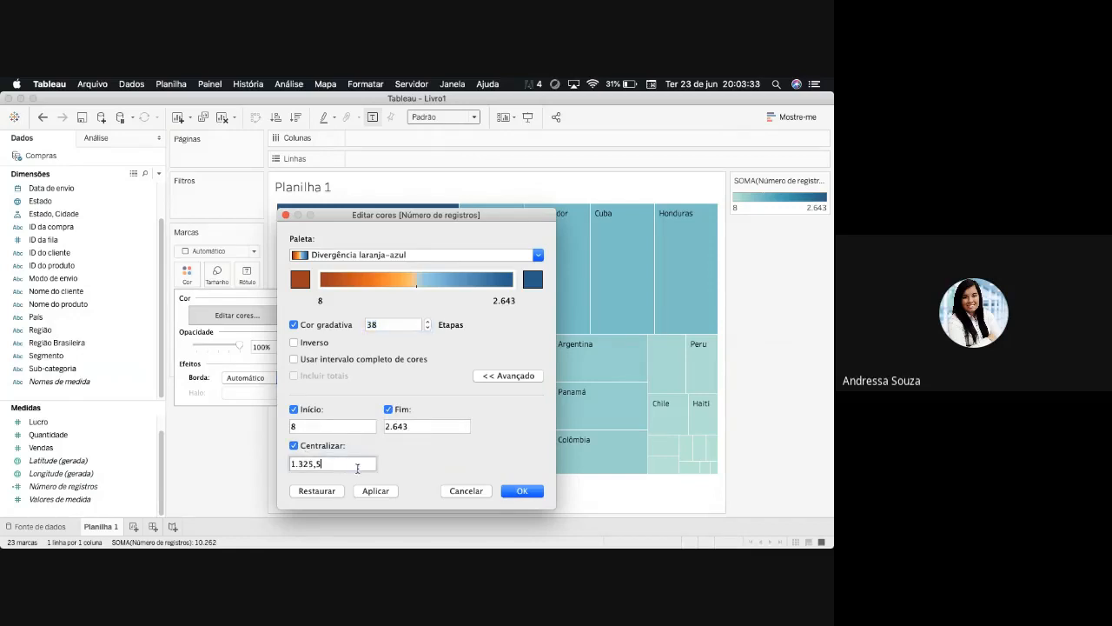
left_click_drag(361, 463, 278, 464)
type("0")
left_click(304, 425)
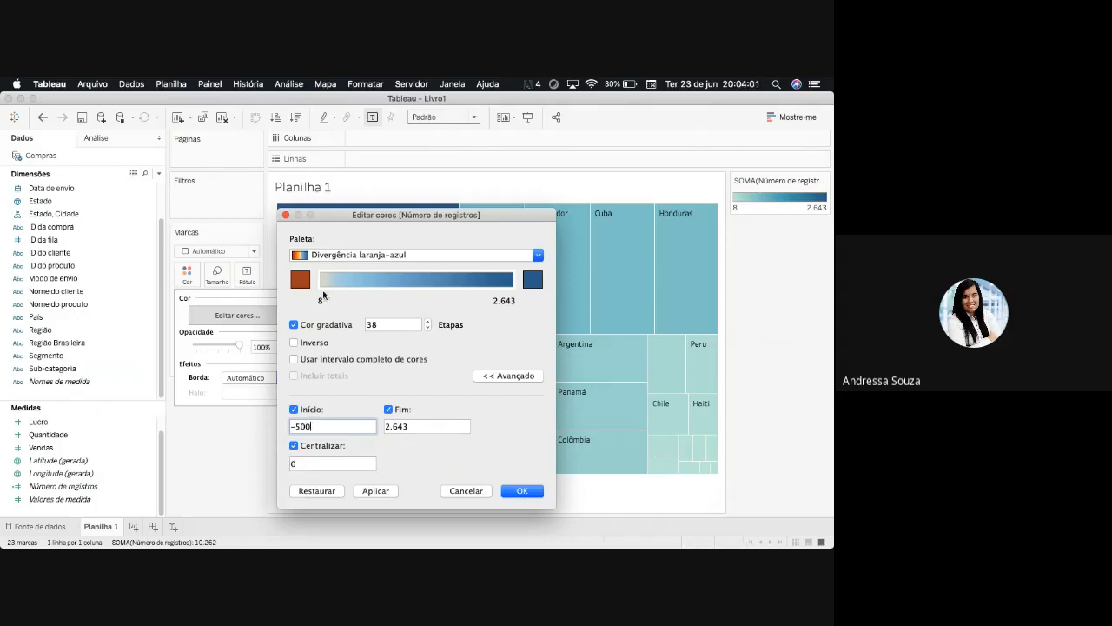
left_click(460, 491)
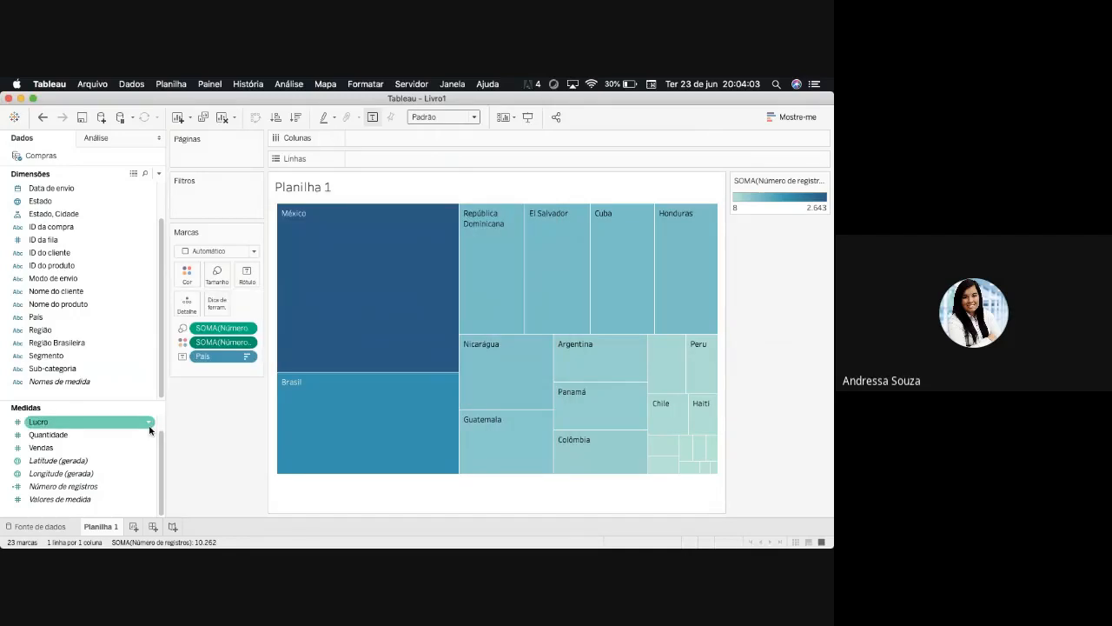
- Try the circle view and the text table for the countries, ending on the highlight table
left_click(801, 117)
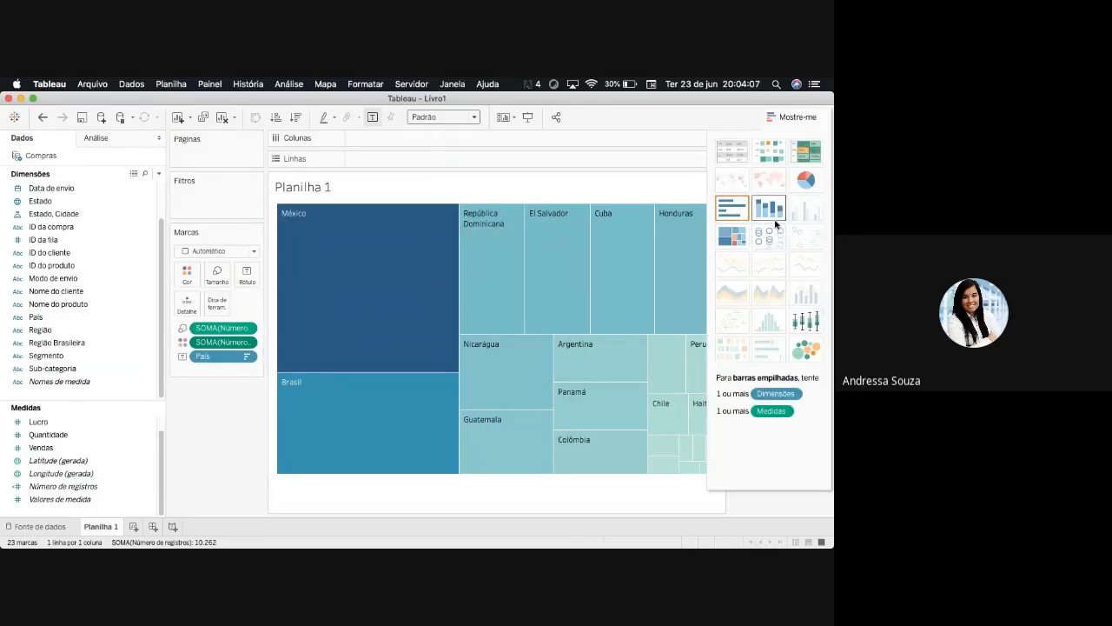
left_click(771, 248)
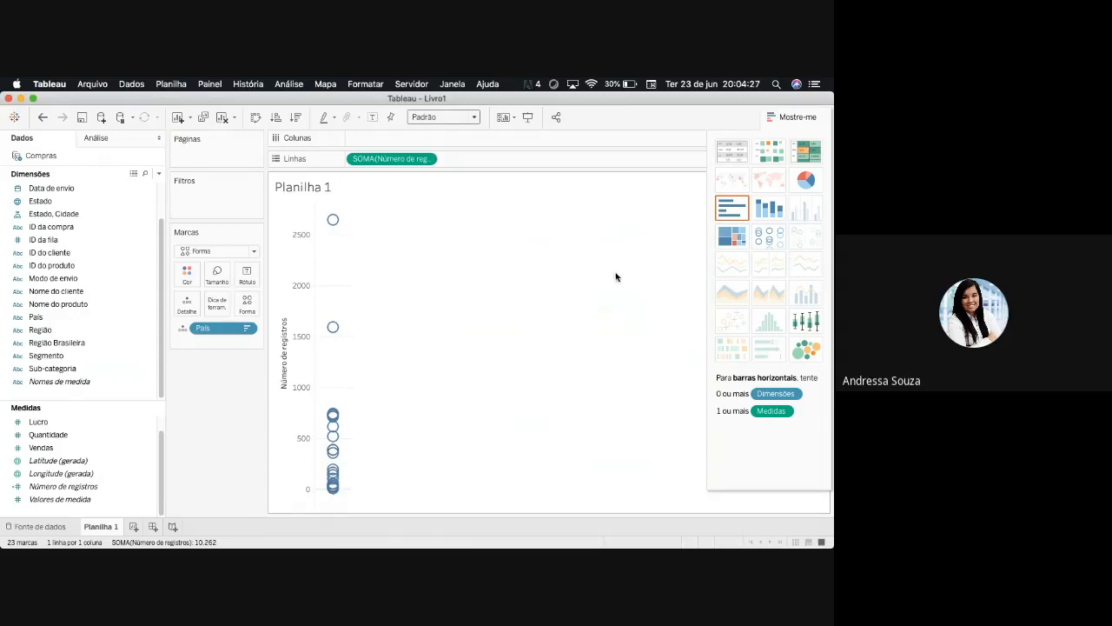
left_click(813, 152)
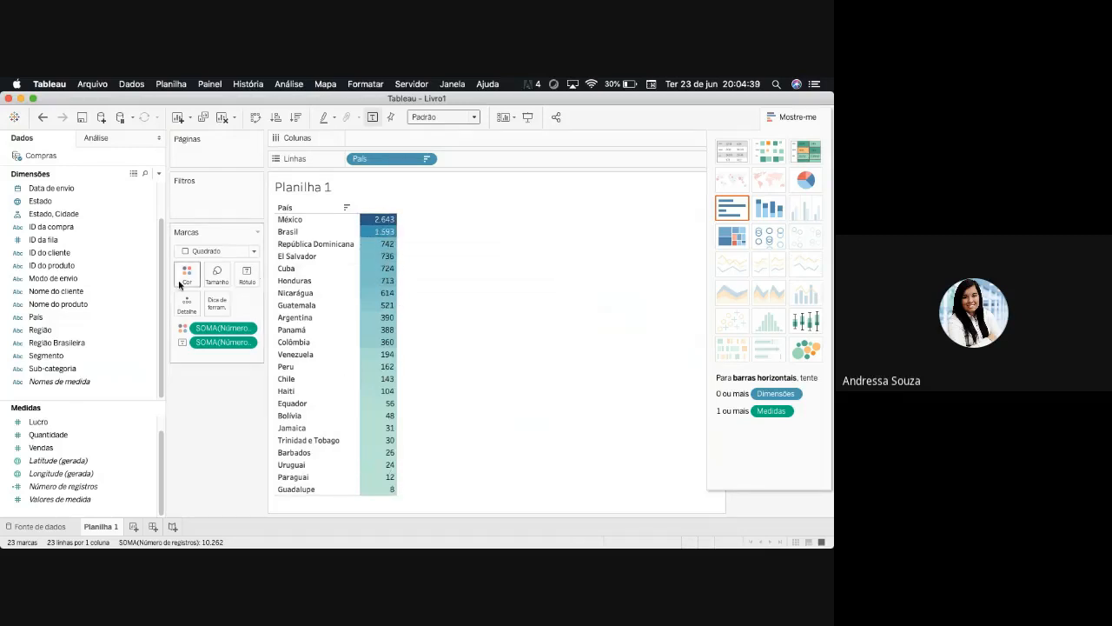
left_click(740, 161)
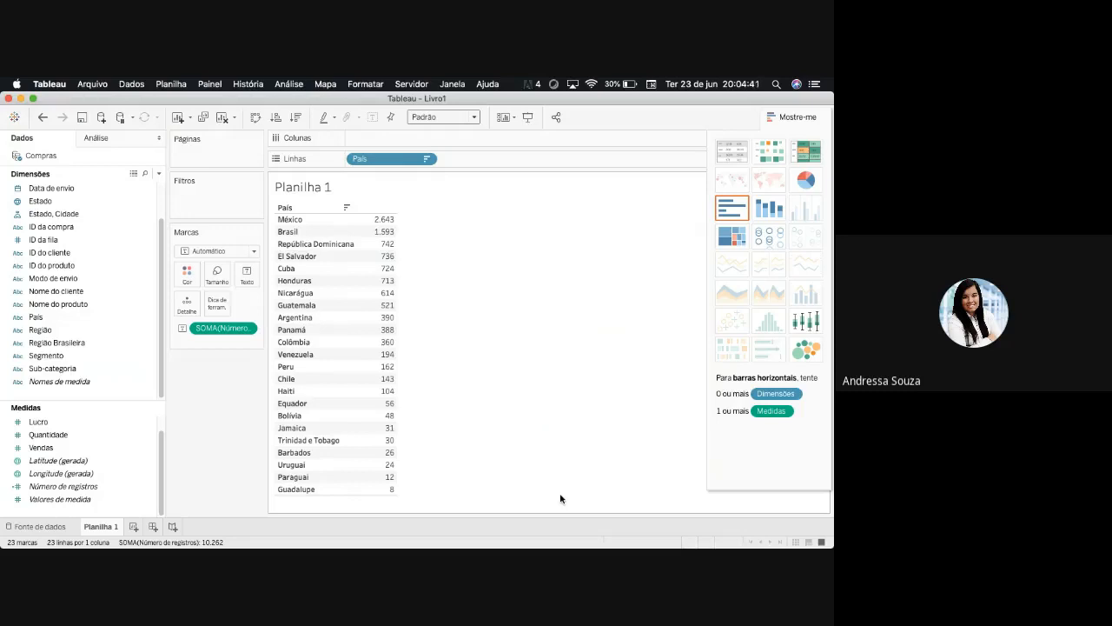
left_click(806, 151)
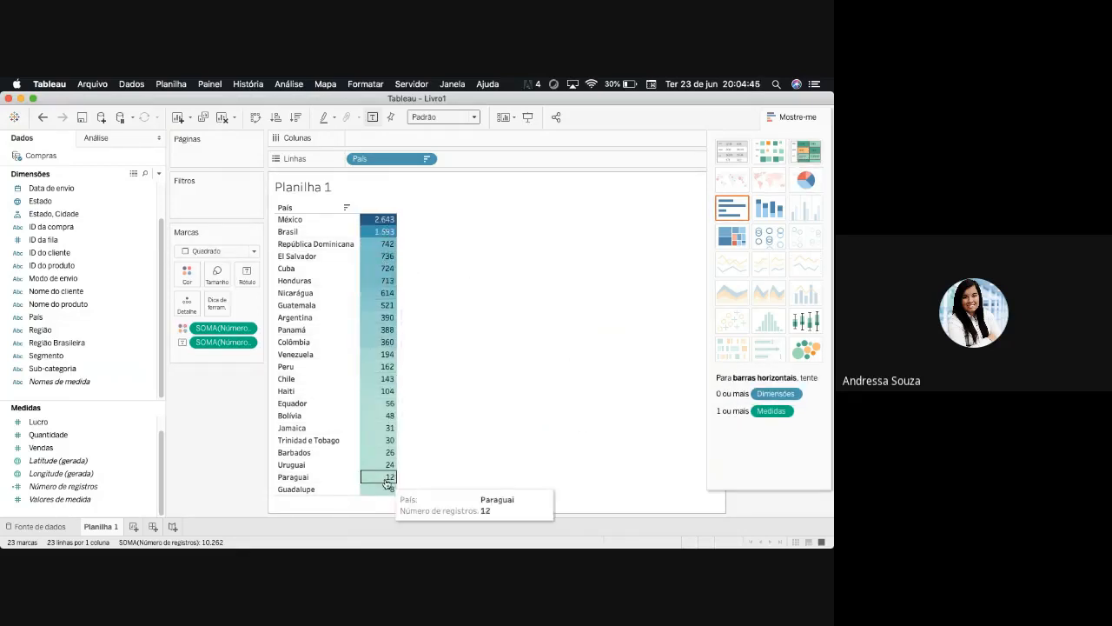
- Try adding Vendas as a second measure in the highlight table, undoing each addition
left_click(60, 449)
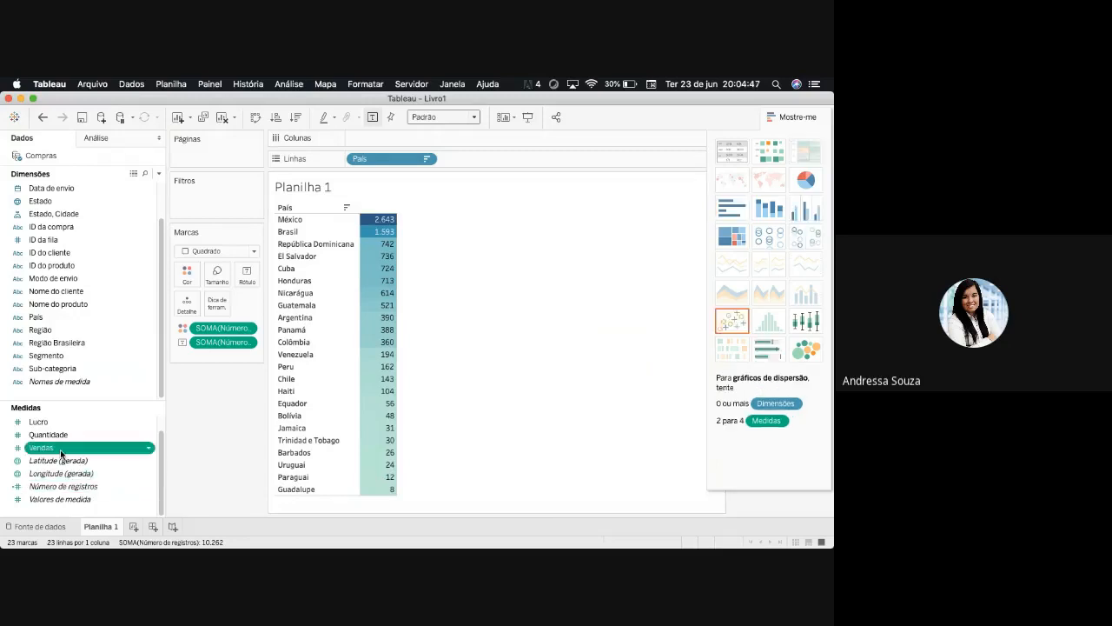
double_click(60, 449)
left_click(69, 457)
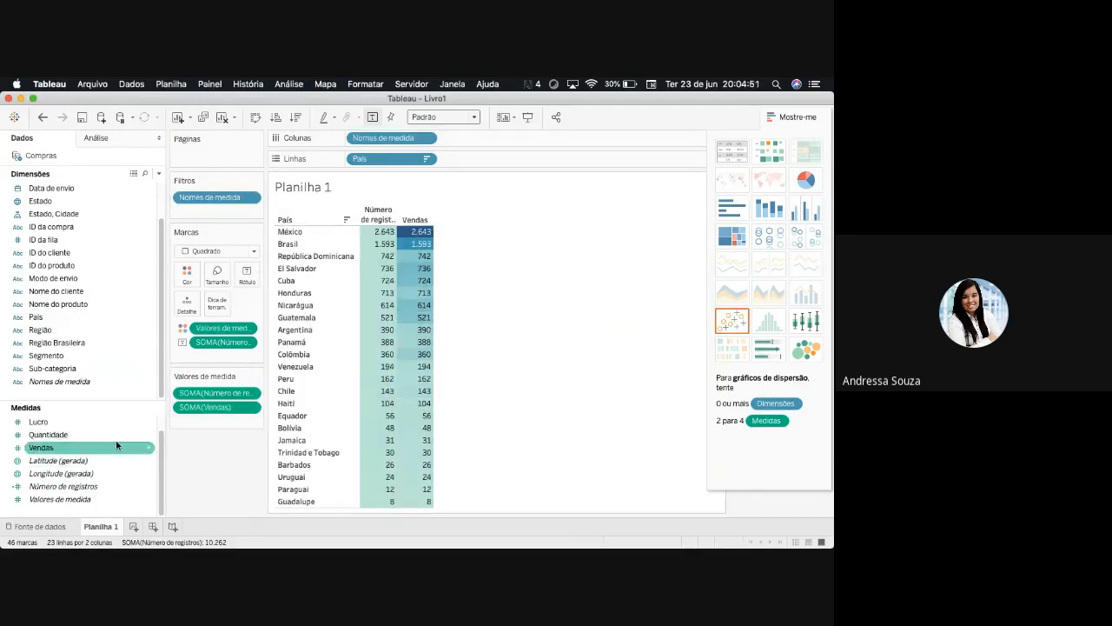
left_click(42, 116)
left_click_drag(40, 448, 394, 366)
left_click(43, 116)
left_click(61, 116)
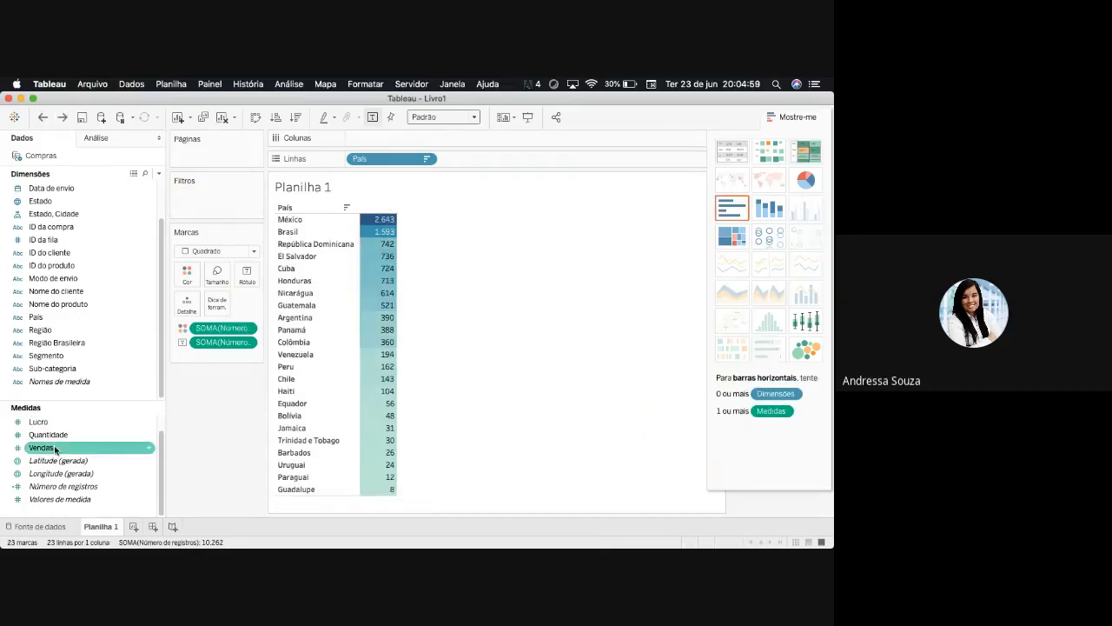
left_click(42, 117)
- Try Vendas as a detail on the marks and as a second table column, removing it each time
left_click_drag(103, 446, 200, 358)
left_click(183, 357)
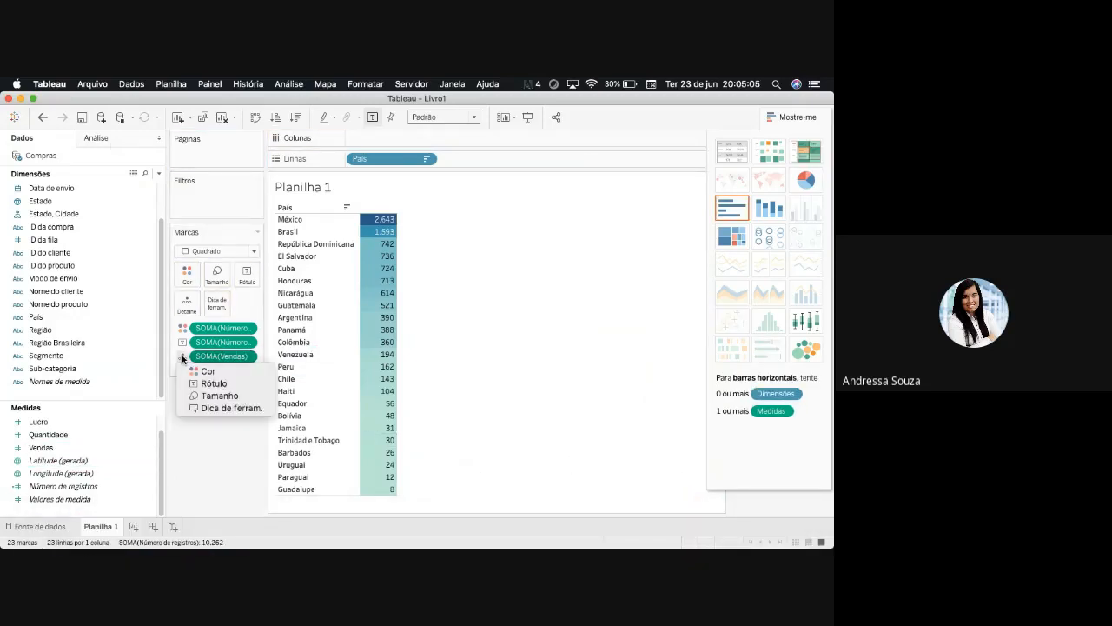
left_click(182, 358)
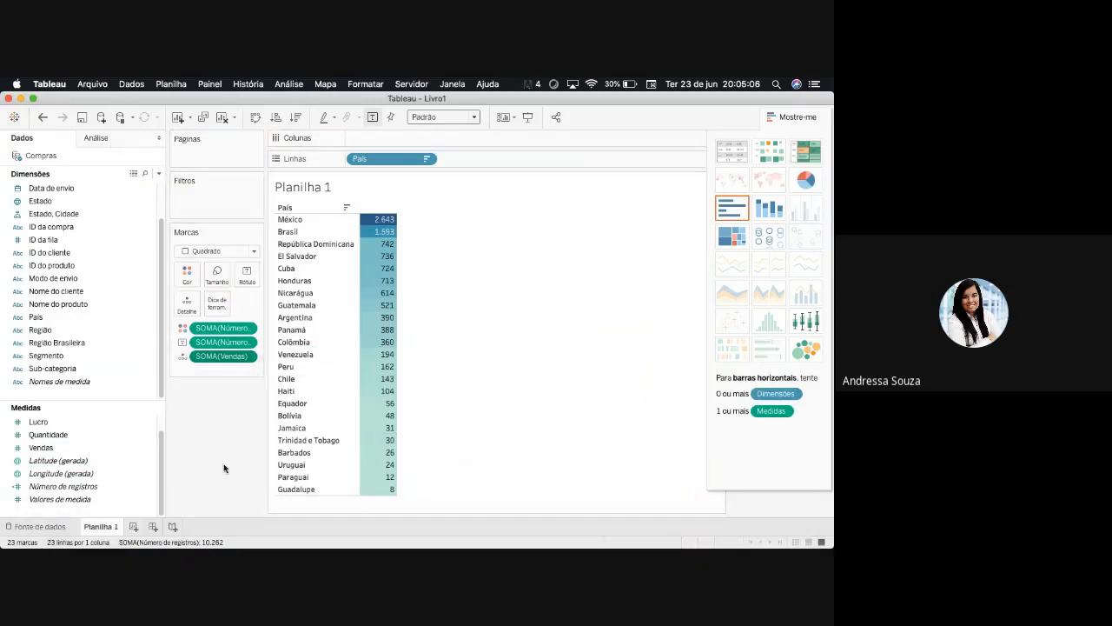
left_click(183, 357)
left_click(247, 357)
right_click(247, 357)
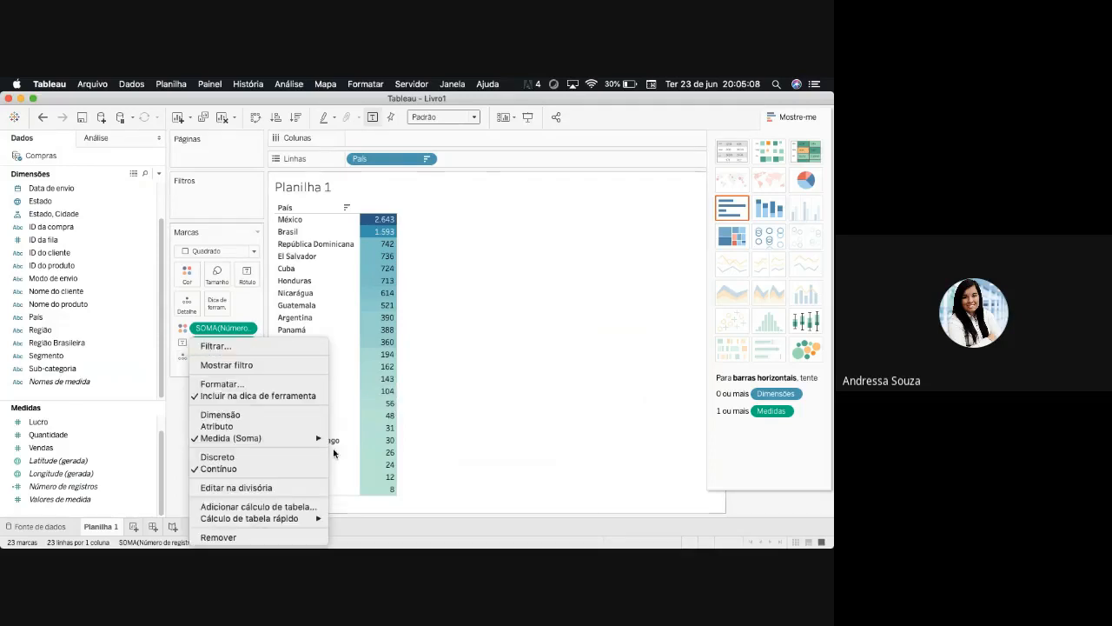
left_click(234, 537)
double_click(56, 447)
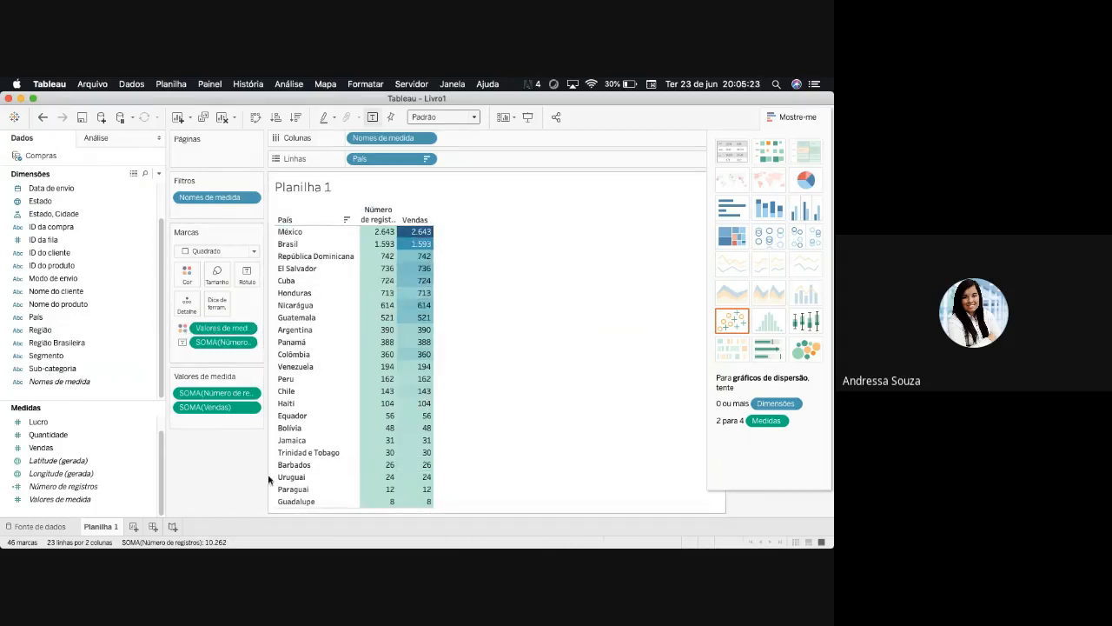
left_click(43, 120)
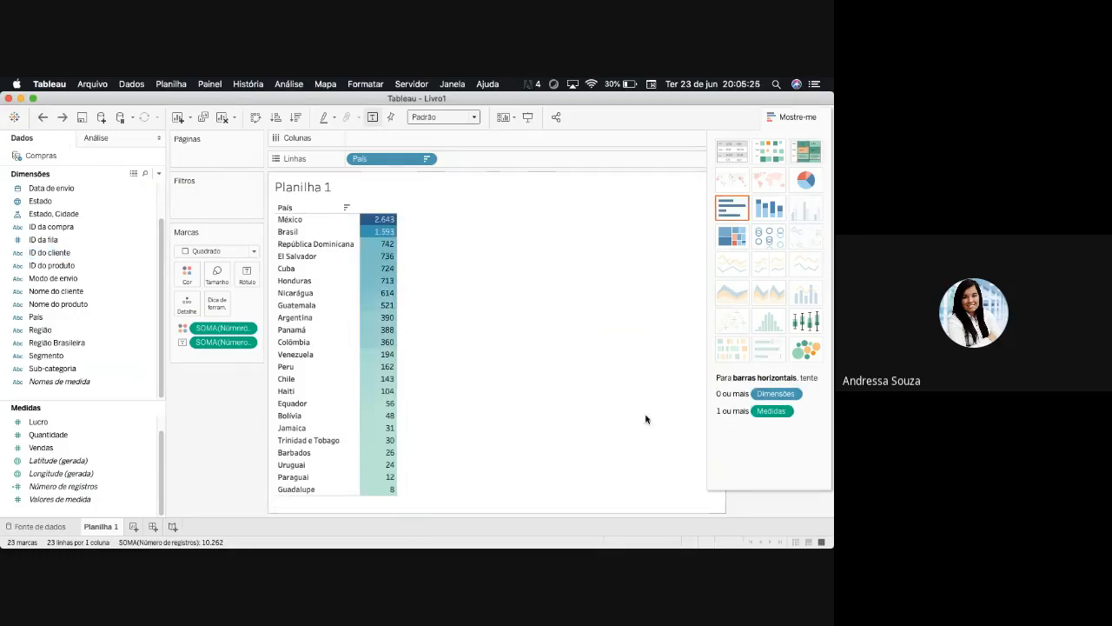
- Convert the highlight table to a text table and look through the available mark types
left_click(732, 160)
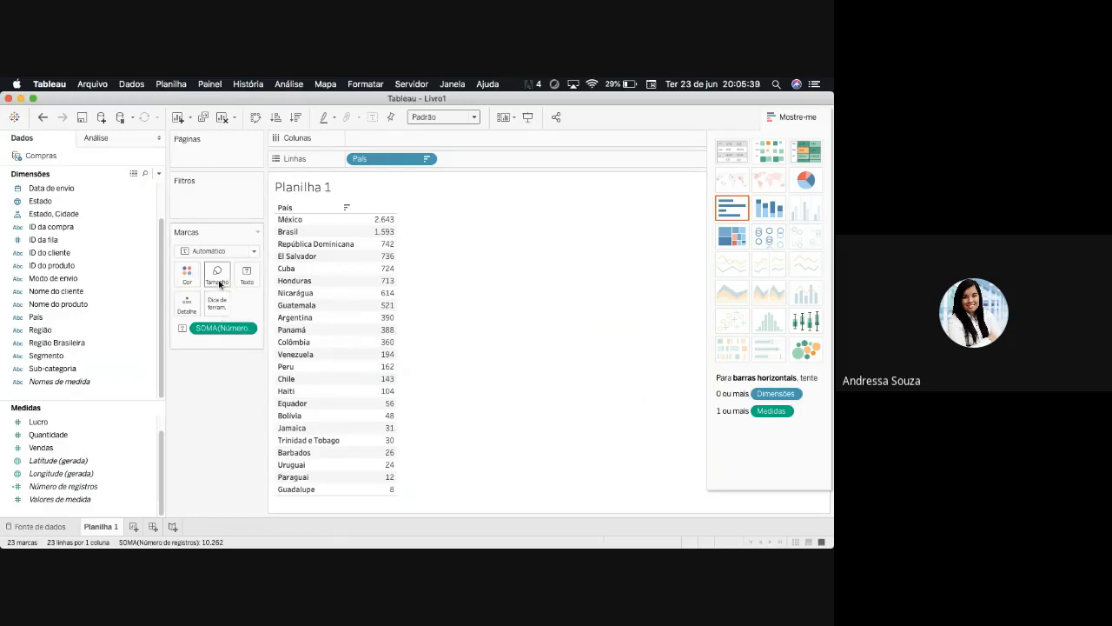
left_click(254, 251)
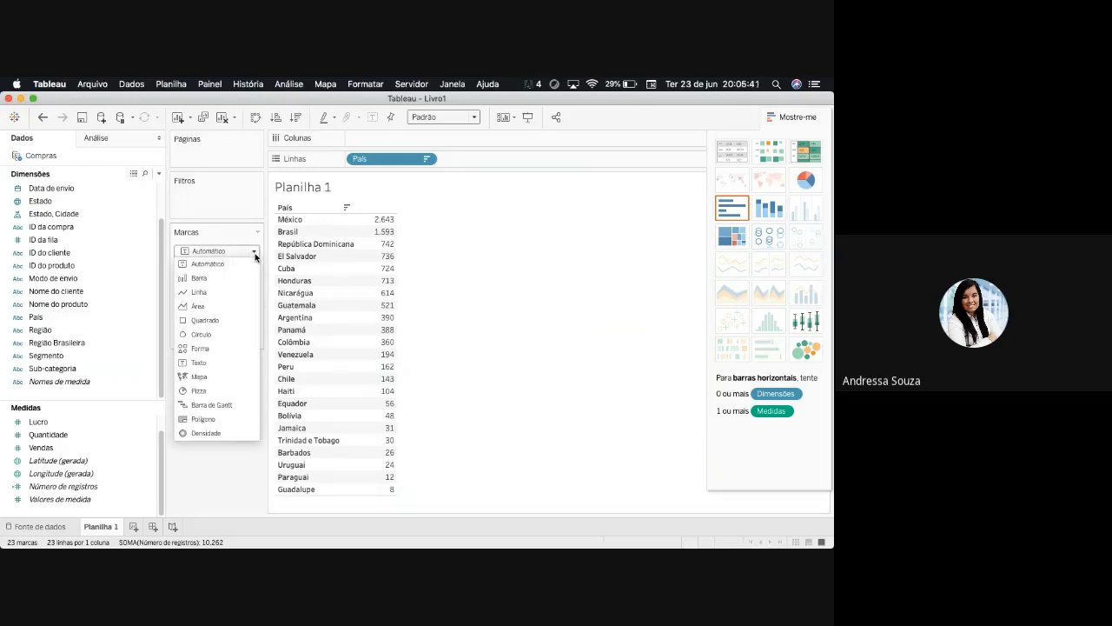
left_click(253, 262)
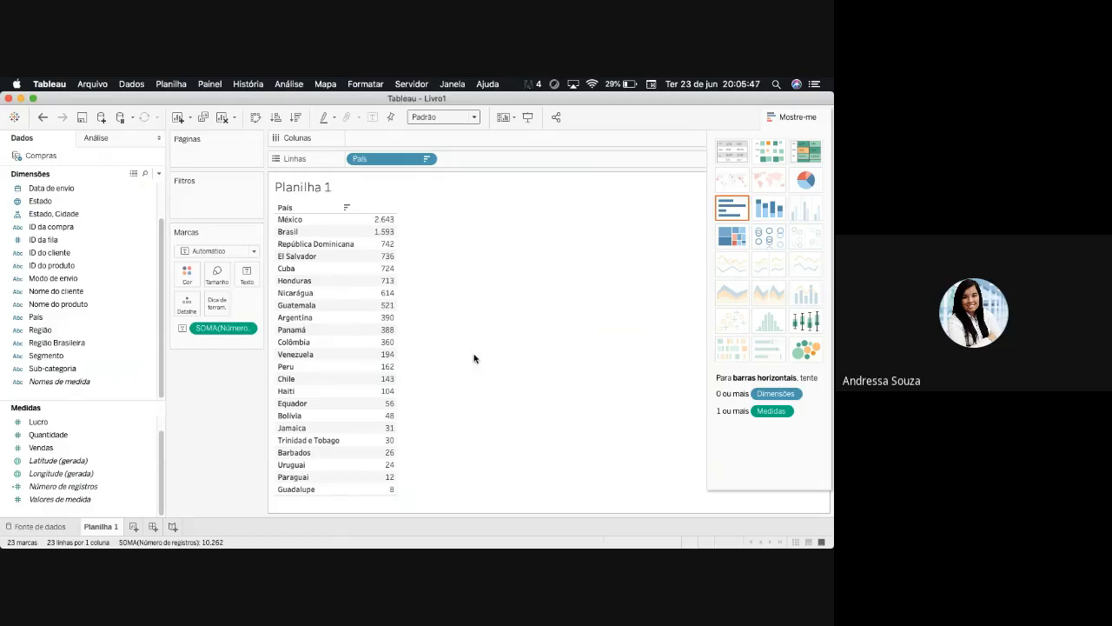
left_click(255, 253)
left_click(256, 253)
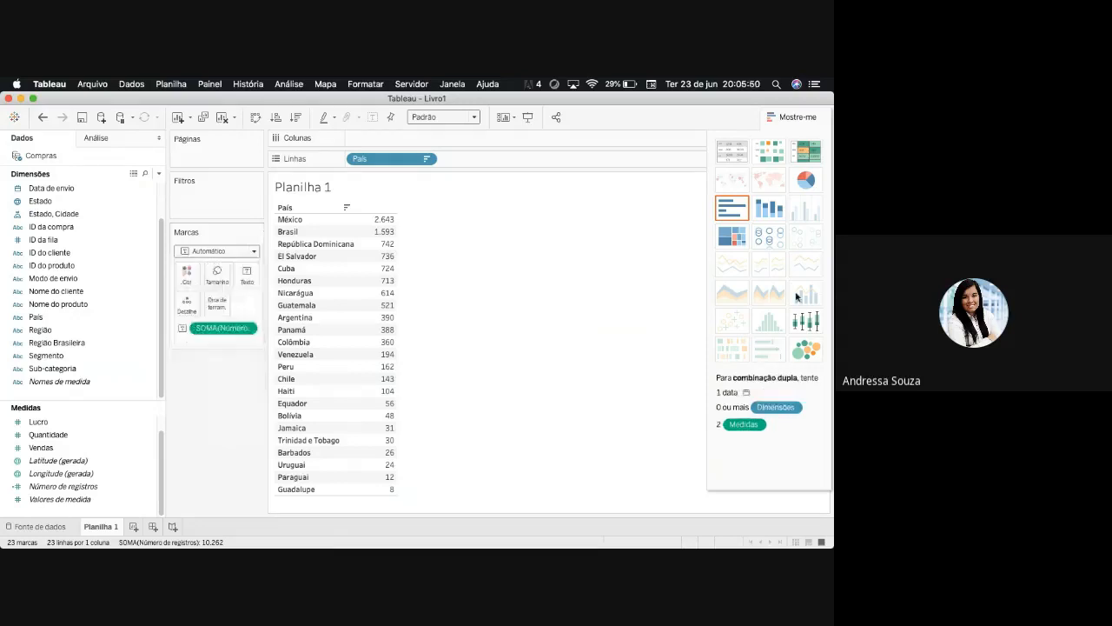
- Switch the text table's mark type to Quadrado, to Barra and finally to Pizza
left_click(253, 251)
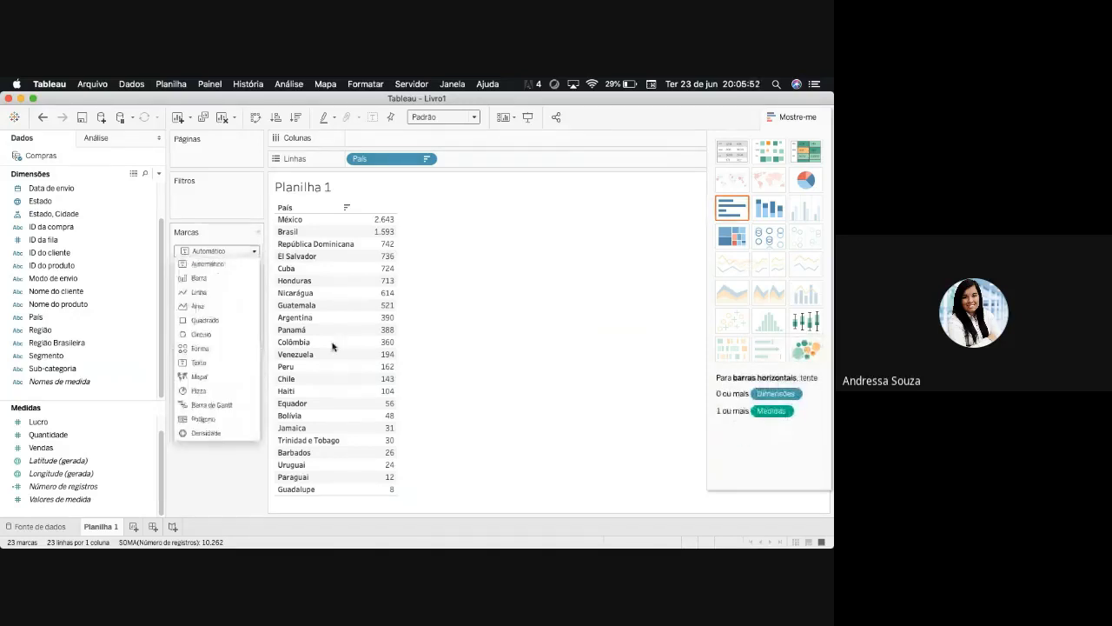
left_click(216, 321)
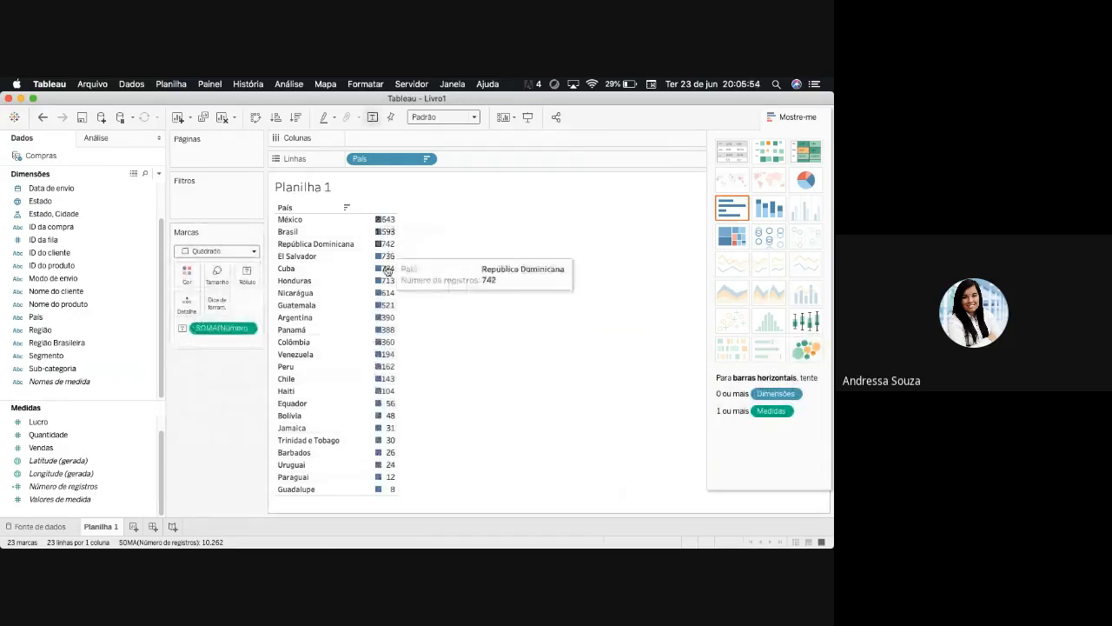
left_click(255, 251)
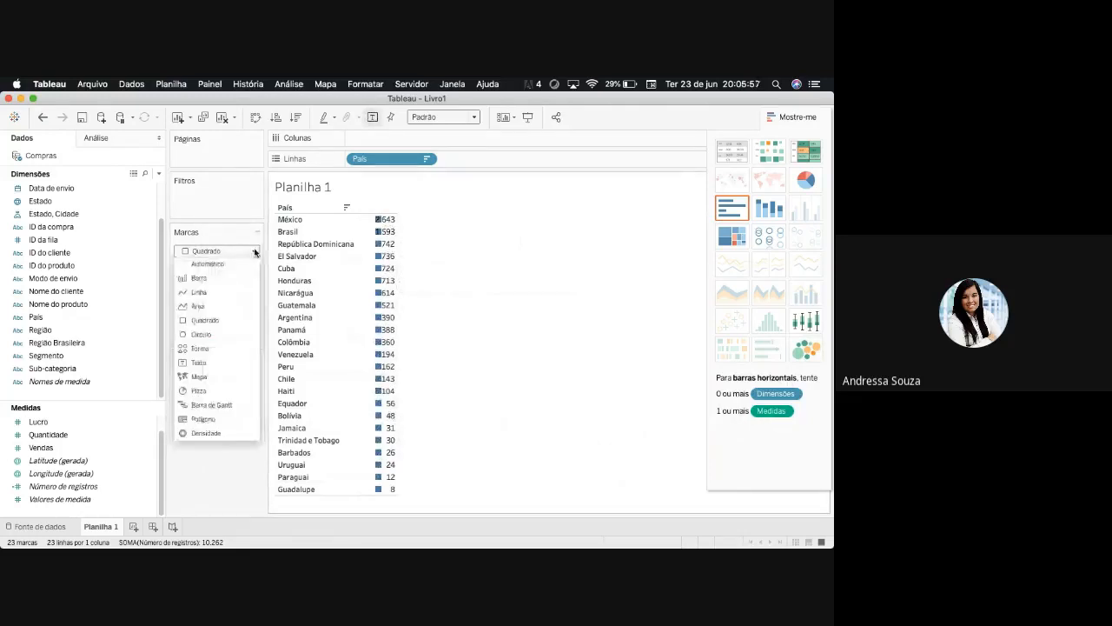
left_click(217, 277)
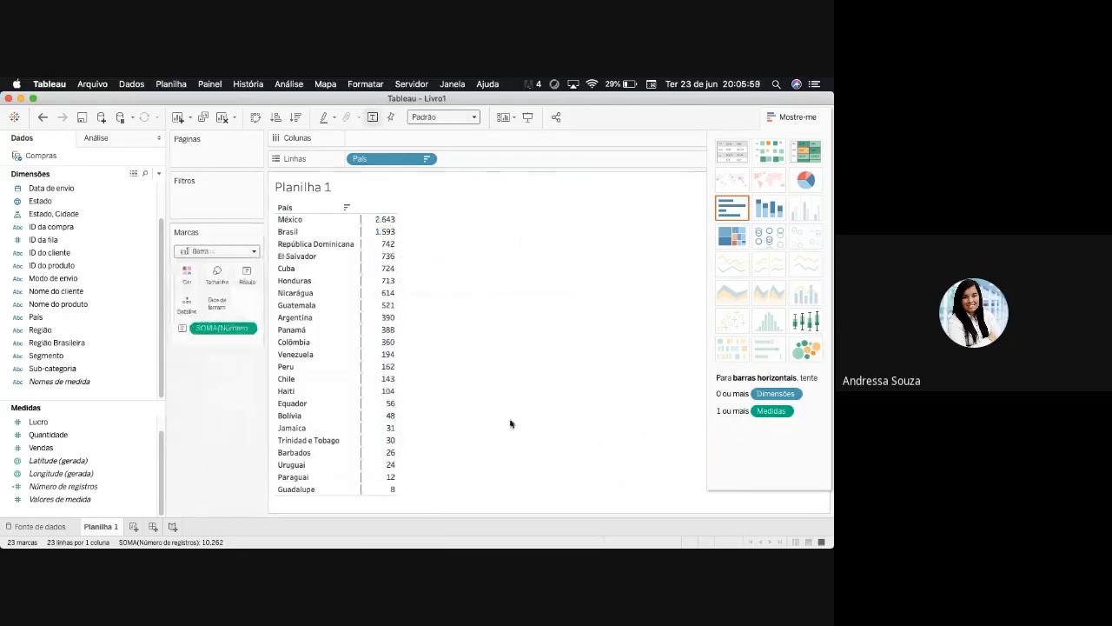
left_click(255, 251)
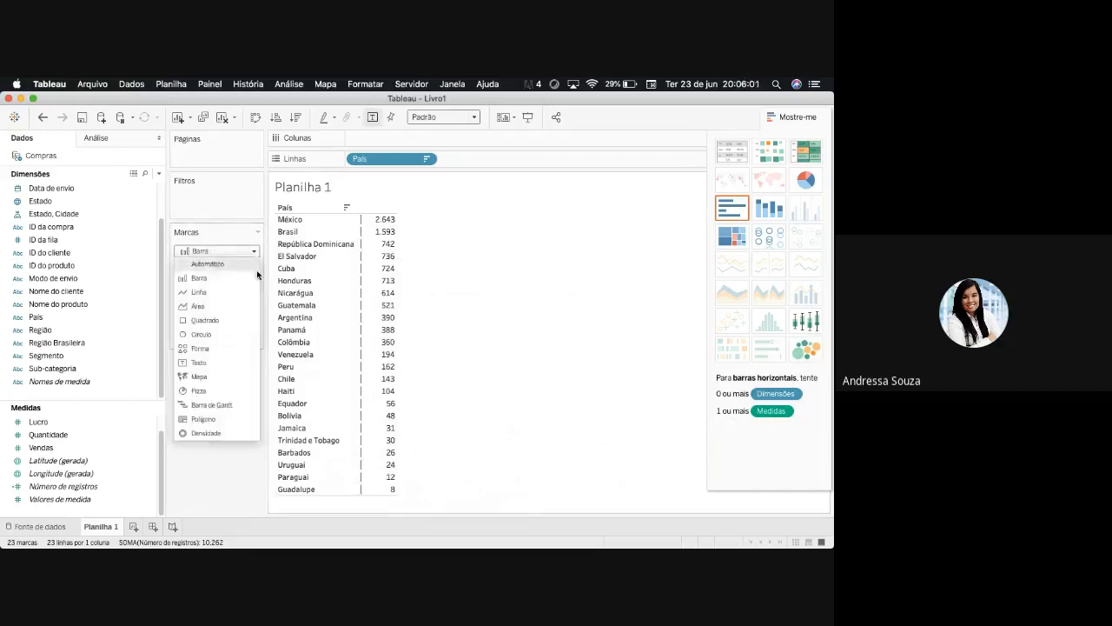
left_click(200, 390)
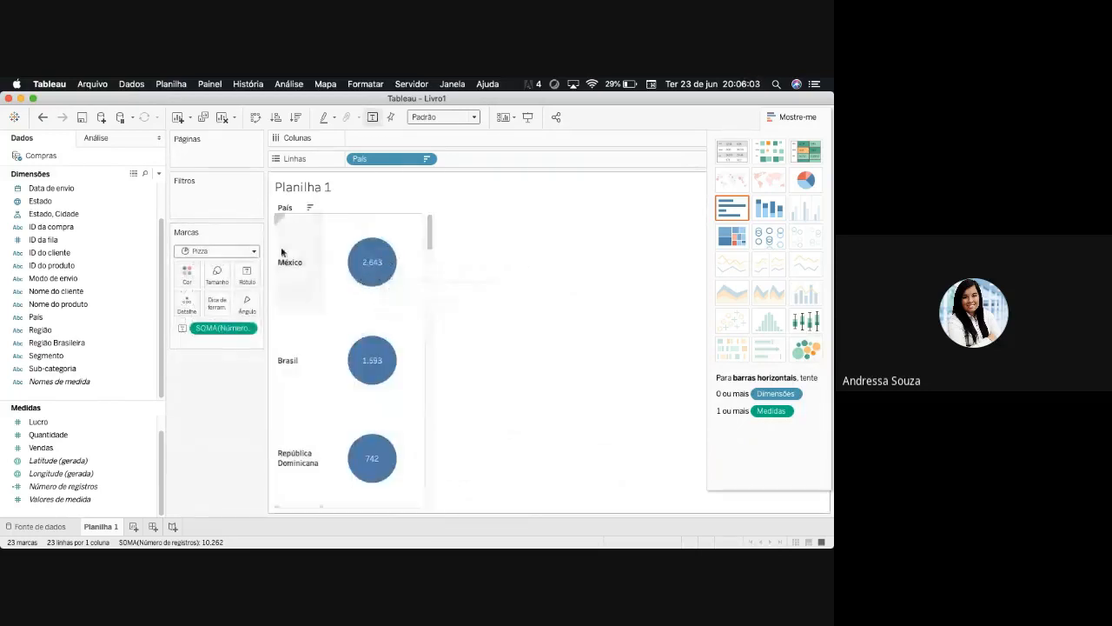
- Switch the mark type to Forma and look through the available shapes, leaving the shape editor without changes
left_click(254, 253)
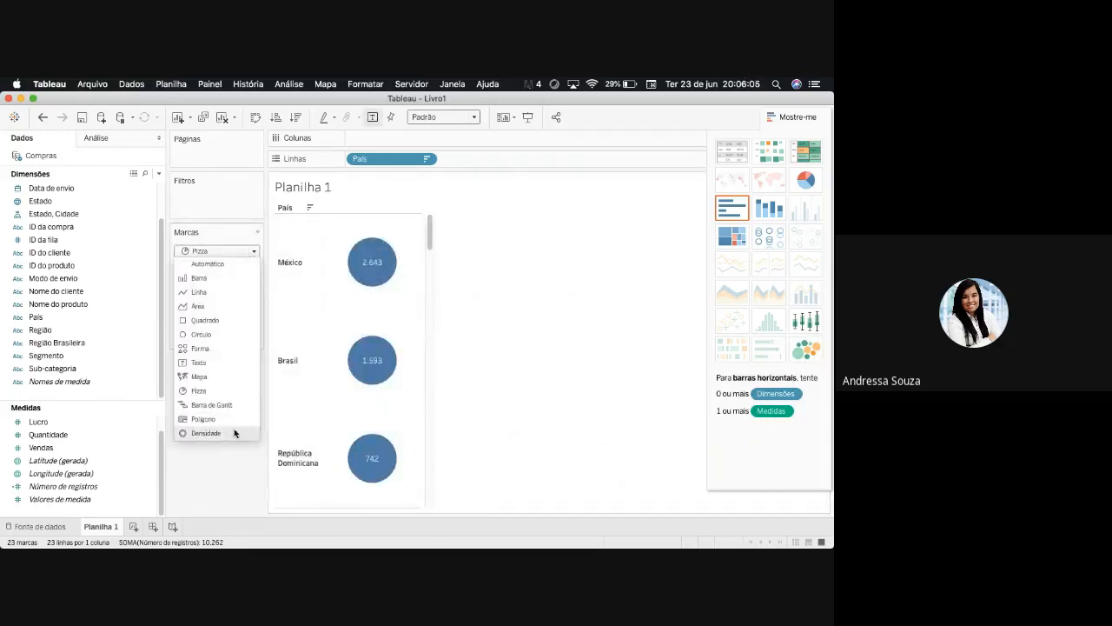
left_click(208, 348)
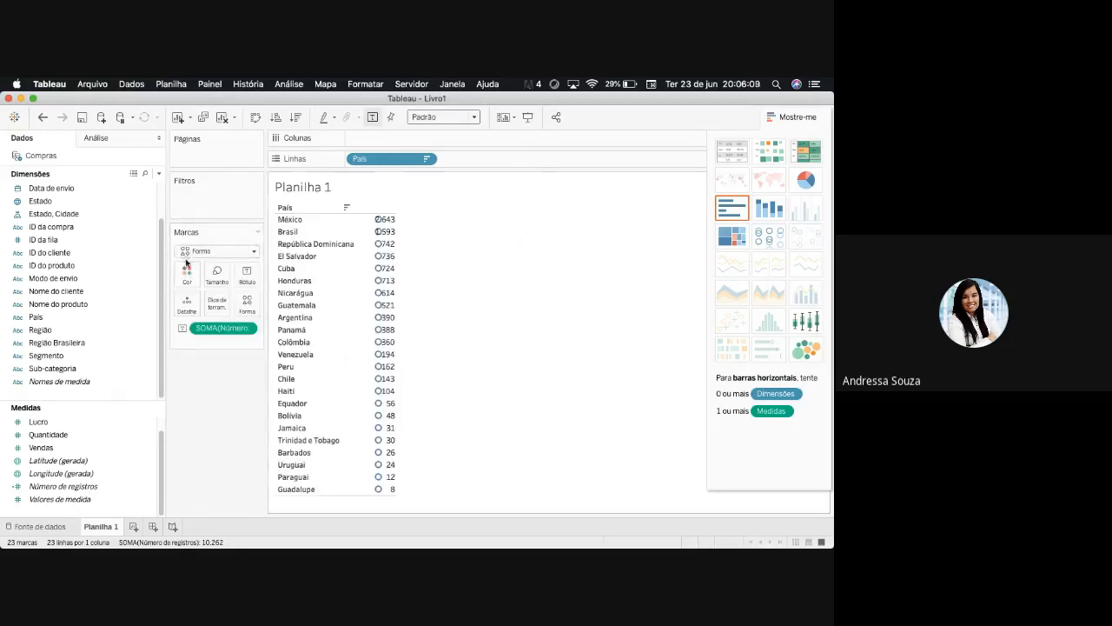
left_click(248, 303)
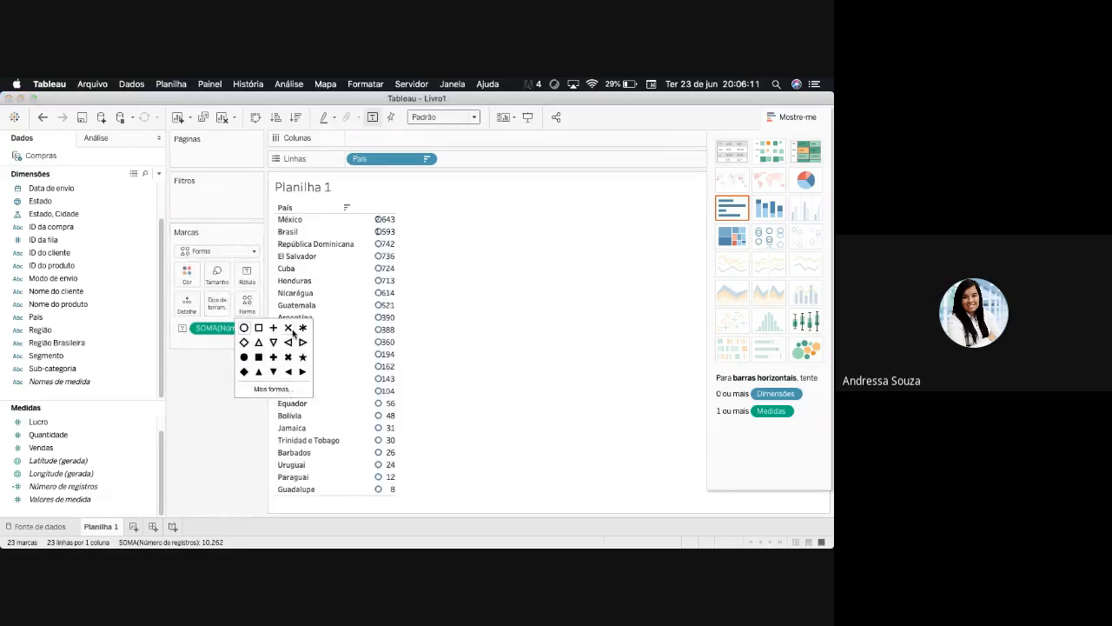
left_click(266, 391)
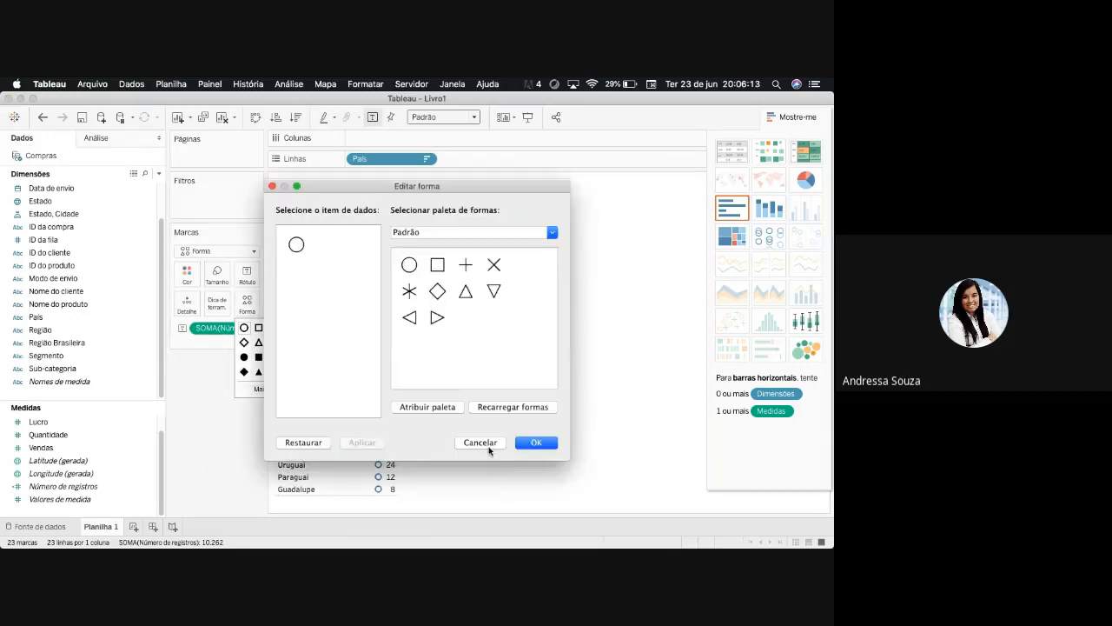
left_click(480, 442)
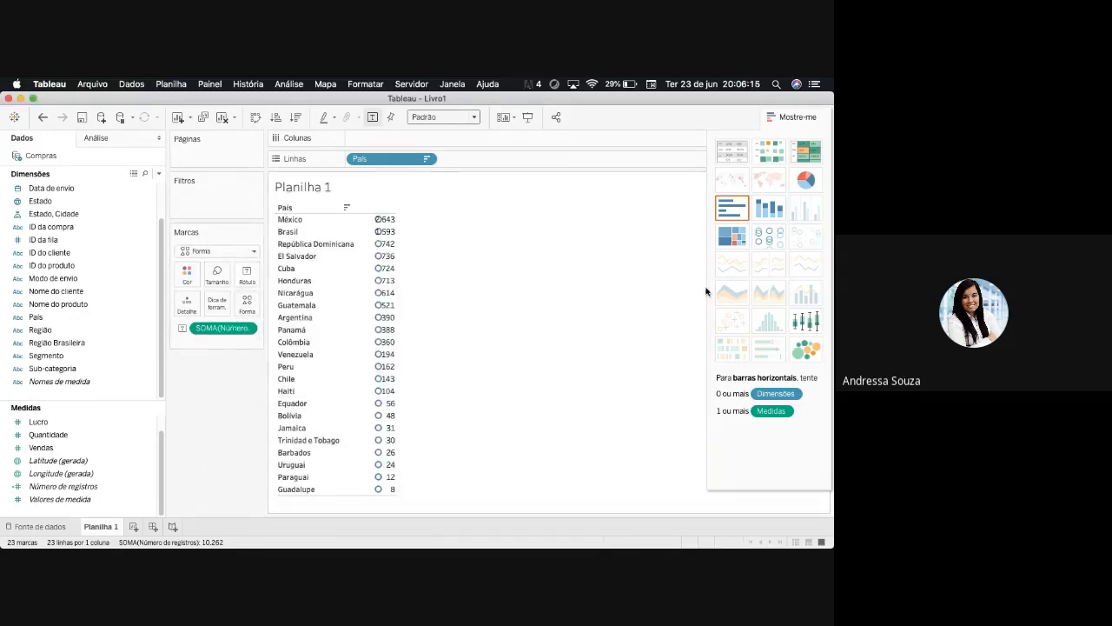
- Undo the mark type changes and convert the text table to a horizontal bar chart
left_click(43, 118)
left_click(42, 117)
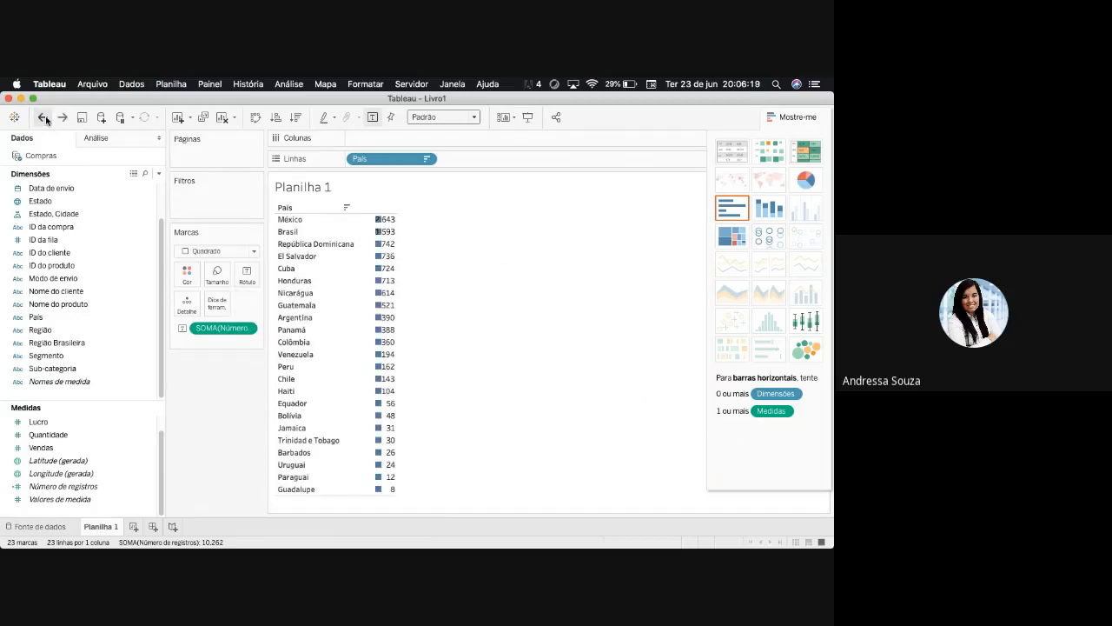
left_click(42, 118)
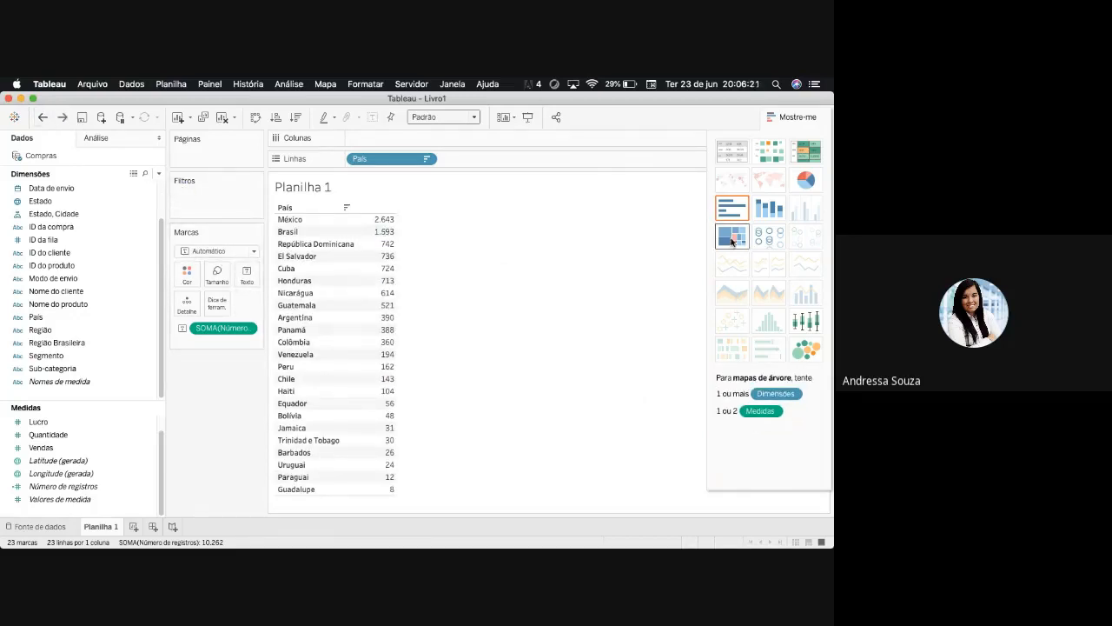
left_click(732, 207)
left_click(798, 118)
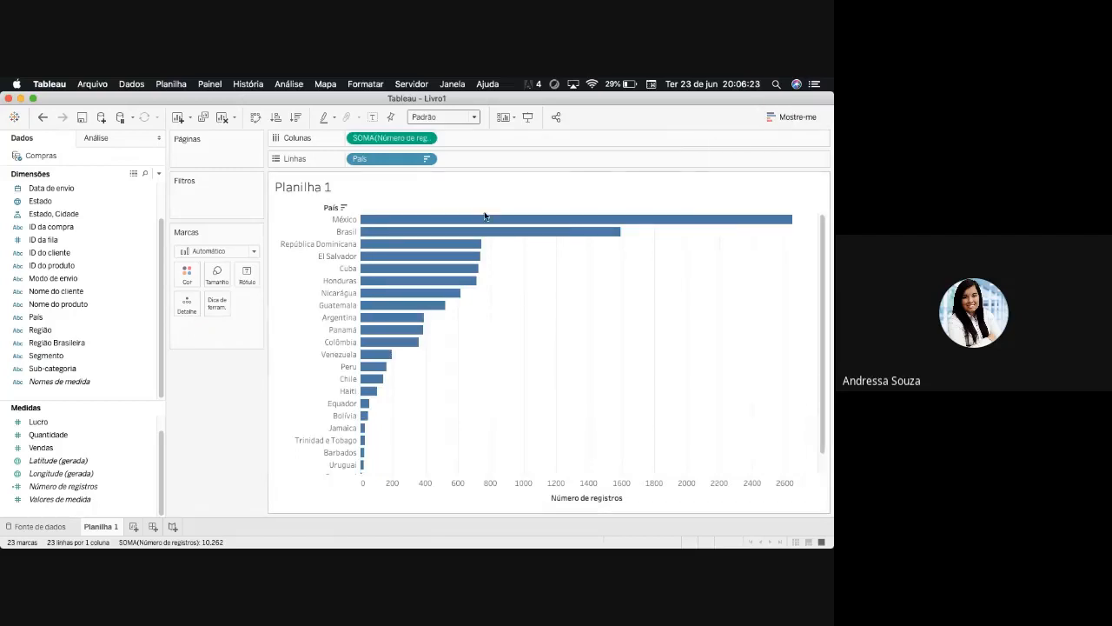
- Swap the chart's rows and columns and sort the countries in ascending order by Número de registros
left_click(290, 119)
left_click(294, 118)
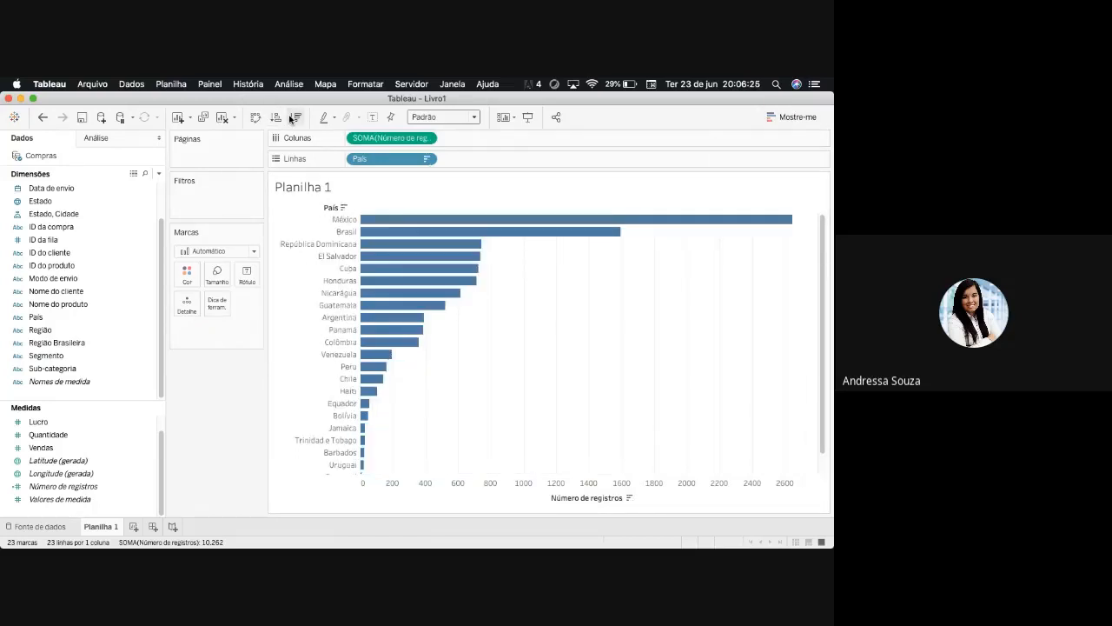
left_click(255, 118)
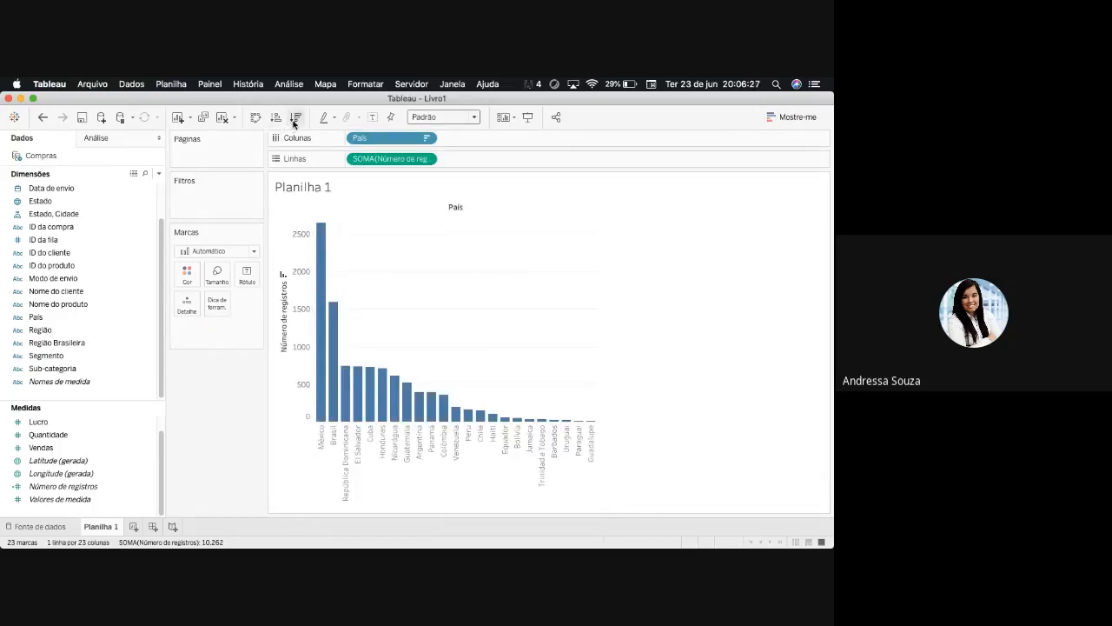
left_click(275, 116)
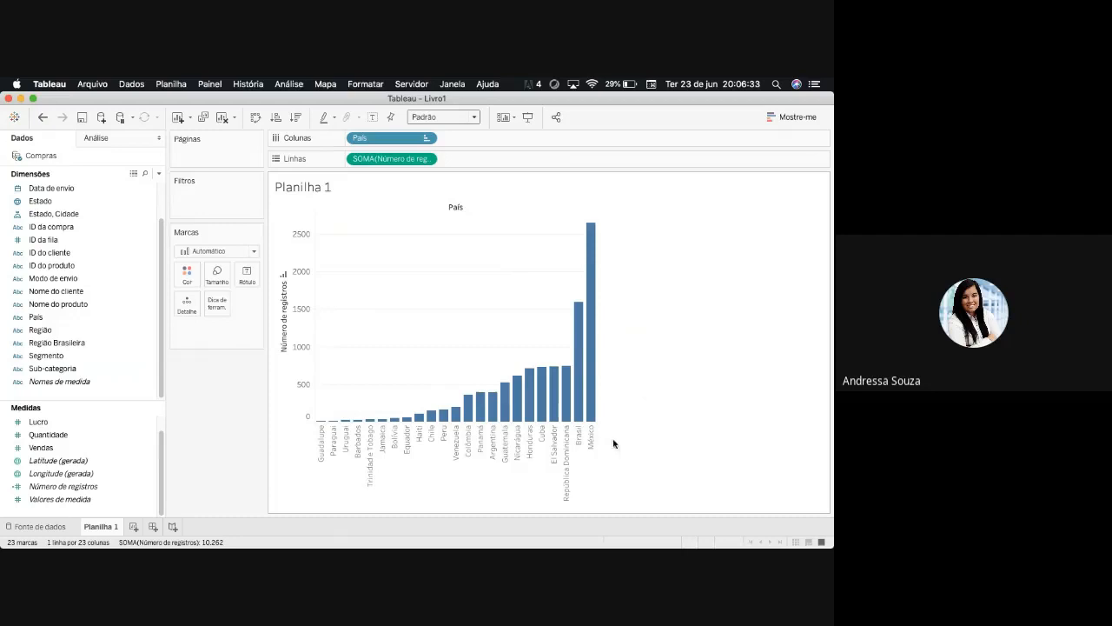
- Label each country's bar with Número de registros
left_click(61, 463)
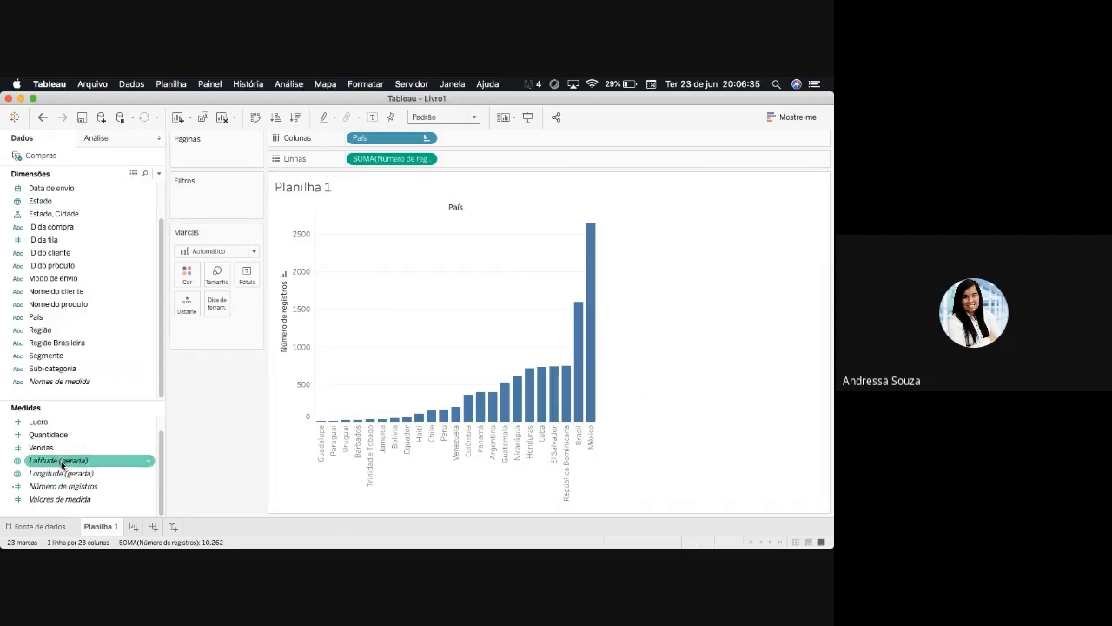
left_click(61, 499)
left_click_drag(61, 486, 247, 276)
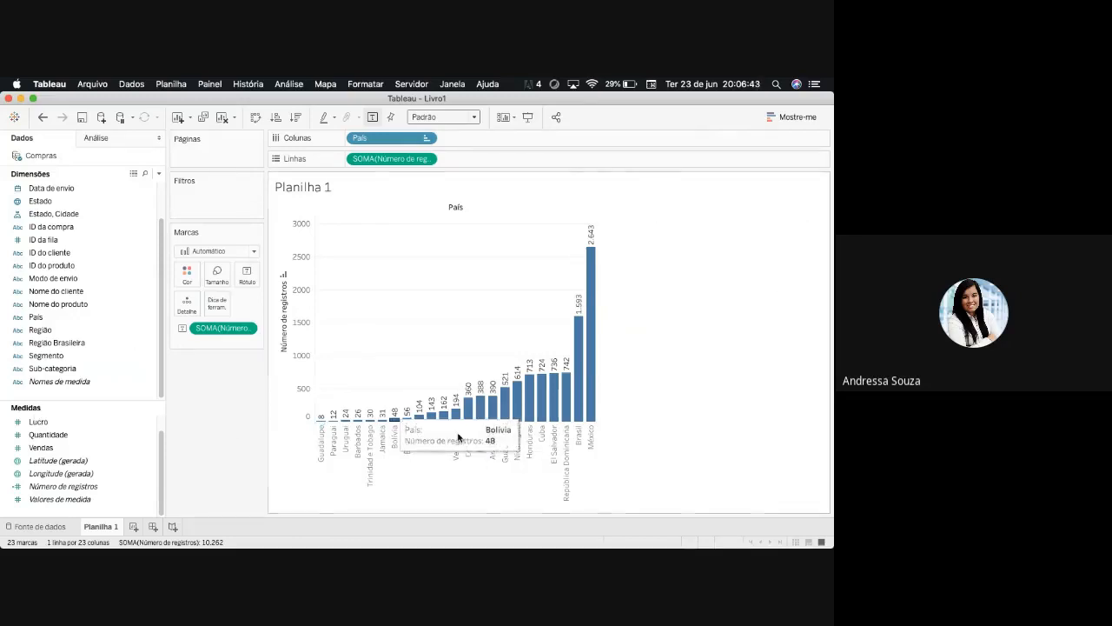
- Add a País filter to the chart that excludes Brasil and keeps all other countries selected
left_click_drag(36, 316, 224, 202)
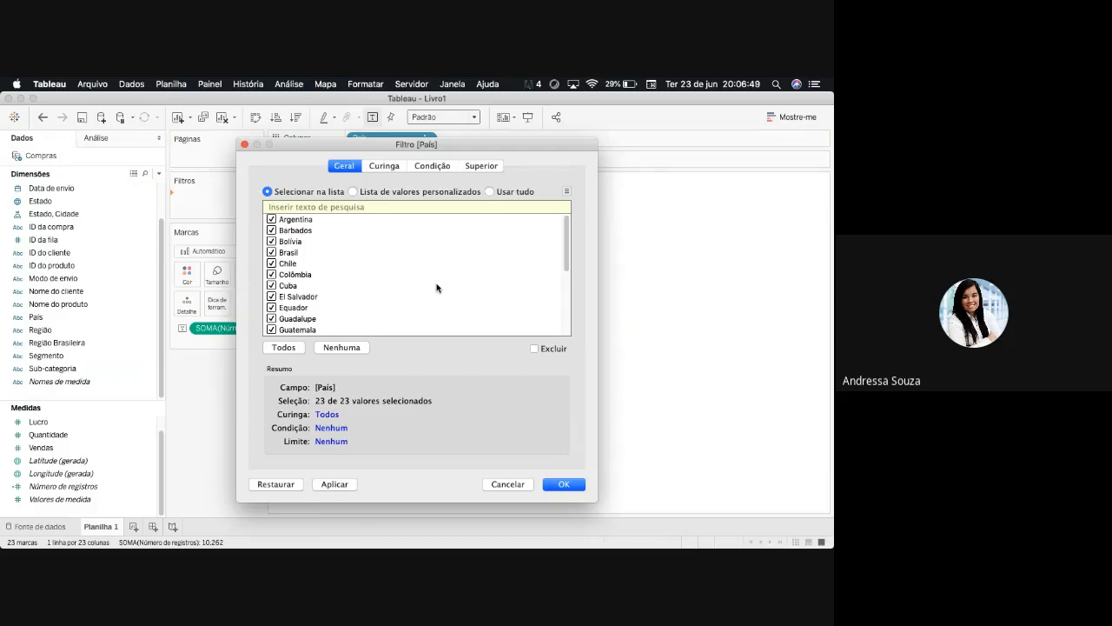
scroll(564, 238, "down", 5)
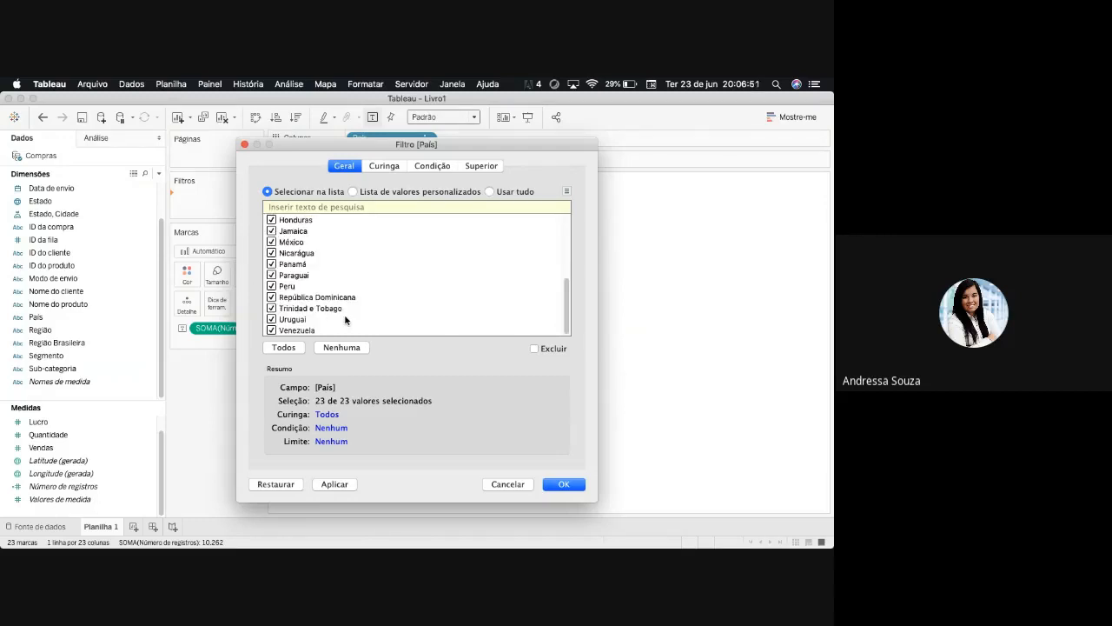
left_click_drag(567, 325, 569, 234)
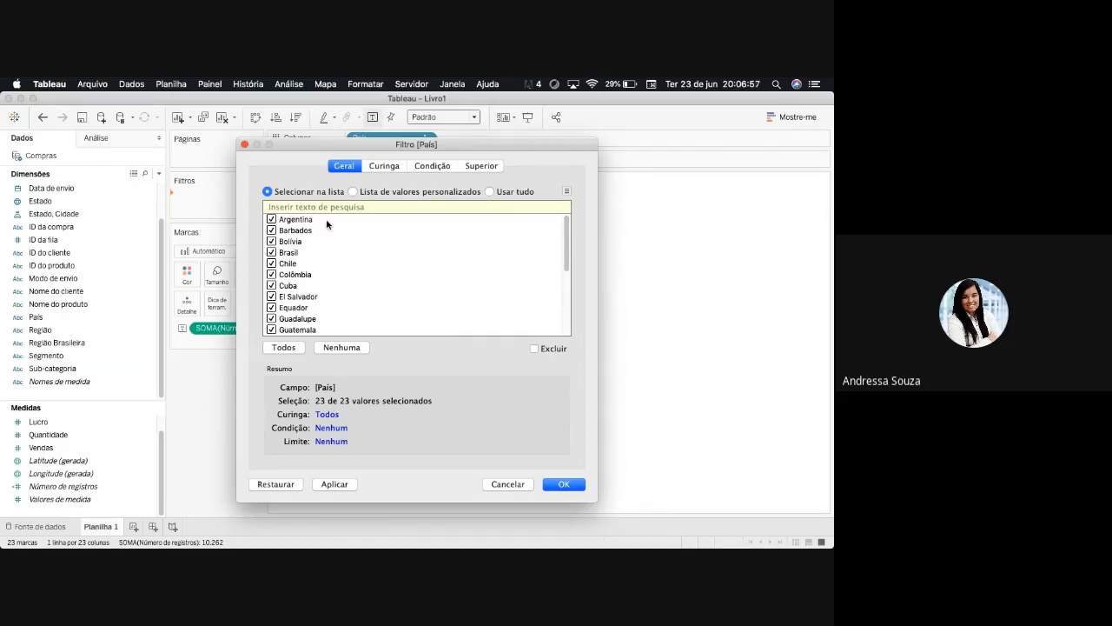
left_click_drag(568, 241, 571, 335)
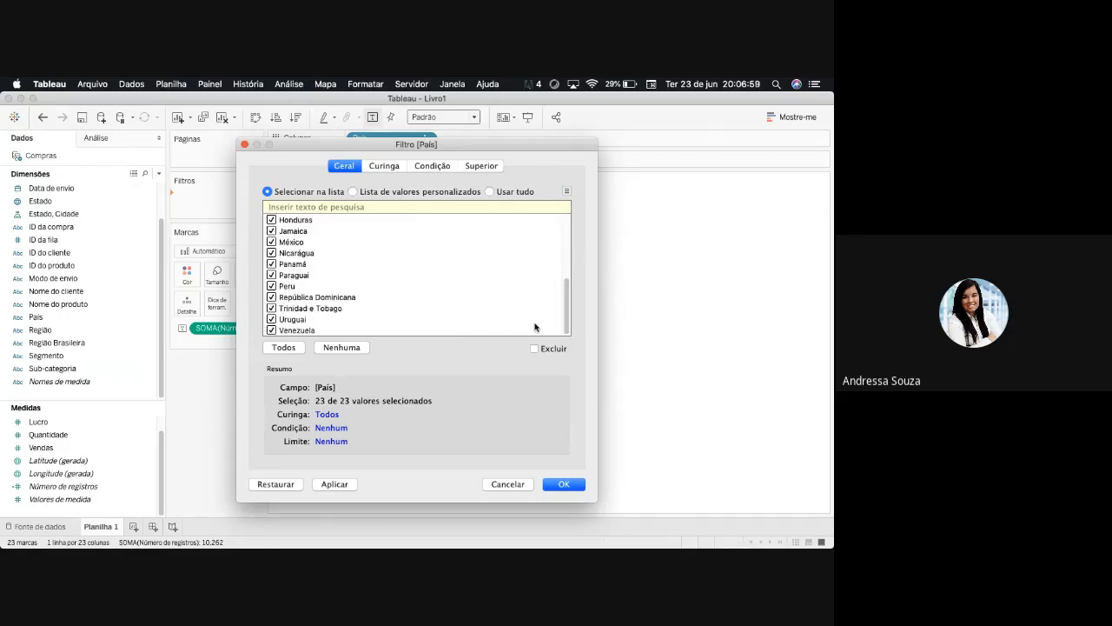
scroll(535, 327, "up", 10)
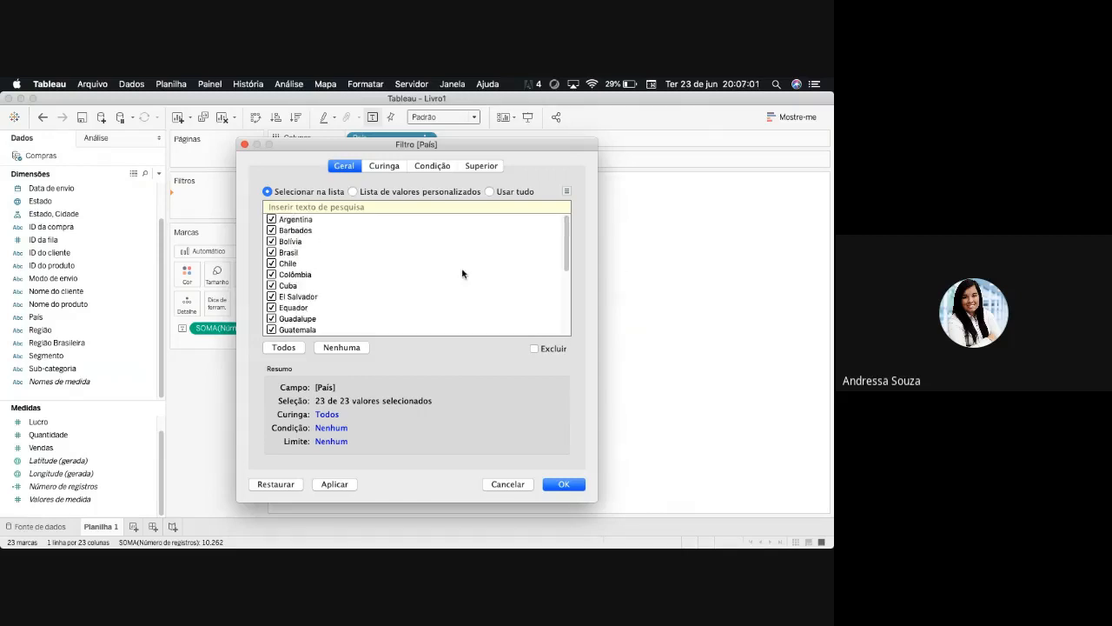
left_click(271, 252)
left_click(545, 485)
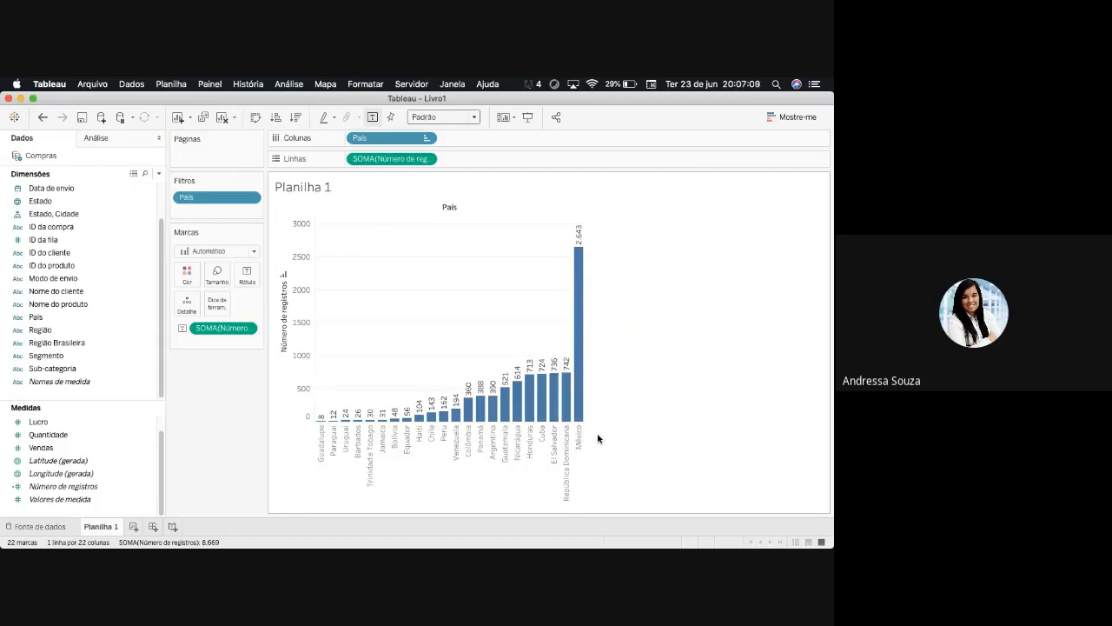
- Include Brasil again in the País filter and show the filter control beside the chart
left_click(251, 197)
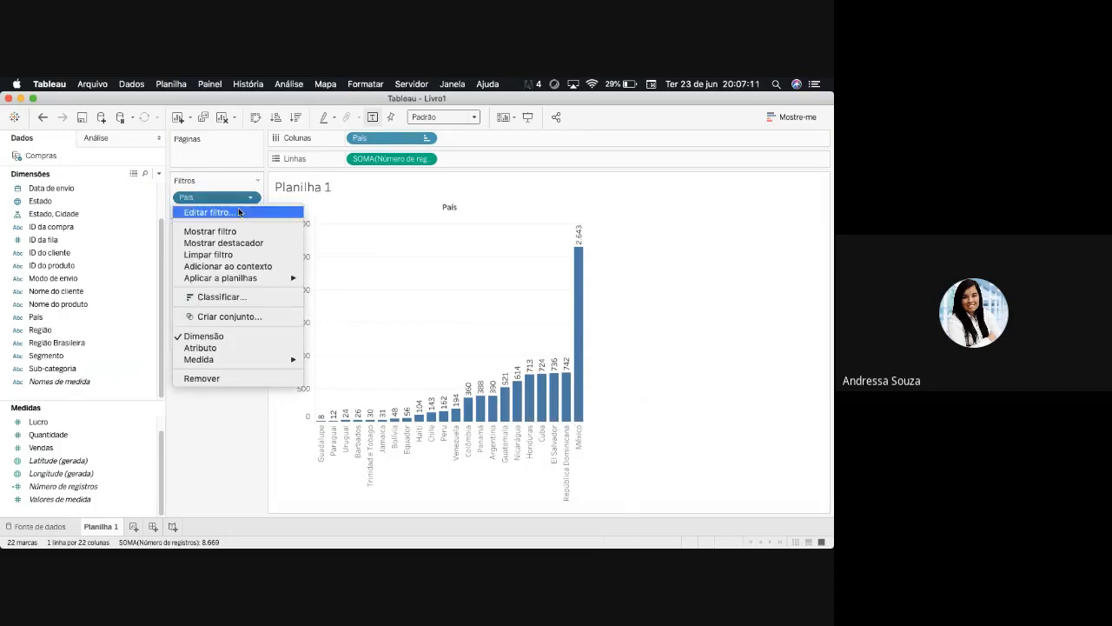
left_click(239, 212)
left_click(271, 252)
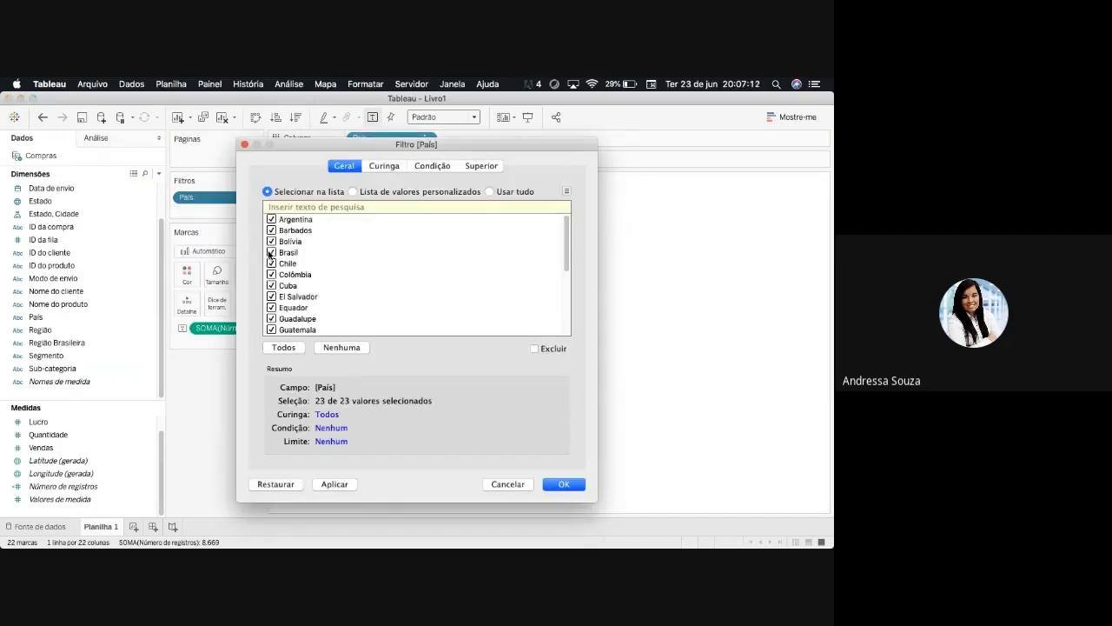
left_click(563, 484)
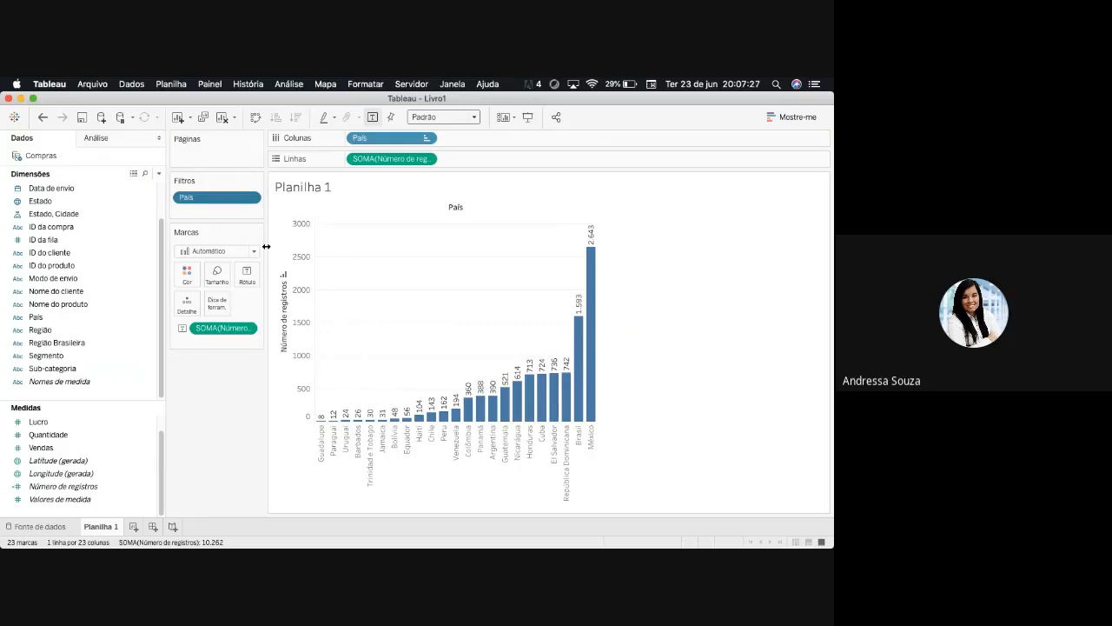
left_click(250, 199)
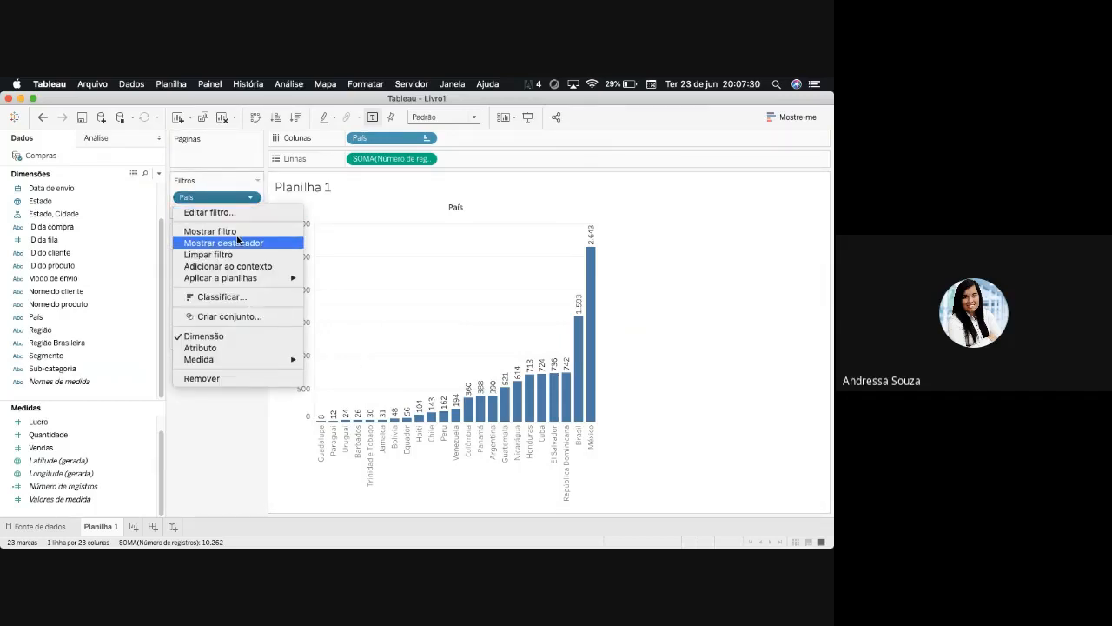
left_click(237, 231)
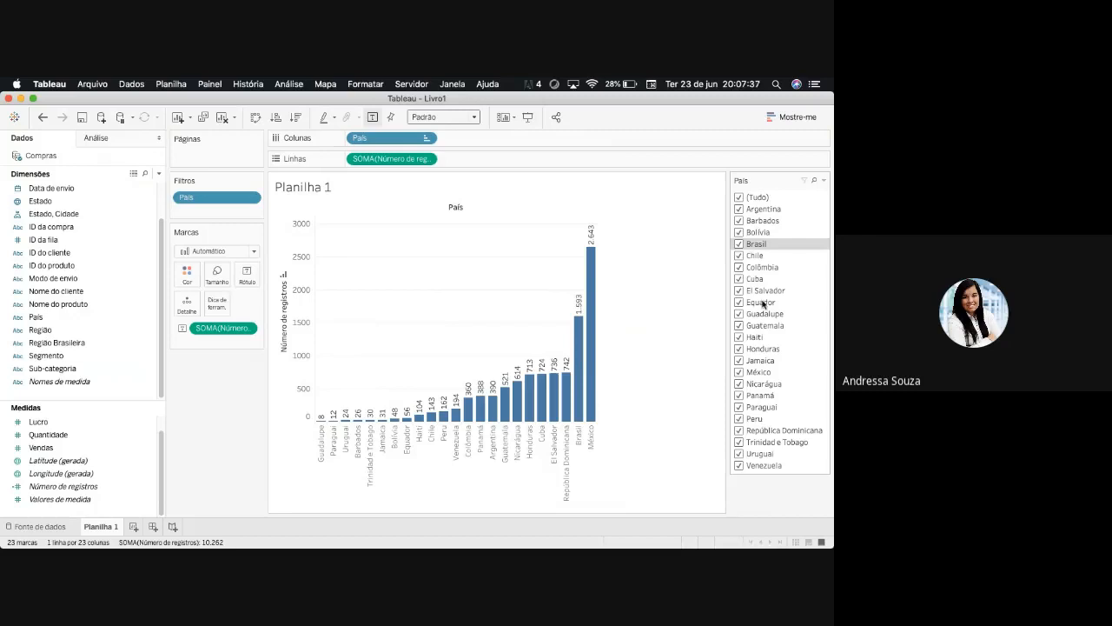
- Try excluding Brasil, Argentina and Peru with the País filter control, clear all countries, and select them all again
left_click(738, 245)
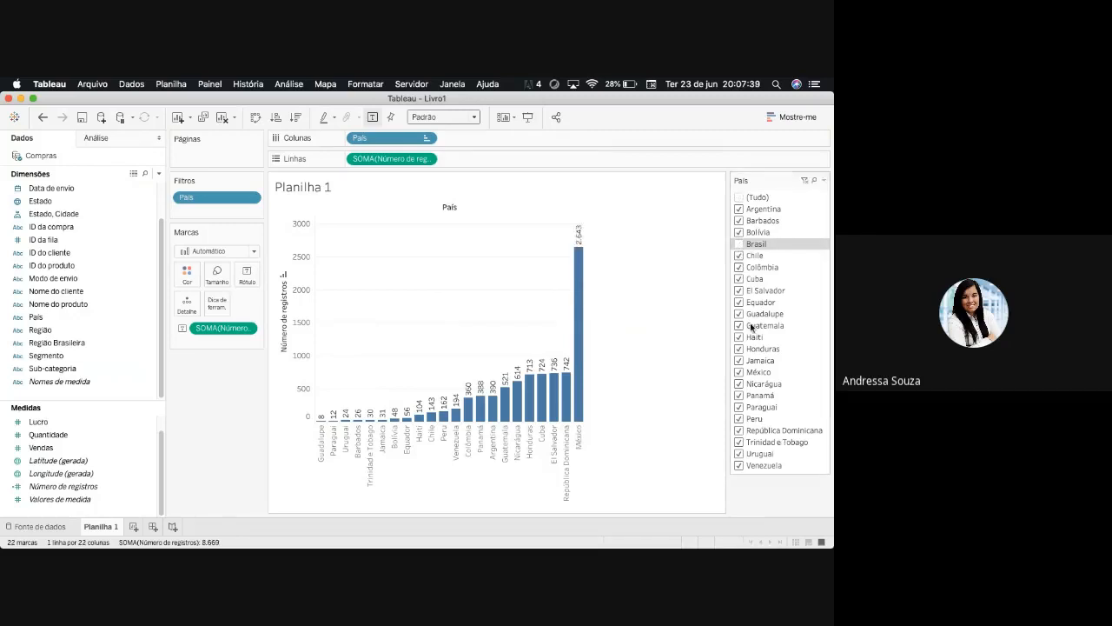
left_click(738, 210)
left_click(738, 418)
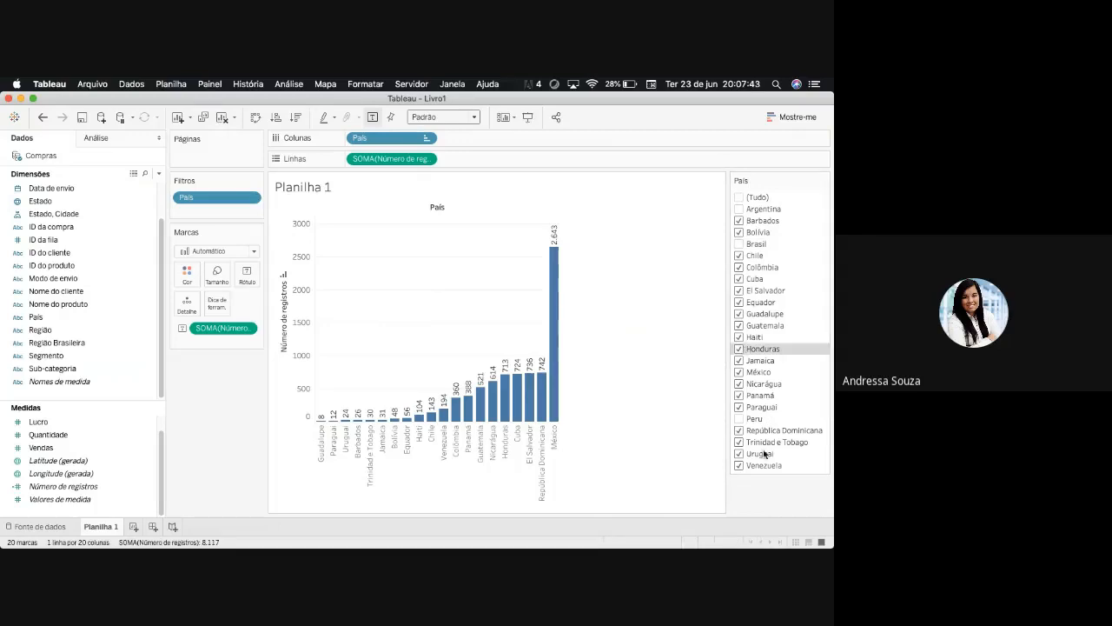
left_click(739, 198)
left_click(739, 197)
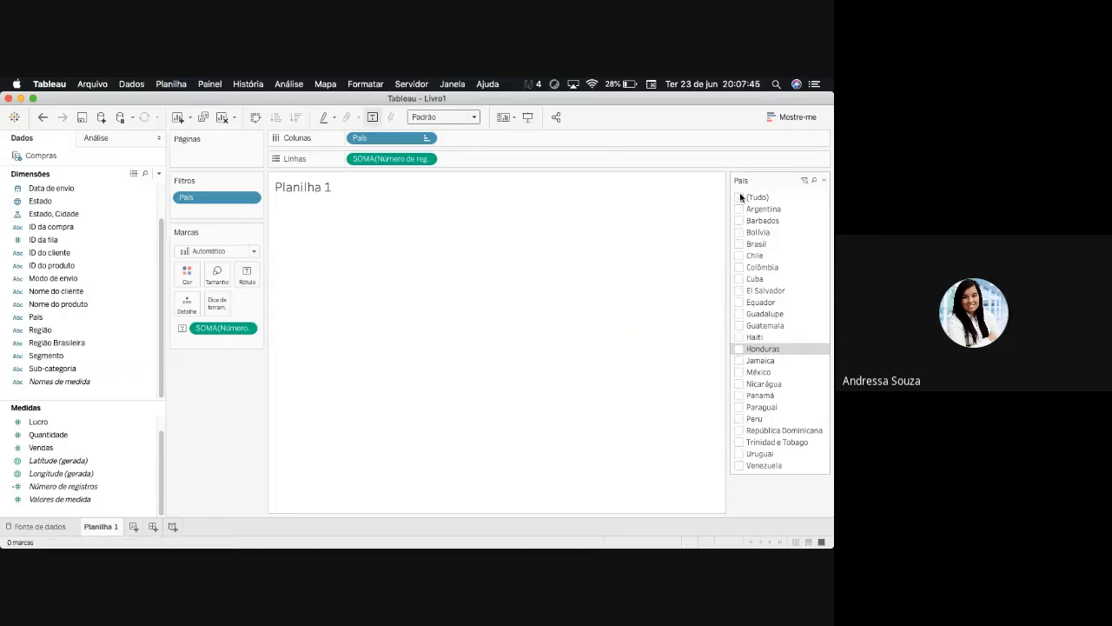
left_click(740, 198)
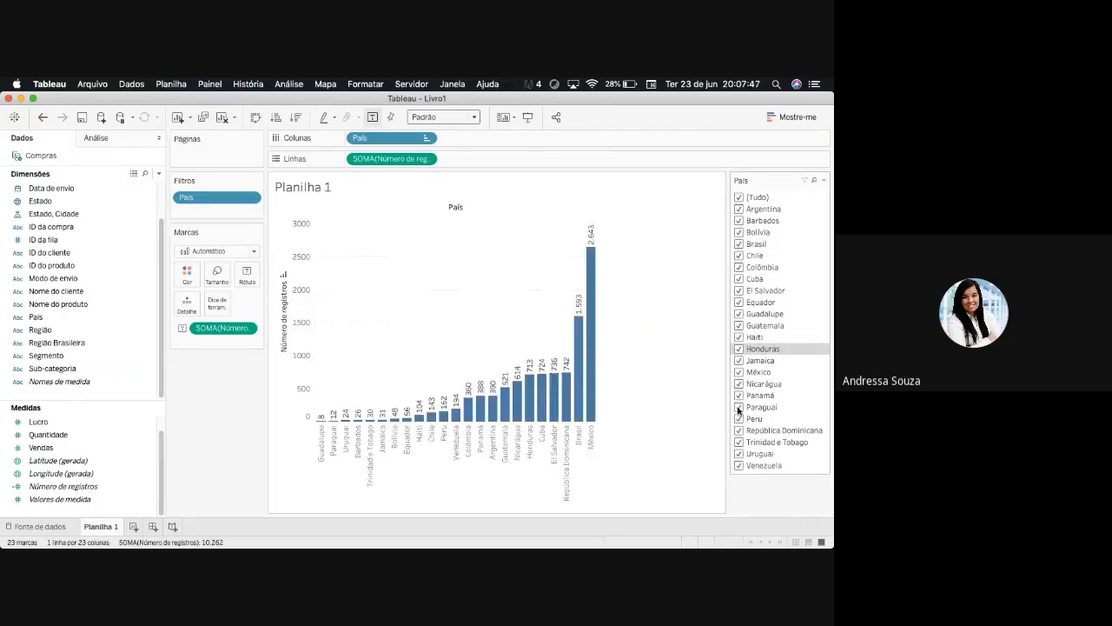
- Try excluding Honduras and Peru with the País filter control and include both again
left_click(739, 349)
left_click(739, 419)
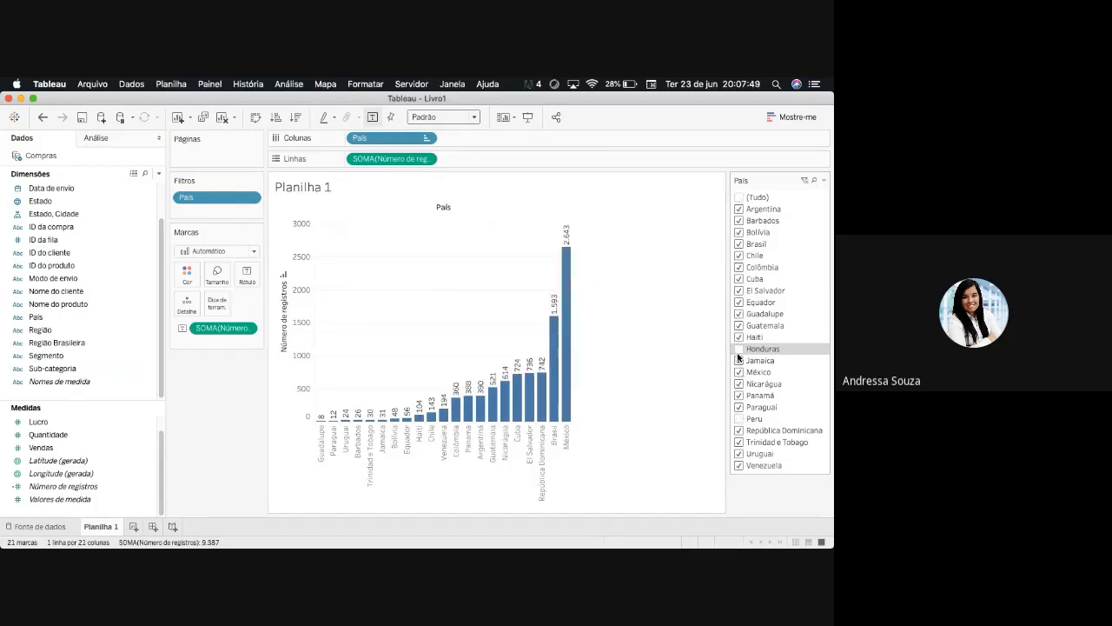
left_click(740, 349)
left_click(739, 419)
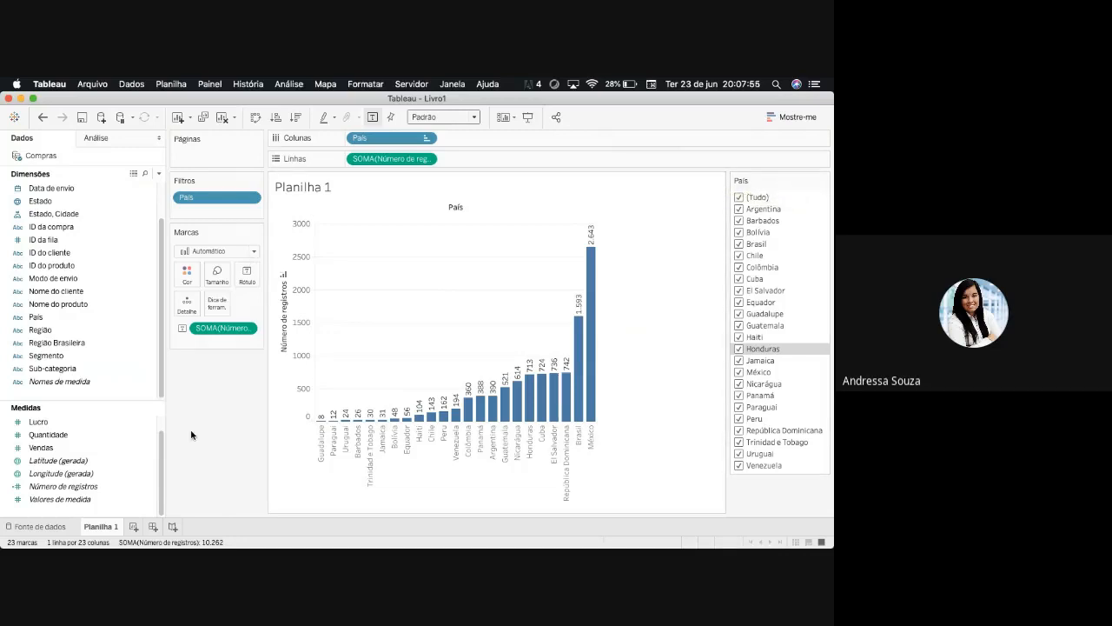
- Set the País filter to Selecionar na lista with every country selected
left_click(251, 198)
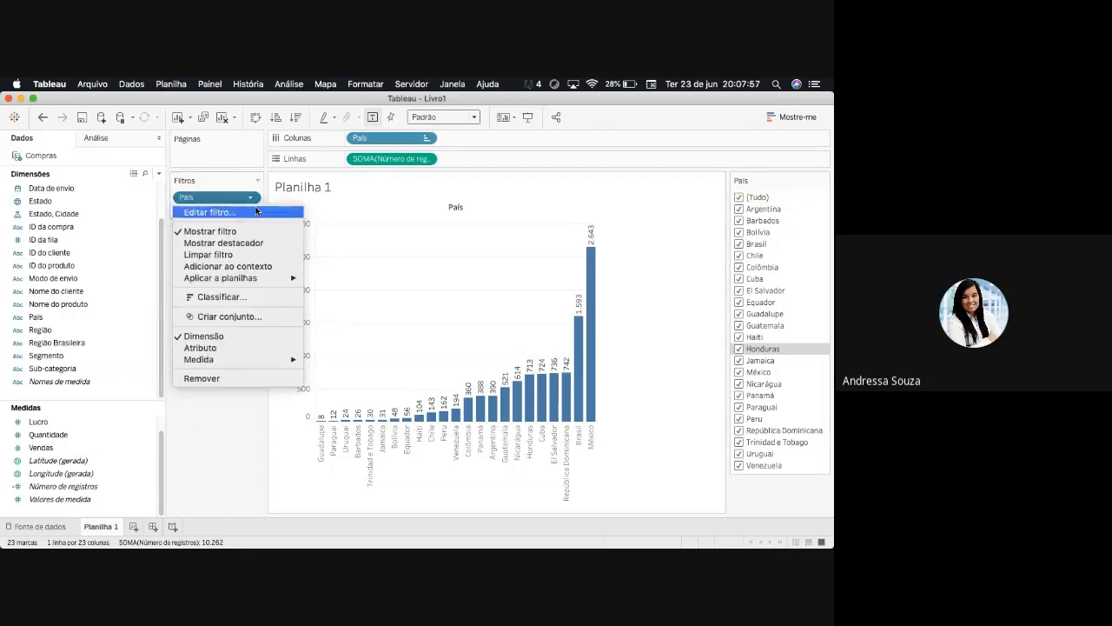
left_click(257, 211)
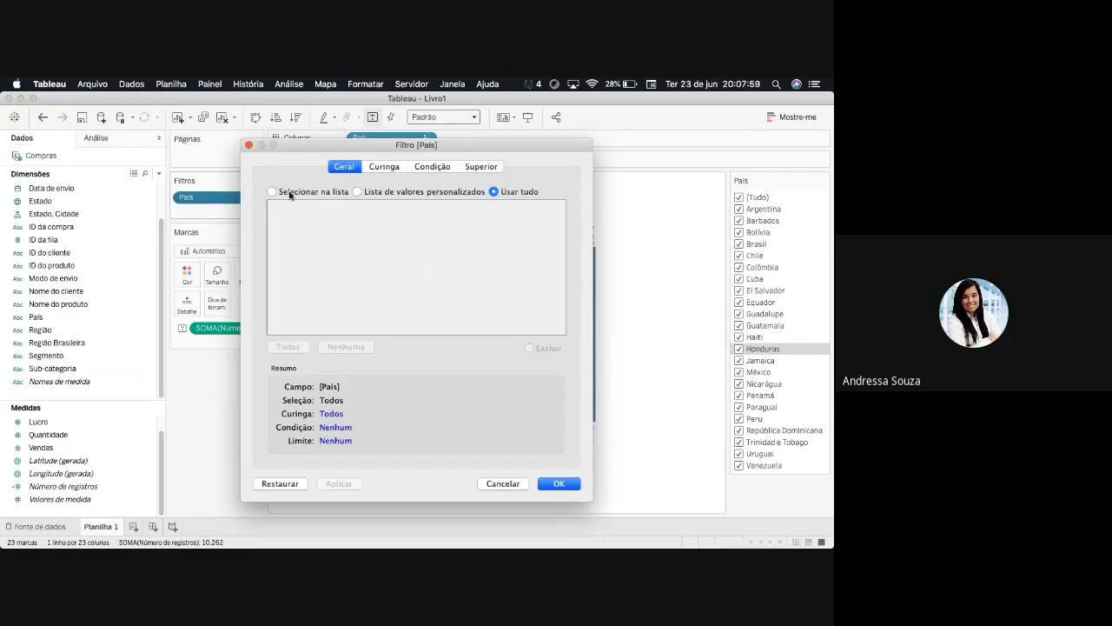
left_click(276, 192)
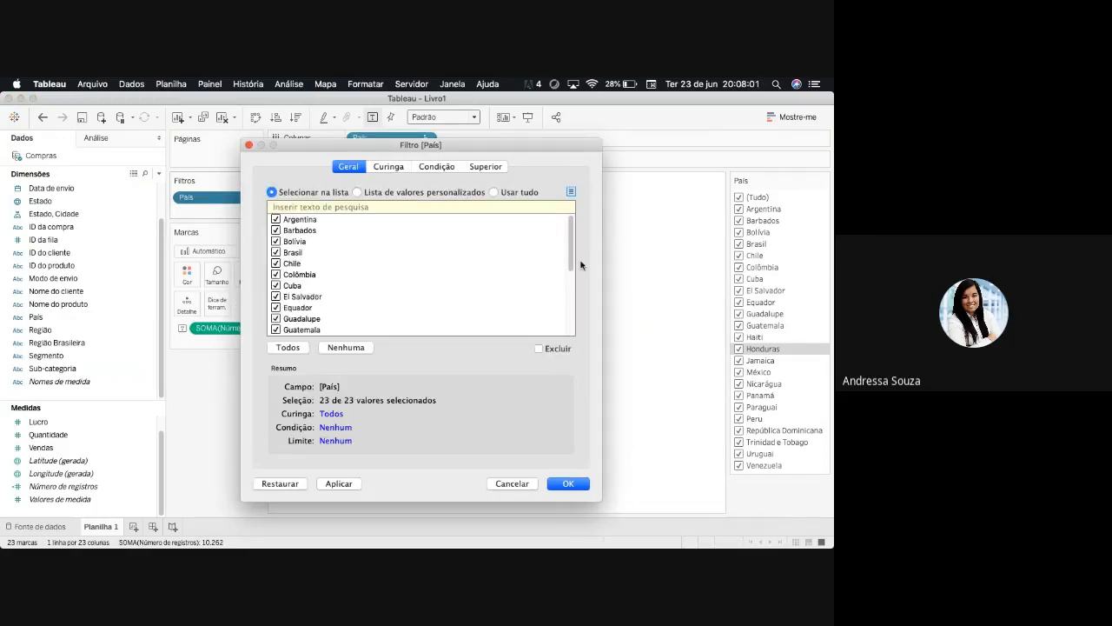
scroll(574, 252, "down", 5)
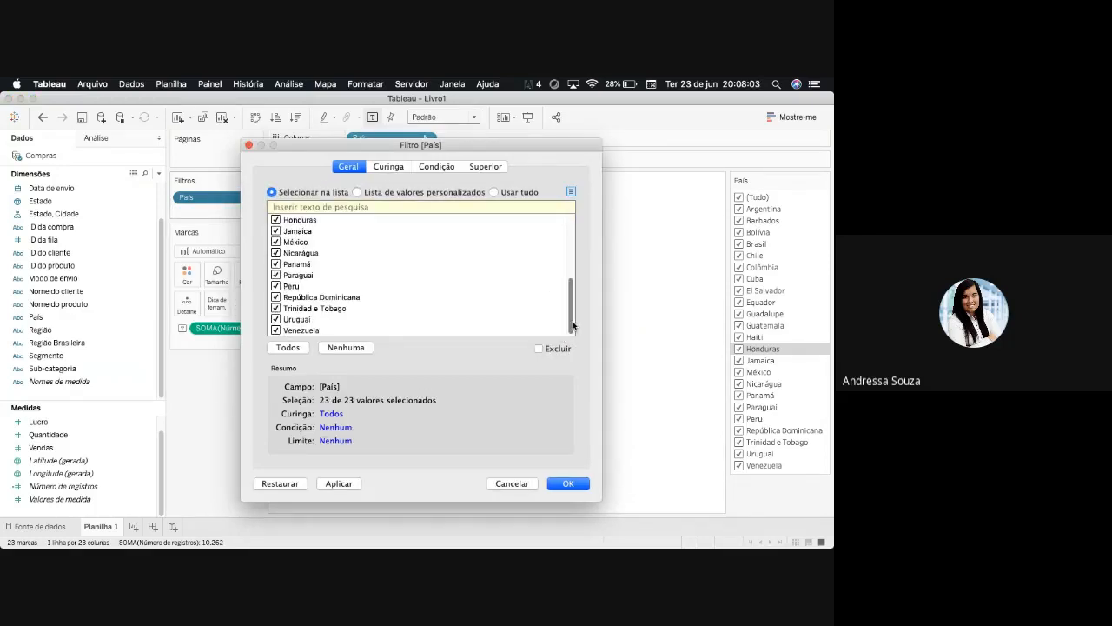
scroll(325, 234, "up", 5)
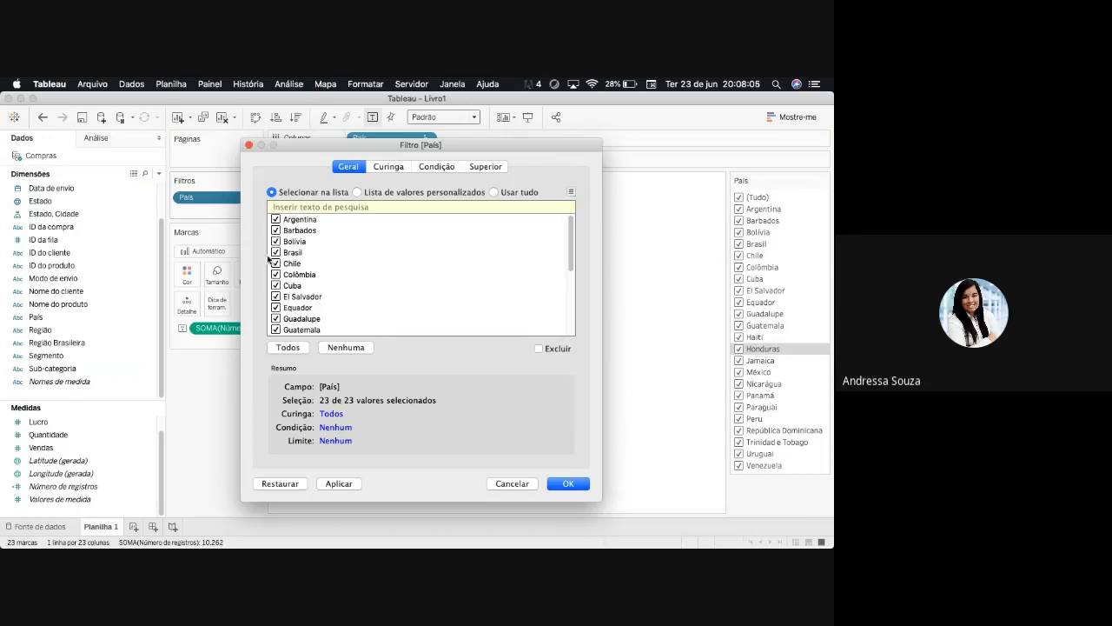
left_click(569, 483)
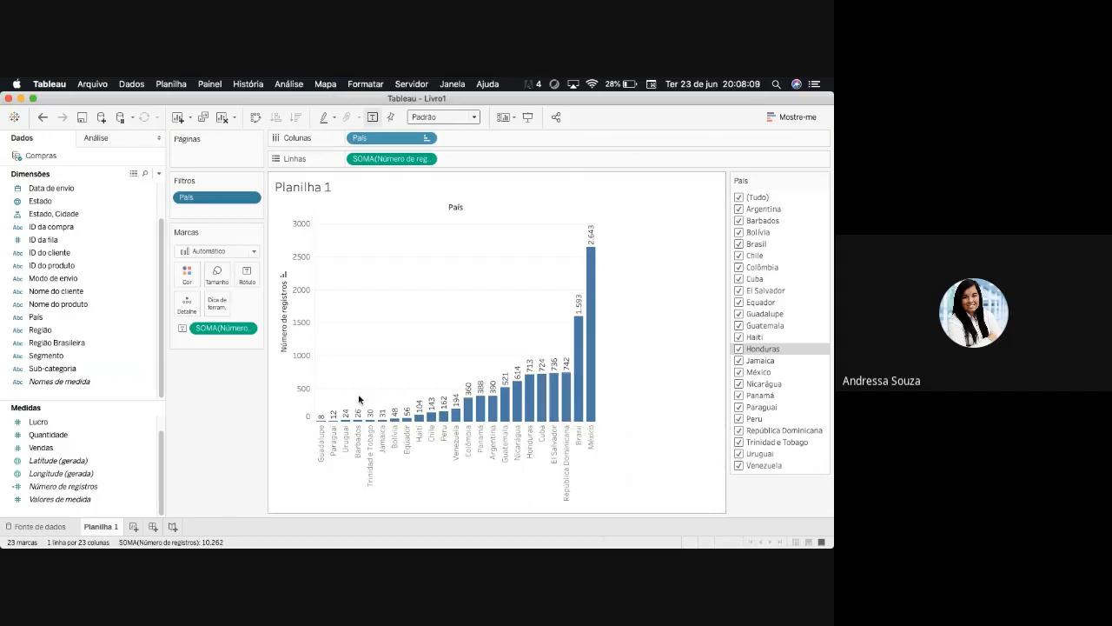
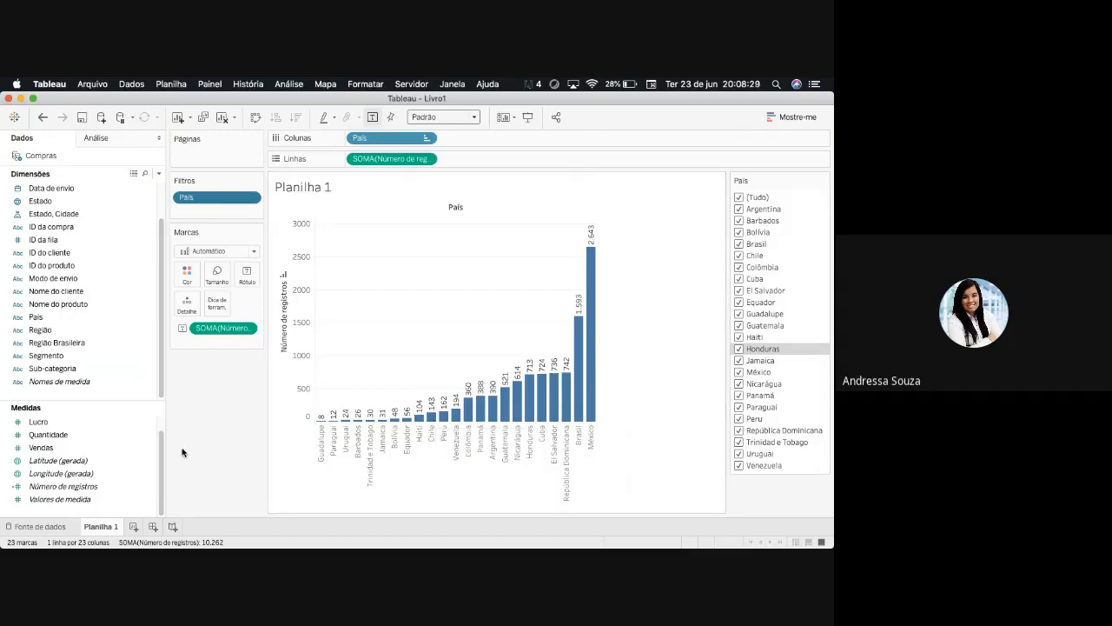
- Widen the data pane that lists the dimensions and measures
scroll(161, 389, "up", 3)
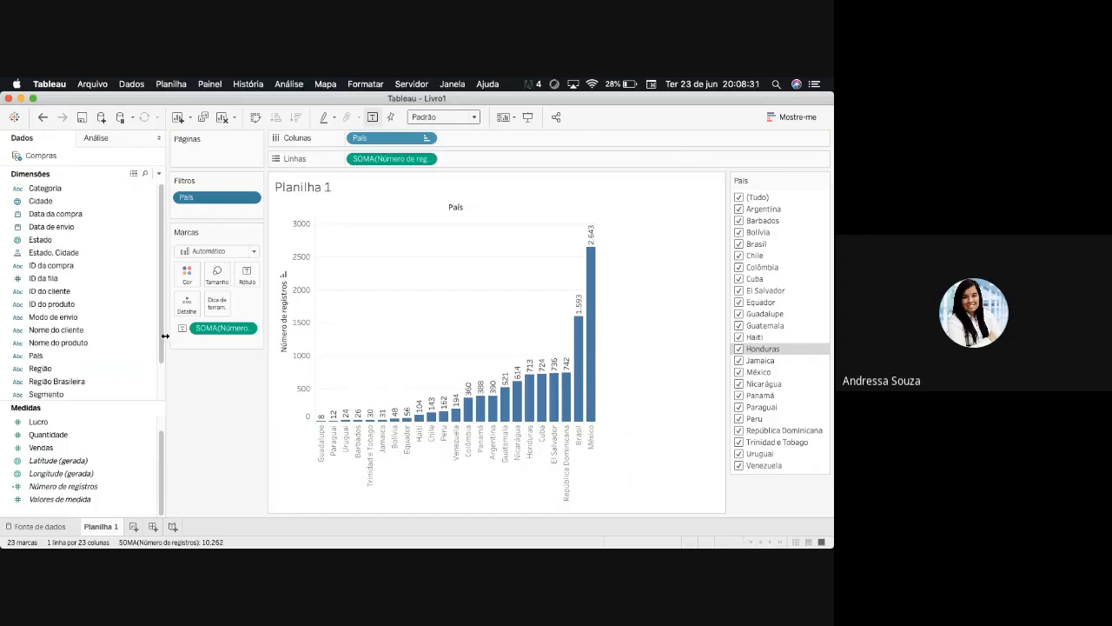
left_click_drag(165, 380, 191, 380)
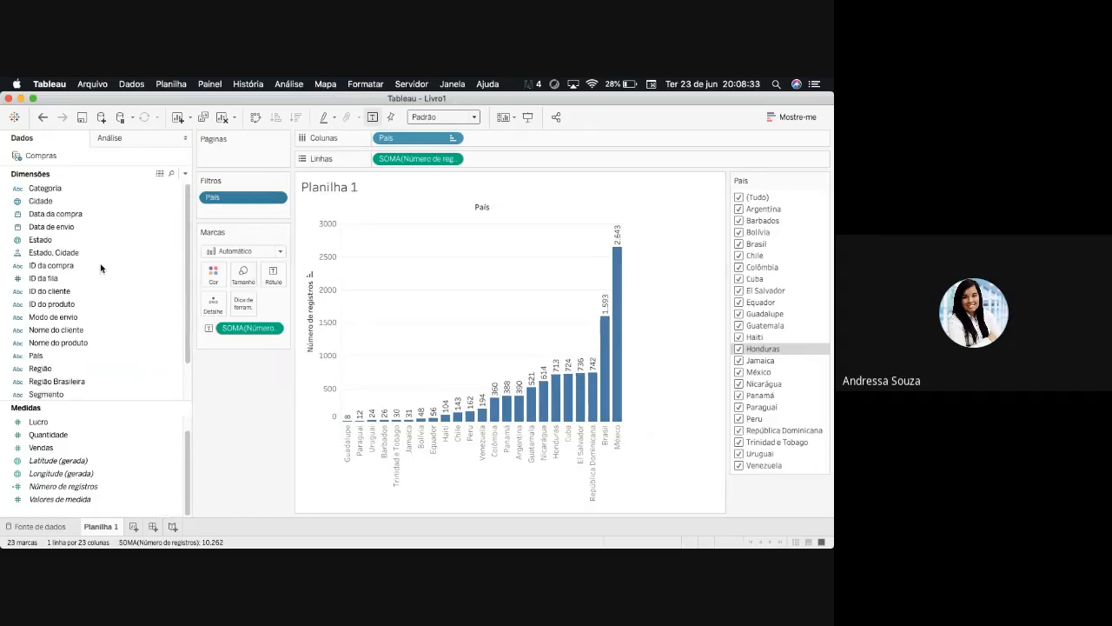
left_click_drag(54, 207, 235, 221)
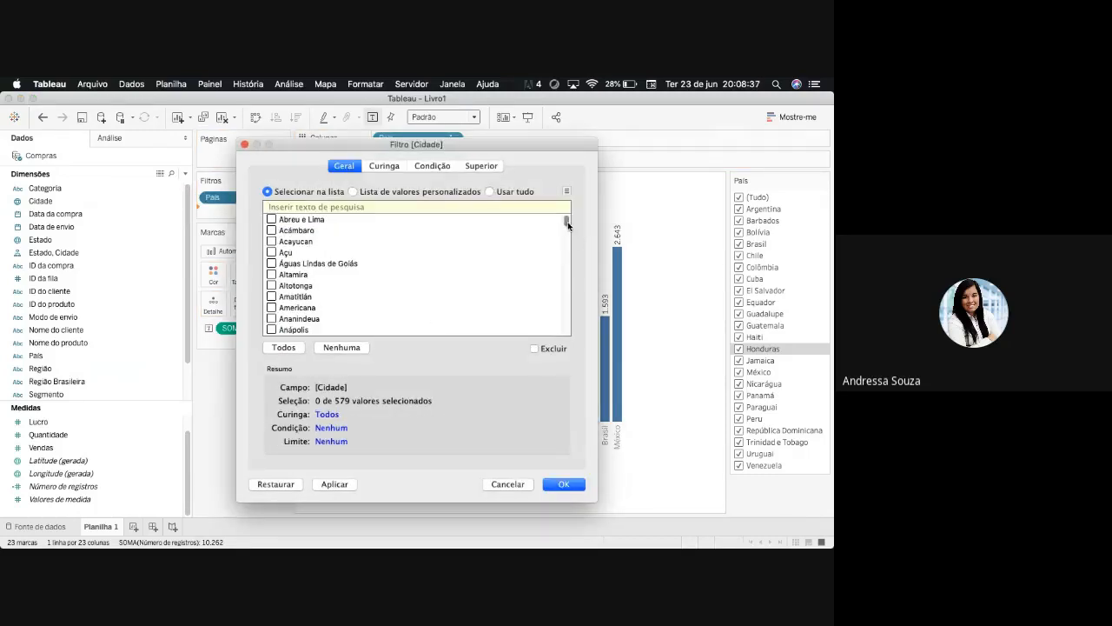
scroll(567, 225, "down", 20)
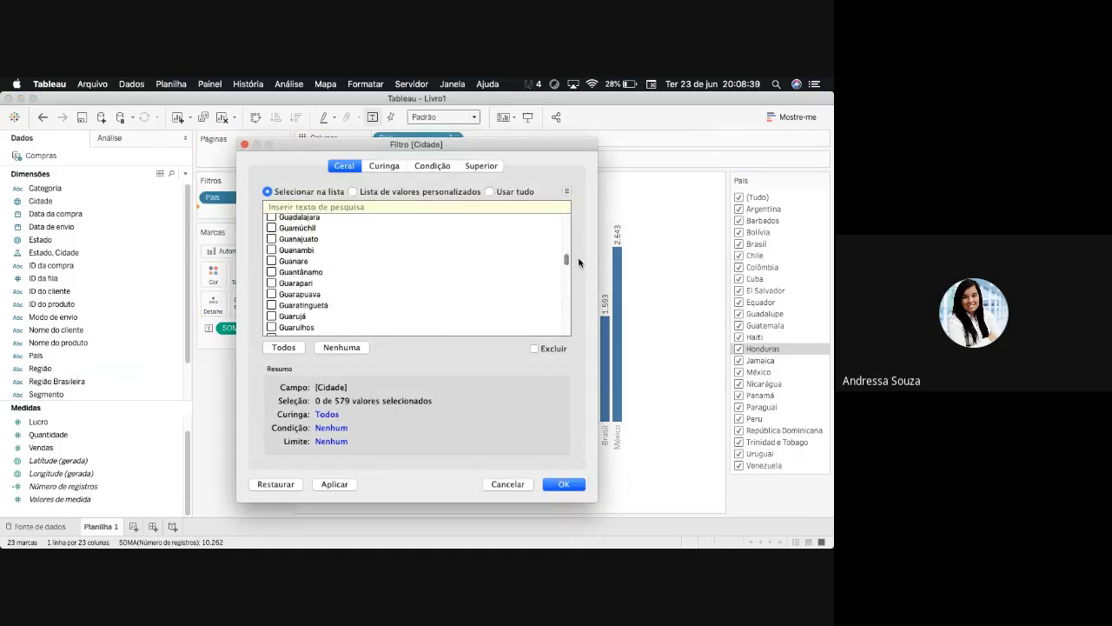
left_click_drag(578, 262, 576, 220)
left_click(513, 484)
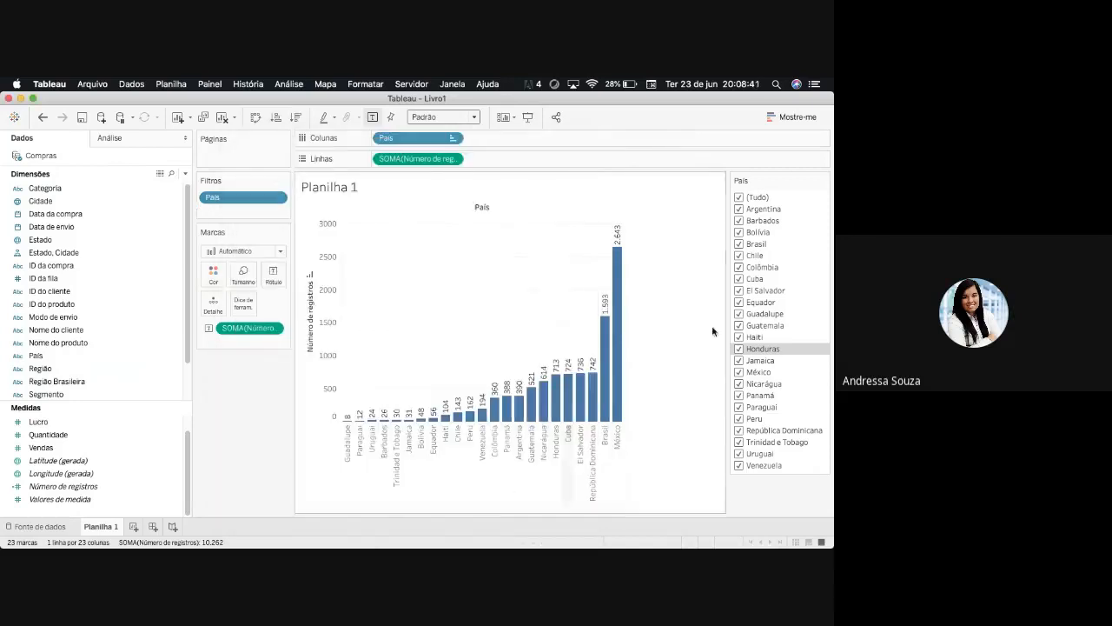
- Edit the País filter to clear all countries and include only Brasil
left_click(279, 199)
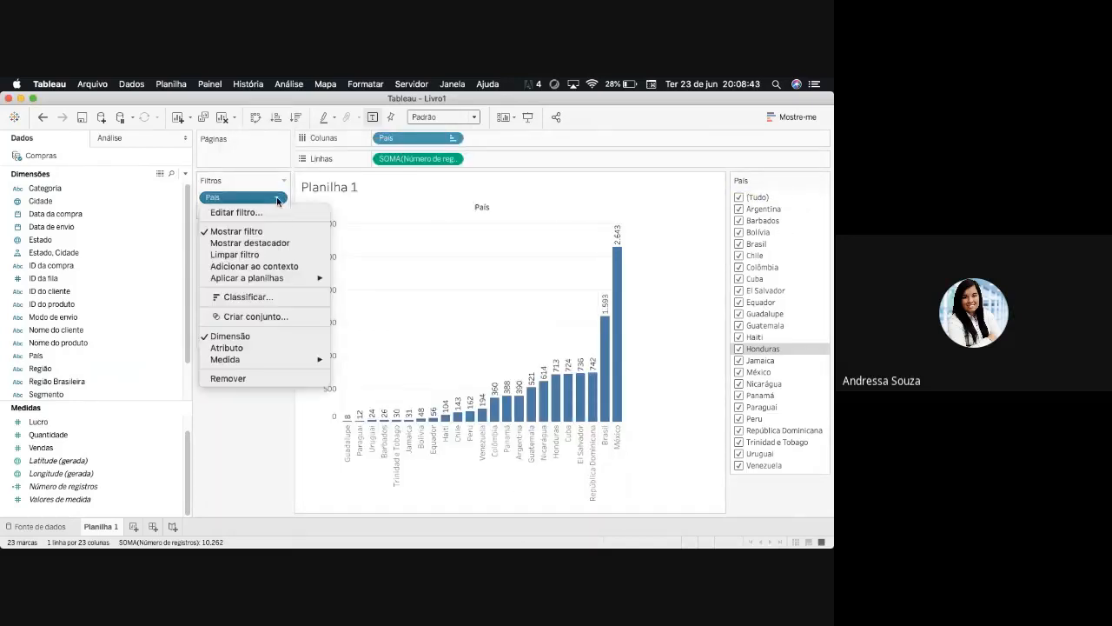
left_click(236, 212)
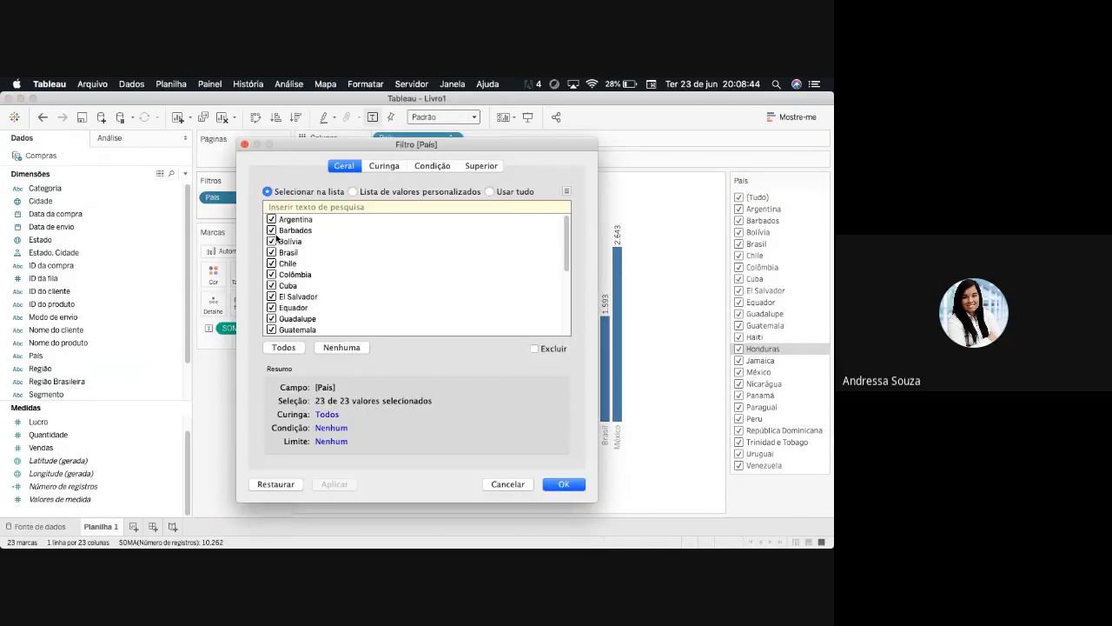
left_click(341, 347)
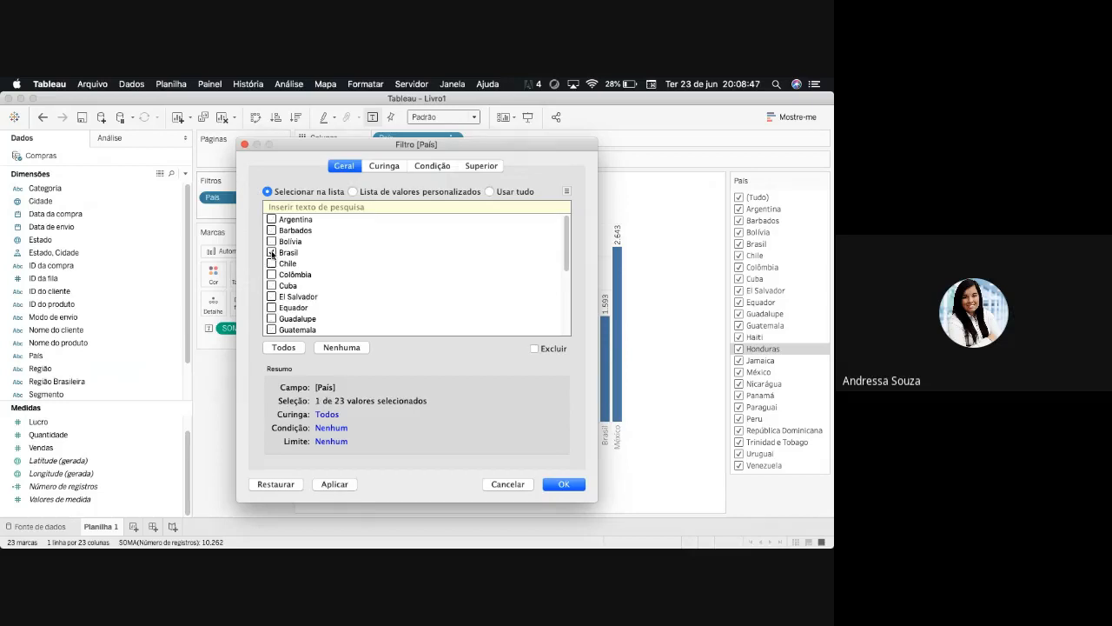
left_click(560, 485)
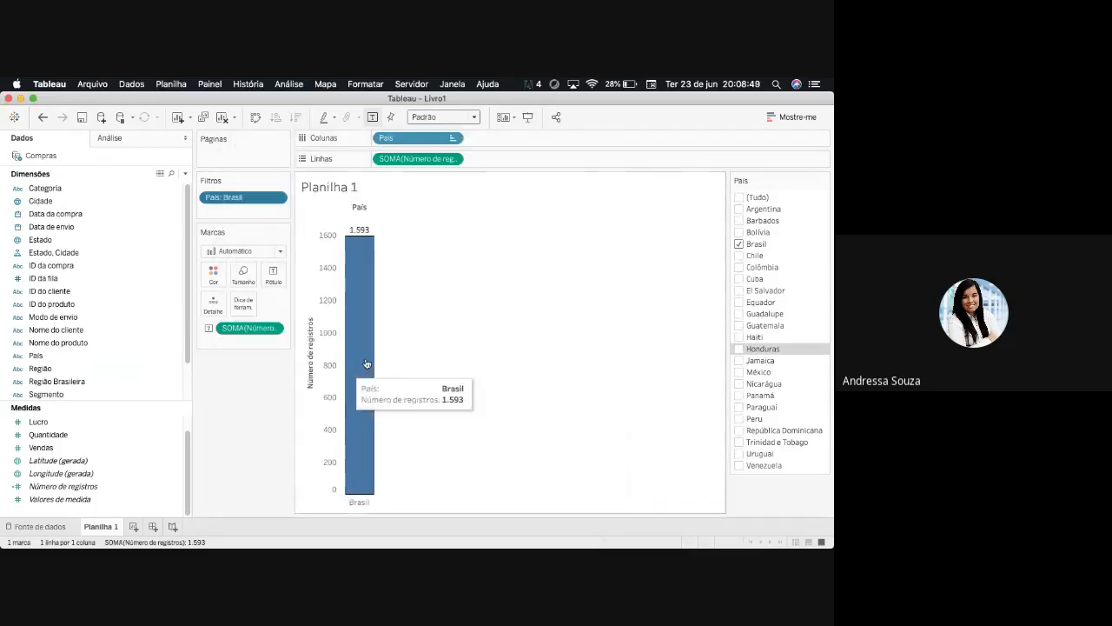
- Add Cidade after País in Colunas and swap rows and columns to show horizontal bars
left_click_drag(39, 201, 476, 141)
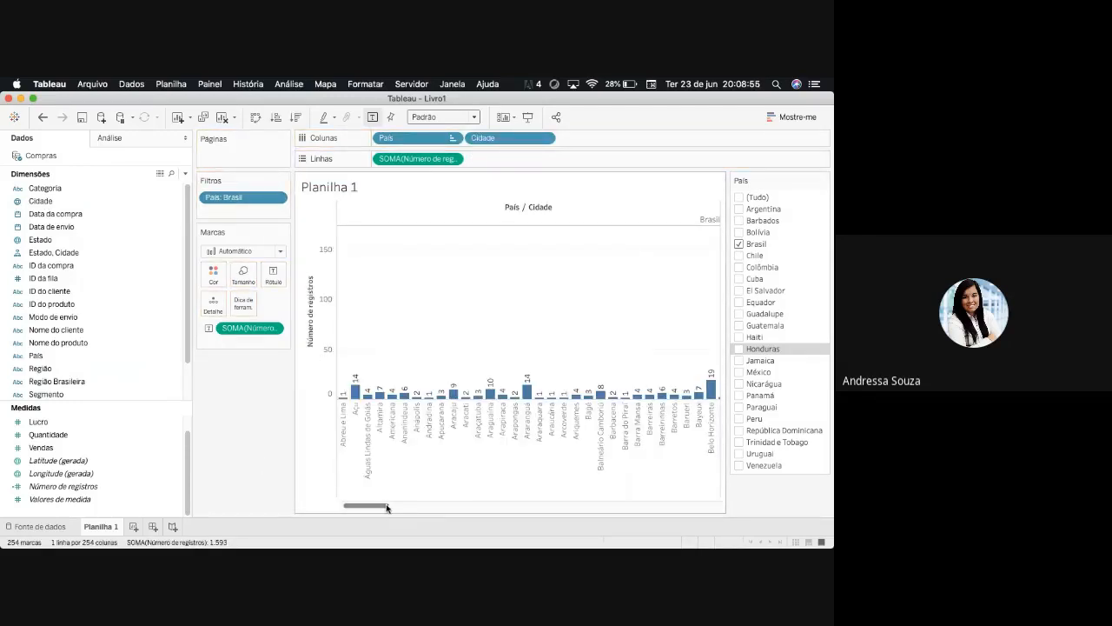
left_click_drag(371, 507, 403, 506)
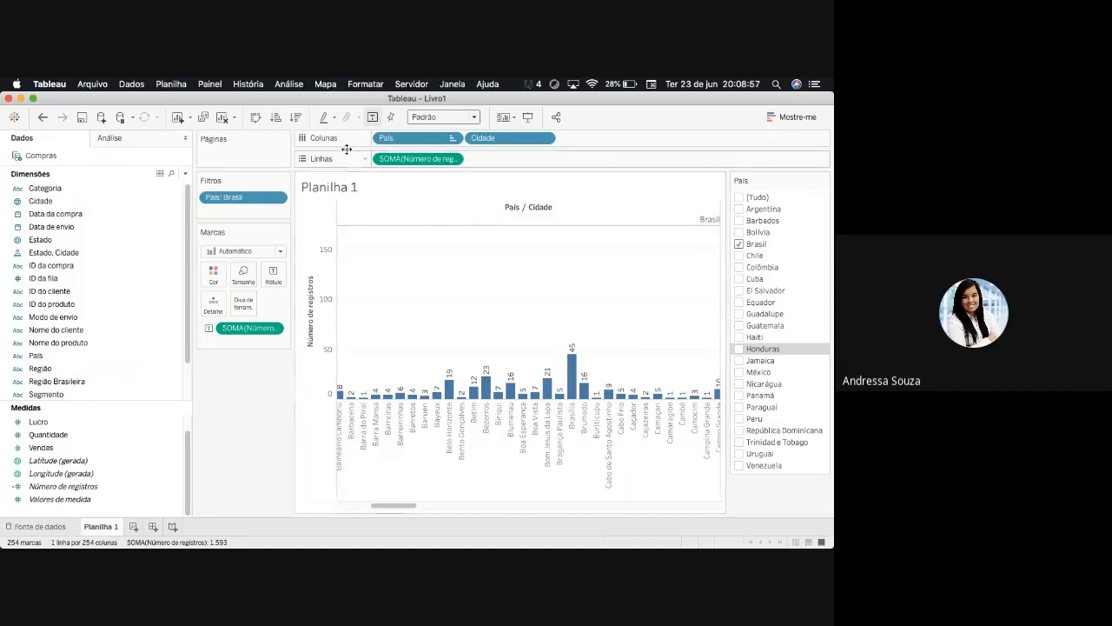
left_click(255, 117)
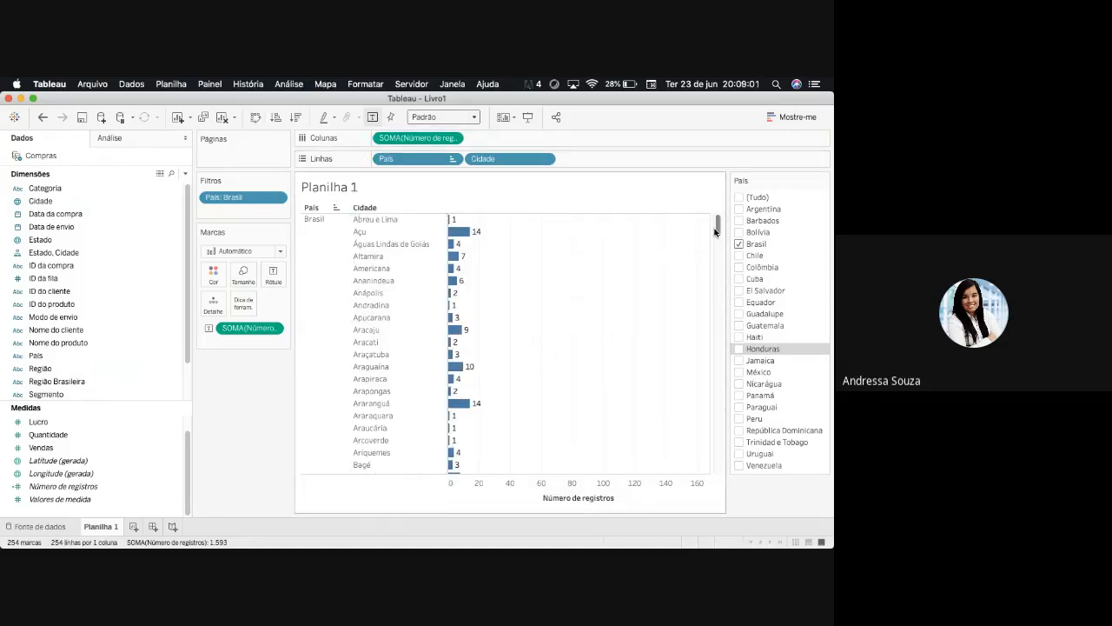
mouse_move(718, 228)
left_mouse_down()
mouse_move(711, 478)
mouse_move(718, 228)
left_mouse_up()
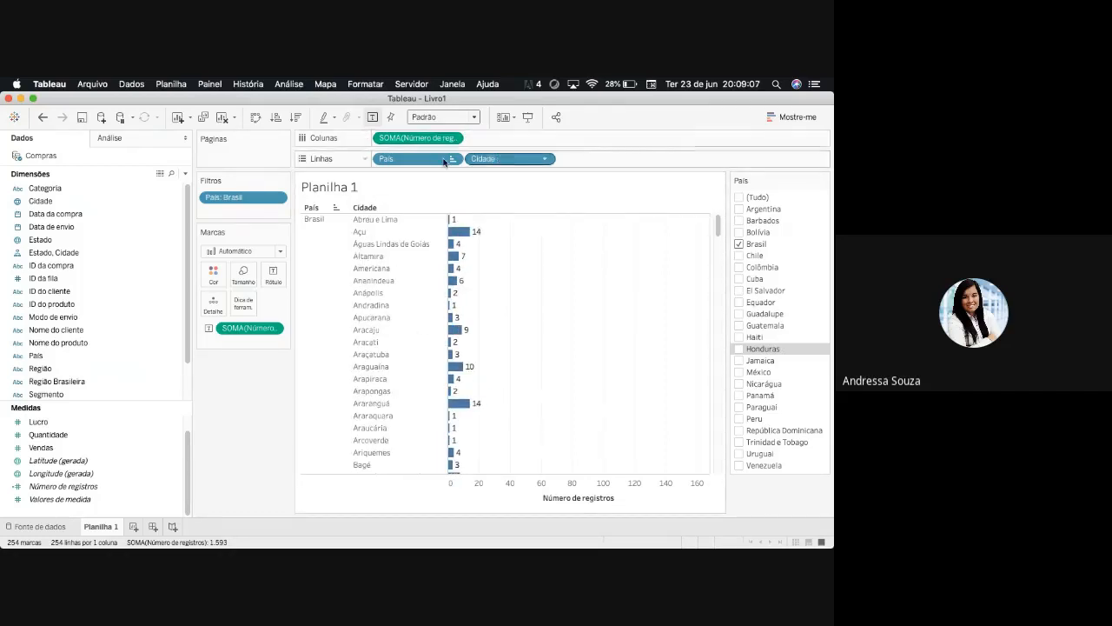
- Remove País from Linhas, leaving only Cidade, and sort the cities in descending order by Número de registros
left_click_drag(423, 165, 608, 158)
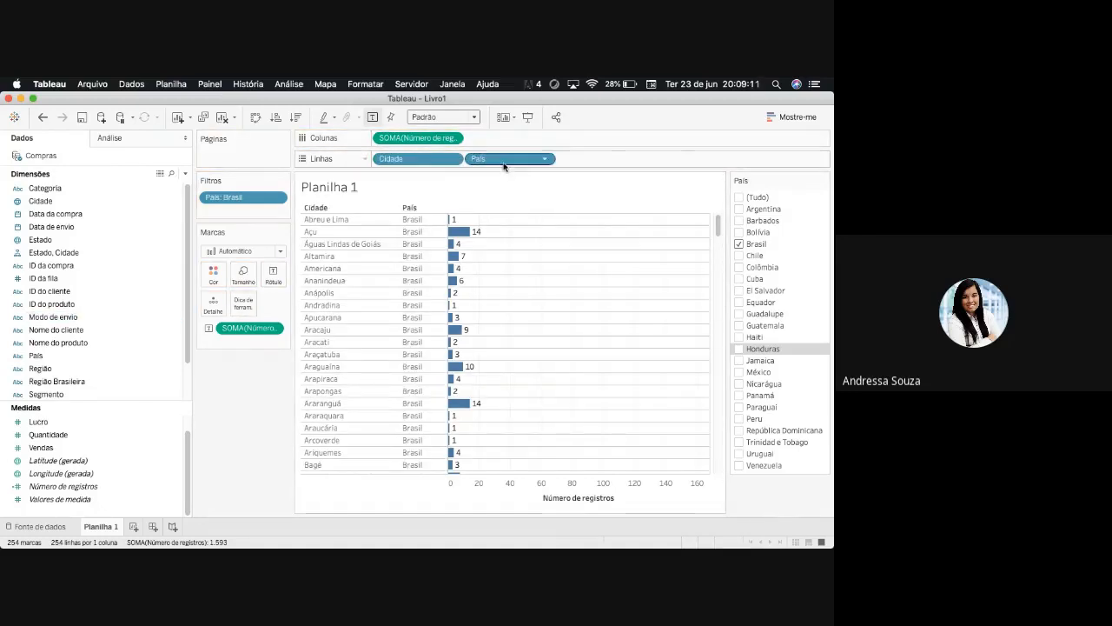
left_click_drag(504, 158, 256, 387)
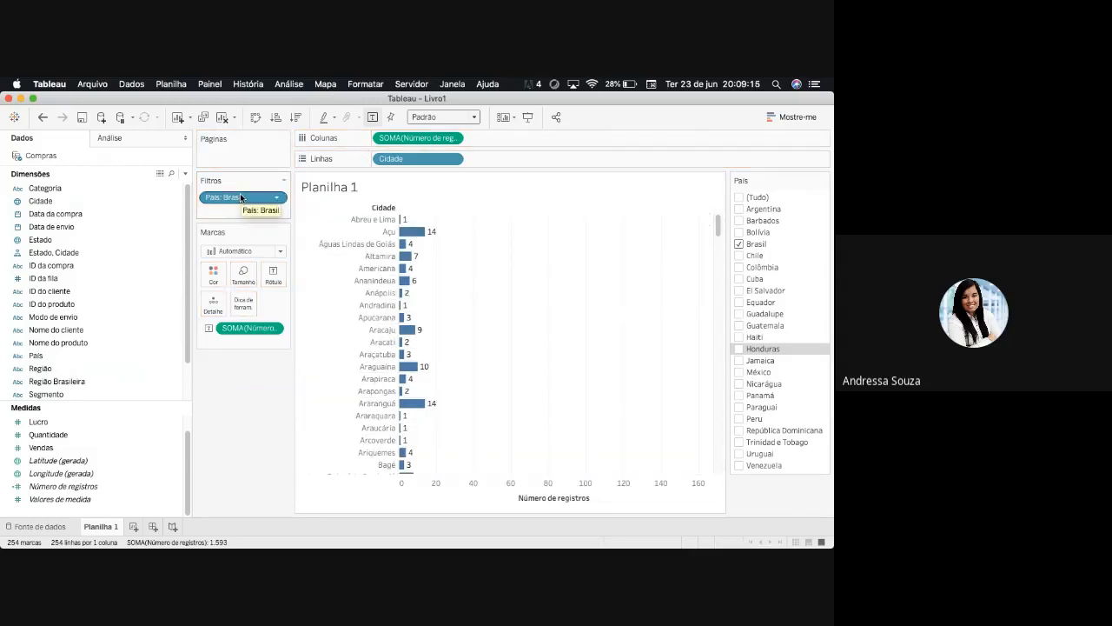
left_click(296, 116)
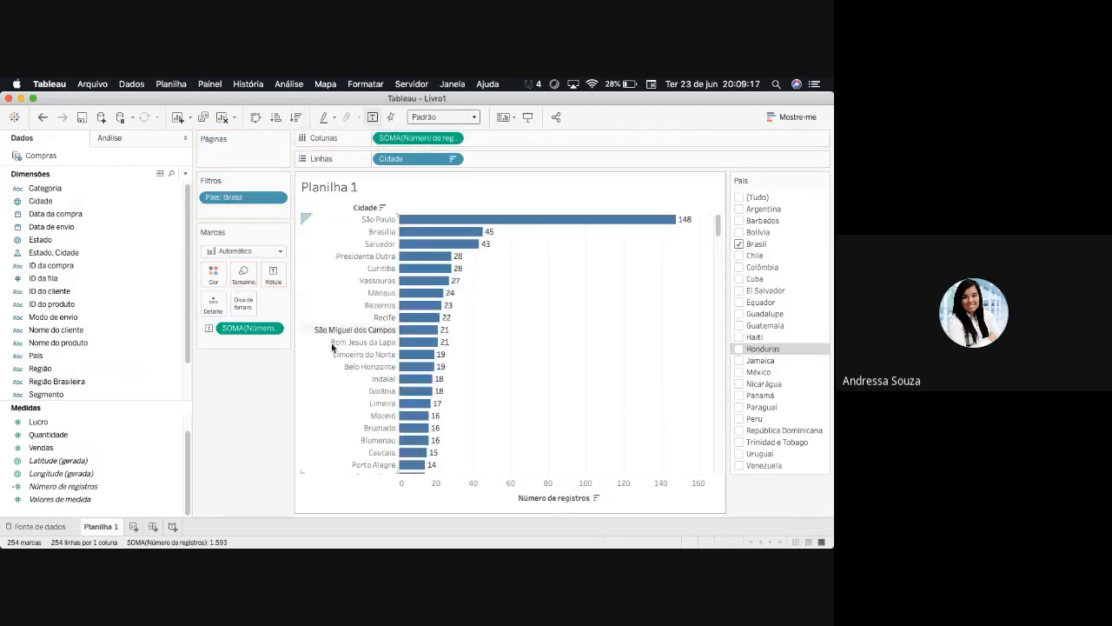
left_click_drag(719, 224, 718, 356)
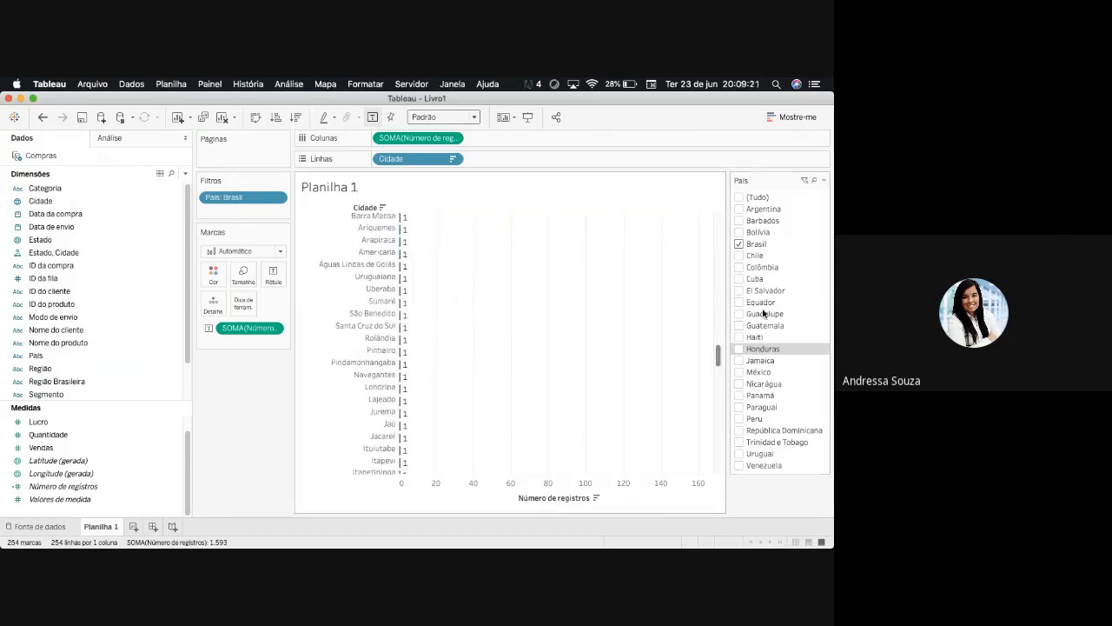
scroll(477, 401, "up", 15)
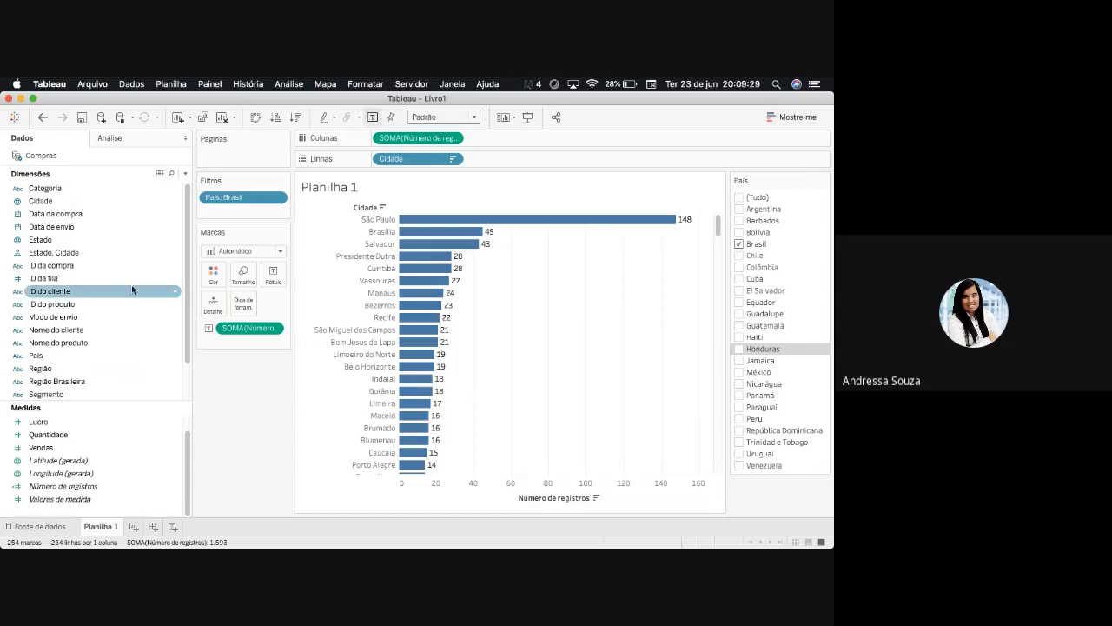
left_click(52, 242)
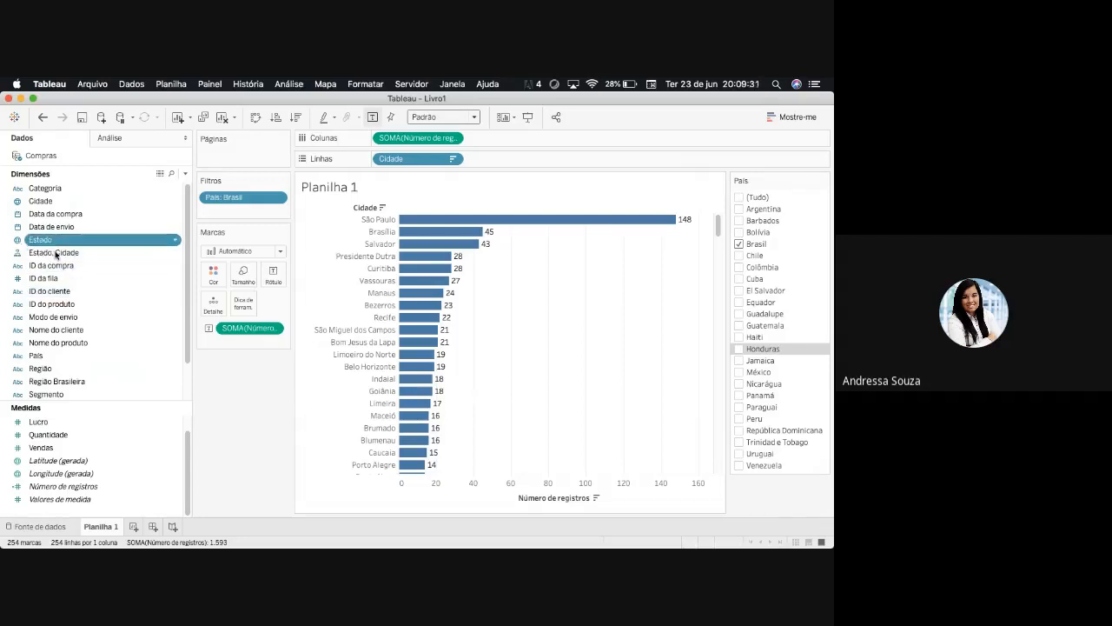
left_click(54, 250)
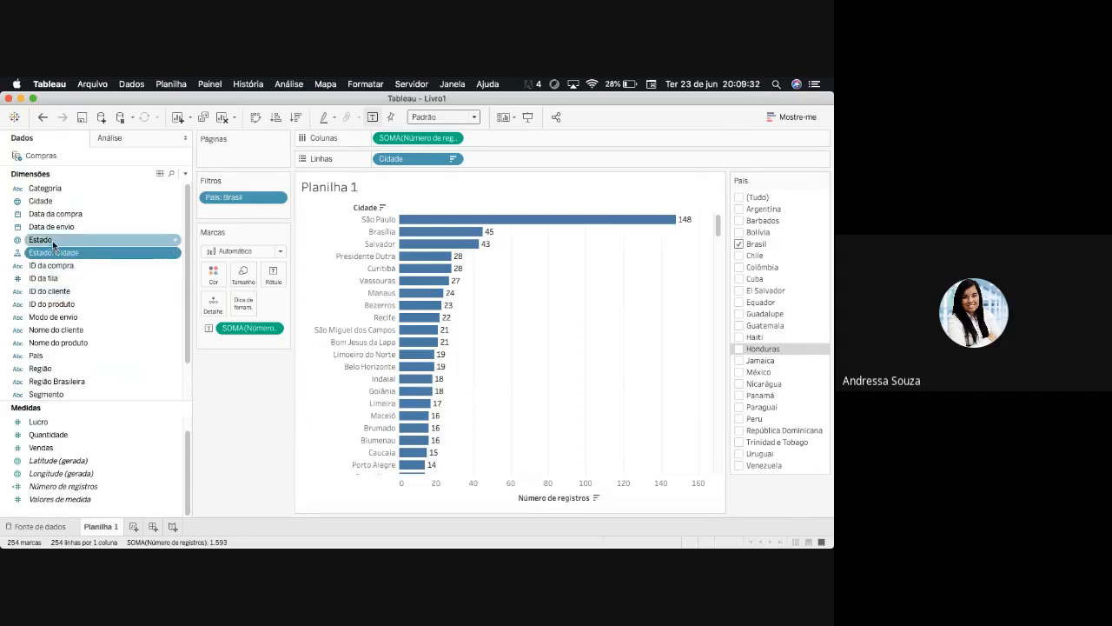
left_click(52, 244)
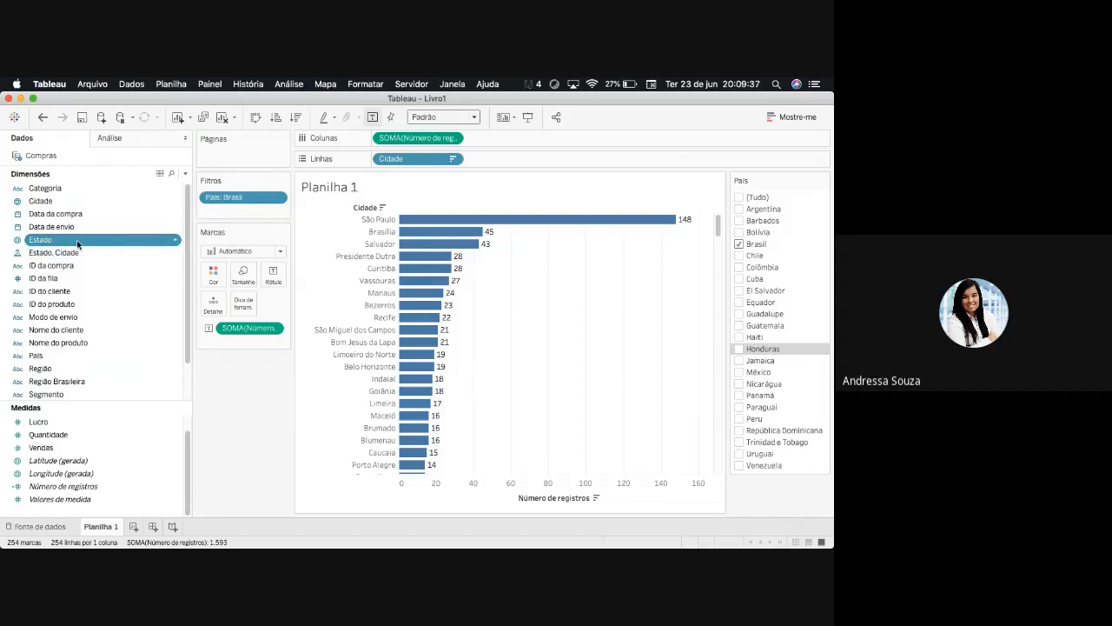
left_click_drag(56, 245, 226, 212)
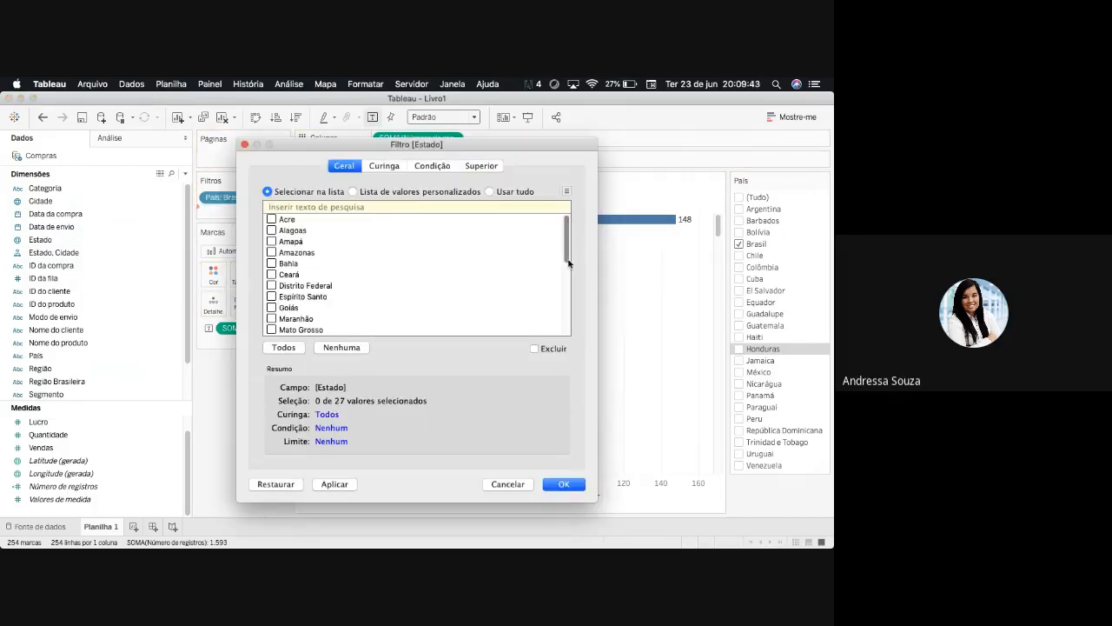
scroll(574, 254, "down", 5)
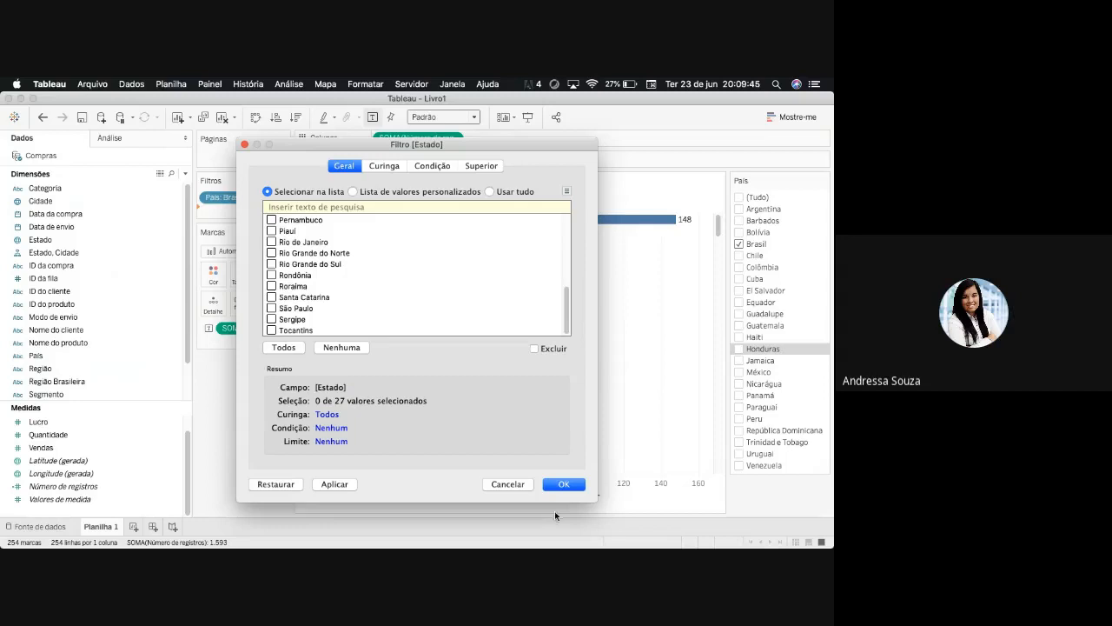
left_click(516, 484)
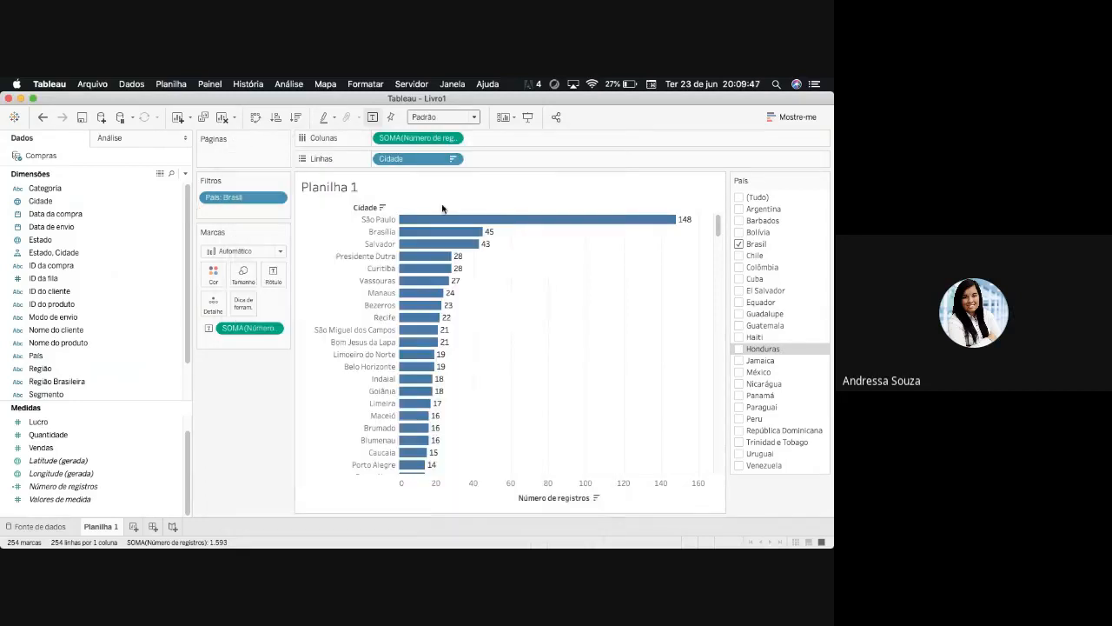
- Try including Argentina together with Brasil in the País filter
left_click(278, 197)
left_click(282, 214)
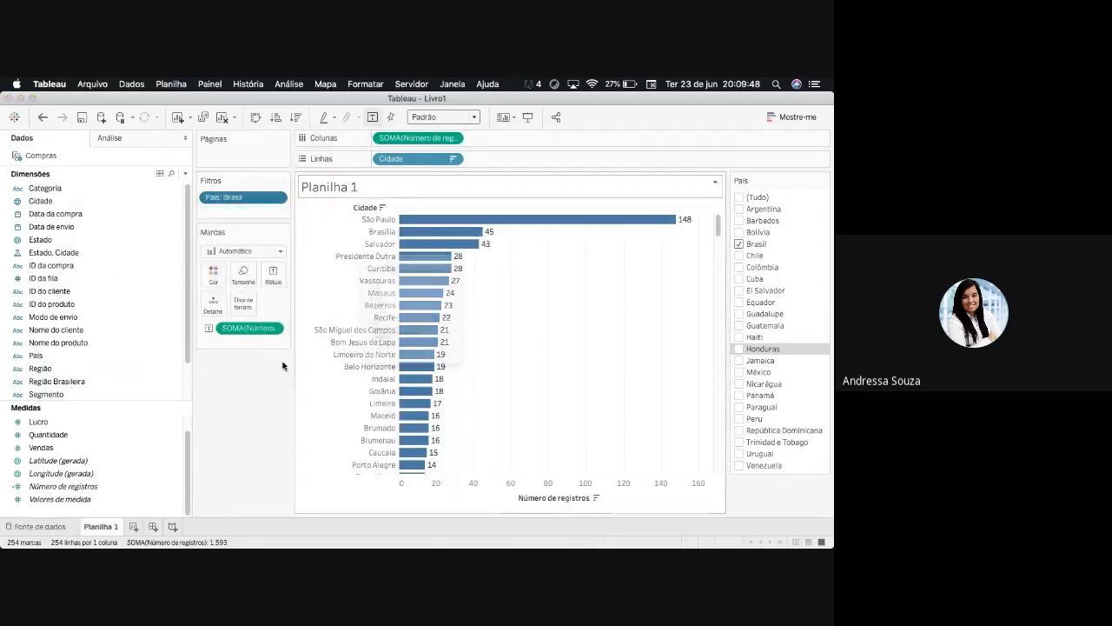
left_click(272, 220)
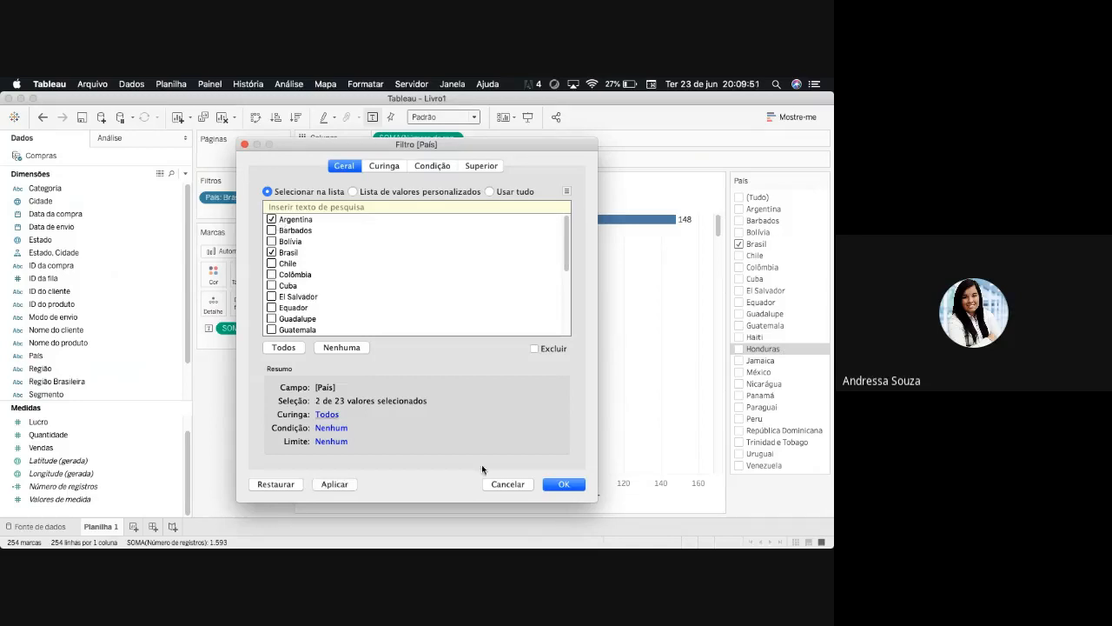
left_click(563, 485)
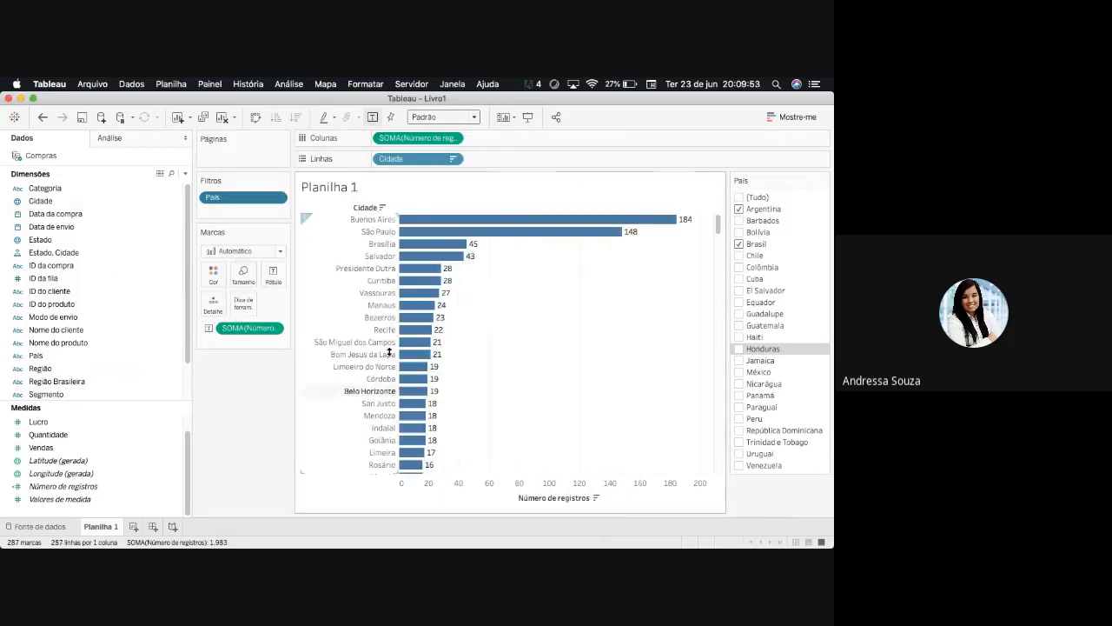
left_click(63, 252)
left_click_drag(42, 240, 239, 214)
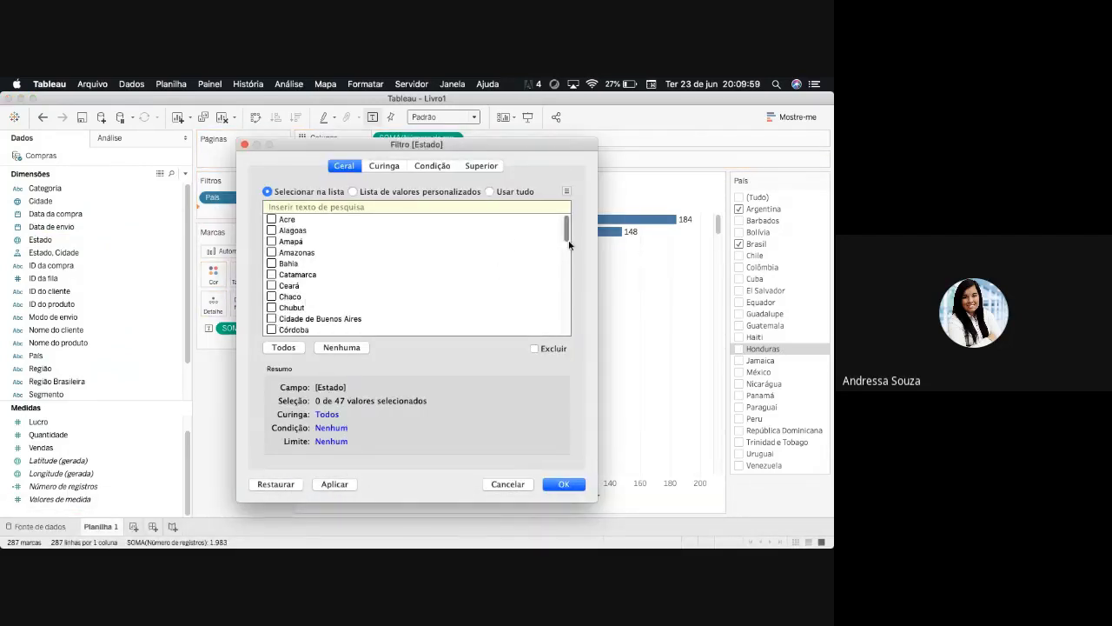
mouse_move(566, 230)
left_mouse_down()
mouse_move(563, 333)
mouse_move(566, 222)
left_mouse_up()
left_click(516, 489)
- Exclude Argentina from the País filter, keeping only Brasil selected
left_click(280, 197)
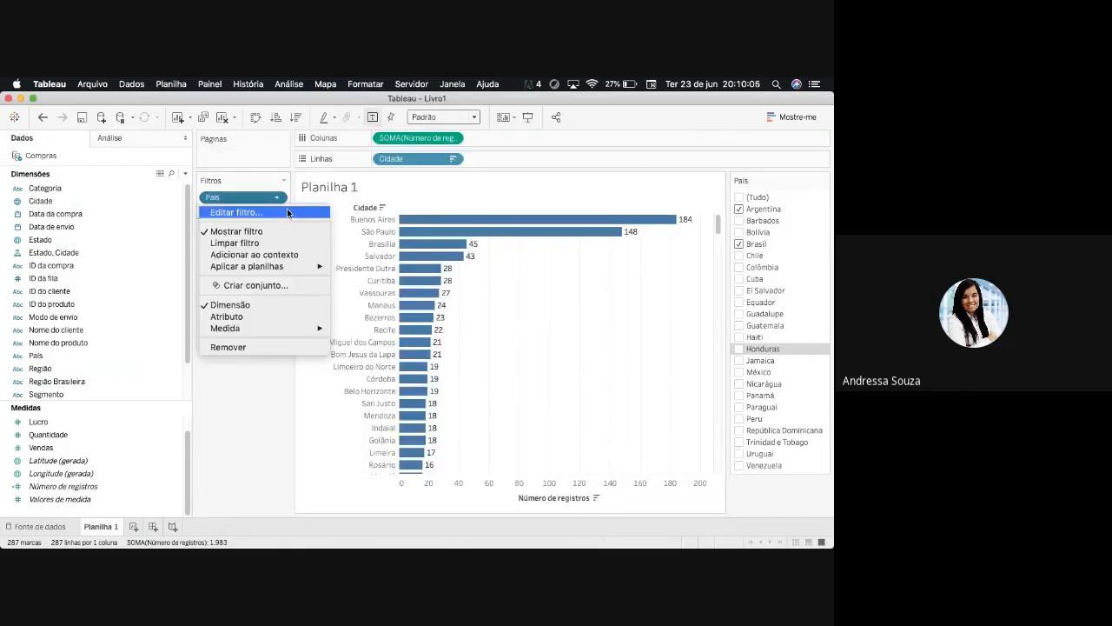
left_click(253, 211)
left_click(275, 223)
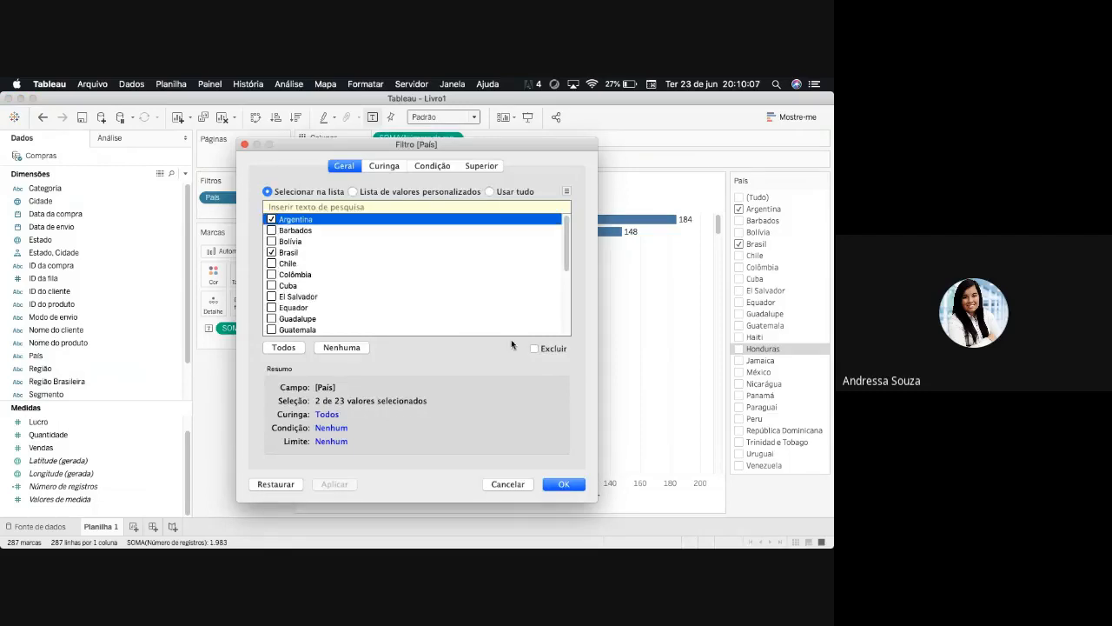
left_click(272, 219)
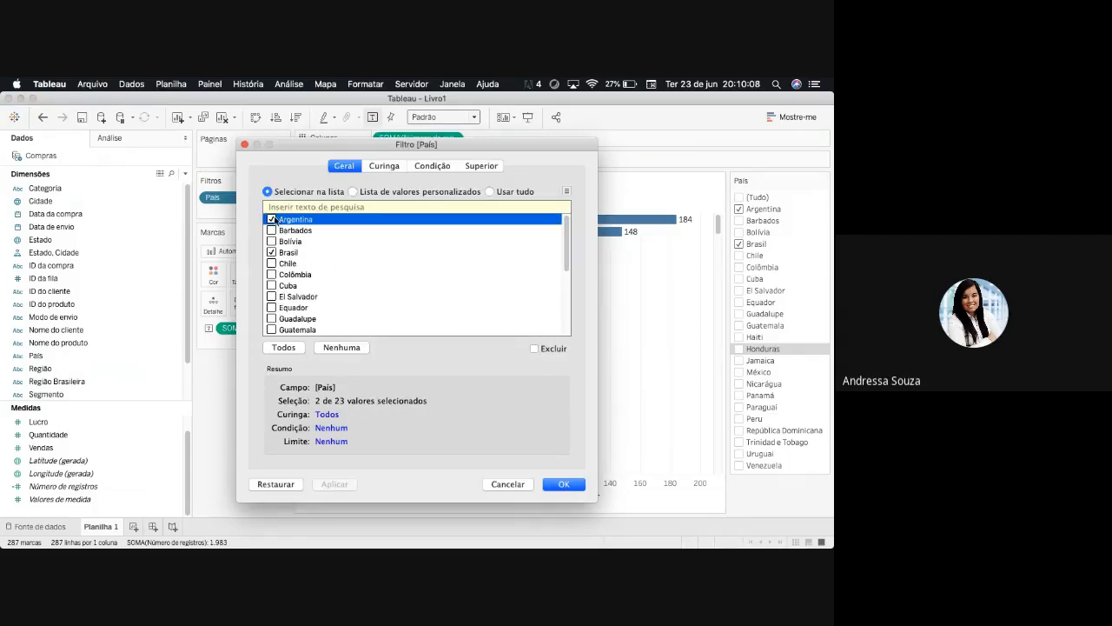
left_click(563, 483)
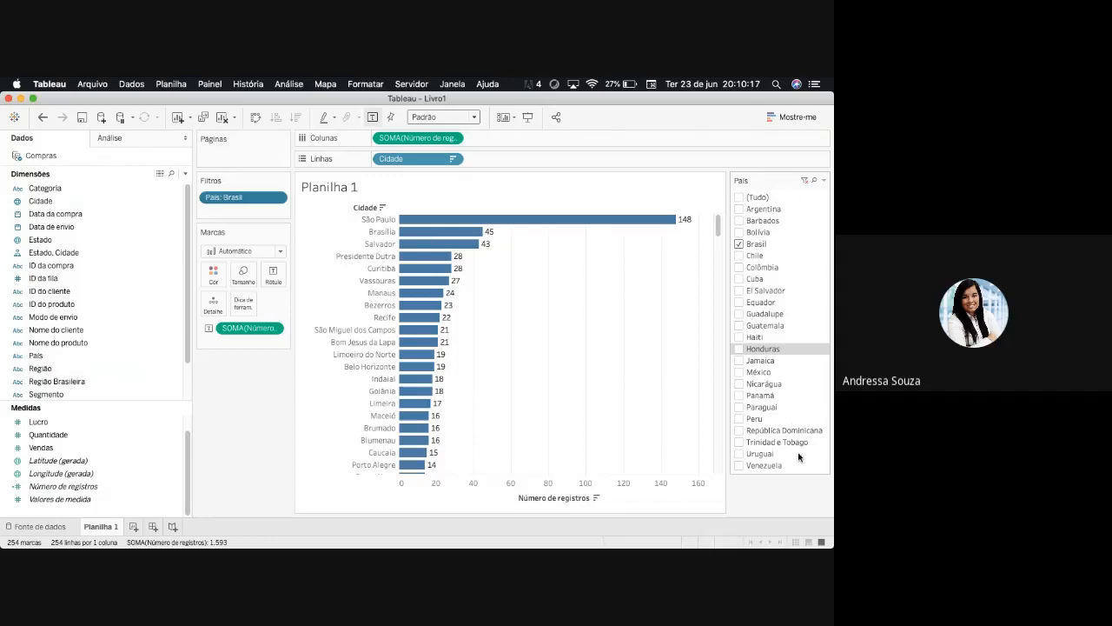
- Hide the País filter card beside the chart
left_click(824, 181)
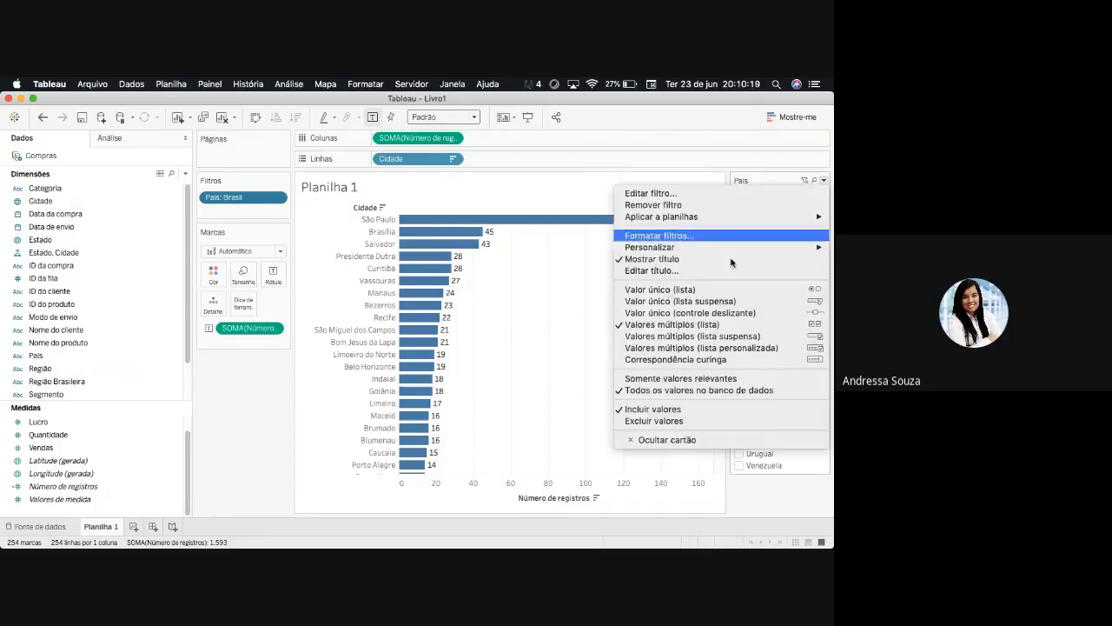
key("Return")
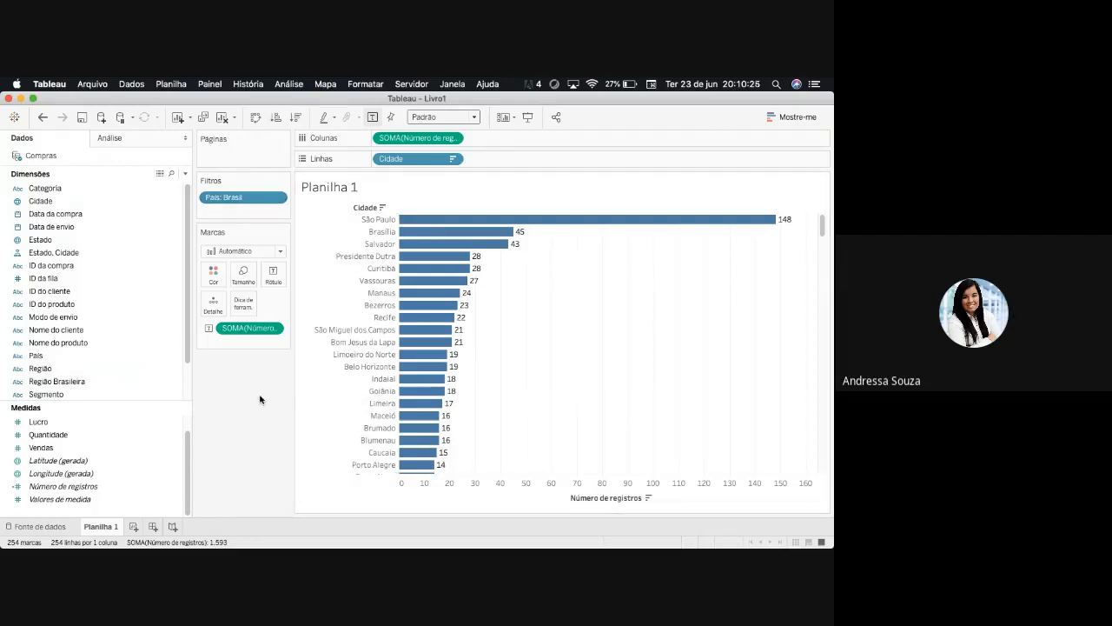
- Filter the city chart by Estado, keeping only Paraná
mouse_move(65, 241)
left_mouse_down()
mouse_move(255, 224)
mouse_move(245, 213)
left_mouse_up()
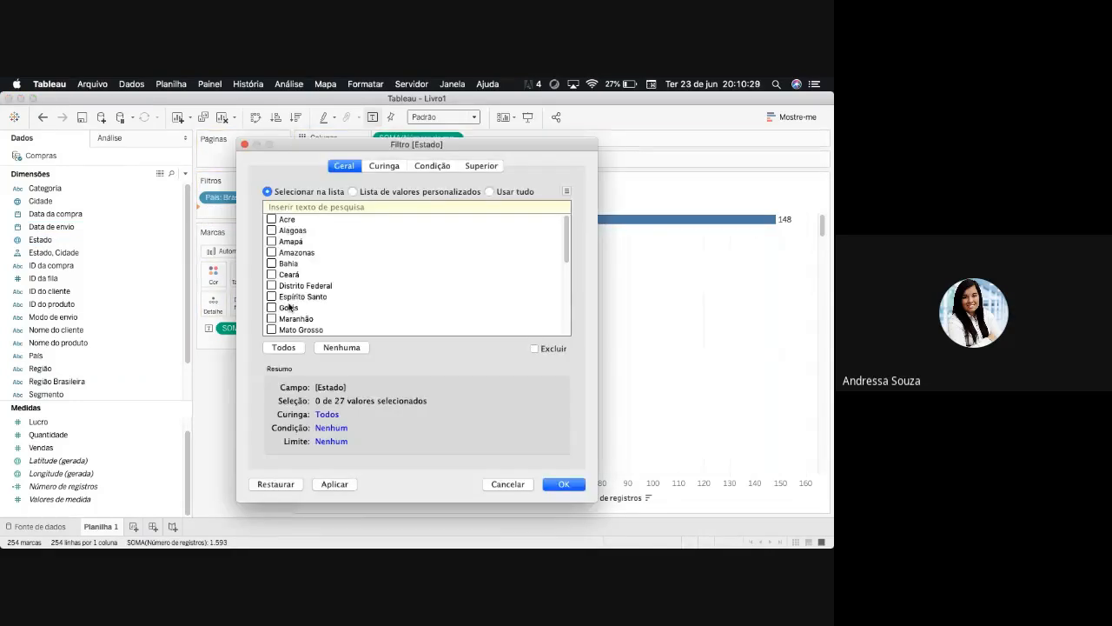
scroll(322, 287, "down", 5)
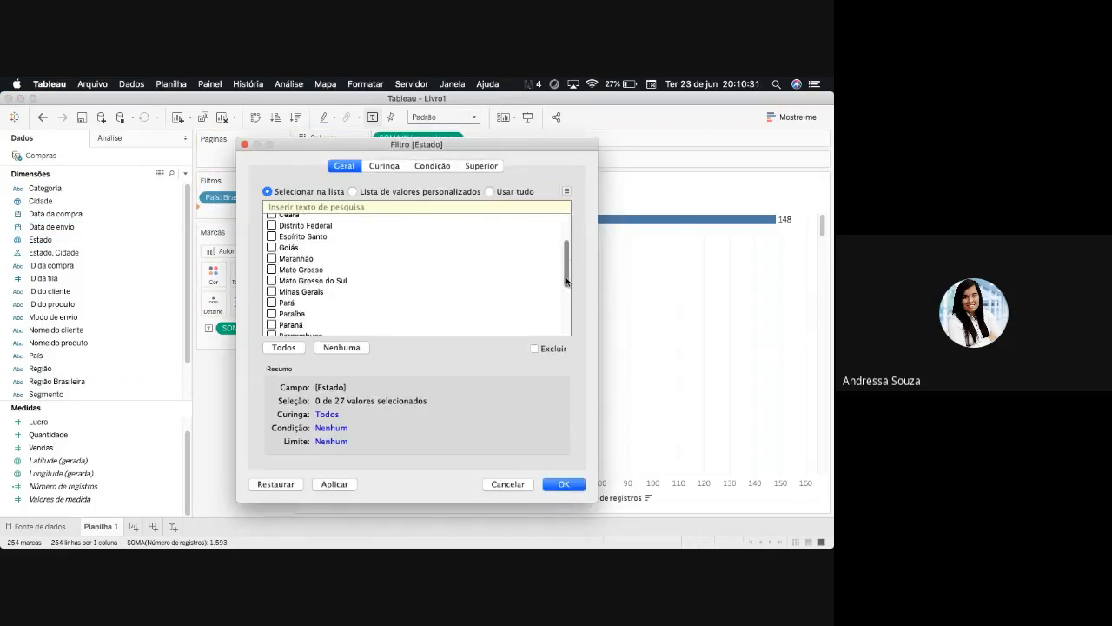
left_click(564, 484)
mouse_move(388, 258)
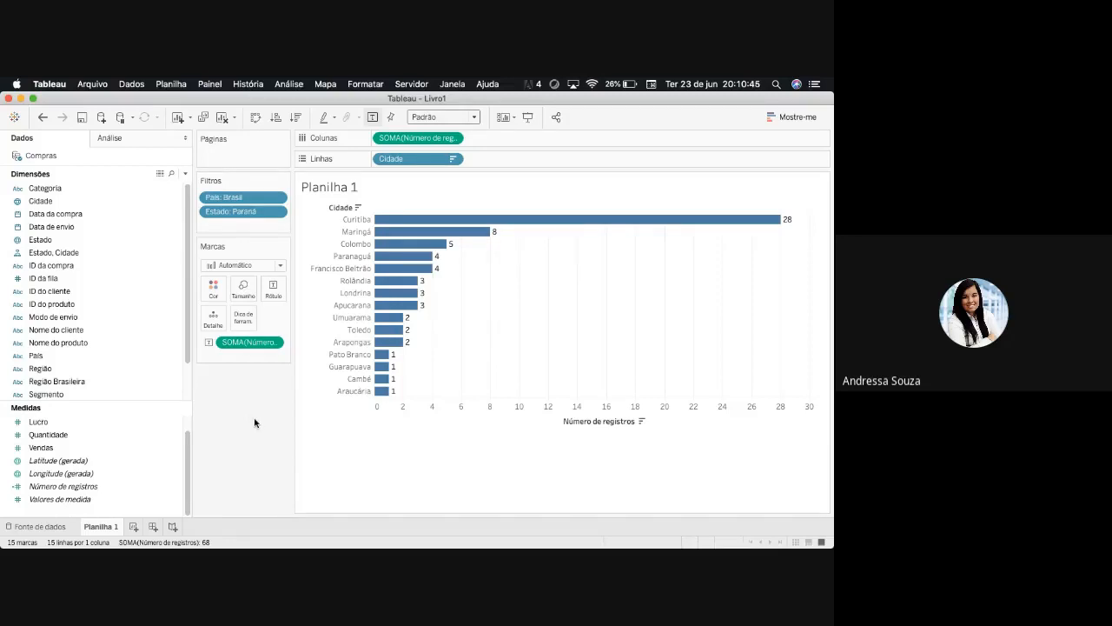
- Sort the cities in ascending order by Número de registros and swap rows and columns to get vertical bars
left_click(274, 116)
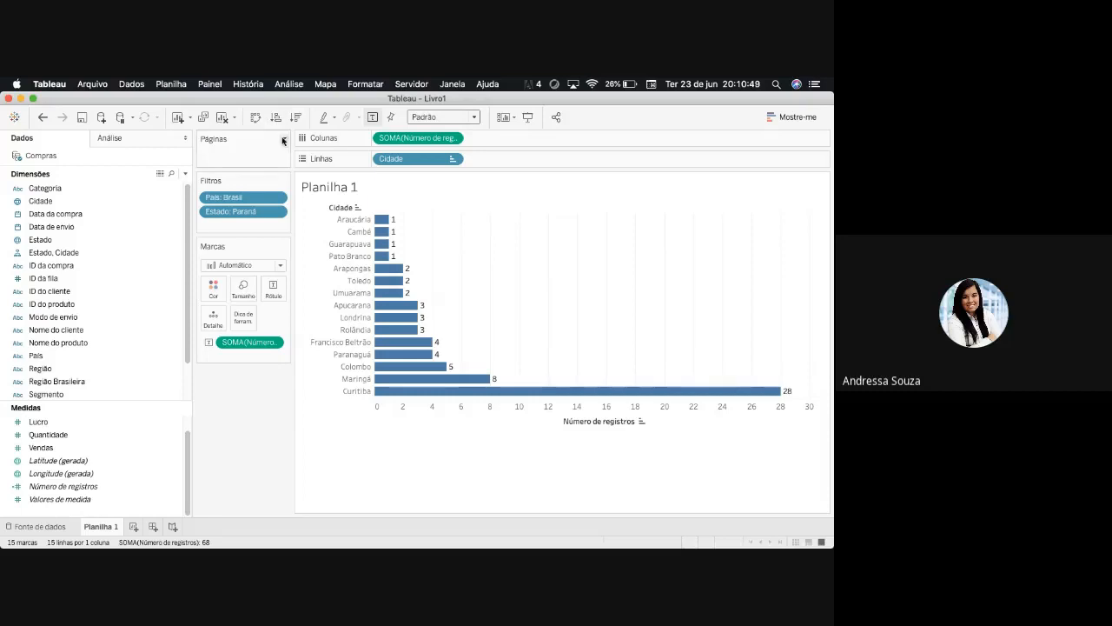
left_click(256, 119)
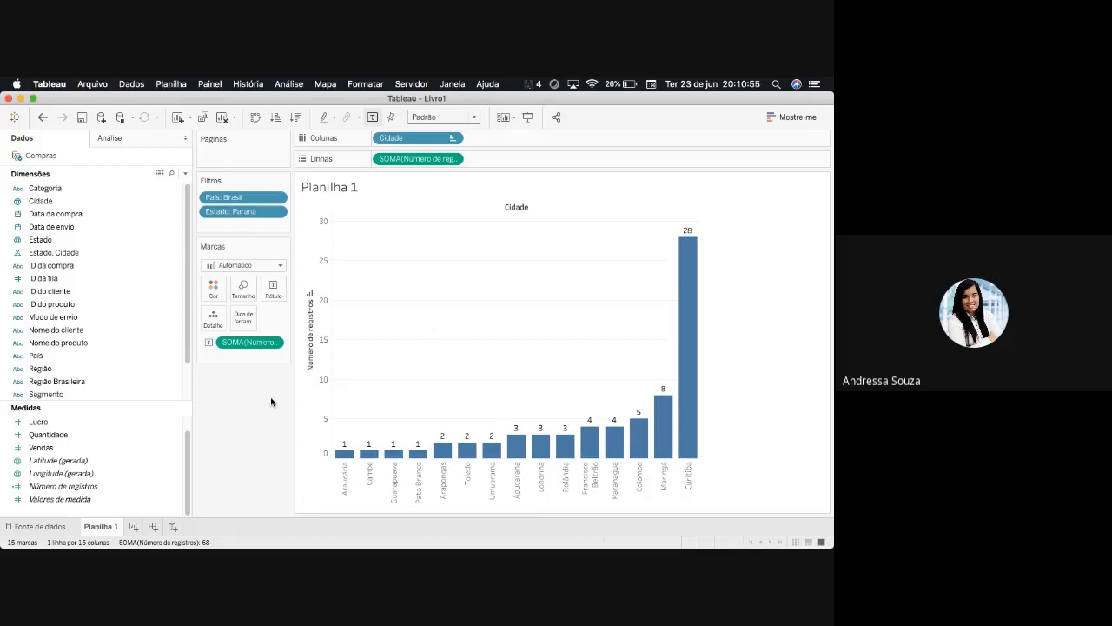
- Empty Planilha 1 by removing the País and Estado filters and the Número de registros and Cidade fields
left_click_drag(228, 219, 247, 347)
left_click_drag(253, 199, 251, 299)
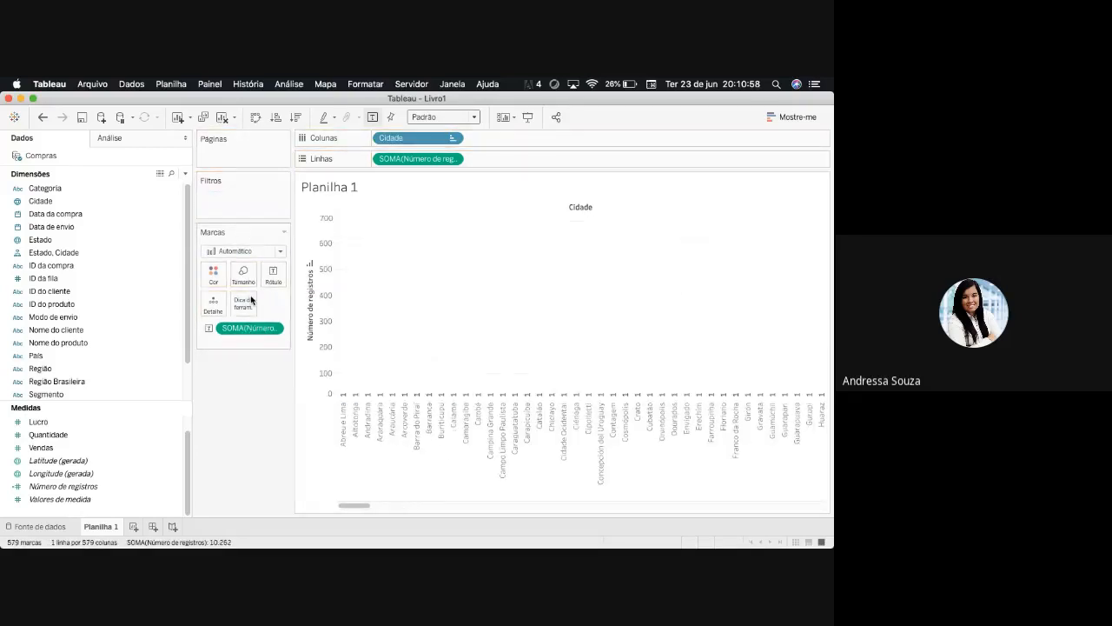
left_click_drag(399, 159, 260, 405)
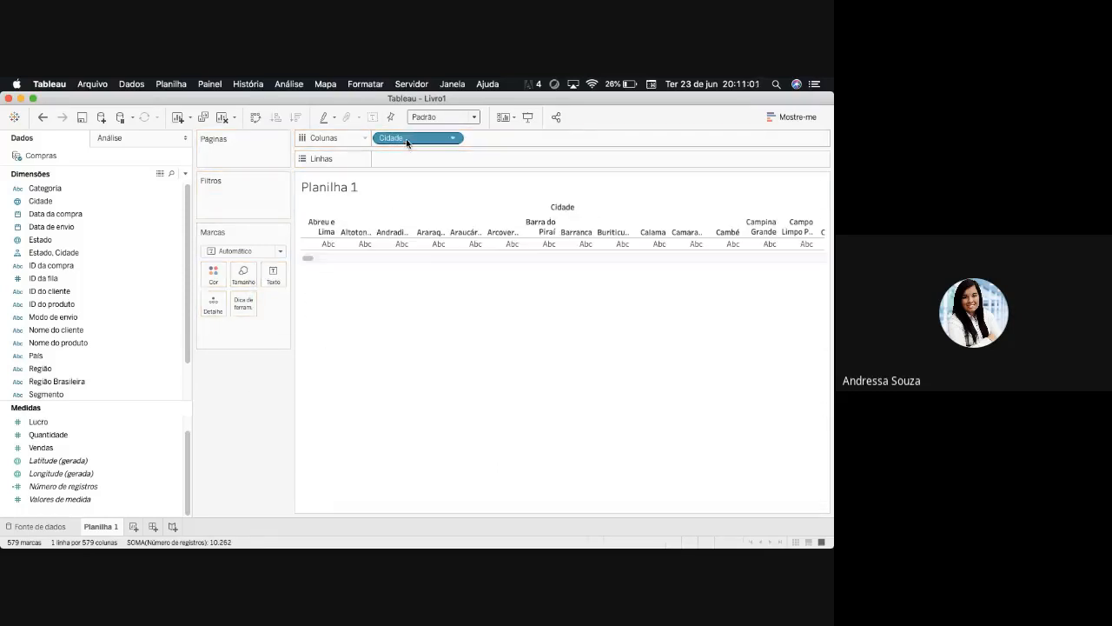
left_click_drag(407, 139, 261, 426)
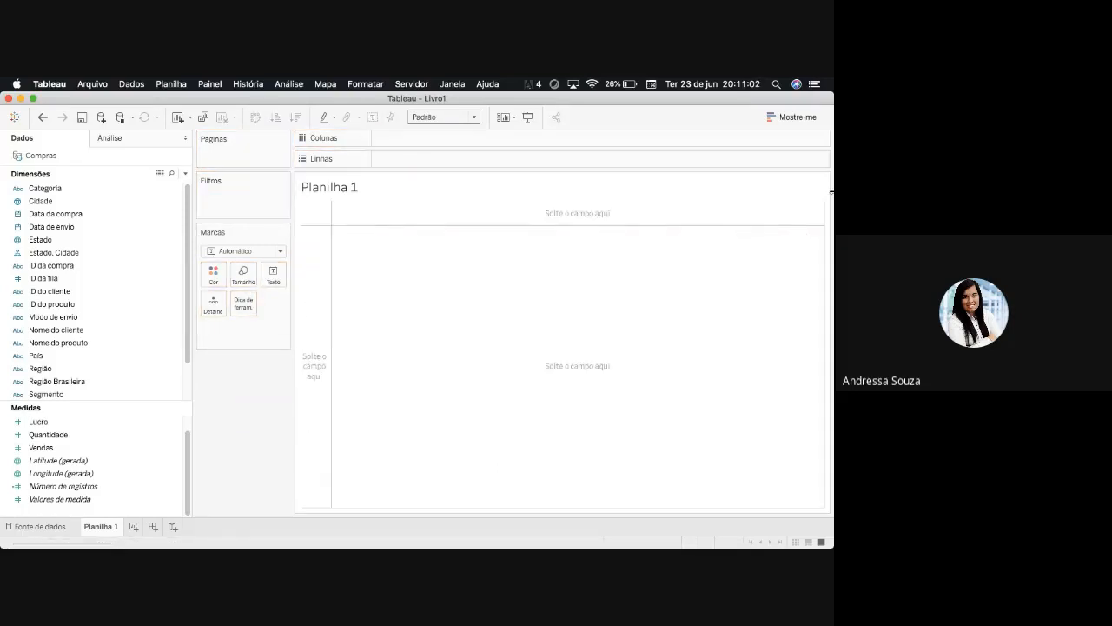
left_click(793, 119)
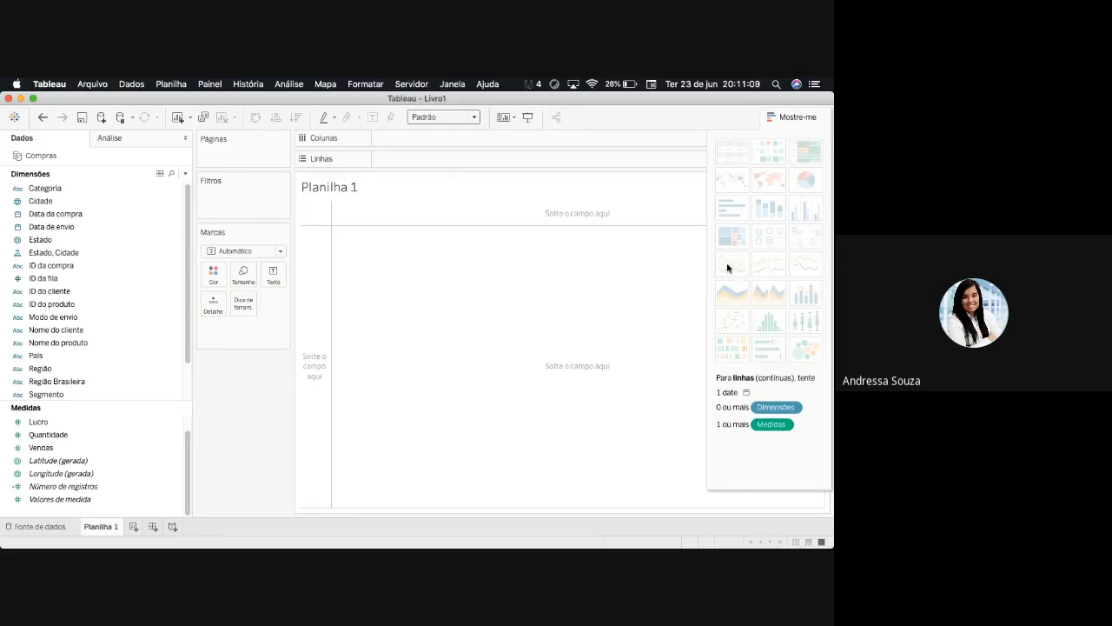
left_click(784, 119)
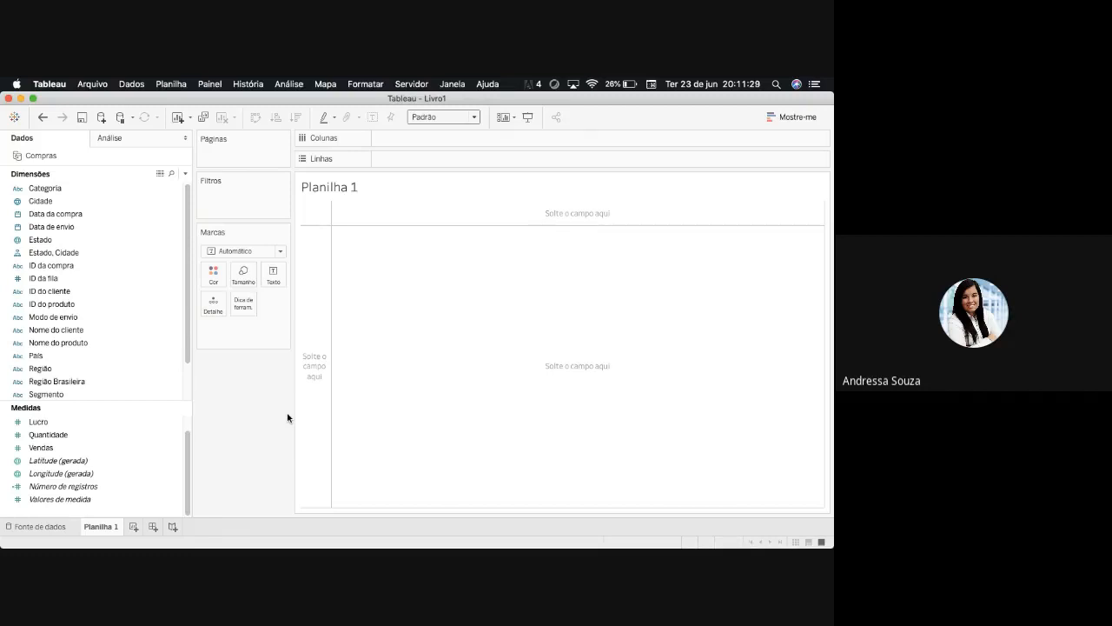
- Add Data da compra by year to Colunas and expand its date hierarchy to show quarters
left_click(85, 216)
double_click(85, 215)
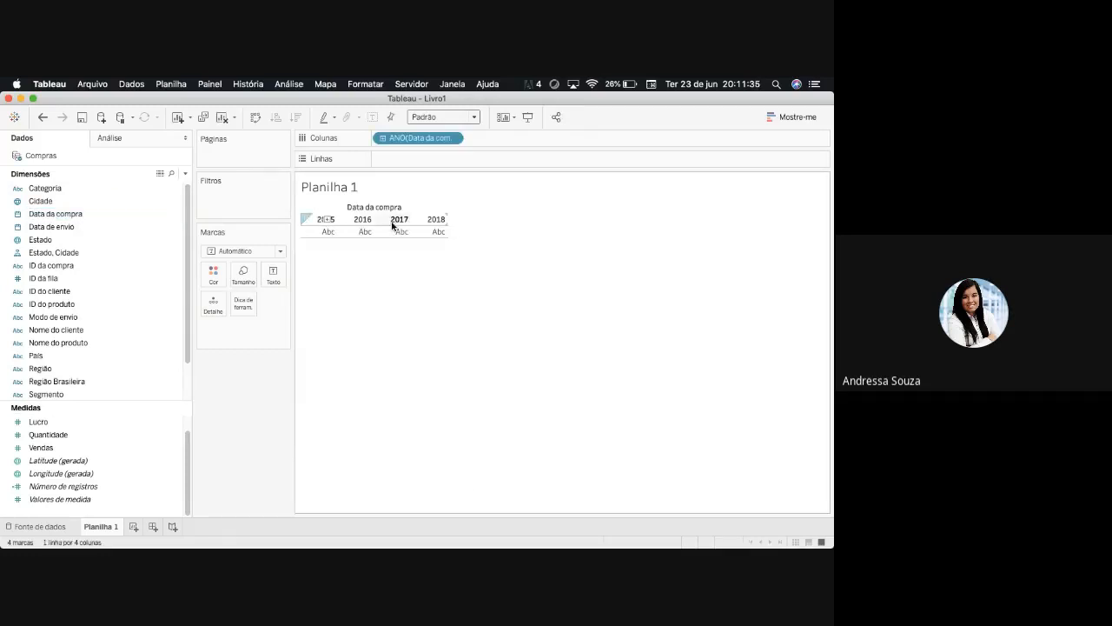
left_click(115, 230)
left_click(118, 216)
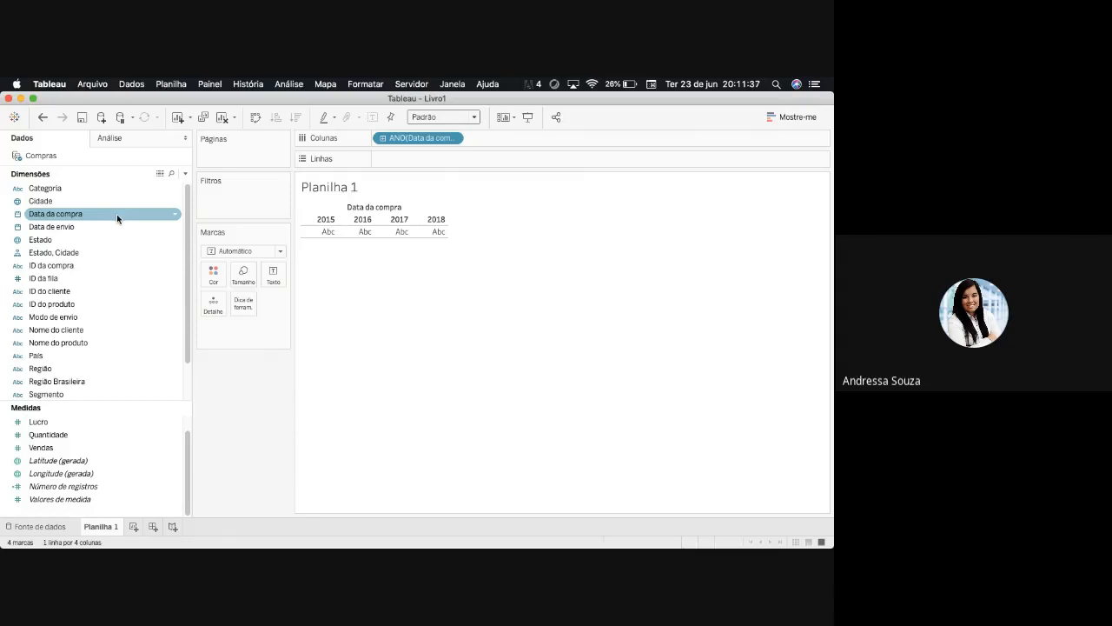
mouse_move(401, 138)
left_mouse_down()
mouse_move(384, 186)
mouse_move(232, 397)
mouse_move(154, 211)
mouse_move(417, 141)
left_mouse_up()
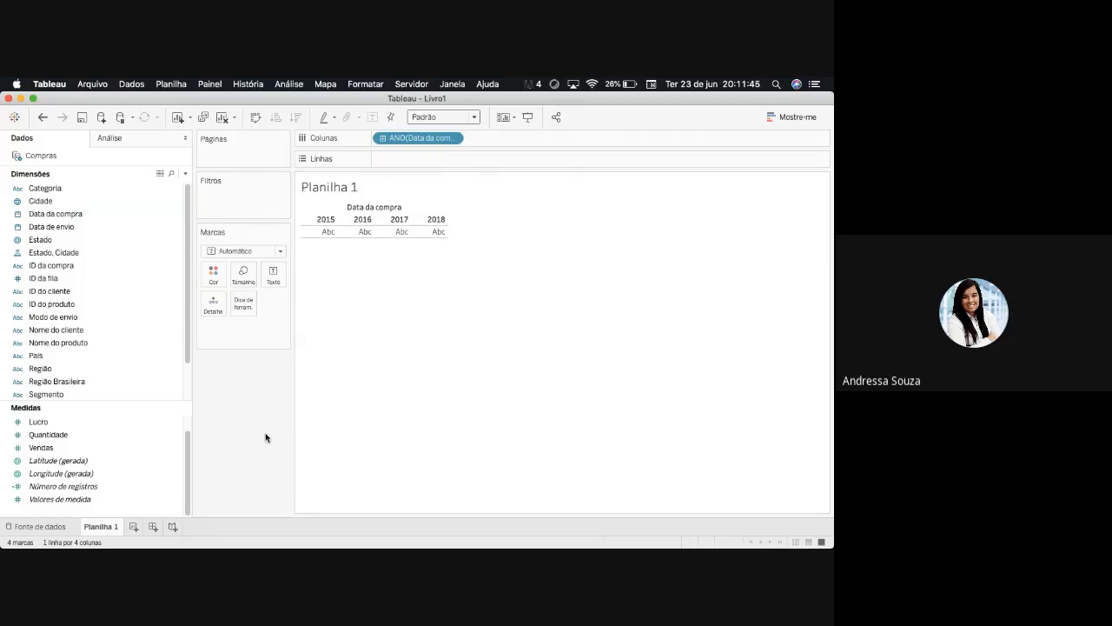
left_click(383, 139)
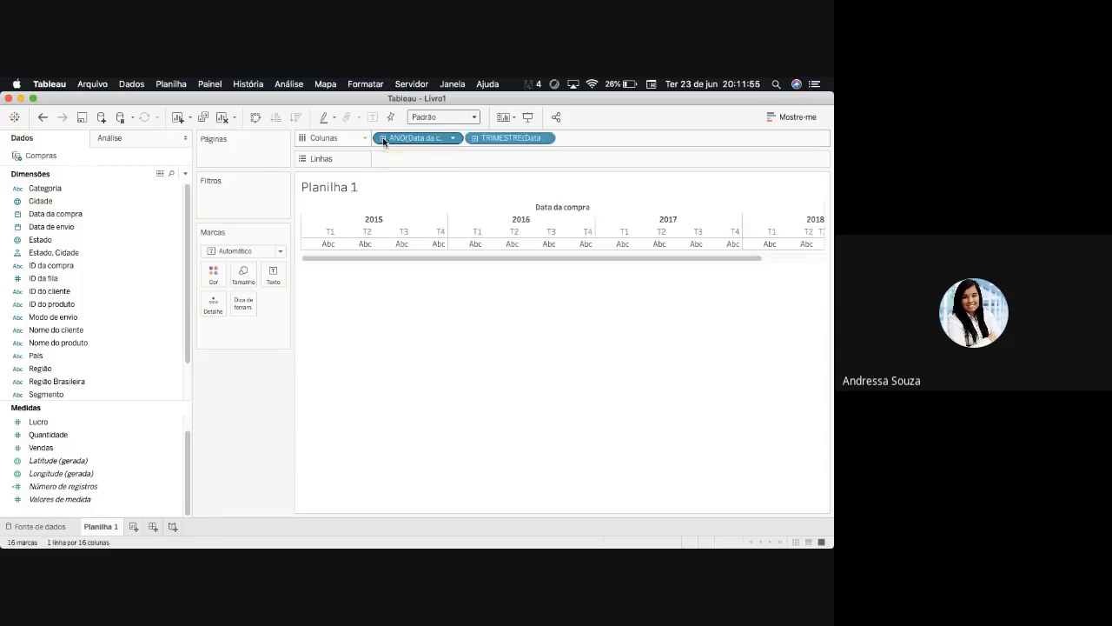
left_click_drag(527, 260, 522, 226)
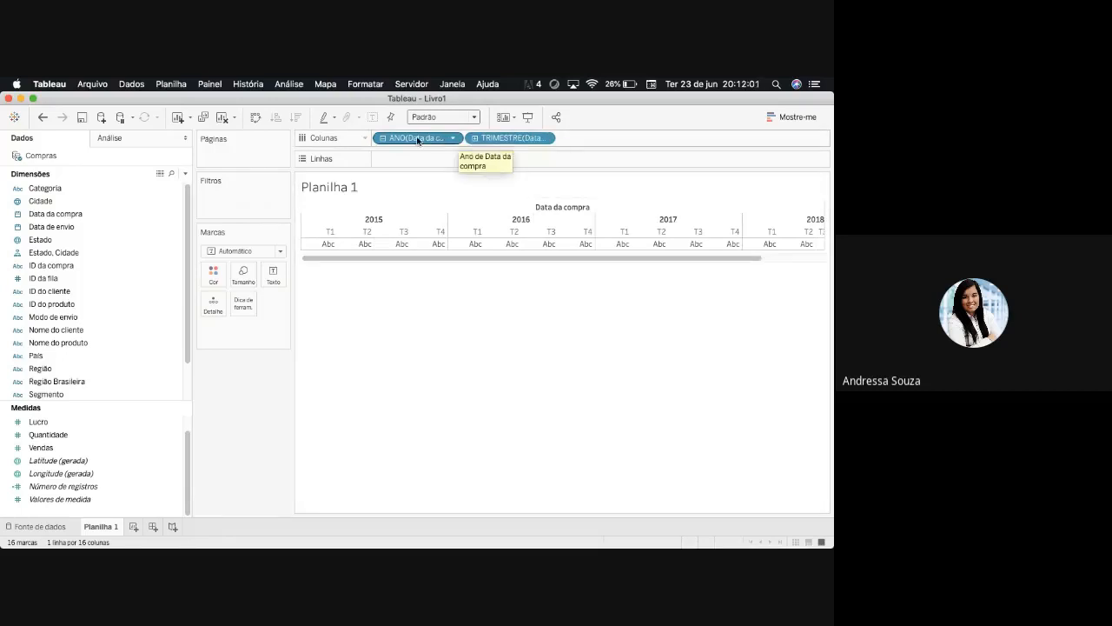
- Remove the year level from Colunas and expand the quarter of Data da compra down to month and day
left_click_drag(418, 139, 226, 389)
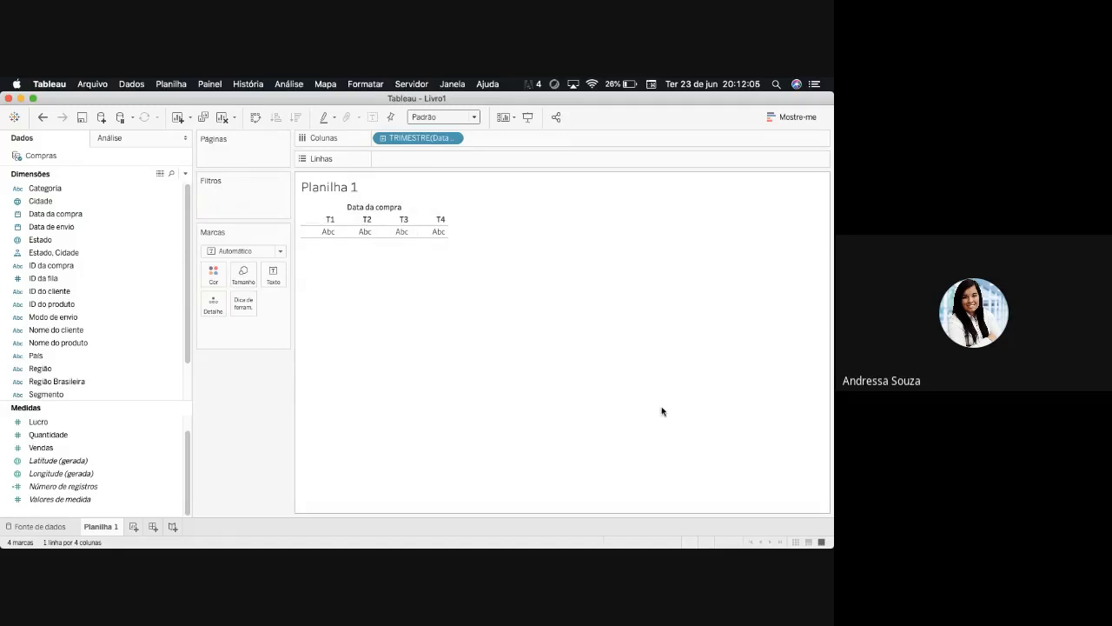
left_click(383, 138)
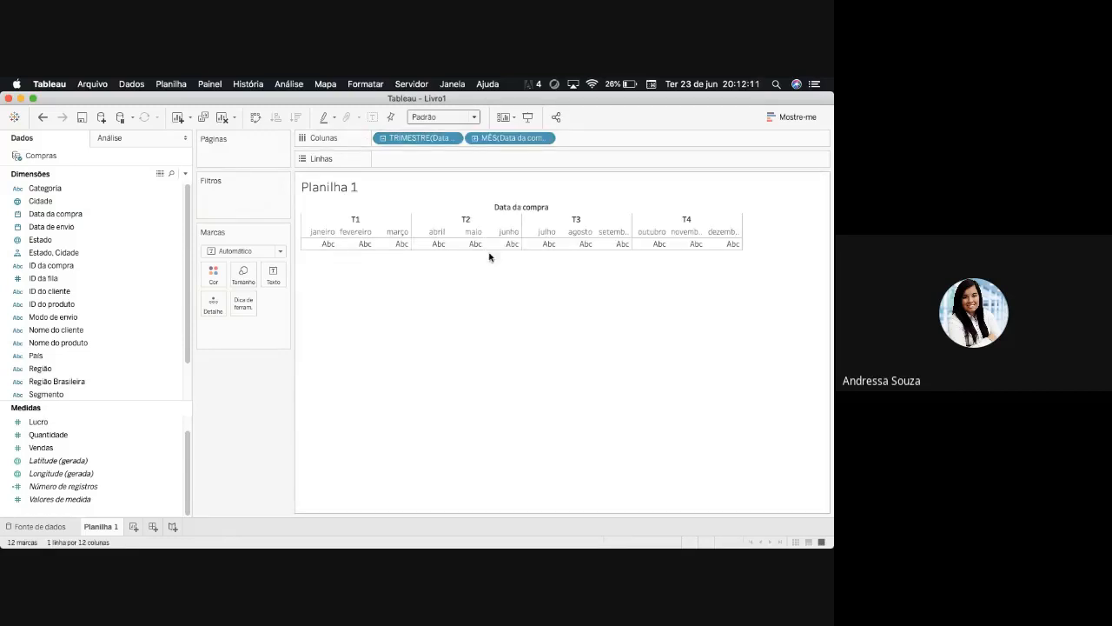
left_click(476, 139)
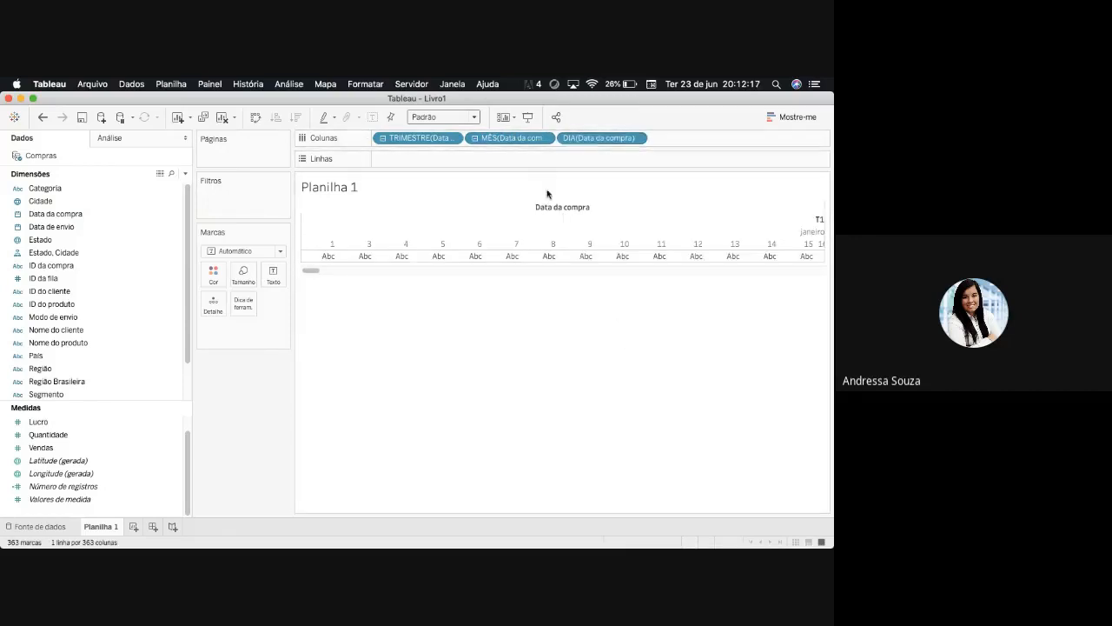
- Remove the quarter, month and day levels of Data da compra from Colunas
left_click_drag(434, 137, 430, 196)
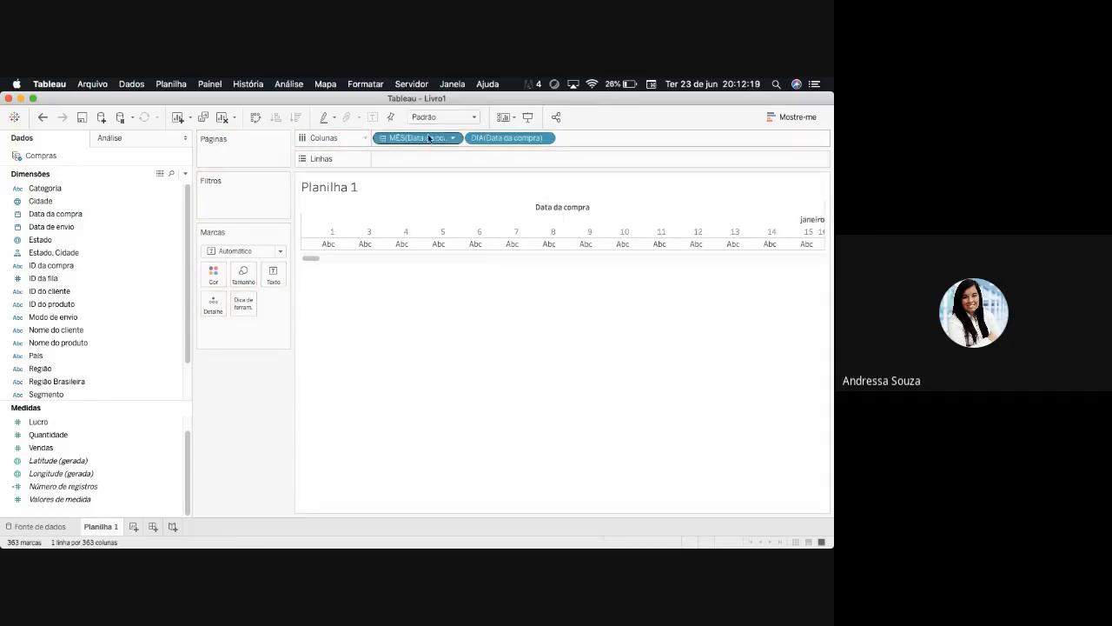
left_click_drag(429, 139, 365, 266)
left_click_drag(416, 137, 200, 321)
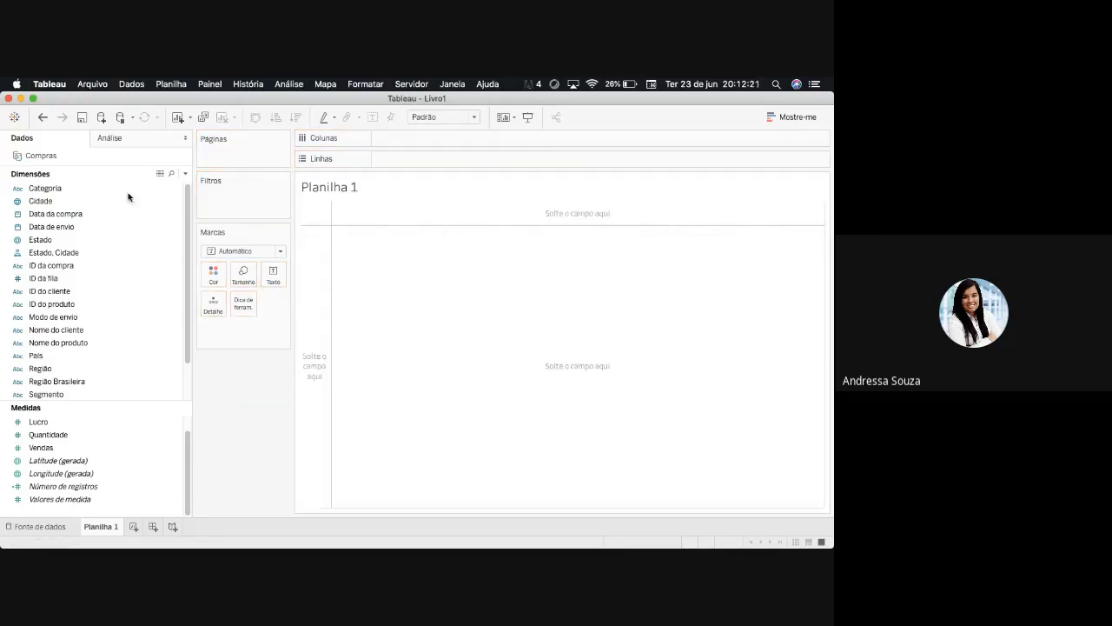
- Place Data da compra in Colunas and edit its year formula to plain [Data da compra] for individual dates
left_click_drag(52, 214, 386, 141)
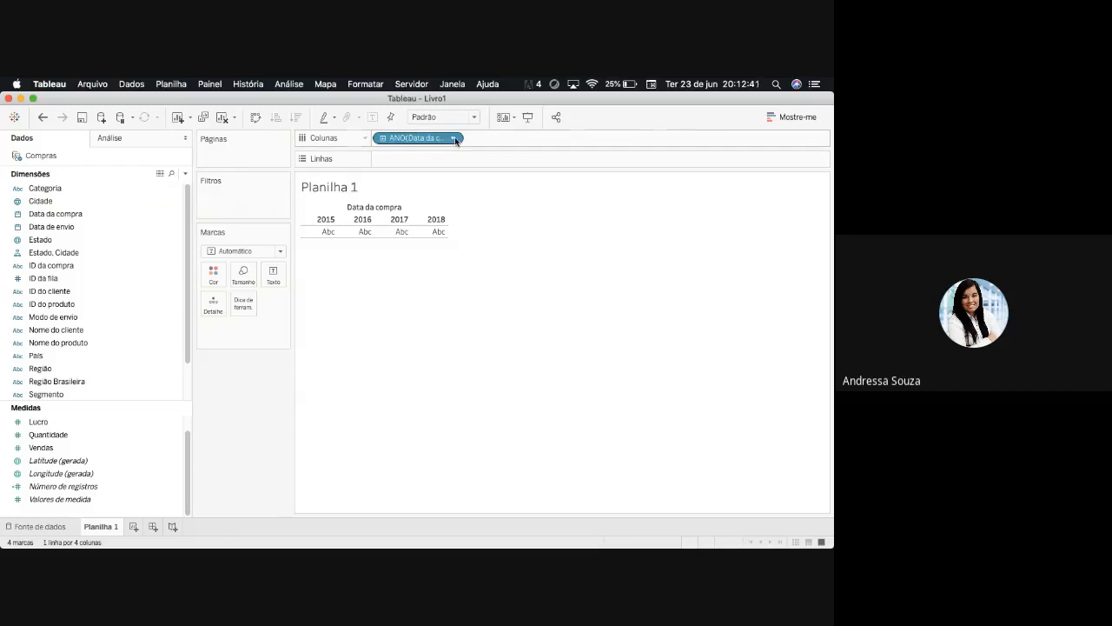
double_click(443, 141)
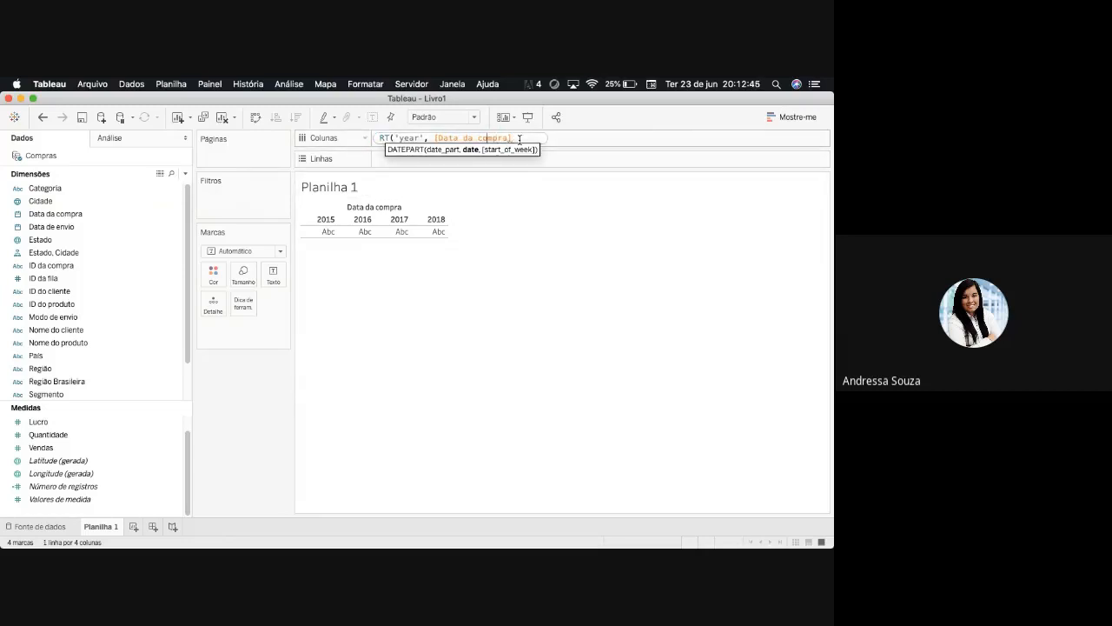
key("BackSpace")
key("BackSpace")
key("BackSpace")
key("BackSpace")
key("BackSpace")
key("BackSpace")
key("BackSpace")
key("BackSpace")
key("BackSpace")
key("BackSpace")
key("BackSpace")
key("BackSpace")
key("BackSpace")
key("BackSpace")
key("BackSpace")
key("BackSpace")
key("BackSpace")
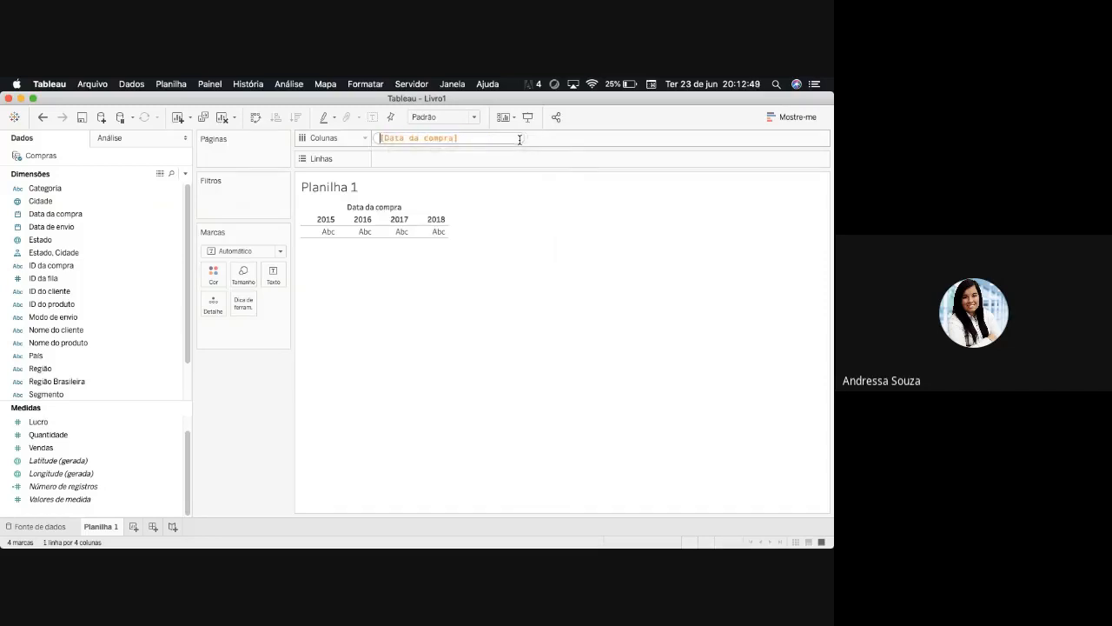
key("Return")
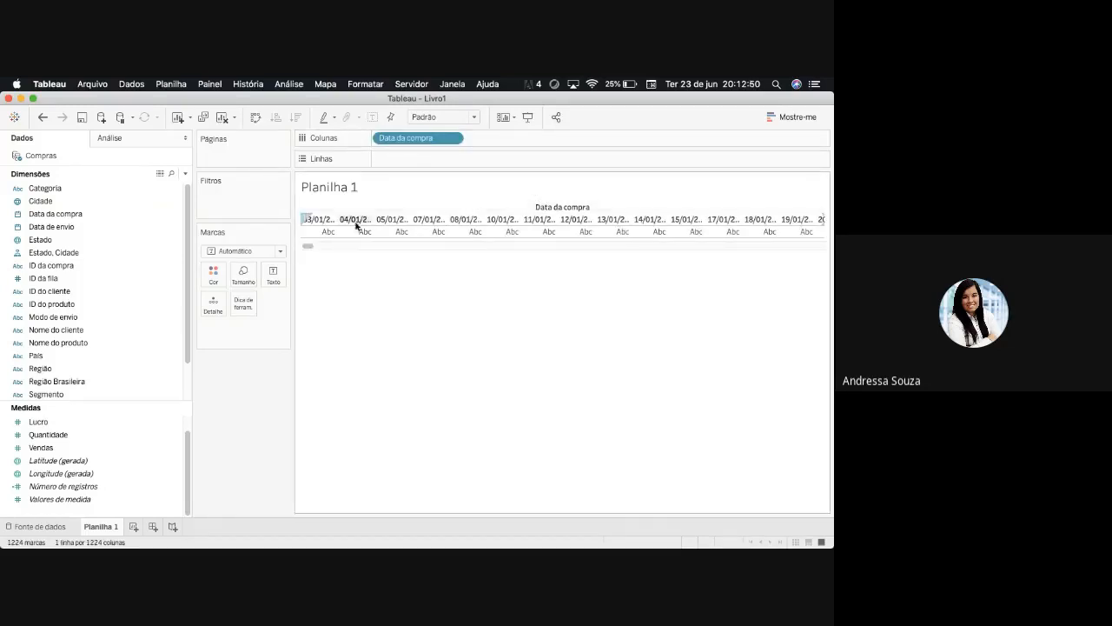
- Move the individual dates of Data da compra to Linhas, review the list and remove the field
left_click_drag(404, 139, 405, 156)
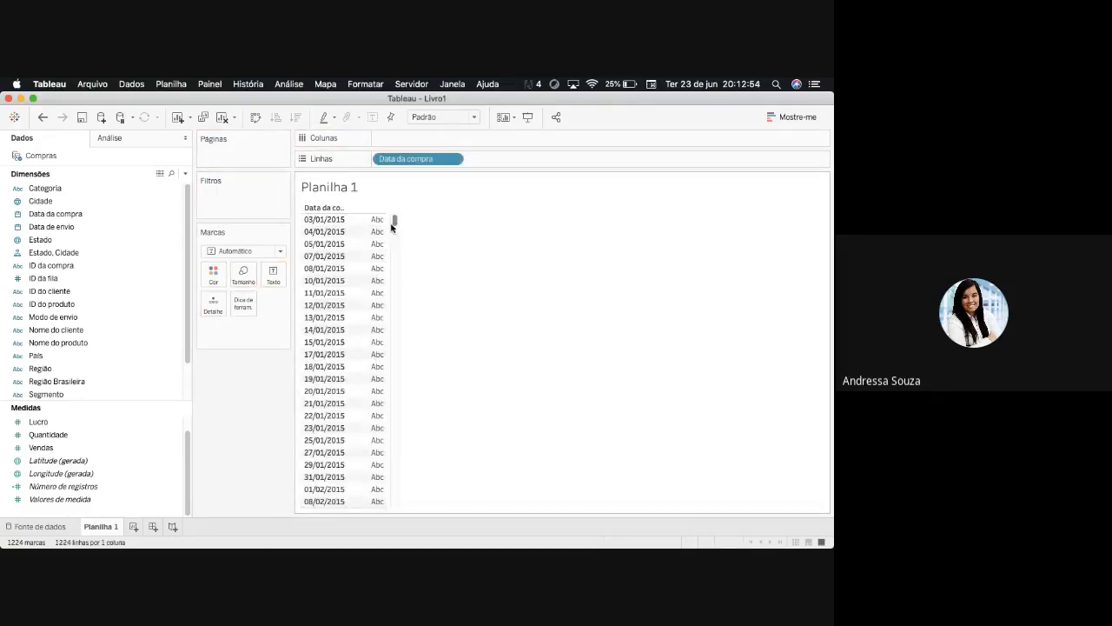
left_click_drag(391, 227, 391, 333)
left_click_drag(390, 468, 395, 218)
left_click_drag(404, 160, 248, 401)
- Add Data da compra by year and the Quantidade measure to the empty view
left_click(102, 241)
double_click(60, 215)
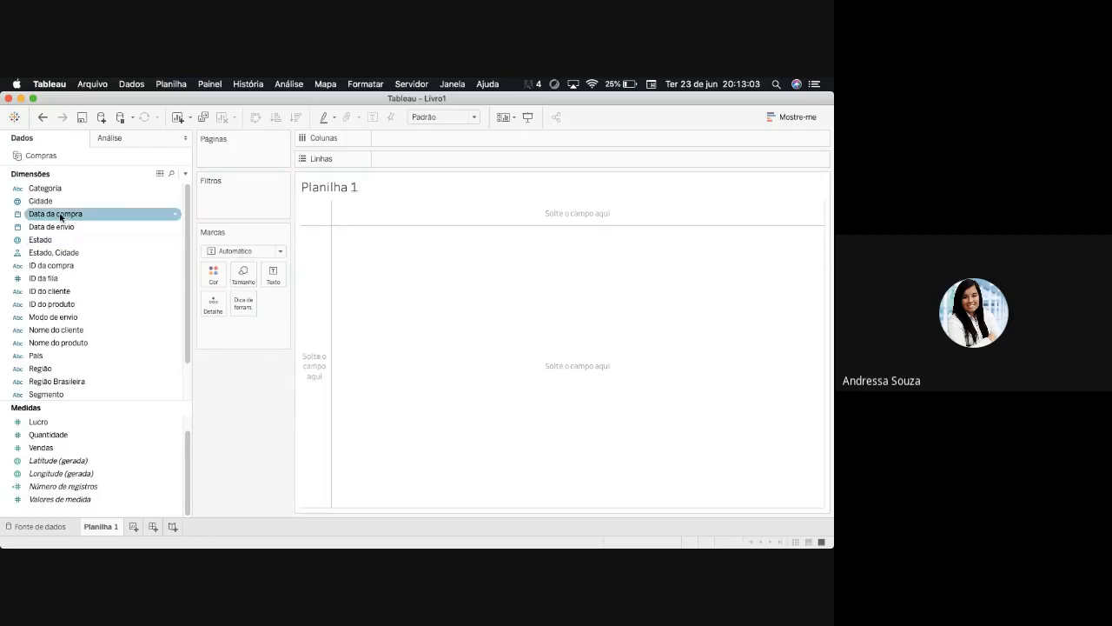
left_click(779, 439)
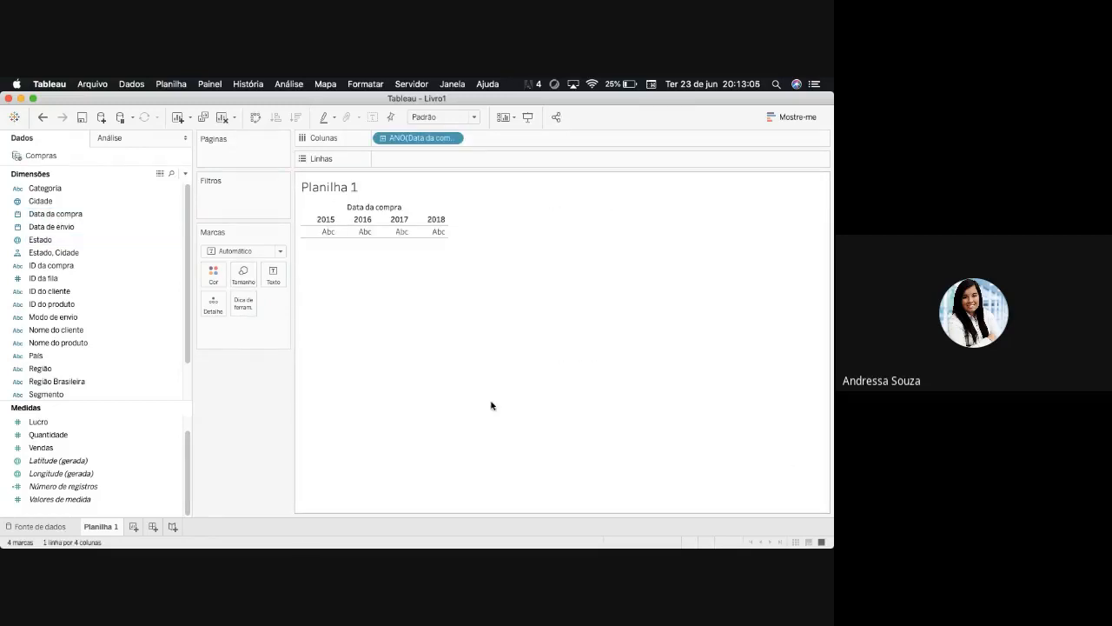
double_click(57, 434)
- Display Quantidade by year of Data da compra as a continuous line chart
left_click(792, 116)
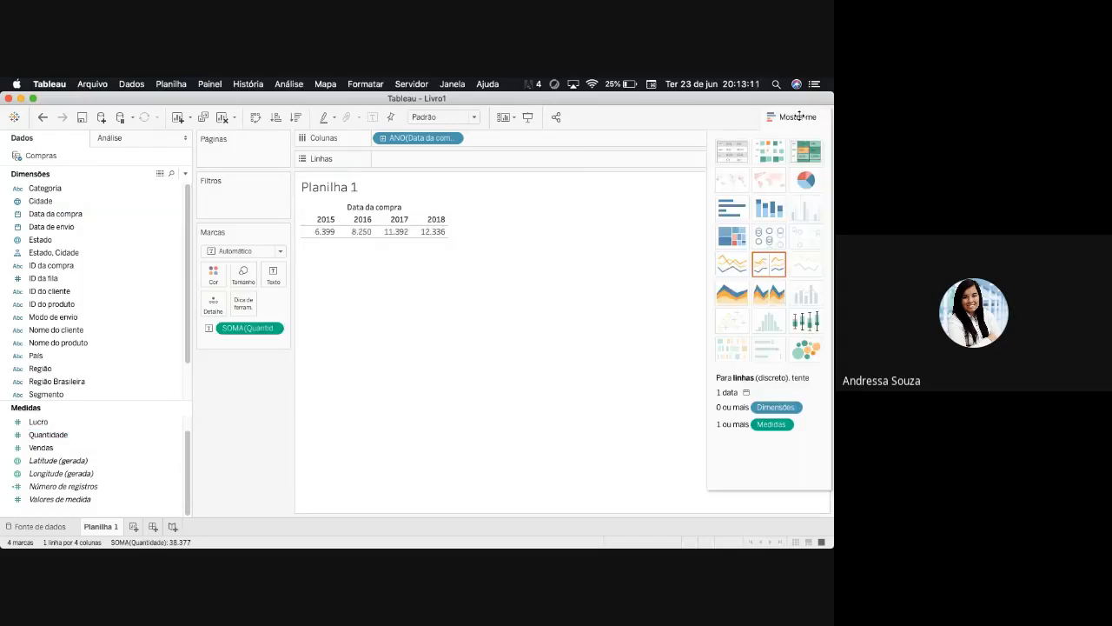
left_click(741, 266)
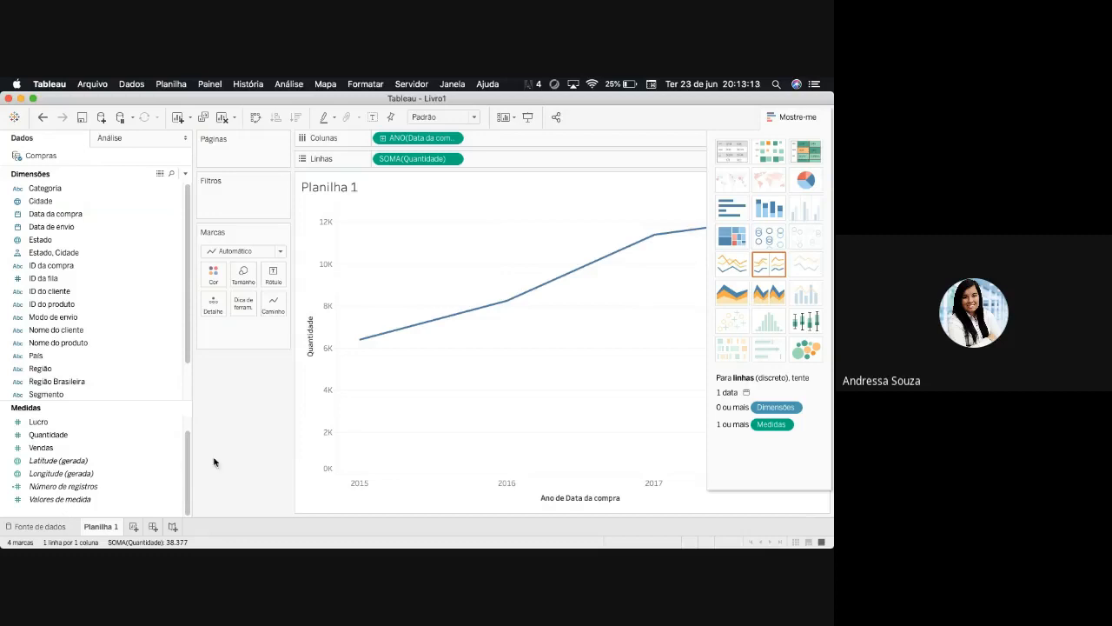
left_click(793, 117)
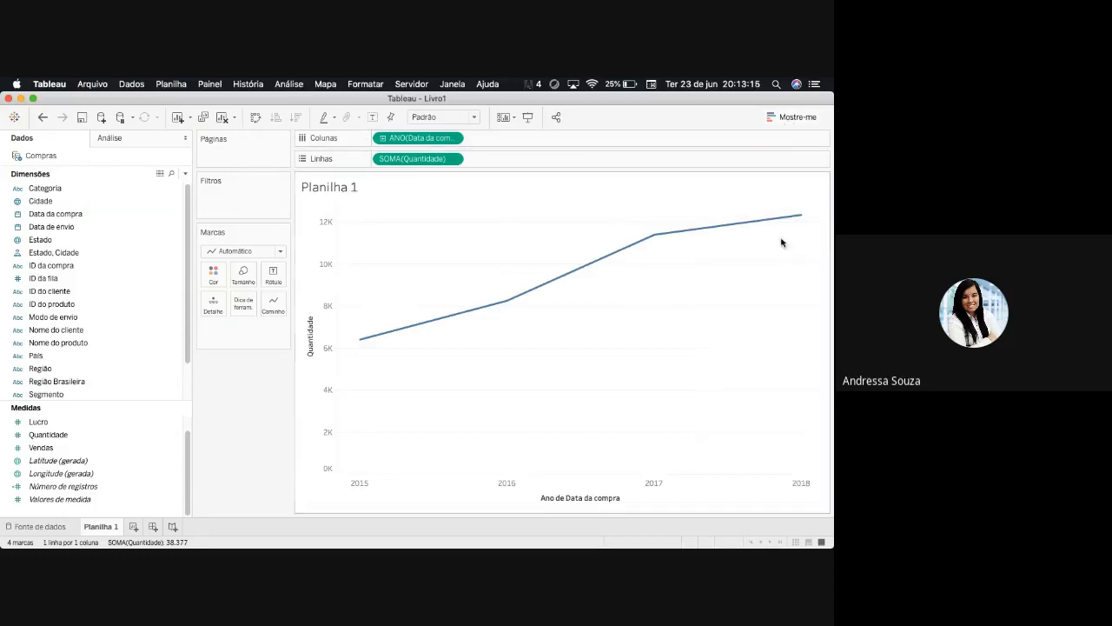
mouse_move(795, 222)
mouse_move(363, 342)
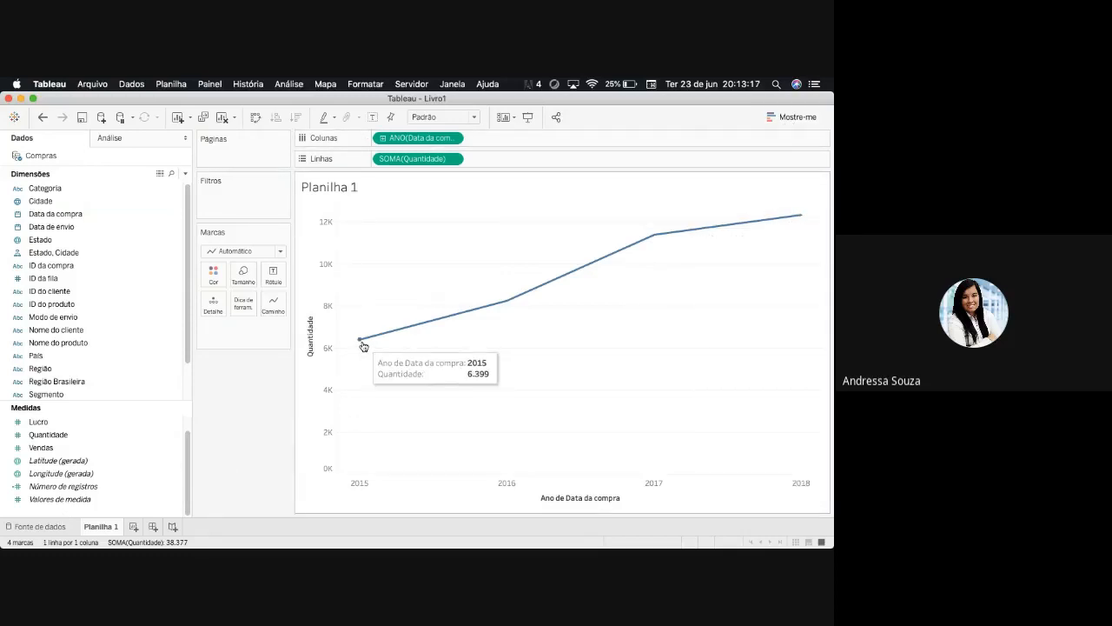
mouse_move(516, 302)
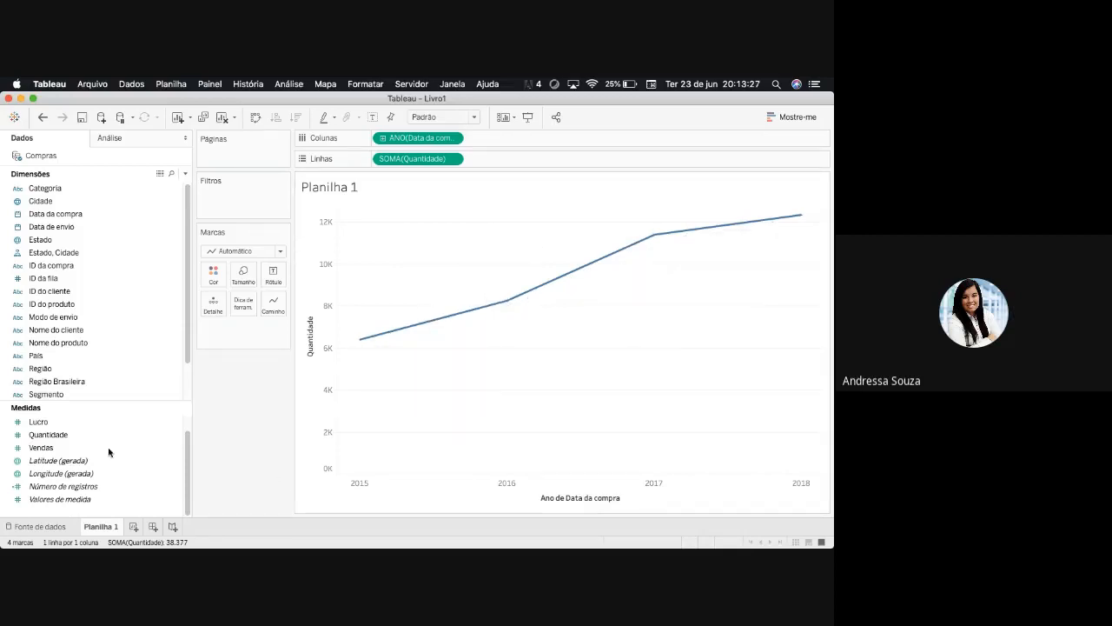
- Label the line's points with Quantidade and drill Data da compra down from year to quarter
left_click(63, 448)
left_click(58, 436)
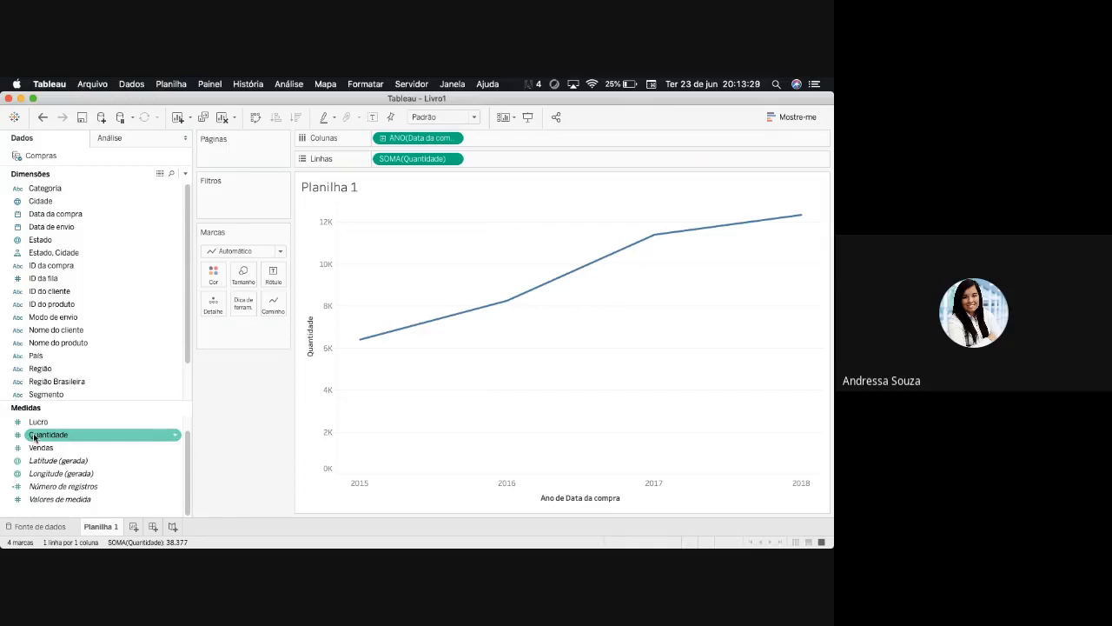
left_click_drag(34, 437, 273, 276)
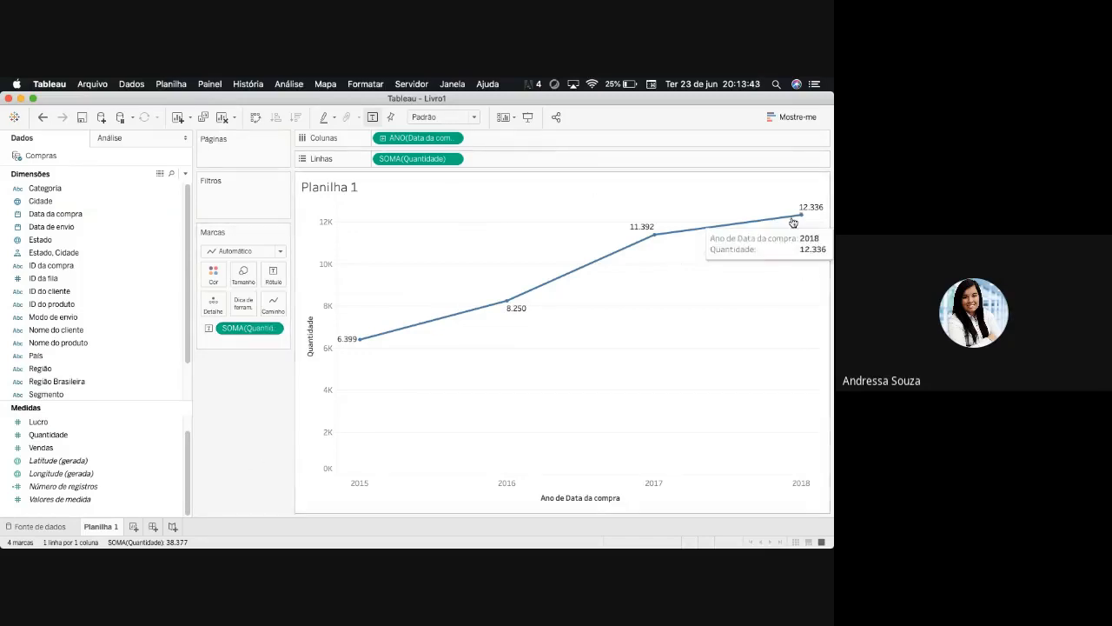
left_click(382, 138)
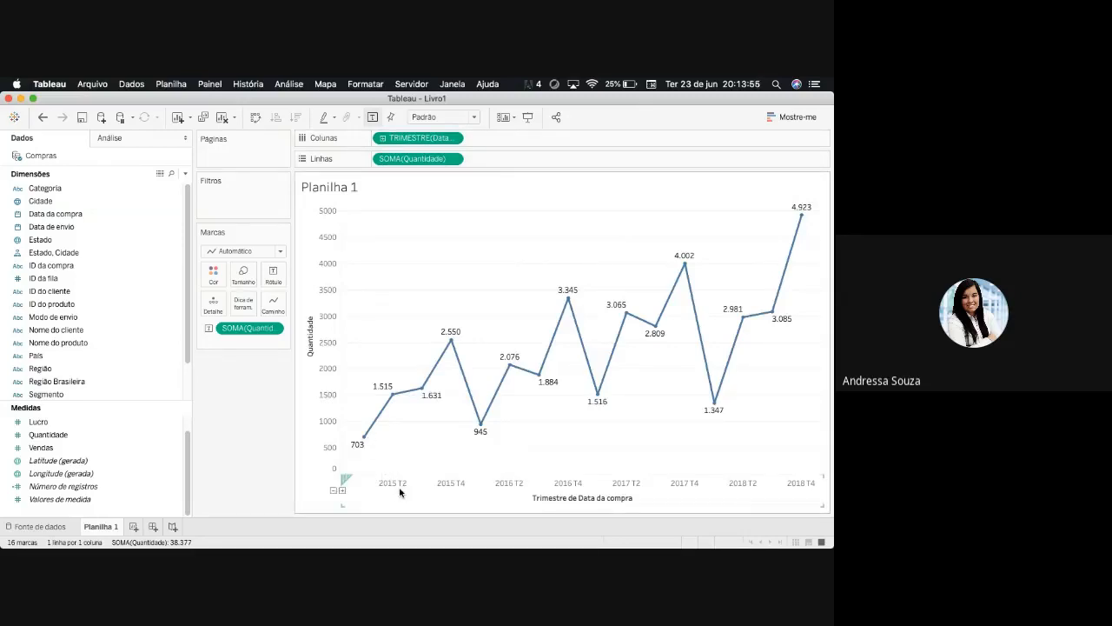
- Drill Data da compra down from quarter through month and week to individual day
left_click(382, 139)
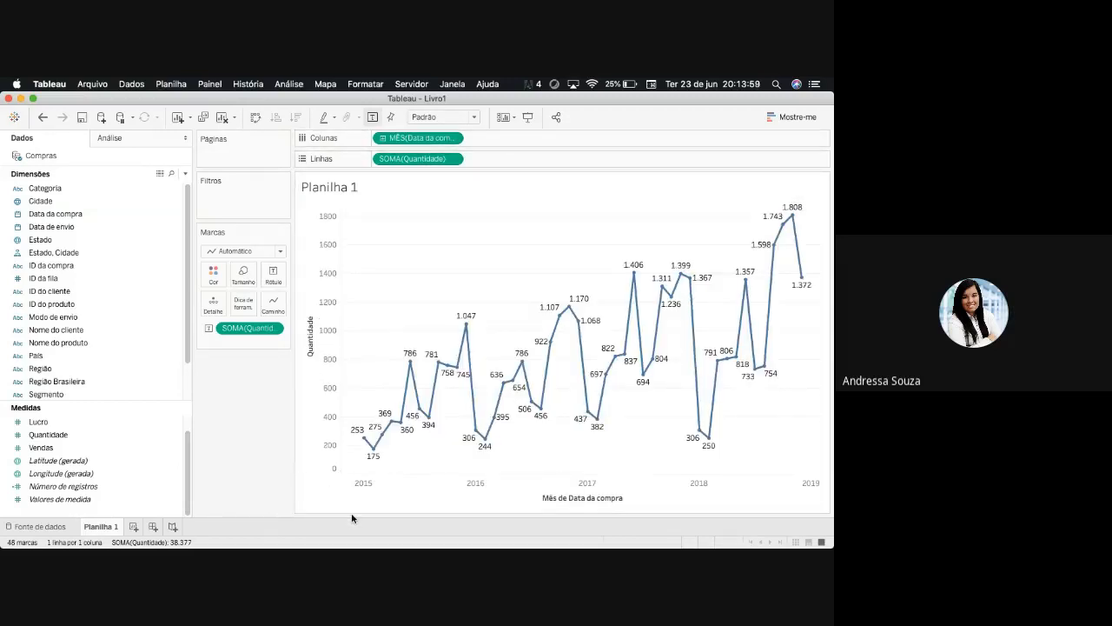
mouse_move(379, 446)
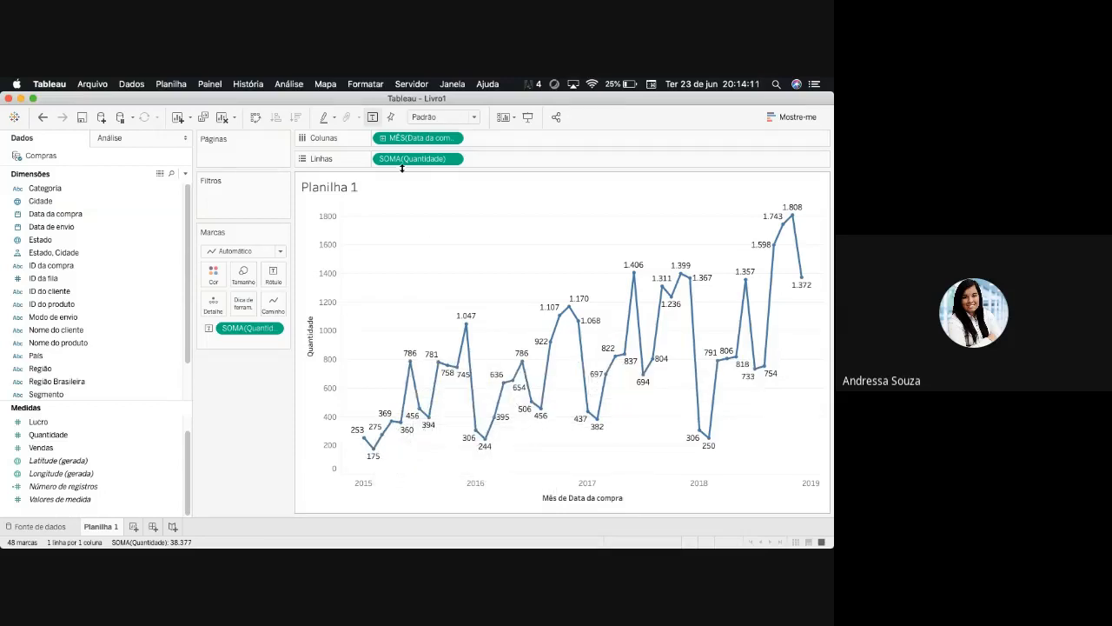
left_click(384, 140)
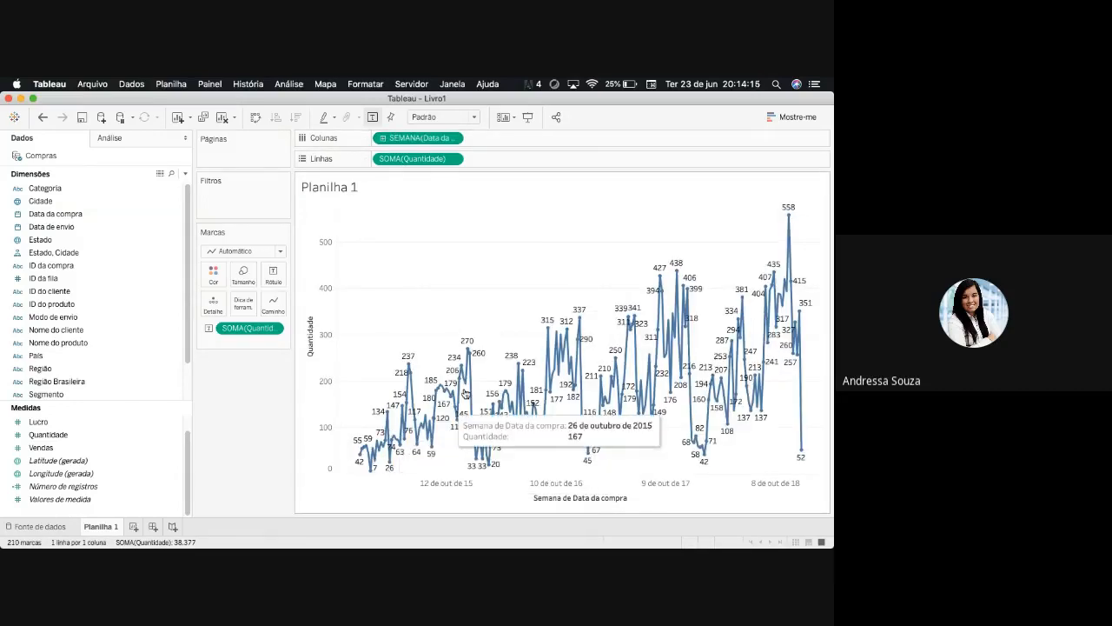
left_click(383, 138)
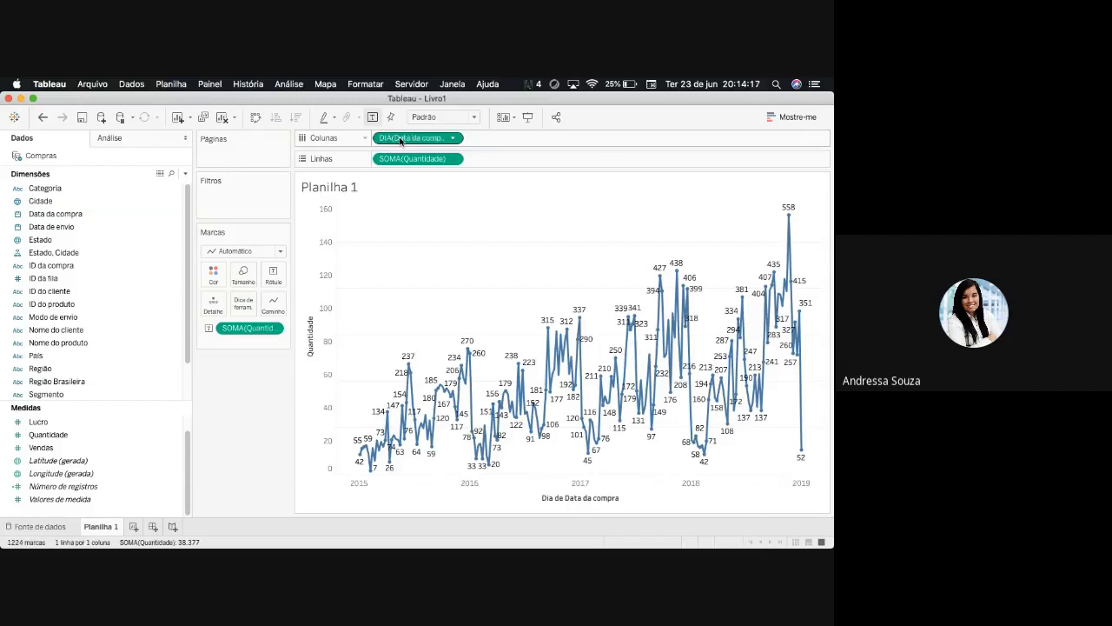
- Clear the view by removing Data da compra and every Quantidade field from the shelves and the marks
left_click_drag(418, 137, 249, 422)
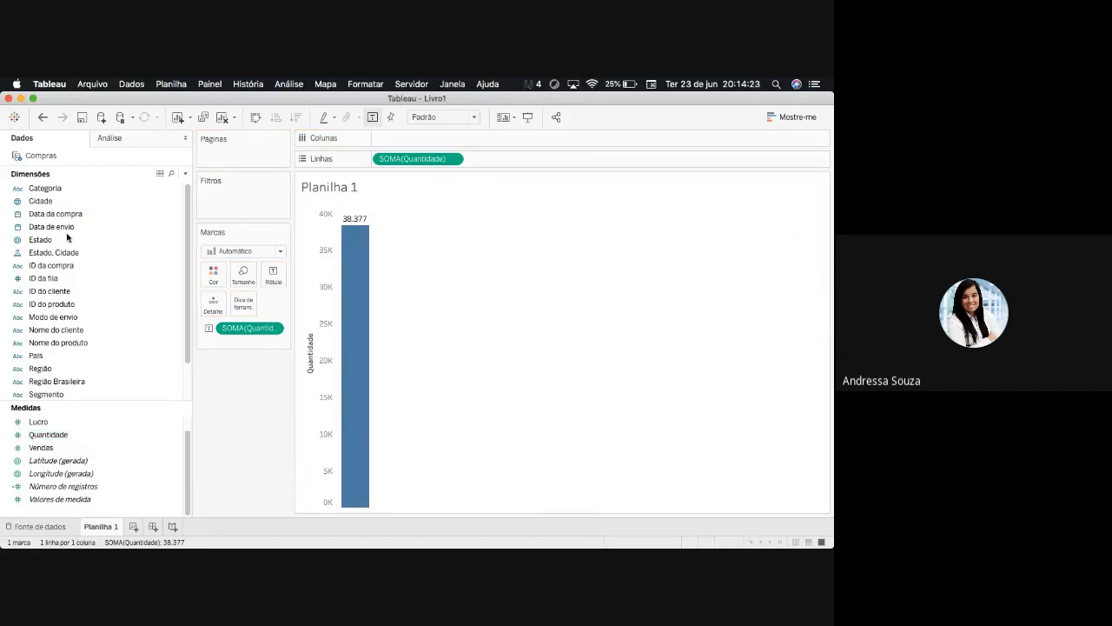
left_click_drag(64, 220, 382, 139)
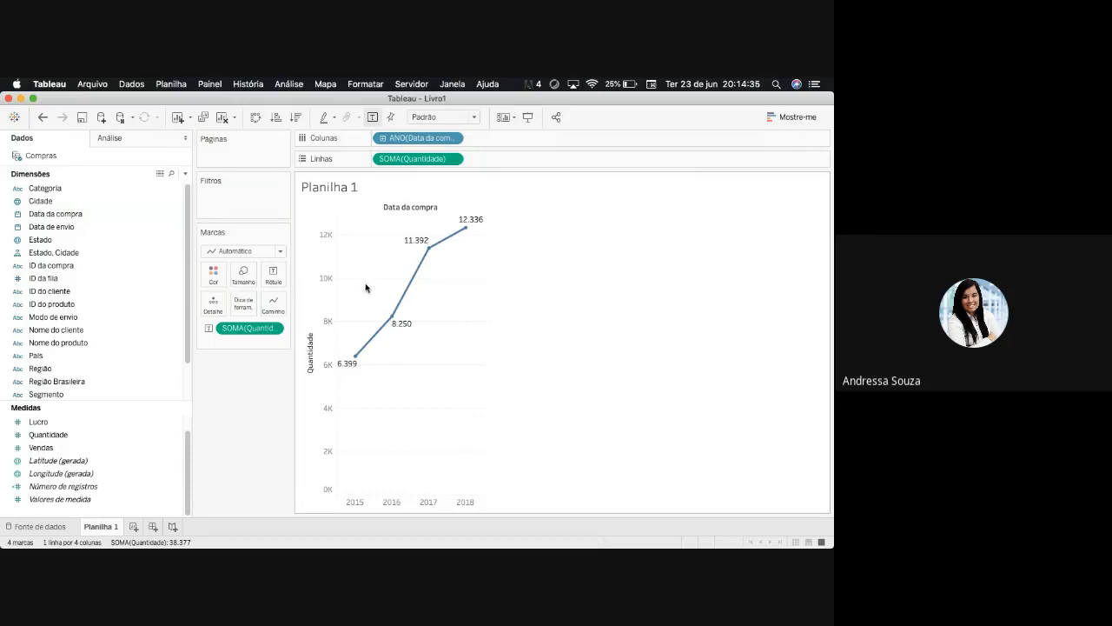
left_click_drag(417, 159, 408, 121)
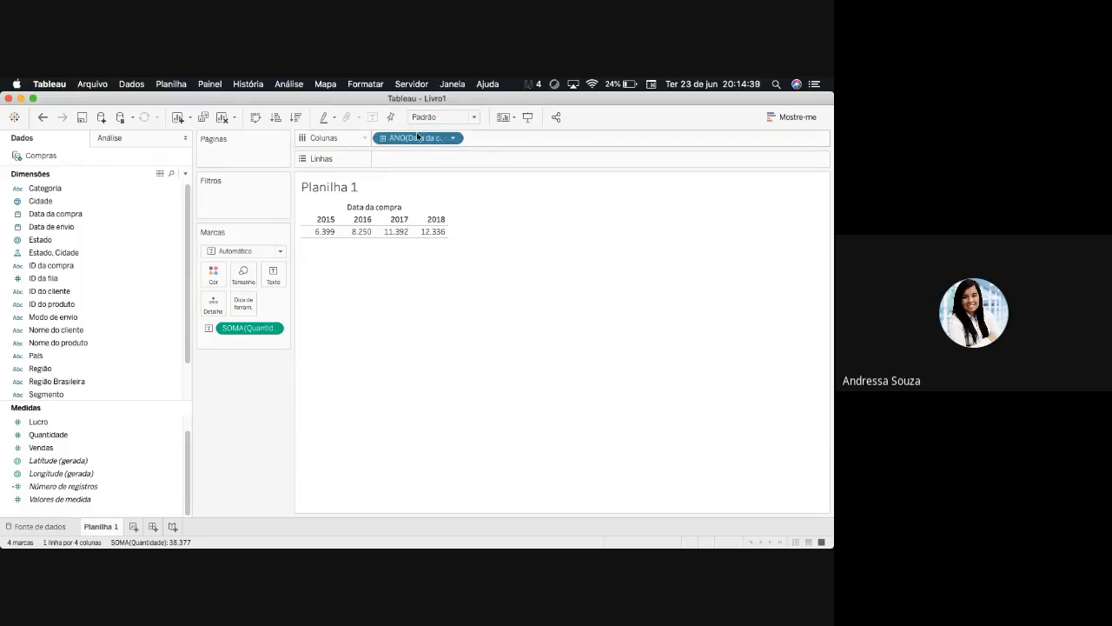
left_click_drag(418, 137, 261, 377)
left_click_drag(247, 328, 226, 435)
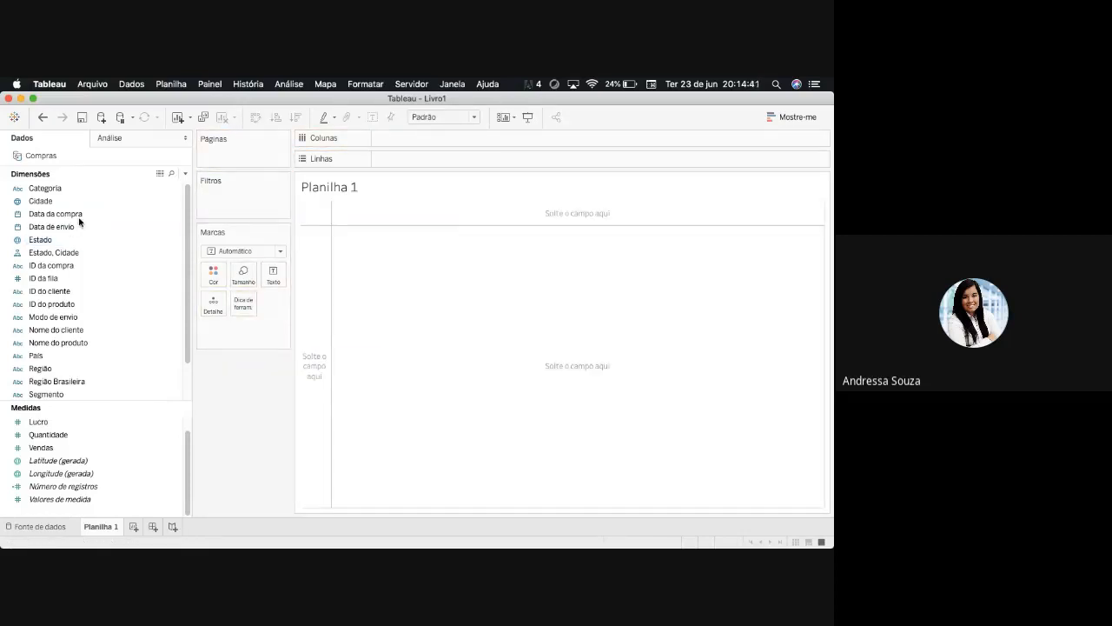
- Add Data da compra and Quantidade to the empty view and display them as a continuous line chart by year
double_click(78, 213)
left_click(66, 436)
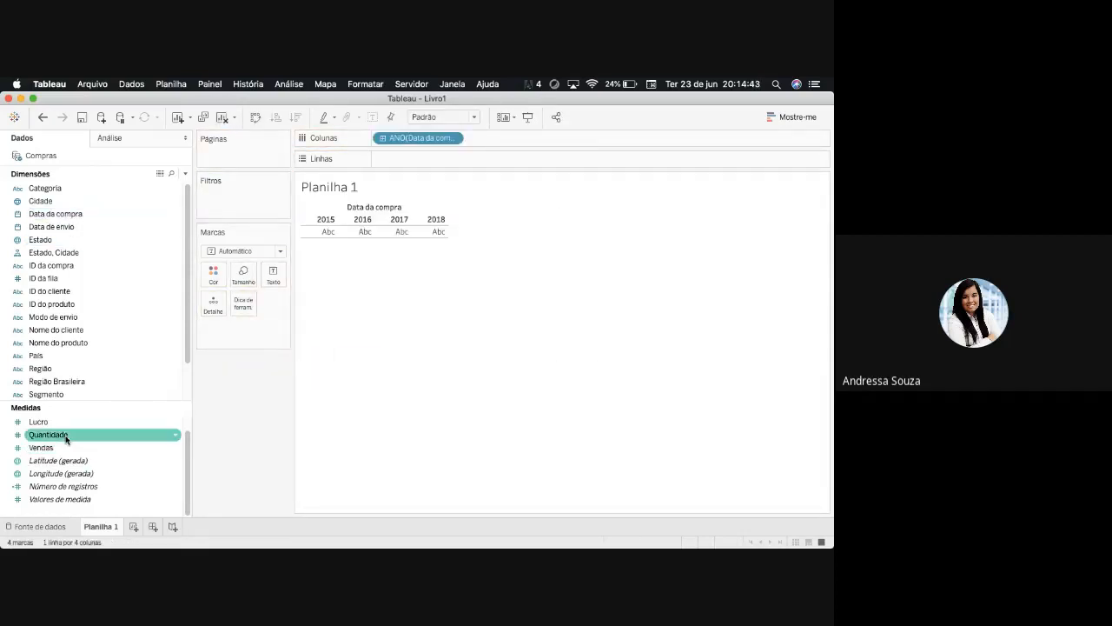
double_click(65, 436)
key("super+1")
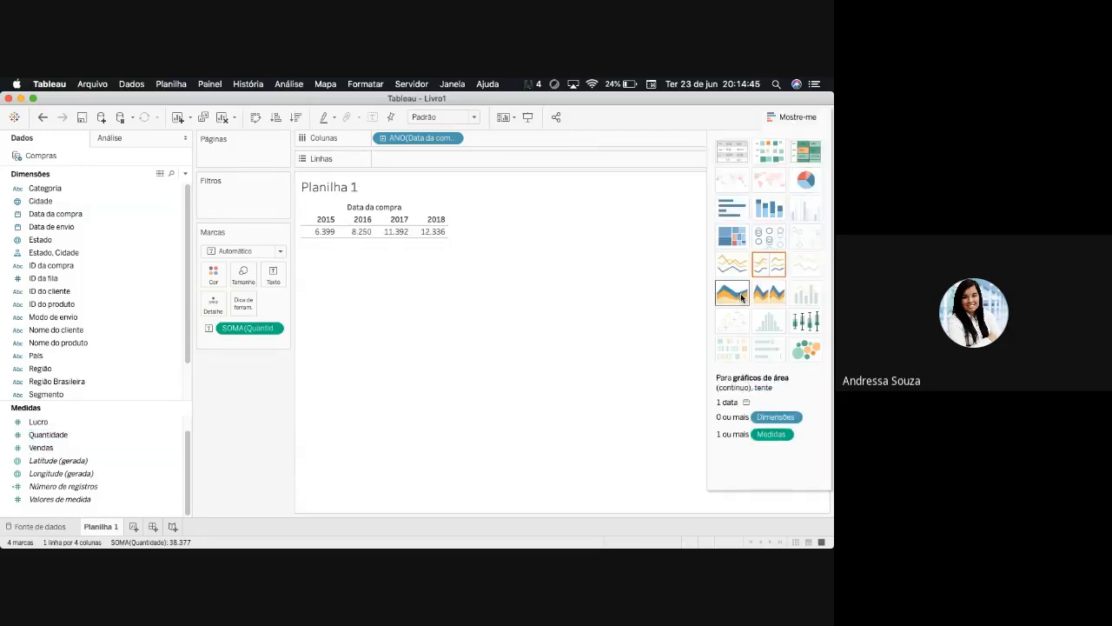
left_click(768, 263)
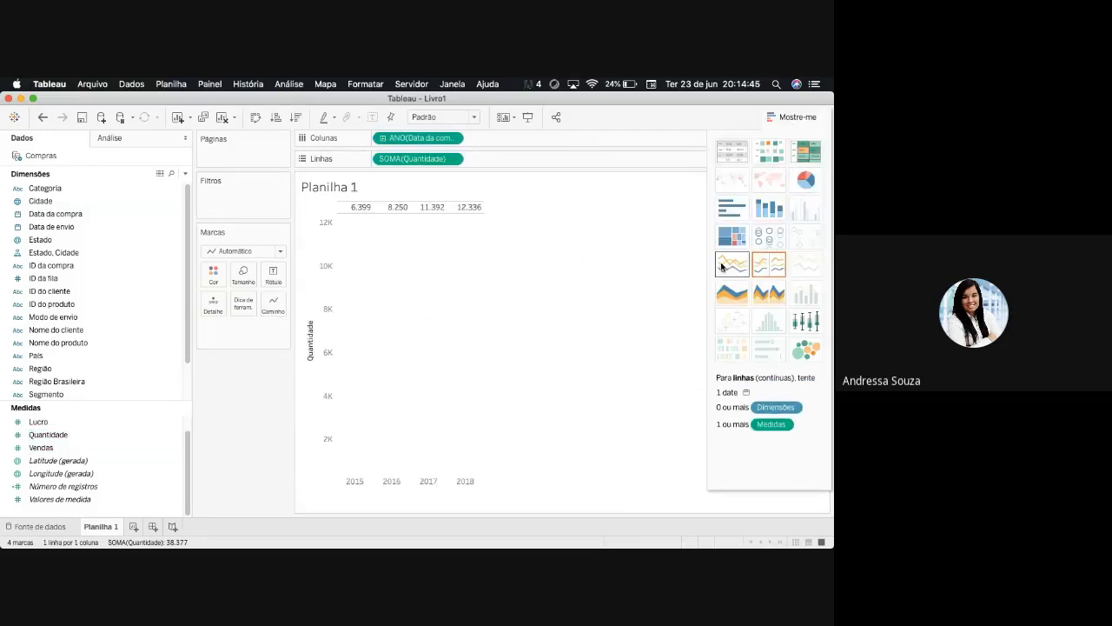
left_click(804, 118)
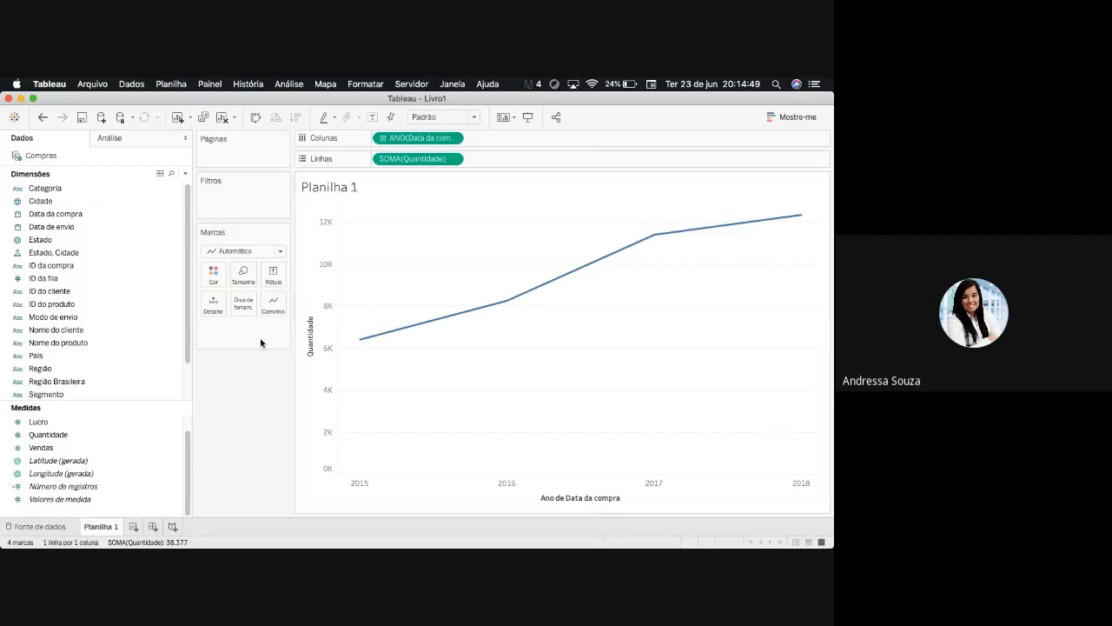
- Label the yearly line's points with the Quantidade measure and check the values along the line
left_click(125, 384)
left_click_drag(48, 434, 273, 275)
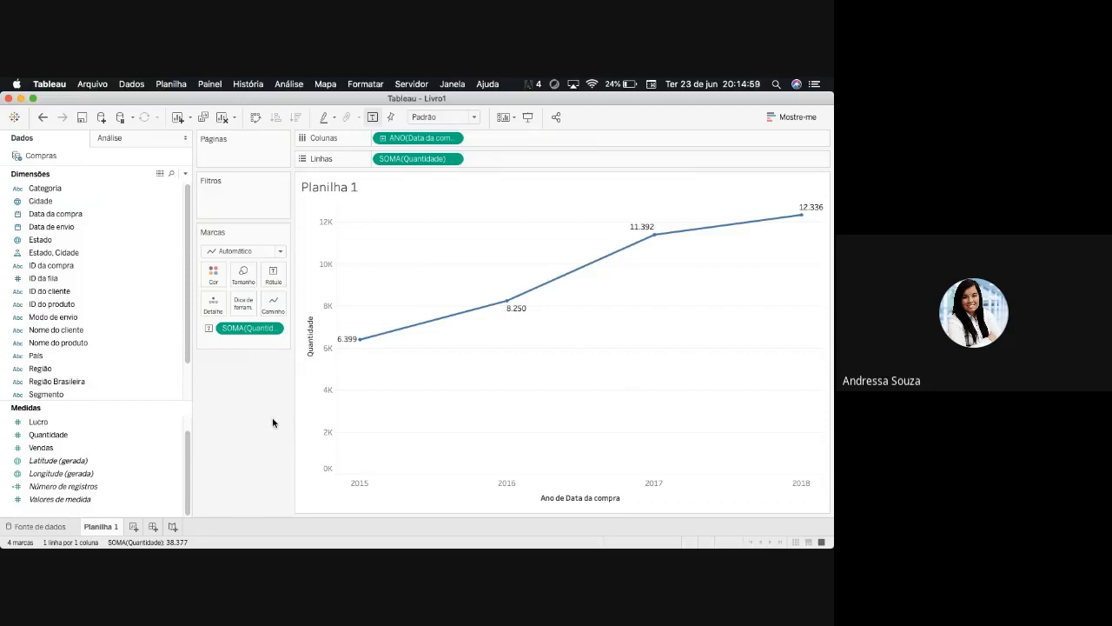
mouse_move(511, 304)
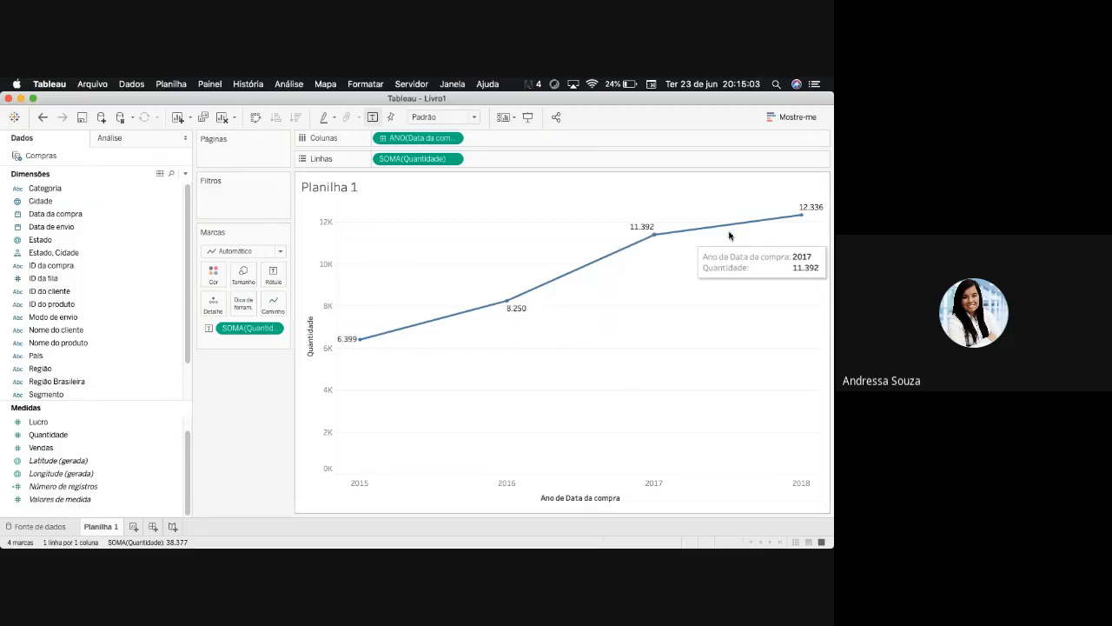
mouse_move(788, 226)
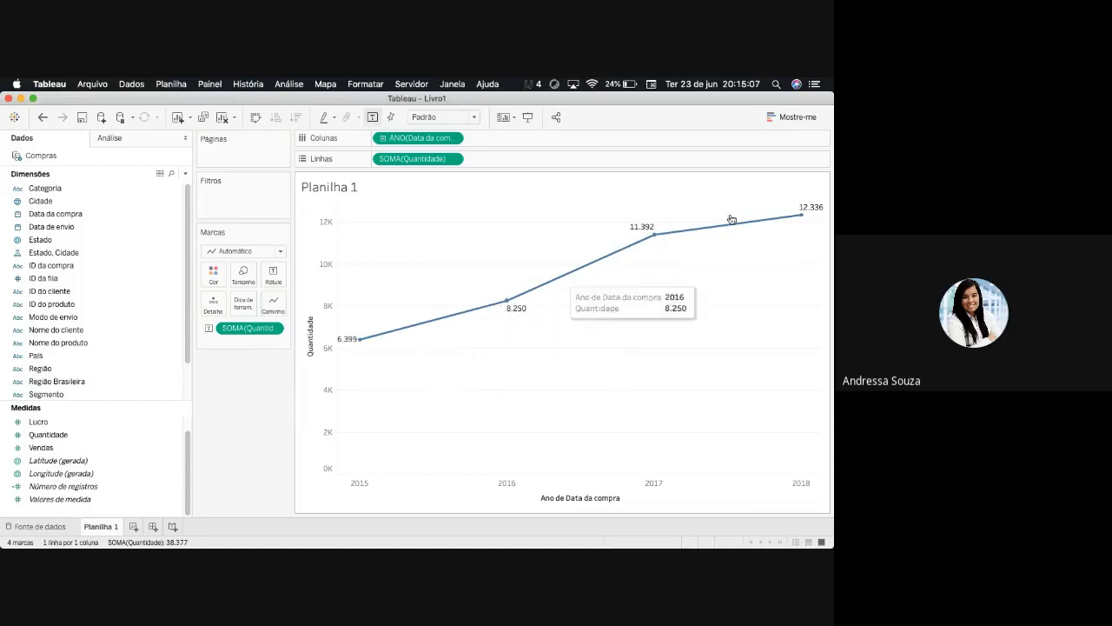
- Recolour the Quantidade line, trying salmon and blue from the palette and settling on a custom red
left_click(211, 276)
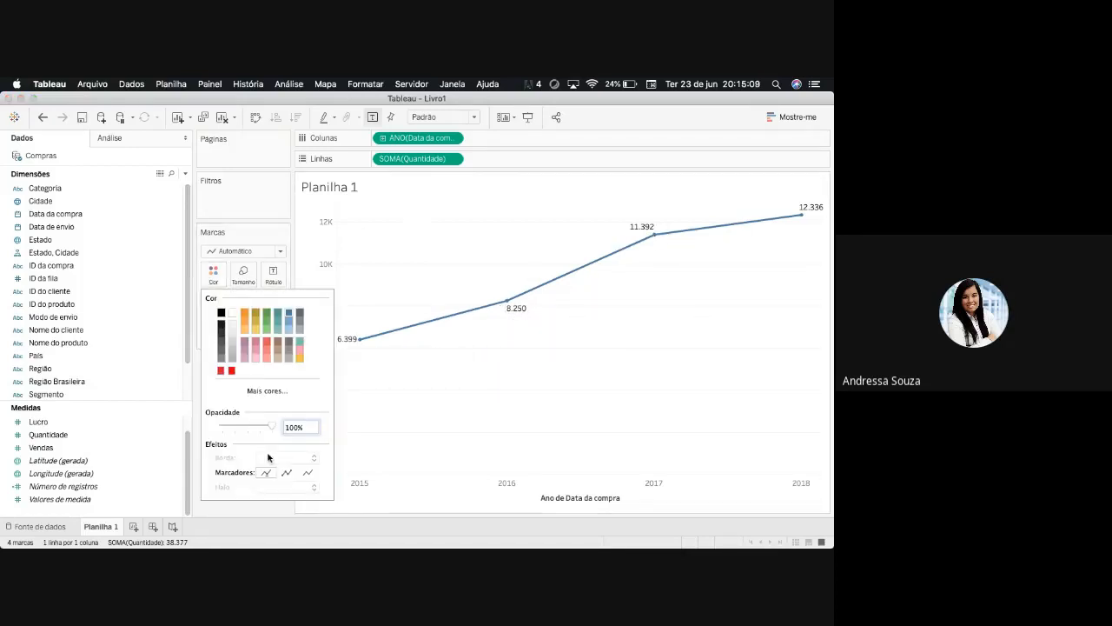
left_click(271, 344)
left_click(541, 380)
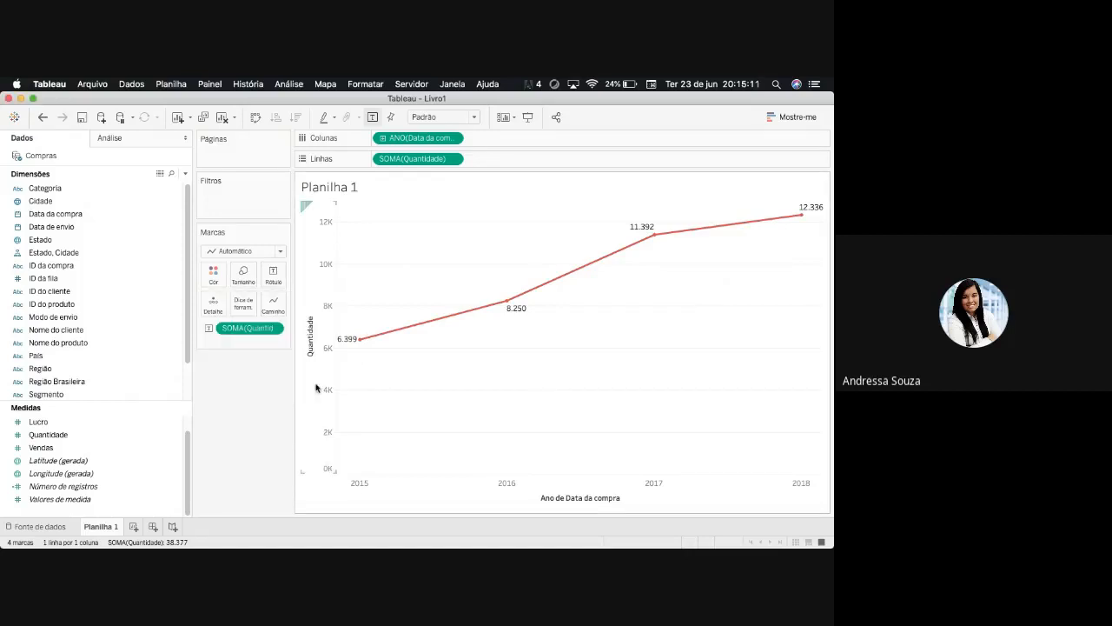
left_click(217, 279)
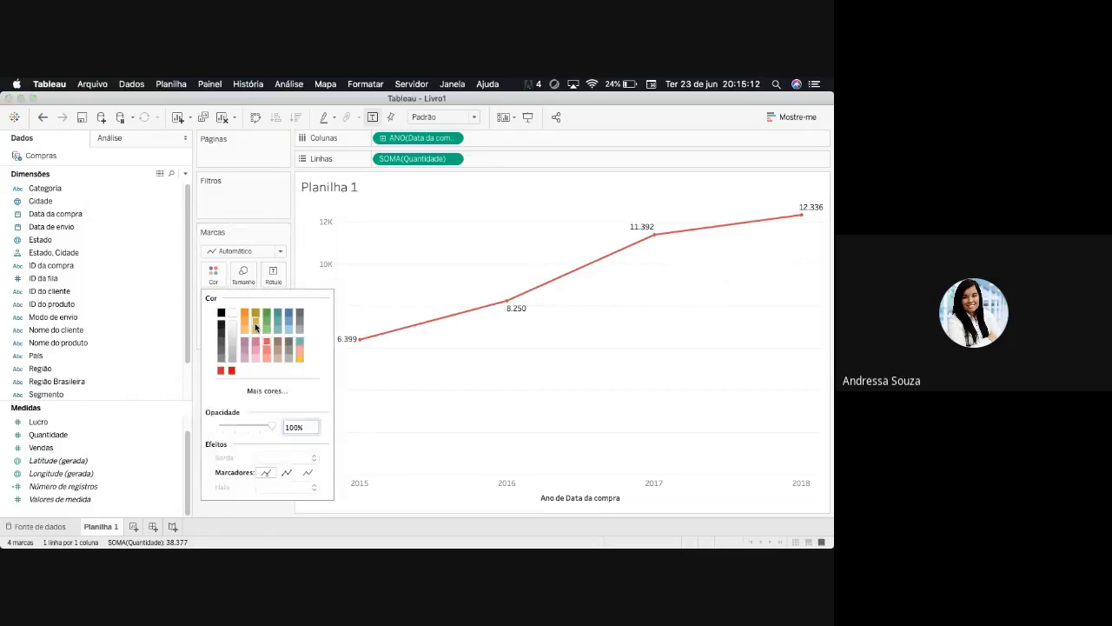
left_click(231, 371)
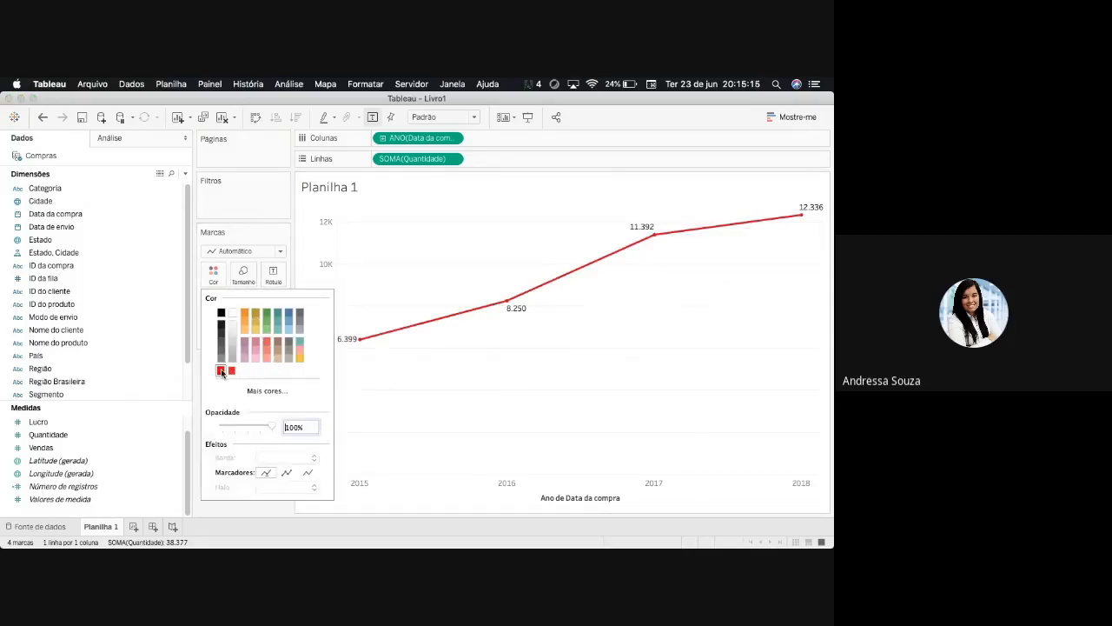
left_click(288, 317)
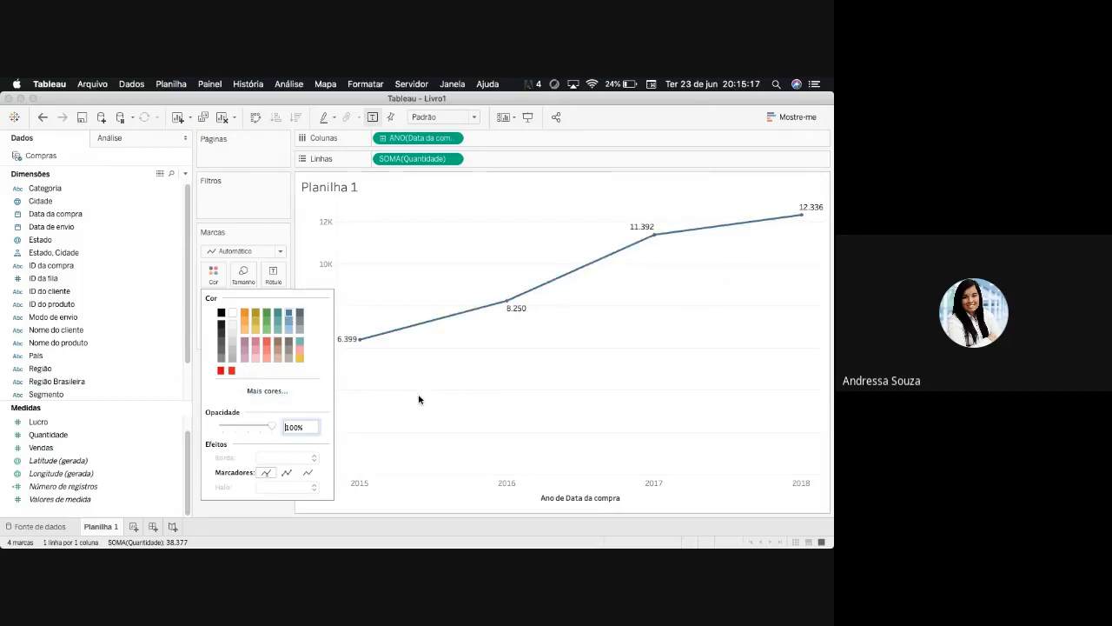
left_click(231, 371)
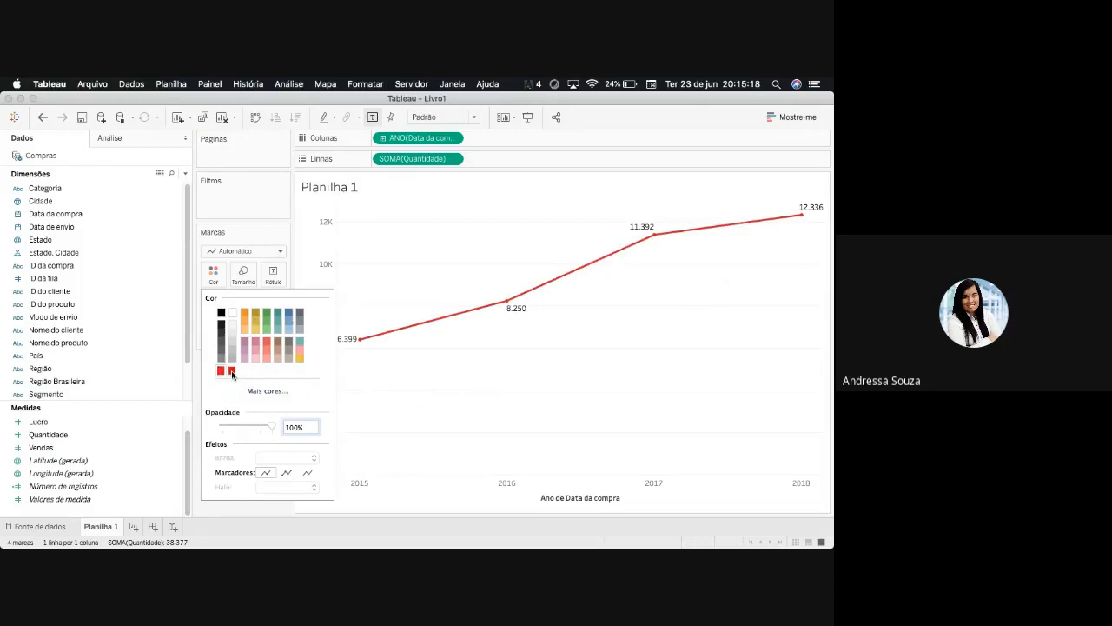
left_click(579, 453)
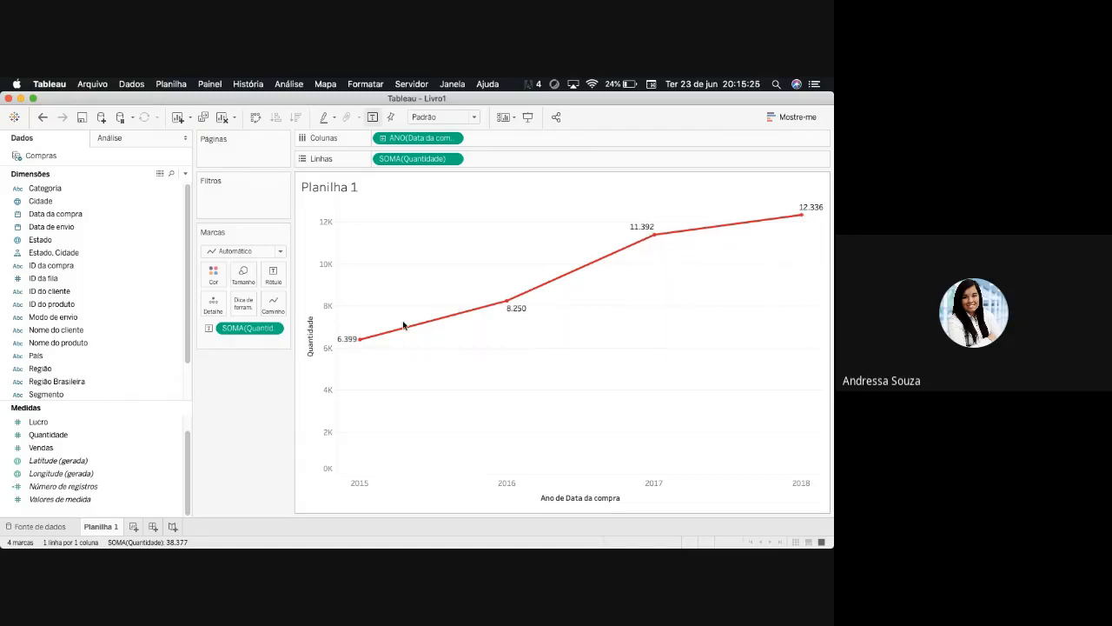
mouse_move(491, 307)
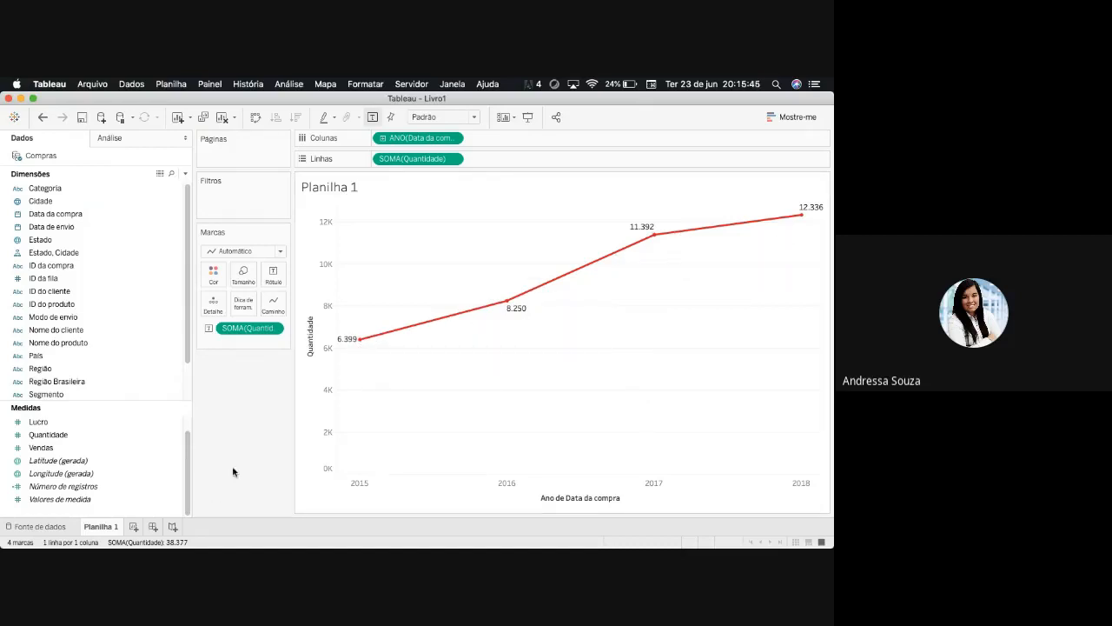
- Add Quantidade a second time as a dual axis on the line chart and synchronize the two axes
left_click(72, 439)
left_click_drag(49, 437, 815, 316)
left_click_drag(820, 251, 818, 305)
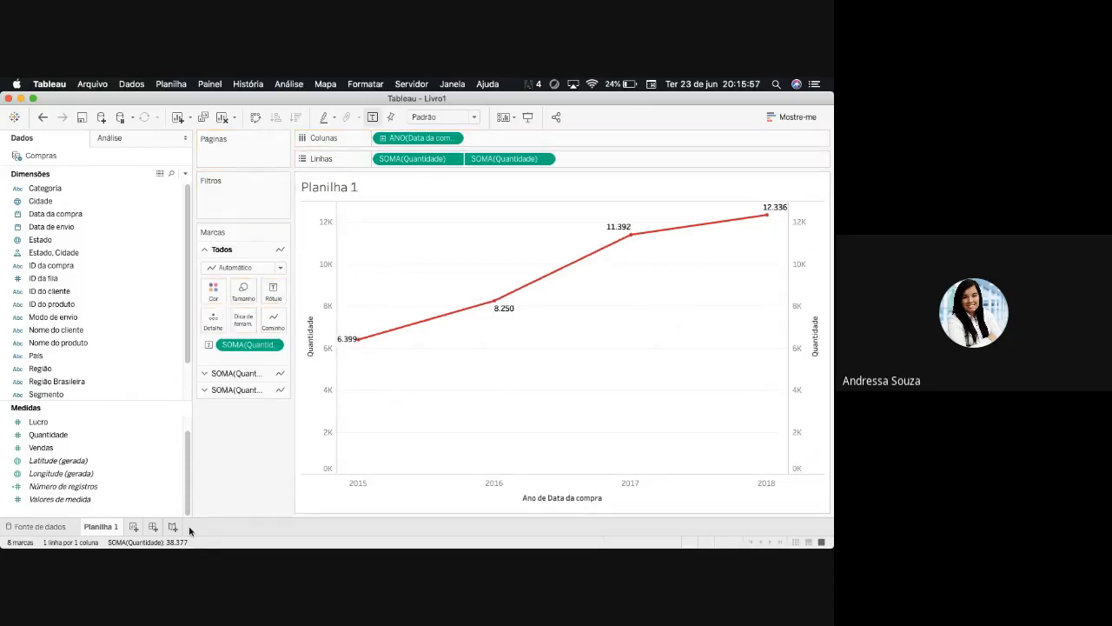
right_click(819, 304)
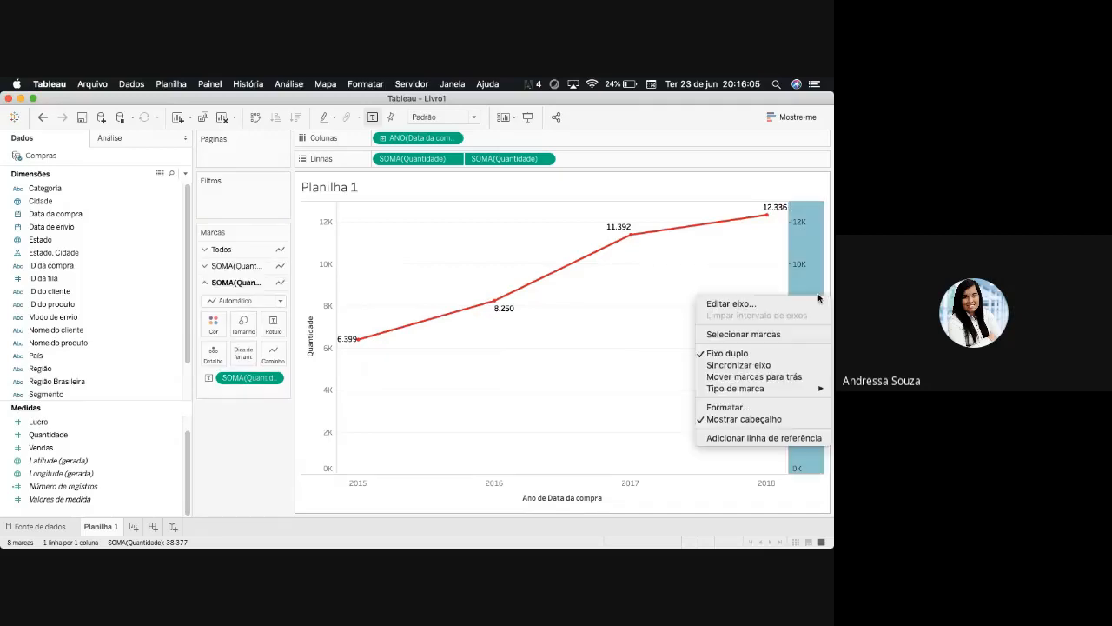
left_click(773, 366)
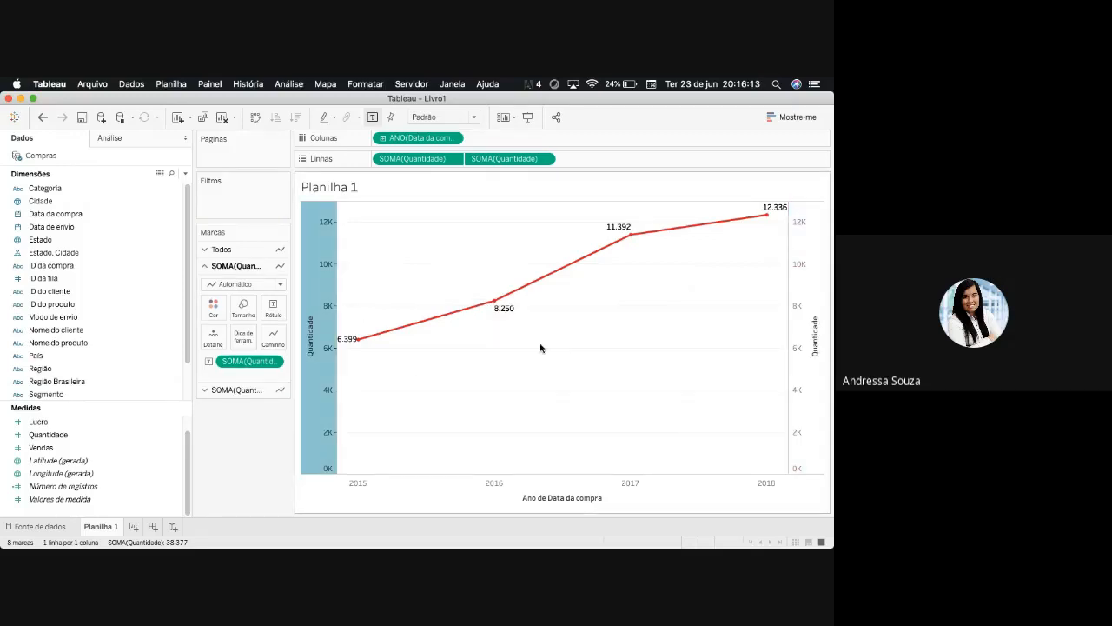
- Hide the header of the secondary Quantidade axis and deselect the remaining axis
right_click(815, 274)
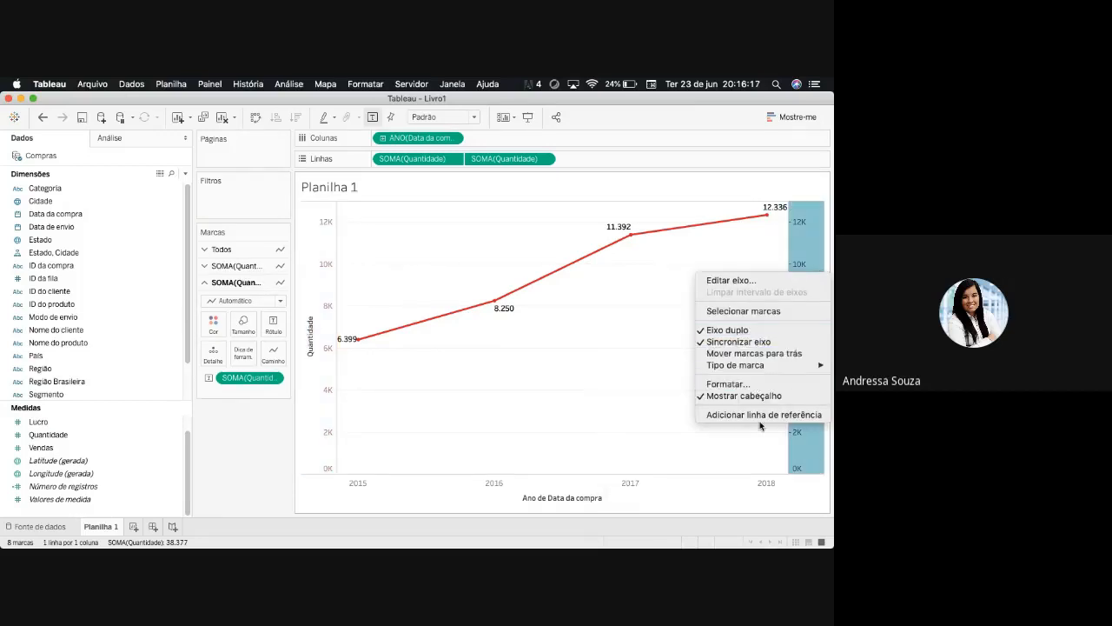
left_click(734, 397)
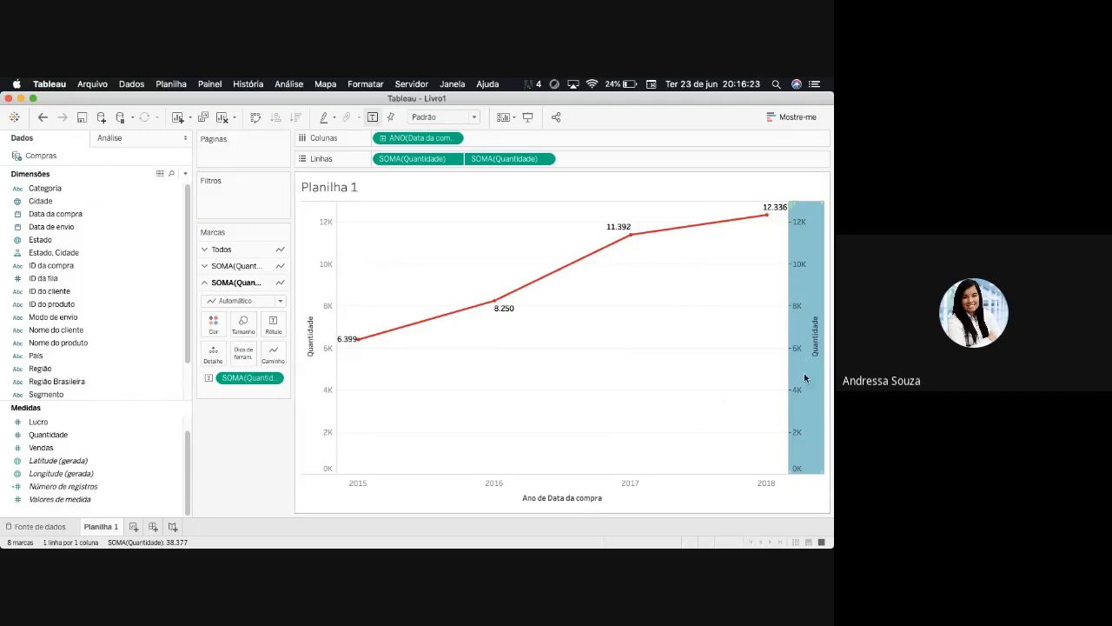
right_click(819, 322)
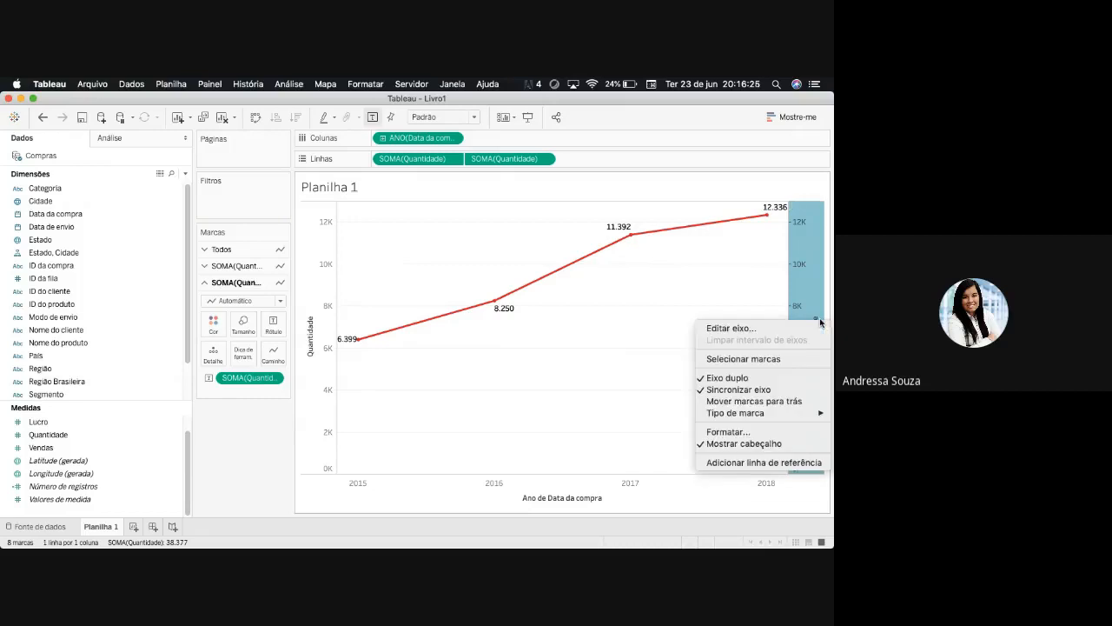
left_click(757, 444)
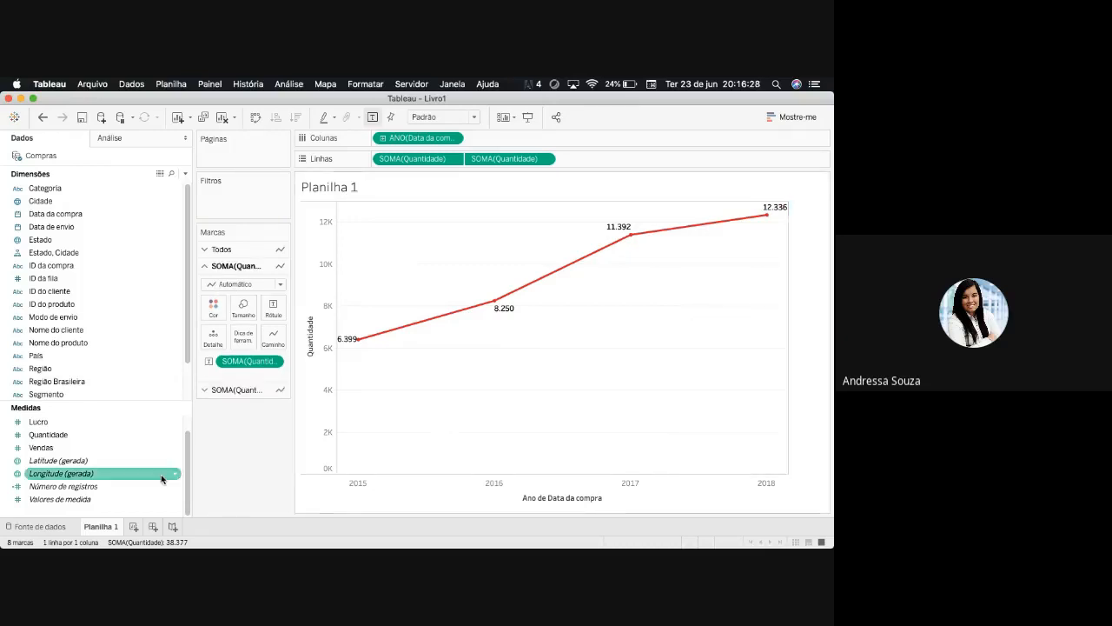
left_click(252, 462)
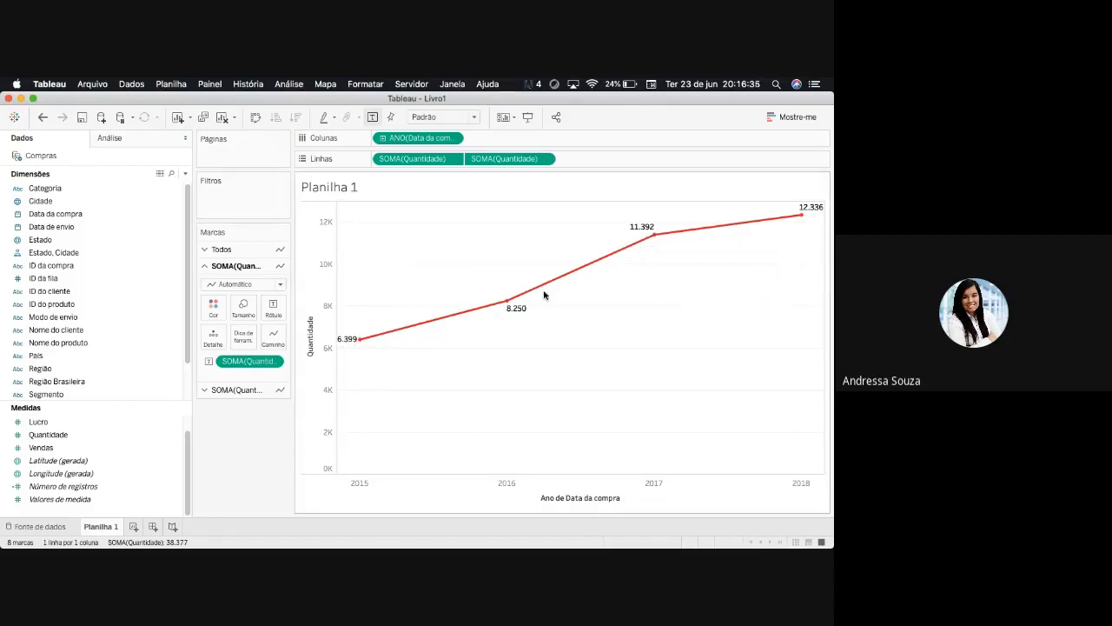
- Recolour the marks of both Quantidade axes together, trying green and settling on a custom red
left_click(206, 252)
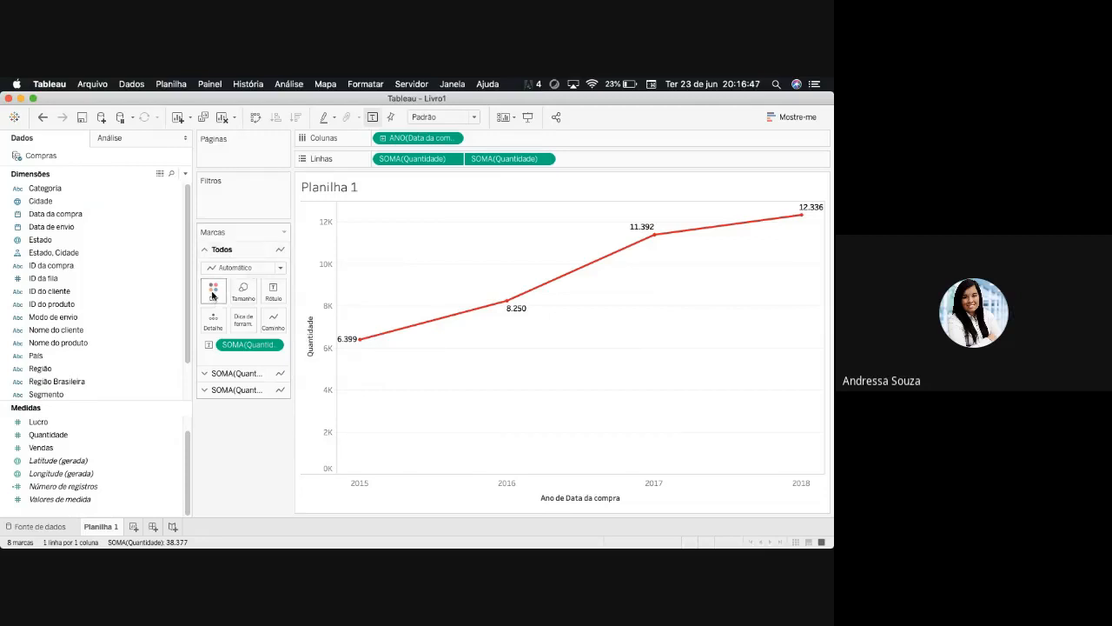
left_click(213, 294)
left_click(268, 331)
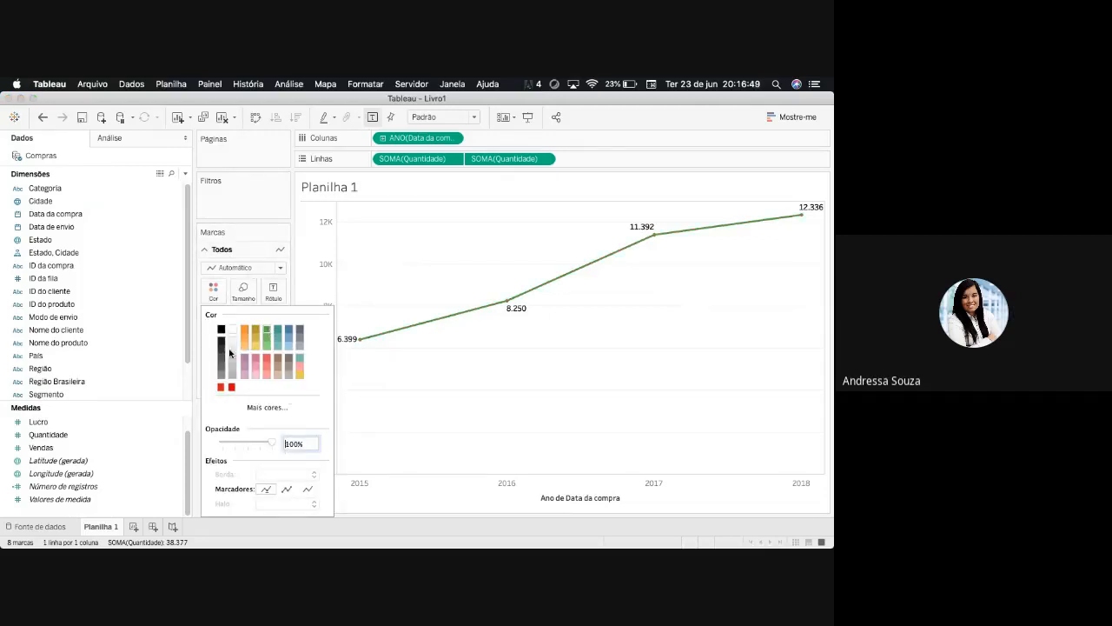
left_click(231, 387)
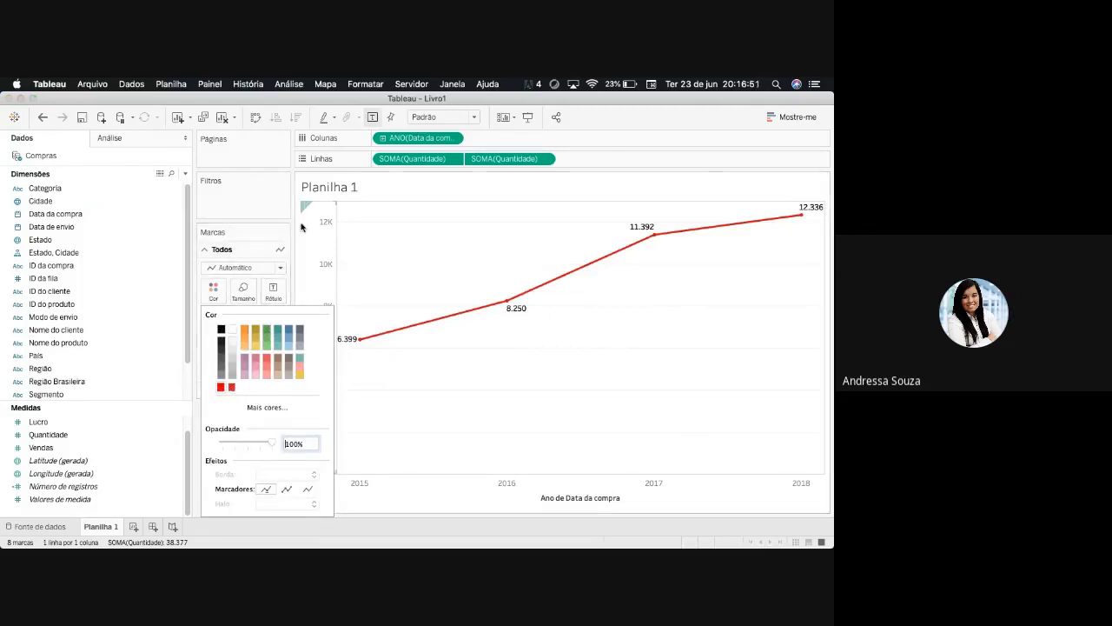
left_click(294, 227)
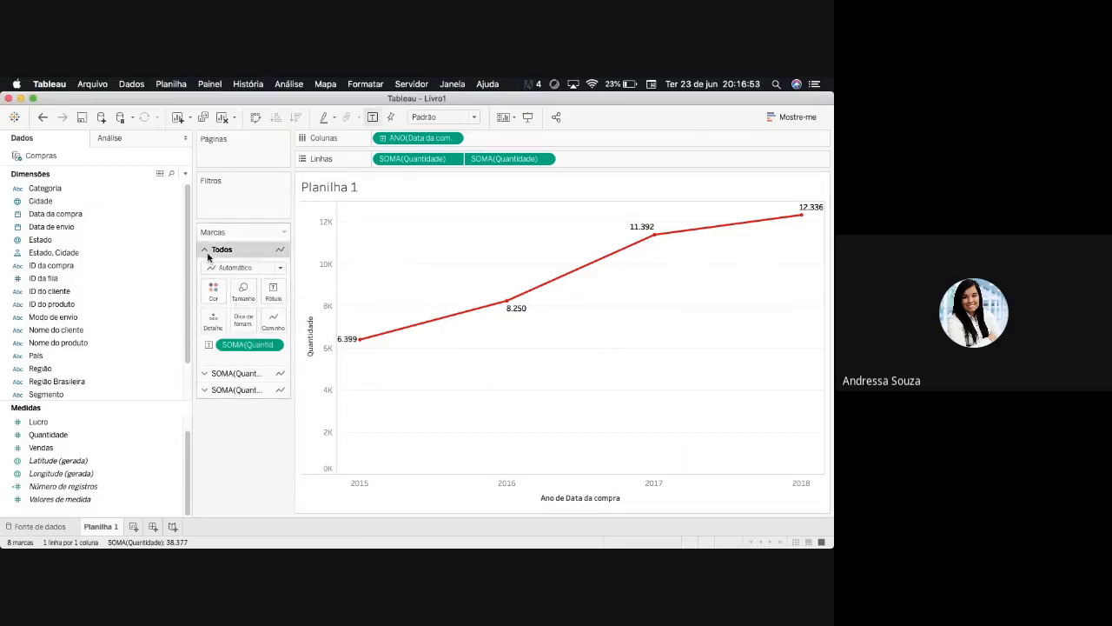
left_click(204, 373)
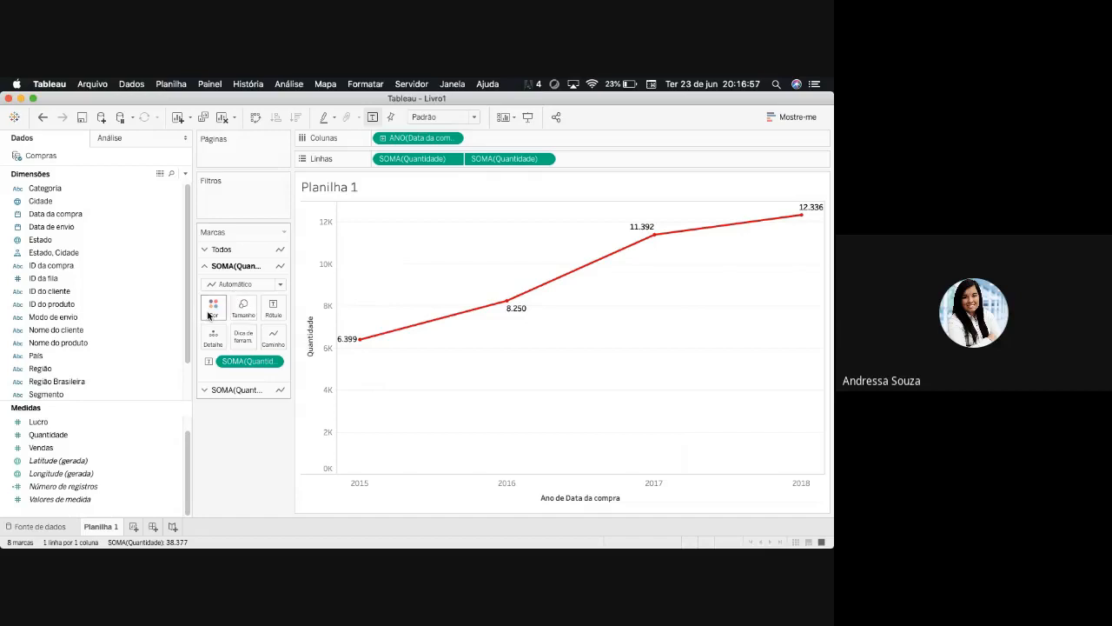
left_click(281, 284)
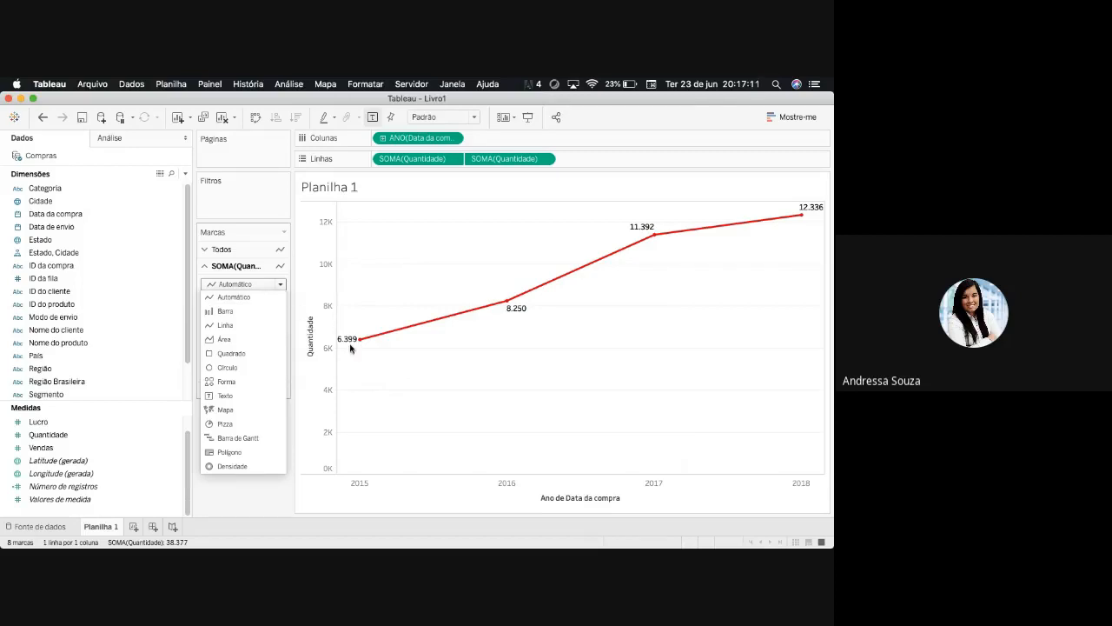
left_click(279, 285)
mouse_move(360, 341)
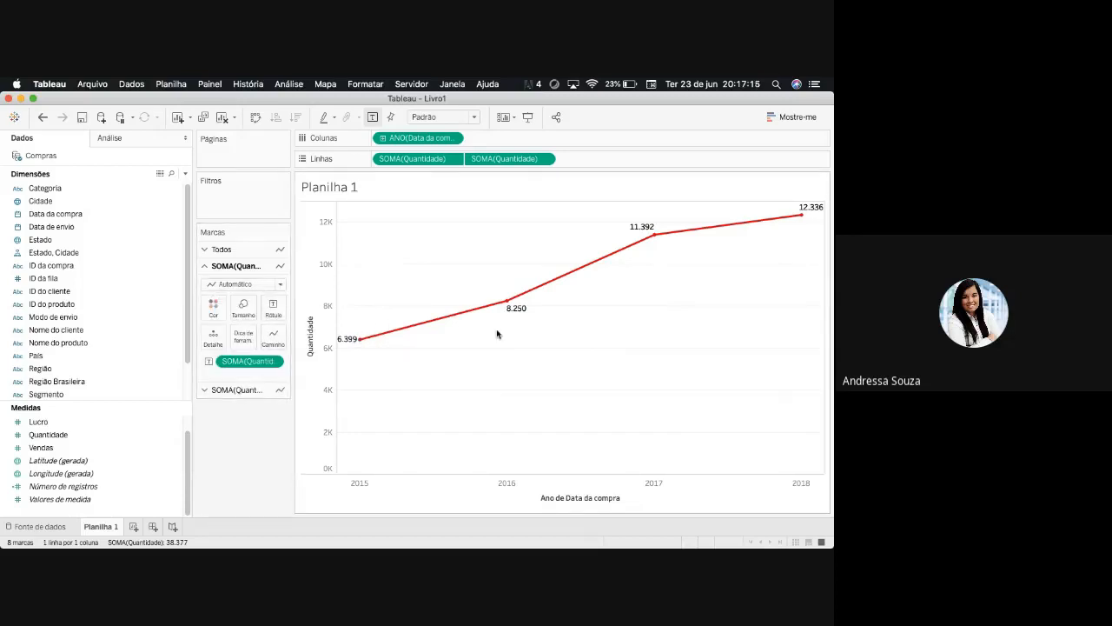
mouse_move(644, 249)
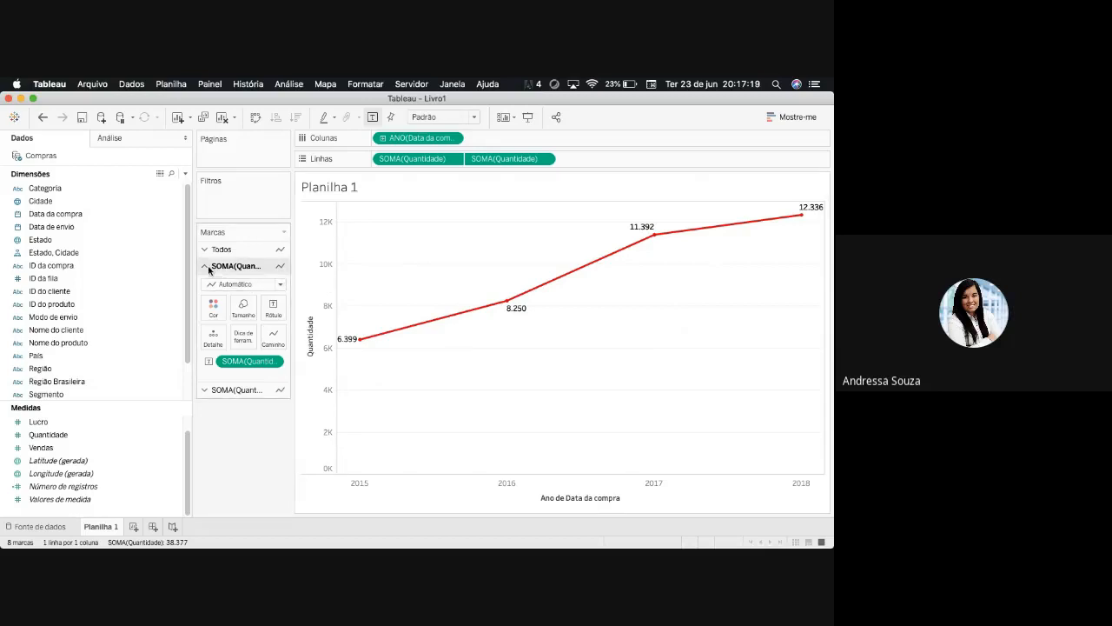
- Change the mark type of the second Quantidade axis to Círculo
left_click(206, 390)
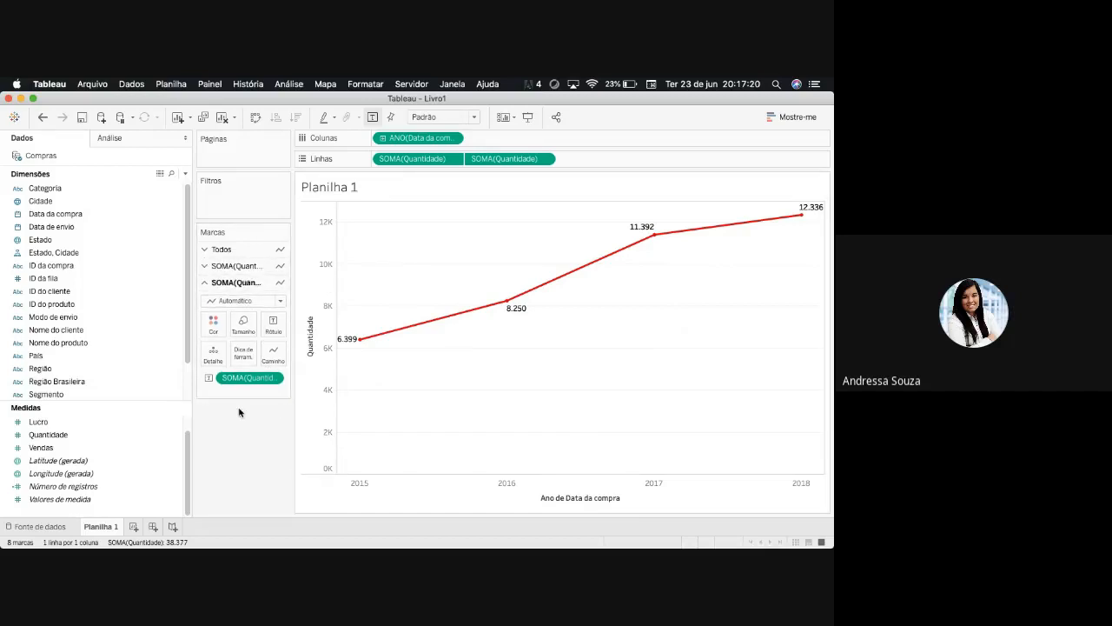
left_click(279, 301)
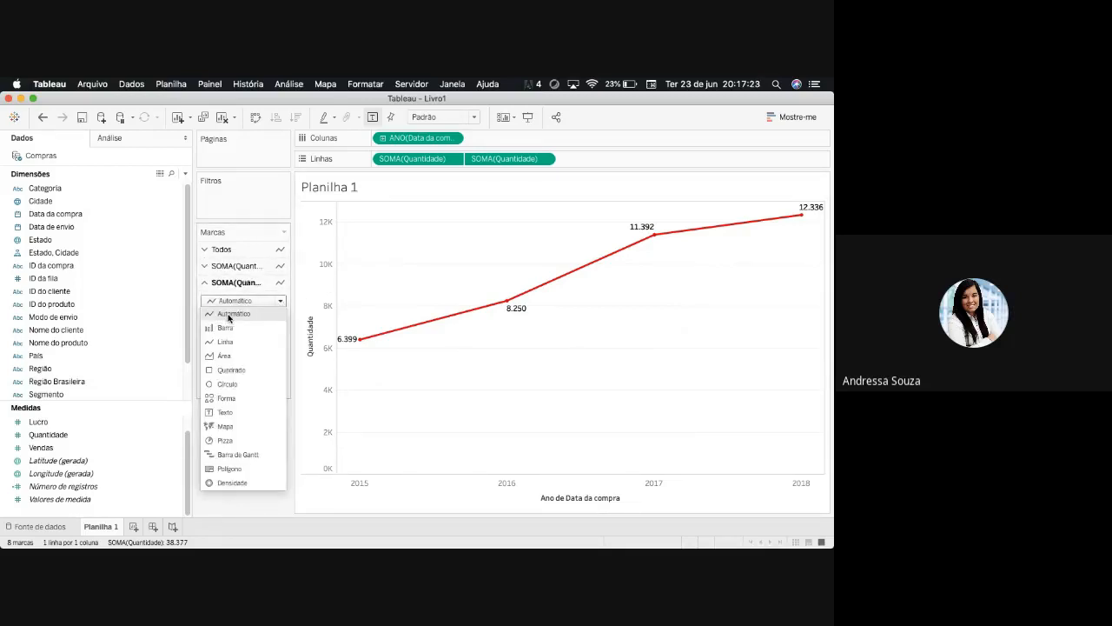
left_click(257, 253)
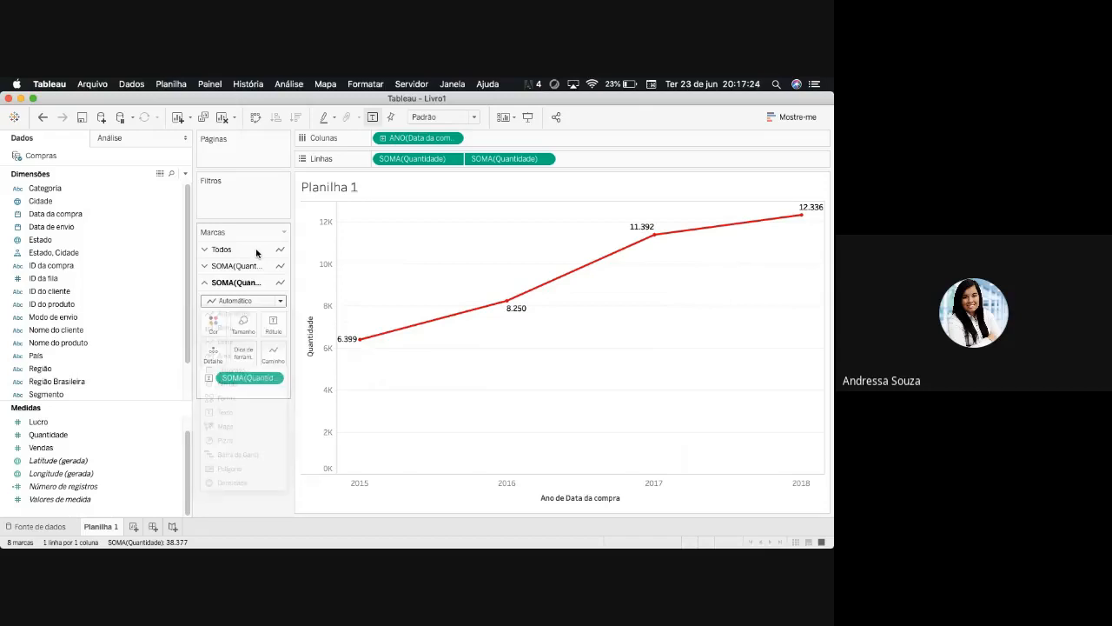
left_click(244, 301)
left_click(234, 313)
left_click(280, 301)
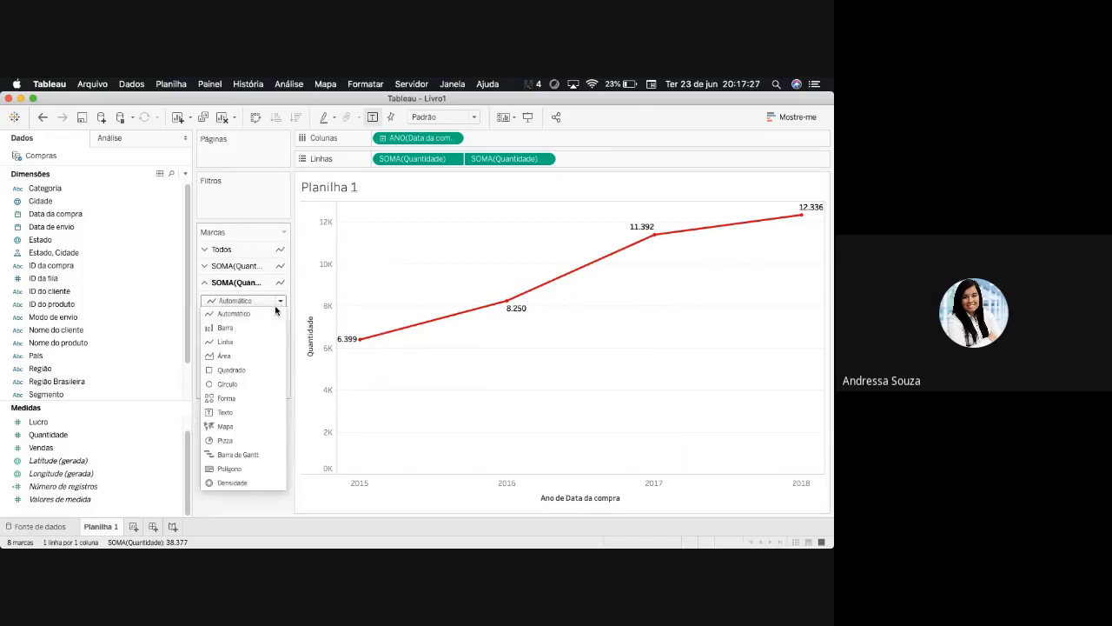
left_click(236, 384)
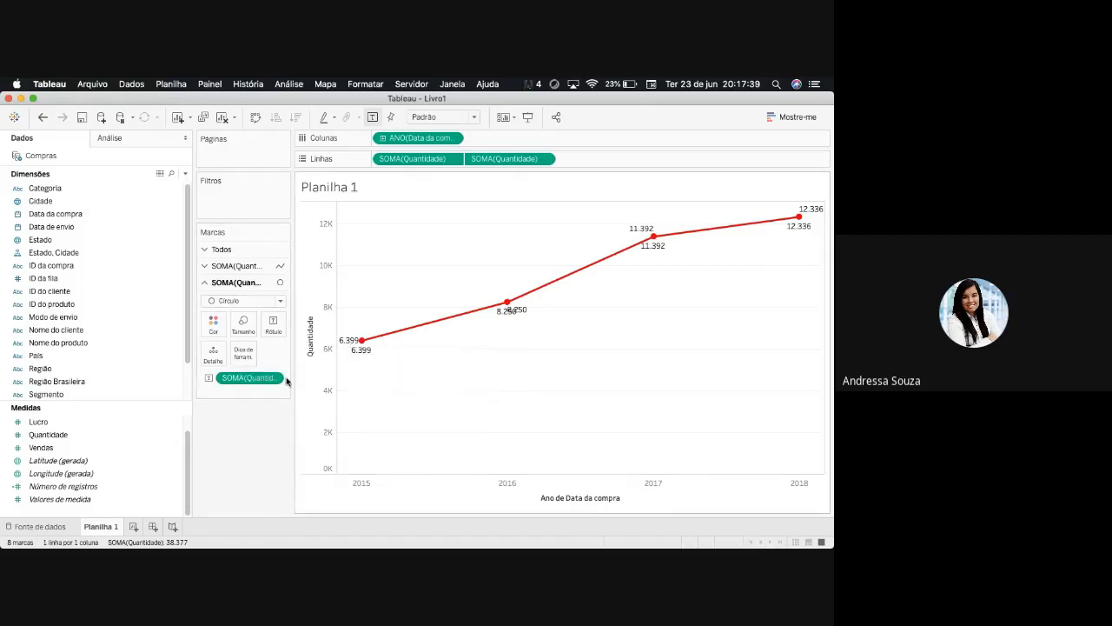
- Remove the Quantidade label from the first axis's line marks, keeping only the labels of the circle marks
left_click(206, 265)
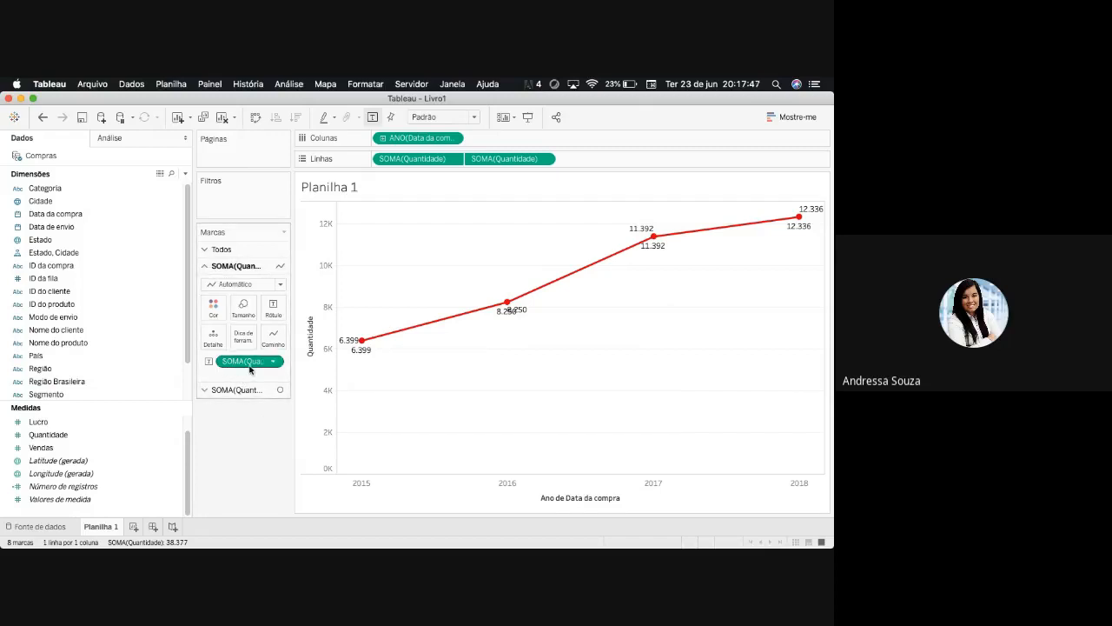
mouse_move(361, 342)
left_click_drag(251, 360, 231, 459)
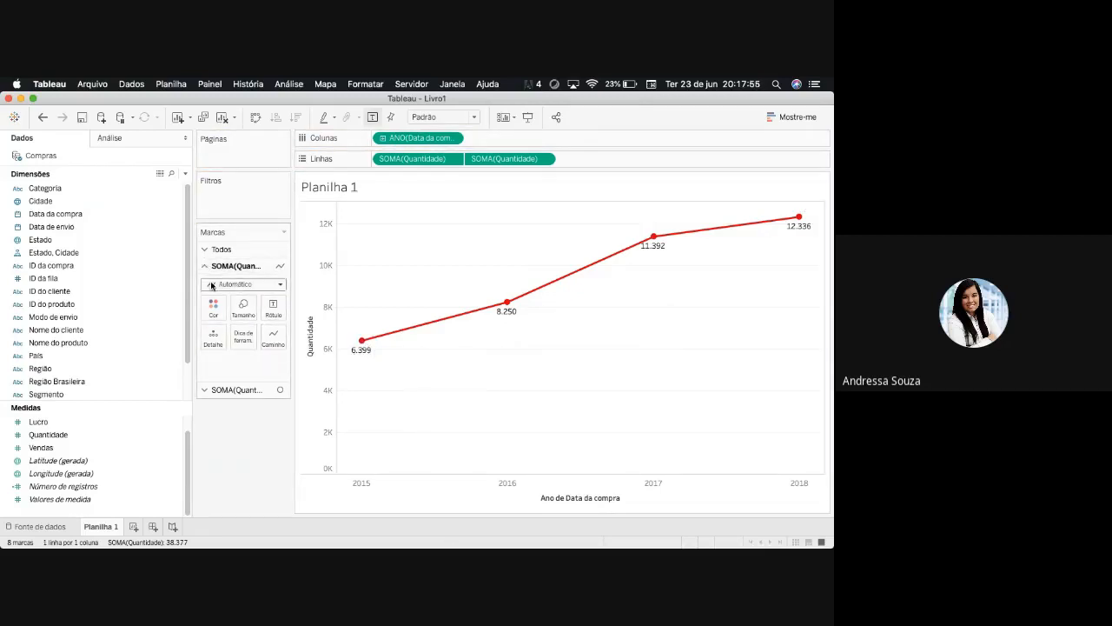
- Recolour the circle marks of the second Quantidade axis black
left_click(234, 390)
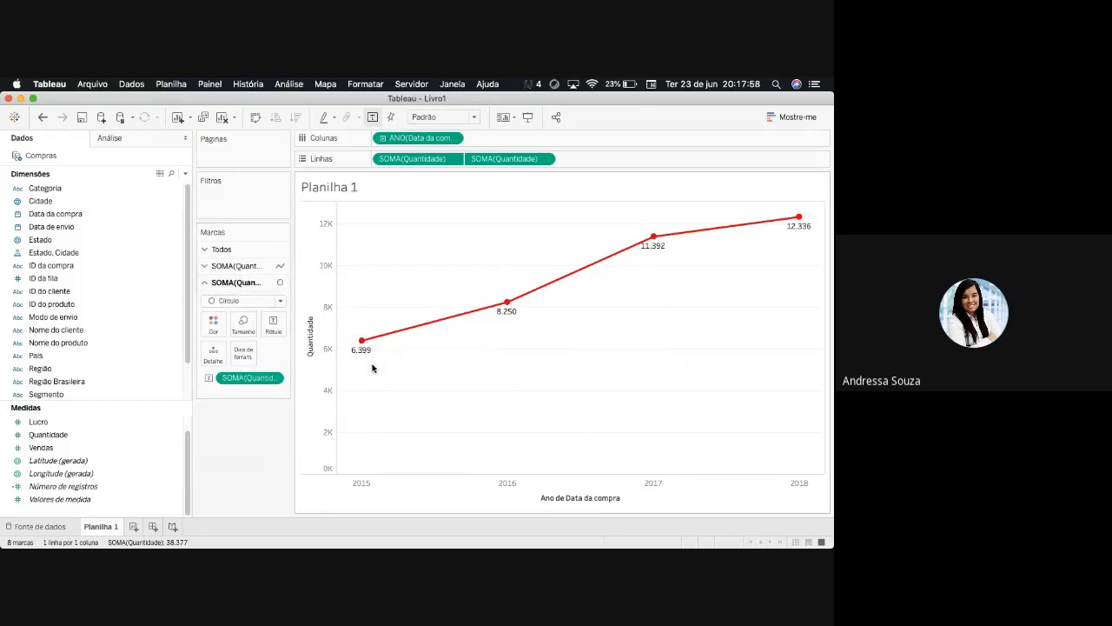
left_click(213, 324)
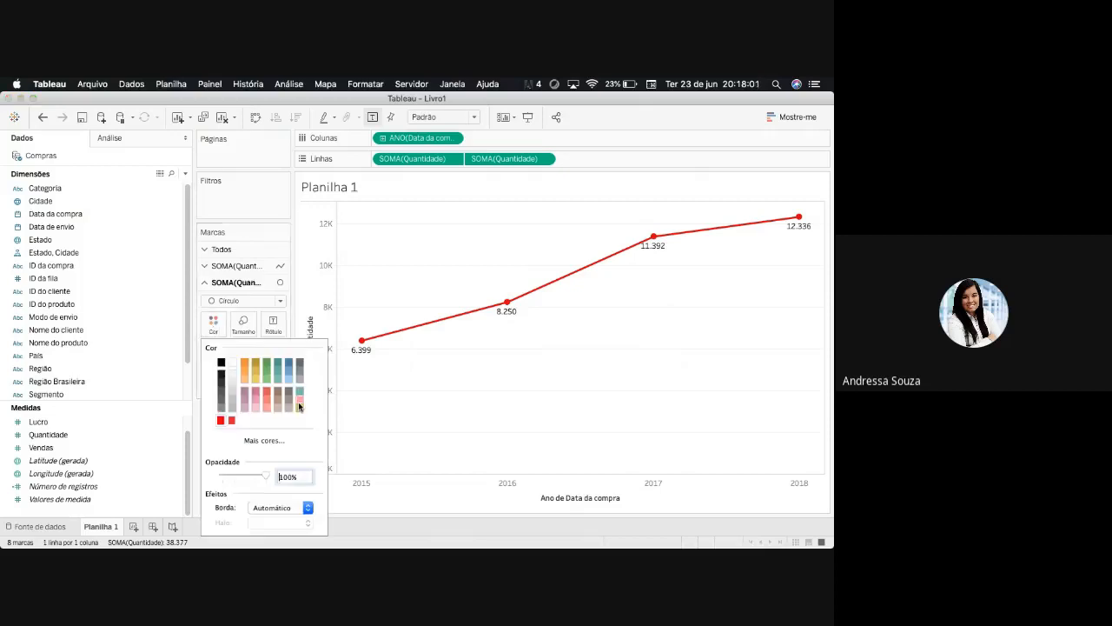
left_click(233, 385)
left_click(222, 364)
left_click(516, 409)
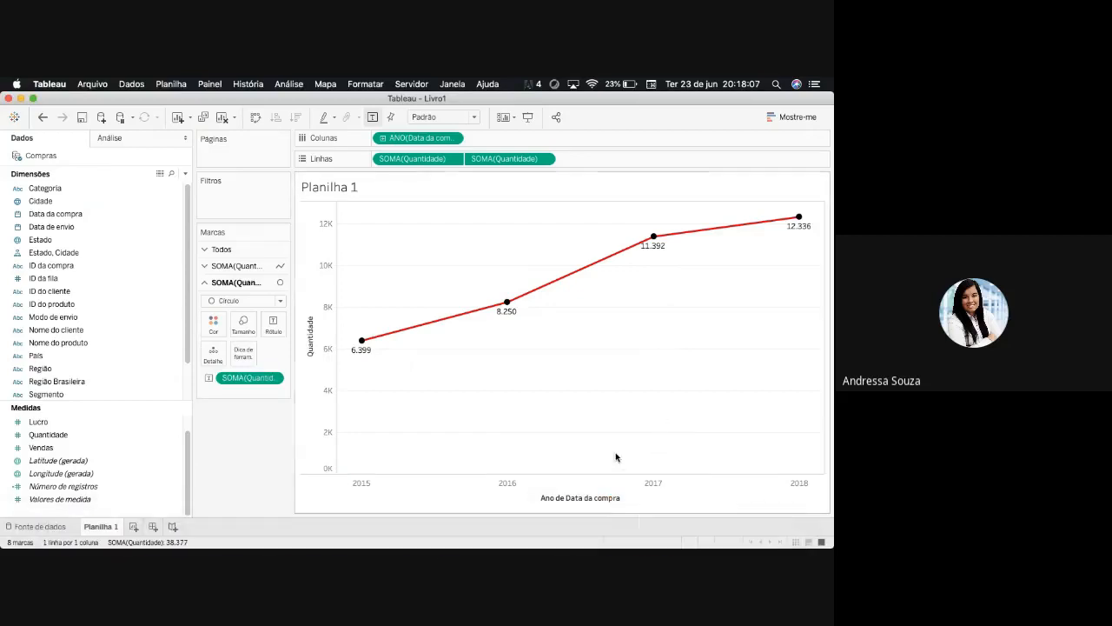
- Enlarge the black circle marks of the second Quantidade axis slightly
left_click(243, 323)
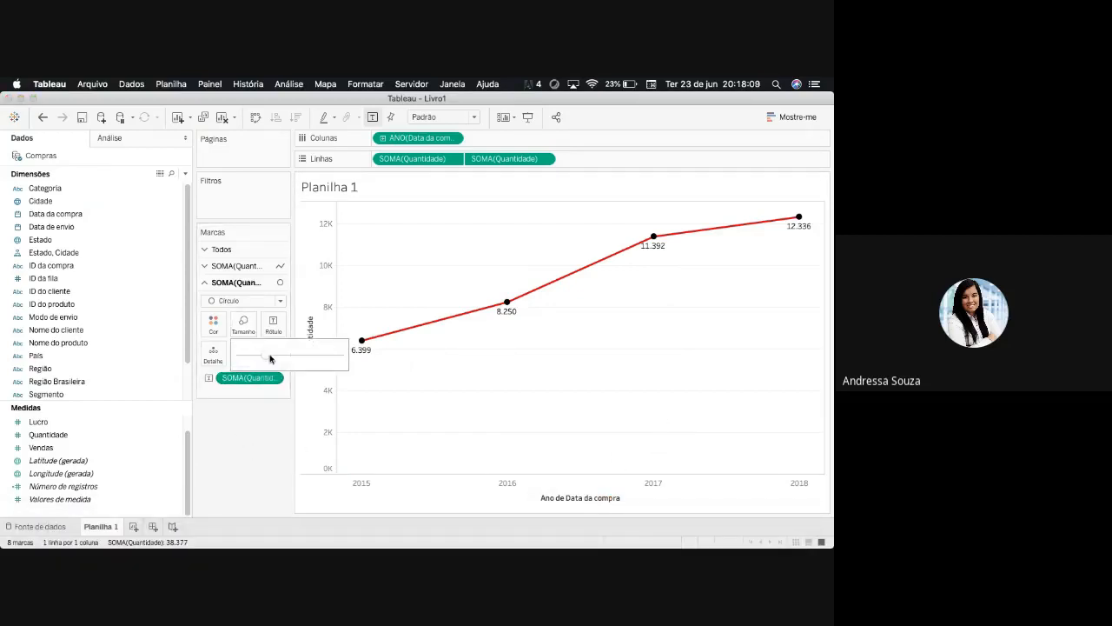
mouse_move(265, 355)
left_mouse_down()
mouse_move(297, 356)
mouse_move(268, 357)
left_mouse_up()
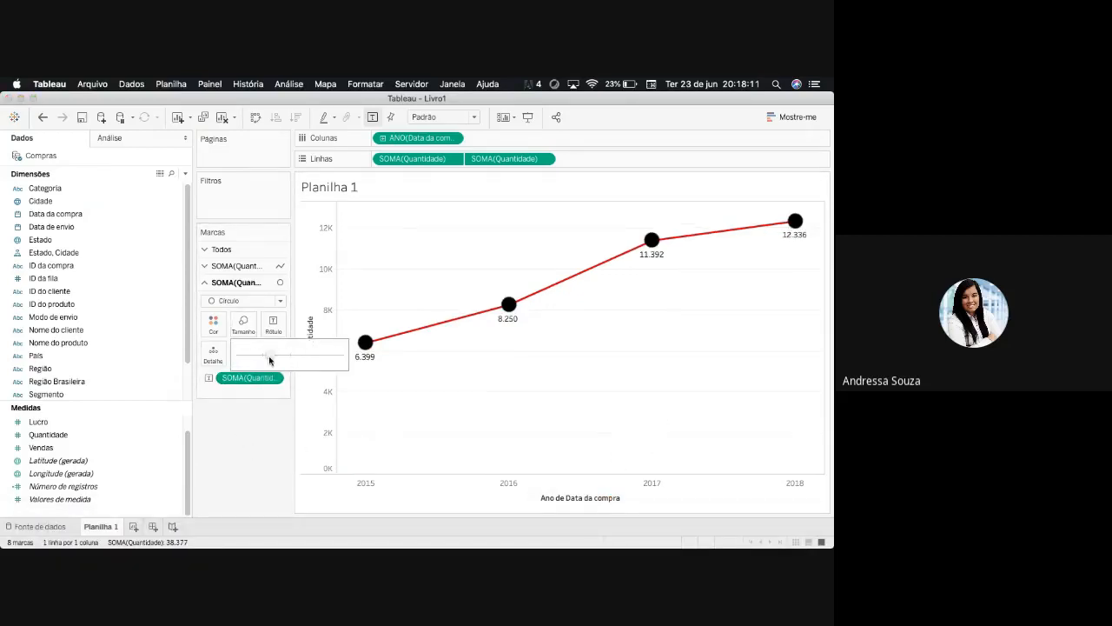
left_click(250, 441)
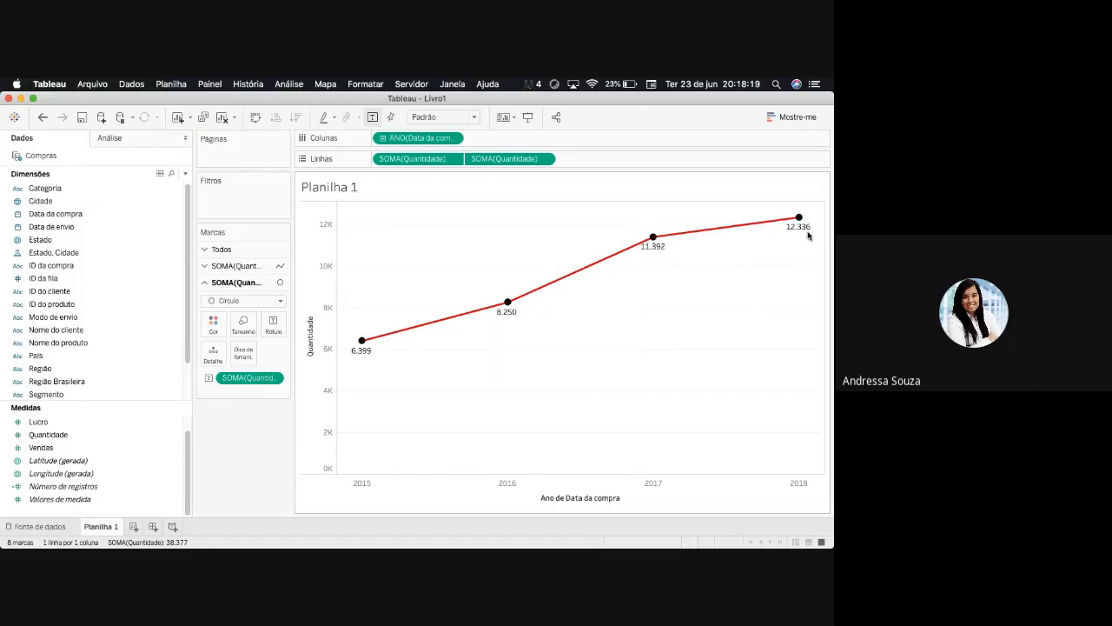
left_click(81, 488)
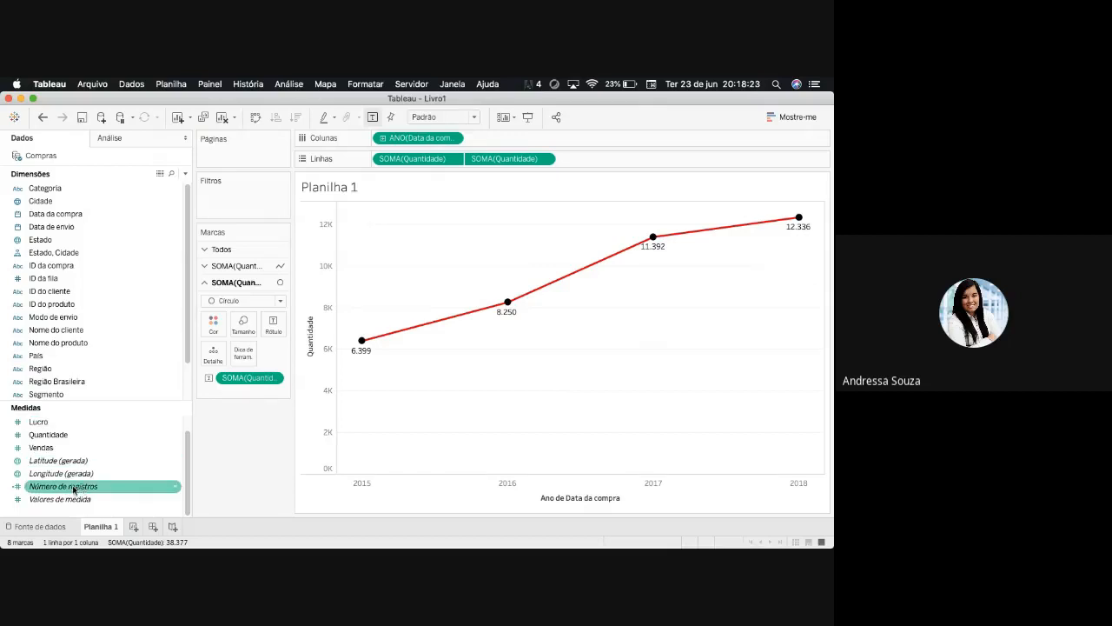
mouse_move(73, 489)
left_mouse_down()
mouse_move(829, 385)
mouse_move(29, 545)
mouse_move(78, 488)
left_mouse_up()
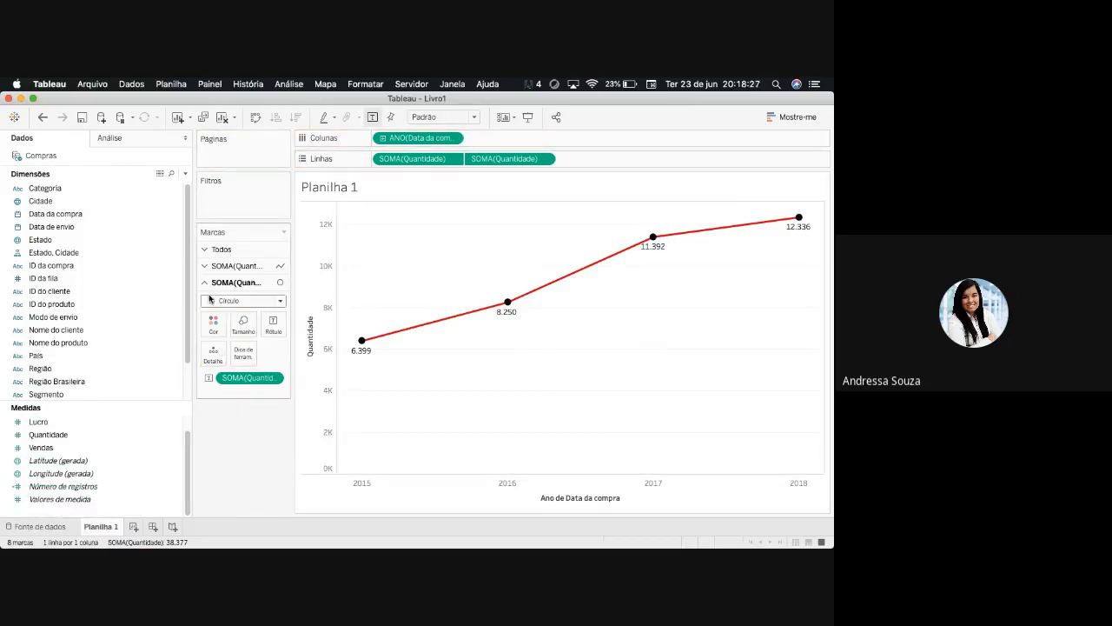
- Switch the second Quantidade axis to the Forma mark type after trying Texto, and use the plus sign as its shape
left_click(281, 301)
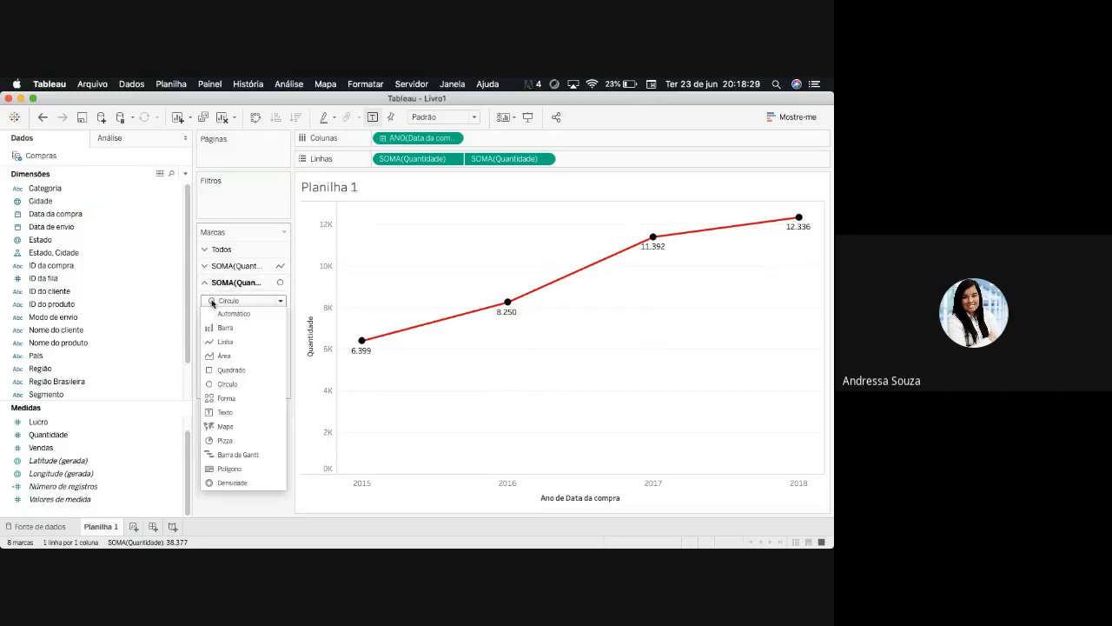
left_click(224, 411)
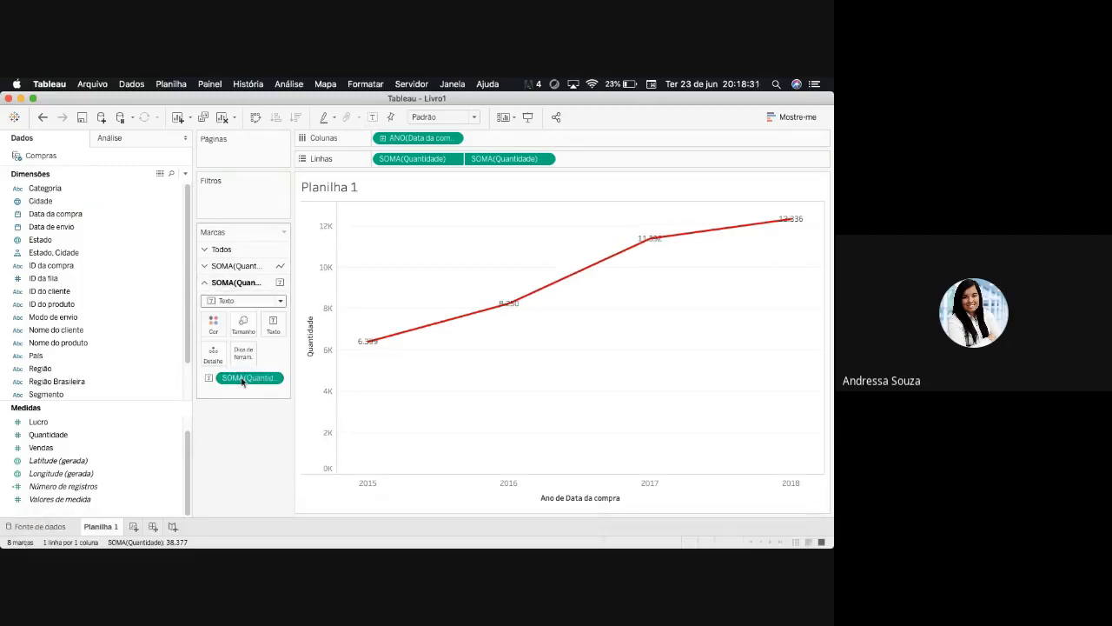
left_click(278, 301)
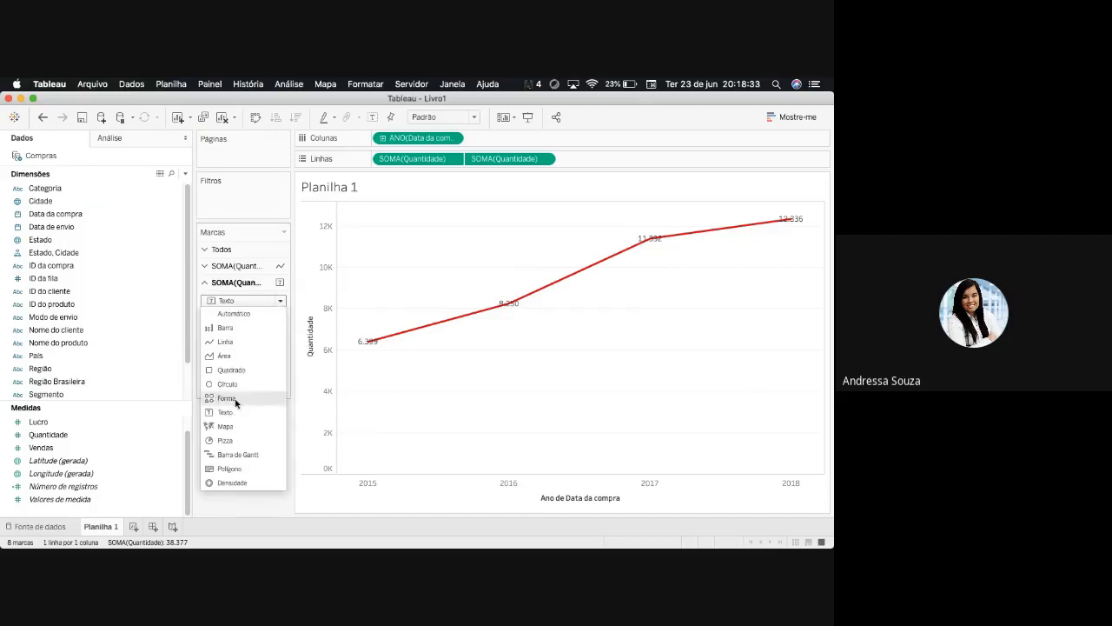
left_click(235, 399)
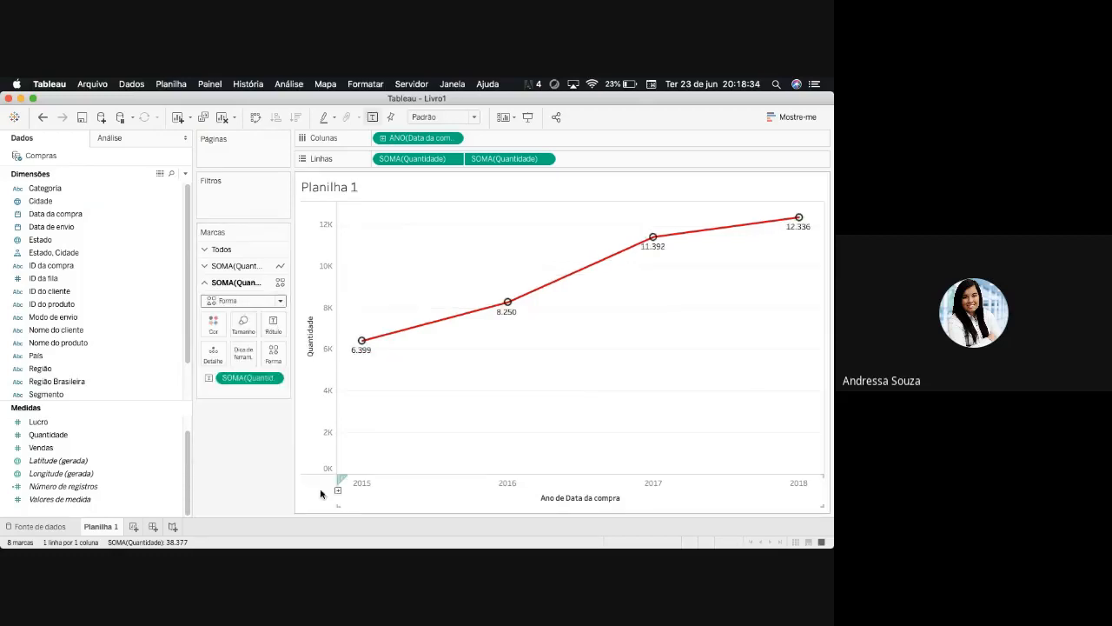
left_click(273, 353)
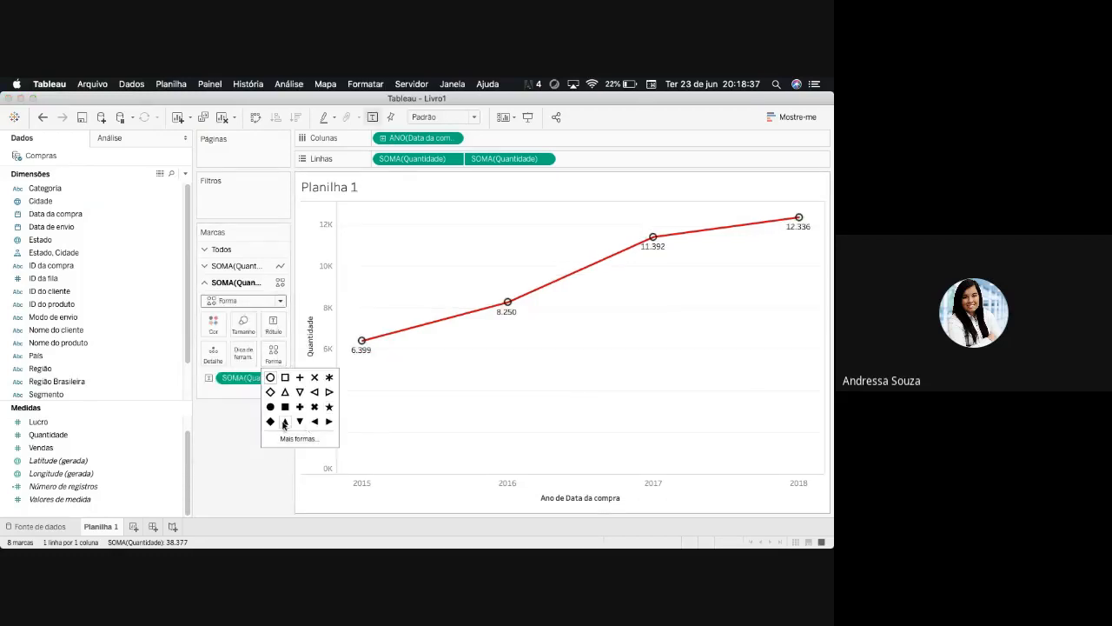
left_click(284, 422)
left_click(300, 377)
- Recolour the plus-shaped marks of the second Quantidade axis grey and enlarge them slightly
left_click(213, 323)
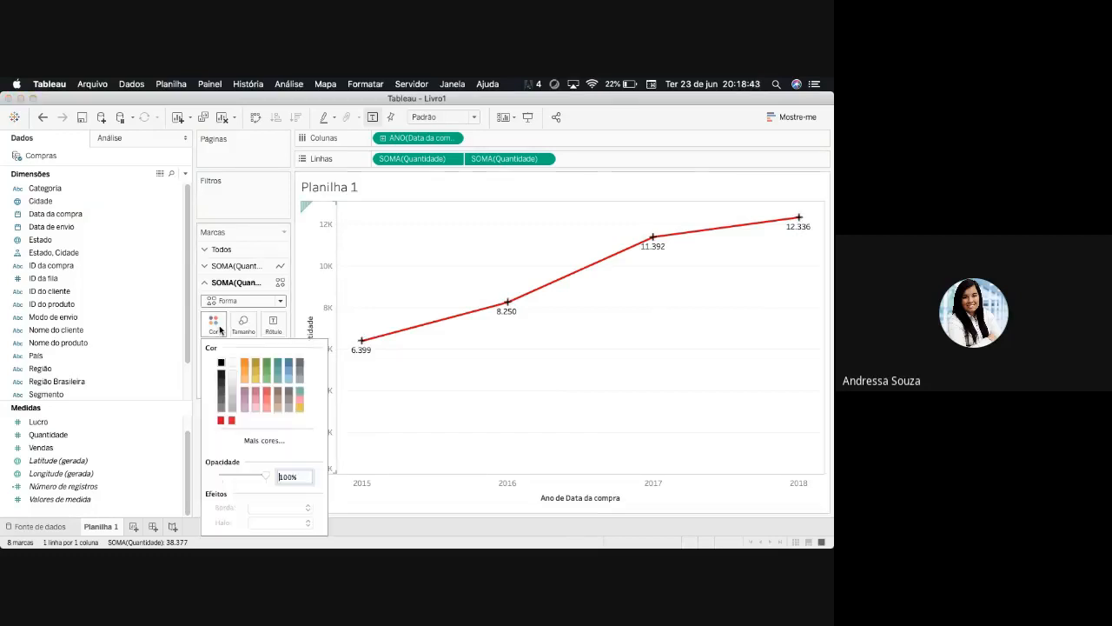
left_click(233, 384)
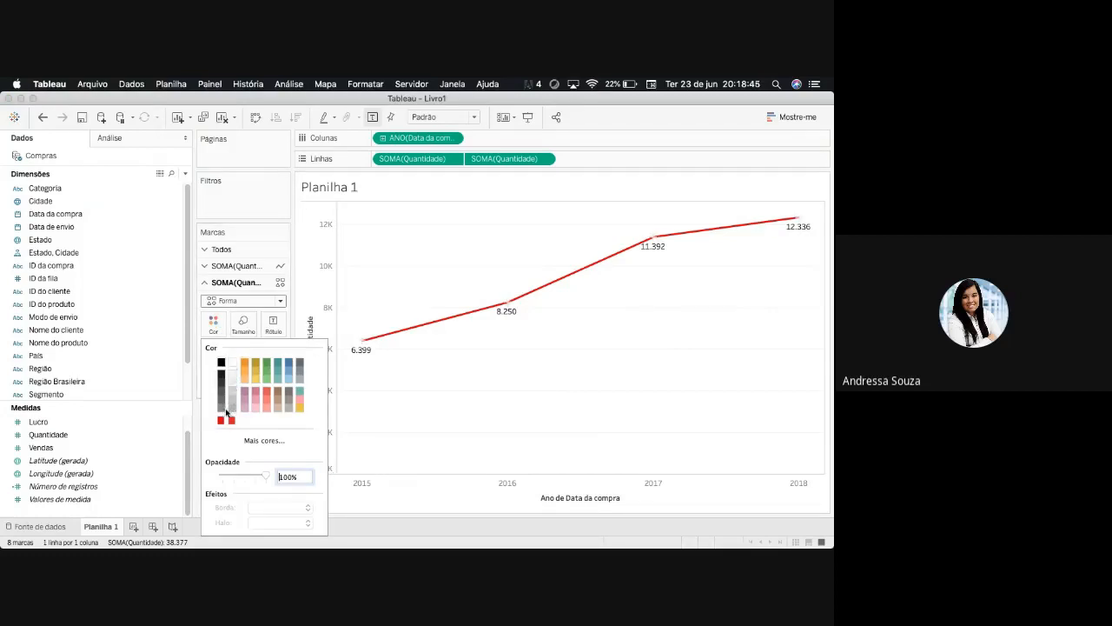
left_click(188, 447)
left_click(243, 323)
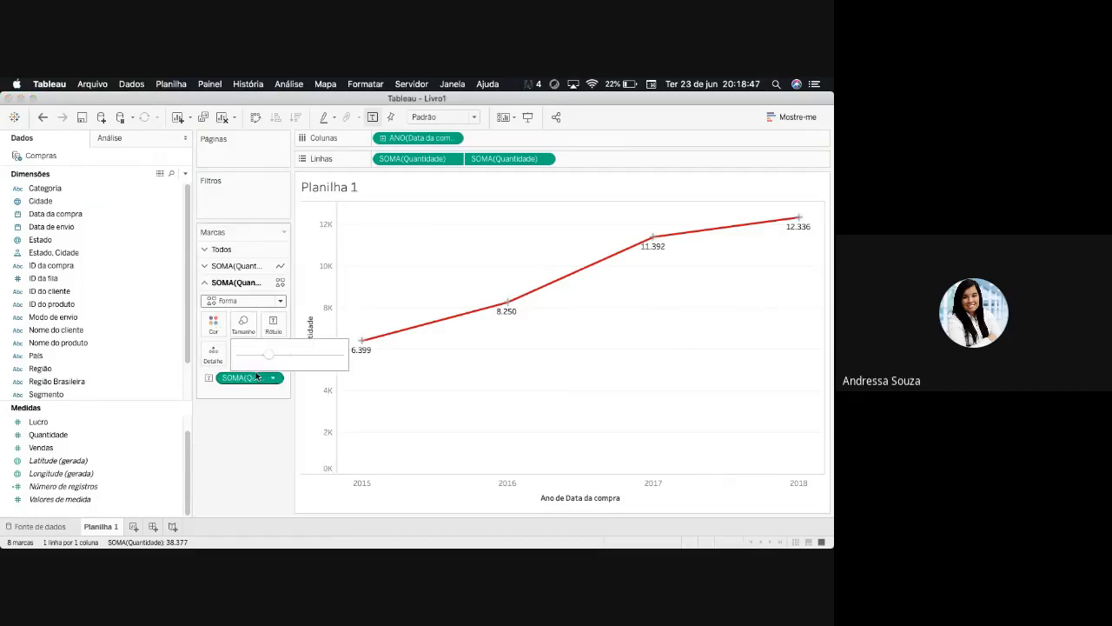
mouse_move(269, 362)
left_mouse_down()
mouse_move(319, 362)
mouse_move(276, 360)
left_mouse_up()
- Browse the Setas and KPI shape palettes and try a green diagonal arrow for the second Quantidade axis's marks
left_click(273, 351)
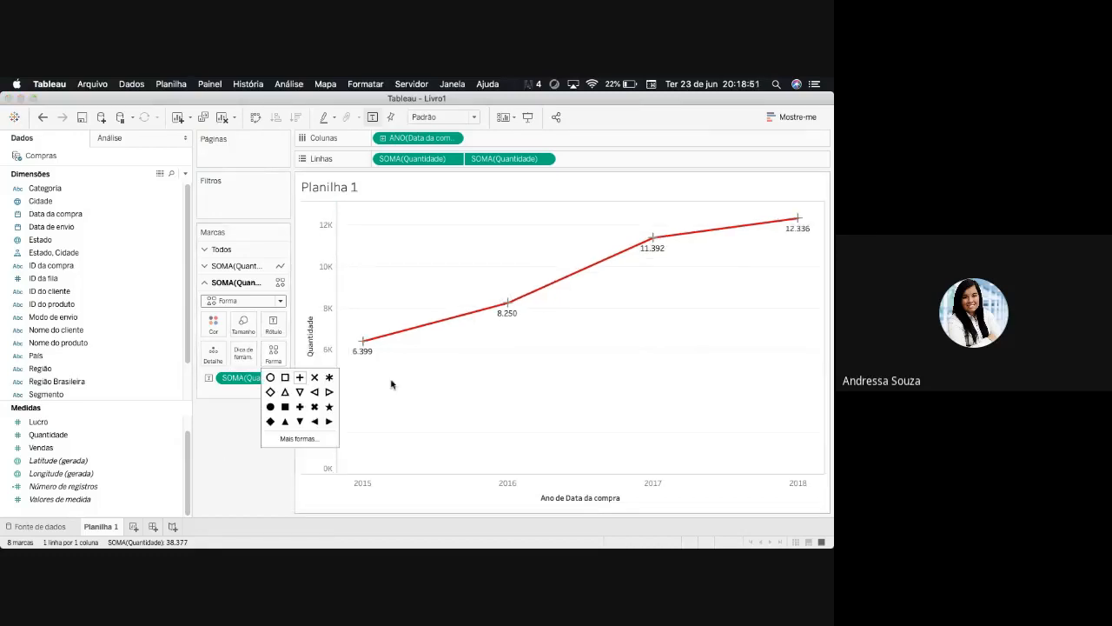
left_click(302, 440)
left_click(452, 232)
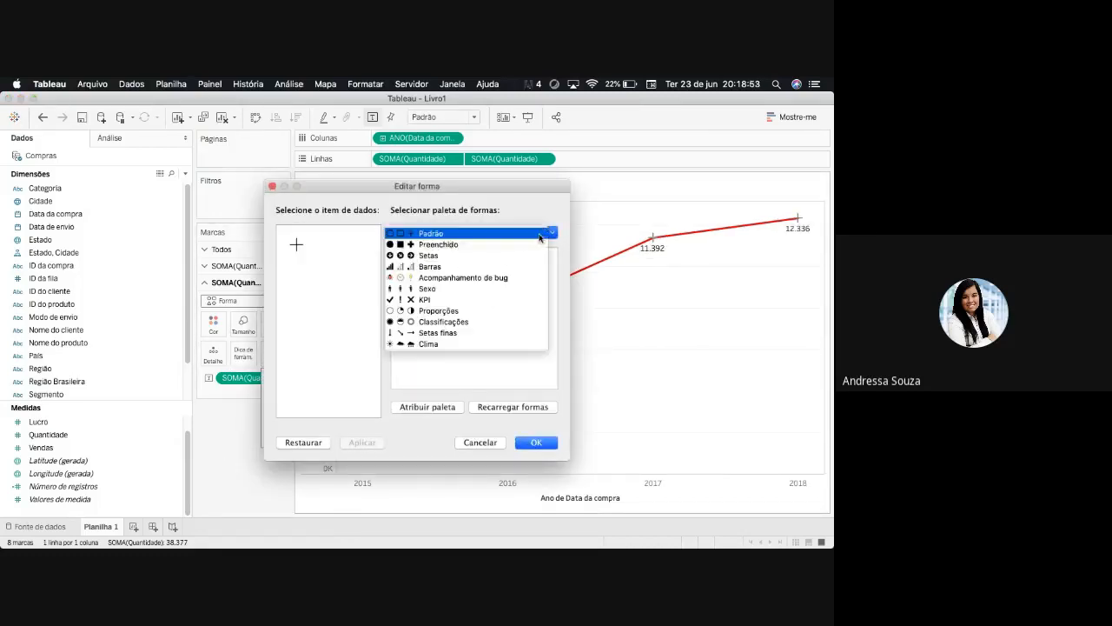
left_click(434, 255)
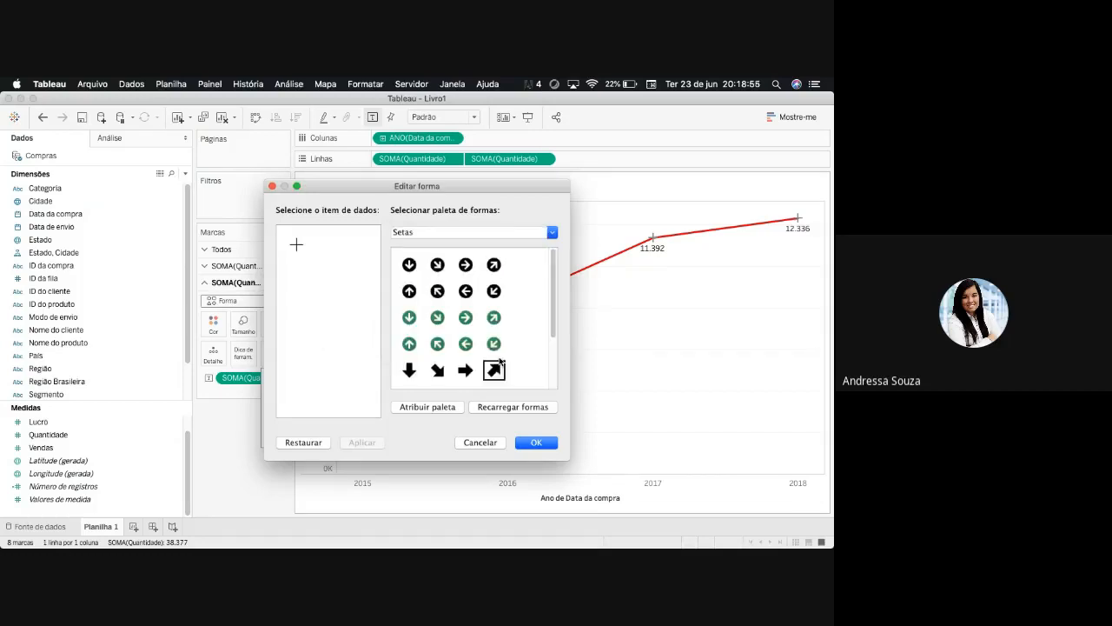
scroll(550, 314, "down", 3)
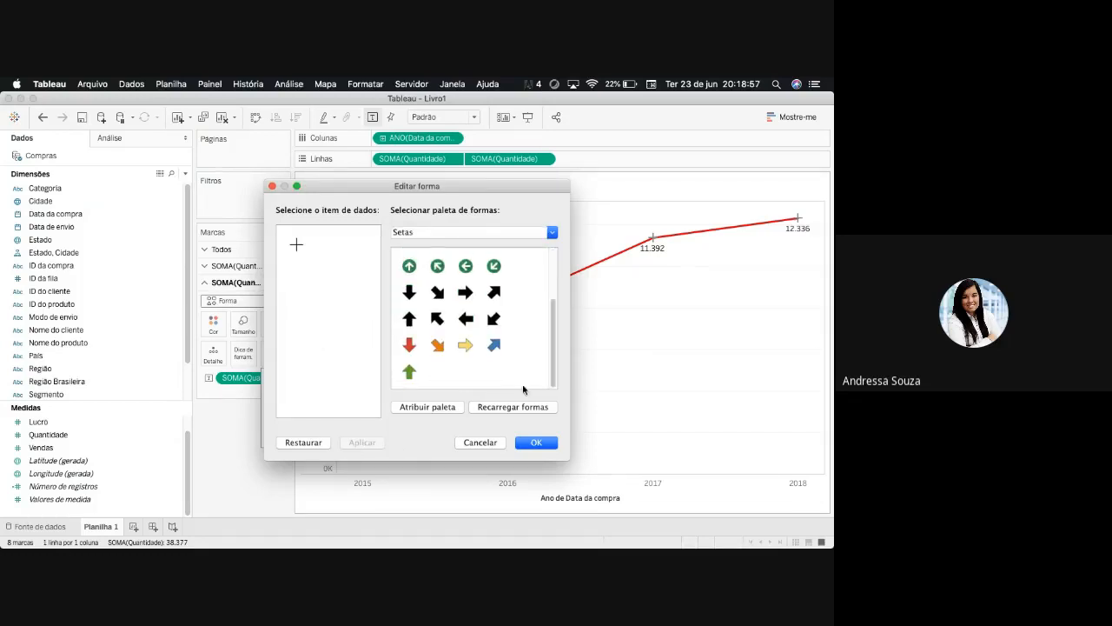
left_click(553, 233)
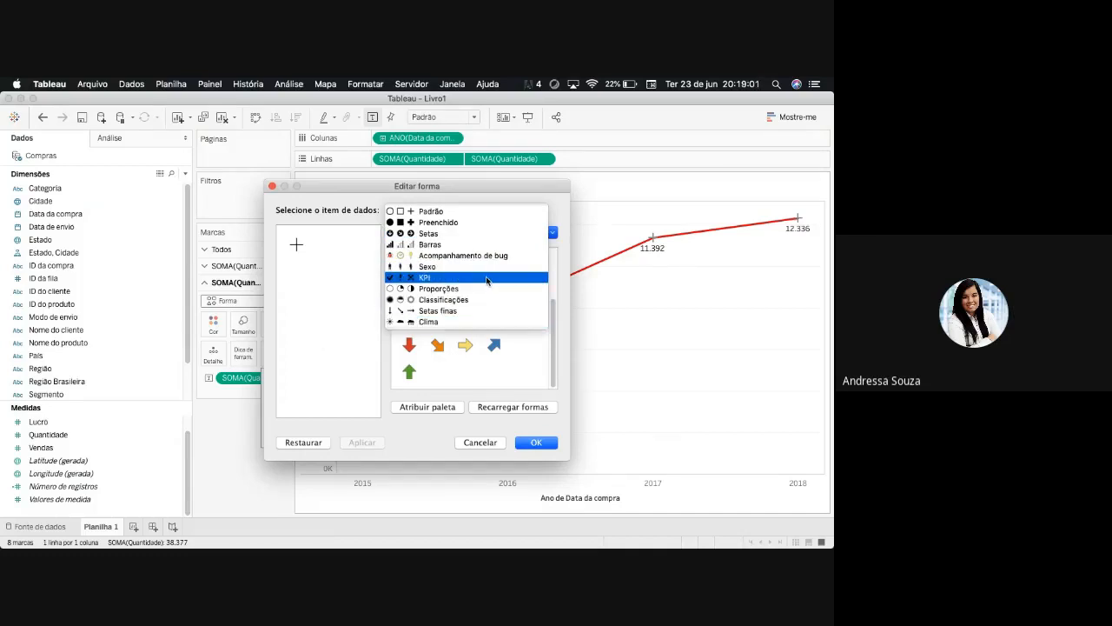
left_click(488, 278)
left_click(551, 233)
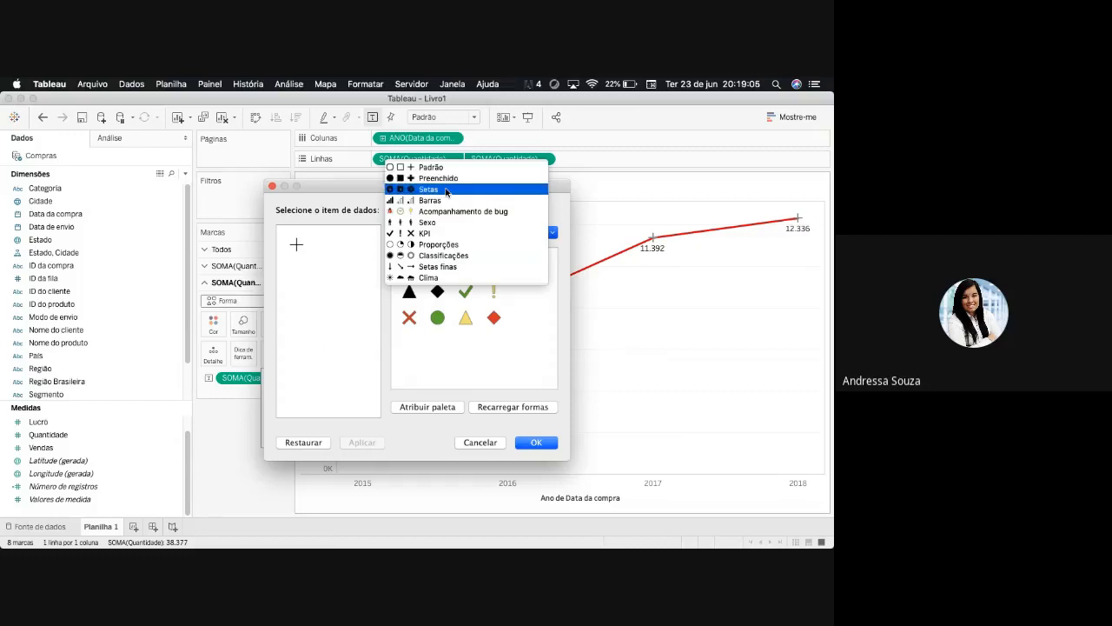
left_click(541, 190)
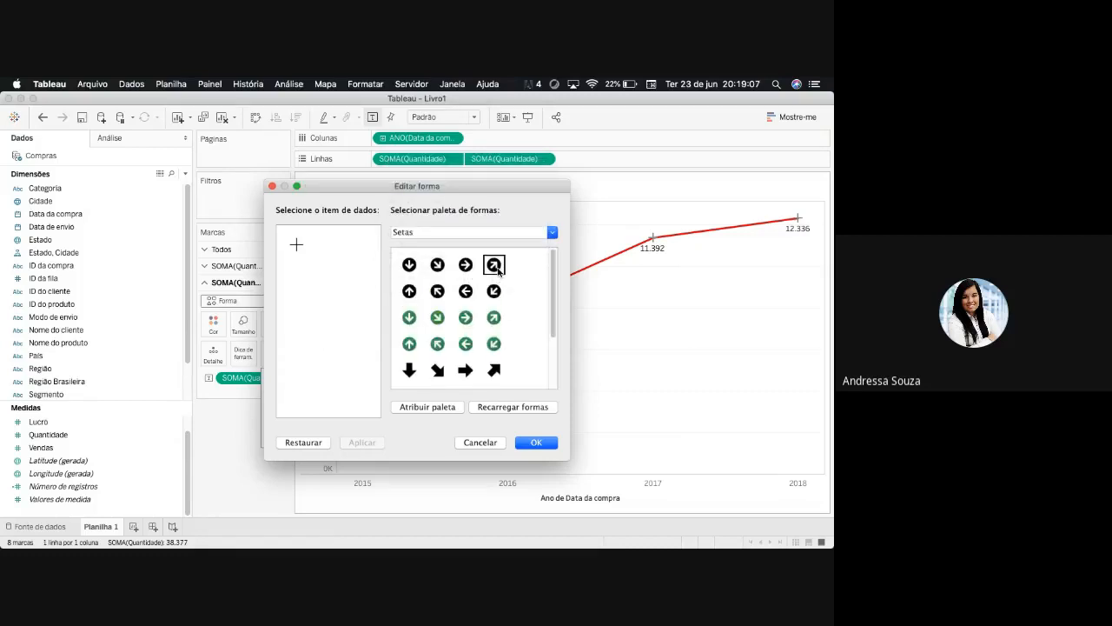
left_click(494, 318)
left_click(536, 443)
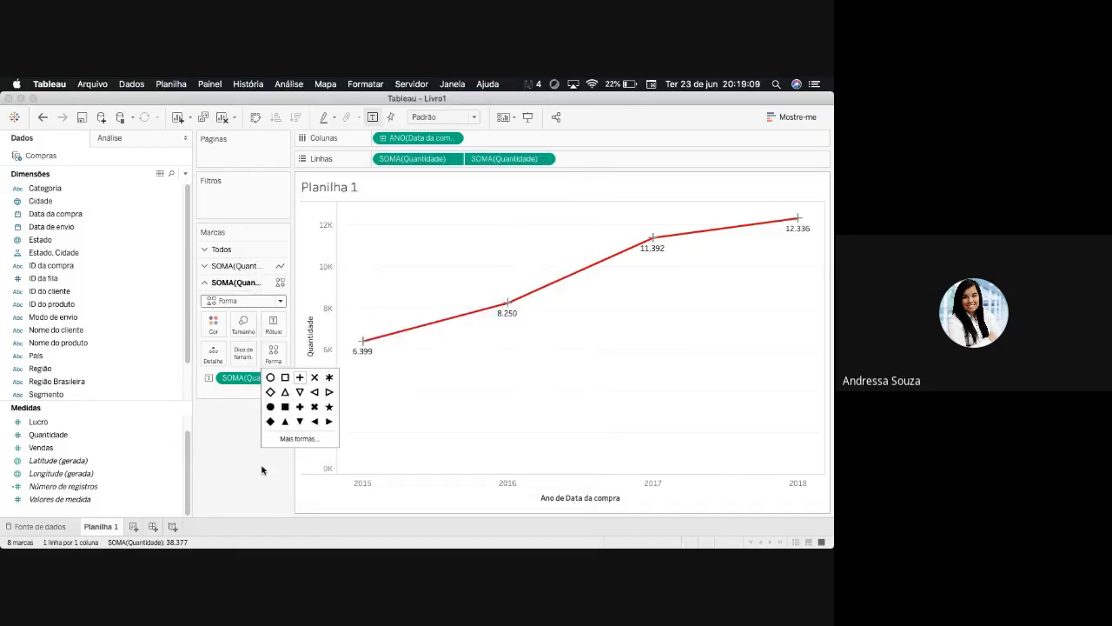
- Replace the shape of the second Quantidade axis's marks with the filled X from the Preenchido palette
left_click(237, 437)
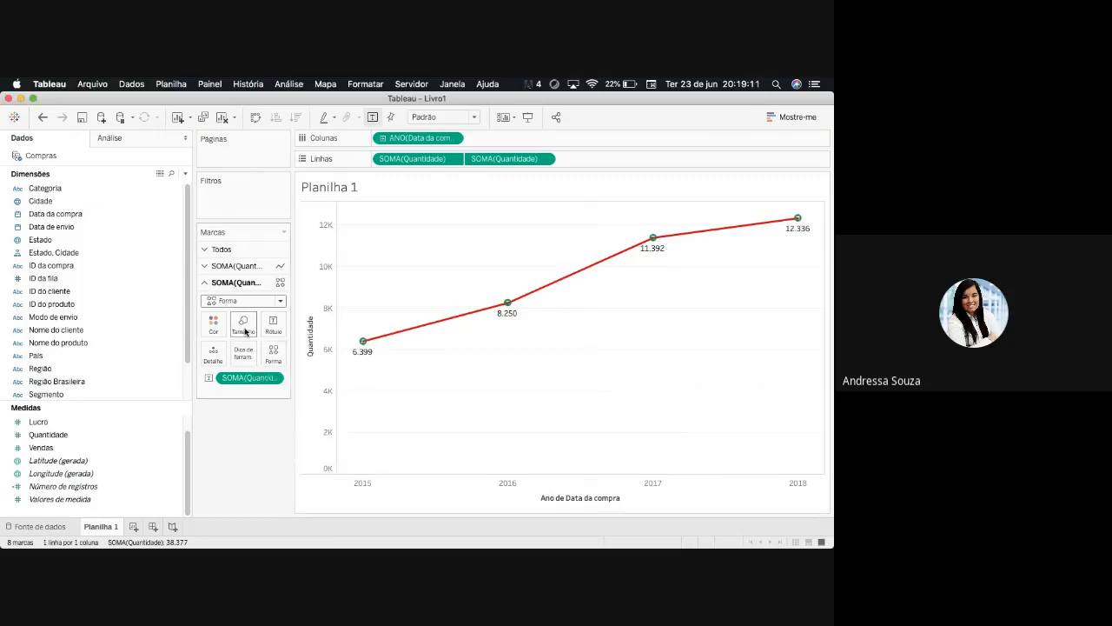
left_click(213, 323)
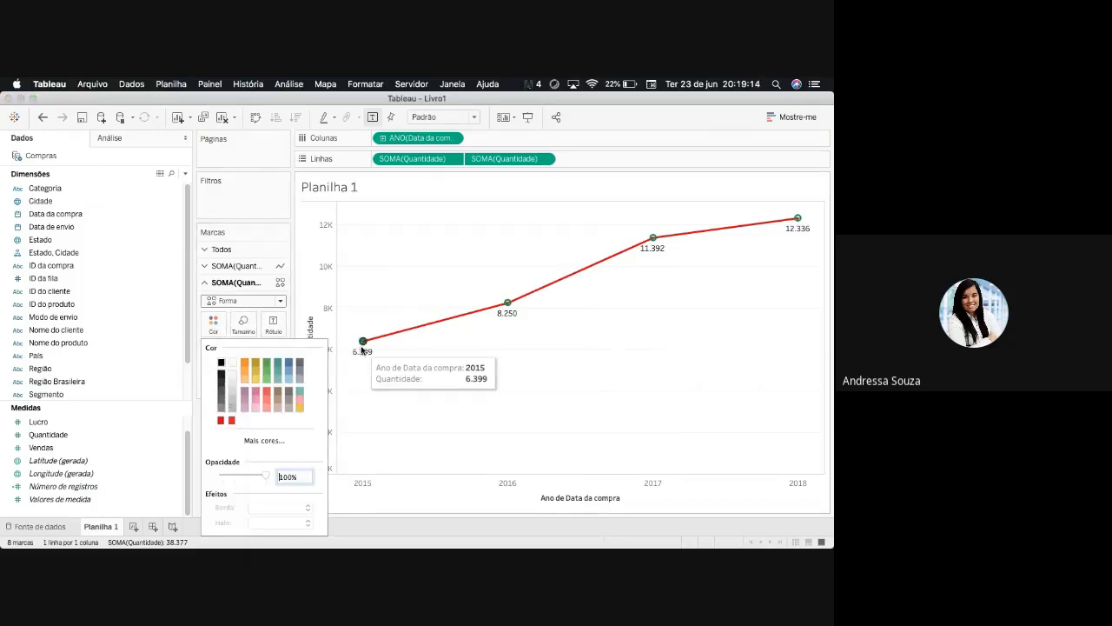
left_click(273, 352)
left_click(273, 352)
left_click(296, 439)
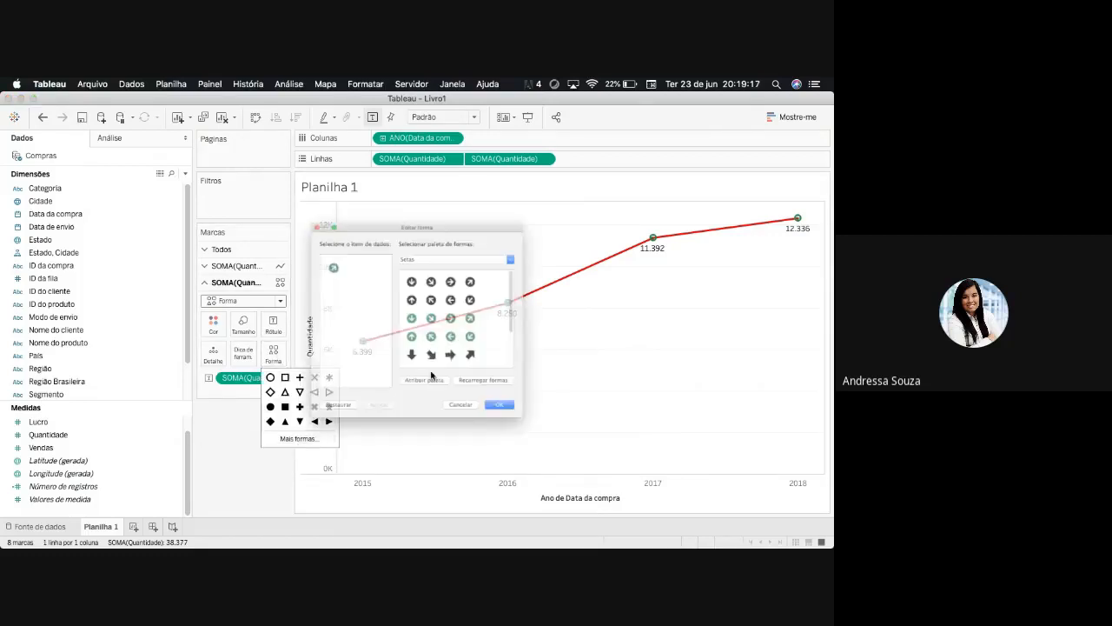
left_click(550, 236)
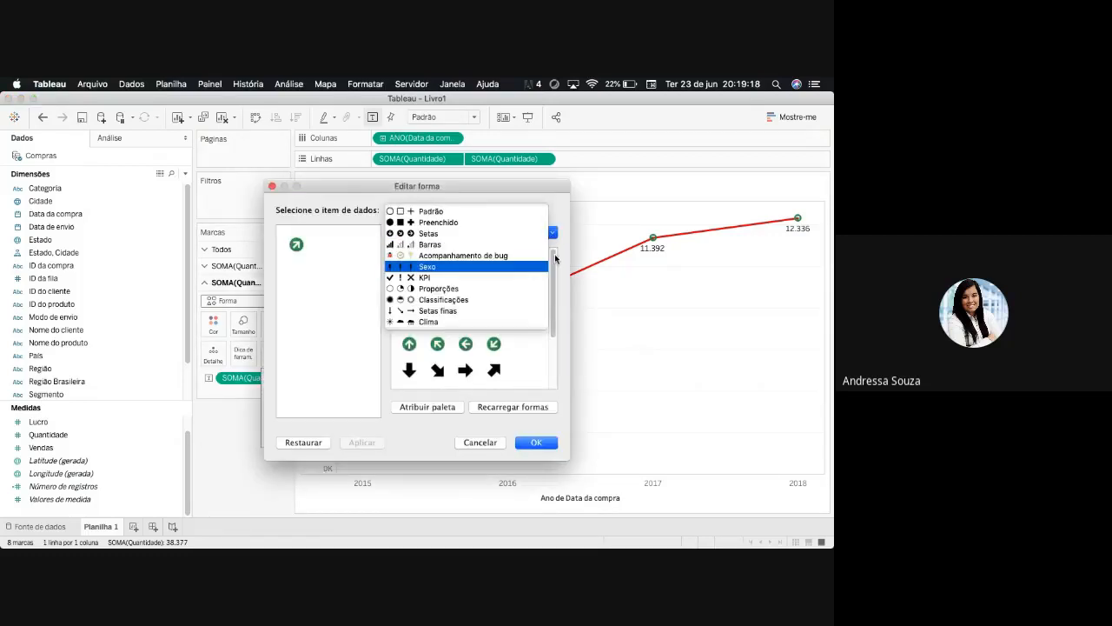
left_click(478, 222)
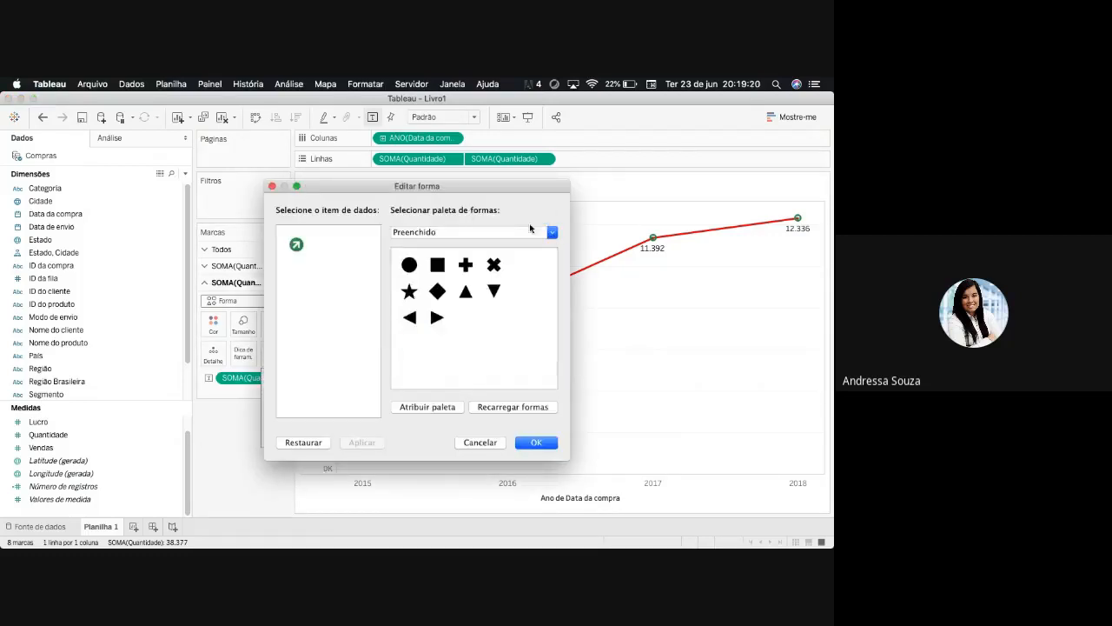
left_click(492, 265)
left_click(539, 443)
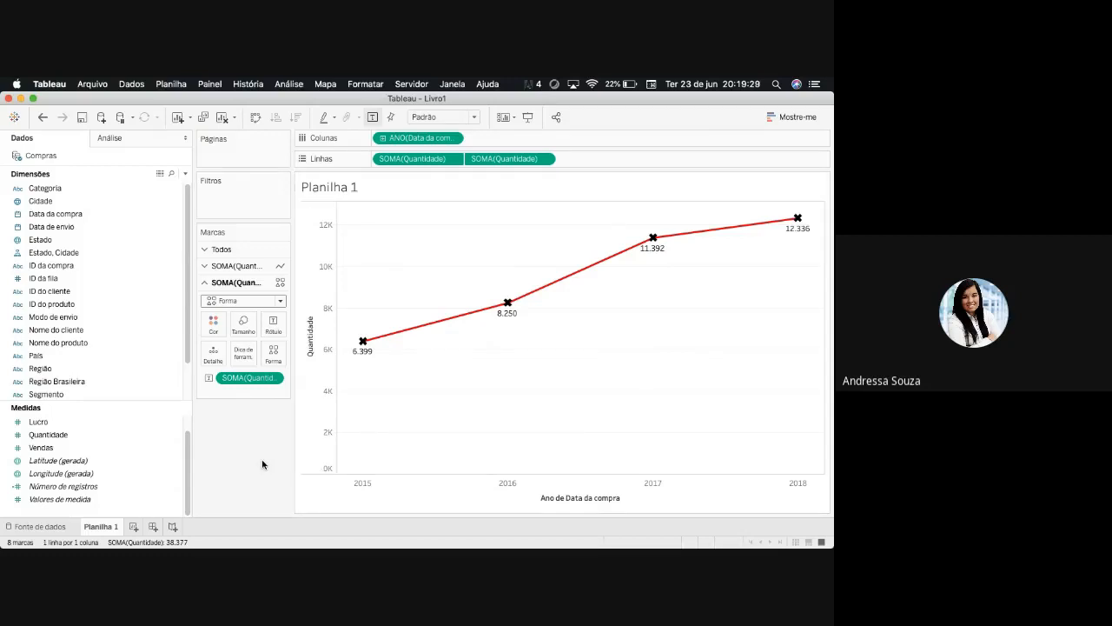
right_click(351, 182)
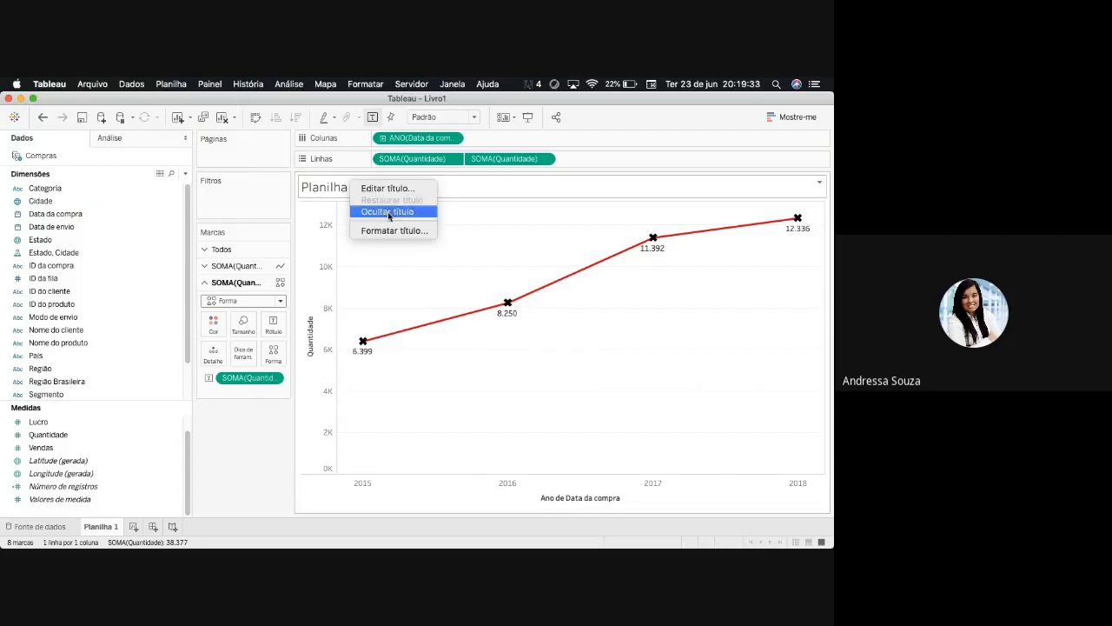
left_click(240, 456)
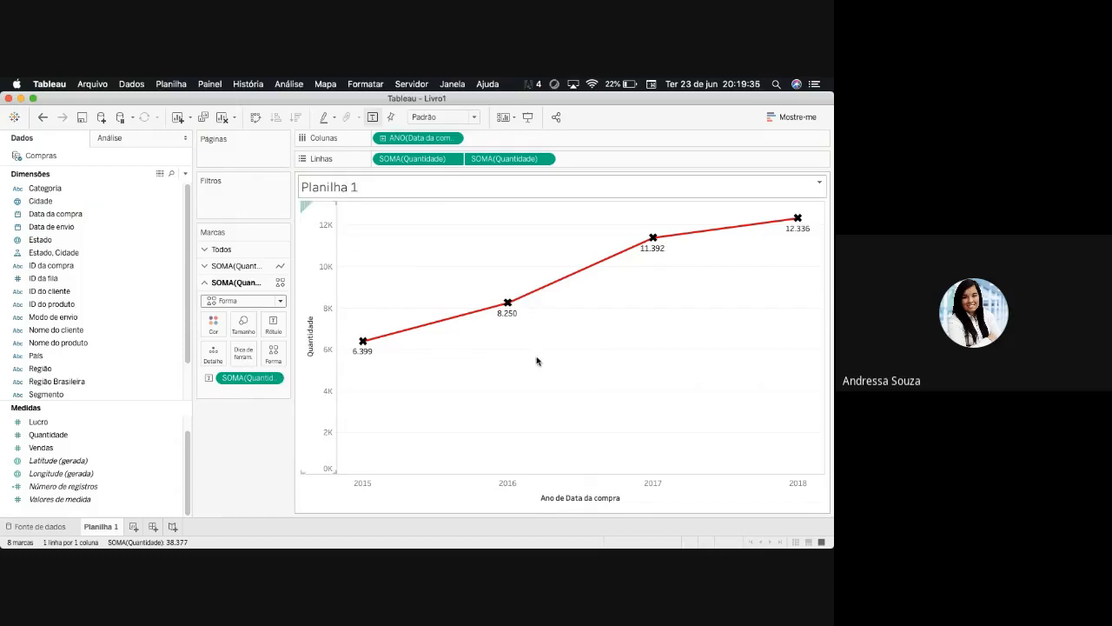
- Convert the Quantidade by year line chart to a continuous area chart
left_click(806, 116)
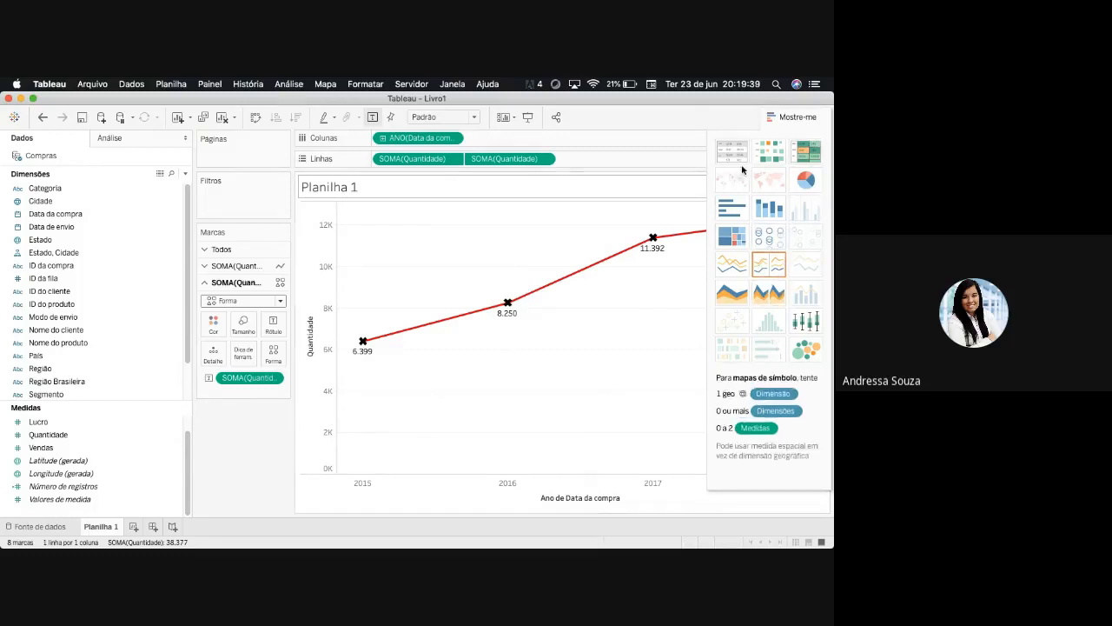
left_click(732, 292)
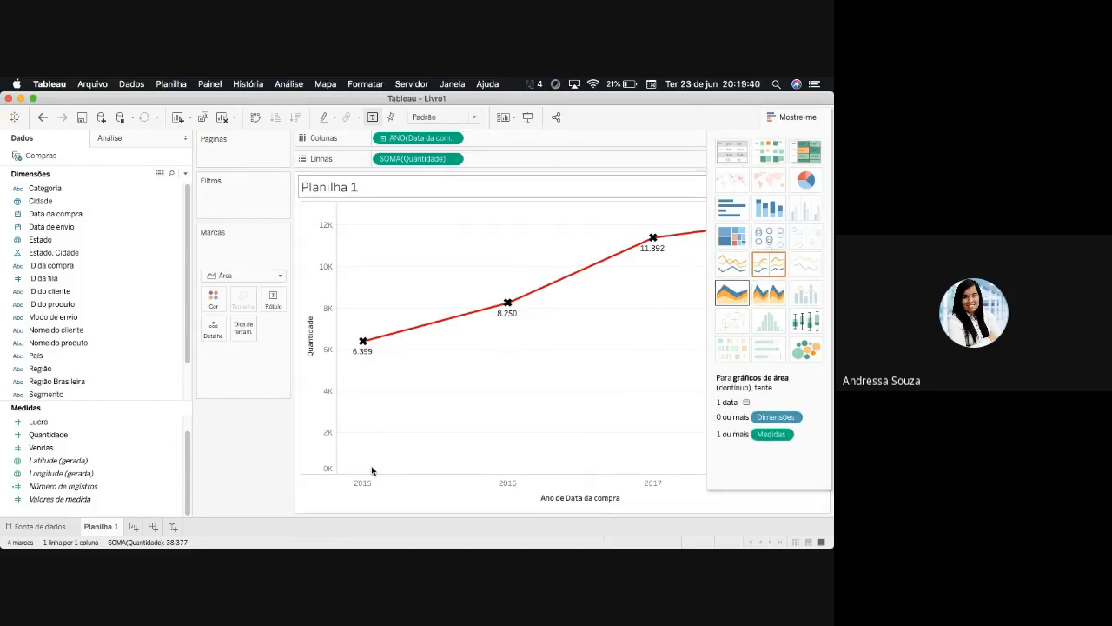
left_click(785, 118)
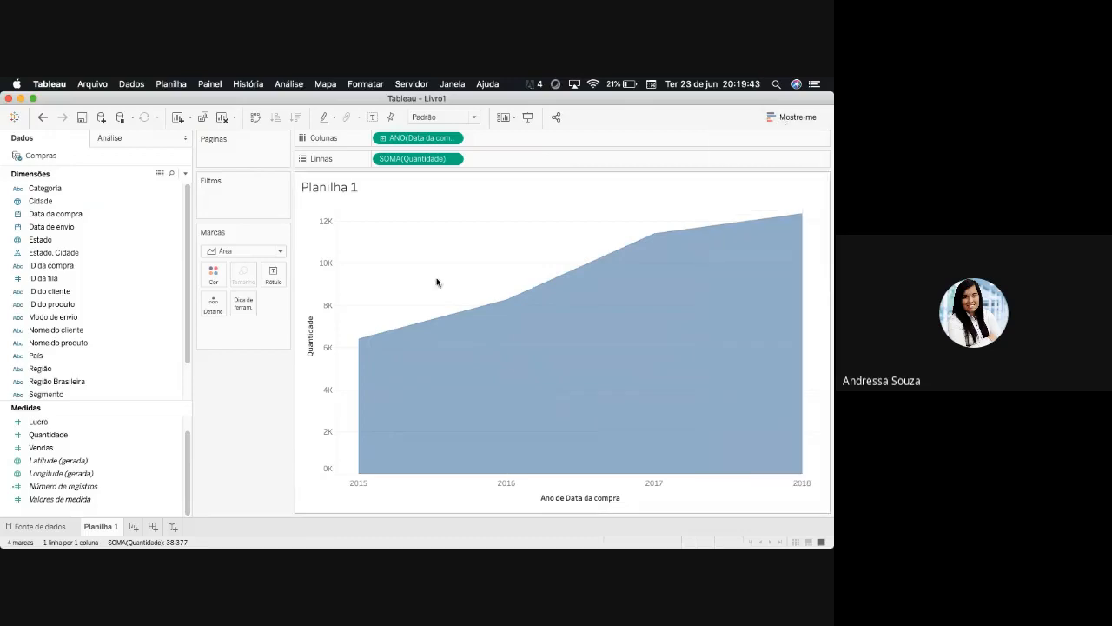
- Try the discrete area chart for Quantidade by year and go back to the continuous area chart
mouse_move(490, 390)
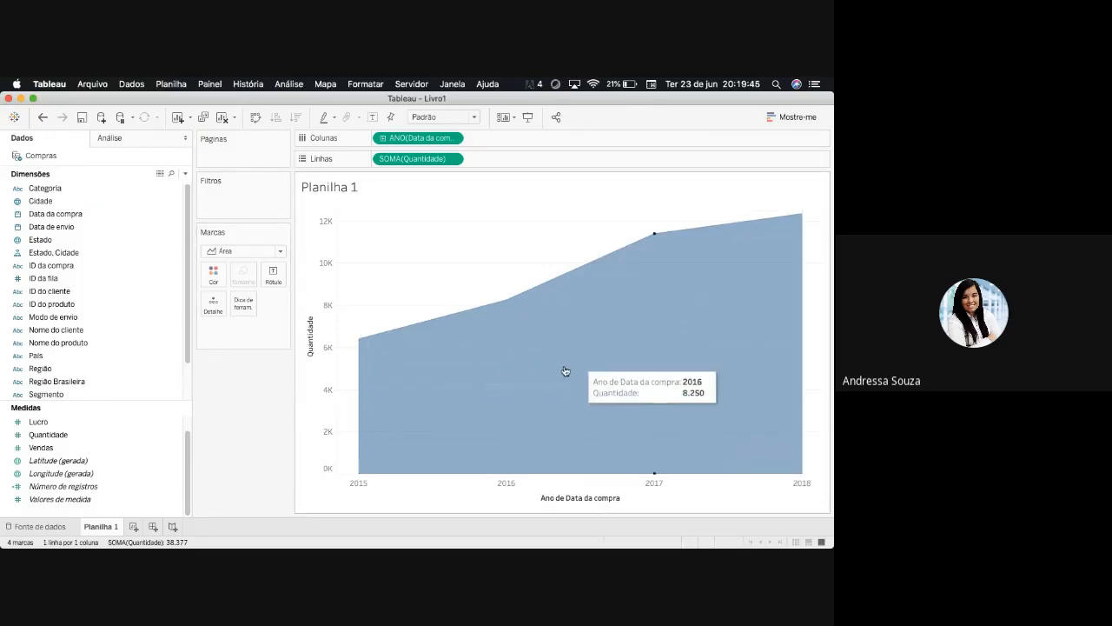
left_click(791, 117)
left_click(763, 295)
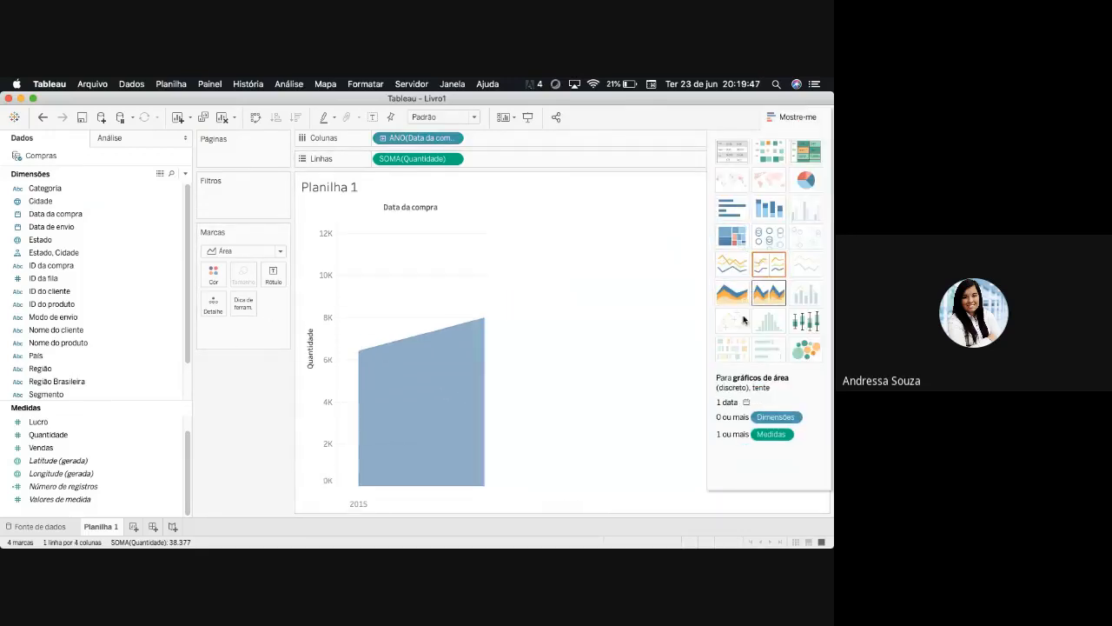
left_click(733, 294)
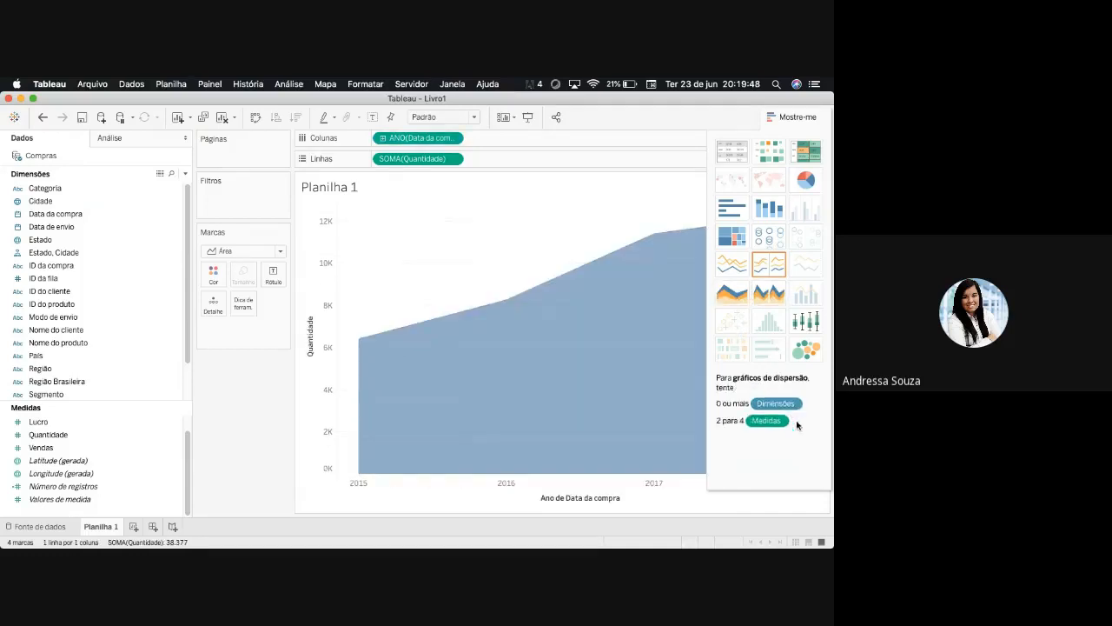
left_click(803, 117)
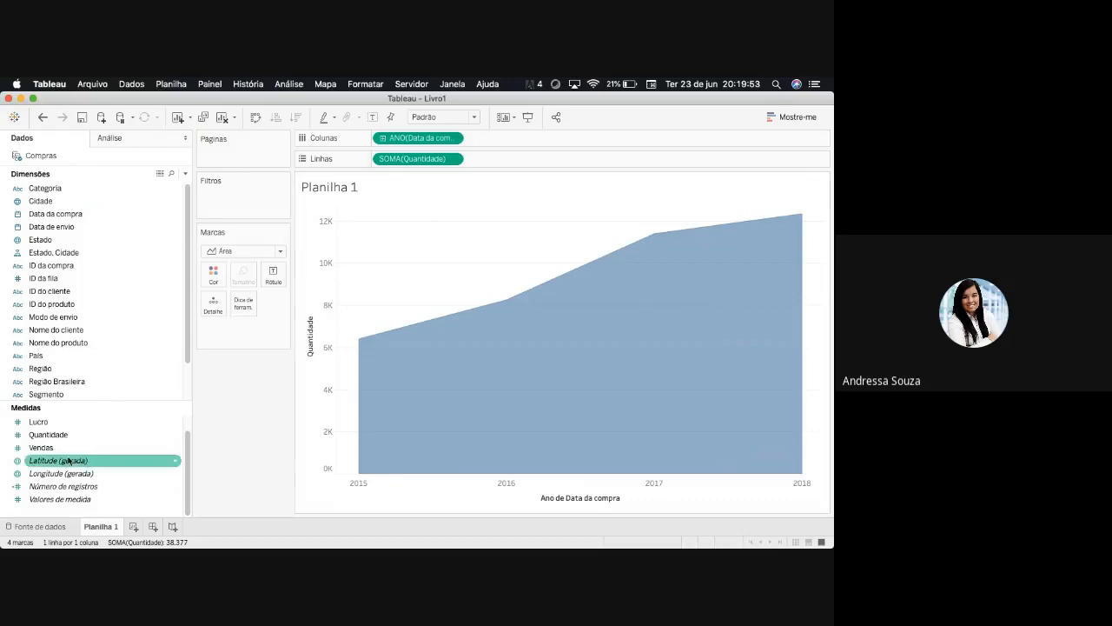
- Add Quantidade as a second axis of the area chart and set the first Quantidade's marks to Círculo after trying Linha
left_click_drag(46, 442, 796, 383)
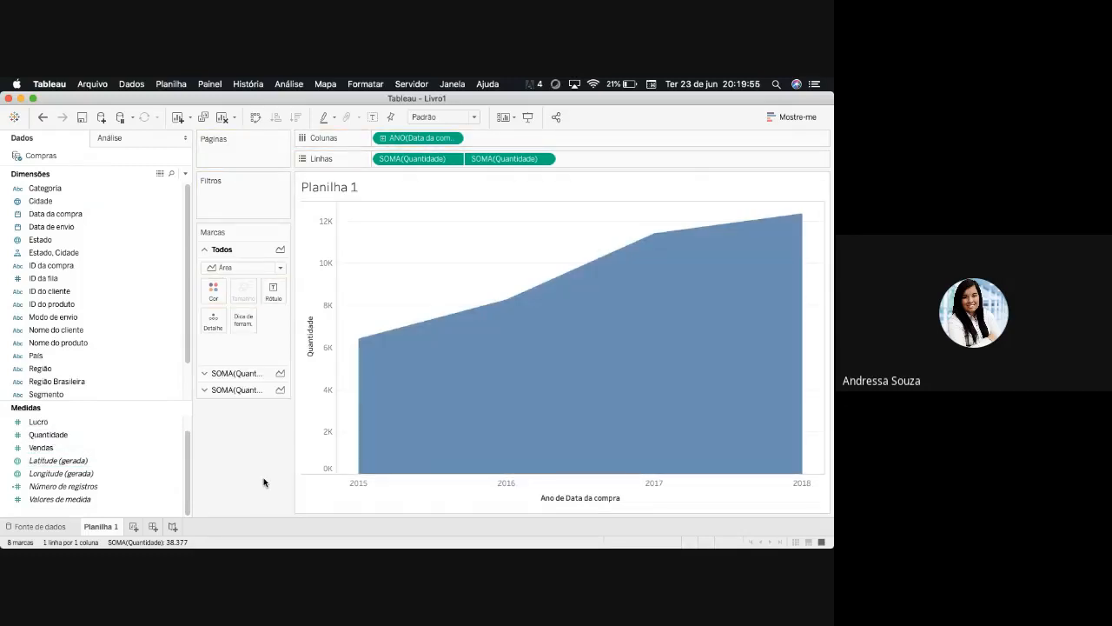
mouse_move(748, 223)
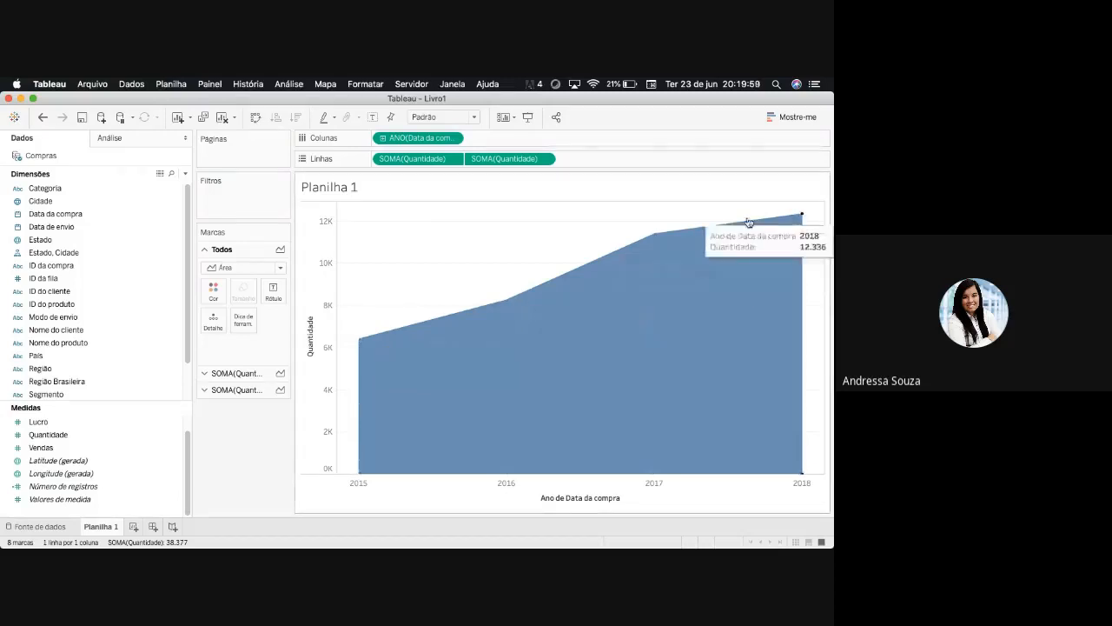
left_click(204, 373)
left_click(280, 284)
left_click(224, 325)
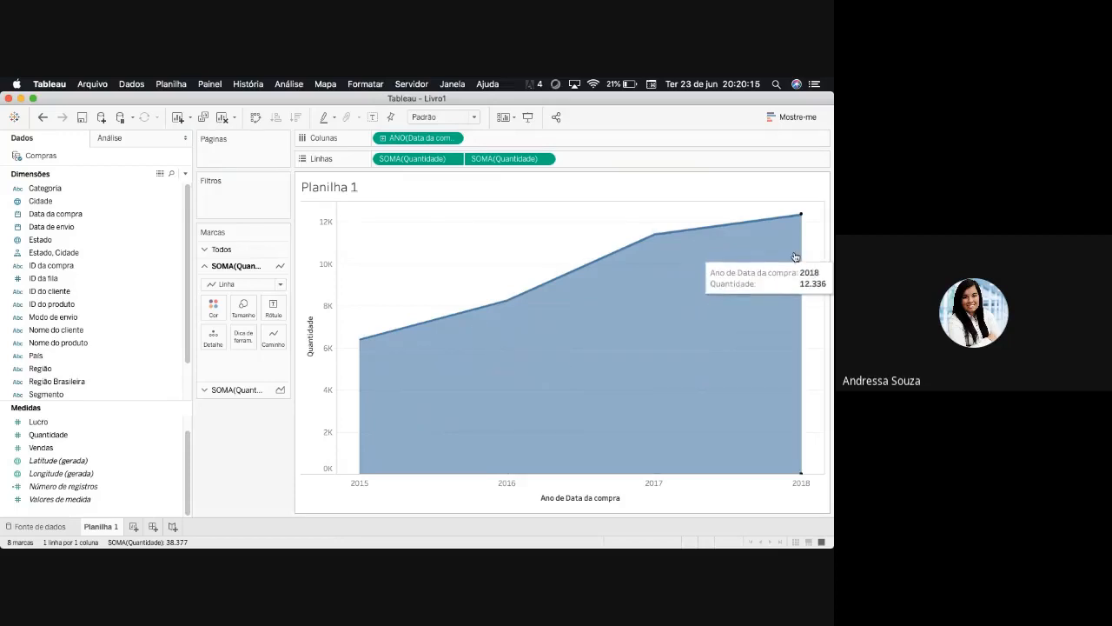
left_click(281, 285)
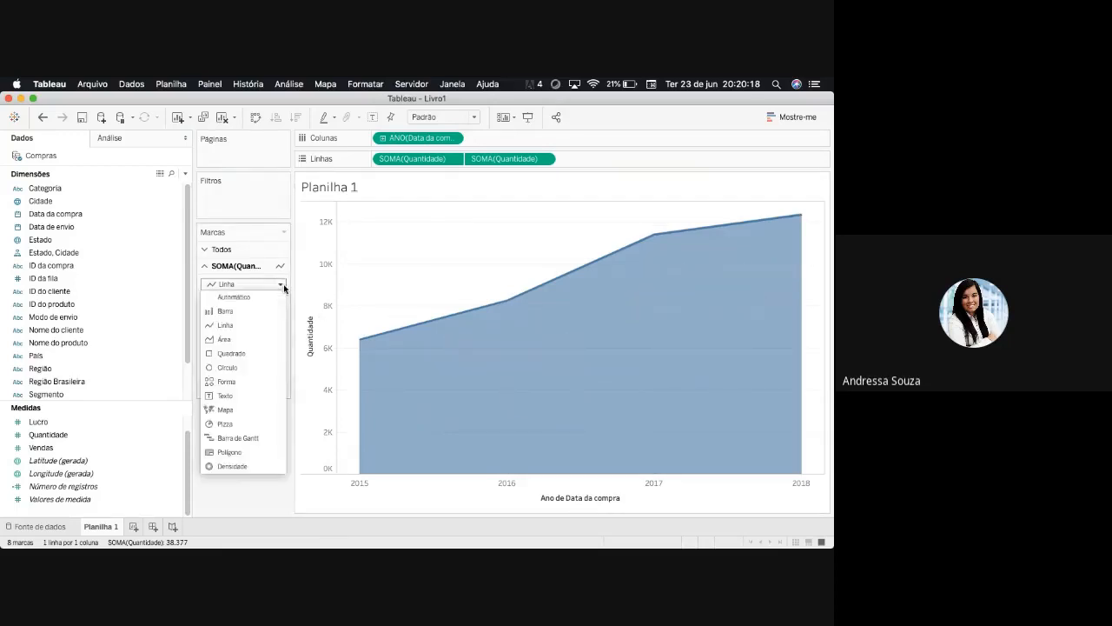
left_click(244, 370)
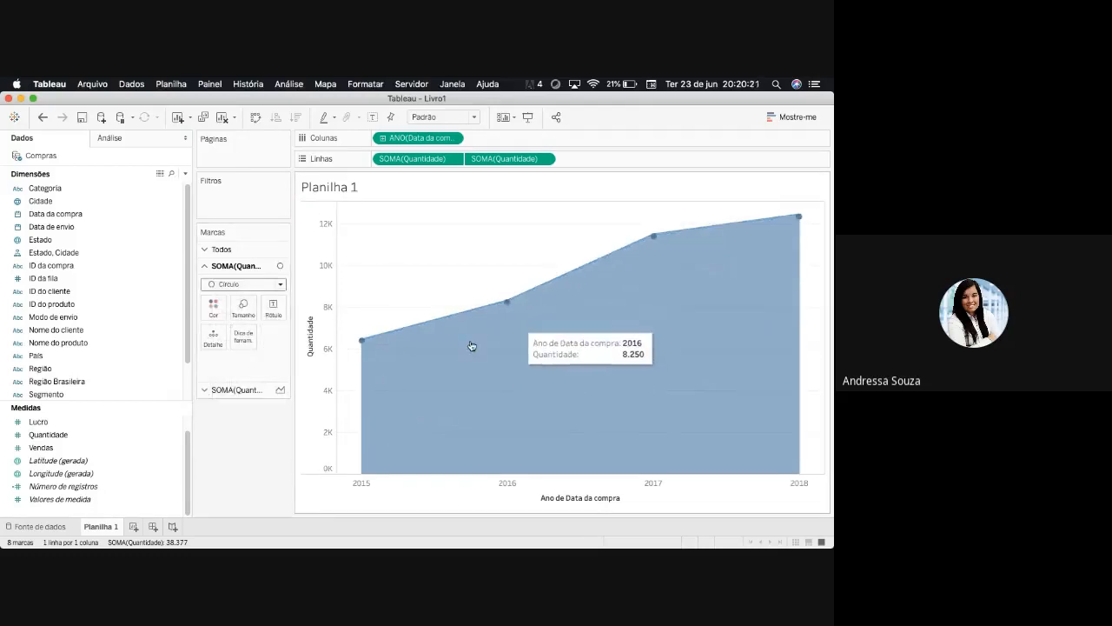
- Examine the options of both Quantidade fields in Linhas and of the chart's edge for the second axis's synchronization setting
mouse_move(660, 264)
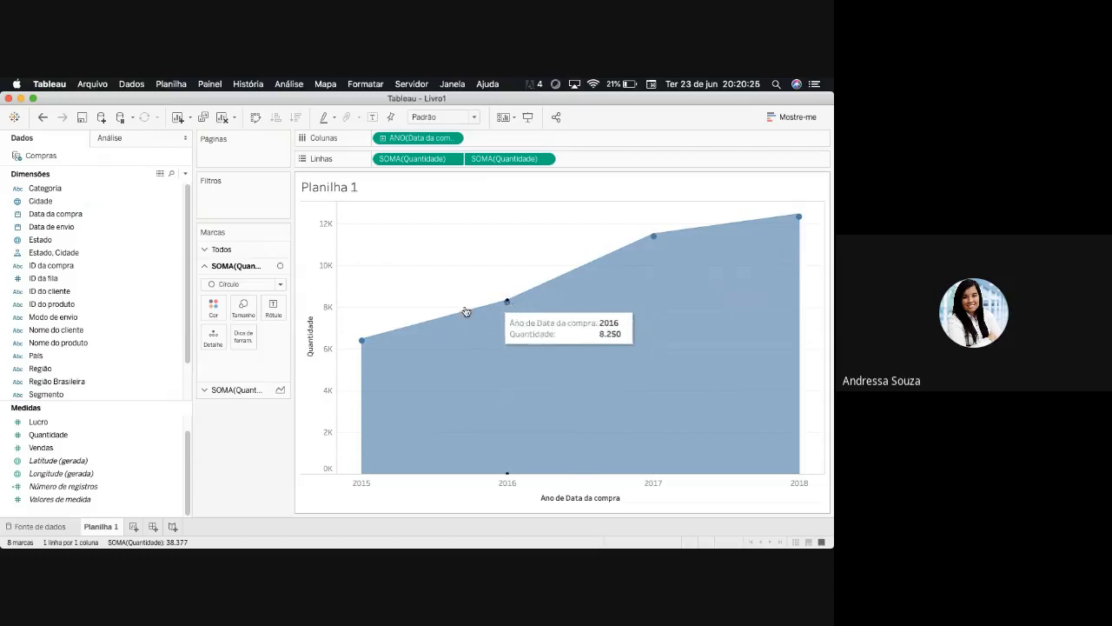
mouse_move(362, 345)
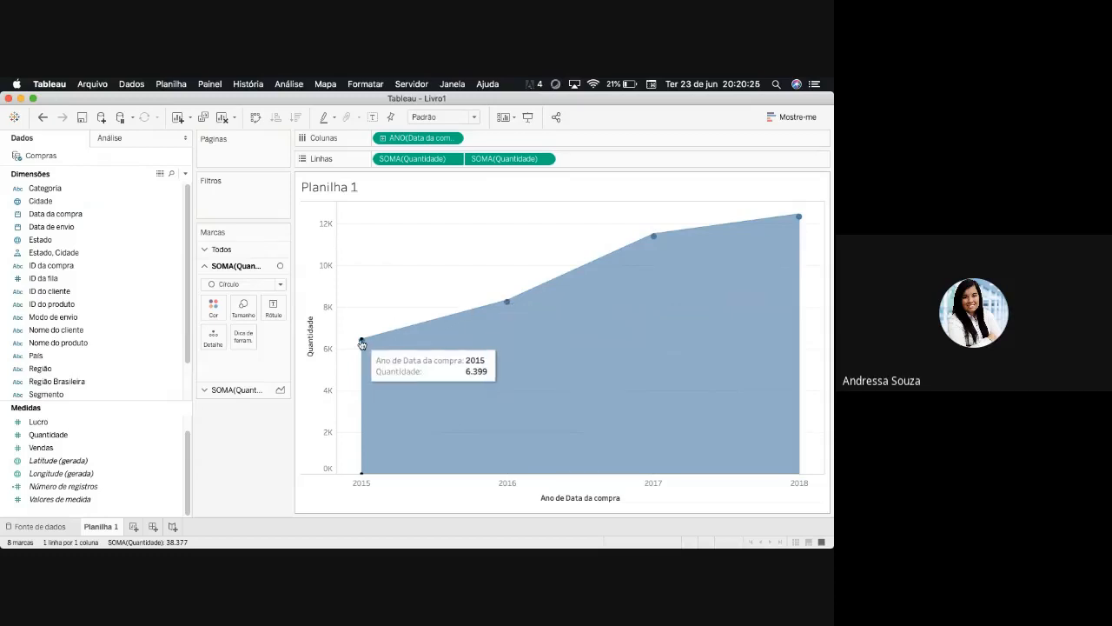
right_click(820, 274)
left_click(544, 159)
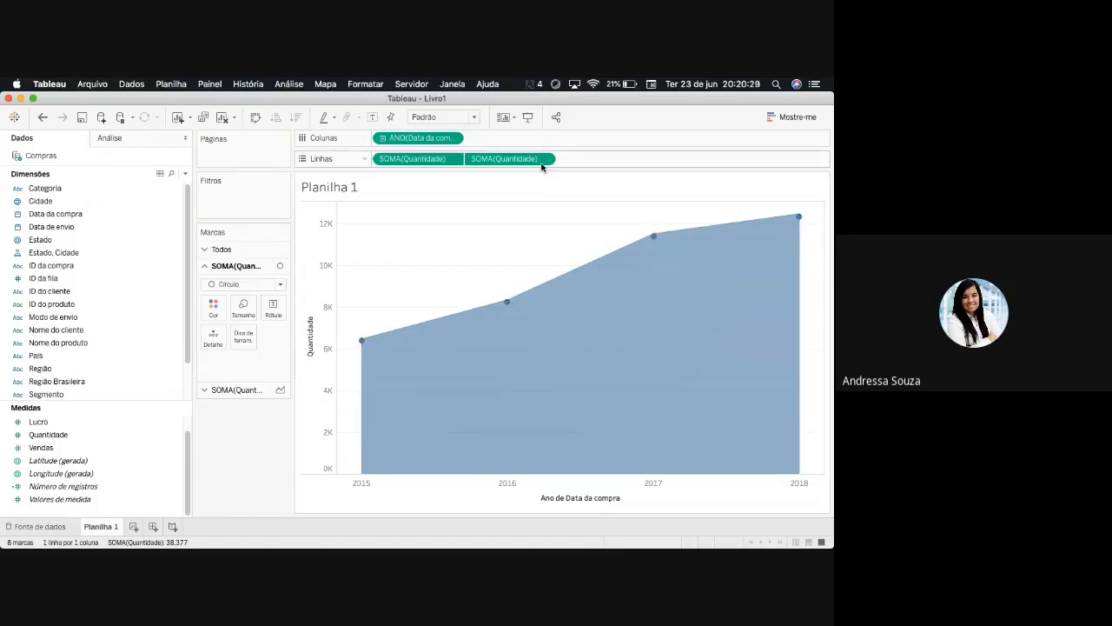
left_click(544, 159)
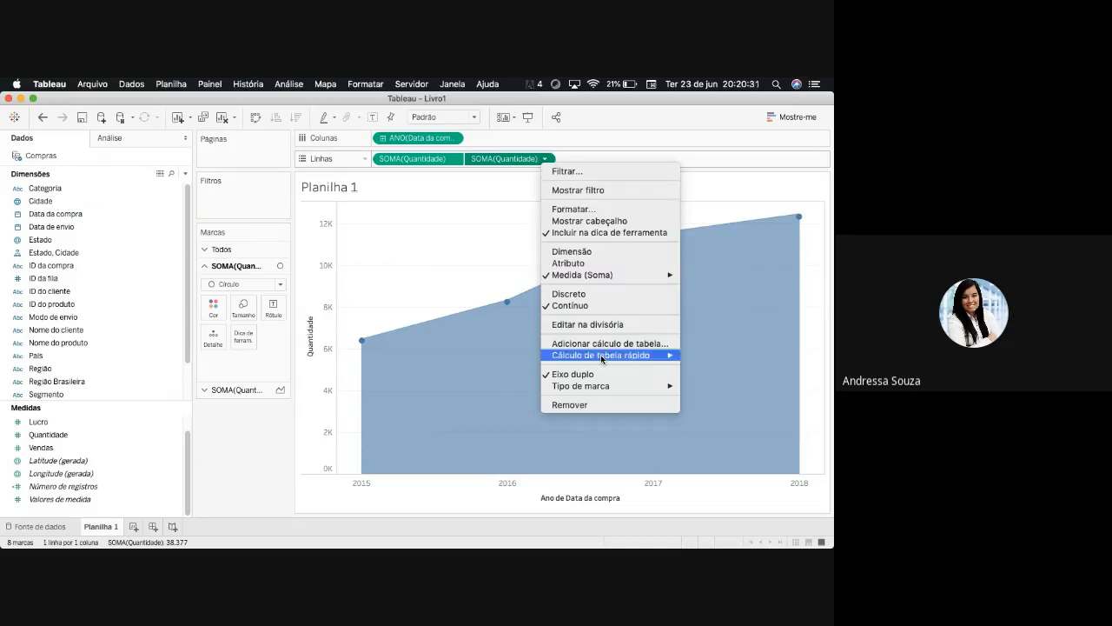
mouse_move(598, 384)
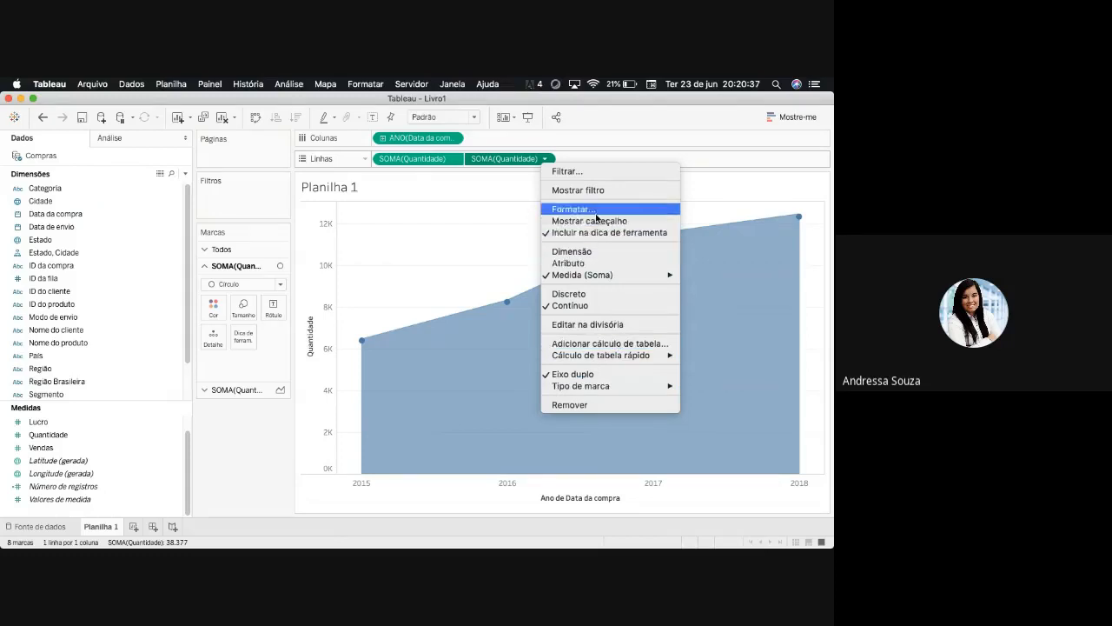
left_click(546, 159)
left_click(546, 159)
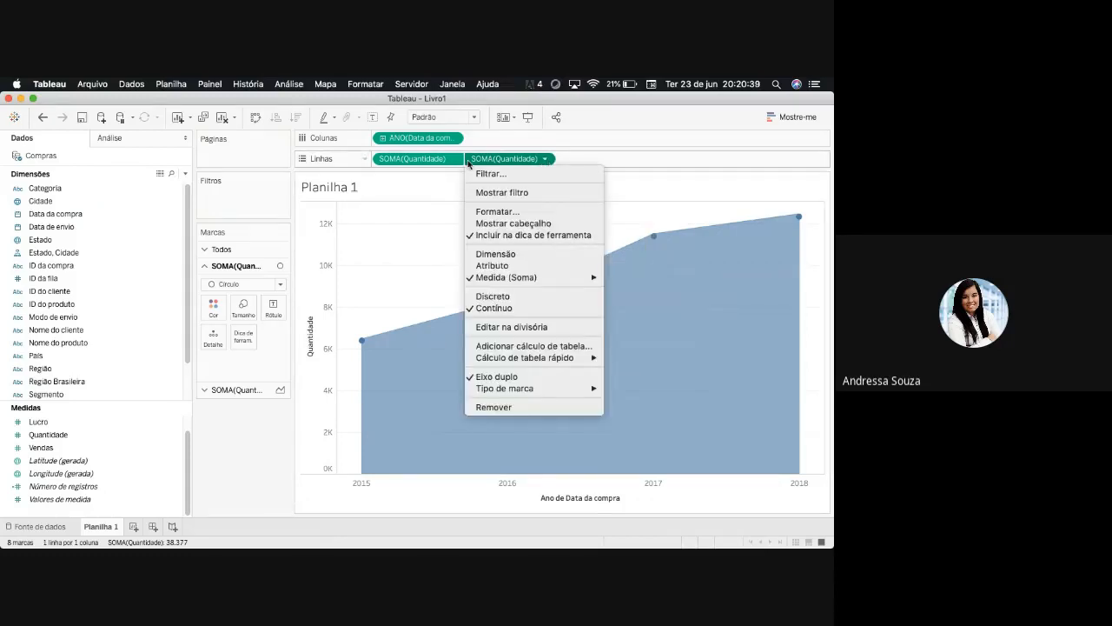
left_click(442, 162)
right_click(423, 159)
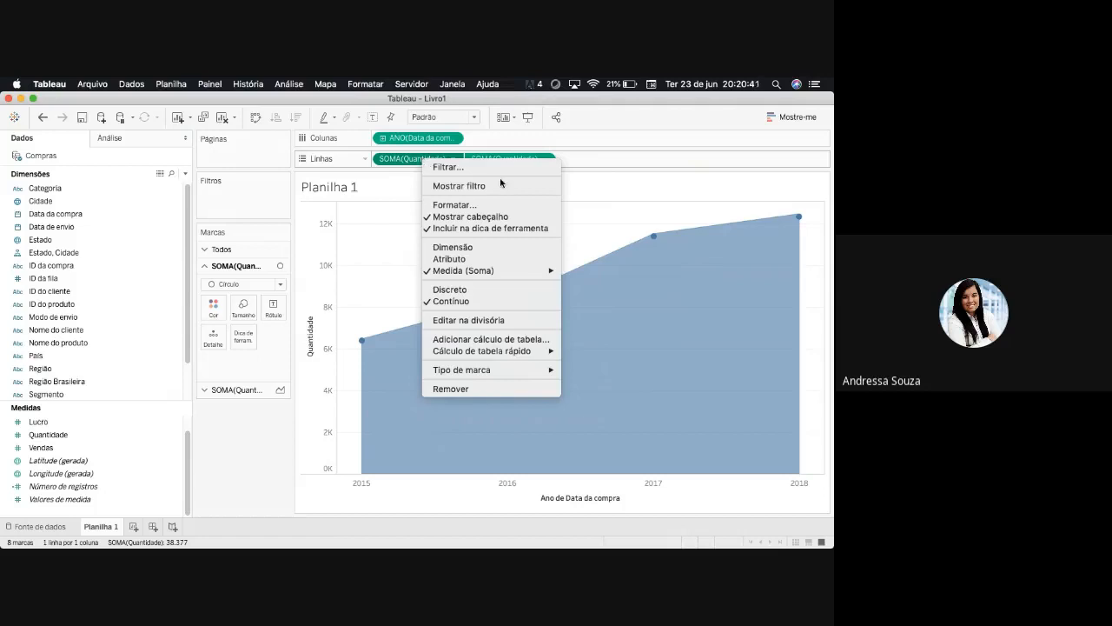
right_click(815, 351)
left_click(822, 380)
right_click(822, 380)
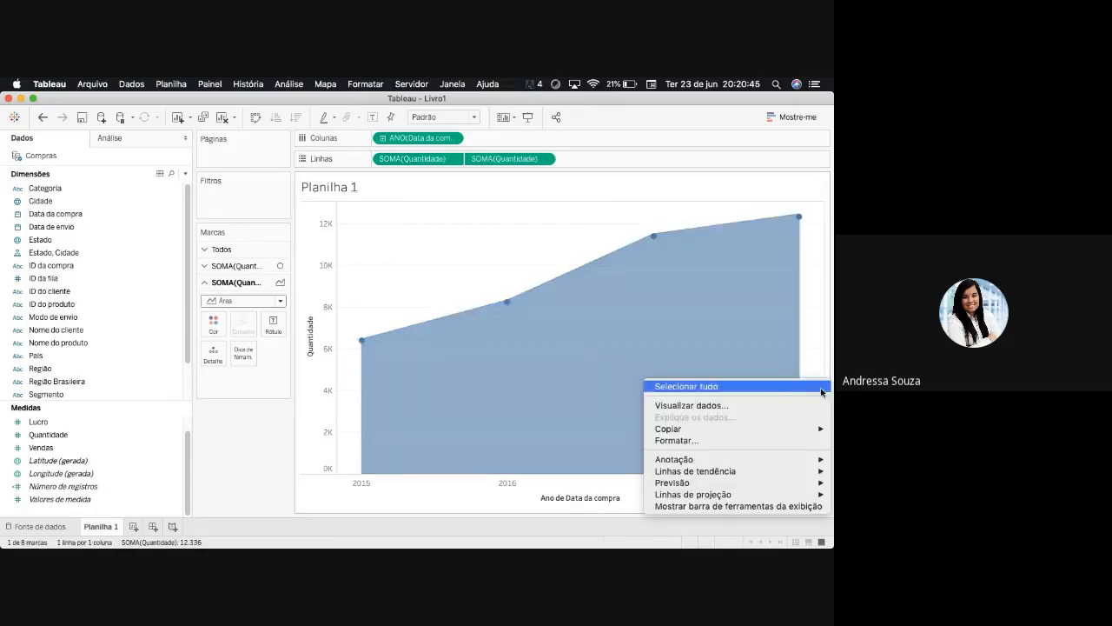
left_click(822, 325)
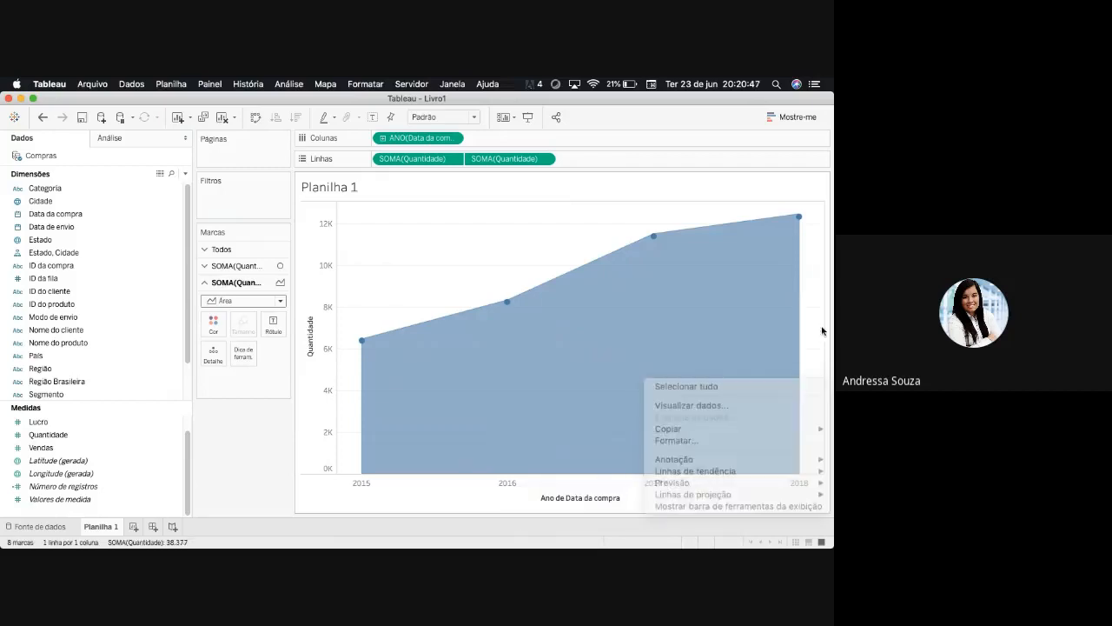
right_click(827, 292)
left_click(823, 273)
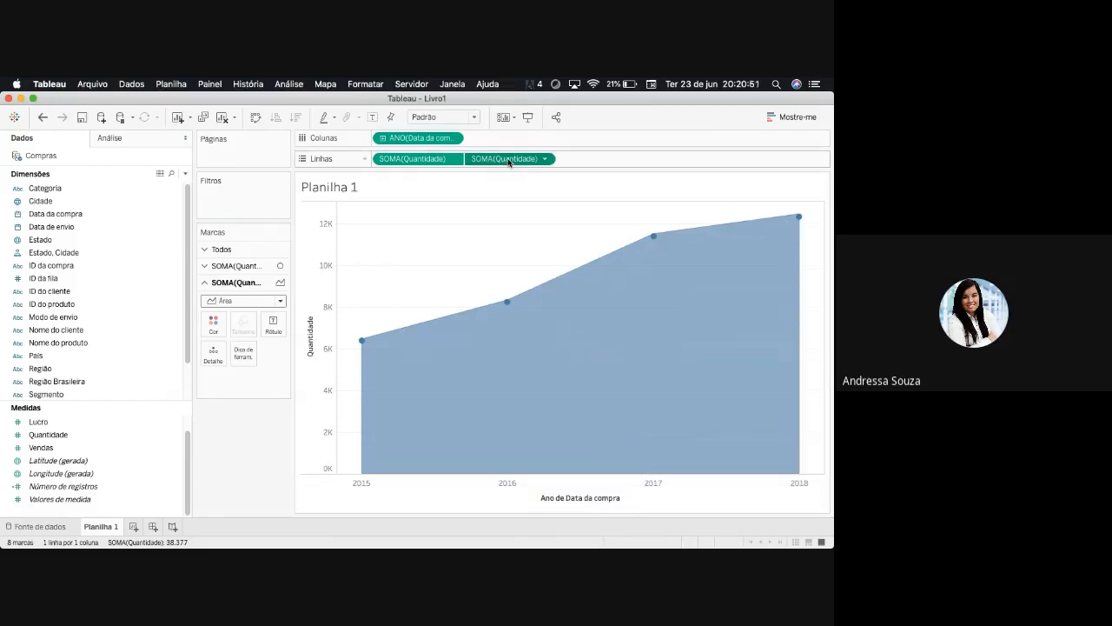
- Remove the second Quantidade from Linhas, add it again as a dual axis, and synchronize the two axes
left_click_drag(503, 161, 224, 464)
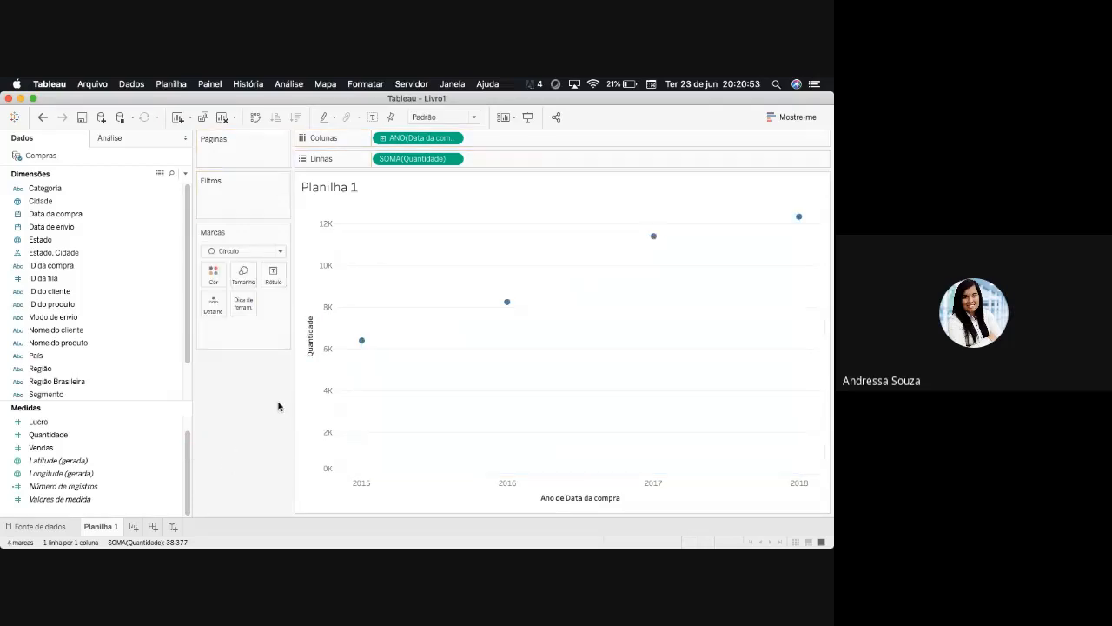
left_click_drag(59, 440, 822, 339)
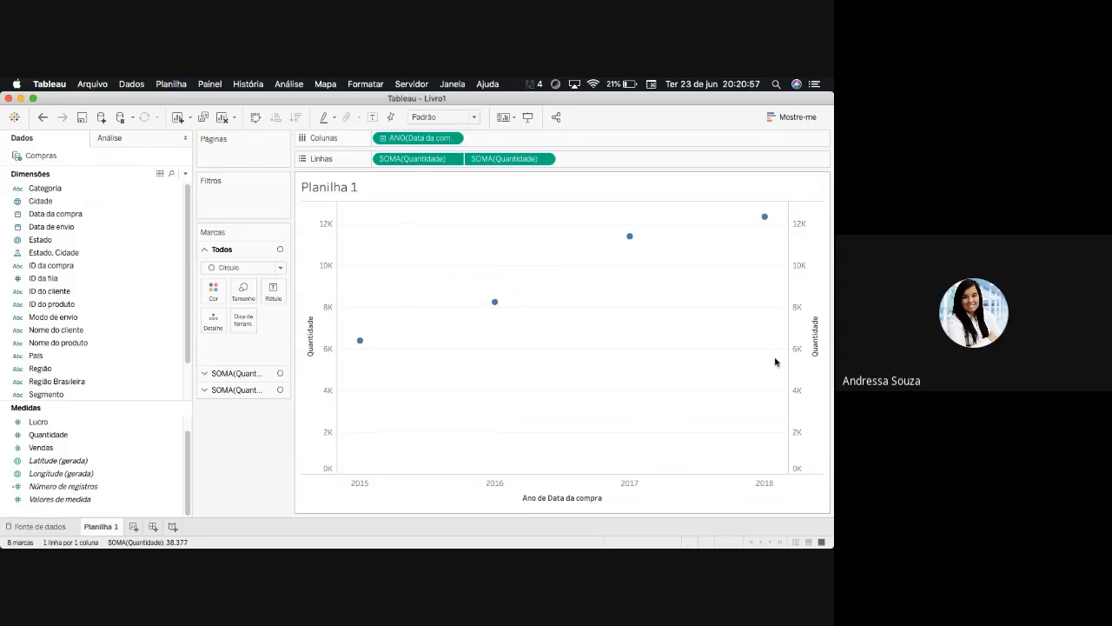
right_click(809, 311)
left_click(746, 374)
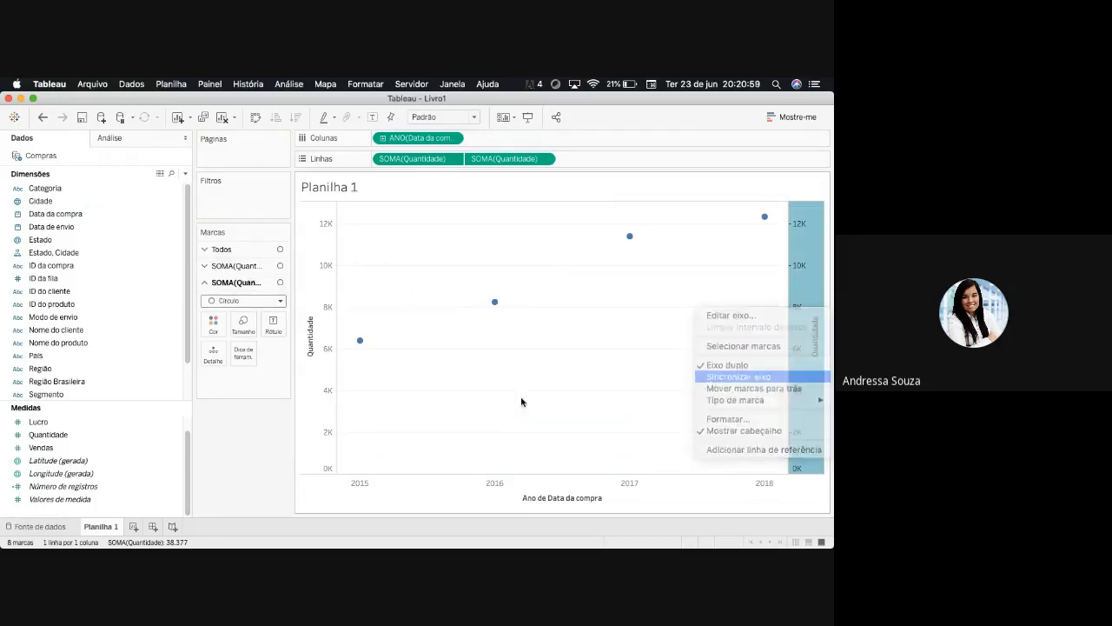
- Set the first Quantidade's marks to Área, leaving the second Quantidade as circles, and open the second one's mark settings
left_click(227, 462)
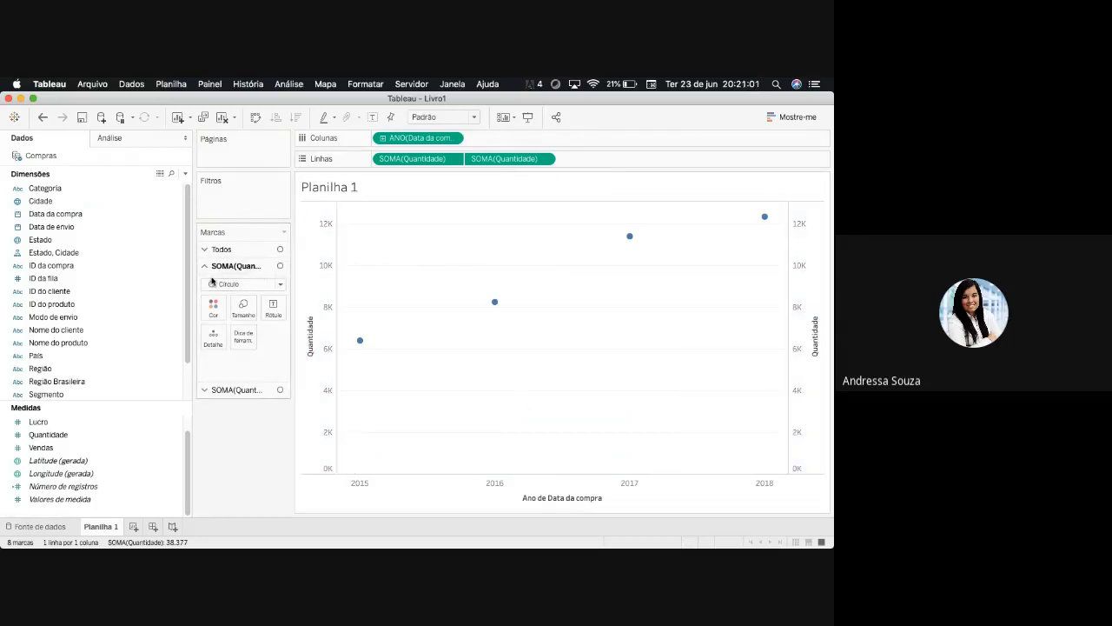
left_click(247, 284)
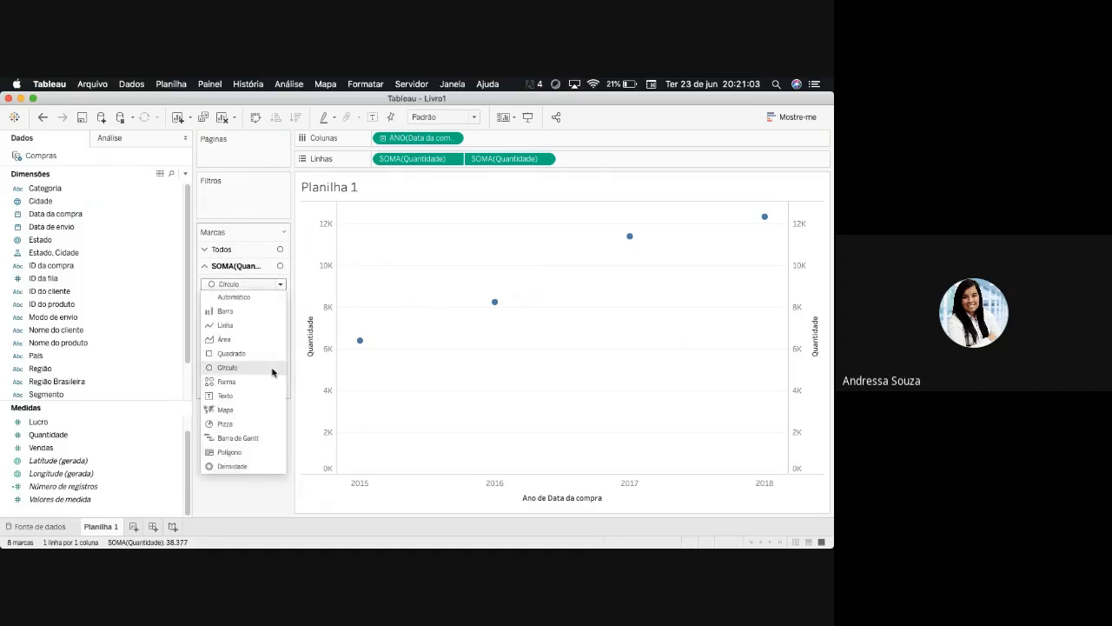
left_click(261, 343)
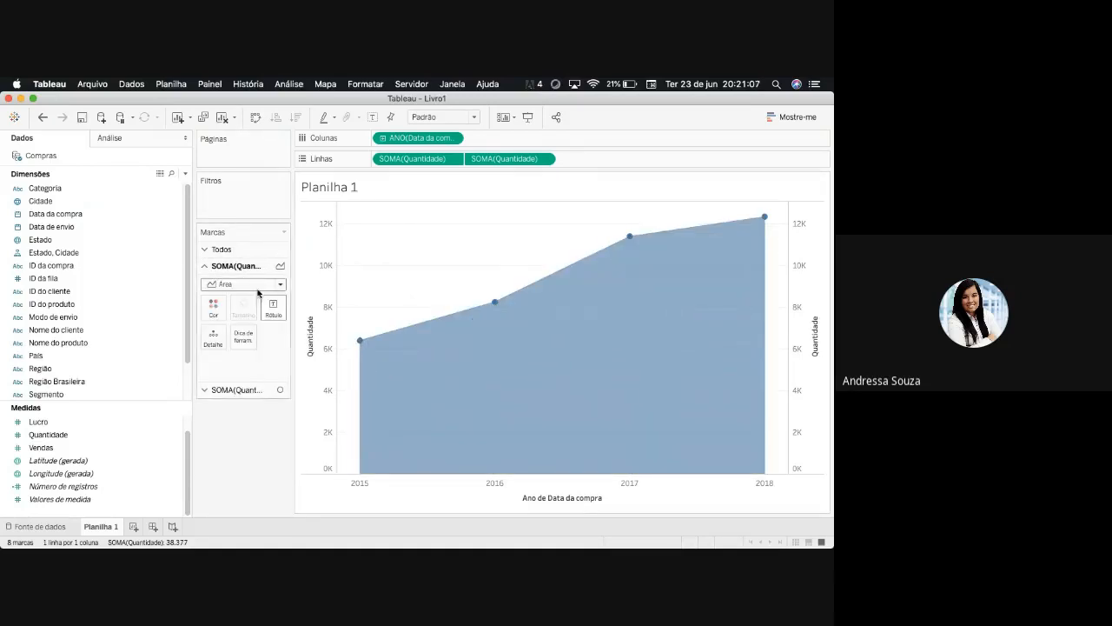
left_click(789, 122)
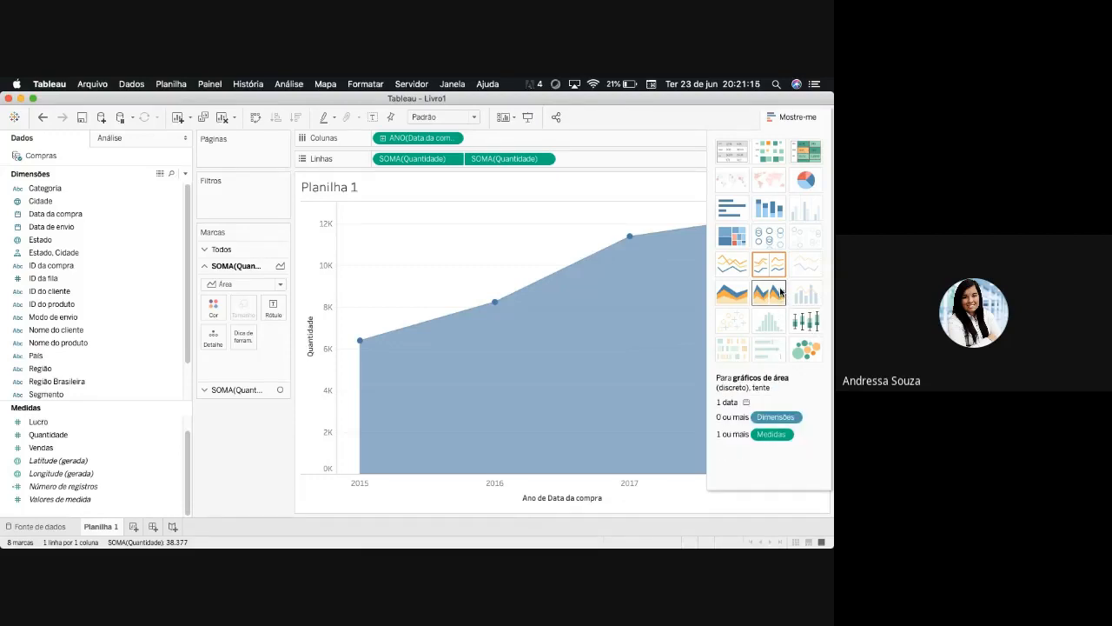
left_click(790, 117)
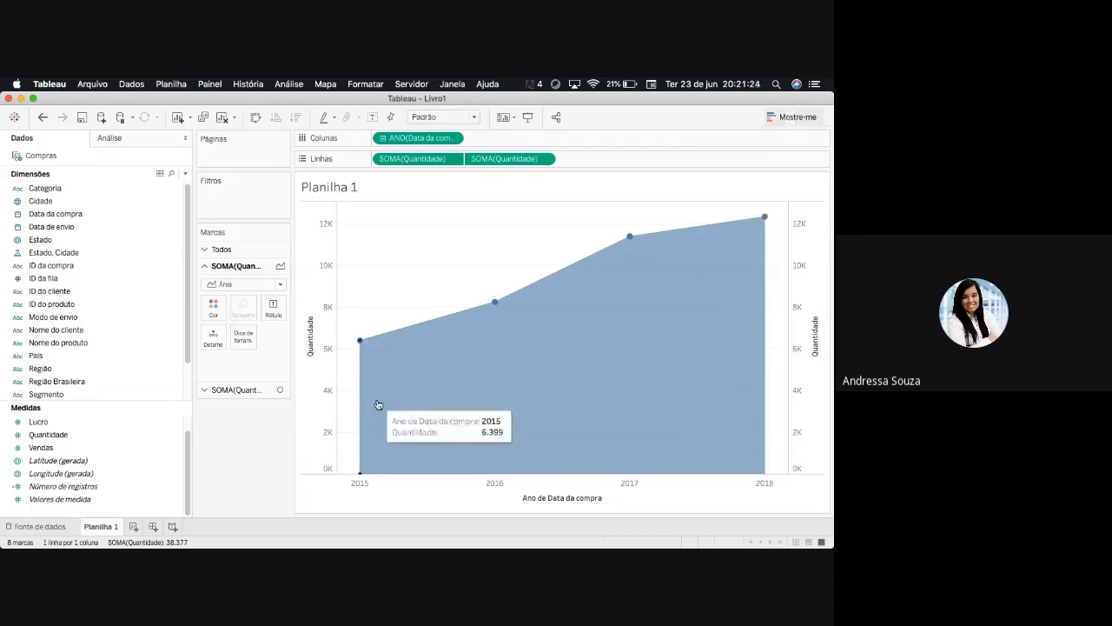
left_click(204, 390)
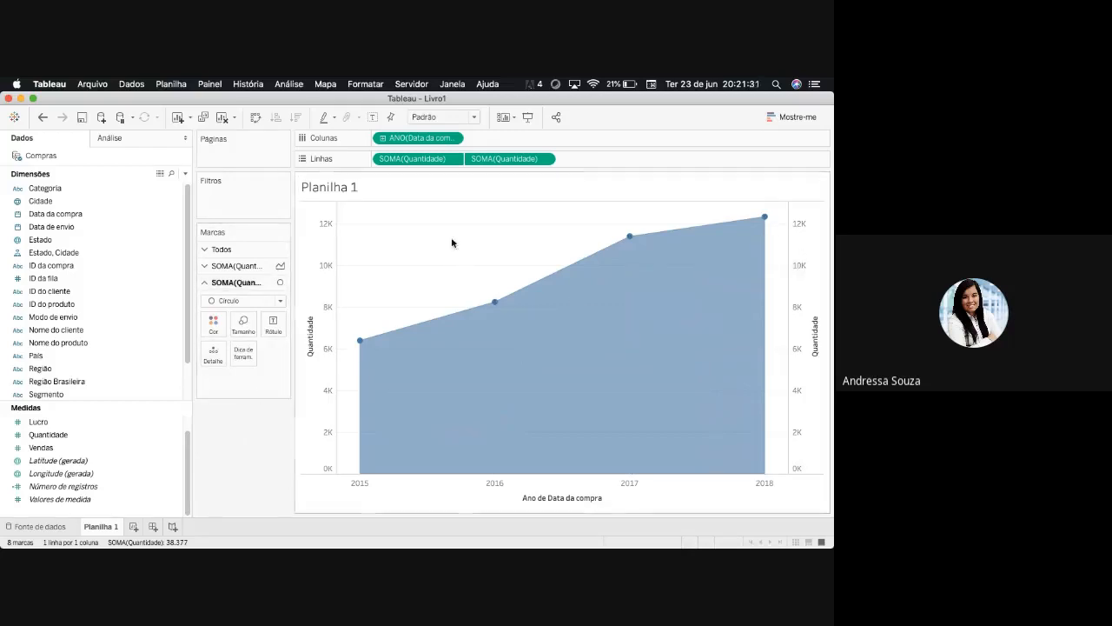
- Clear the sheet by removing both Quantidade fields from Linhas and the year of Data da compra from Colunas
left_click_drag(488, 160, 343, 322)
left_click_drag(413, 159, 365, 330)
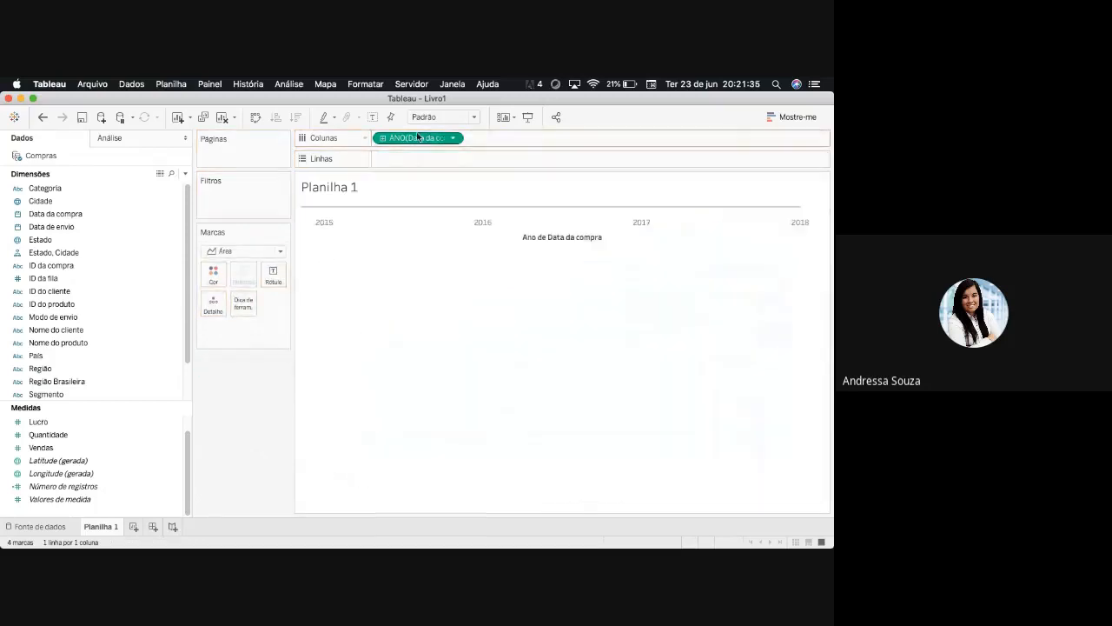
left_click_drag(412, 138, 305, 409)
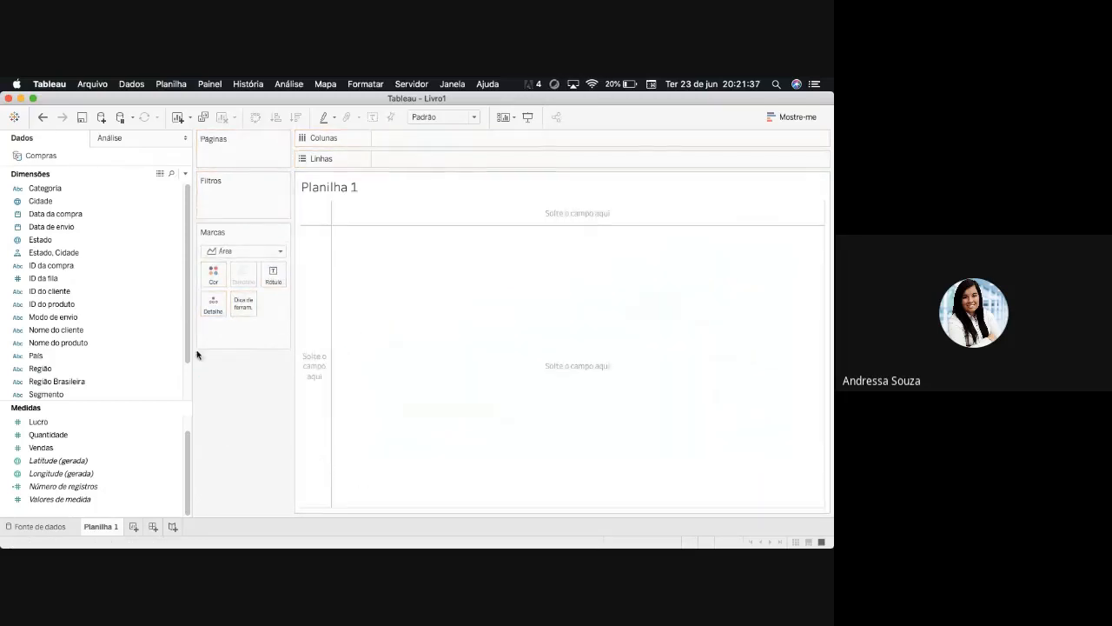
mouse_move(188, 352)
left_mouse_down()
mouse_move(181, 389)
mouse_move(193, 349)
left_mouse_up()
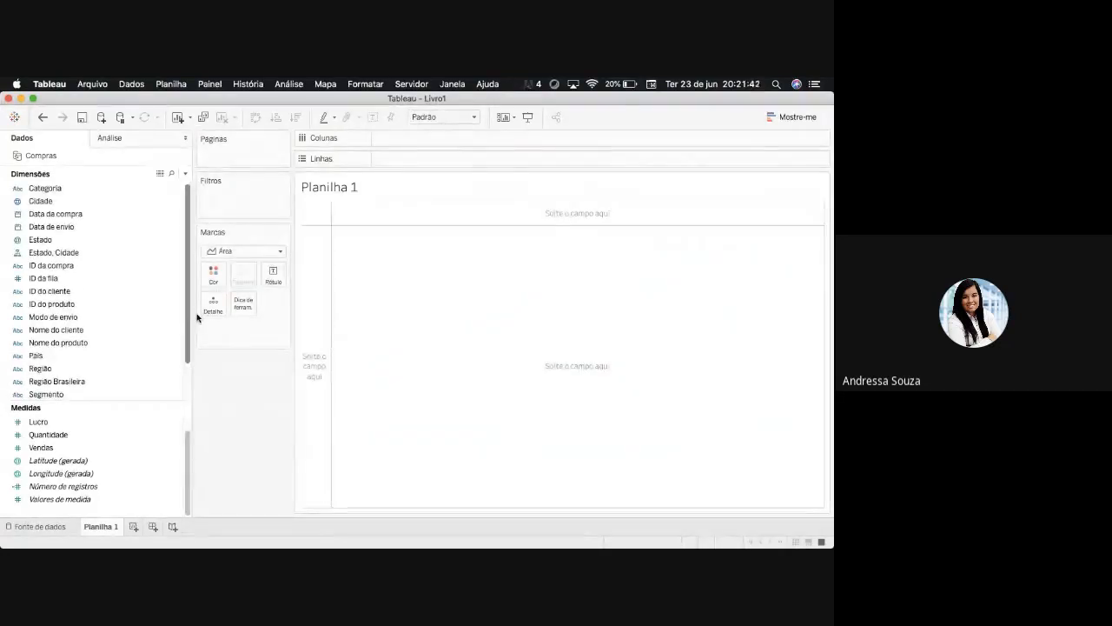
- Add the Cidade dimension to the empty sheet to build a map from the generated longitude and latitude
left_click(40, 241)
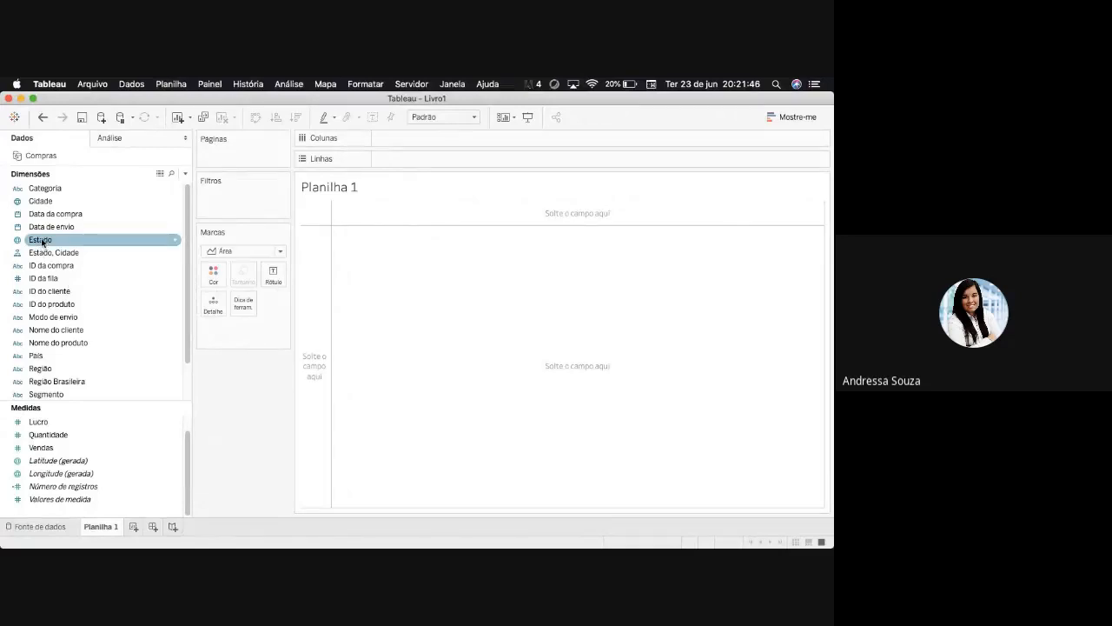
left_click(53, 204)
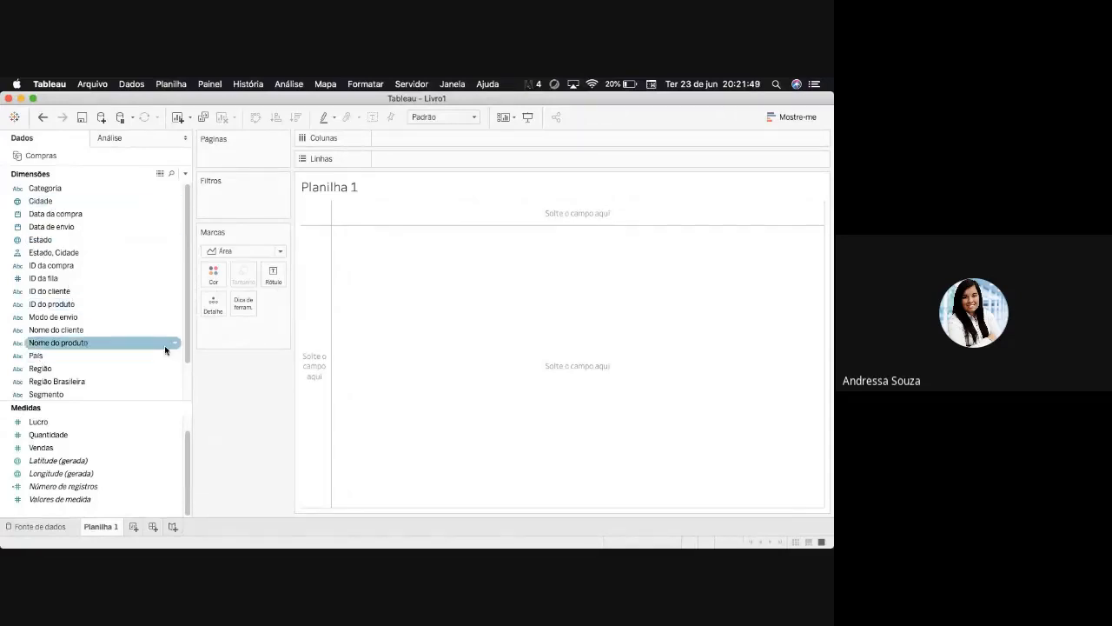
left_click_drag(188, 350, 184, 401)
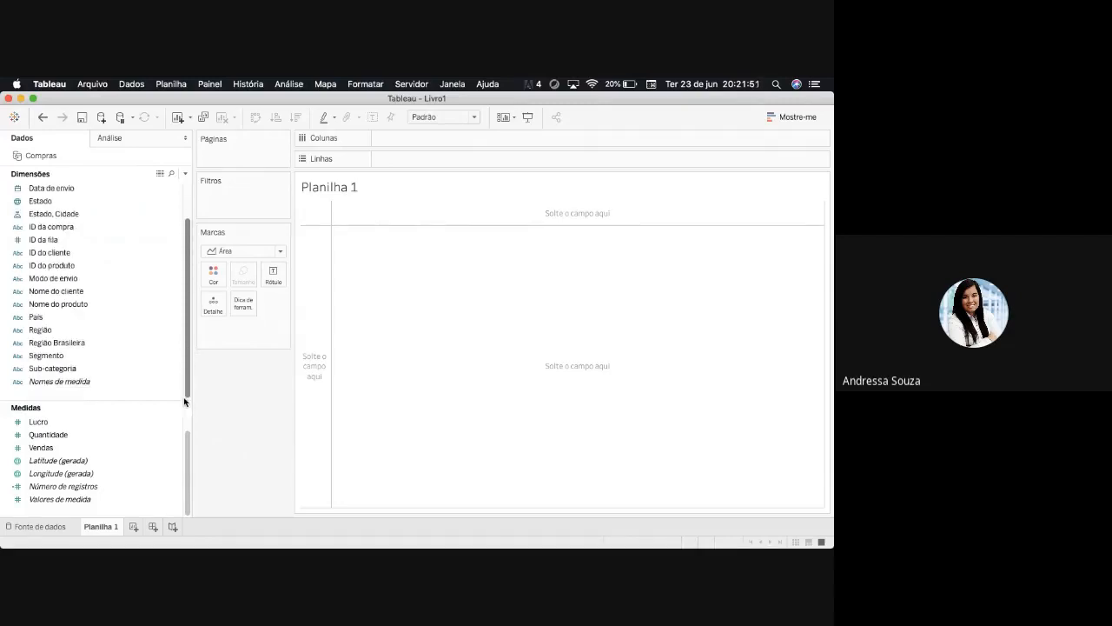
scroll(87, 206, "up", 3)
left_click(48, 205)
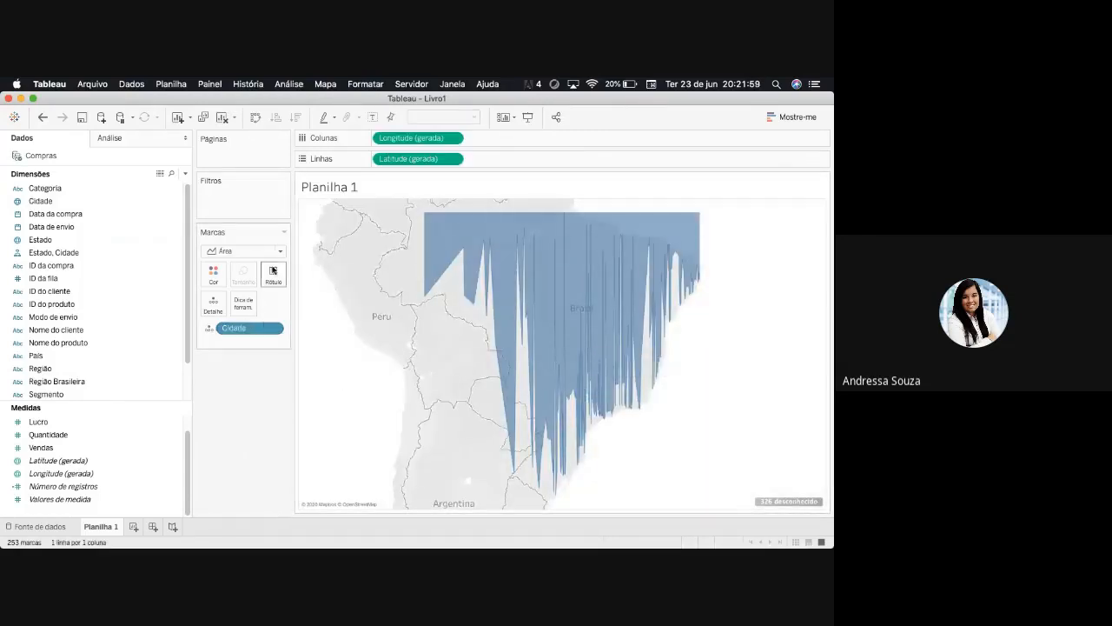
- Try Linha marks on the city map and change the mark type to Círculo
left_click(277, 251)
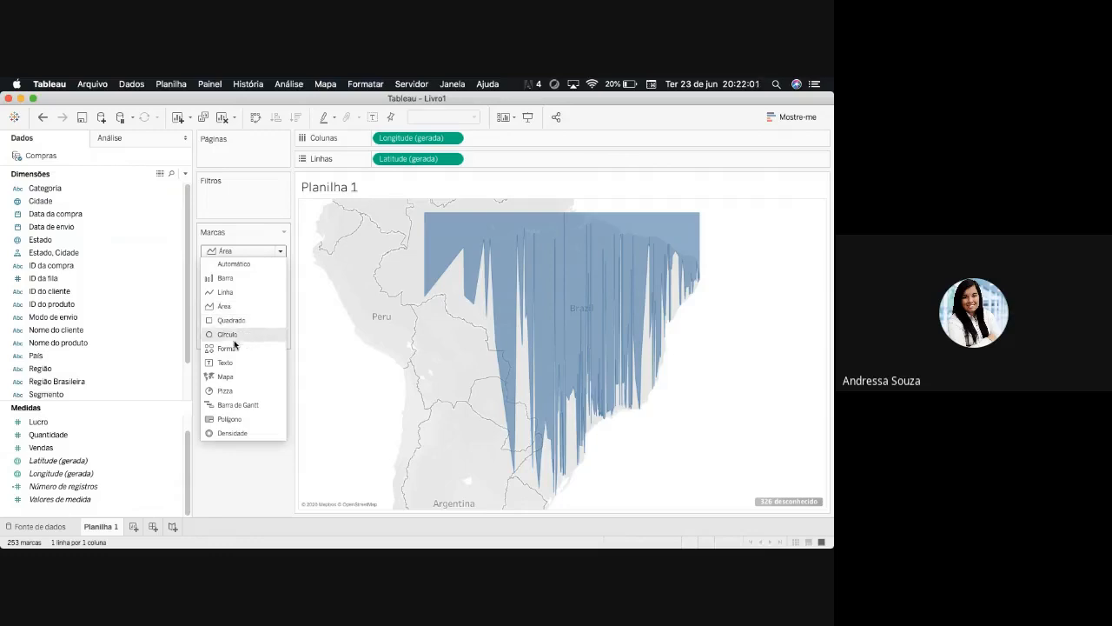
left_click(230, 293)
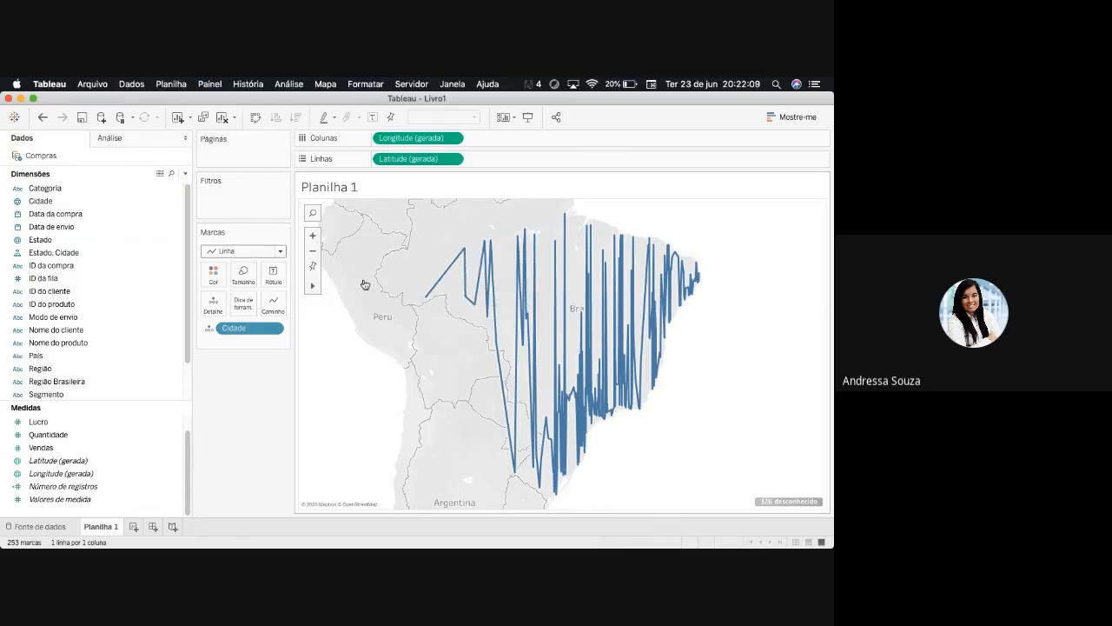
left_click(281, 252)
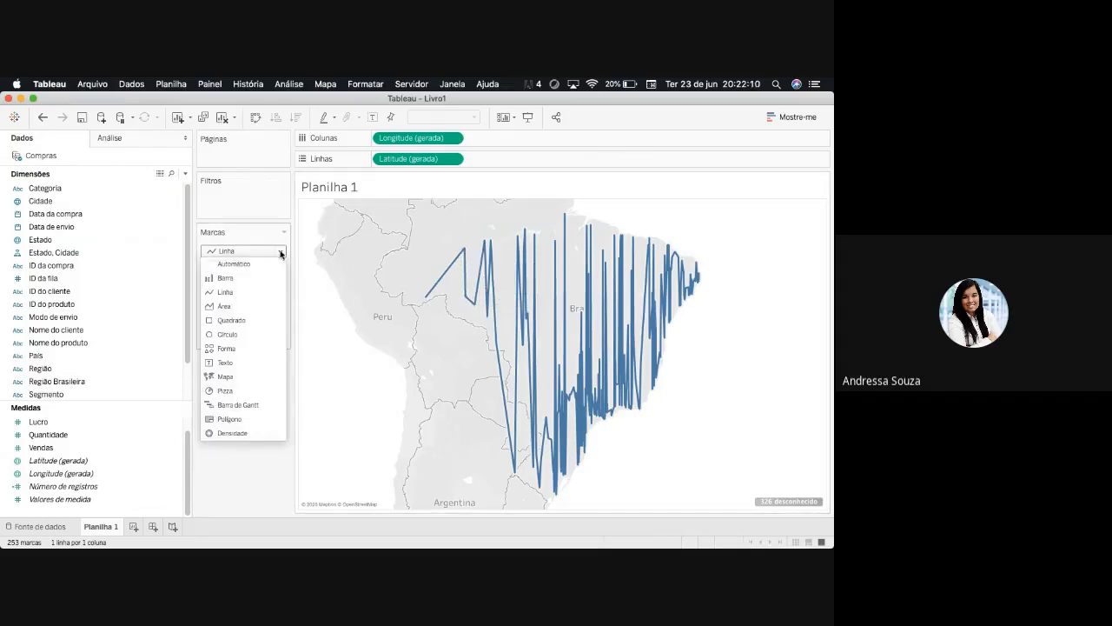
left_click(244, 336)
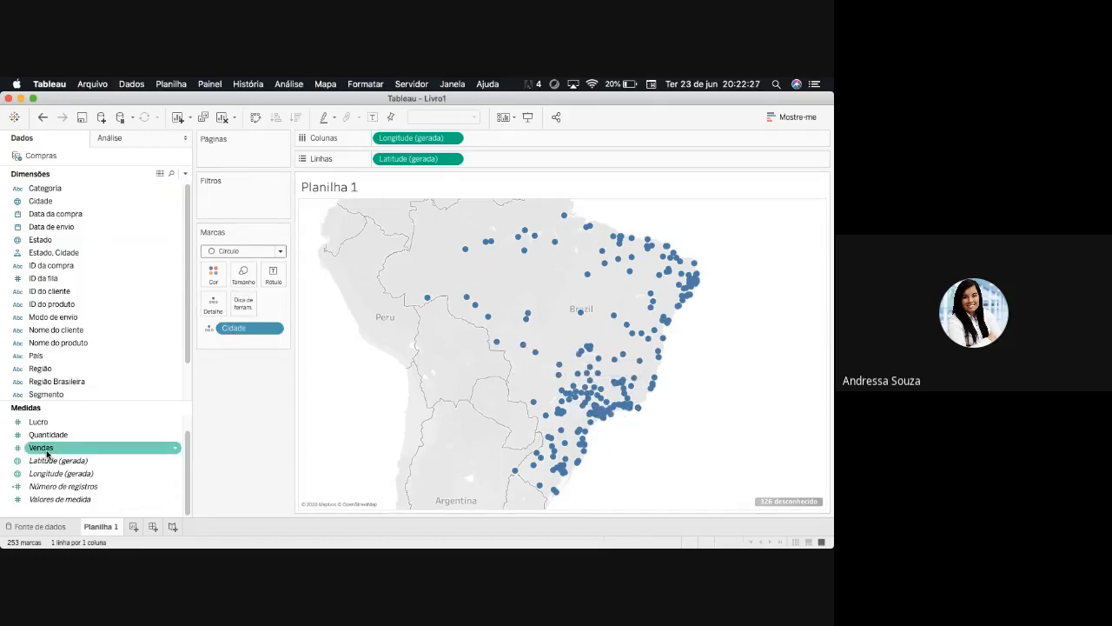
- Colour the city circles by Vendas with the Vermelho palette
left_click_drag(47, 453, 224, 284)
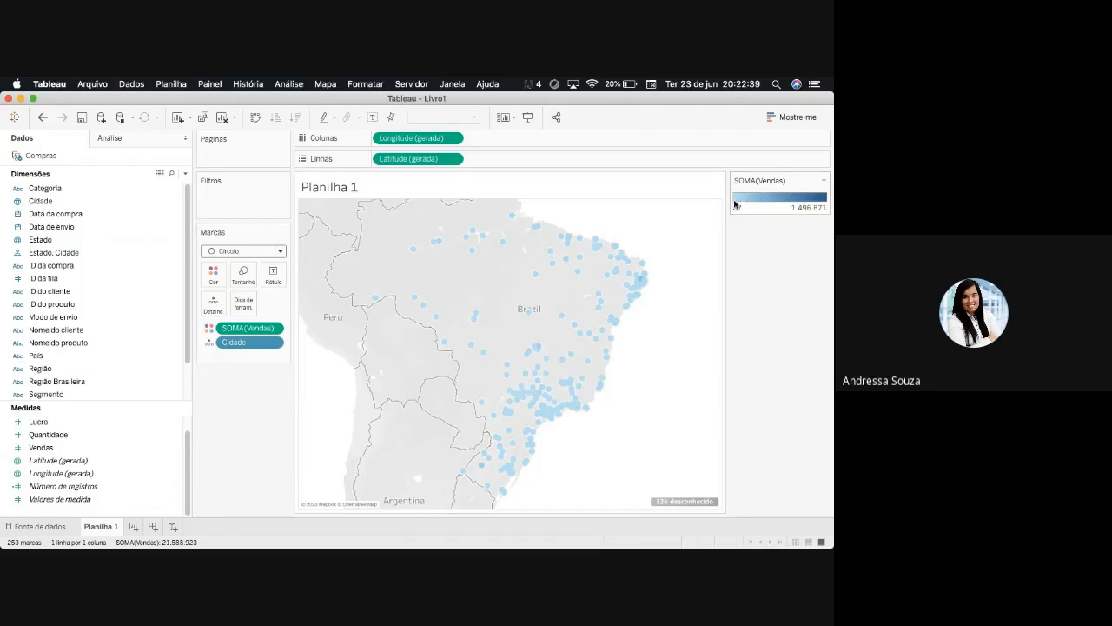
left_click(213, 275)
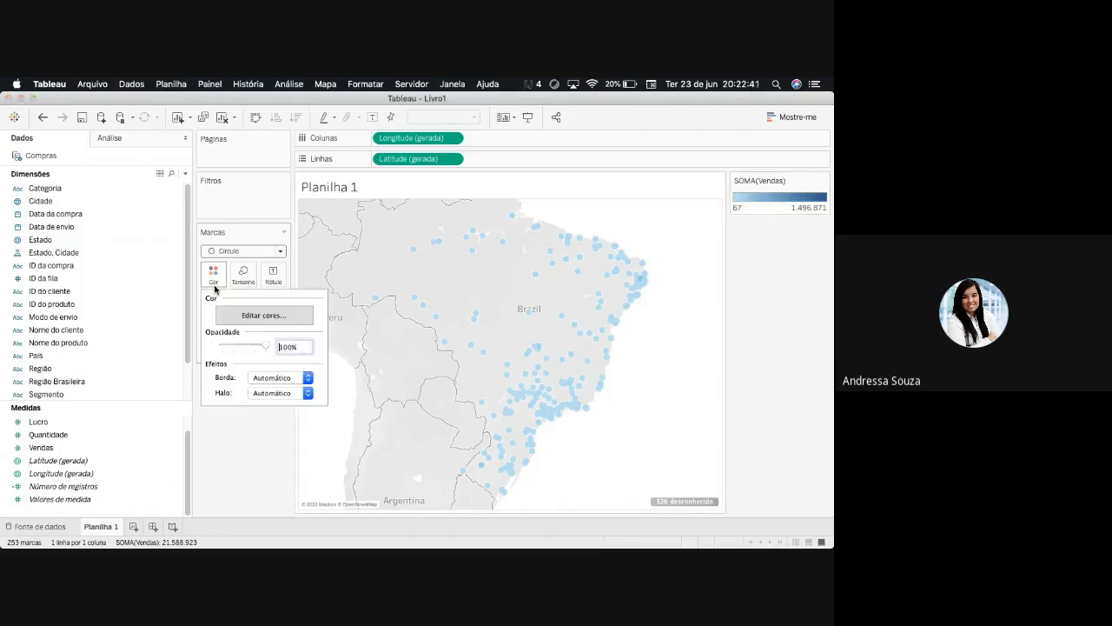
left_click(284, 324)
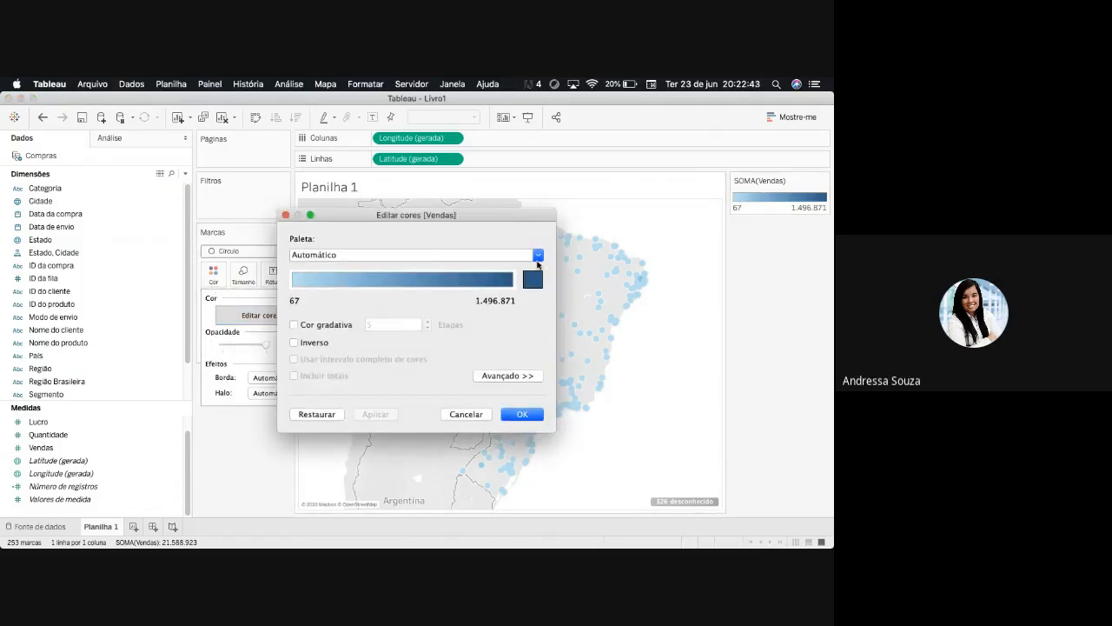
left_click(538, 258)
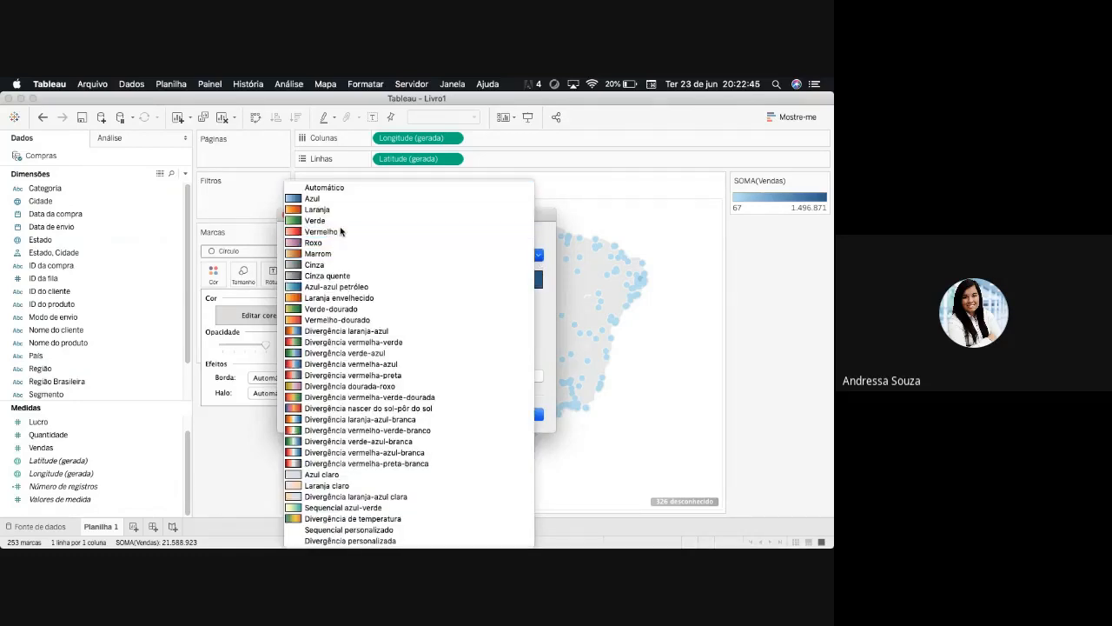
left_click(342, 231)
left_click(522, 415)
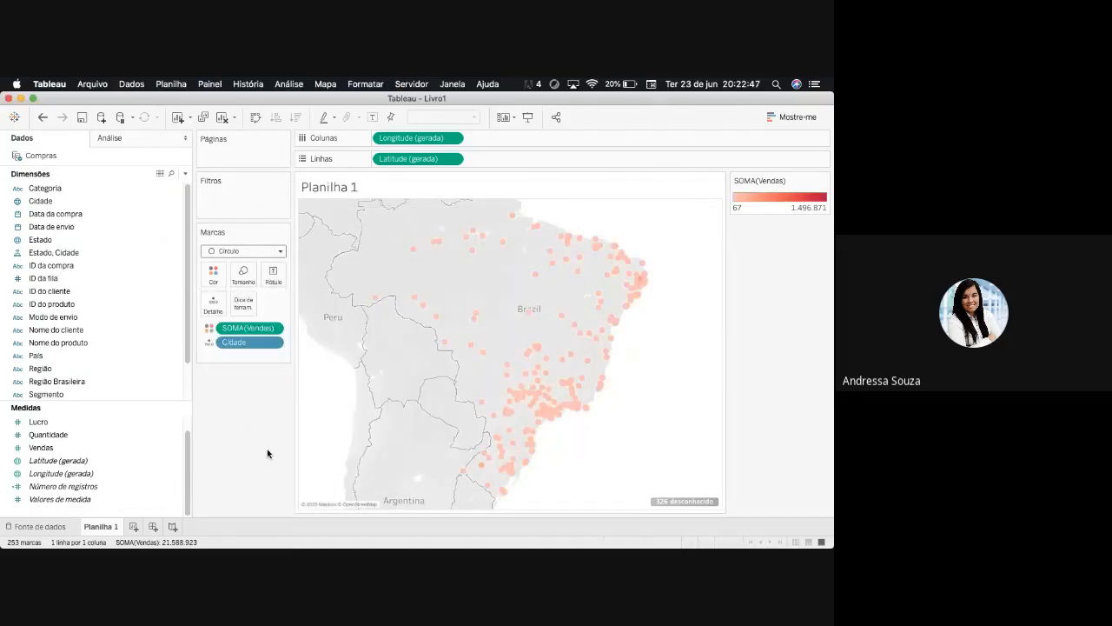
- Size the city circles by Vendas and widen the mark size range to make them larger
mouse_move(539, 350)
left_click(128, 450)
left_click_drag(41, 453, 243, 276)
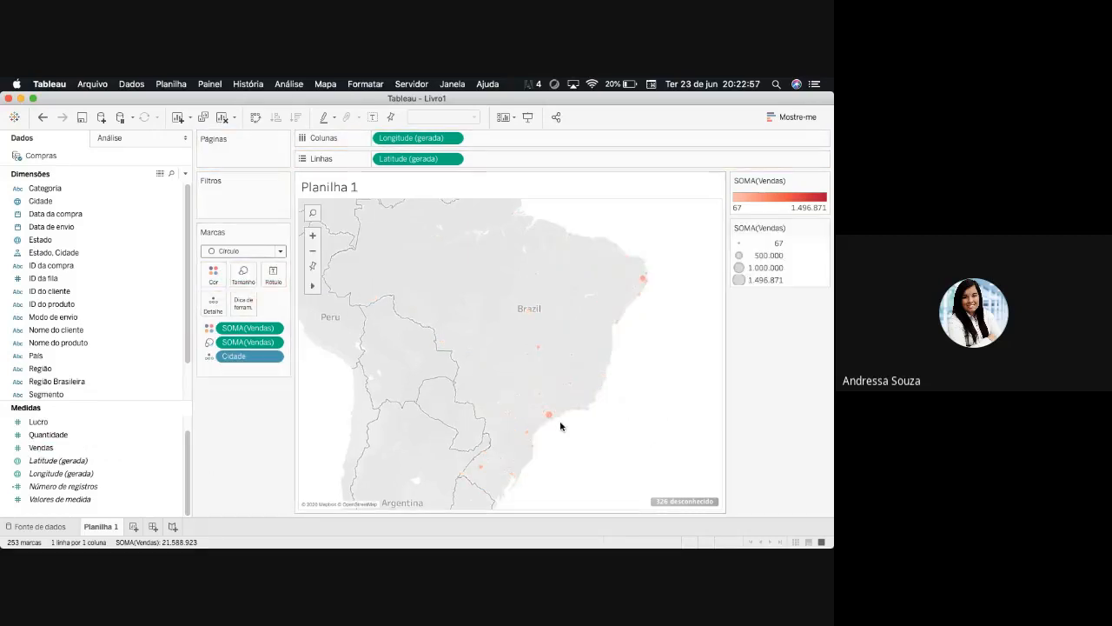
left_click(823, 228)
left_click(756, 240)
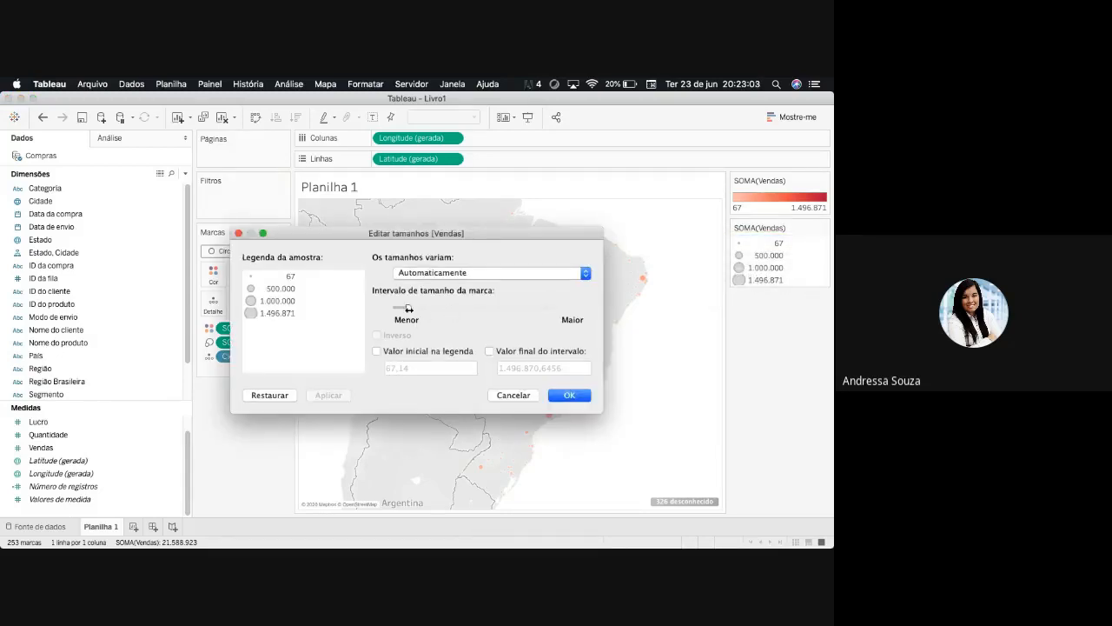
left_click_drag(408, 308, 465, 308)
left_click(570, 394)
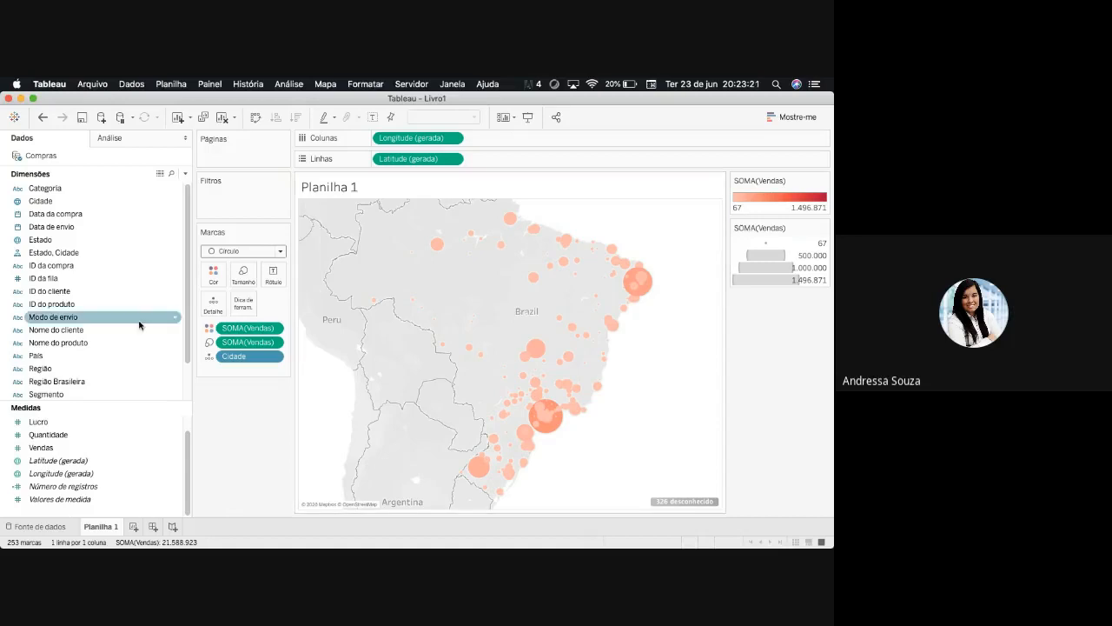
left_click_drag(54, 202, 221, 193)
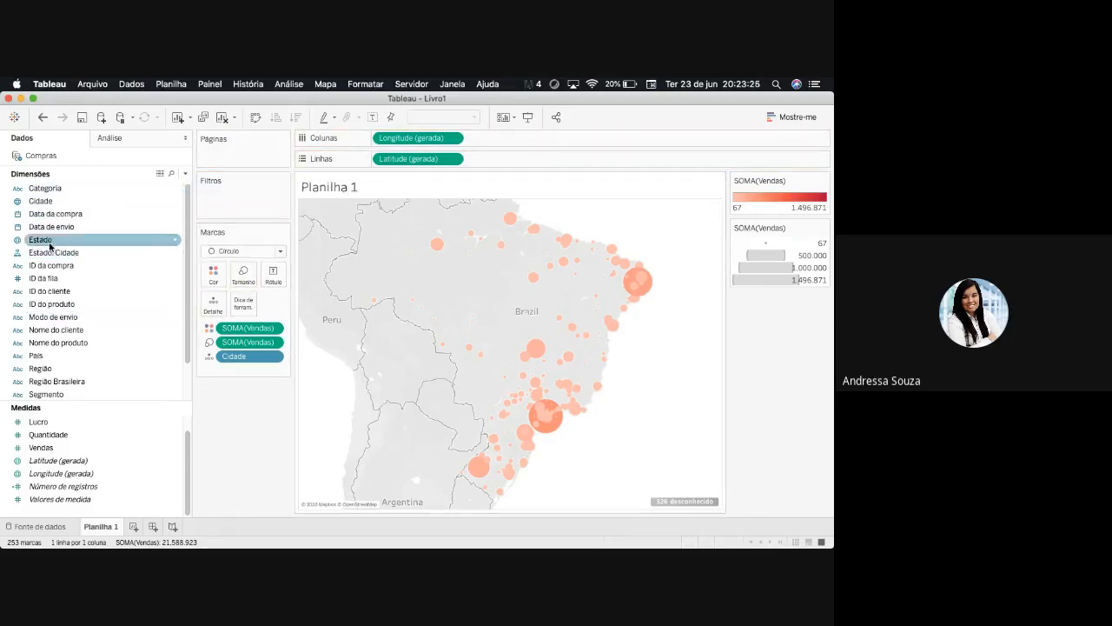
left_click_drag(49, 242, 224, 208)
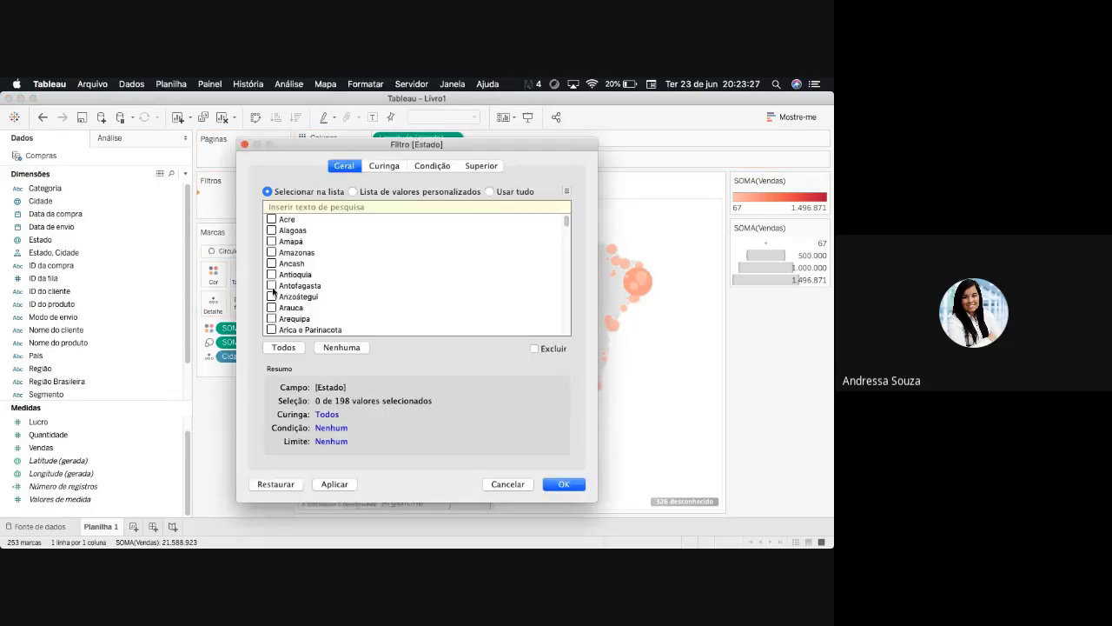
scroll(287, 320, "down", 20)
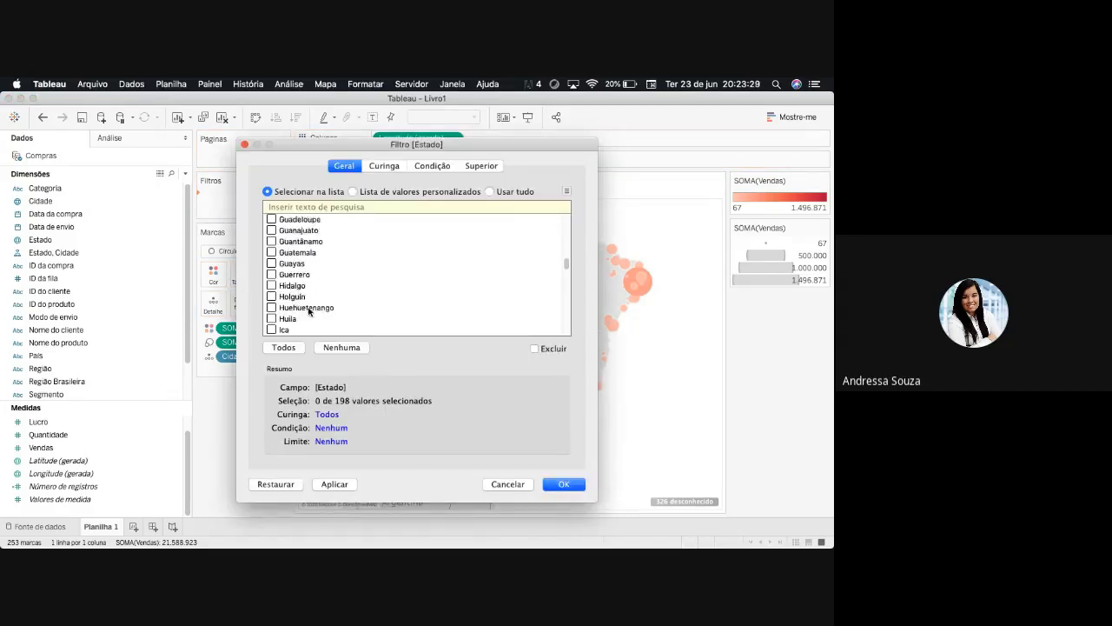
scroll(562, 266, "down", 3)
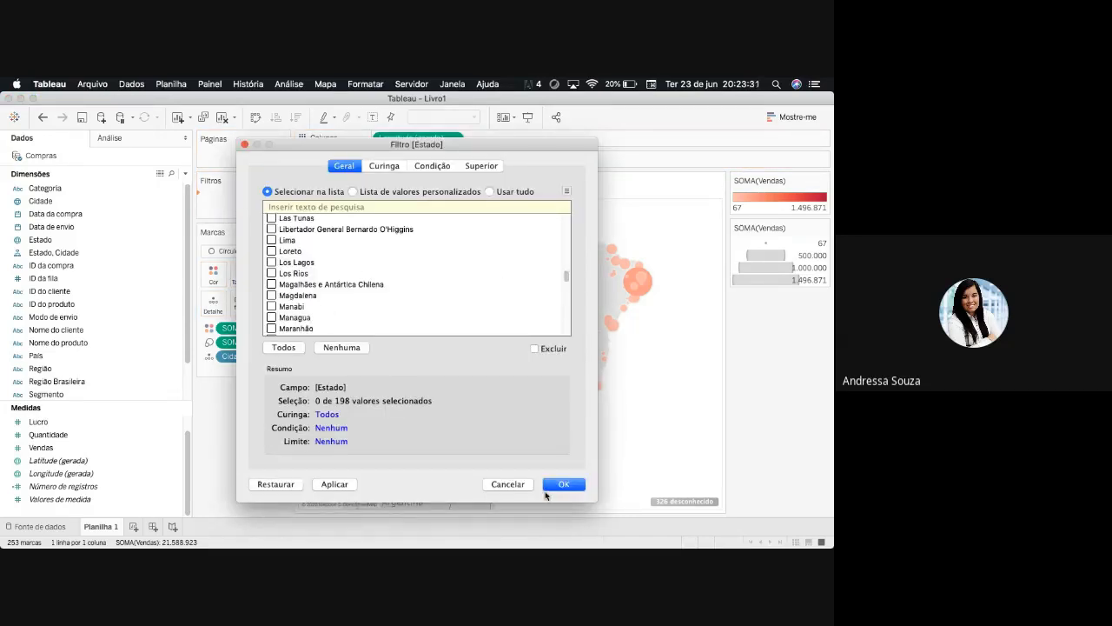
left_click(507, 484)
- Filter the map by País, keeping only Brasil
left_click_drag(71, 361, 219, 202)
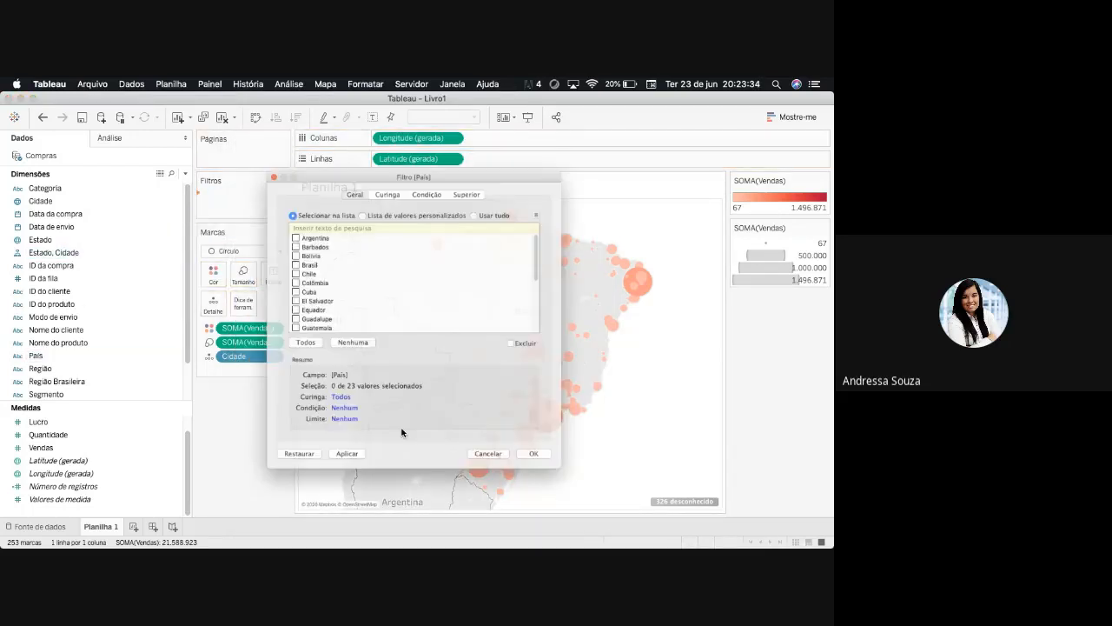
left_click(271, 252)
left_click(564, 484)
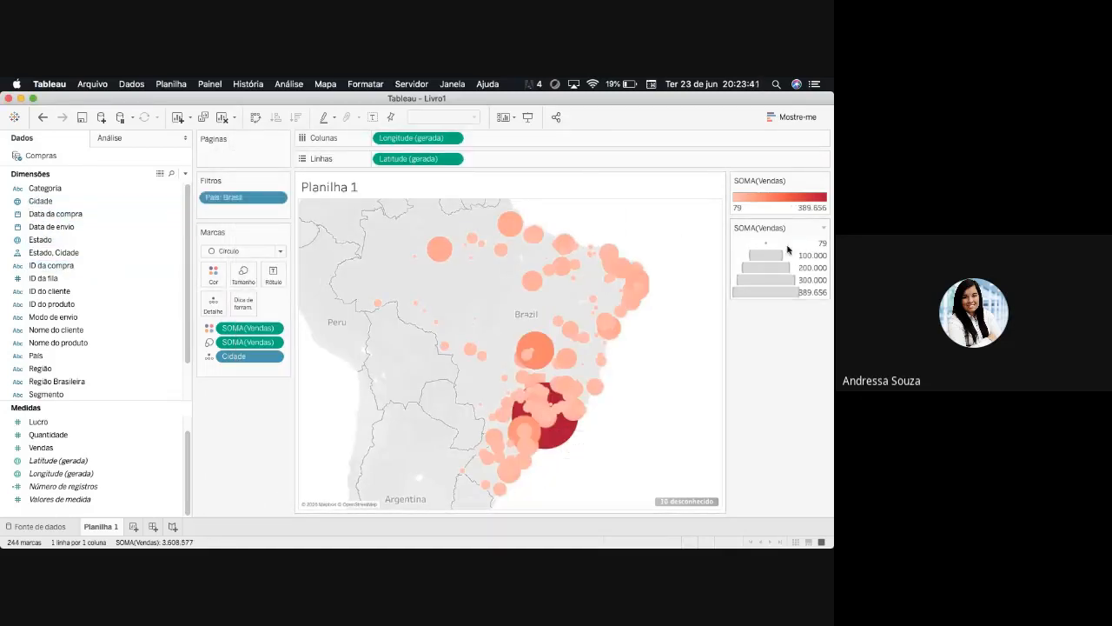
- Narrow the mark size range for Vendas to make the city circles smaller
left_click(823, 228)
left_click(758, 241)
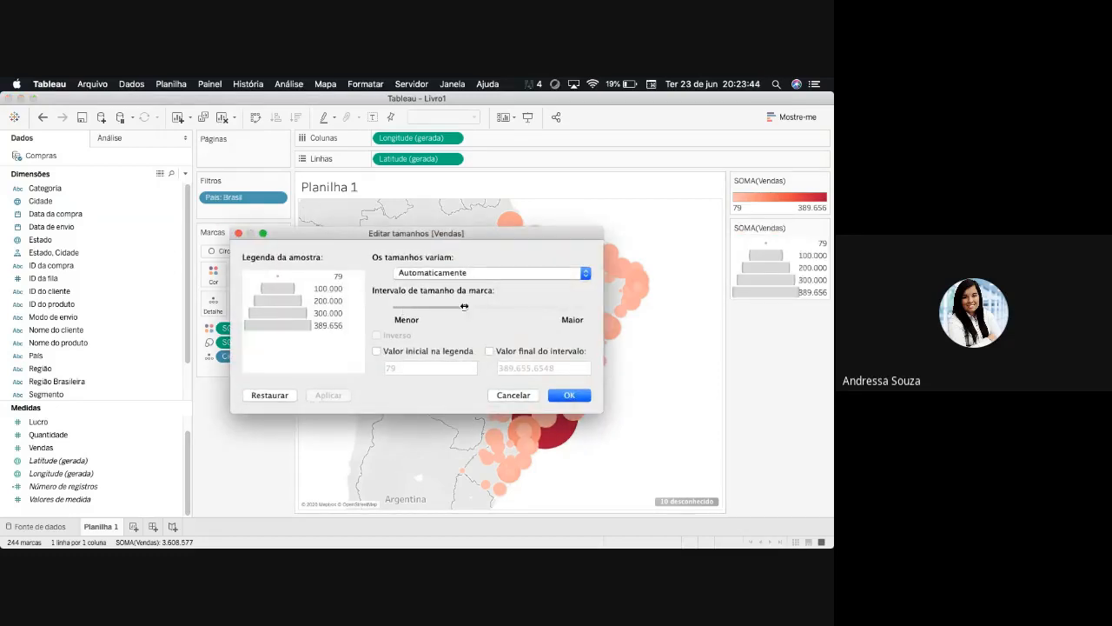
left_click_drag(464, 307, 424, 307)
left_click(569, 396)
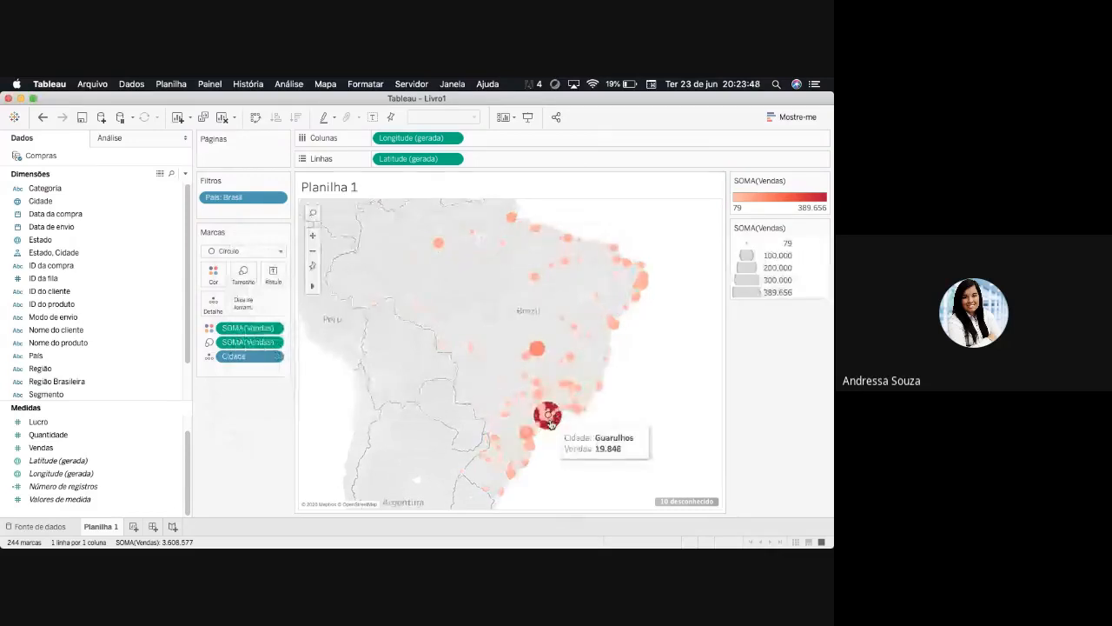
- Filter the map by Estado, keeping only Paraná, Rio Grande do Sul and Santa Catarina
left_click_drag(68, 253, 254, 228)
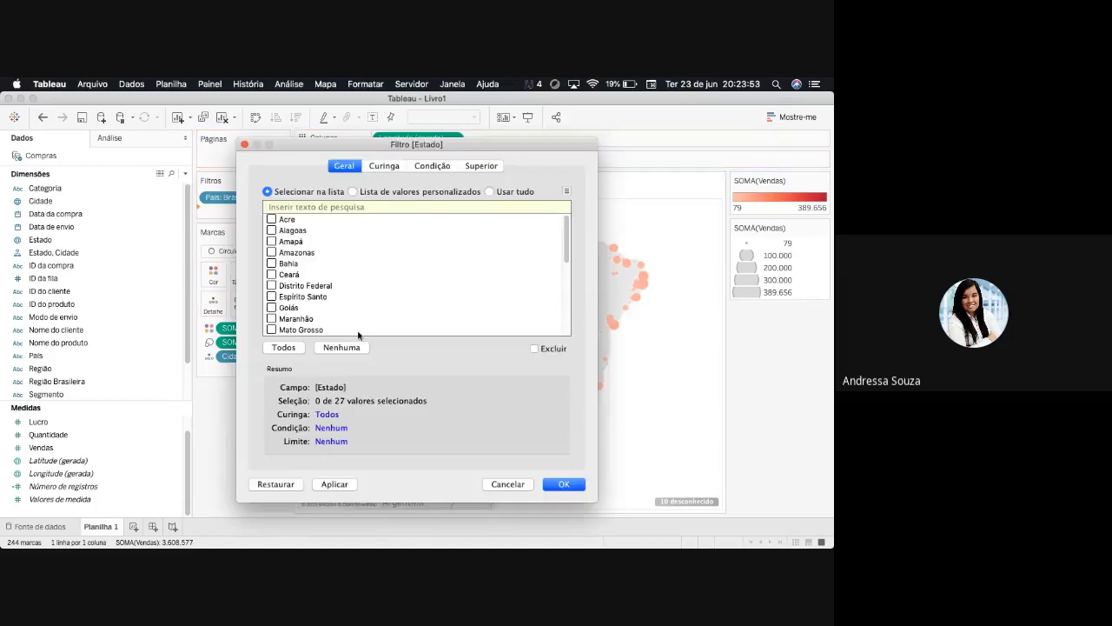
left_click_drag(566, 261, 568, 308)
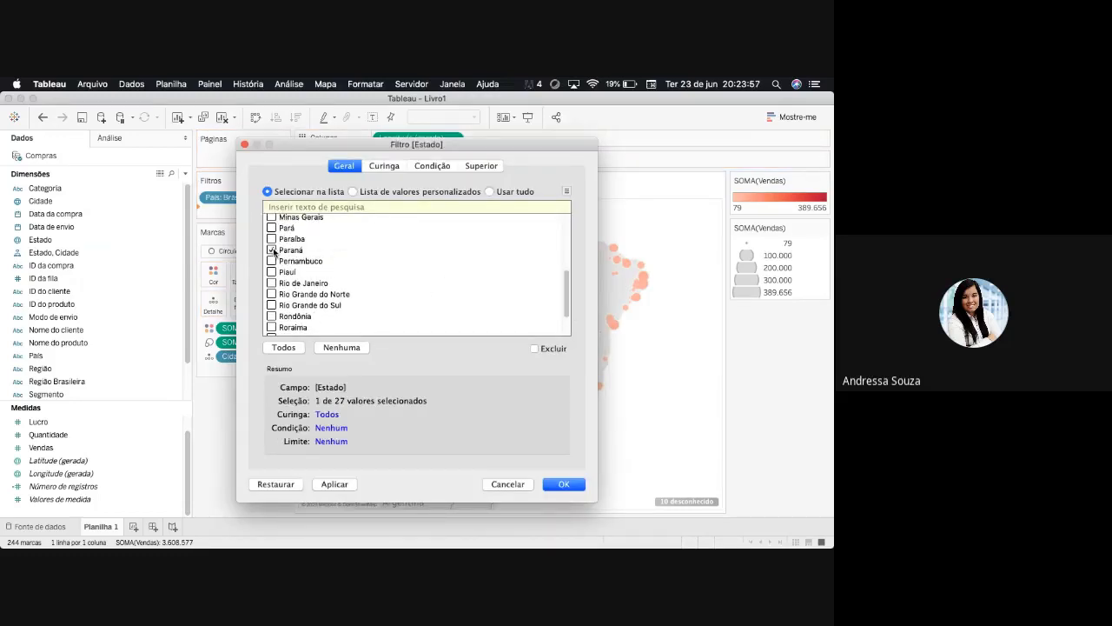
scroll(567, 295, "down", 3)
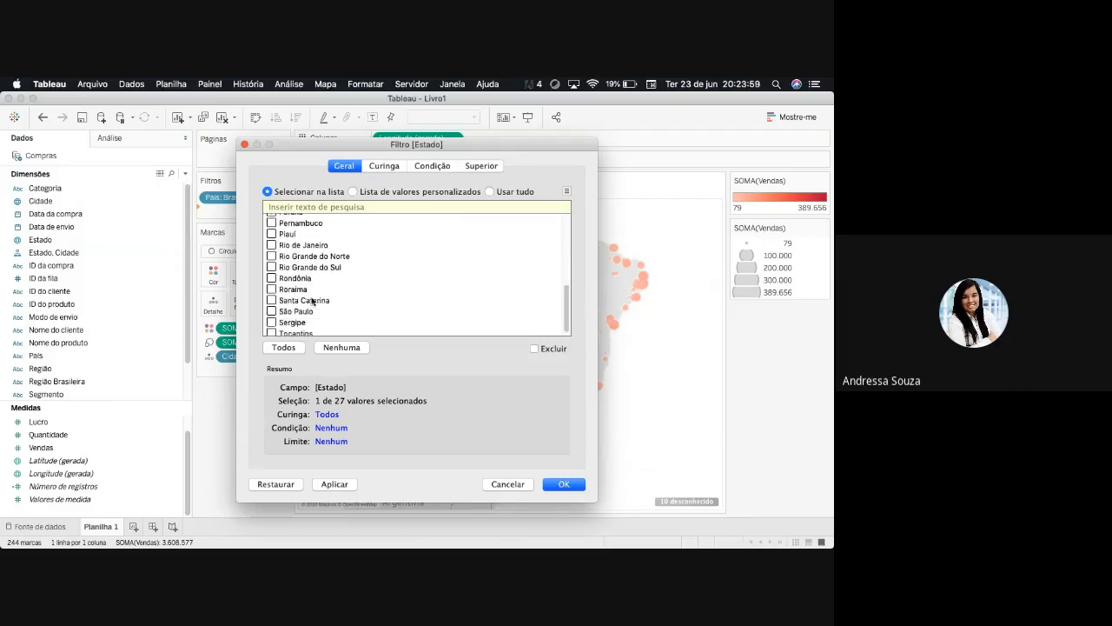
left_click(272, 268)
left_click_drag(569, 330, 567, 246)
left_click(565, 484)
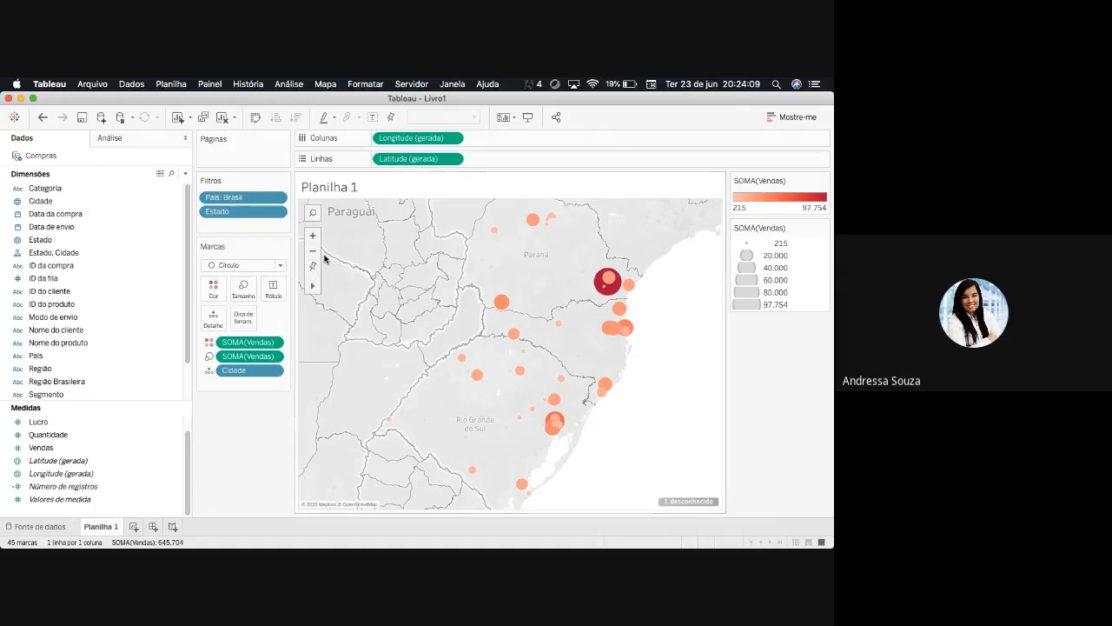
- Examine the southern city circles at different map scales and check the Vendas details of individual cities
left_click(313, 251)
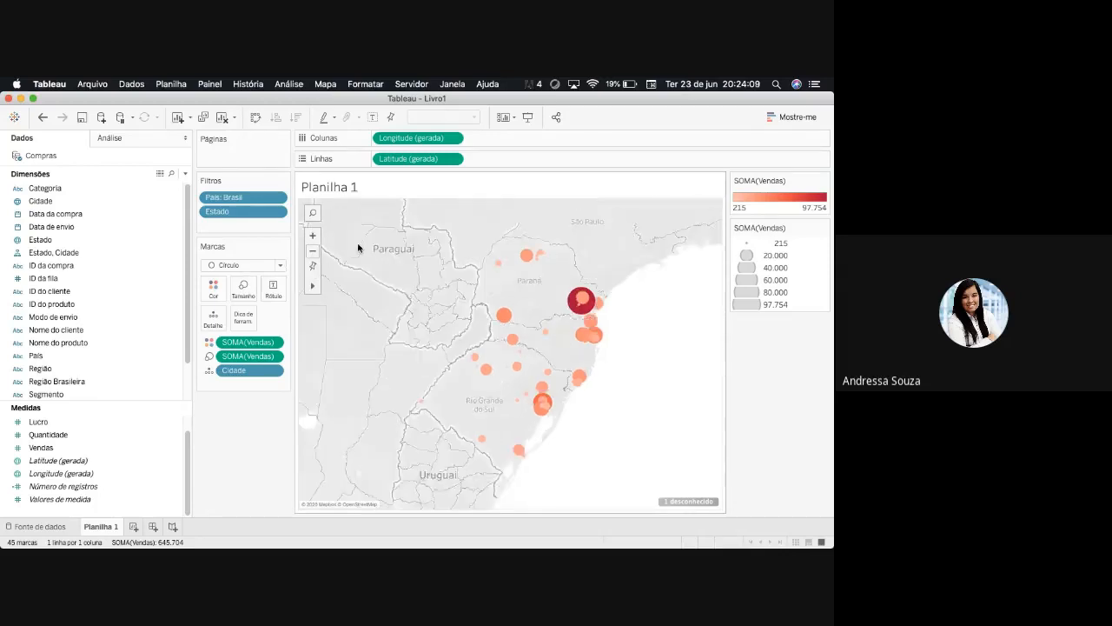
left_click(312, 251)
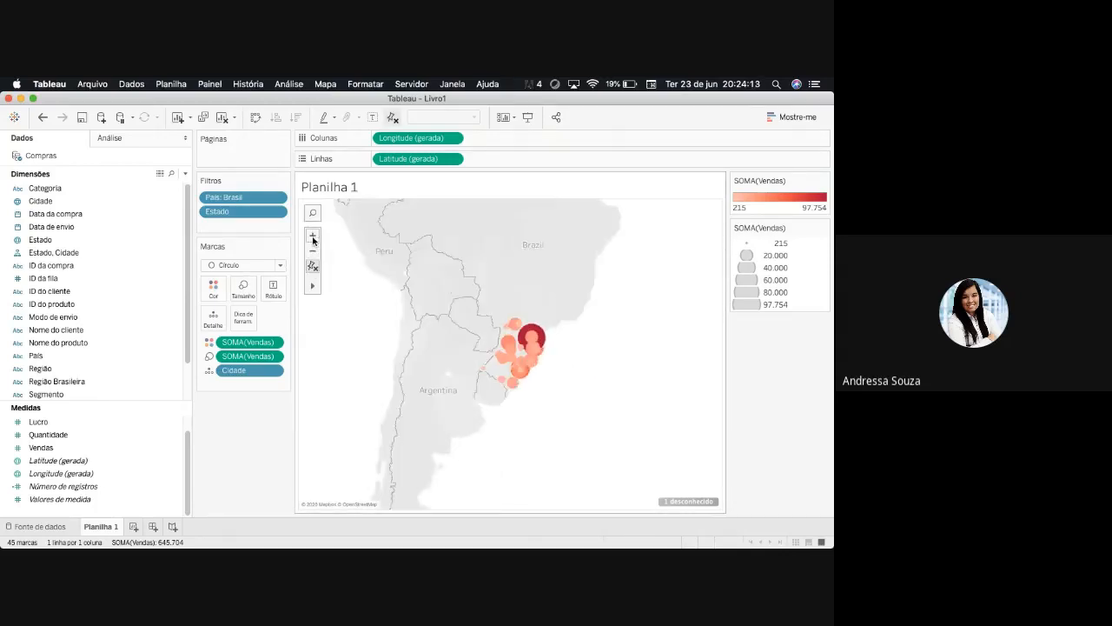
left_click(312, 237)
left_click(313, 238)
left_click(313, 237)
left_click(313, 237)
left_click(312, 238)
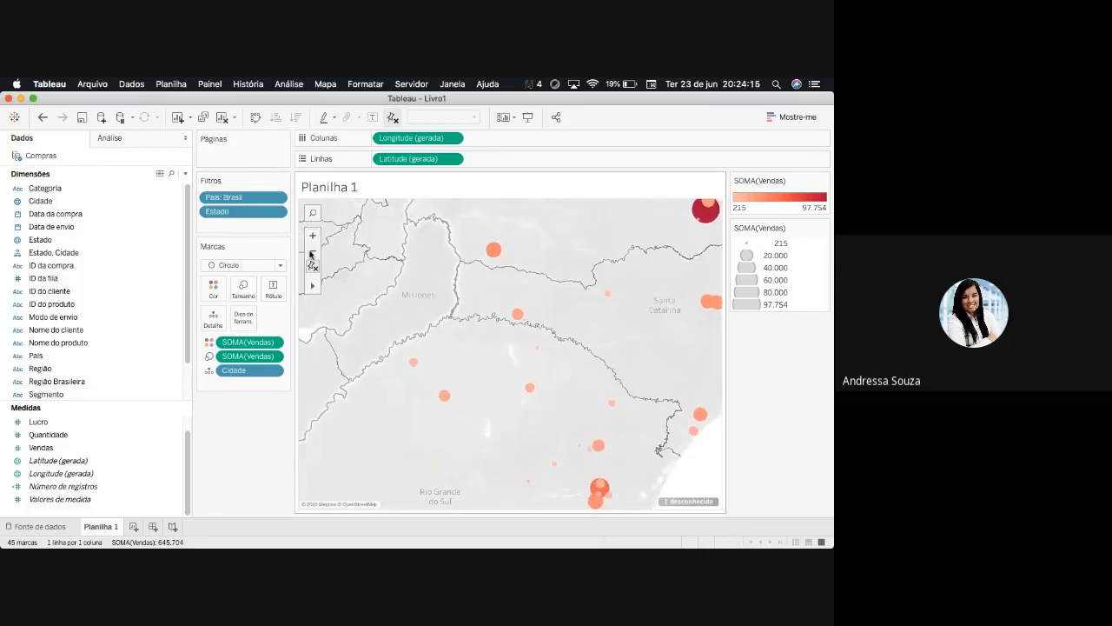
left_click(312, 252)
mouse_move(612, 291)
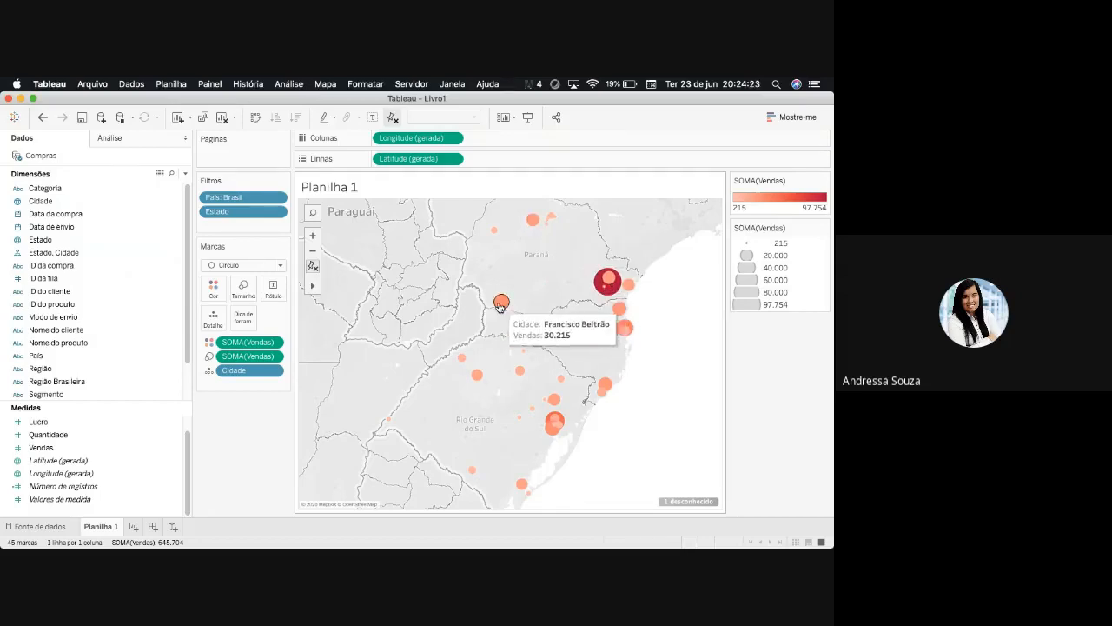
mouse_move(511, 342)
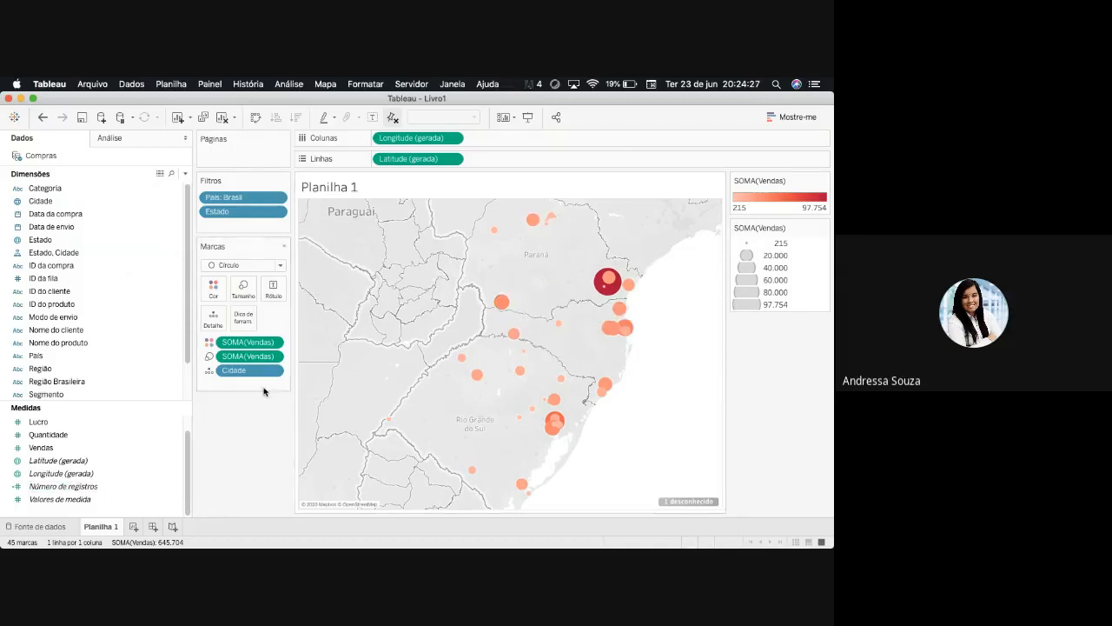
- Label the city circles with Vendas and format the values as Moeda (padrão)
mouse_move(275, 363)
left_click_drag(130, 447, 273, 291)
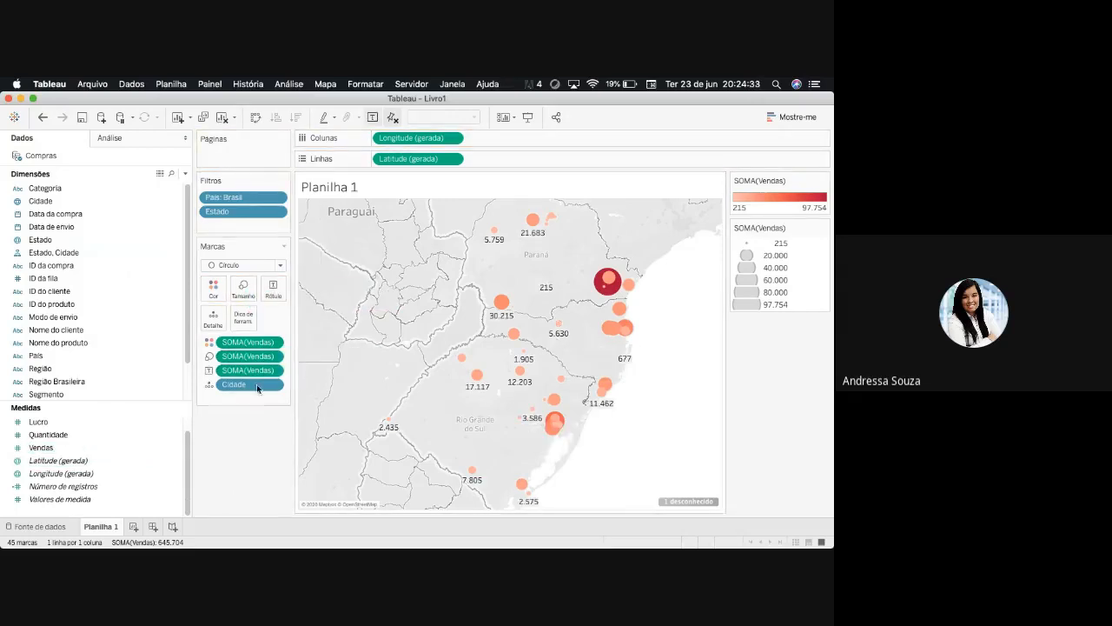
mouse_move(273, 388)
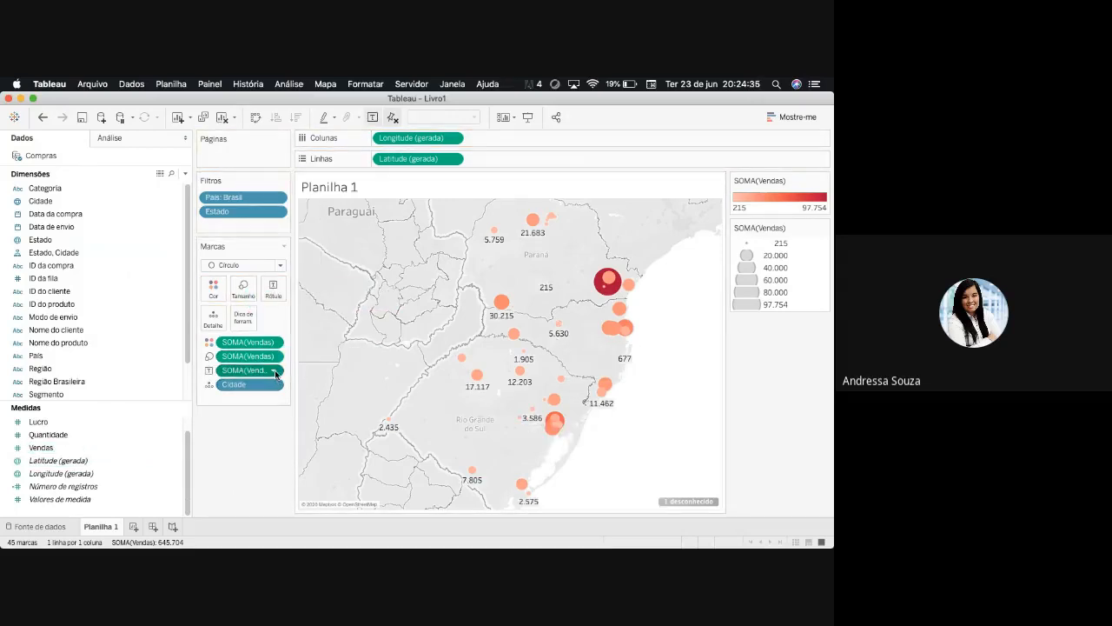
left_click(274, 372)
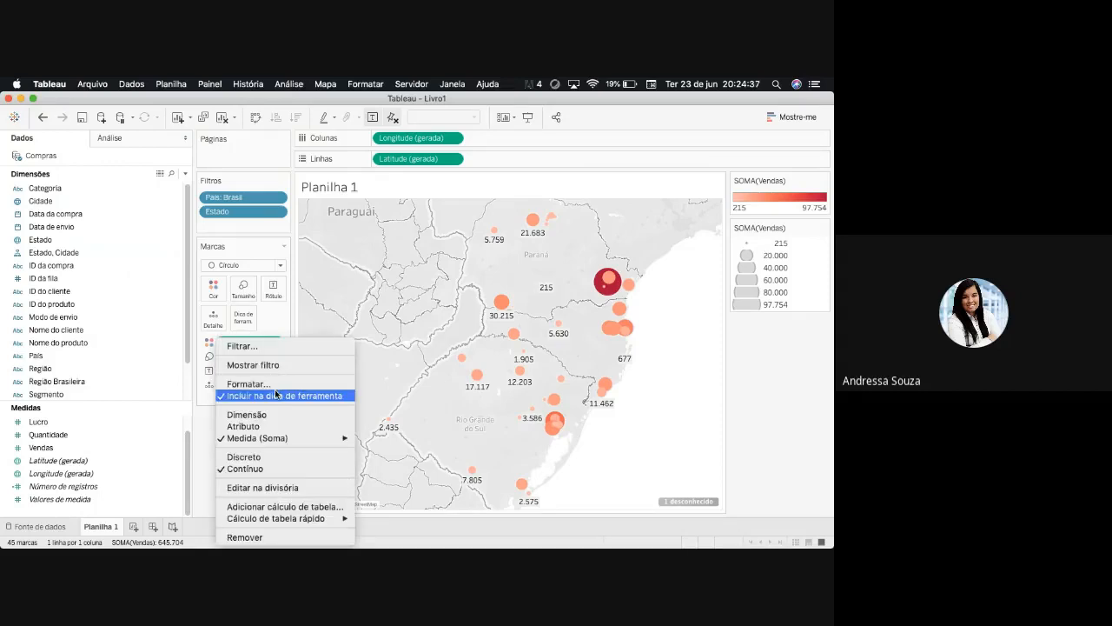
left_click(248, 383)
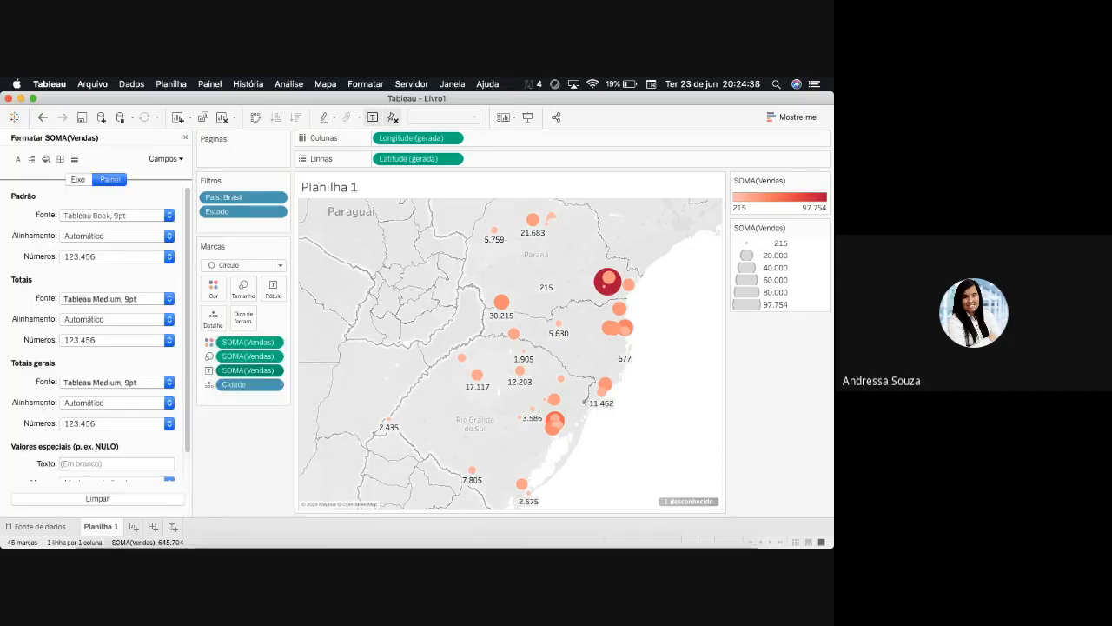
left_click(170, 258)
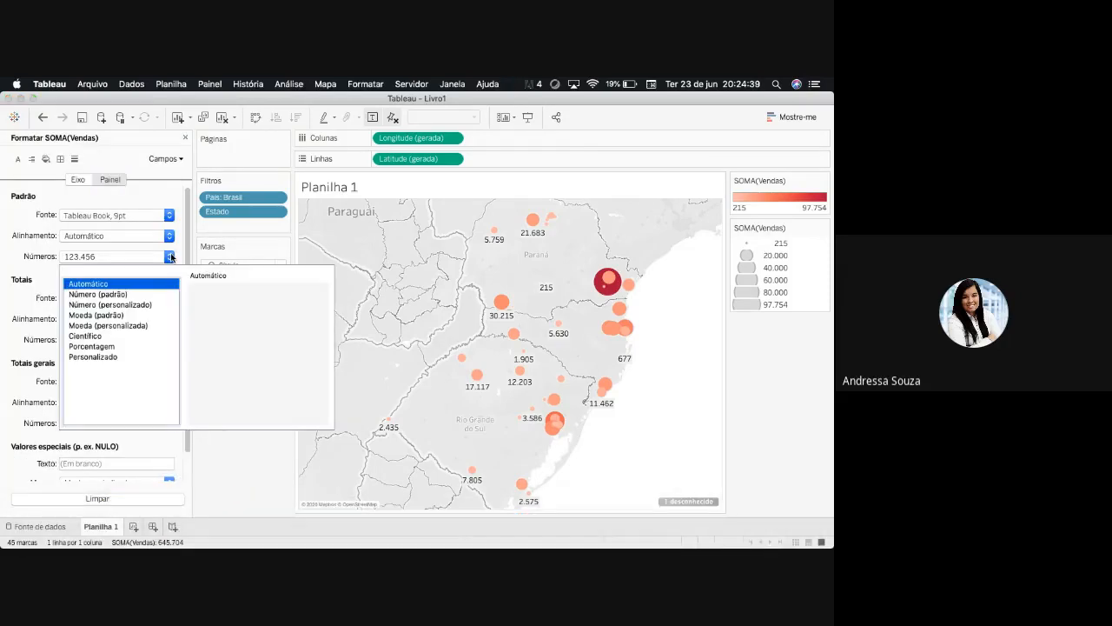
left_click(96, 315)
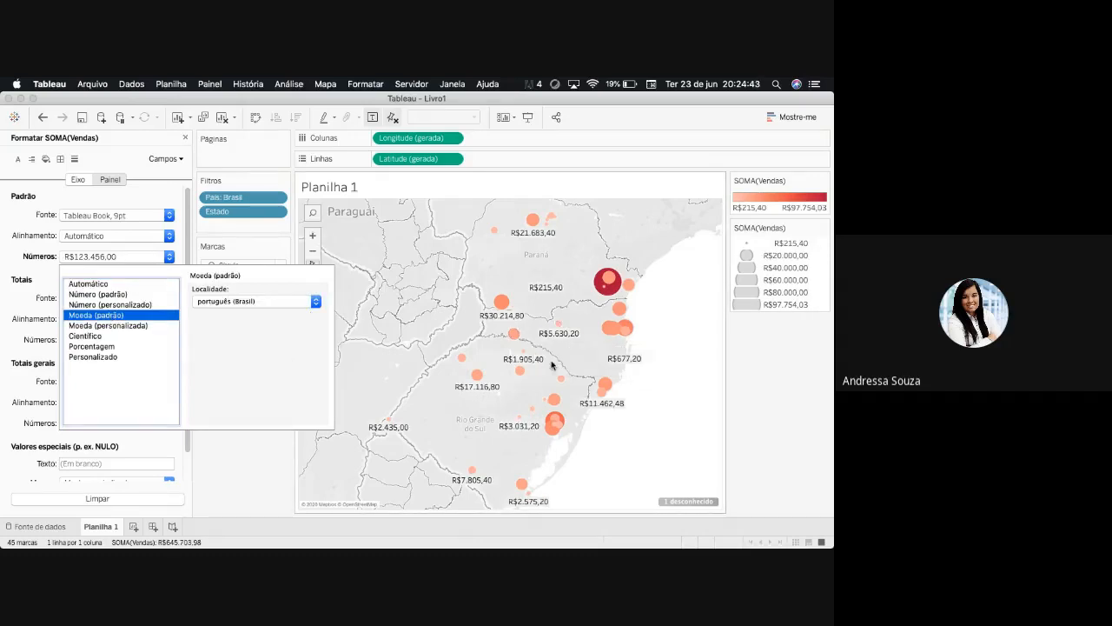
left_click(251, 467)
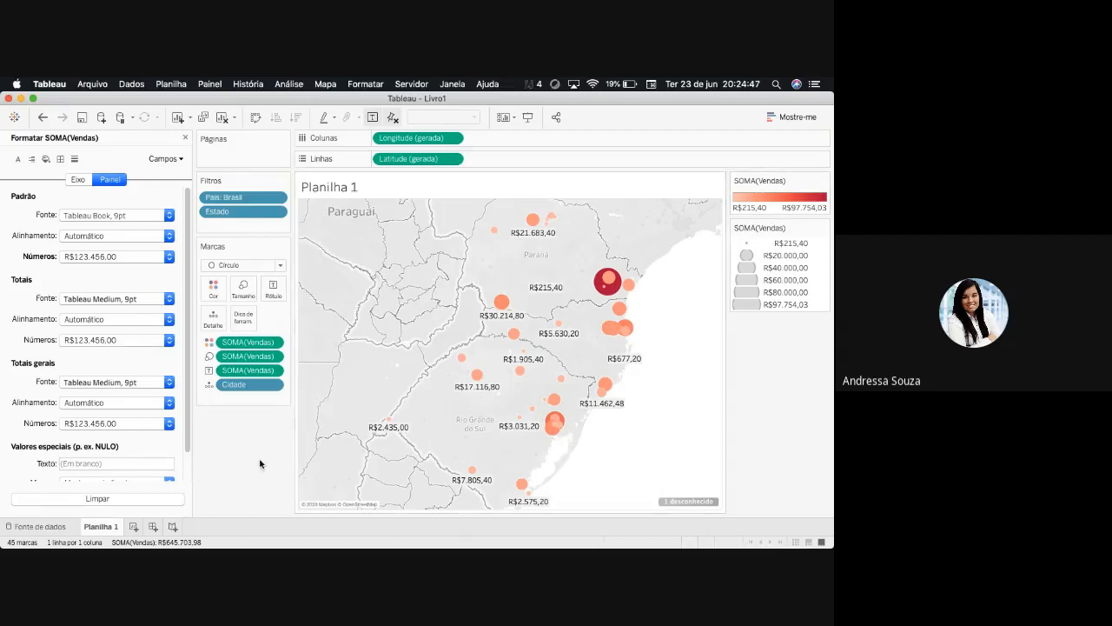
left_click(184, 138)
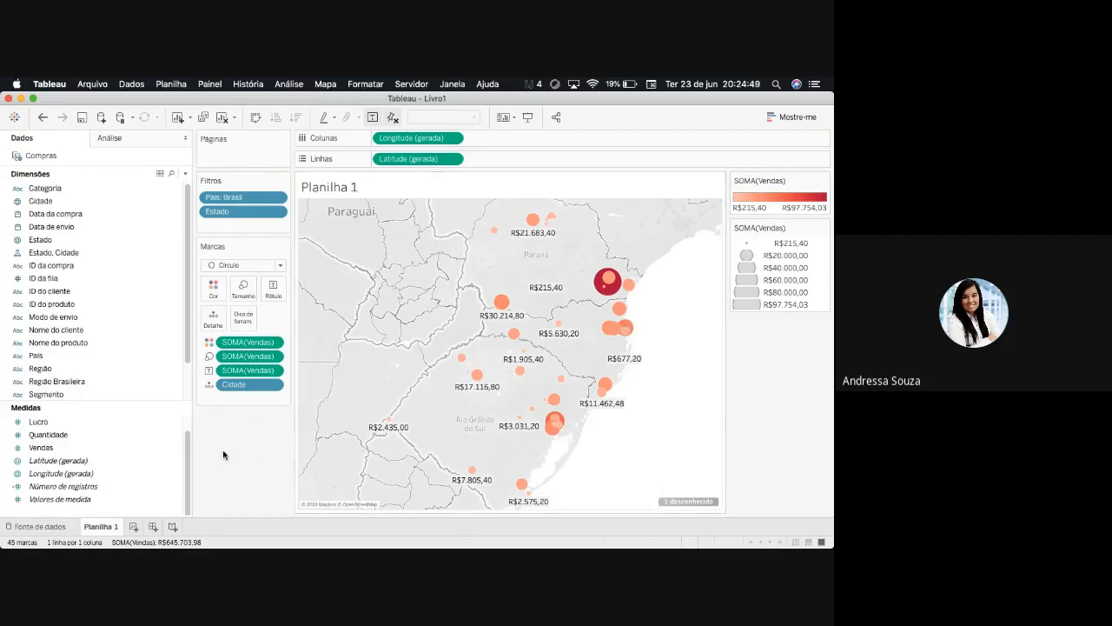
- Replace Vendas with Cidade as the colour field of the map circles
left_click(209, 342)
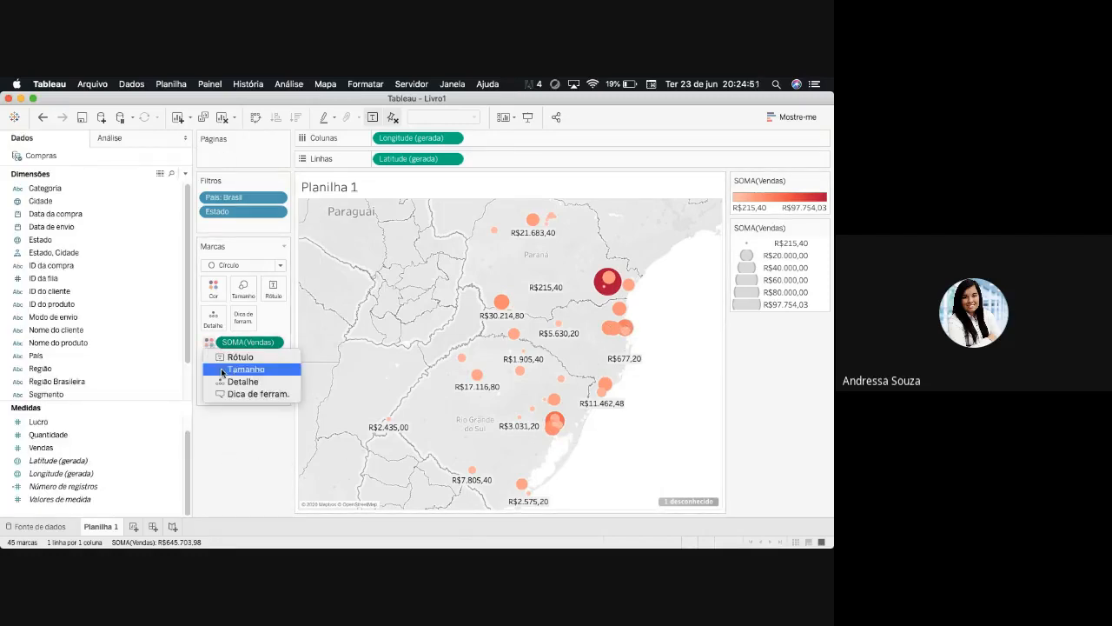
left_click(249, 468)
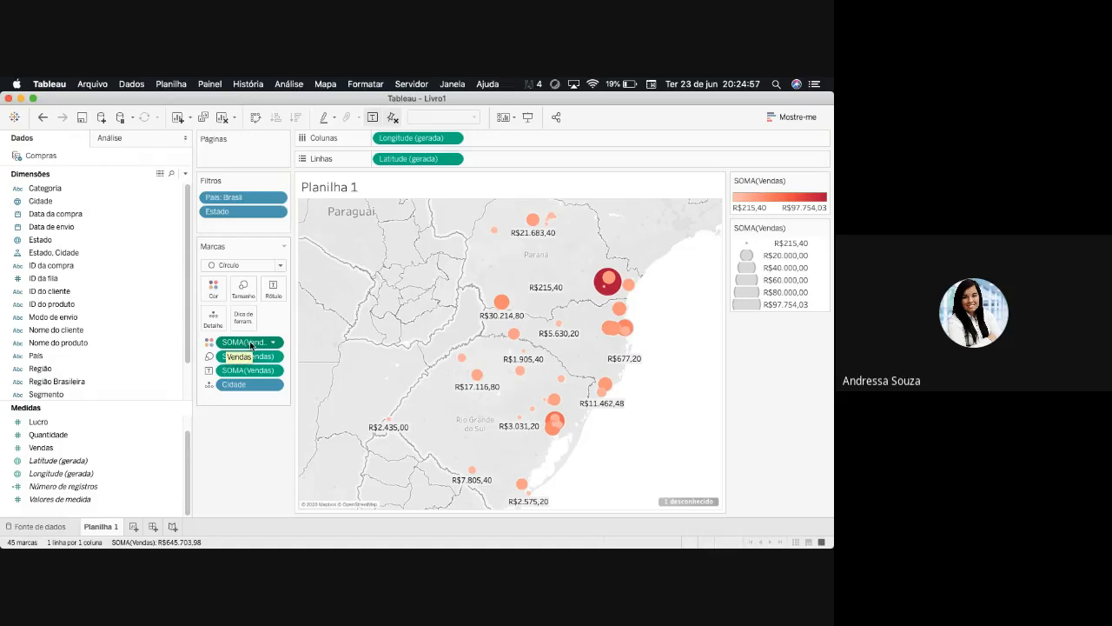
left_click_drag(250, 346, 251, 430)
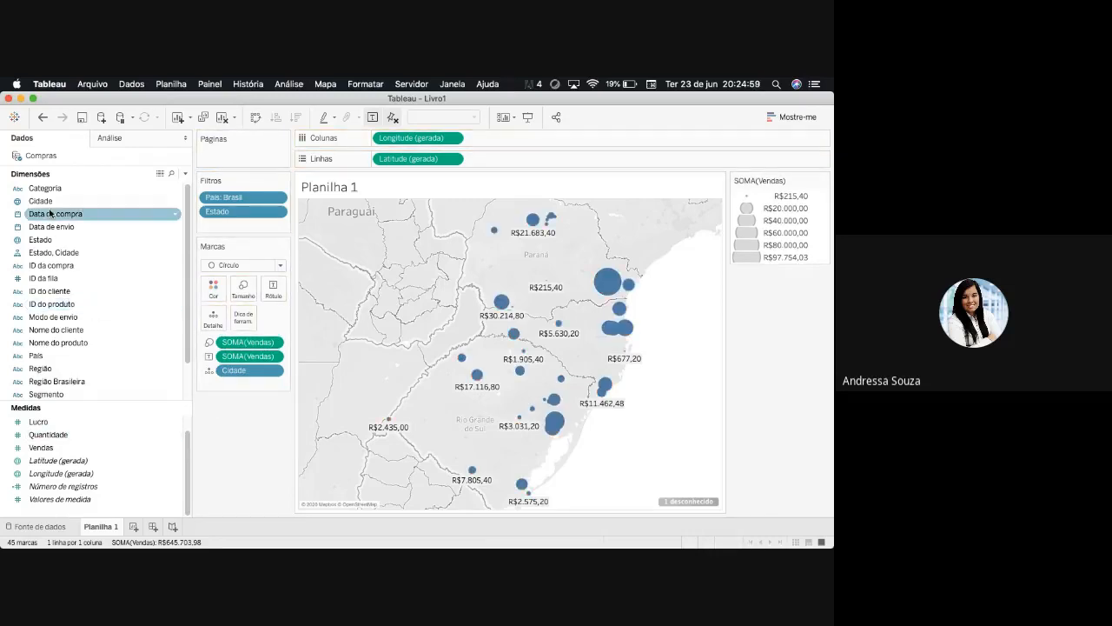
left_click_drag(40, 201, 212, 287)
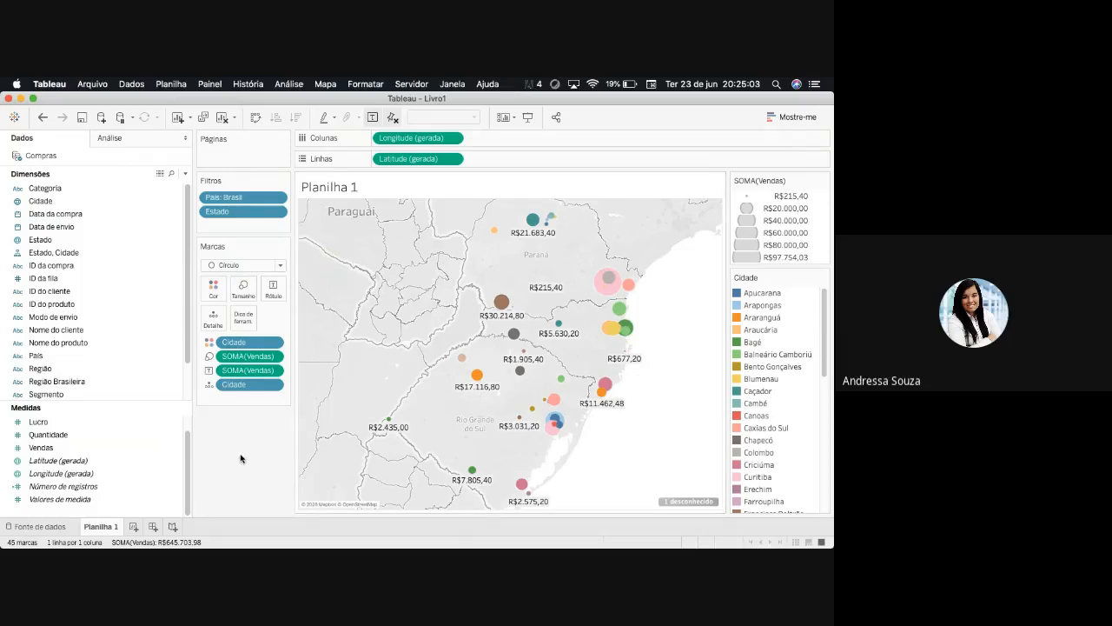
- Colour the map circles by Estado instead of Cidade
left_click_drag(241, 345, 139, 339)
left_click_drag(39, 246, 213, 287)
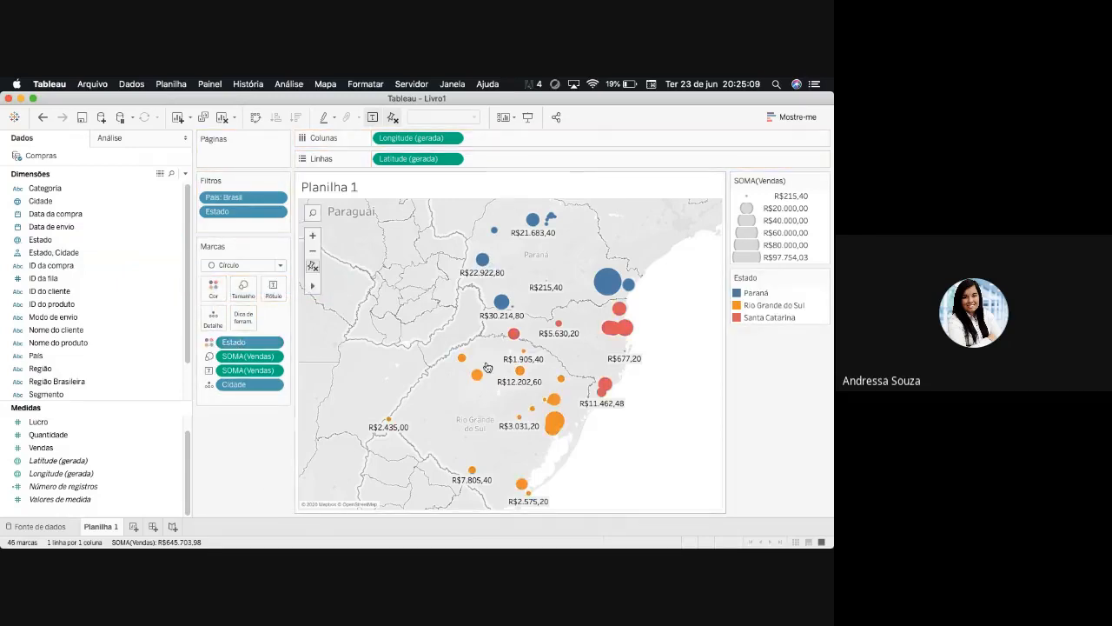
left_click(314, 251)
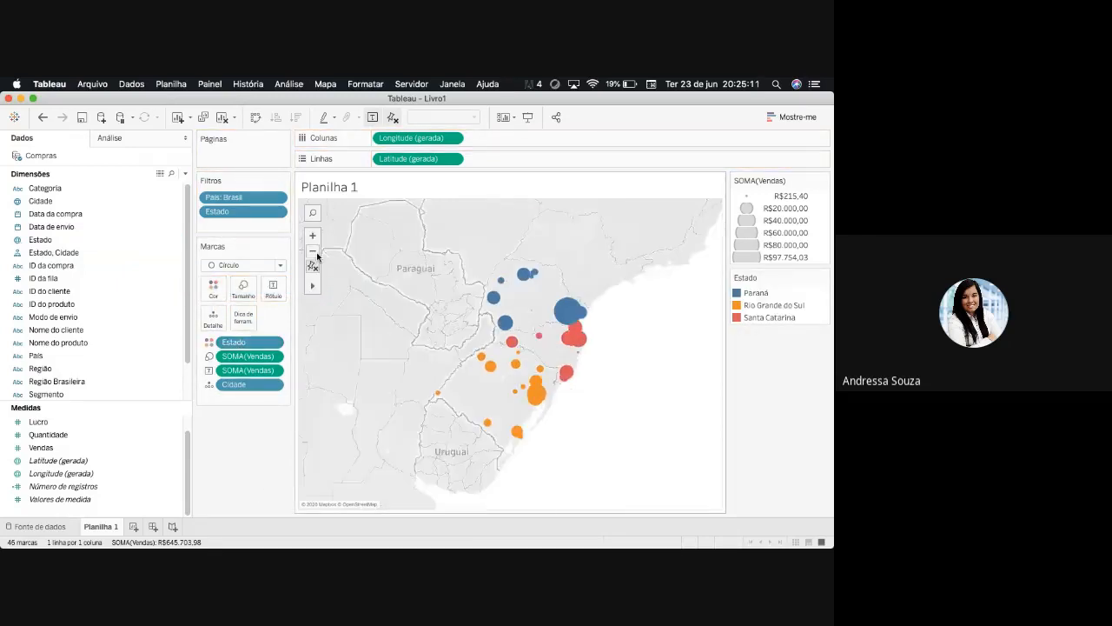
left_click(313, 241)
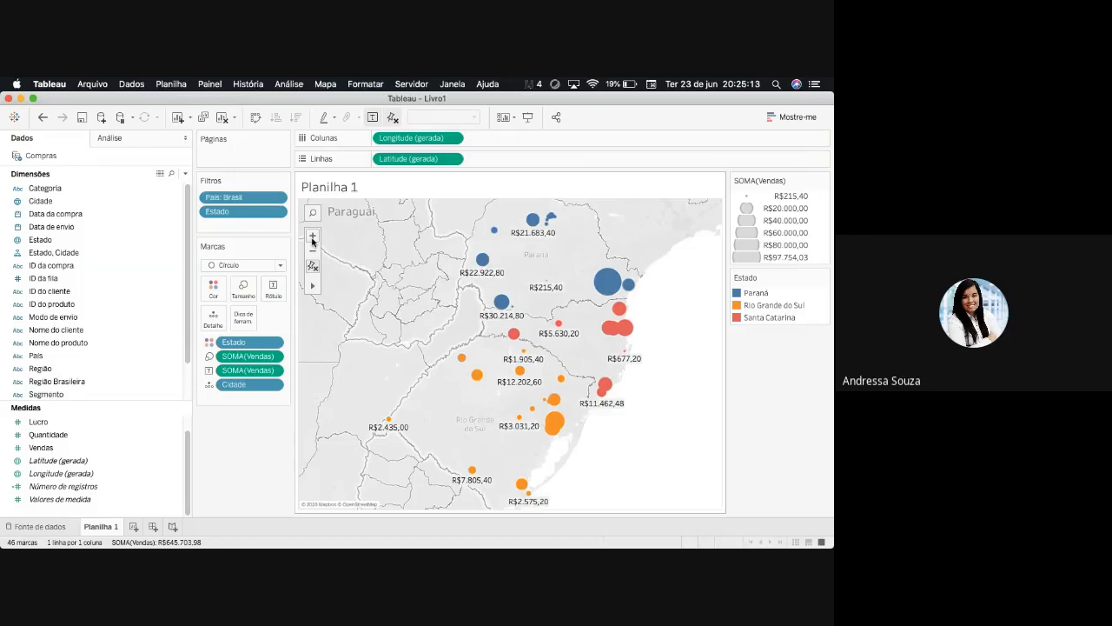
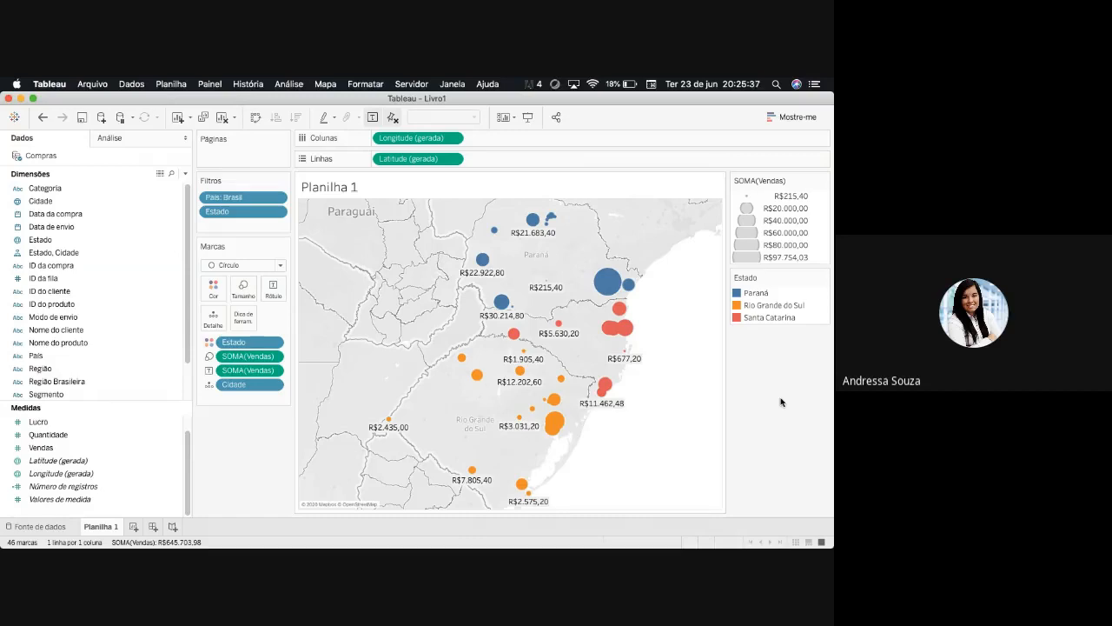
- Allow the Vendas labels to overlap other marks and limit them to the Mín./Máx. values
mouse_move(606, 297)
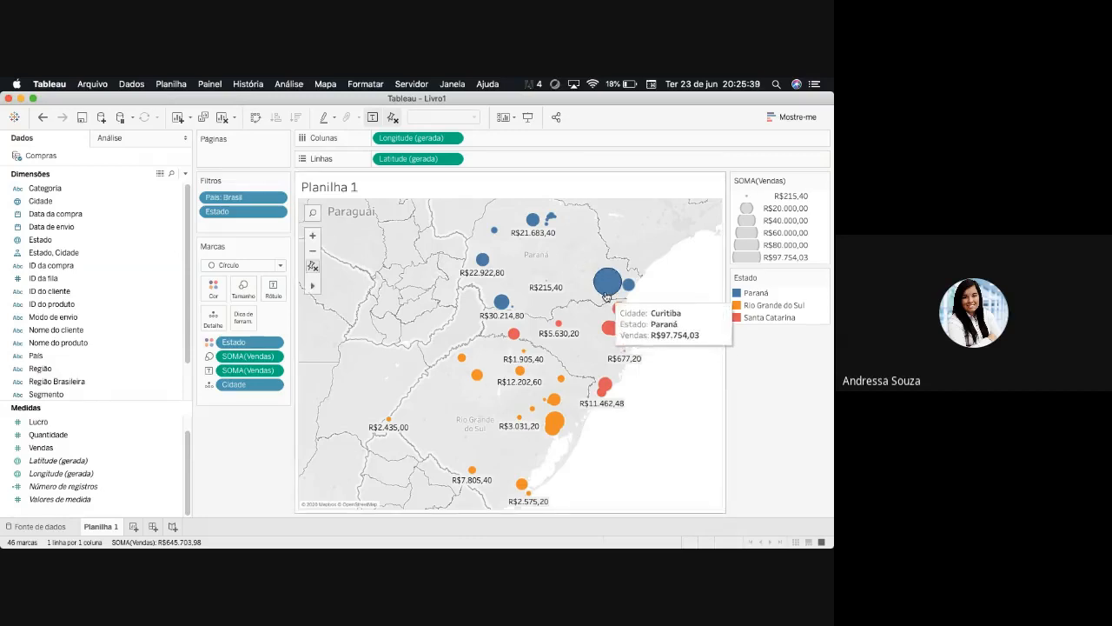
left_click(210, 372)
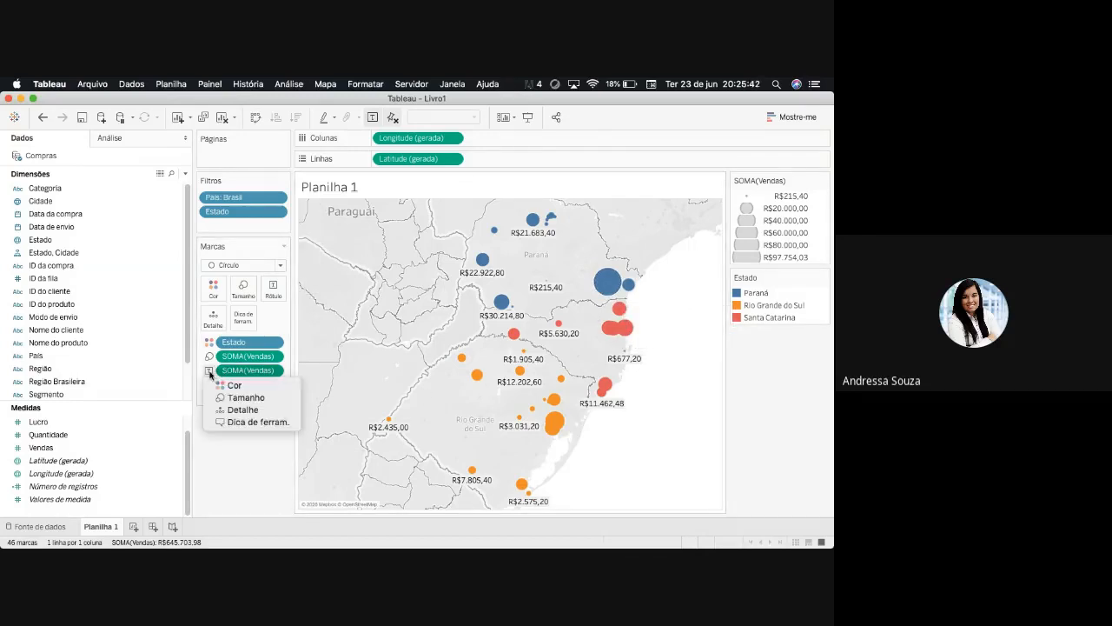
left_click(268, 300)
left_click(270, 298)
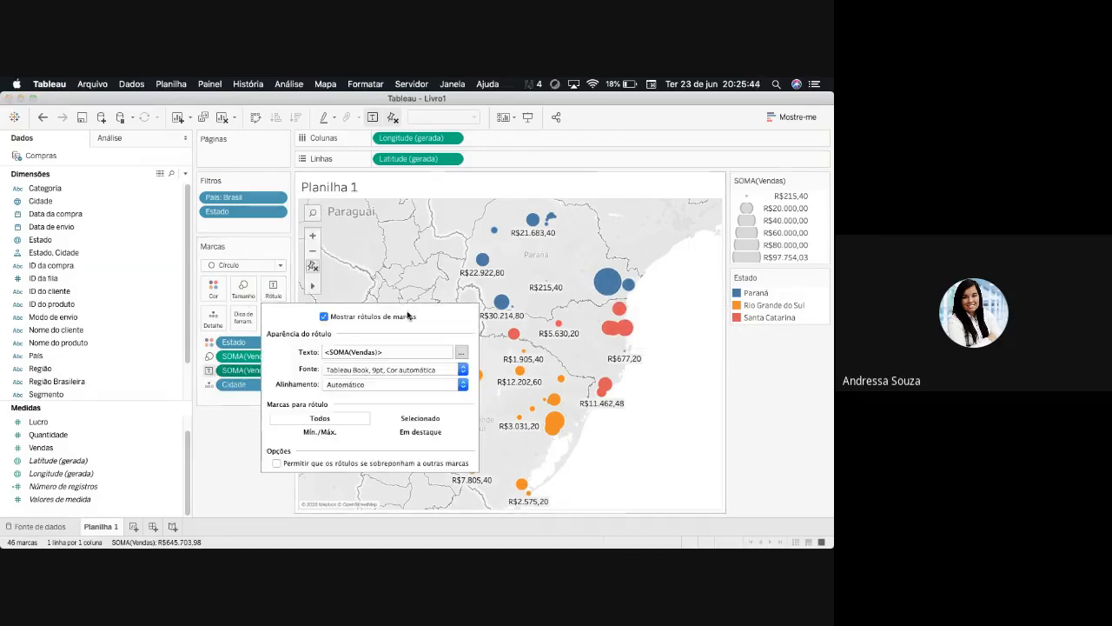
left_click(463, 385)
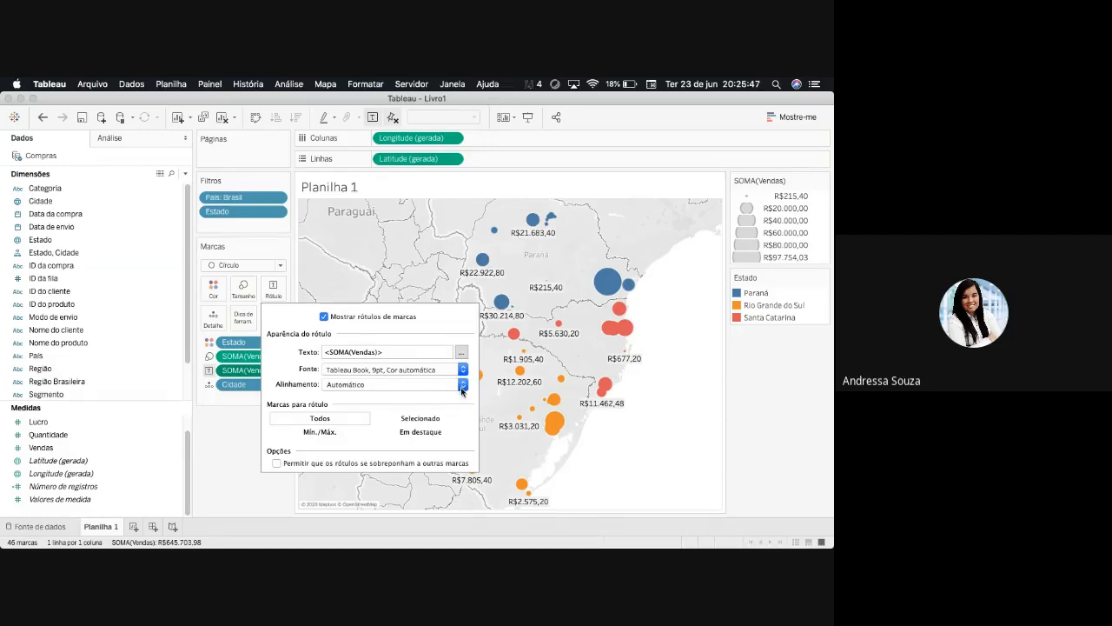
left_click(463, 385)
left_click(277, 463)
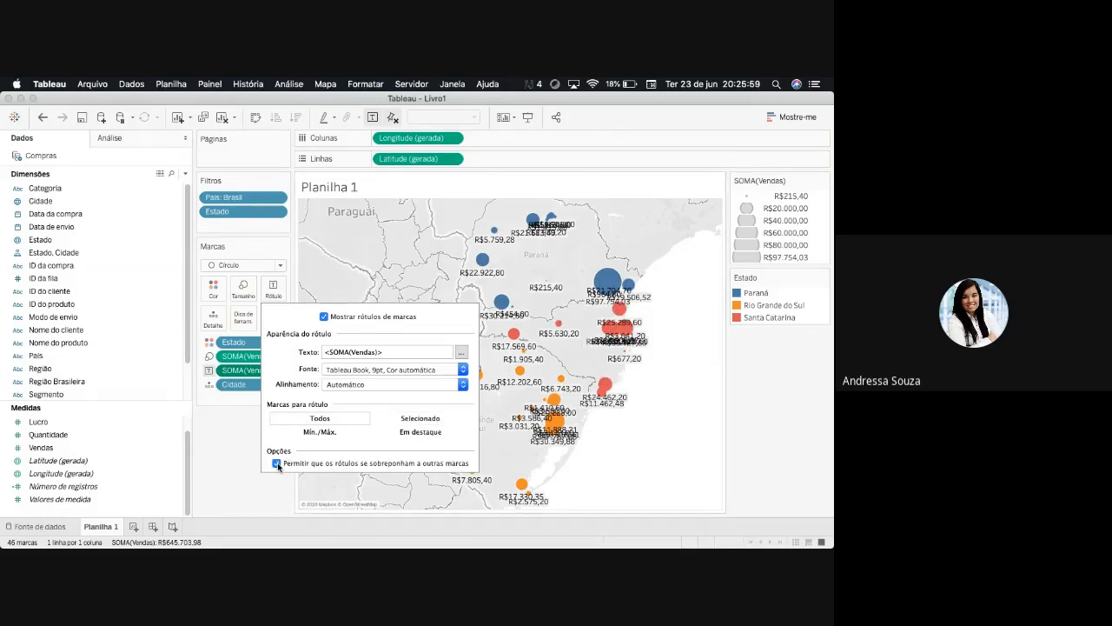
left_click(320, 431)
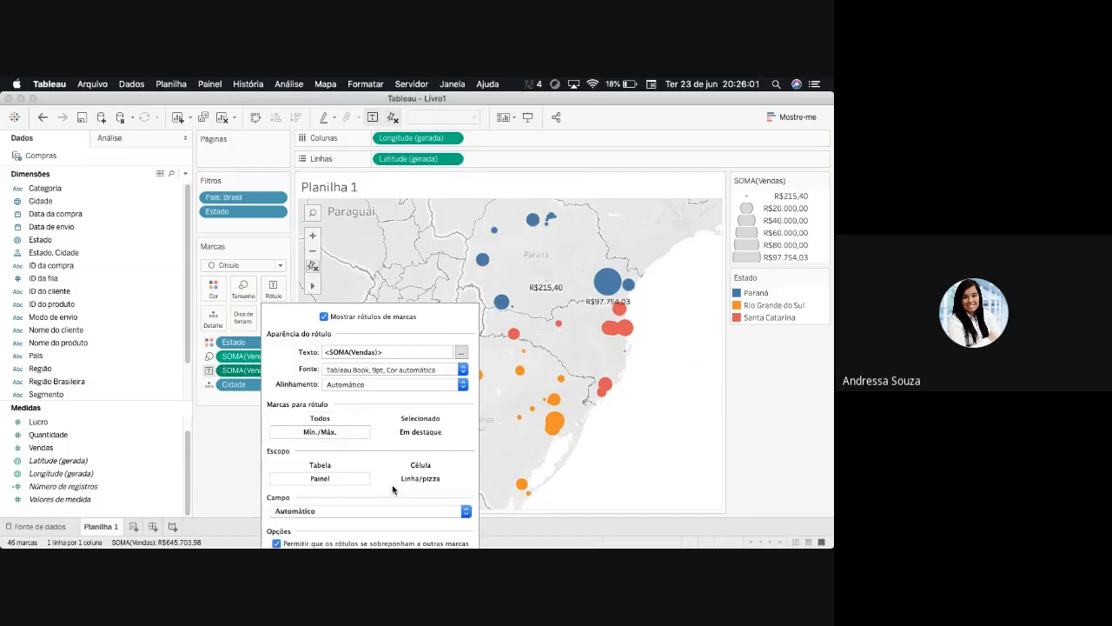
left_click(221, 450)
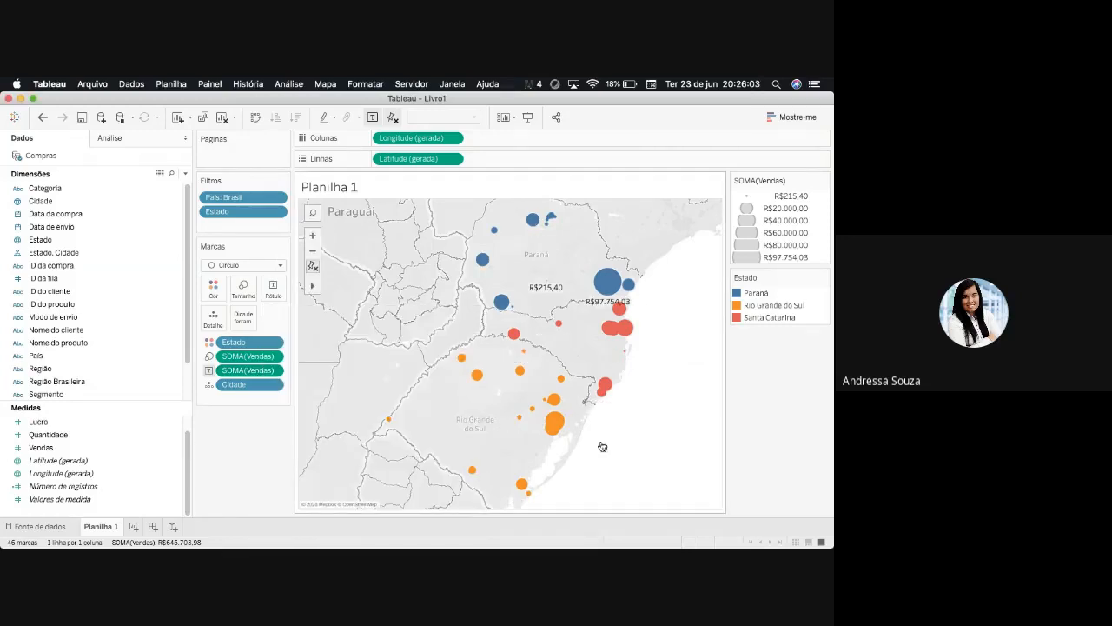
- Remove and re-add Vendas as the circle label, showing it only for Selecionado marks, and test it on the Colombo circle
mouse_move(614, 302)
left_click_drag(247, 370, 247, 424)
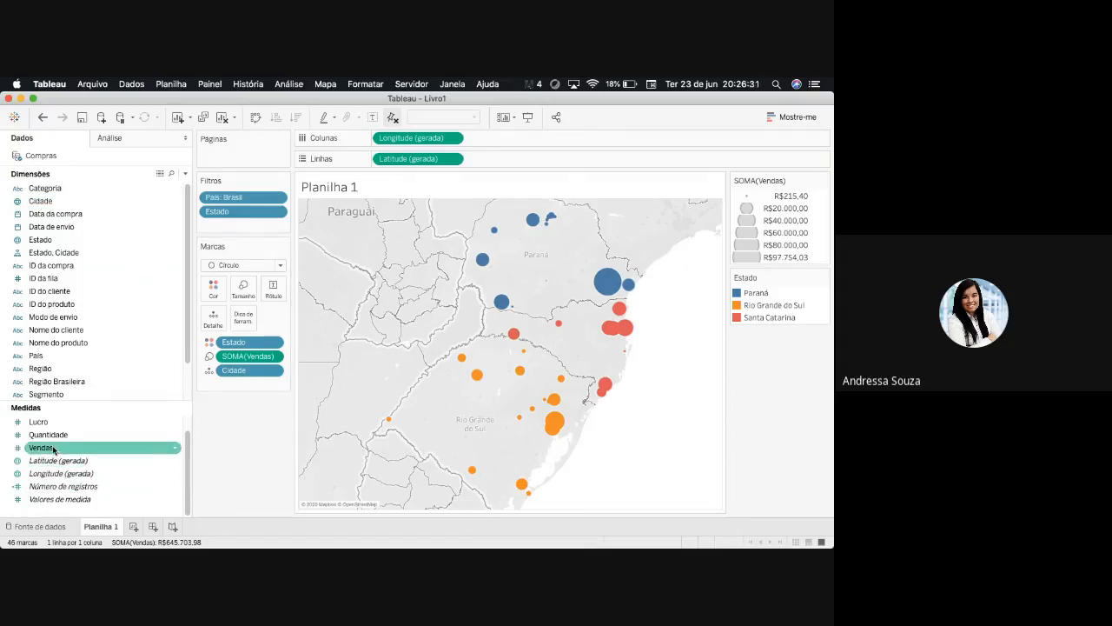
left_click_drag(54, 448, 279, 298)
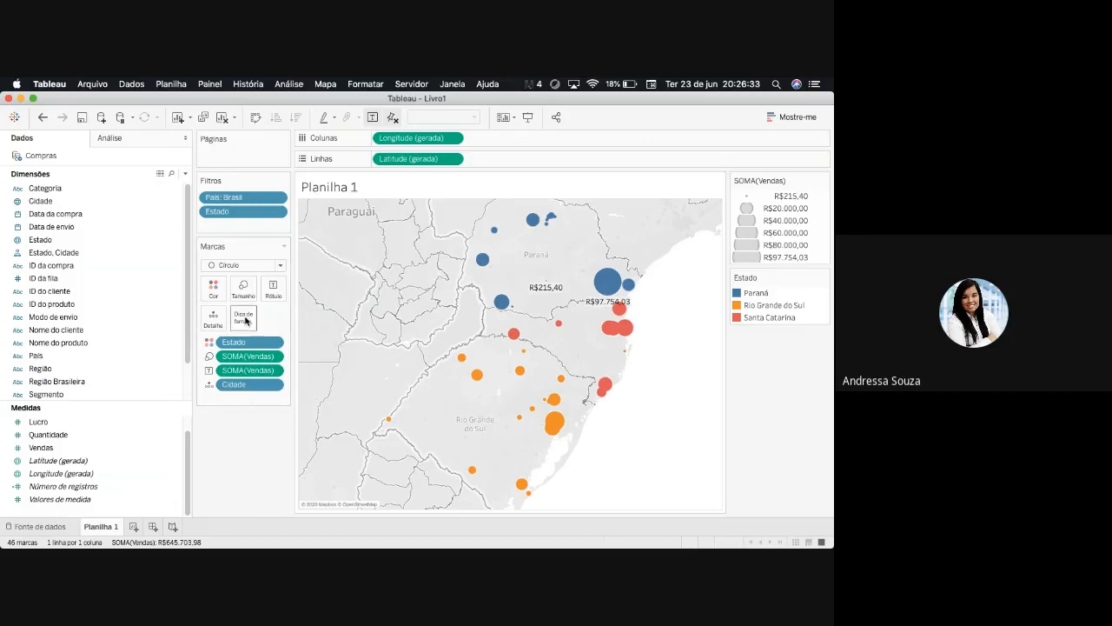
left_click(272, 288)
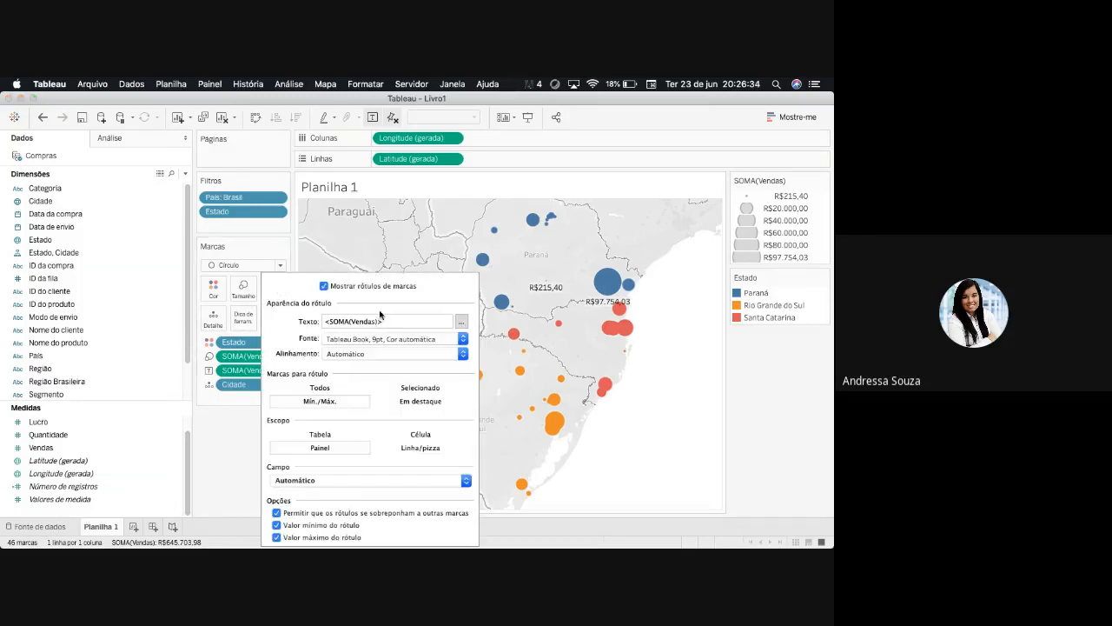
left_click(438, 389)
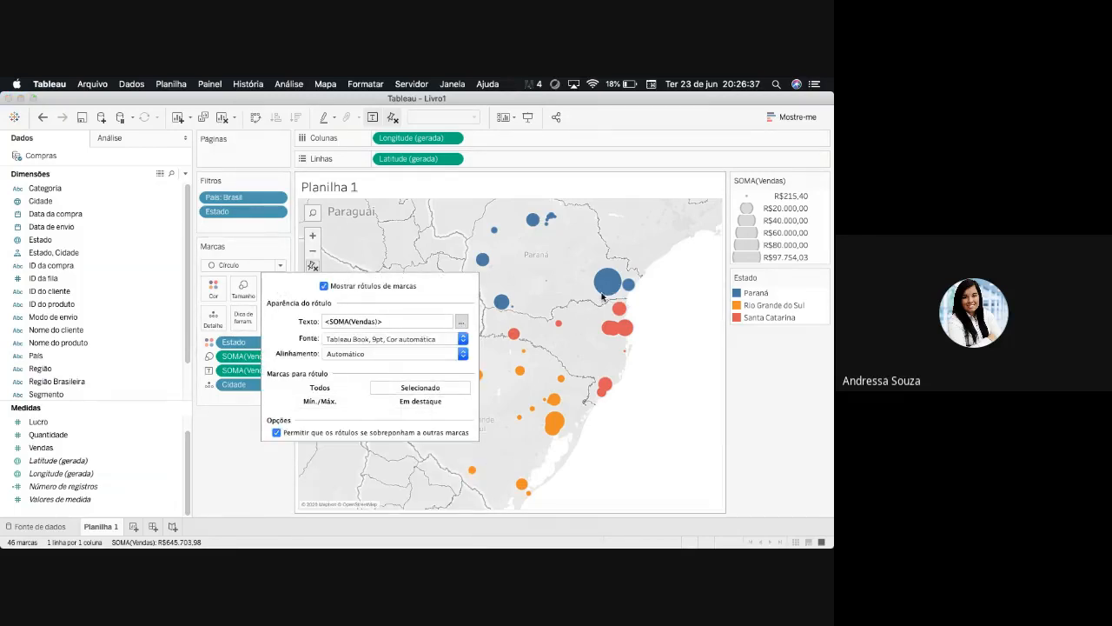
left_click(611, 283)
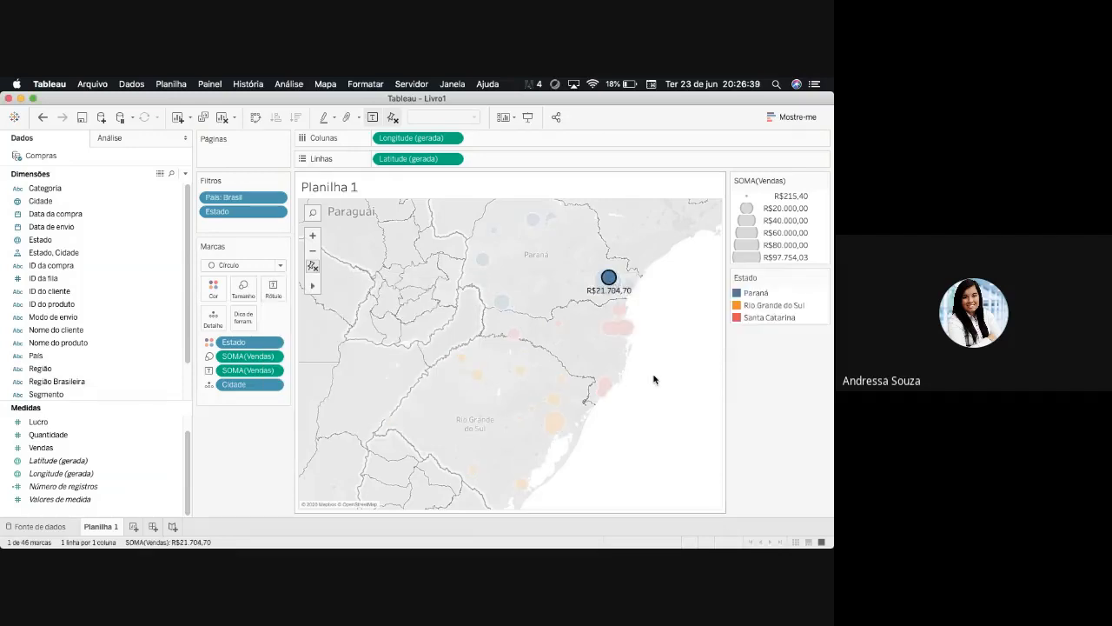
left_click(572, 325)
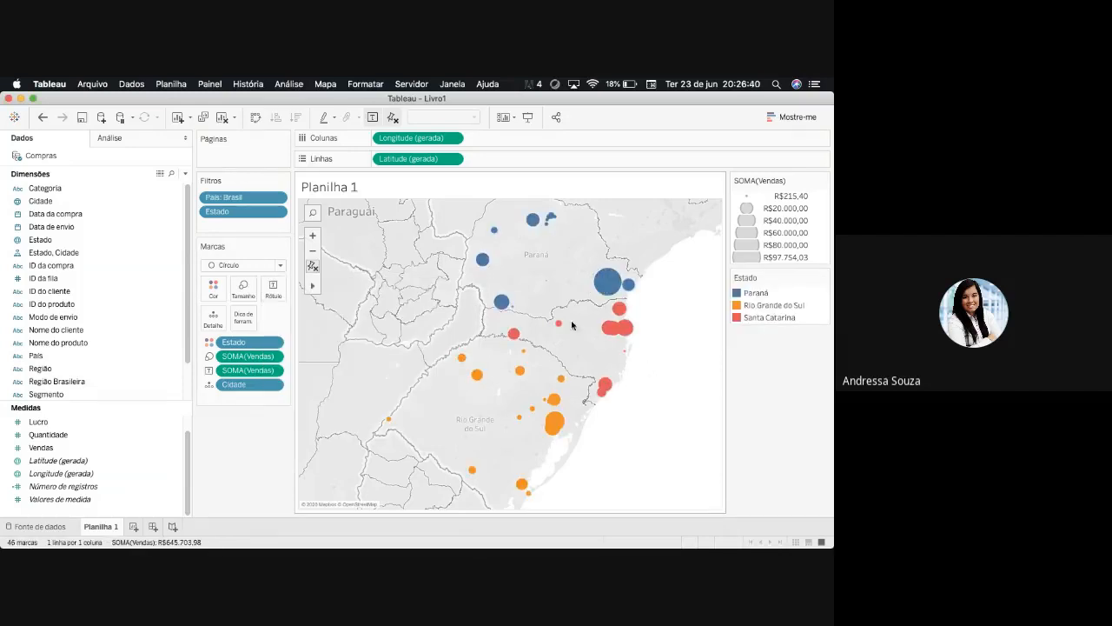
- Set the mark labels of Colombo, Sapucaia do Sul and the large coastal Santa Catarina circle to Sempre mostrar
right_click(610, 280)
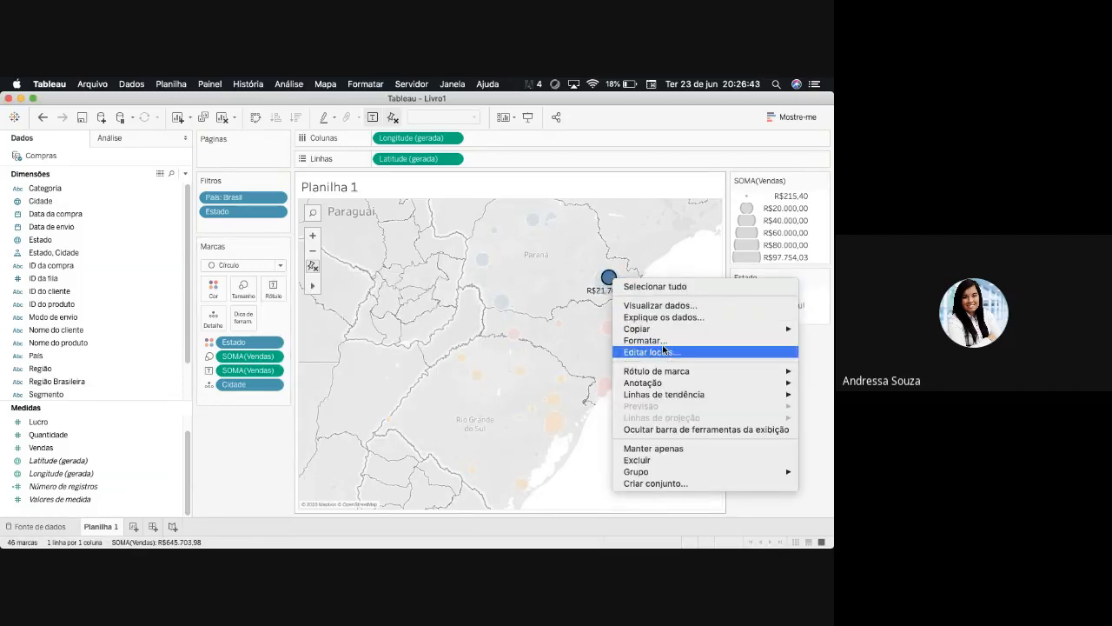
mouse_move(661, 372)
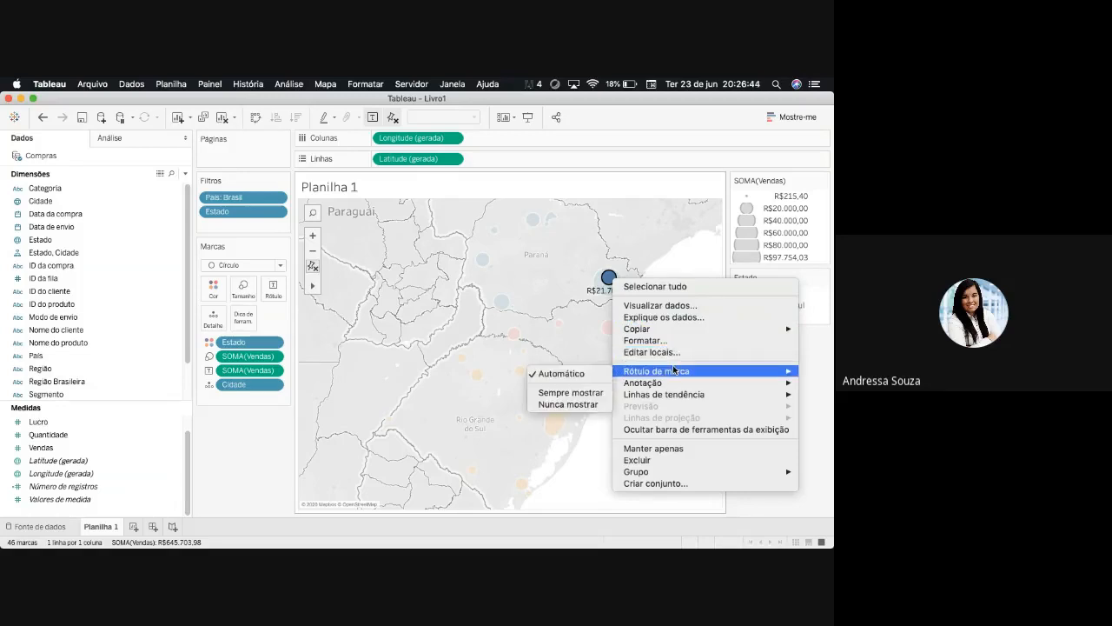
left_click(569, 395)
left_click(606, 507)
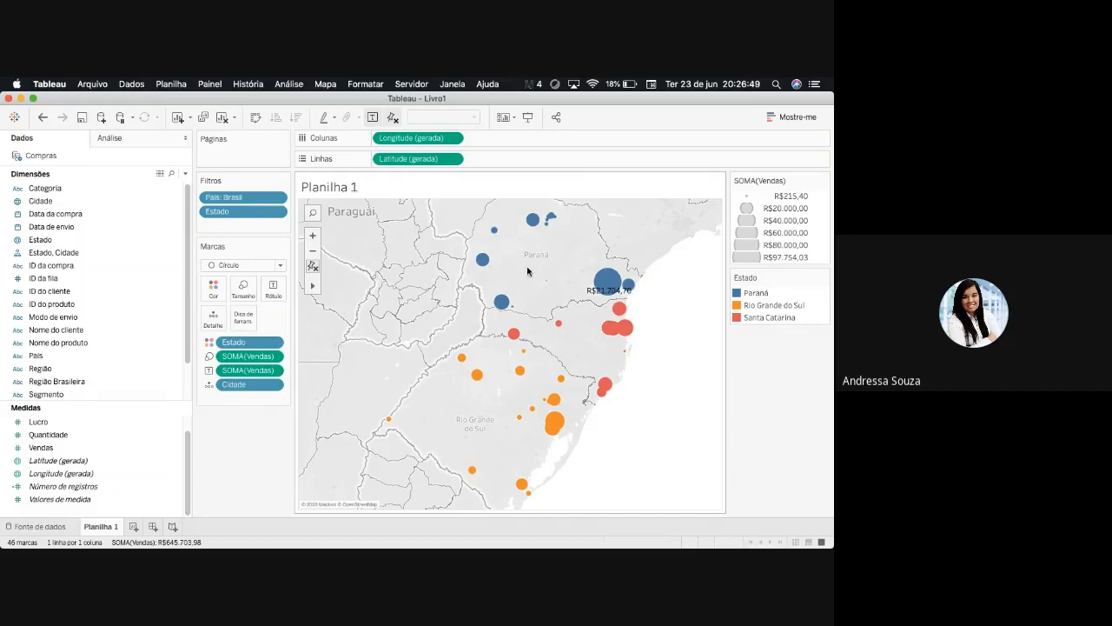
right_click(561, 423)
mouse_move(688, 299)
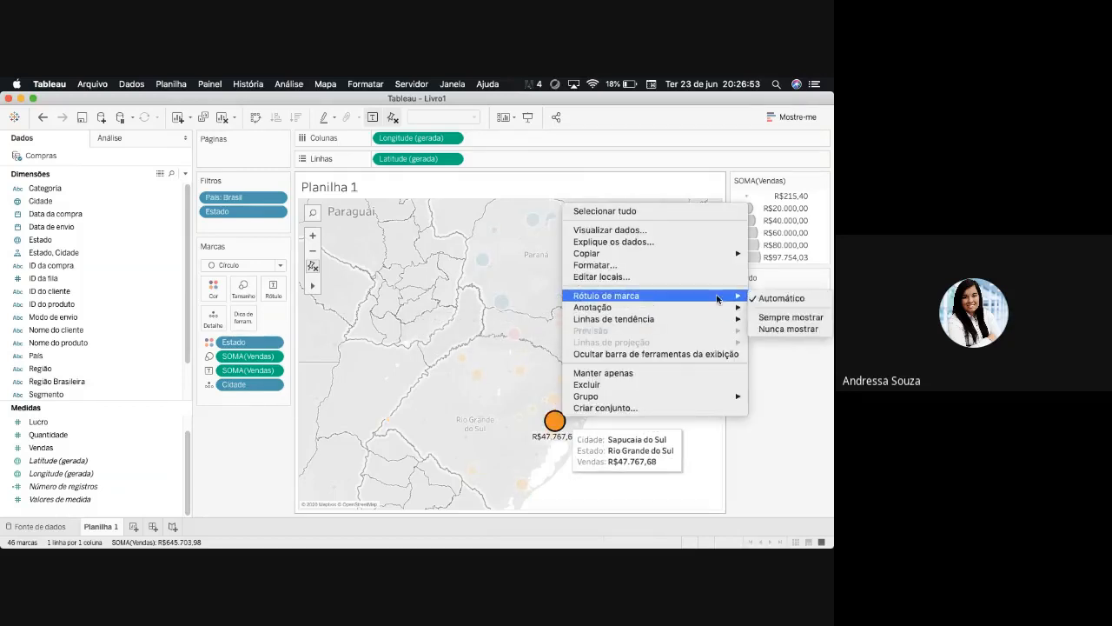
left_click(599, 447)
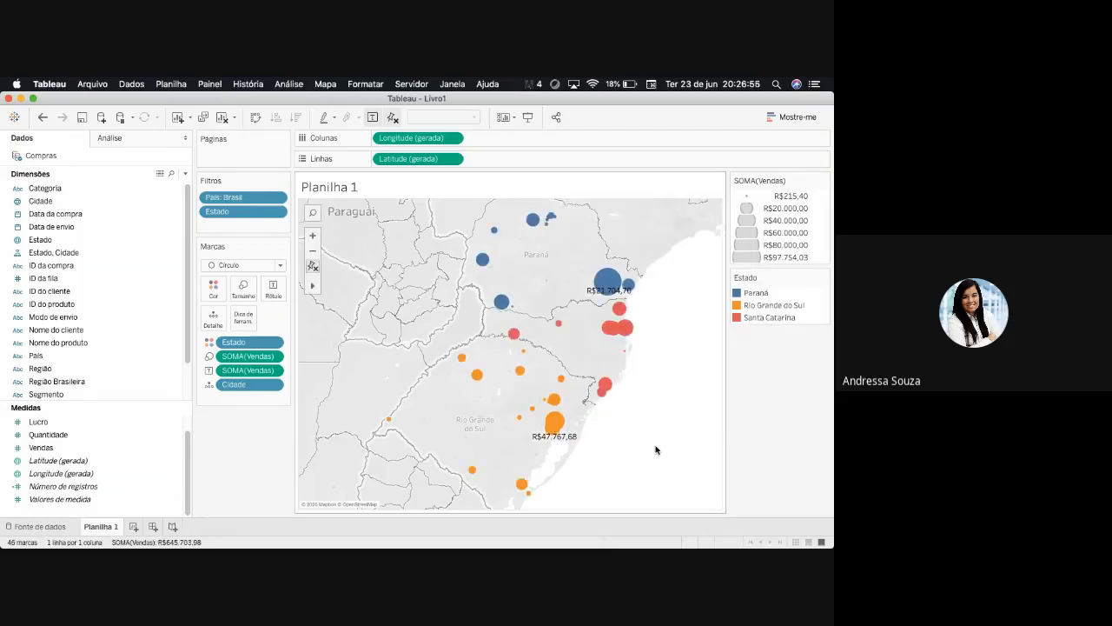
right_click(624, 329)
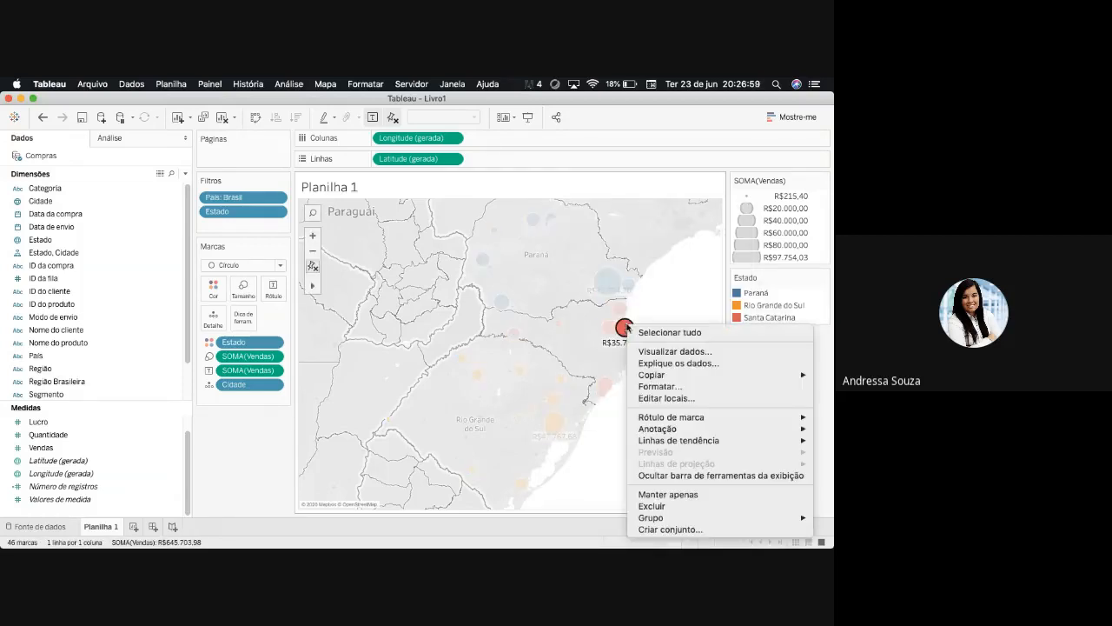
mouse_move(704, 424)
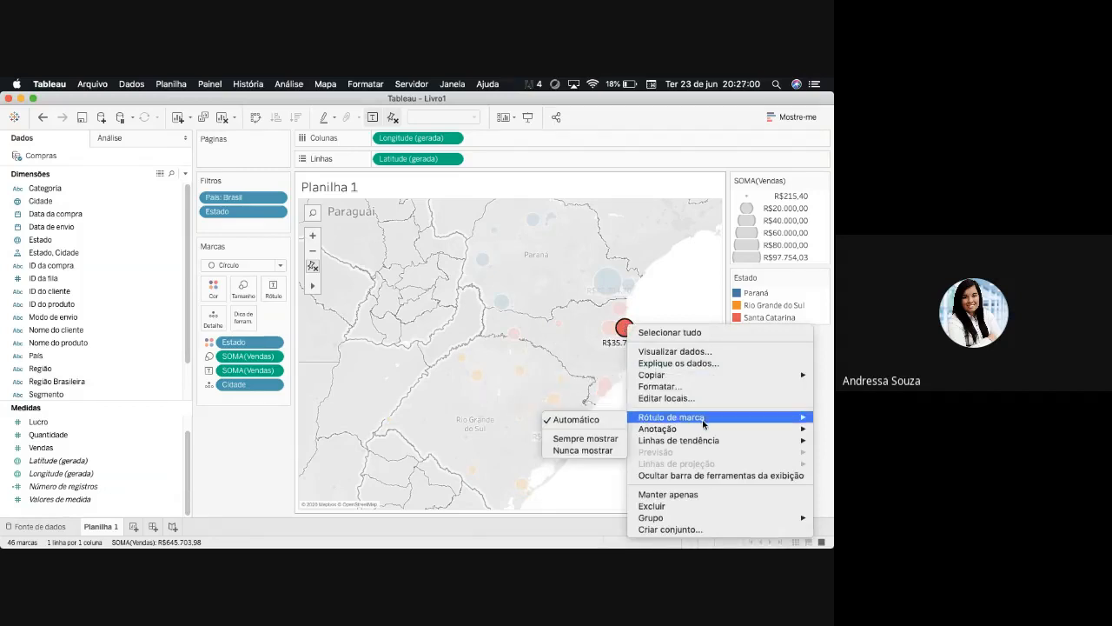
left_click(584, 438)
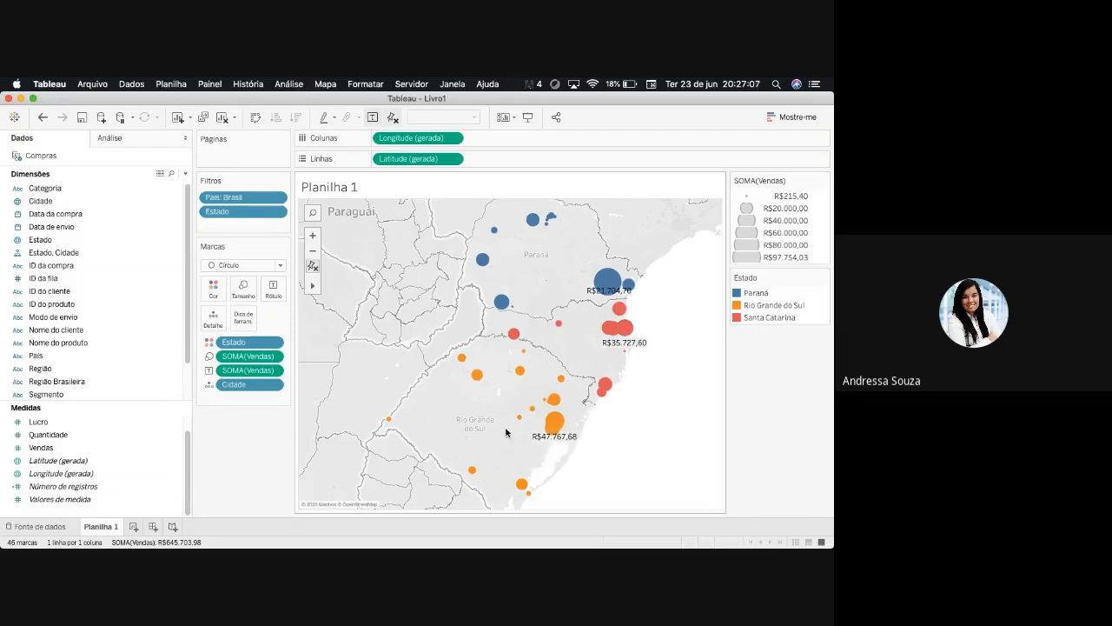
- Examine the labelled city circles at different map scales and check the details of individual cities
mouse_move(611, 287)
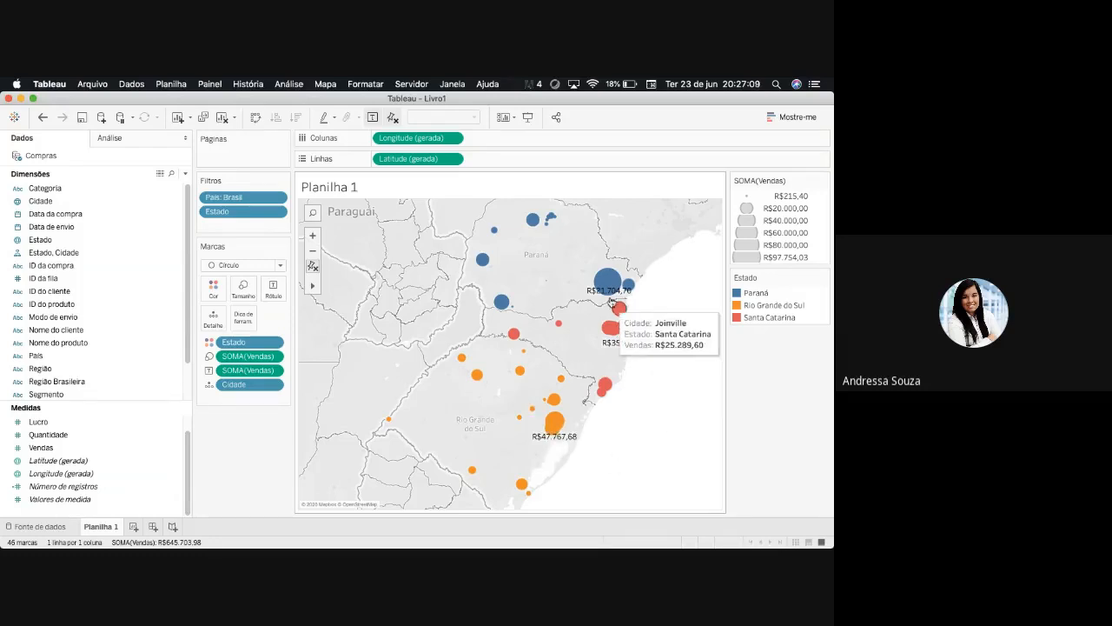
left_click(313, 250)
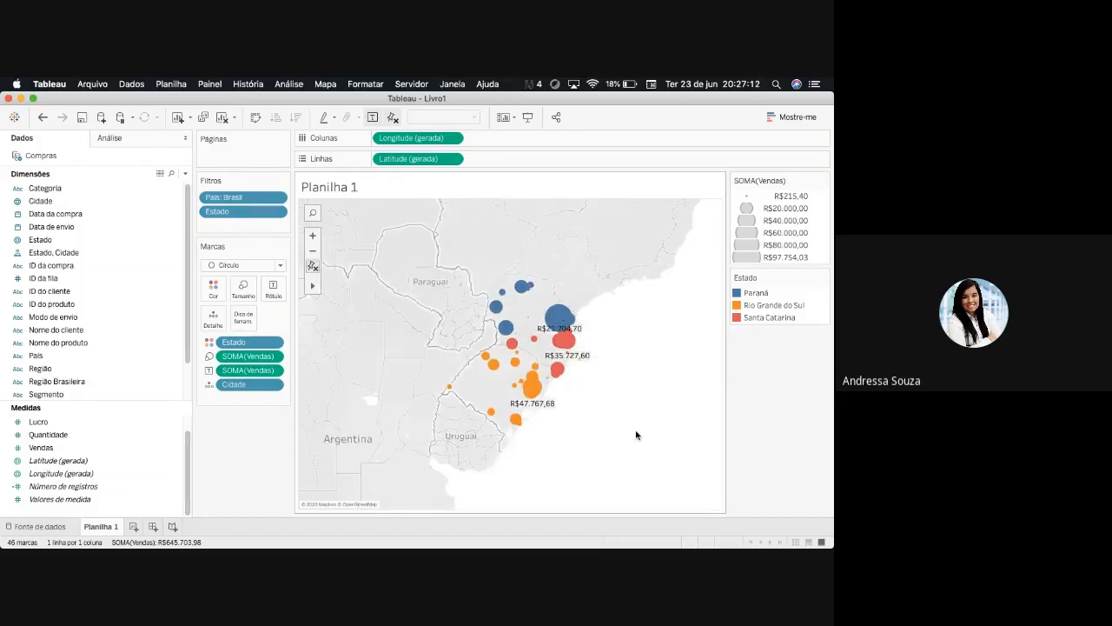
left_click(312, 236)
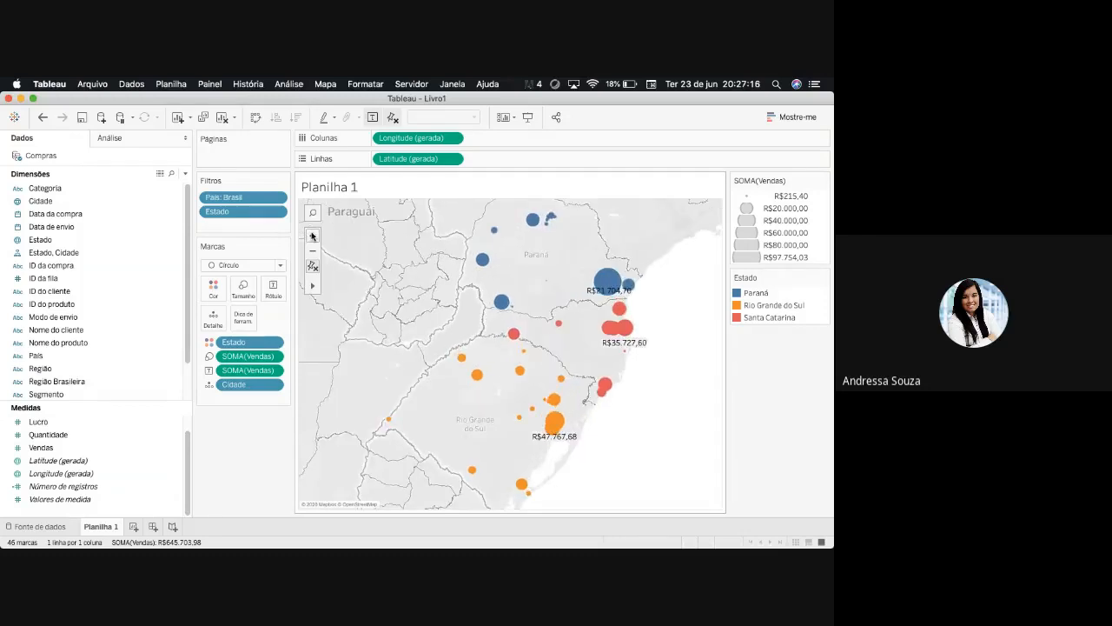
left_click(313, 236)
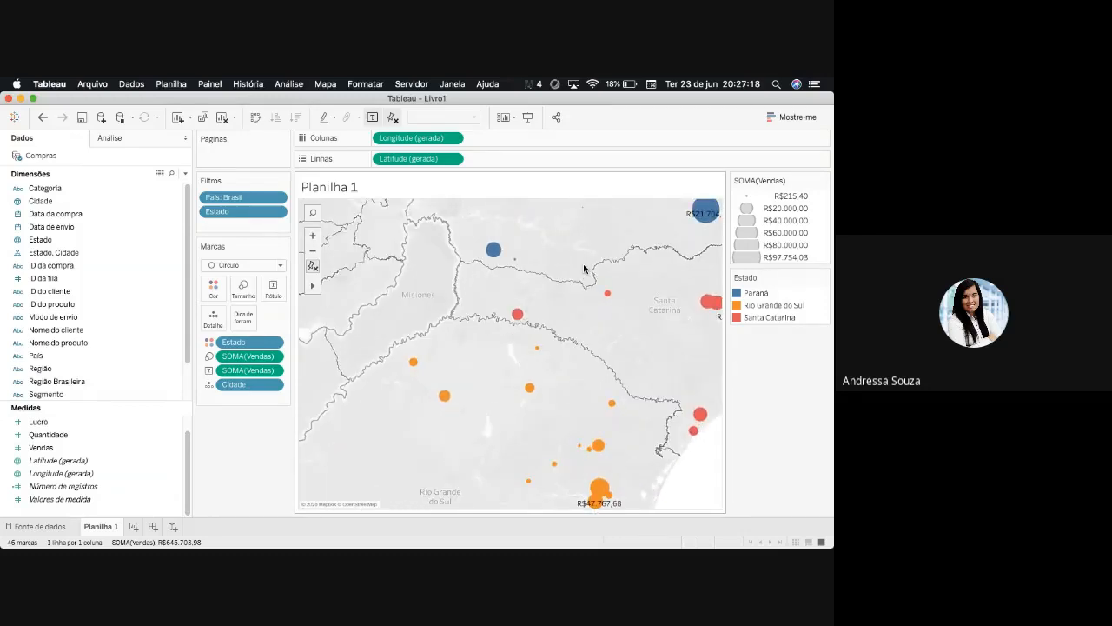
left_click(313, 250)
left_click(313, 250)
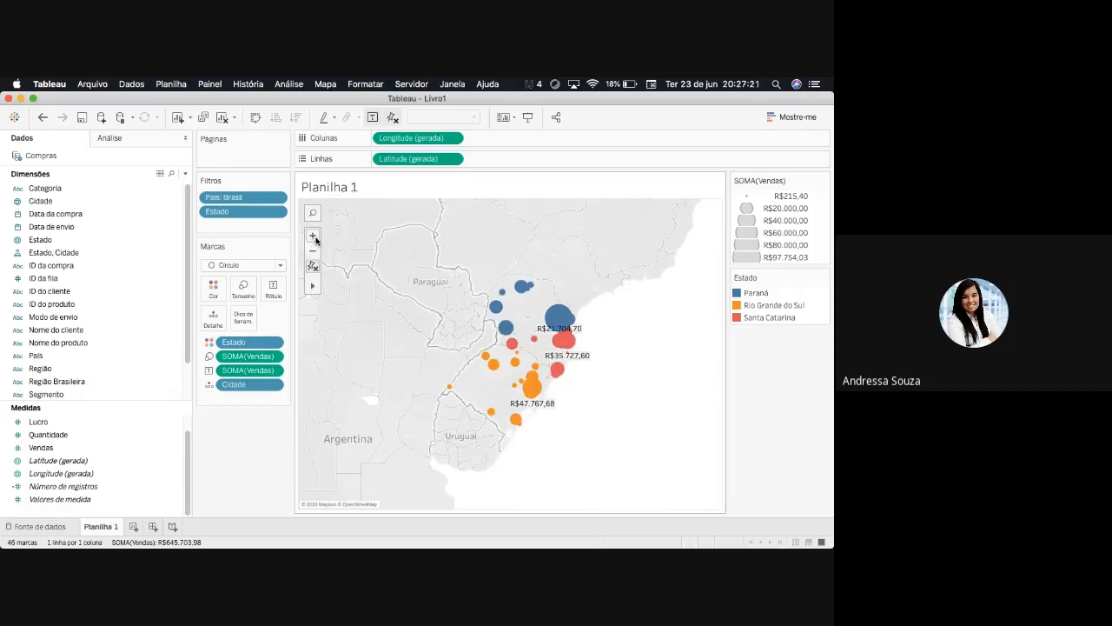
mouse_move(493, 321)
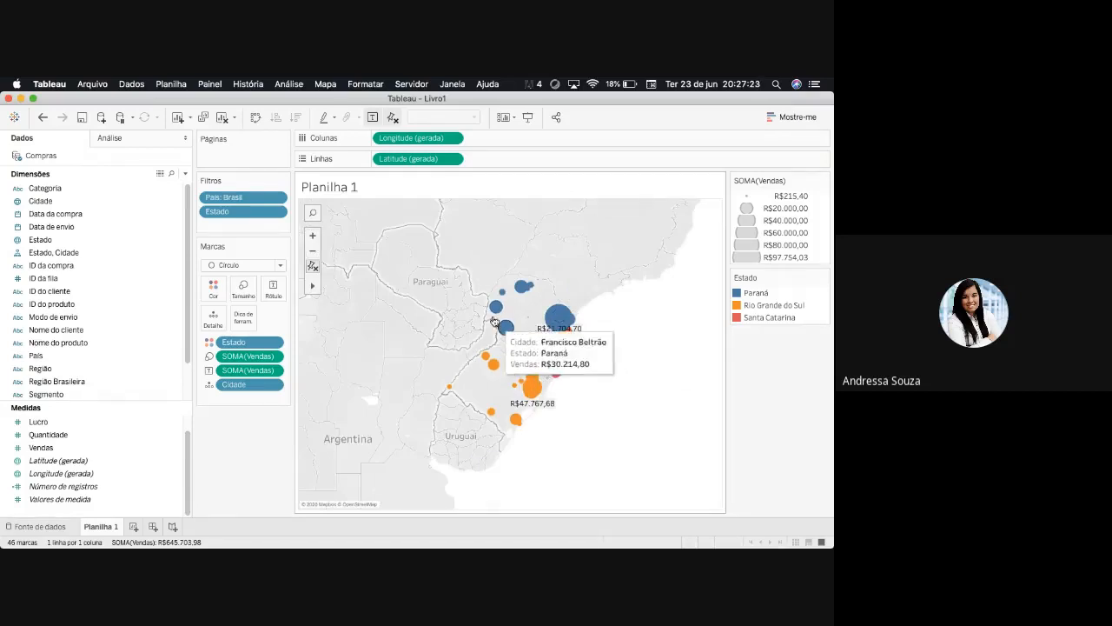
left_click(313, 236)
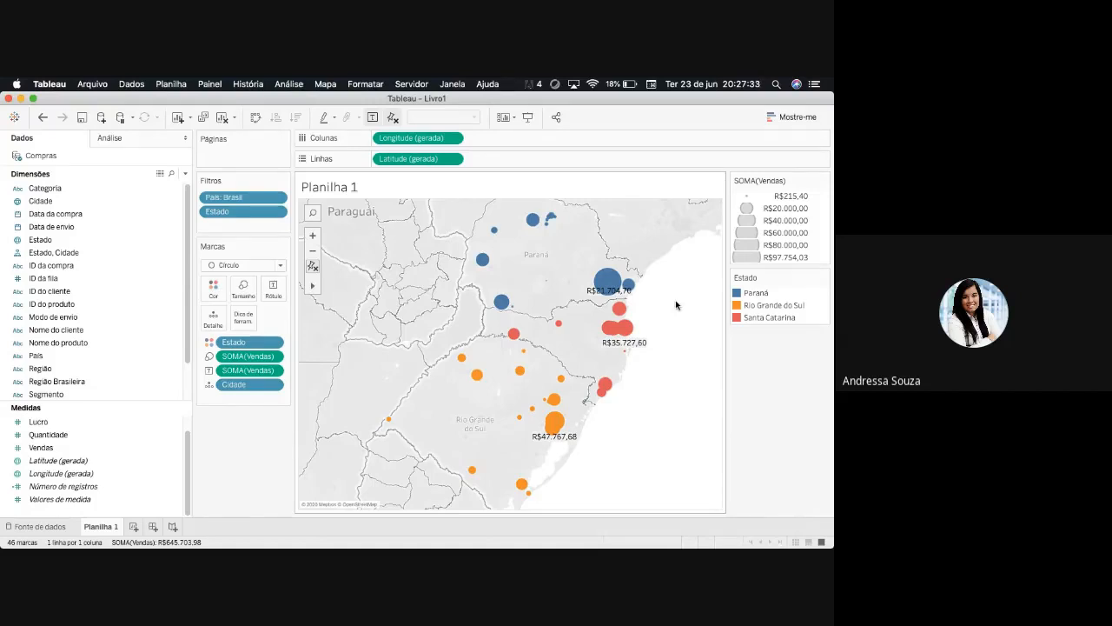
mouse_move(607, 294)
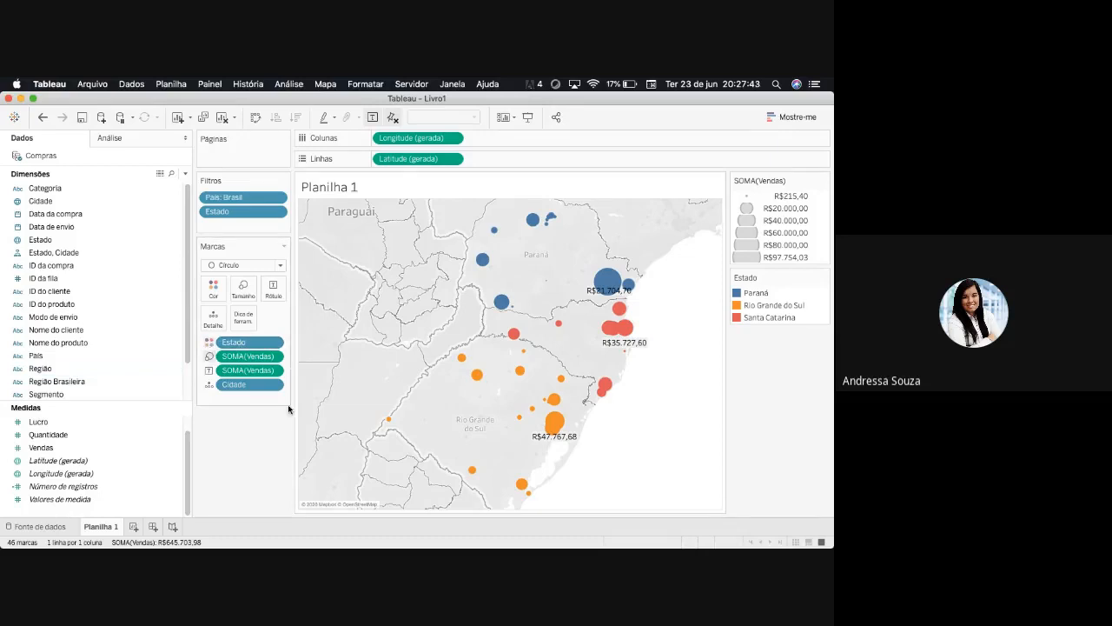
left_click(316, 252)
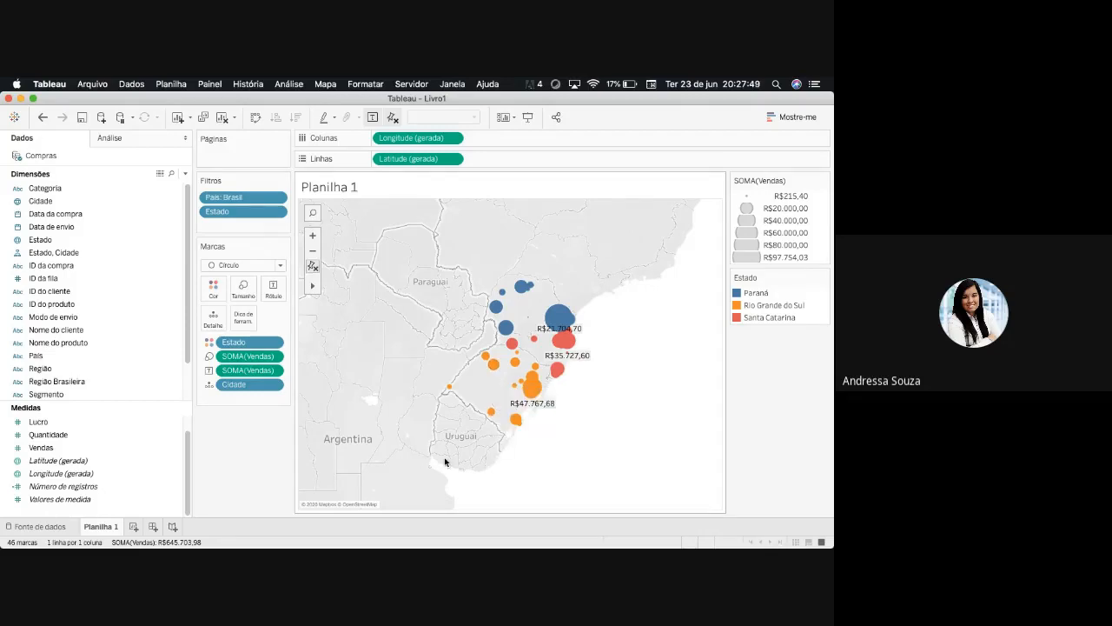
- Remove the País and Estado filters from the map
left_click(276, 199)
left_click(274, 197)
left_click(258, 208)
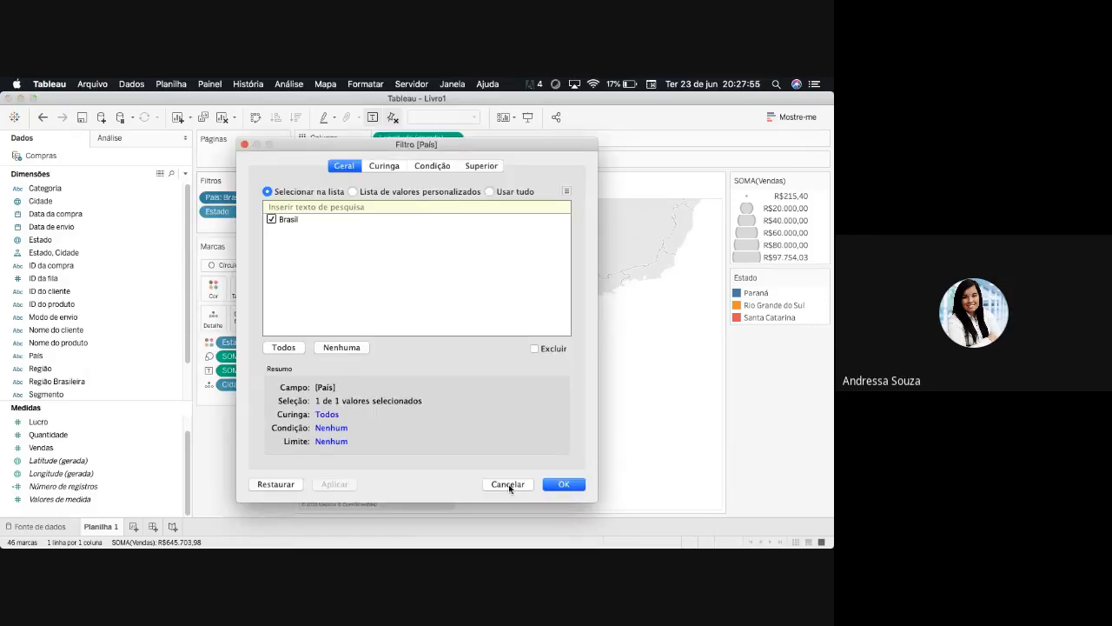
left_click(508, 484)
left_click_drag(232, 214, 235, 447)
left_click_drag(443, 429, 445, 430)
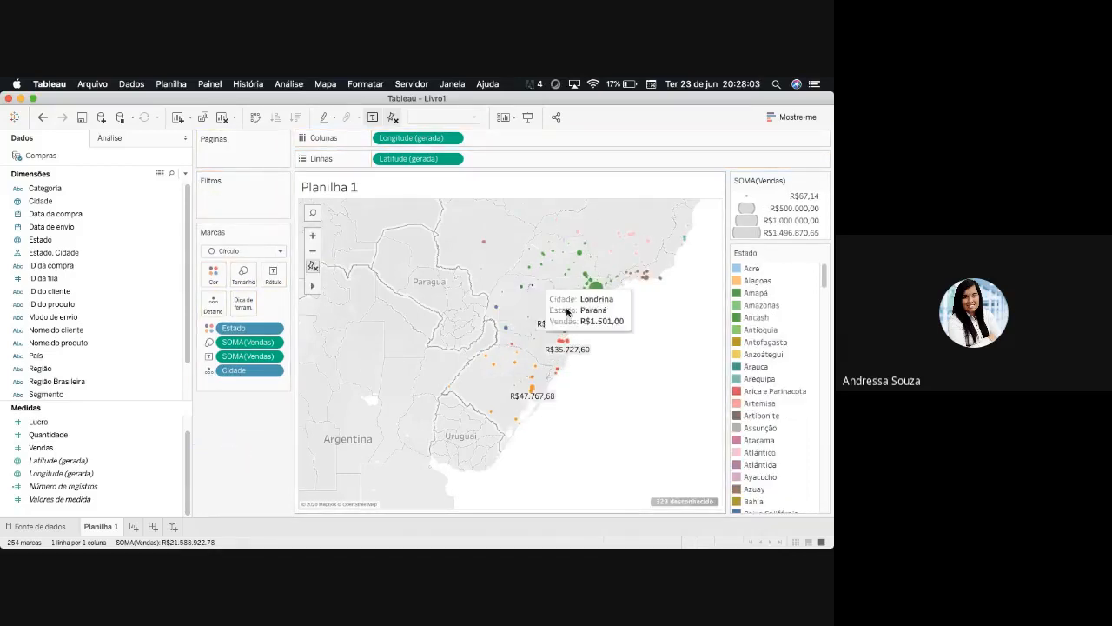
- Inspect the unfiltered circles across the continent and clear the Estado, Vendas and Cidade fields from the marks
scroll(636, 378, "up", 2)
scroll(636, 378, "down", 5)
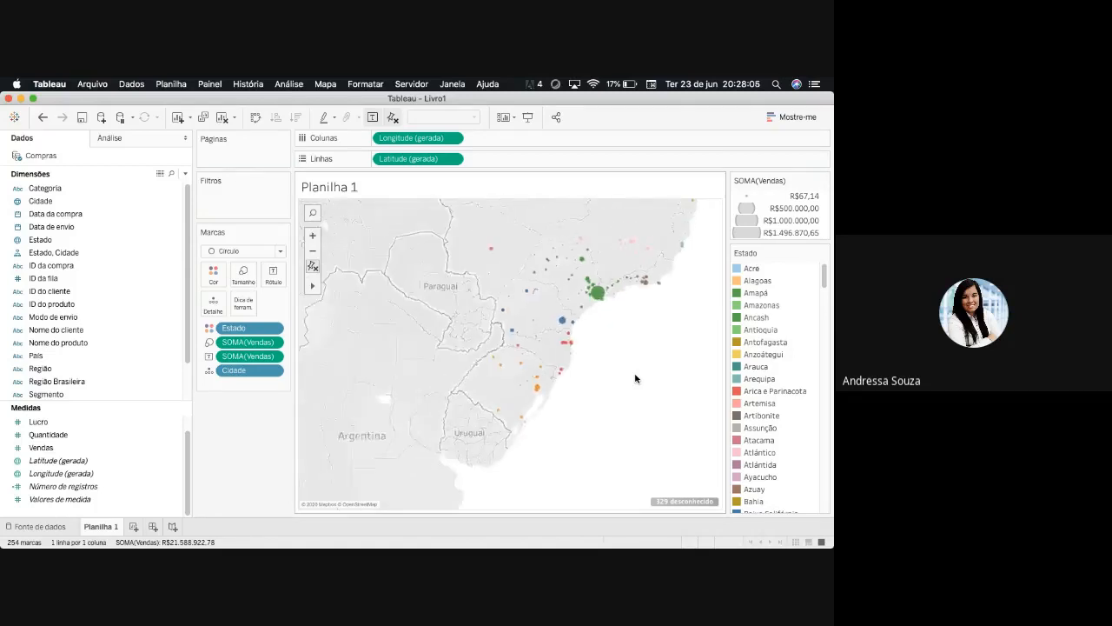
scroll(636, 379, "down", 2)
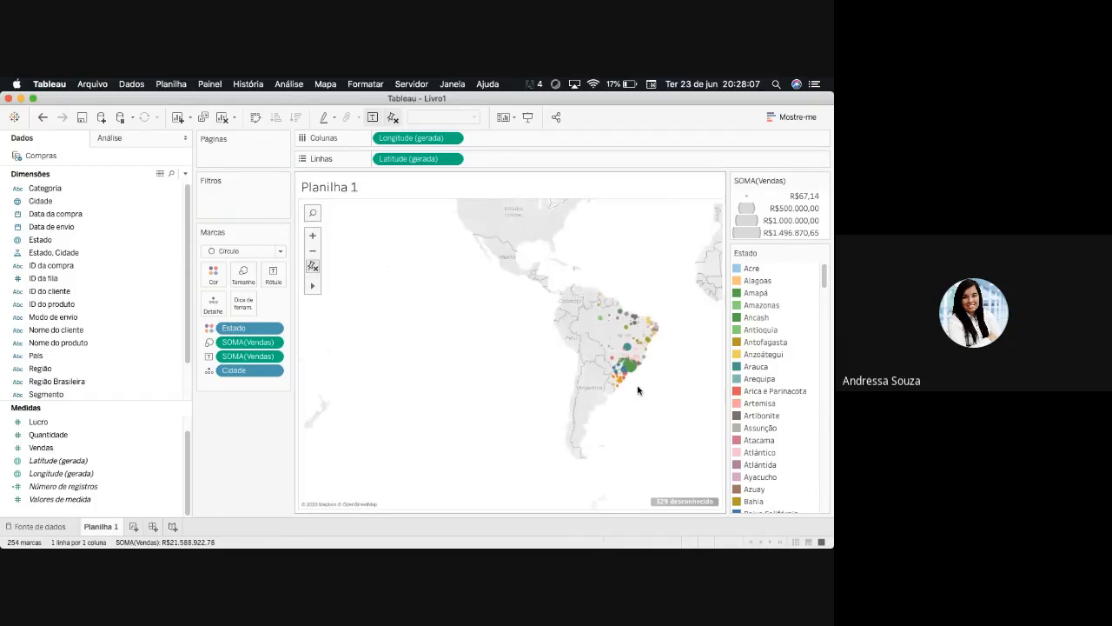
scroll(638, 391, "up", 4)
left_click_drag(268, 329, 259, 424)
left_click_drag(257, 341, 256, 417)
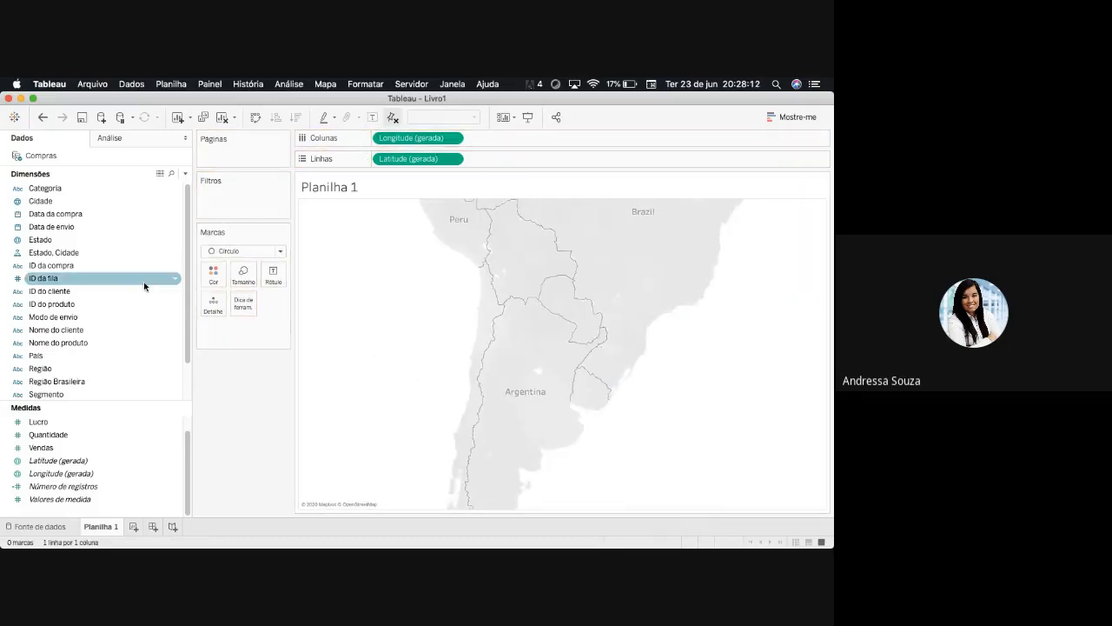
- Add a País filter limited to Brasil to the empty map
left_click(50, 214)
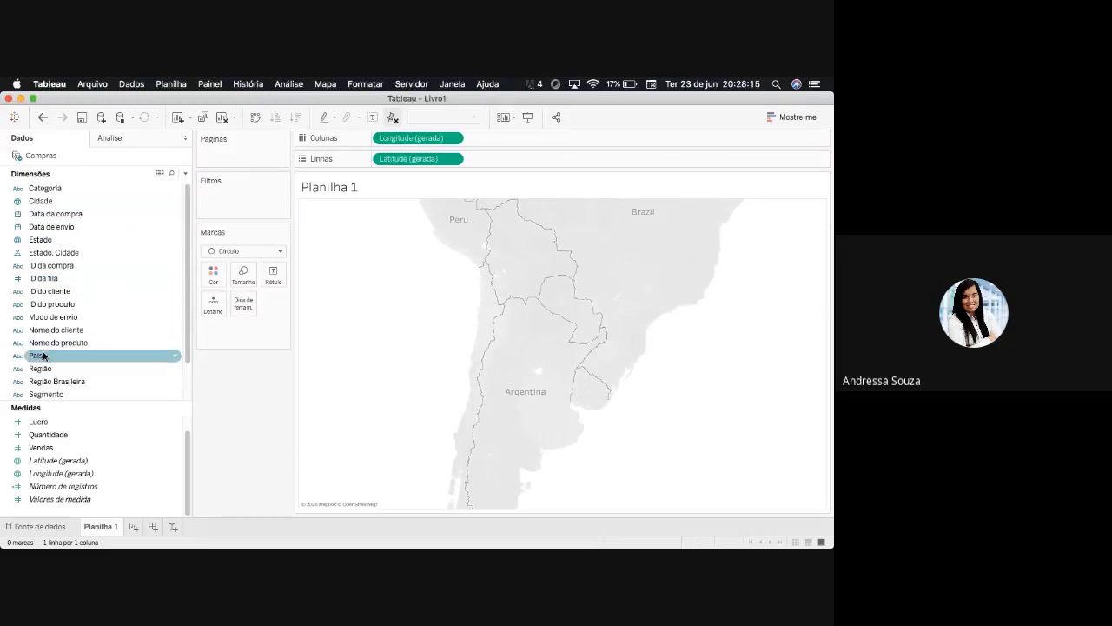
left_click_drag(35, 355, 228, 193)
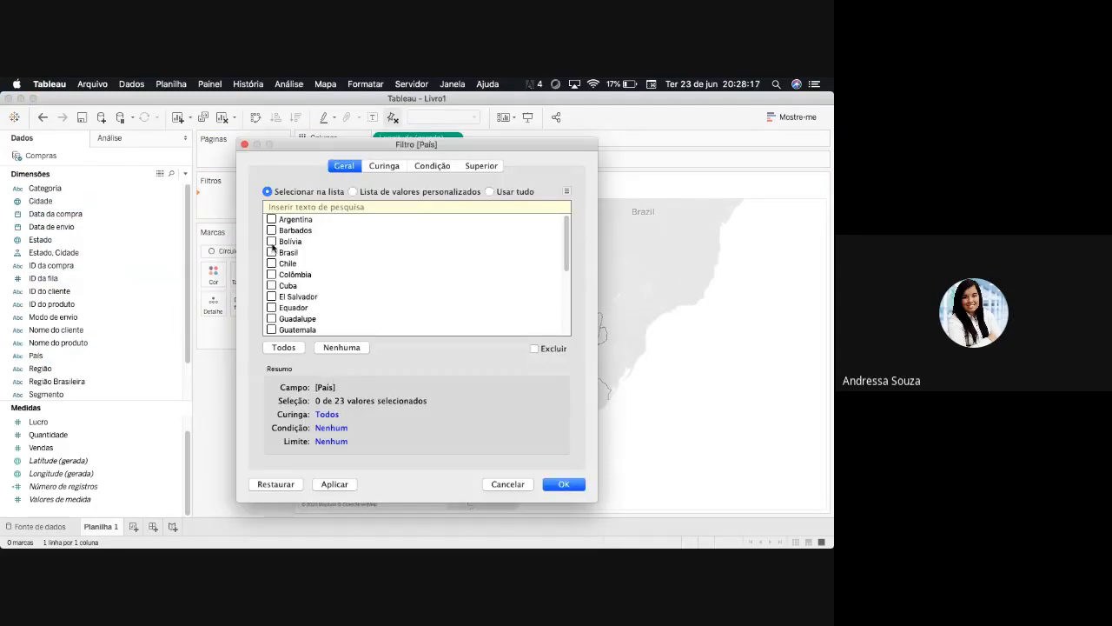
left_click(272, 252)
left_click_drag(566, 261, 568, 324)
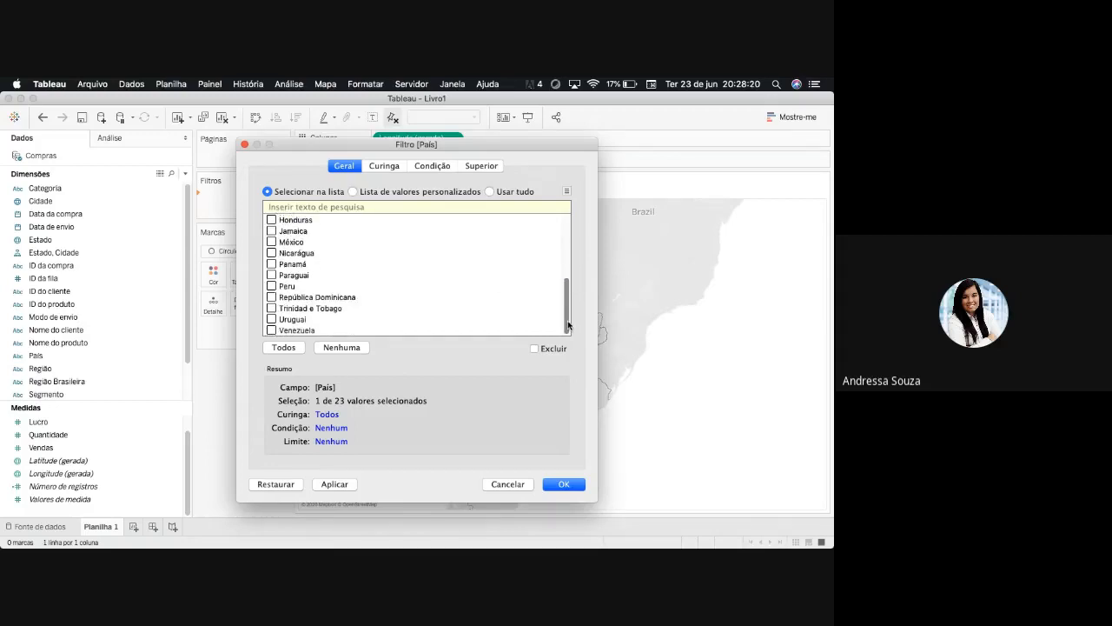
key("Return")
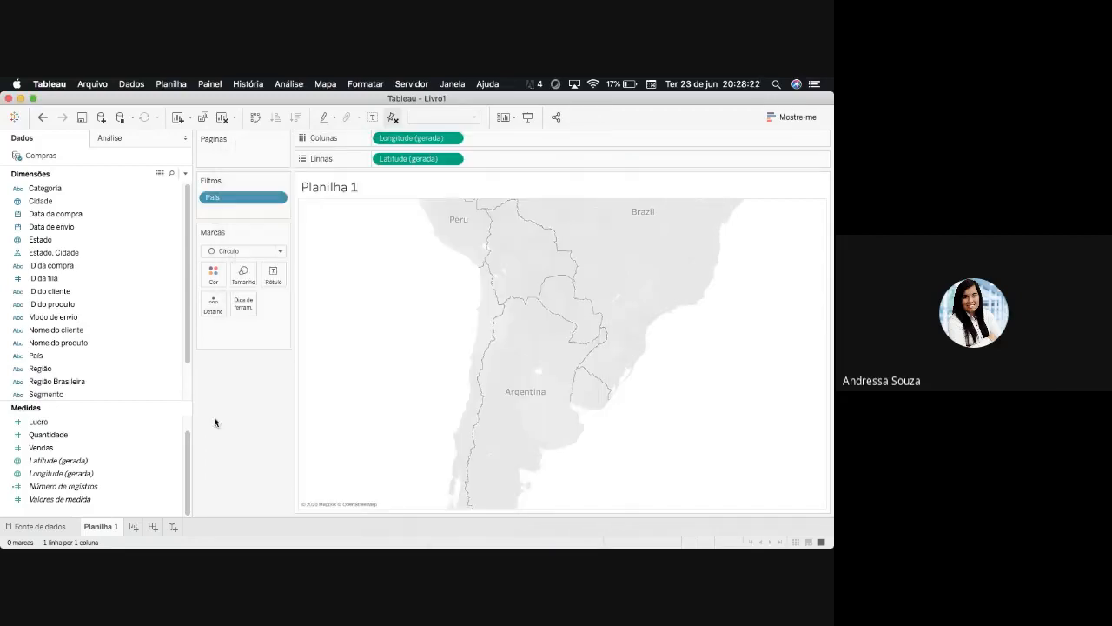
left_click(313, 251)
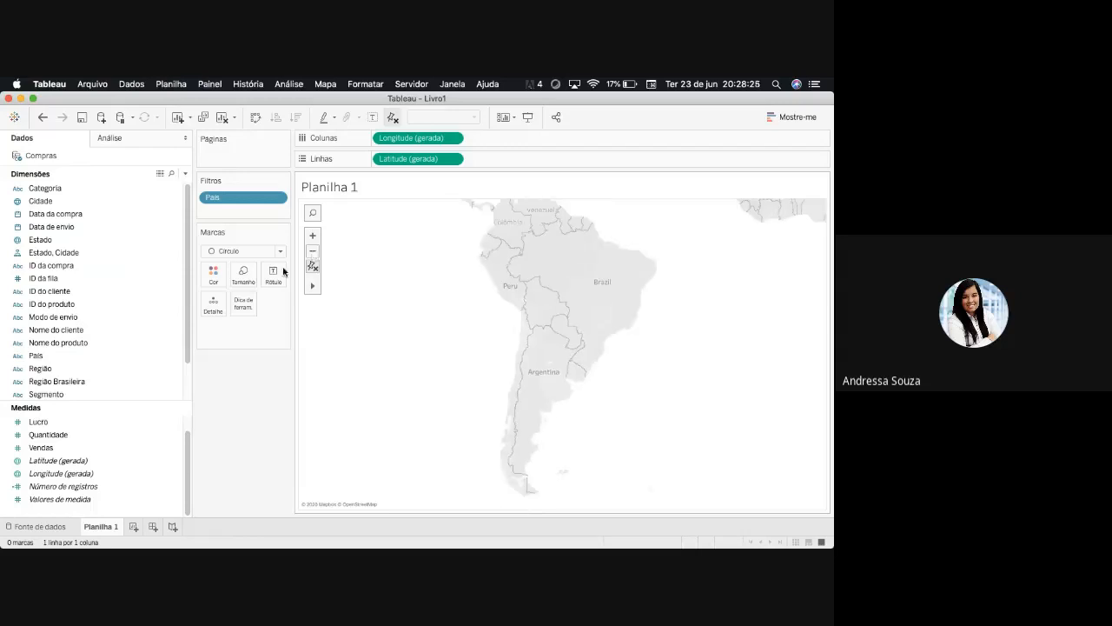
- Assign the sum of Vendas to both the color and the label of the map's circle marks
left_click_drag(35, 451, 213, 275)
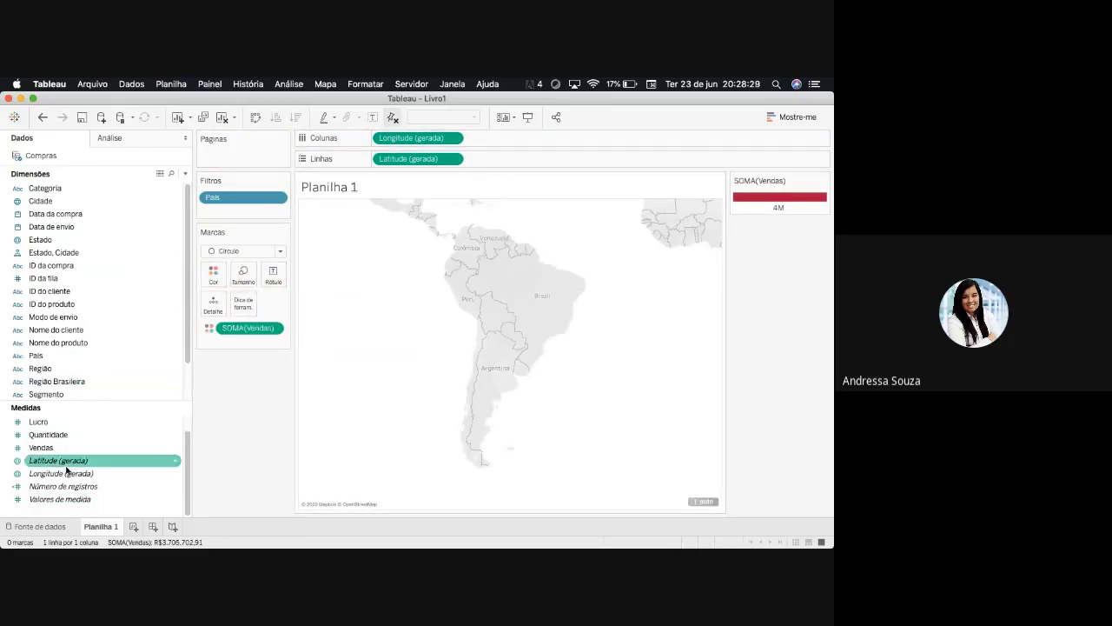
left_click_drag(56, 452, 273, 278)
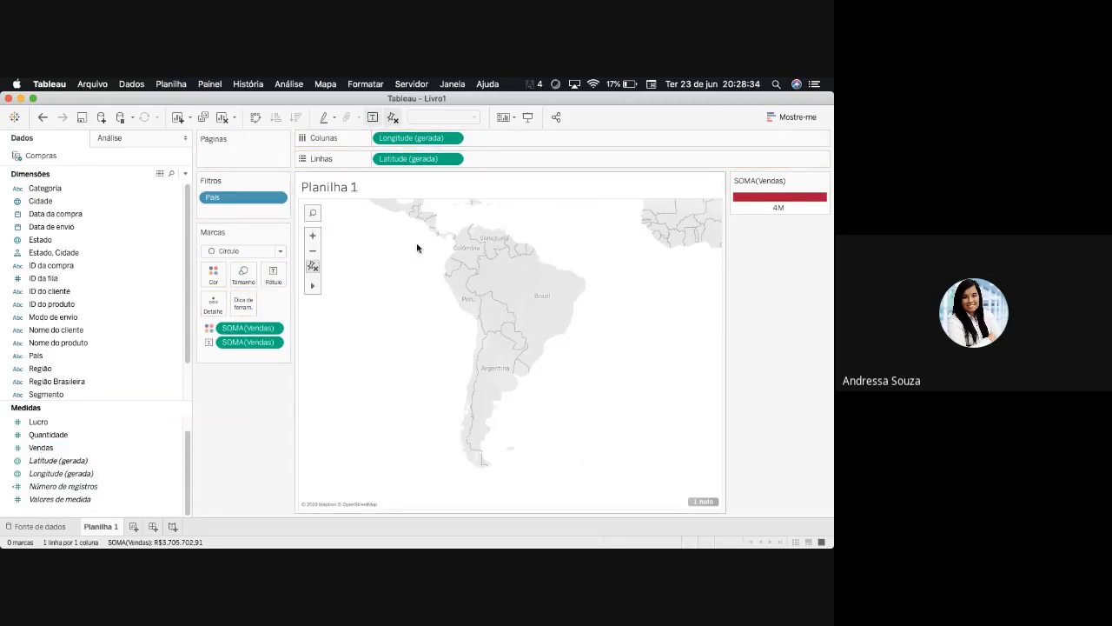
left_click(312, 235)
left_click(313, 235)
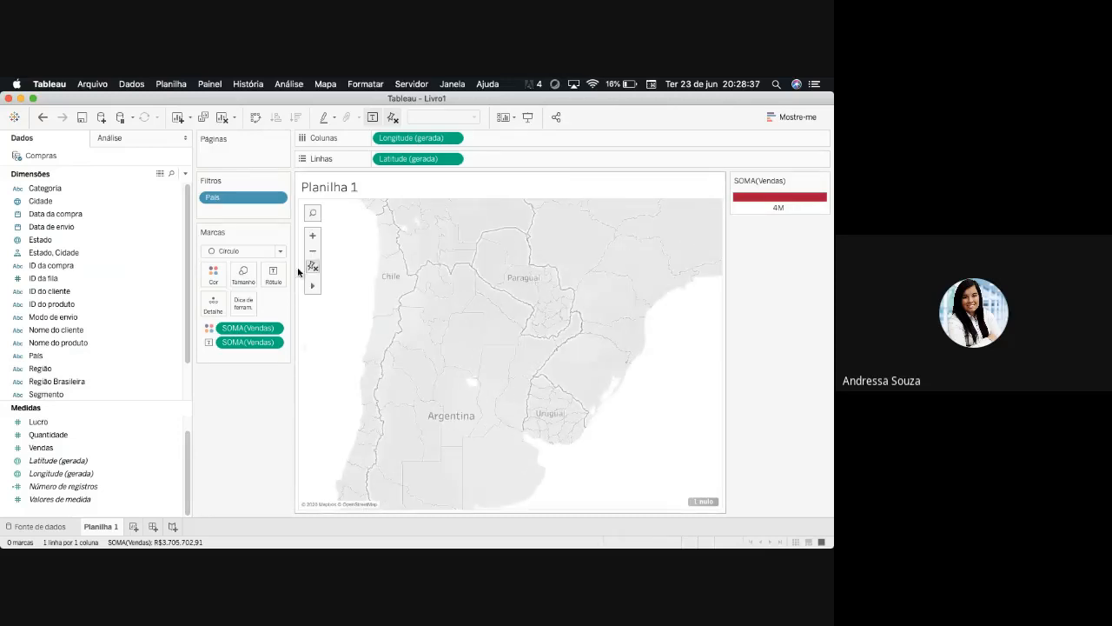
left_click(313, 250)
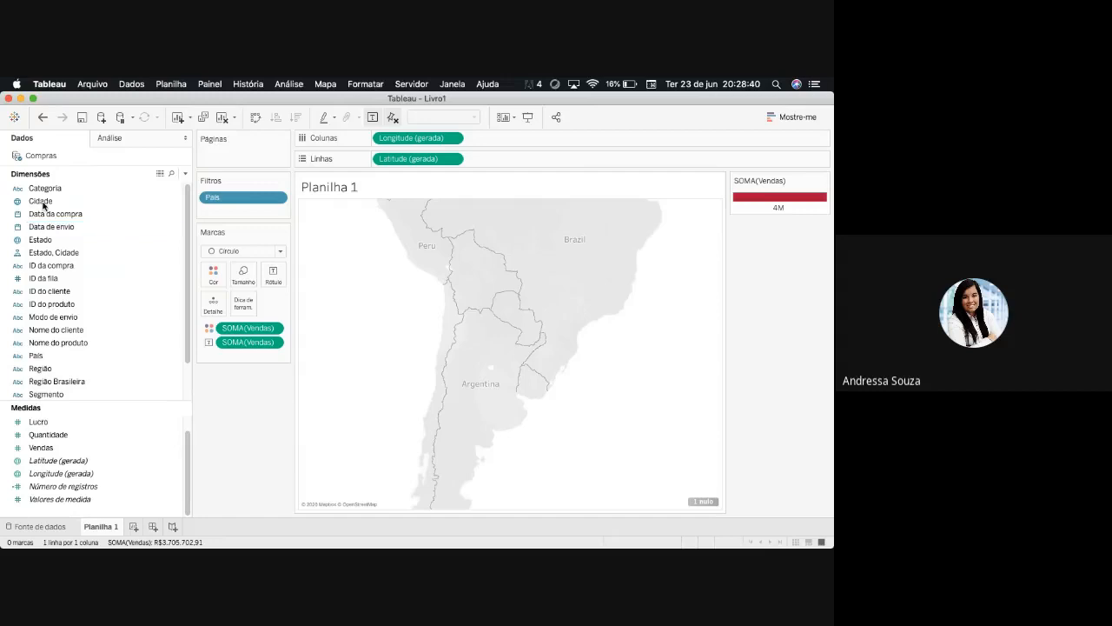
- Start a Cidade filter, dismiss it without selecting any city, and add the sum of Vendas as mark size
left_click_drag(43, 205, 226, 224)
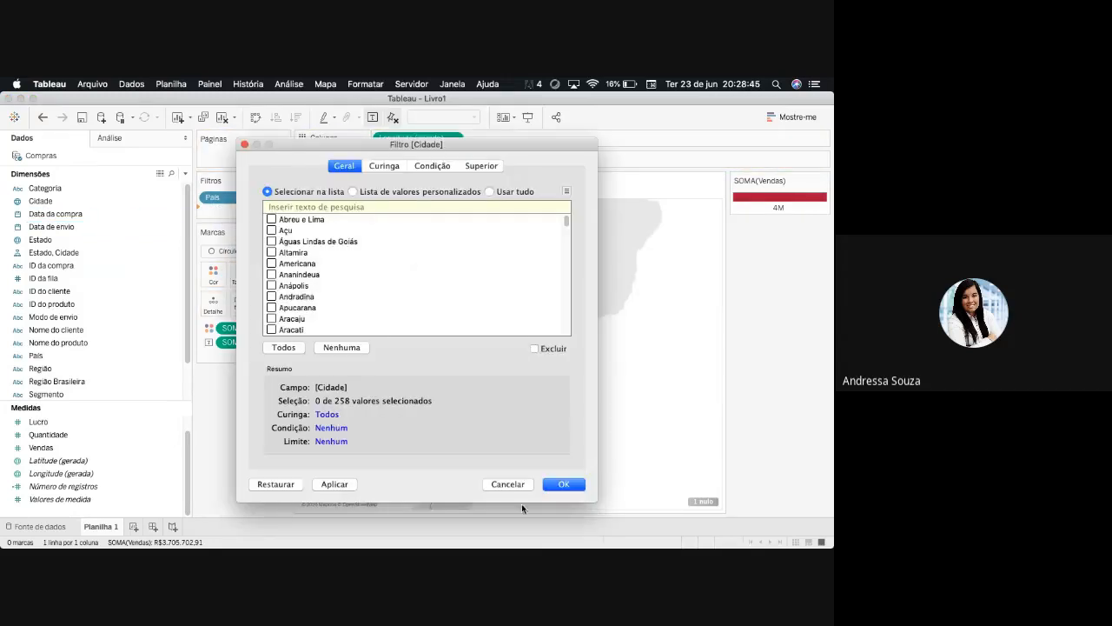
left_click(512, 480)
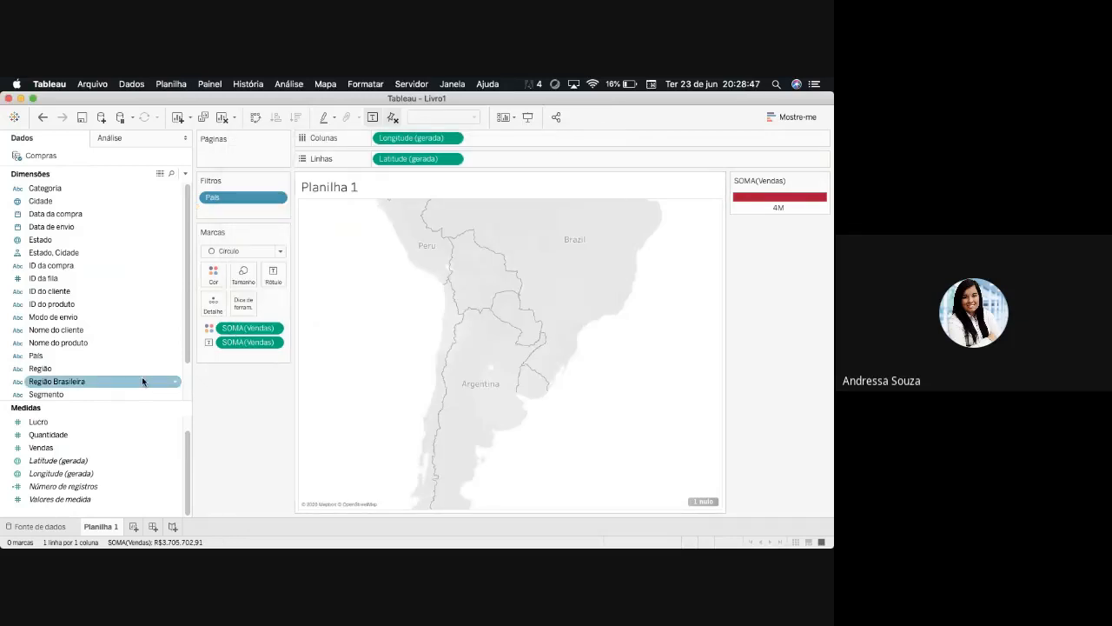
left_click(75, 447)
double_click(75, 445)
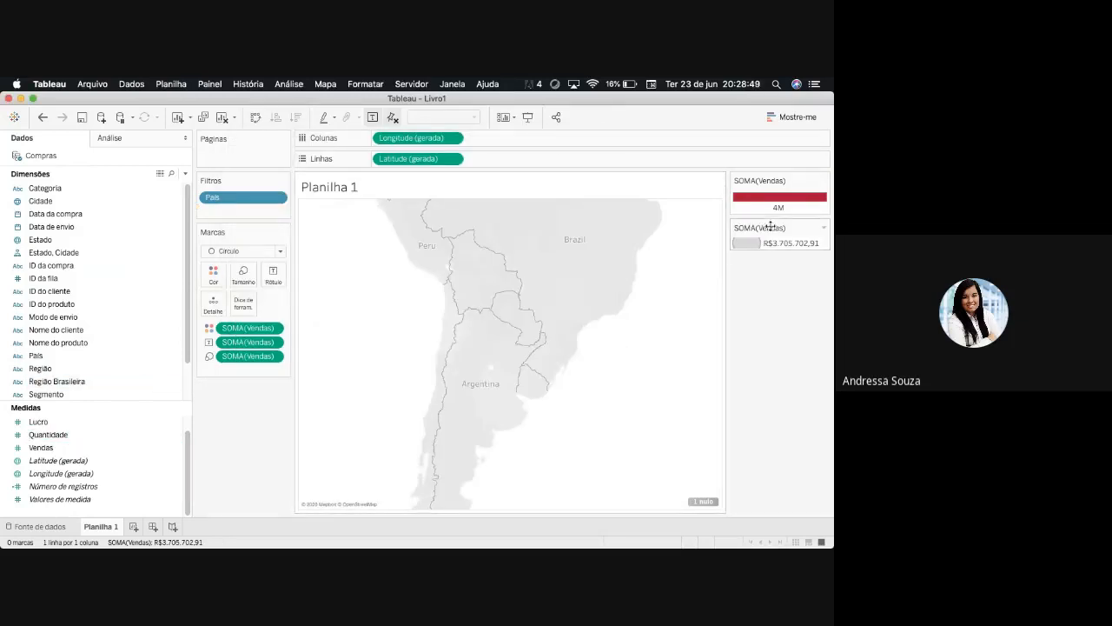
- Clear the País filter, all Vendas marks and the generated Longitude and Latitude fields to leave Planilha 1 empty
left_click_drag(249, 356, 261, 382)
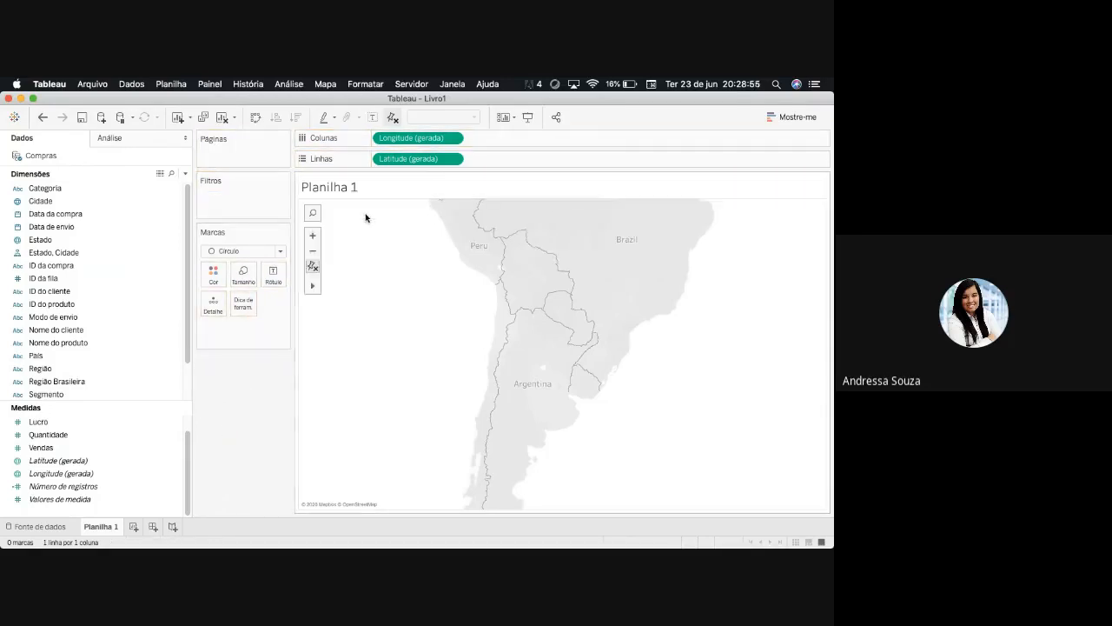
left_click(313, 251)
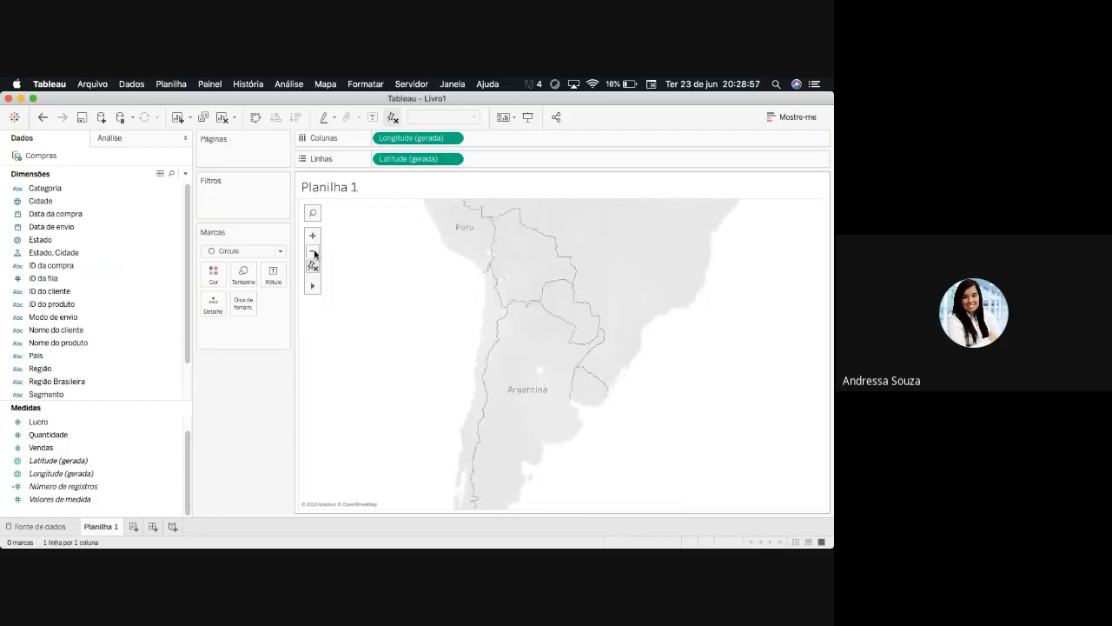
left_click(314, 252)
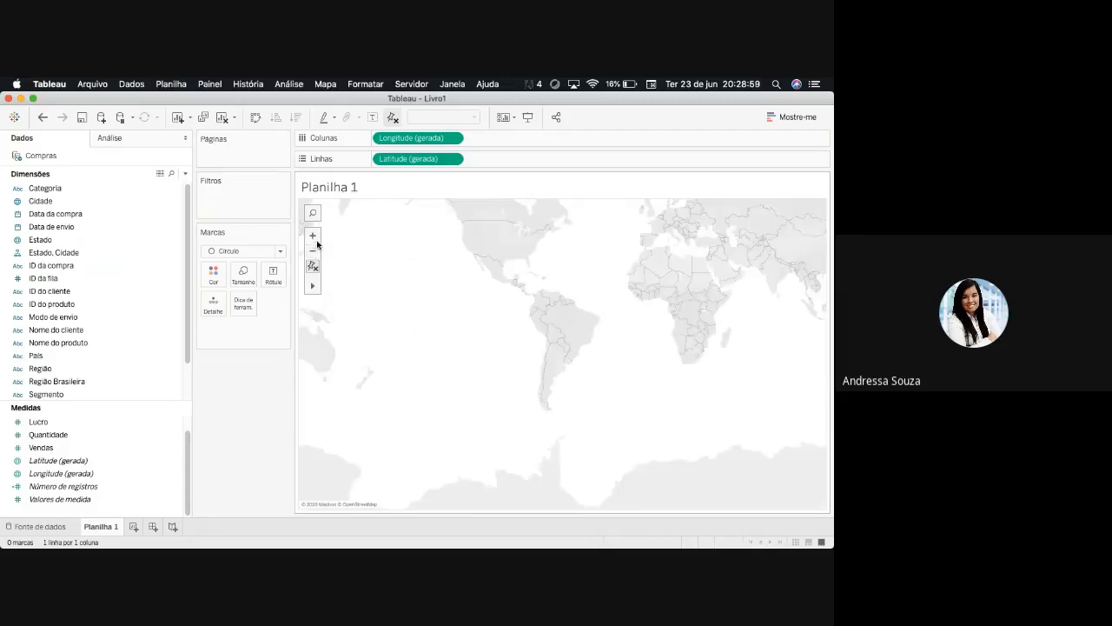
left_click(313, 235)
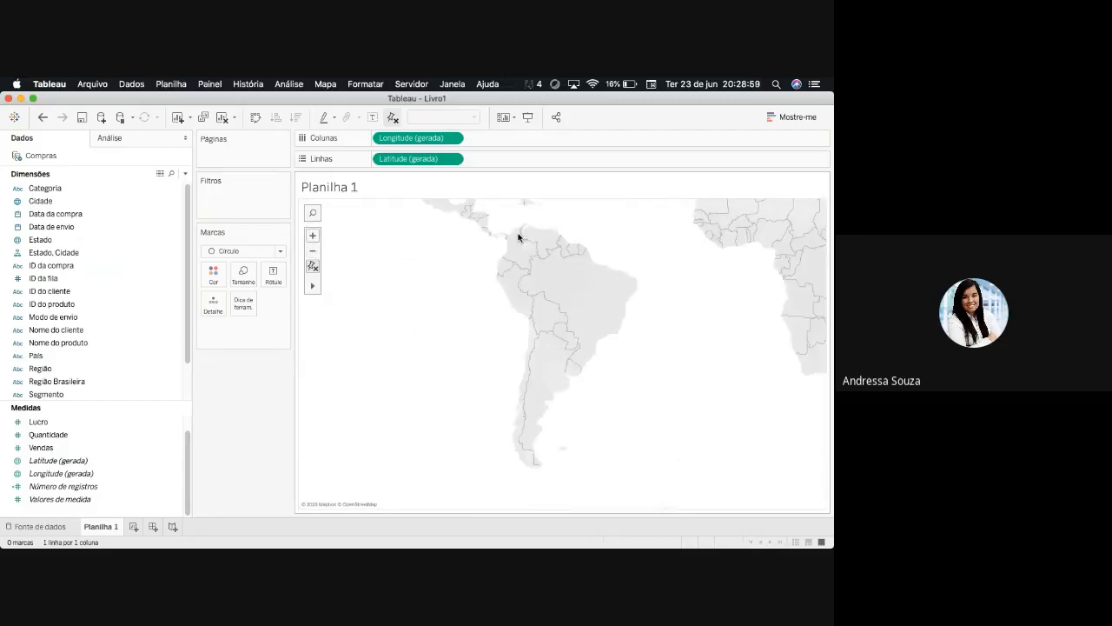
left_click(313, 266)
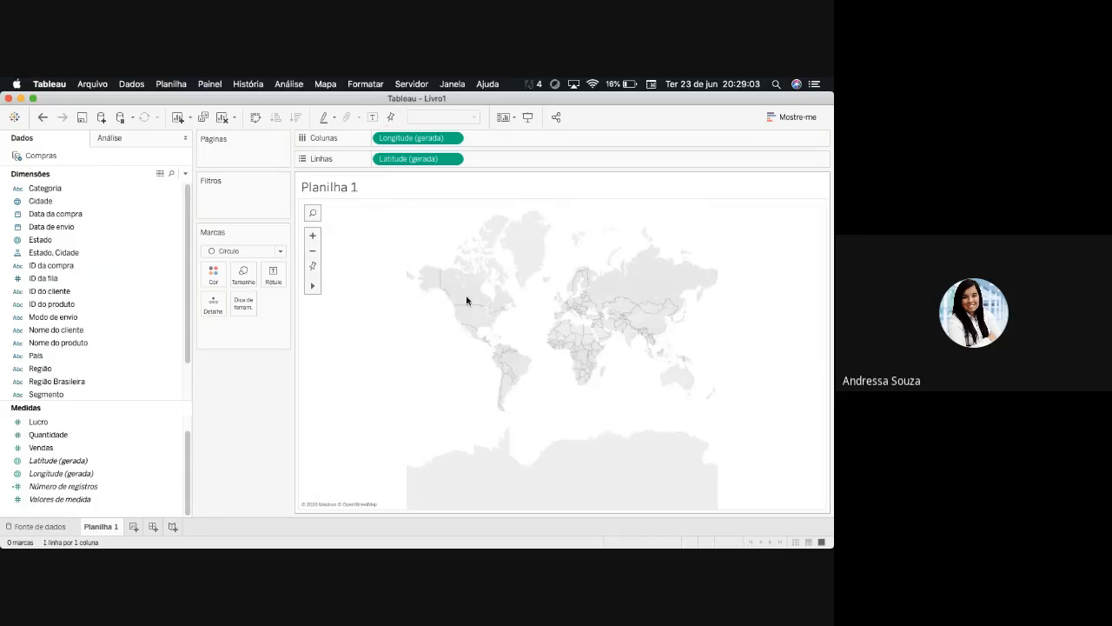
left_click_drag(419, 160, 417, 213)
left_click_drag(427, 140, 260, 365)
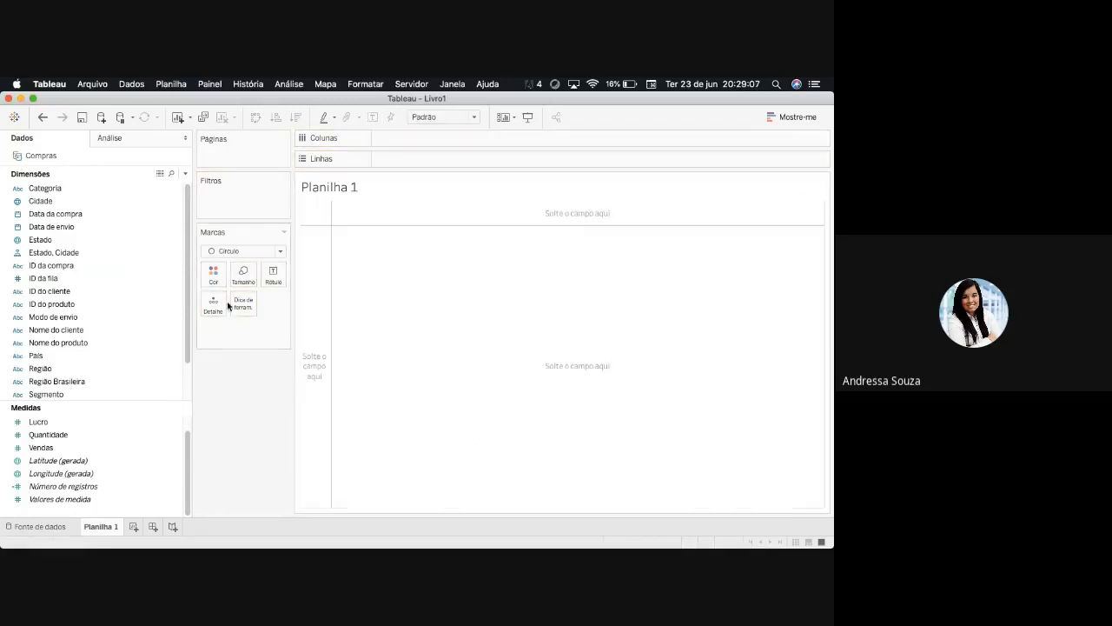
left_click(94, 84)
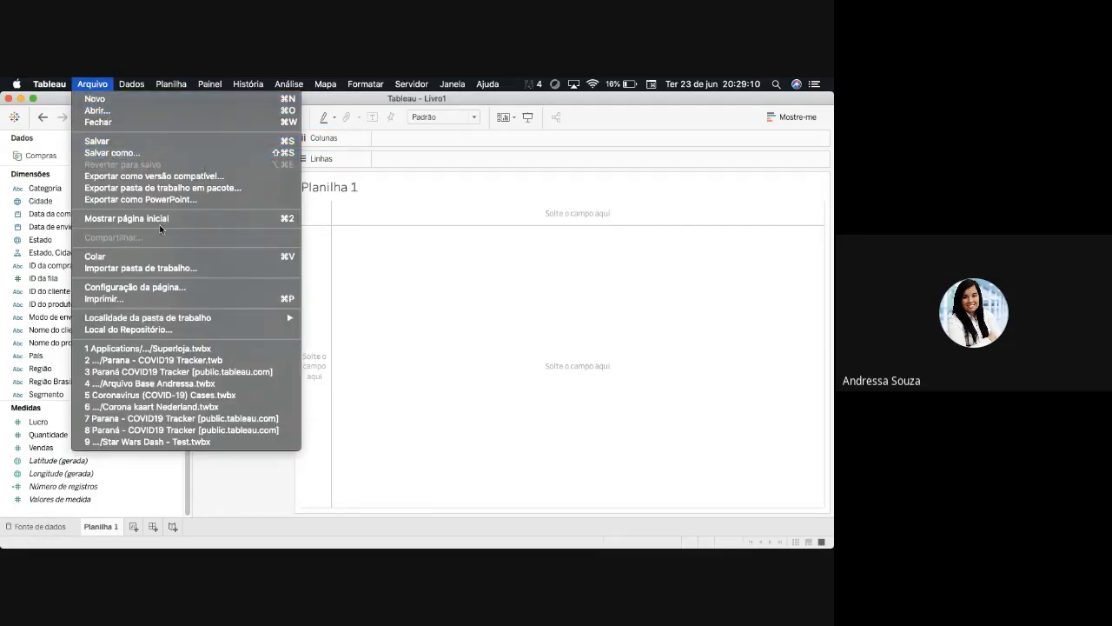
left_click(118, 108)
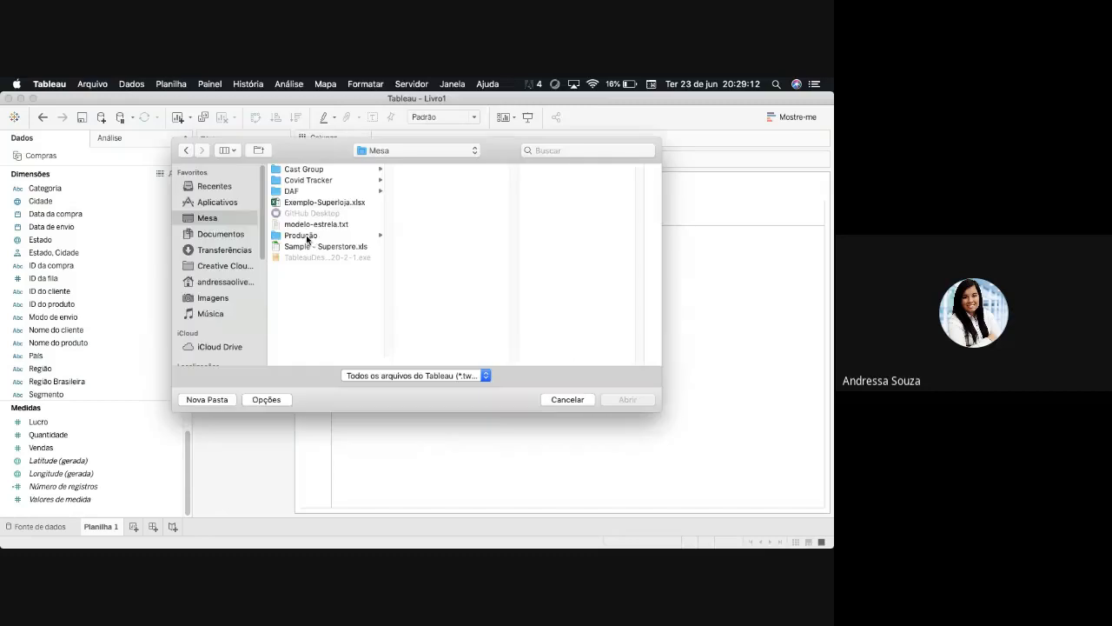
left_click(361, 181)
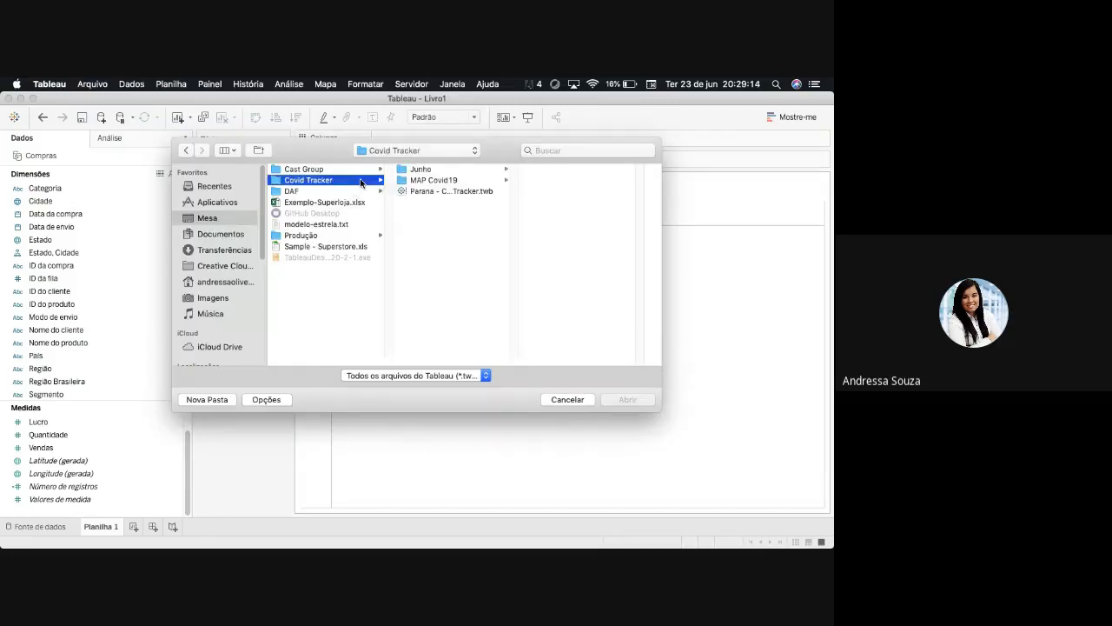
left_click(566, 399)
- Close the workbook without saving the changes and launch Tableau Desktop 2019.4 again
left_click(9, 98)
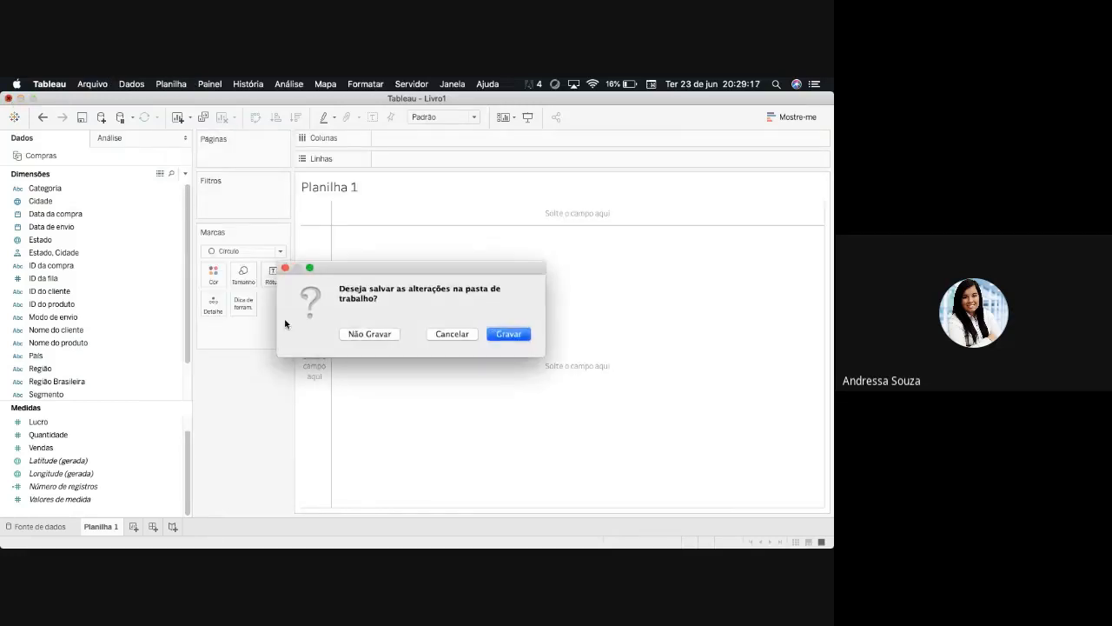
left_click(370, 335)
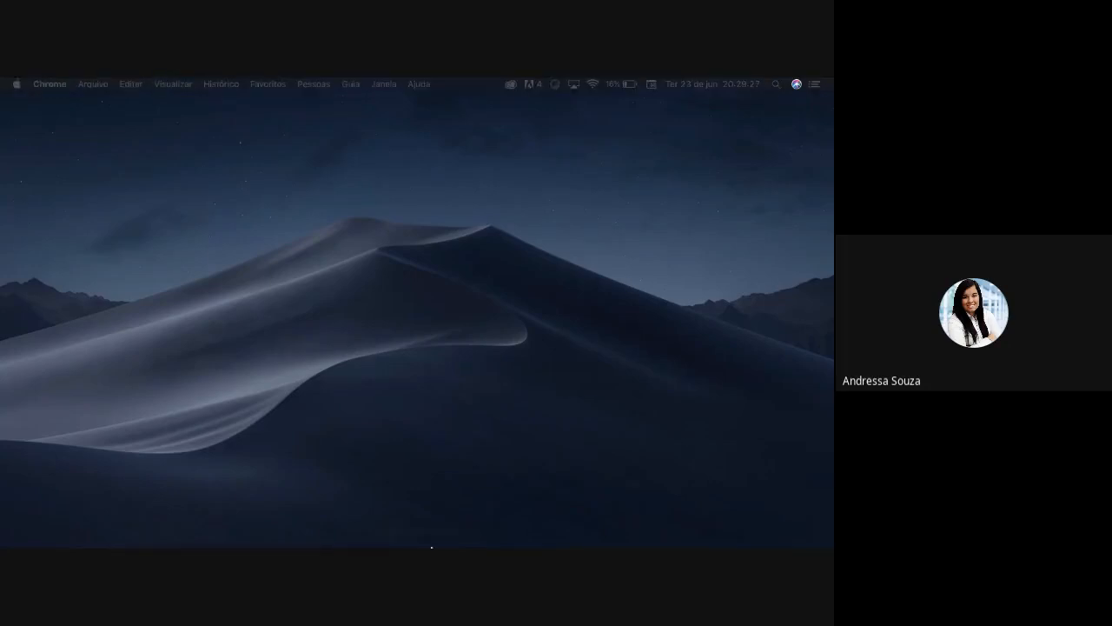
mouse_move(432, 546)
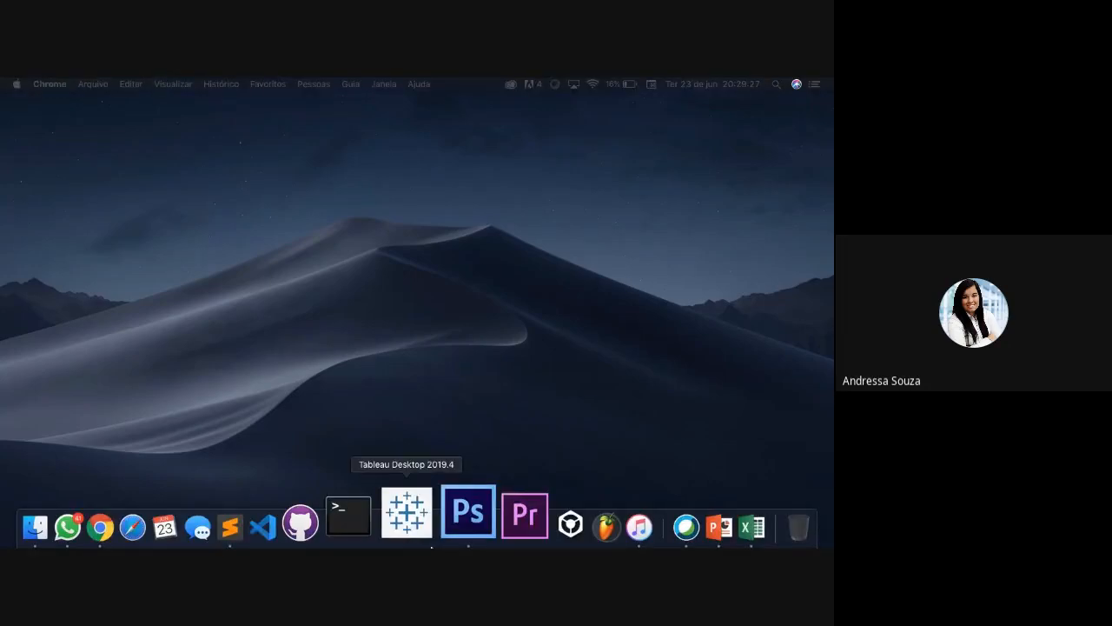
left_click(423, 524)
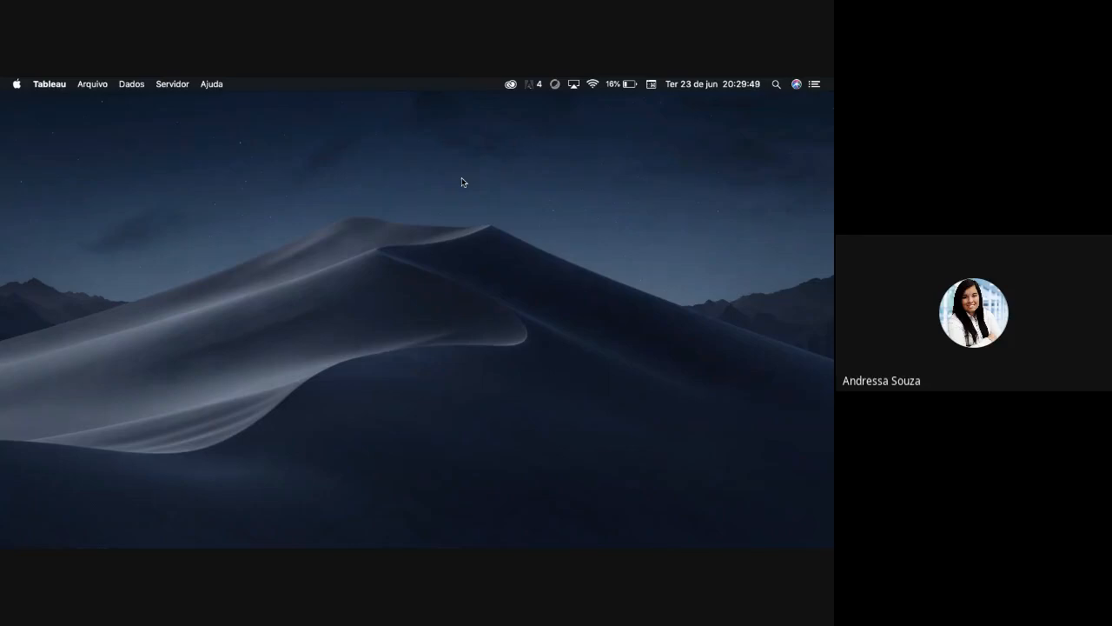
- Quit the Tableau instance that has no open window
mouse_move(439, 548)
right_click(433, 495)
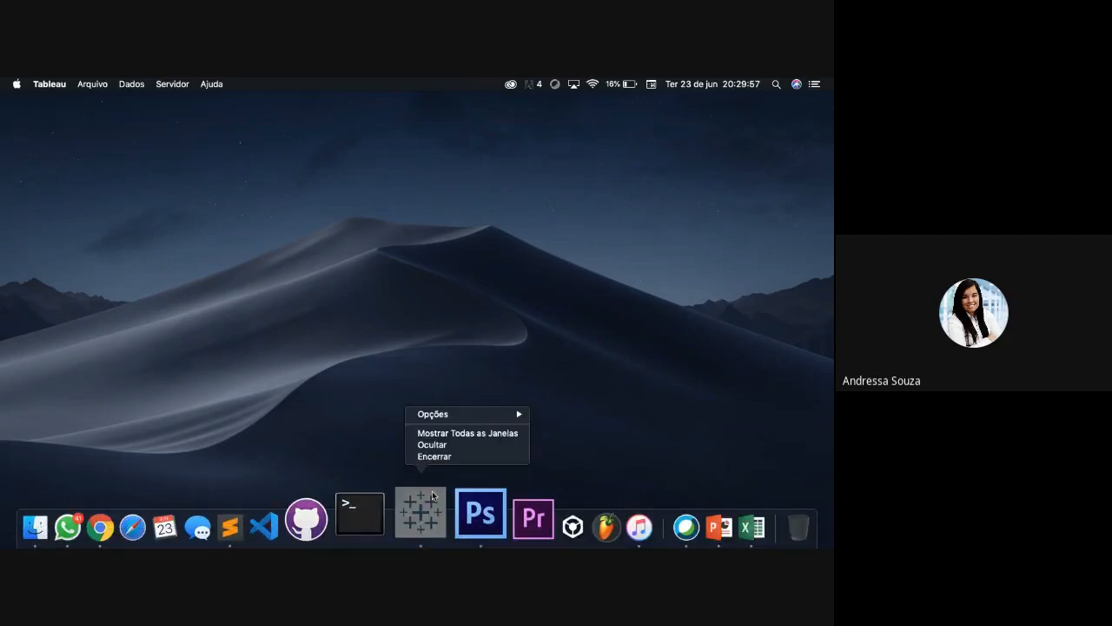
left_click(446, 459)
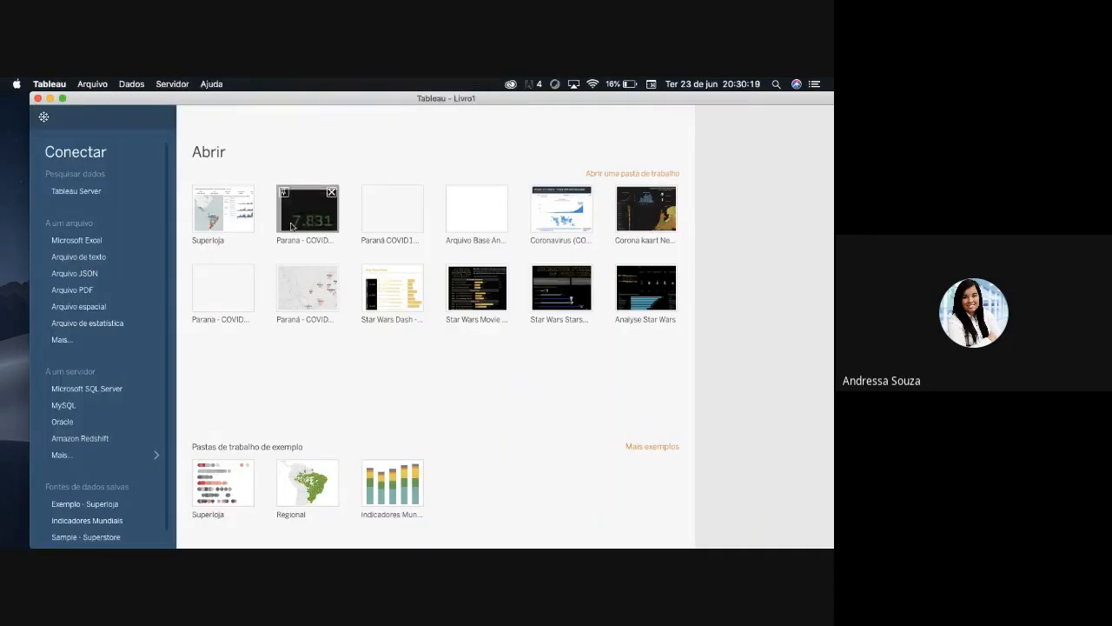
- Try to open the recent Parana - COVID19 Tracker workbook from the start page
left_click(315, 228)
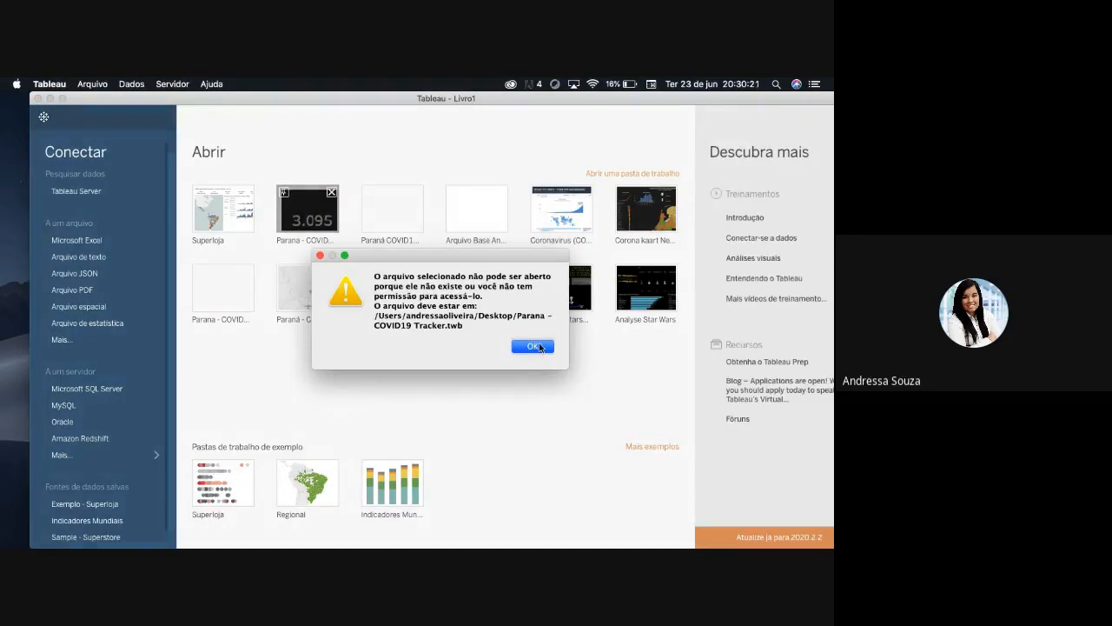
left_click(540, 347)
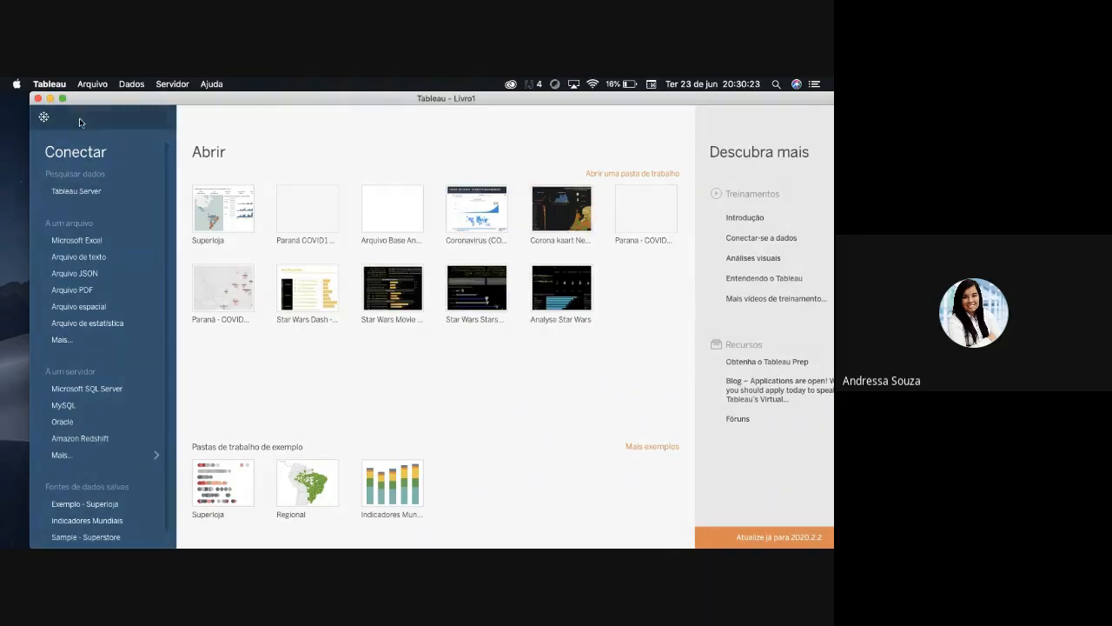
- Start opening an existing workbook, browse to the Covid Tracker folder on the desktop and select Parana - COVID19 Tracker.twb
left_click(92, 84)
left_click(413, 344)
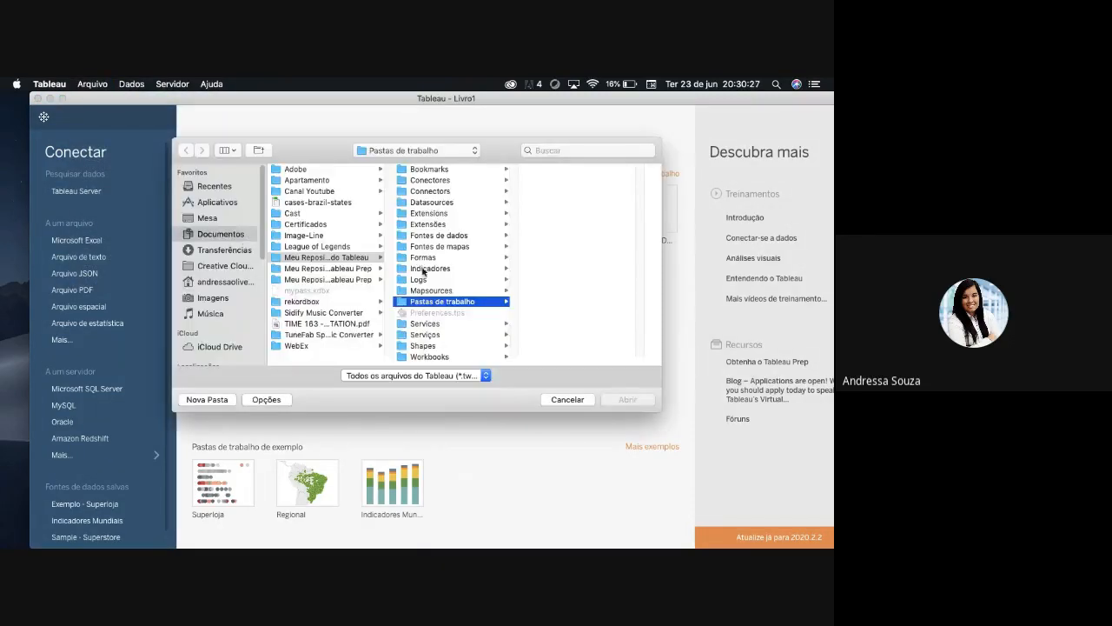
left_click(217, 219)
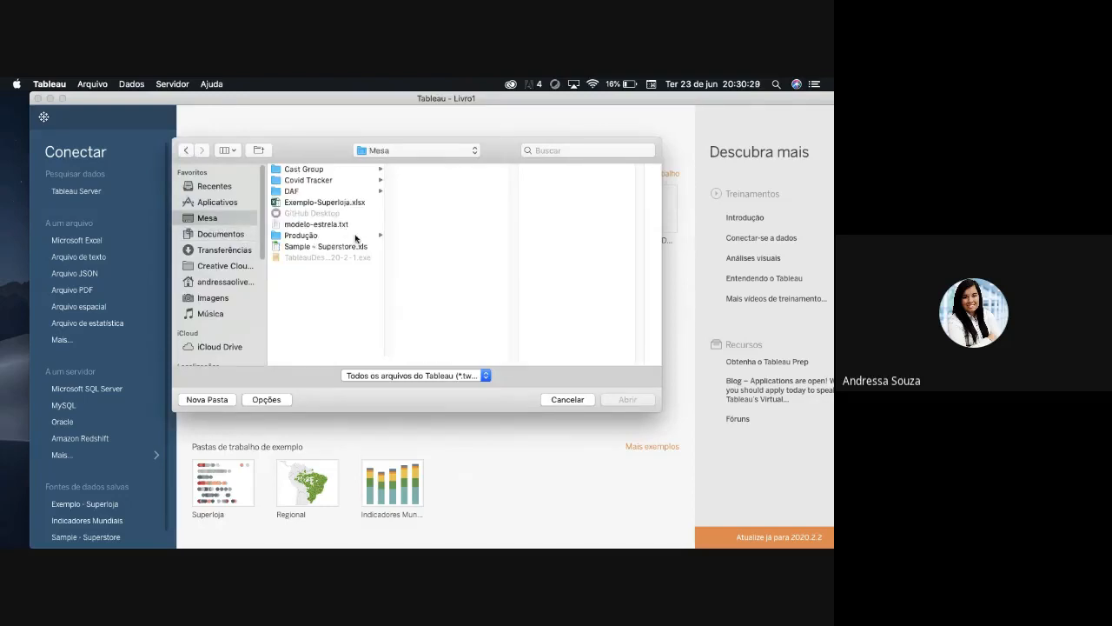
left_click(332, 181)
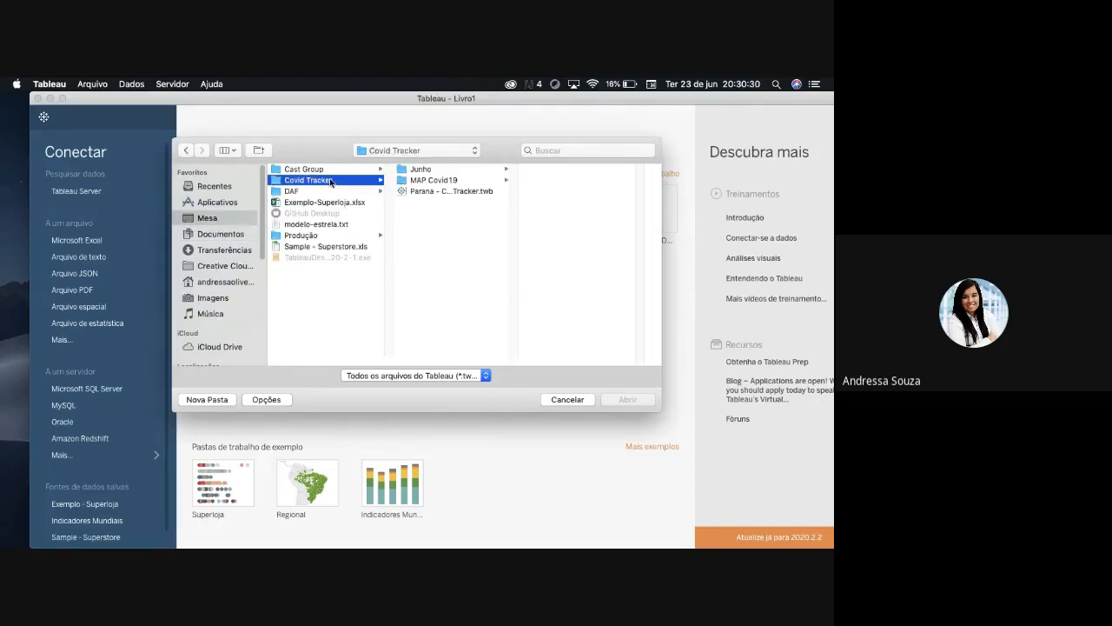
left_click(485, 192)
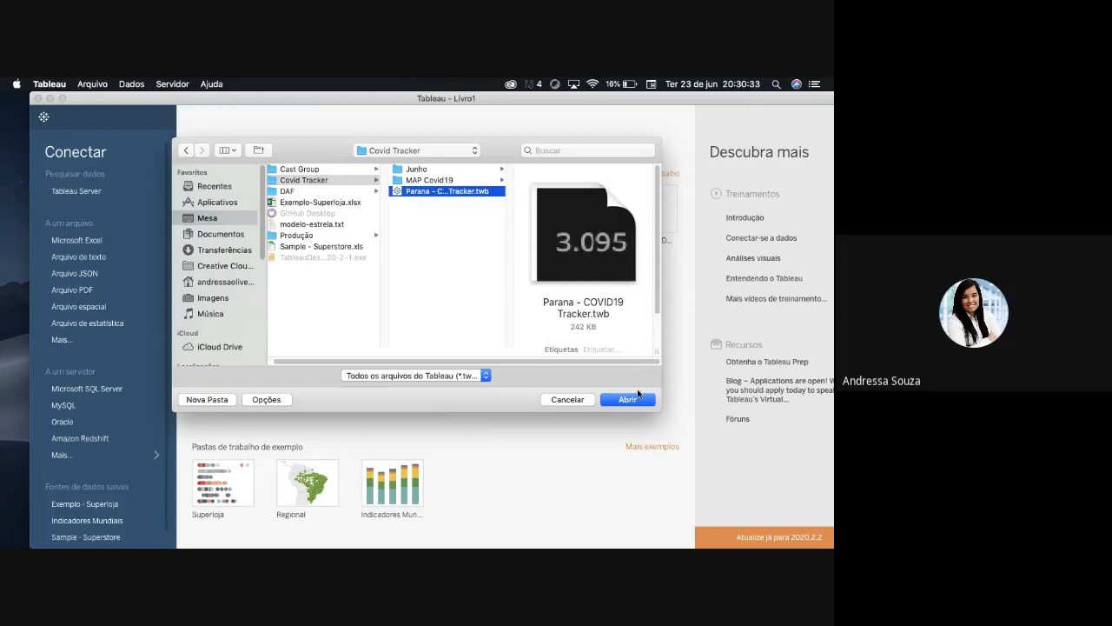
- Look through the MAP Covid19 and Junho subfolders for other versions of the Parana tracker workbook
left_click(469, 183)
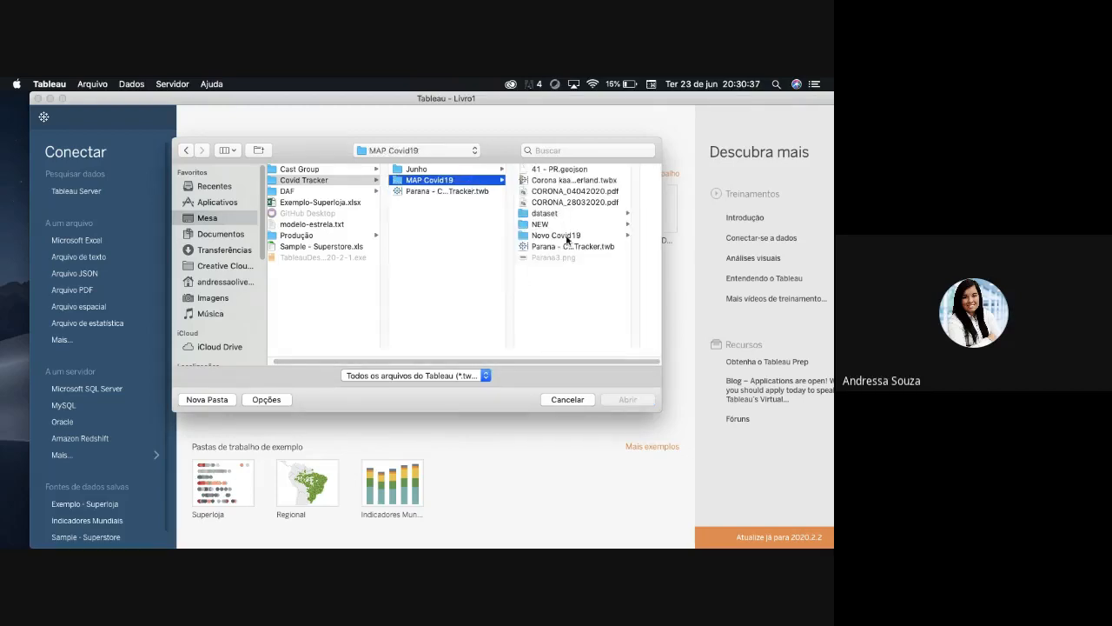
left_click(569, 237)
left_click(393, 170)
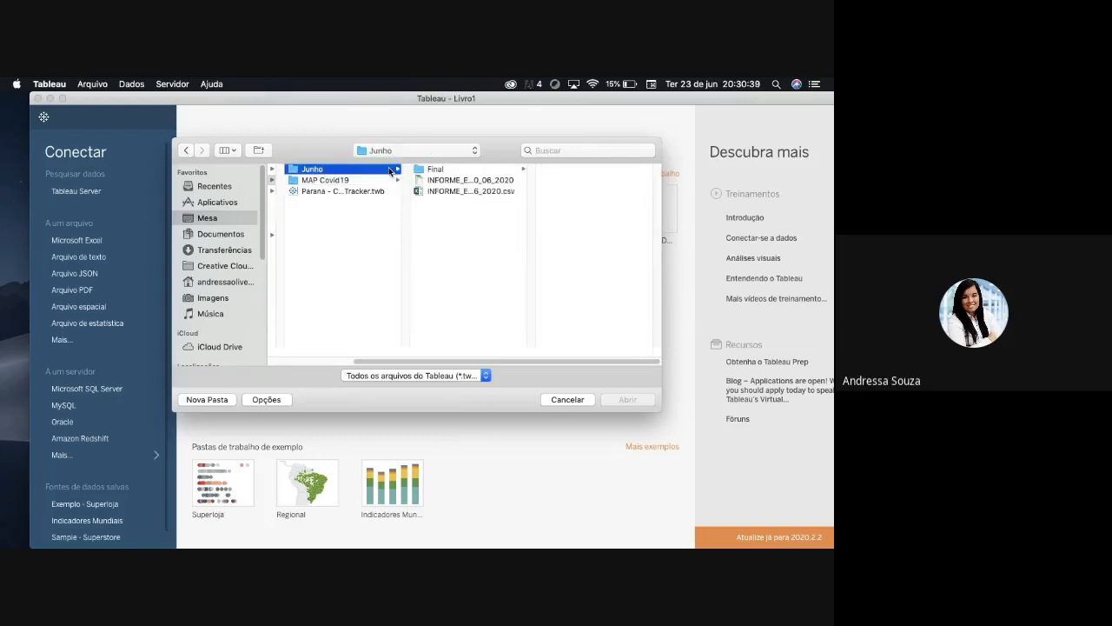
left_click(470, 170)
left_click(352, 182)
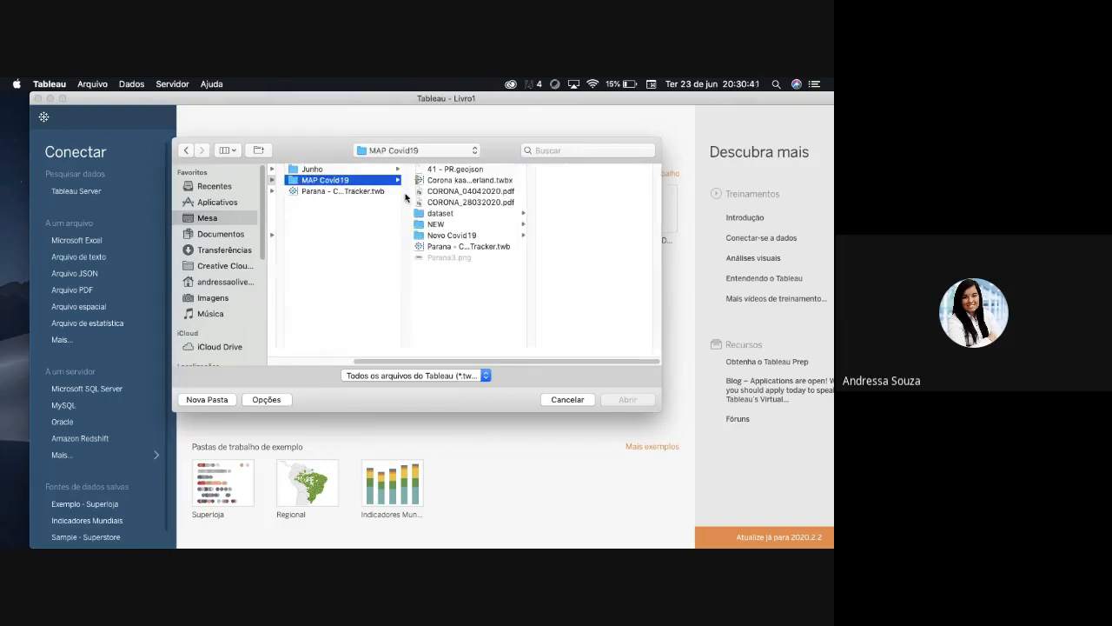
left_click(503, 215)
left_click(505, 224)
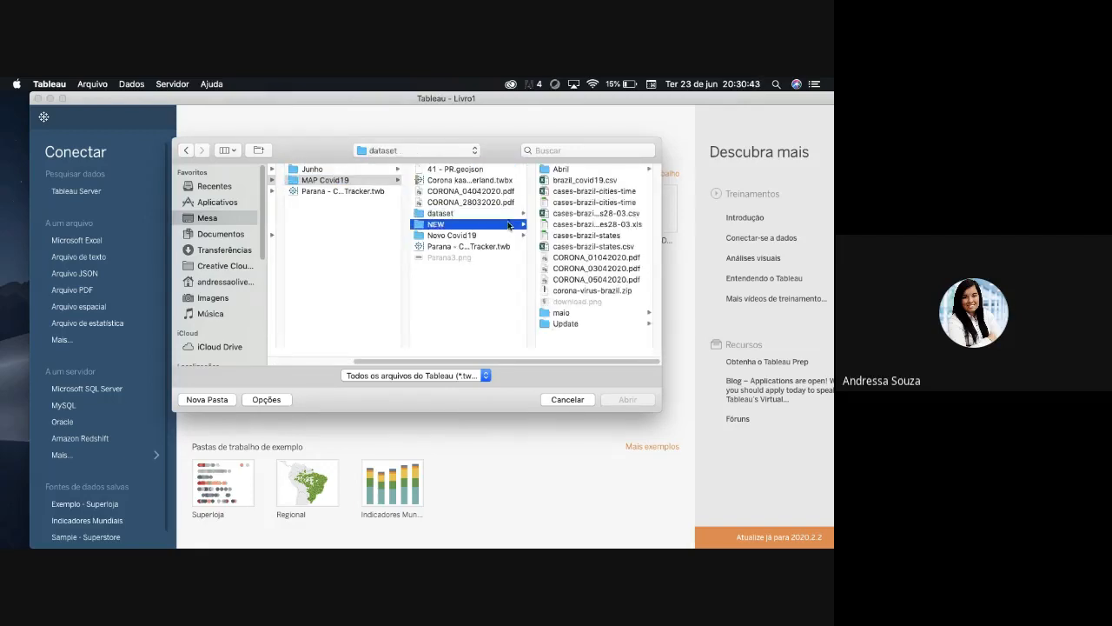
left_click(505, 235)
left_click(485, 246)
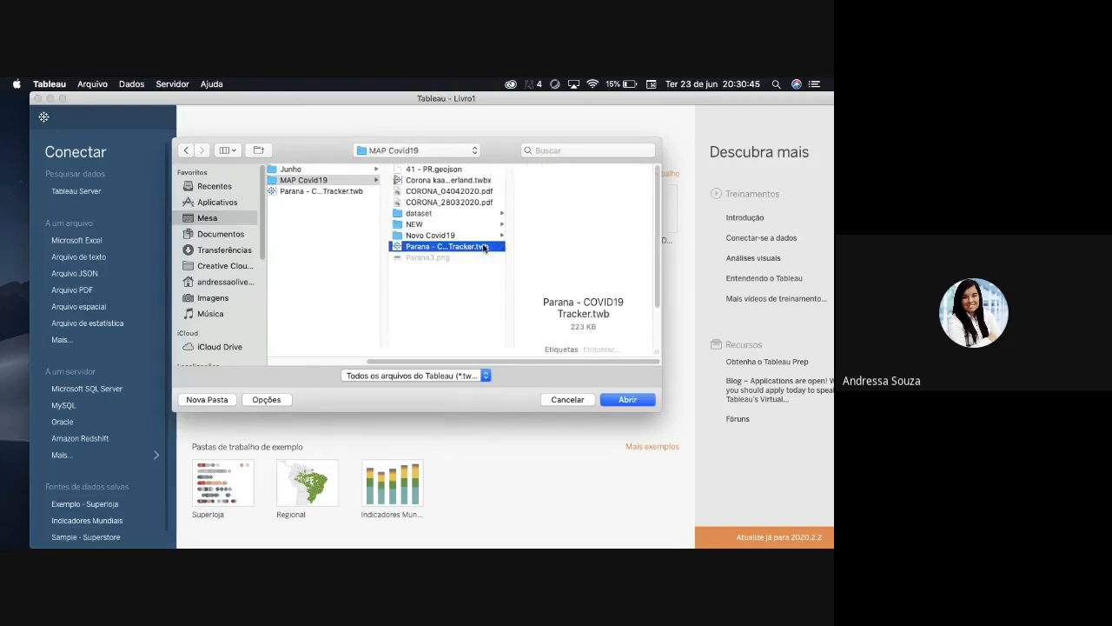
- Show the MAP Covid19 folder as a list to check the date of its tracker workbook
left_click(230, 150)
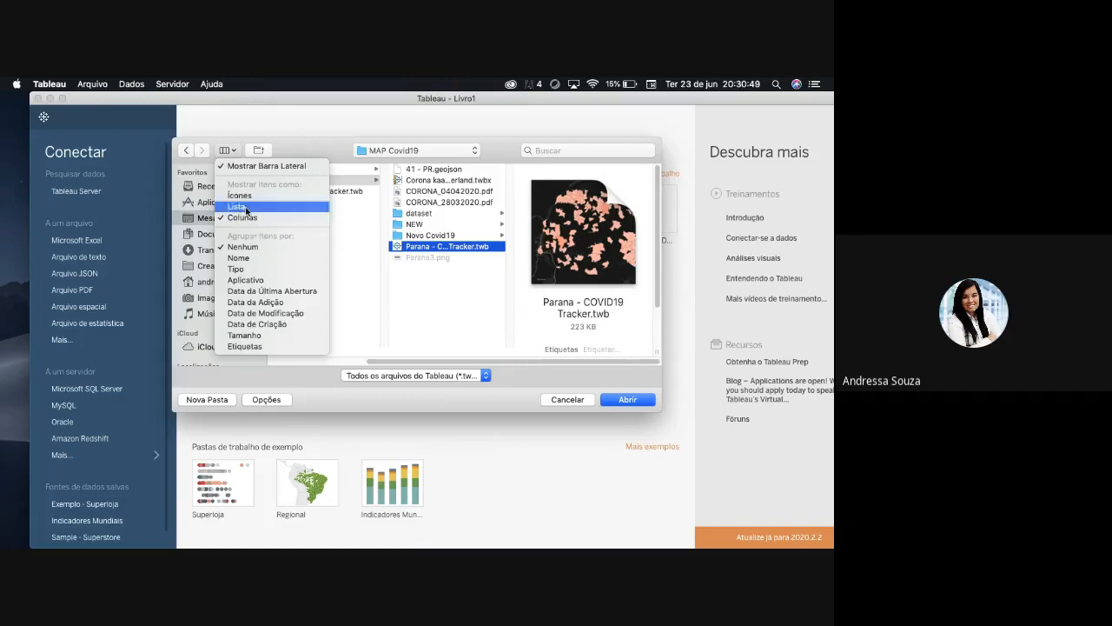
left_click(244, 217)
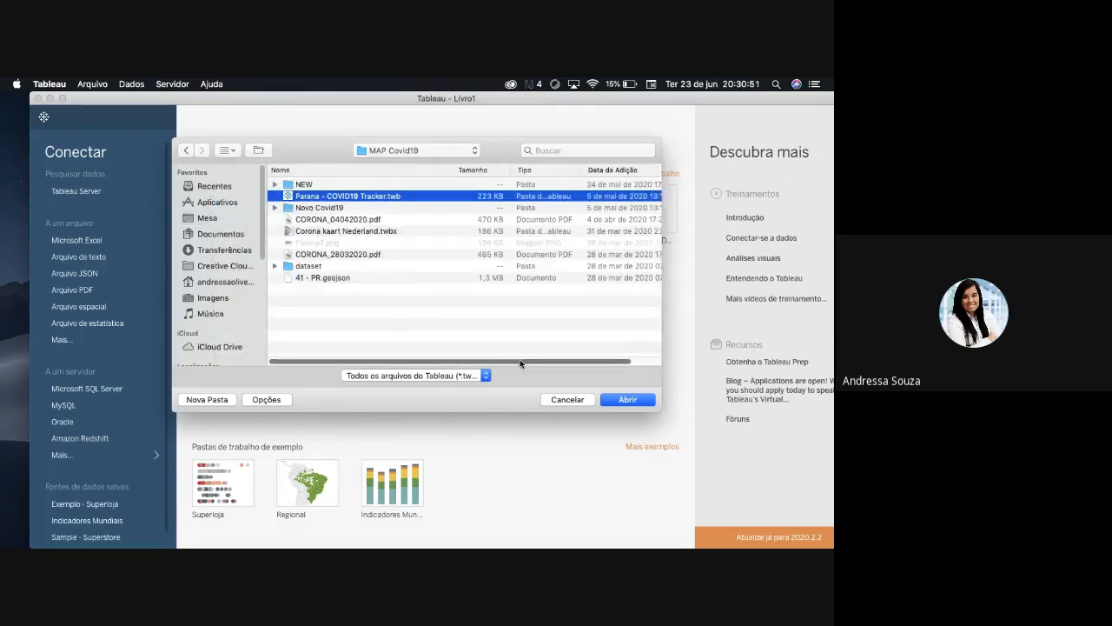
left_click_drag(520, 360, 511, 361)
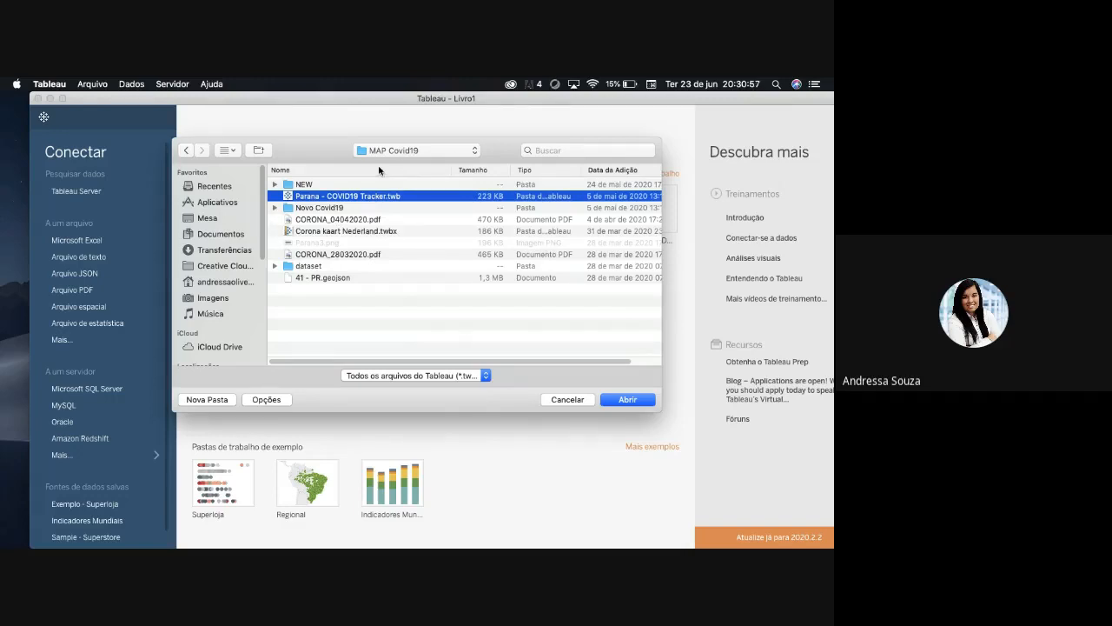
- Return to the Covid Tracker folder, list its files with their dates and open Parana - COVID19 Tracker.twb
left_click(187, 154)
left_click(354, 191)
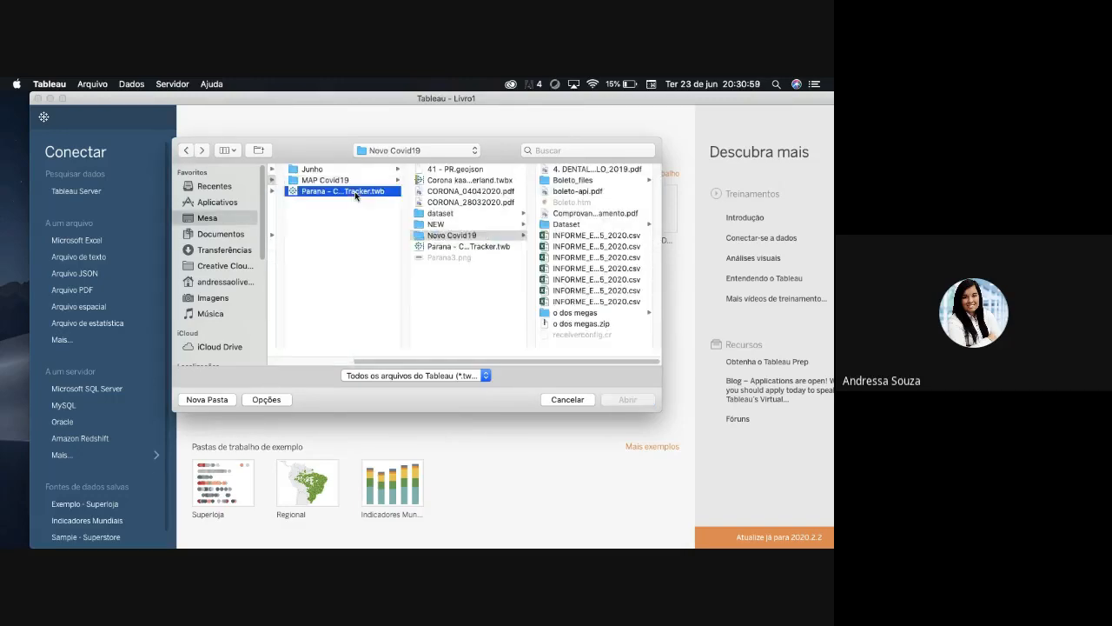
left_click(227, 151)
left_click(239, 206)
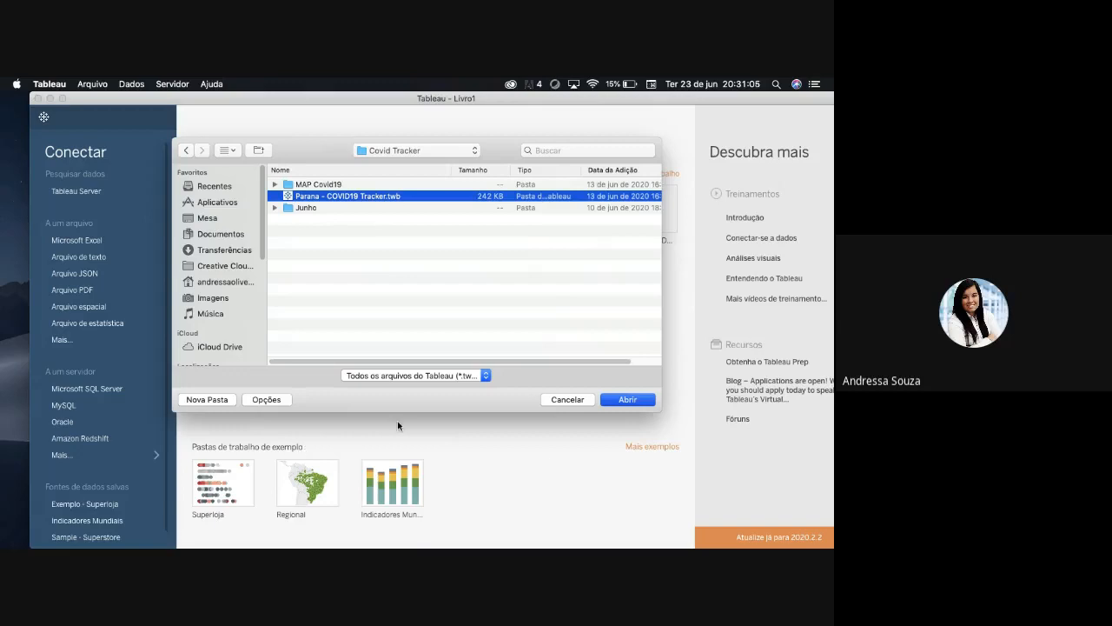
key("Return")
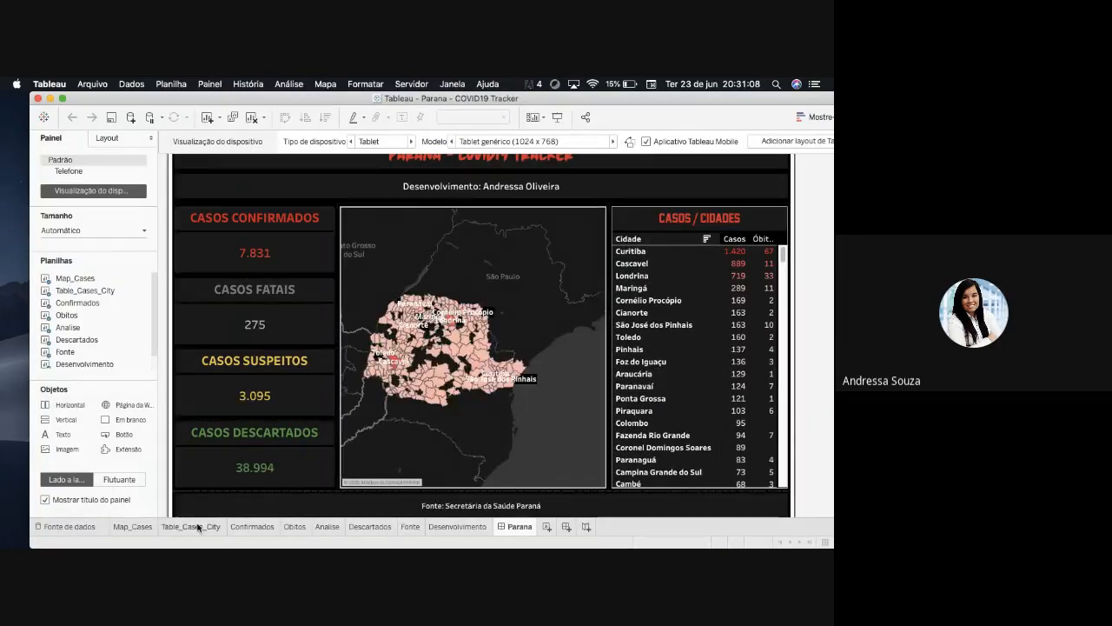
- Show the Map_Cases sheet and examine the Paraná municipalities at closer range
left_click(127, 527)
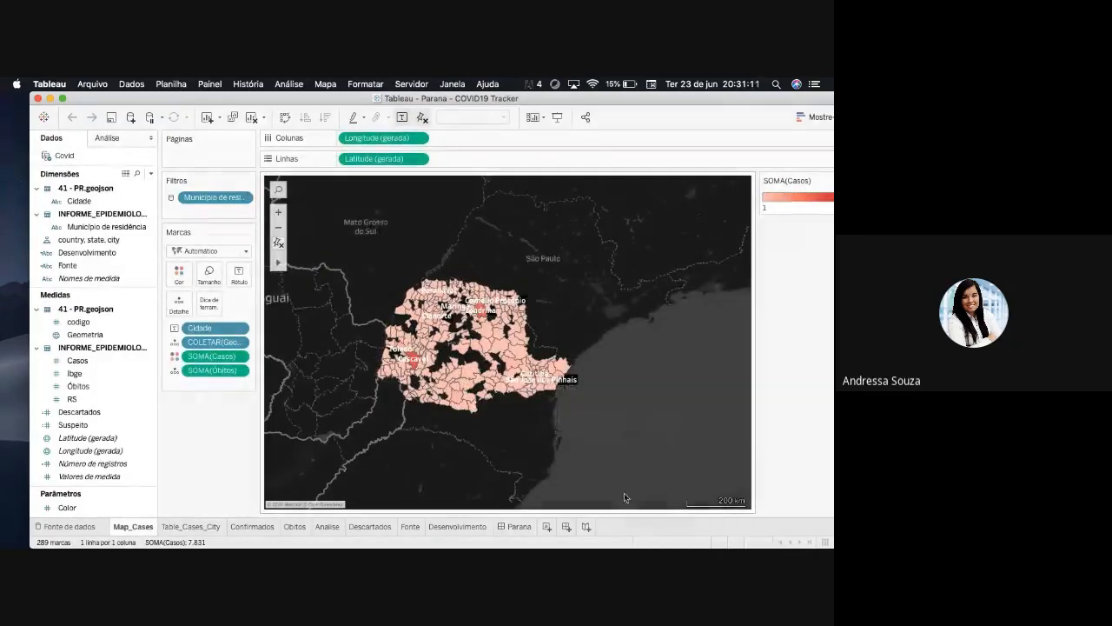
left_click(278, 214)
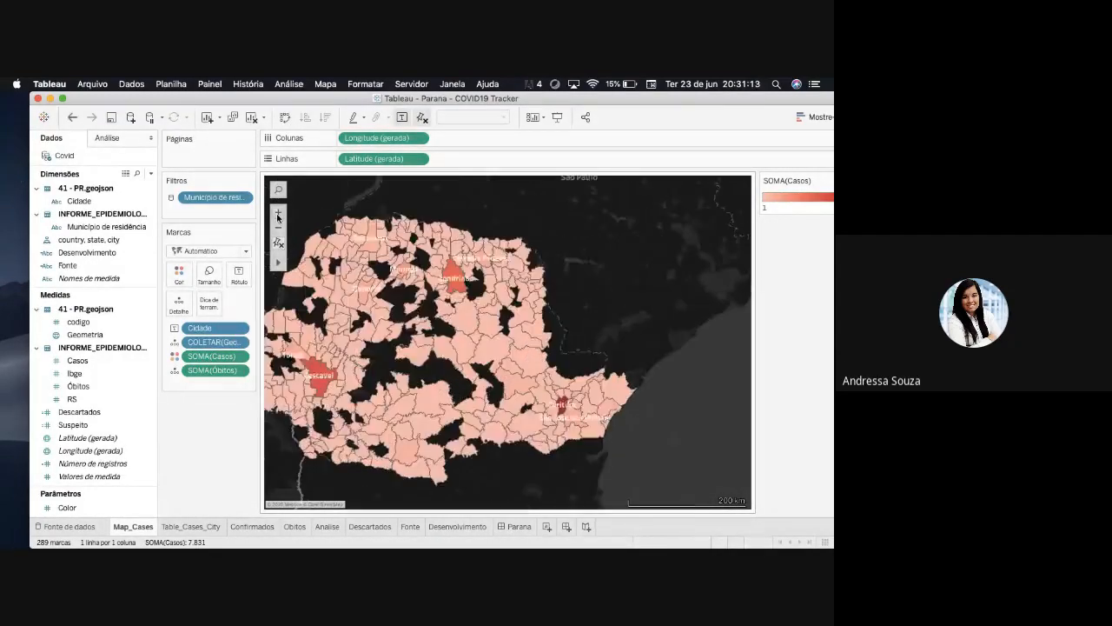
left_click(278, 215)
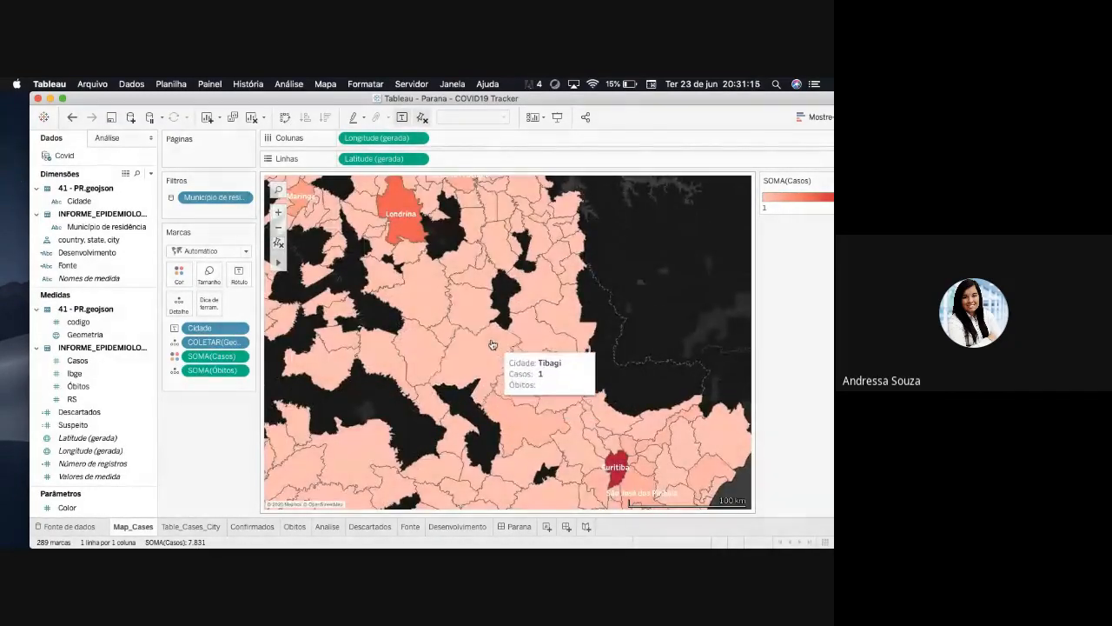
left_click(278, 228)
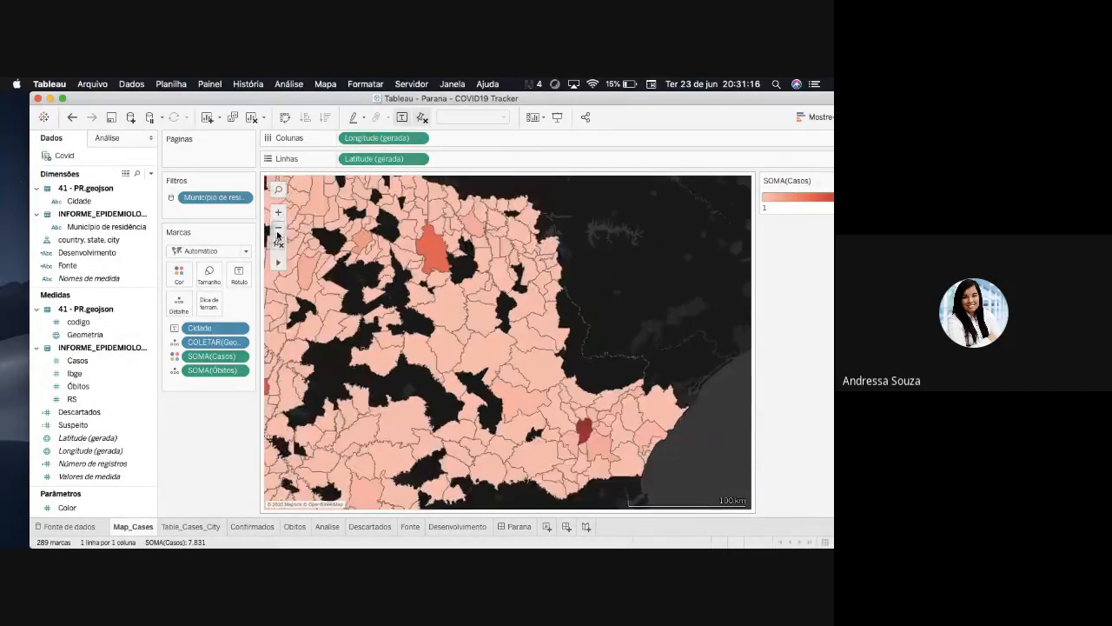
- Try to view the workbook's data source and cancel choosing an Excel file for it
left_click(89, 525)
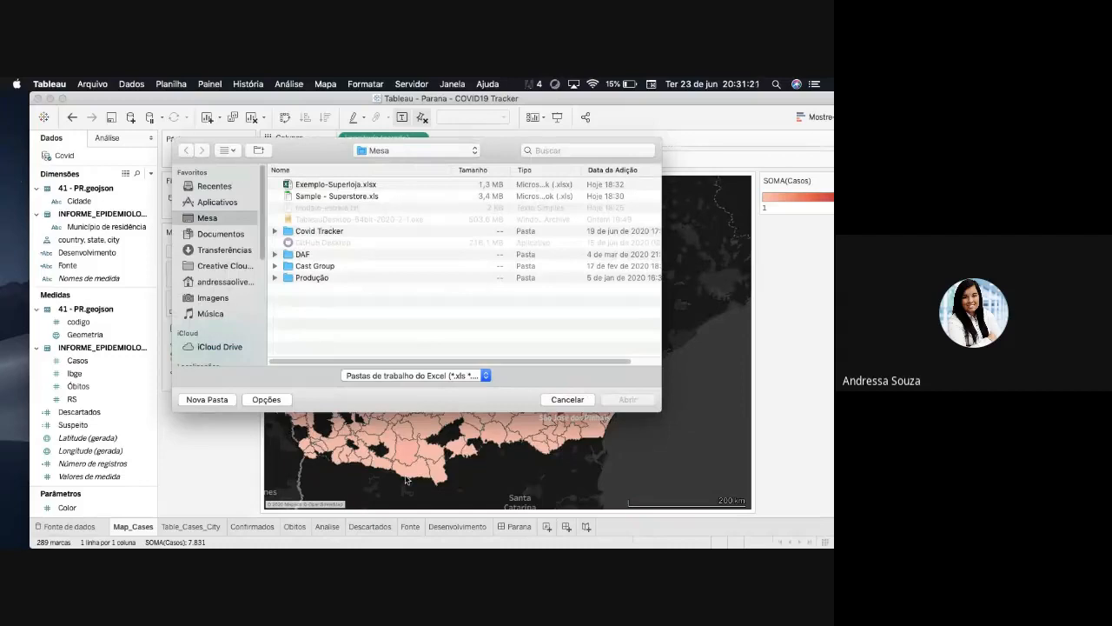
left_click(566, 400)
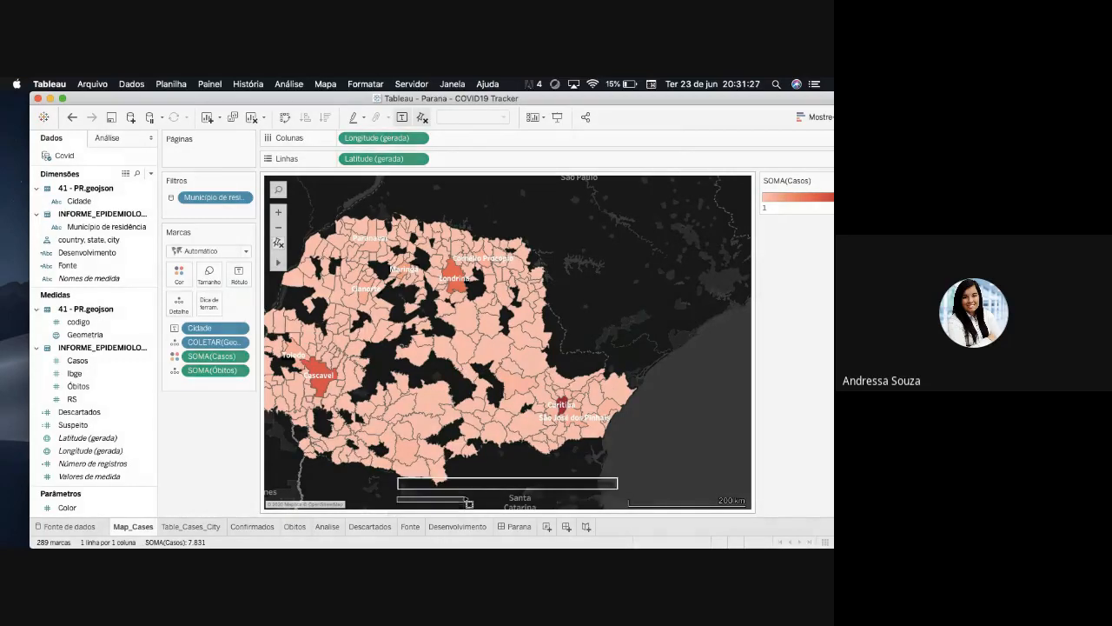
- Reset the map to its full extent and inspect the case and death details of Cascavel and Curitiba
left_click(277, 242)
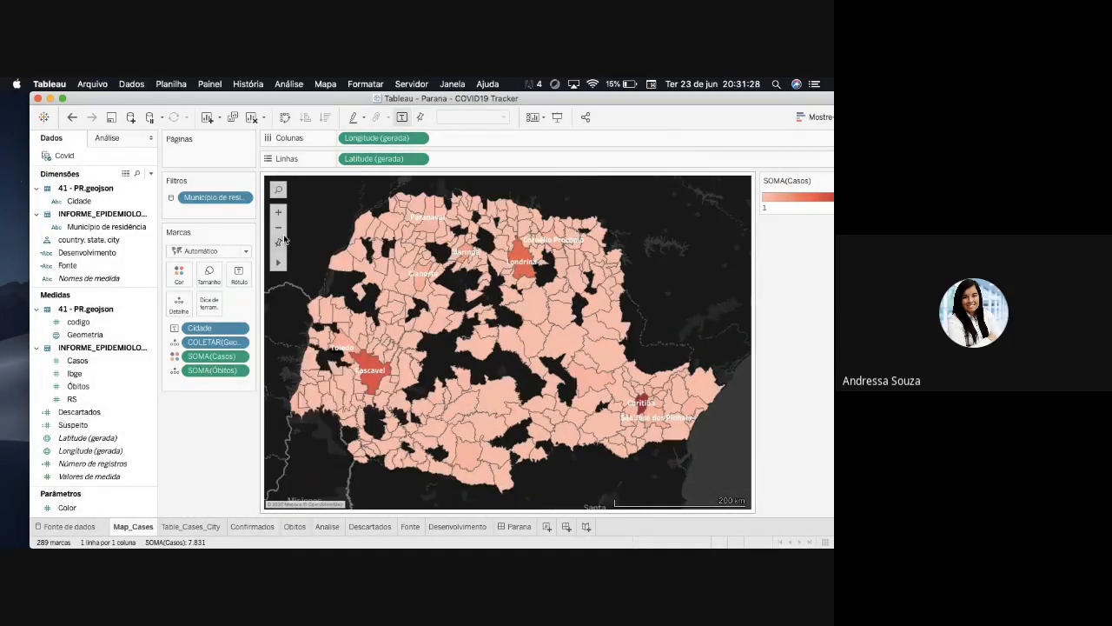
mouse_move(372, 381)
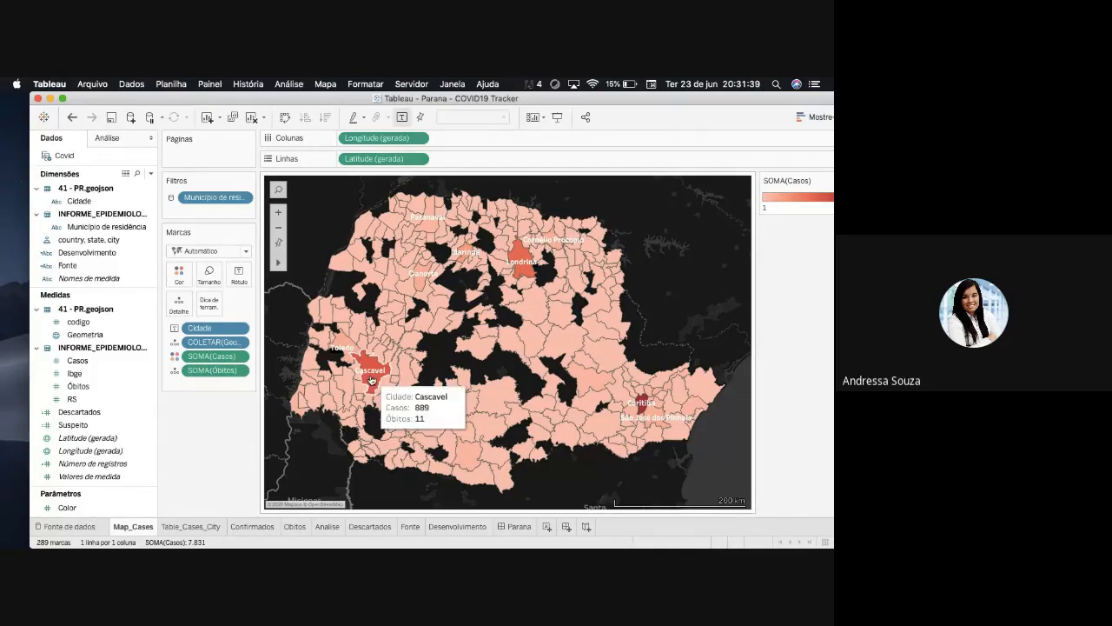
mouse_move(645, 407)
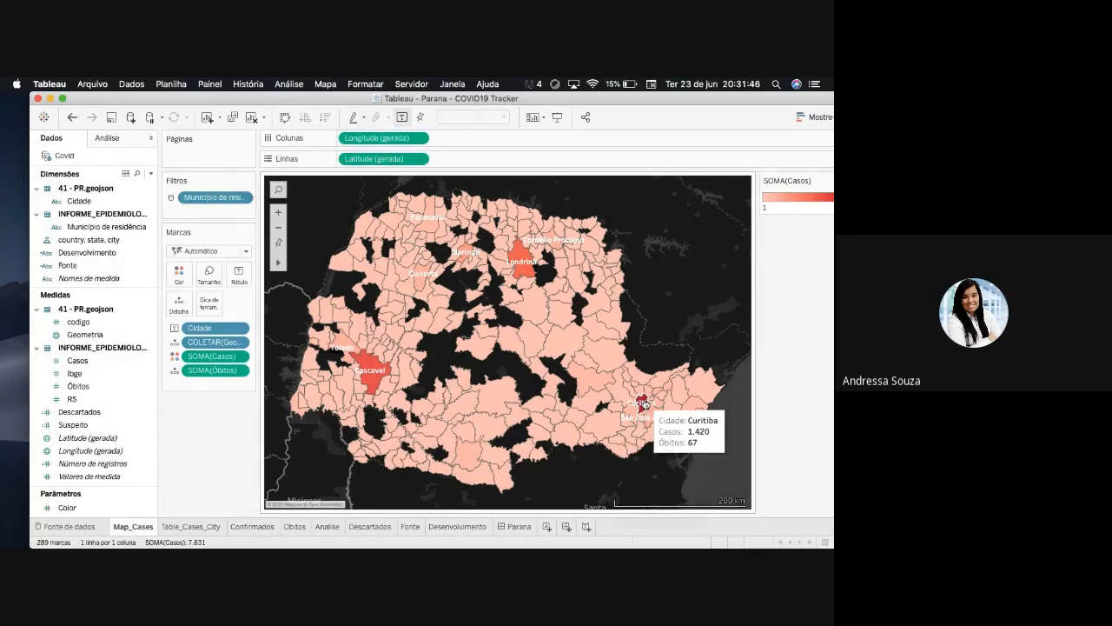
mouse_move(569, 349)
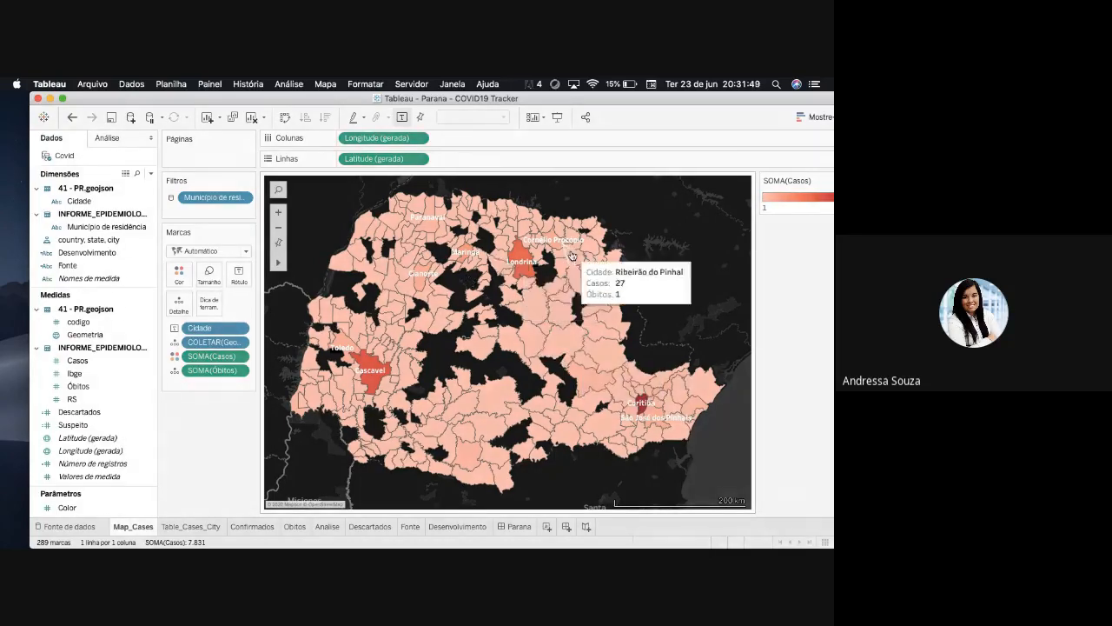
- Review the Confirmados and Table_Cases_City sheets and return to the Parana dashboard
left_click(259, 527)
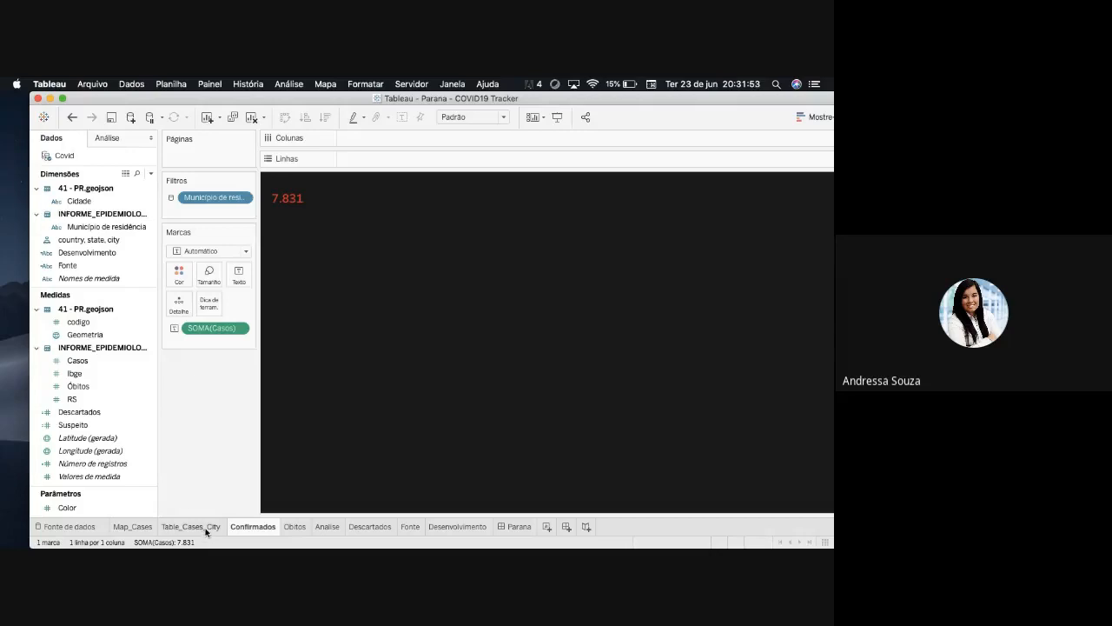
left_click(195, 527)
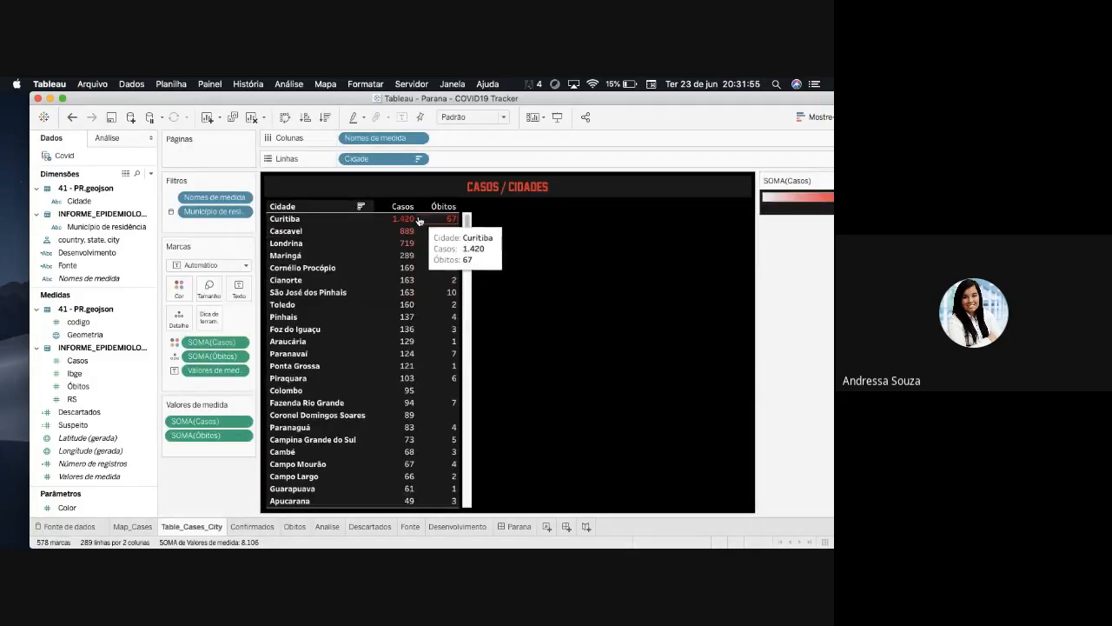
left_click(518, 527)
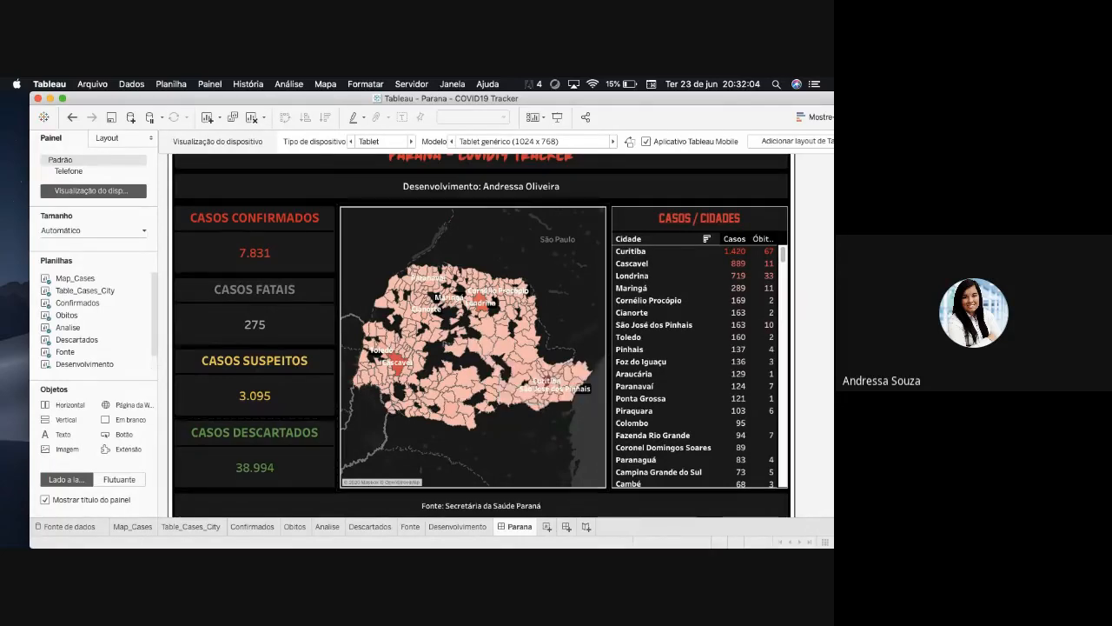
- Switch to Sublime Text, examine the polygon coordinates of 41 - PR.geojson in a maximized window and minimize it
mouse_move(422, 526)
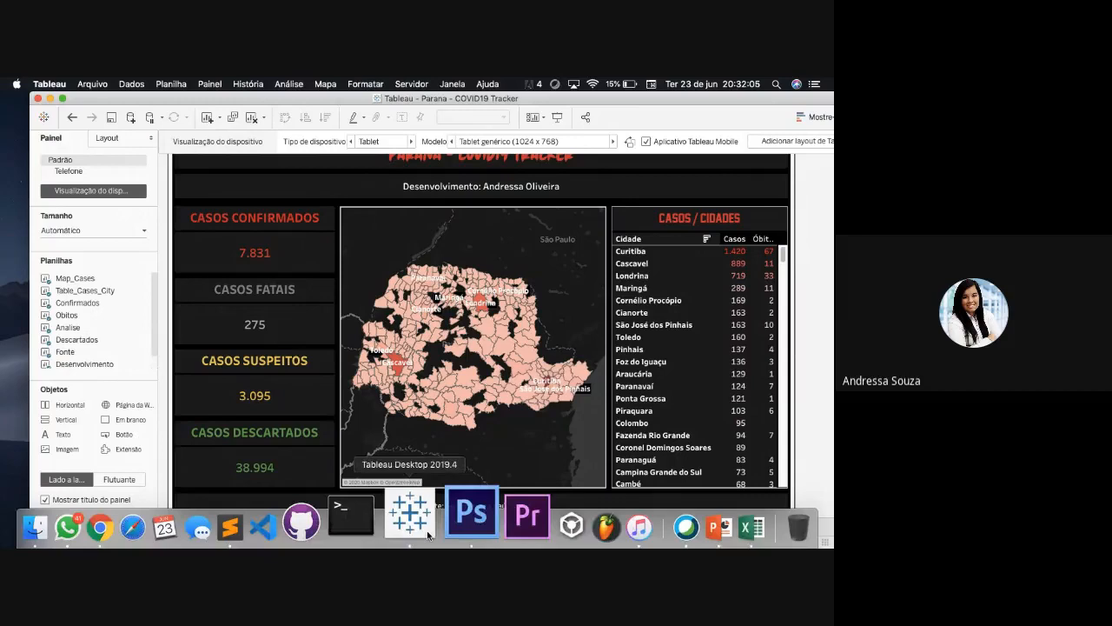
left_click(470, 517)
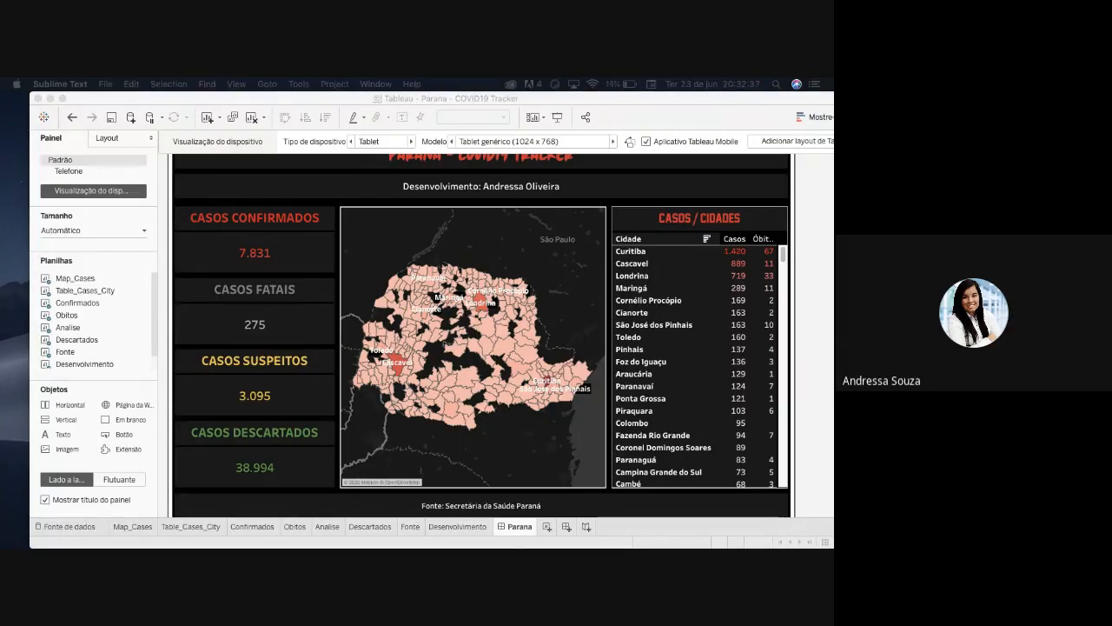
left_click_drag(2, 143, 279, 144)
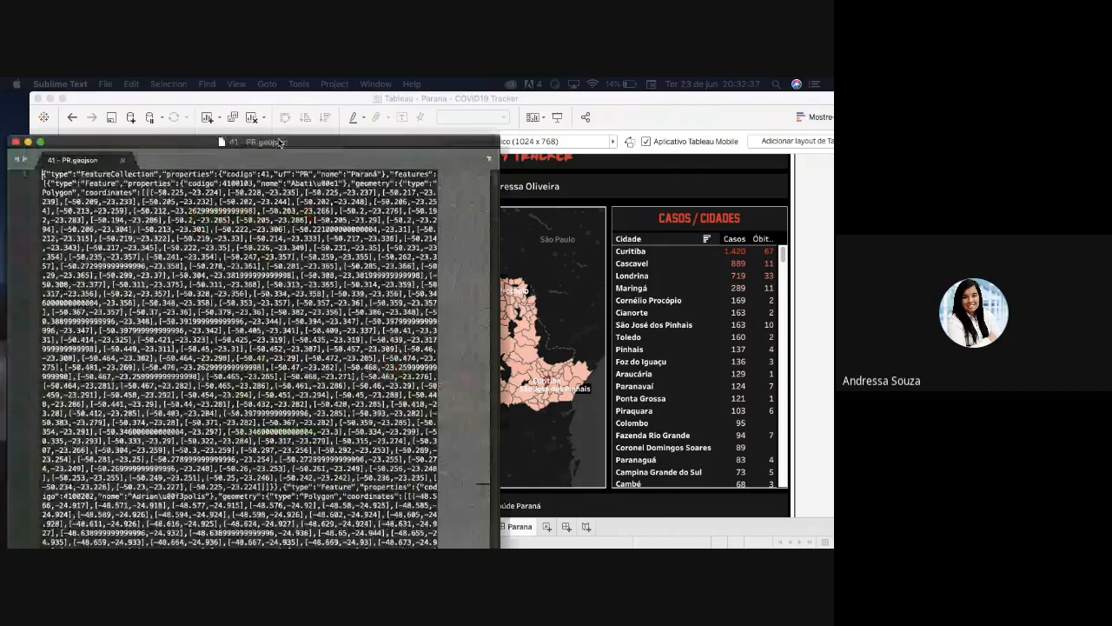
double_click(279, 141)
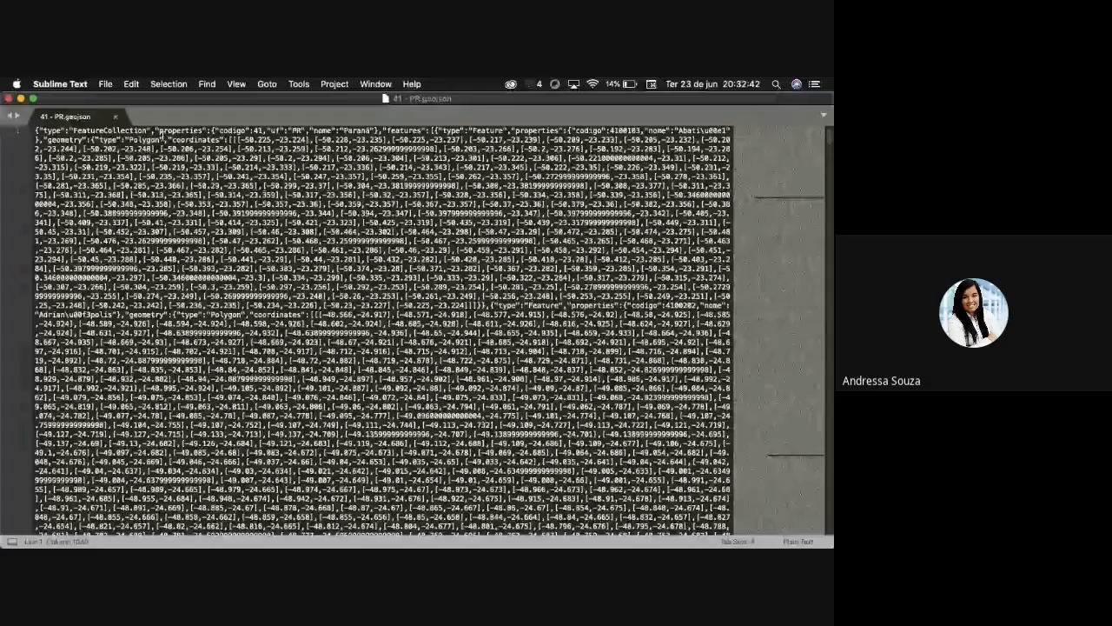
left_click_drag(236, 140, 310, 140)
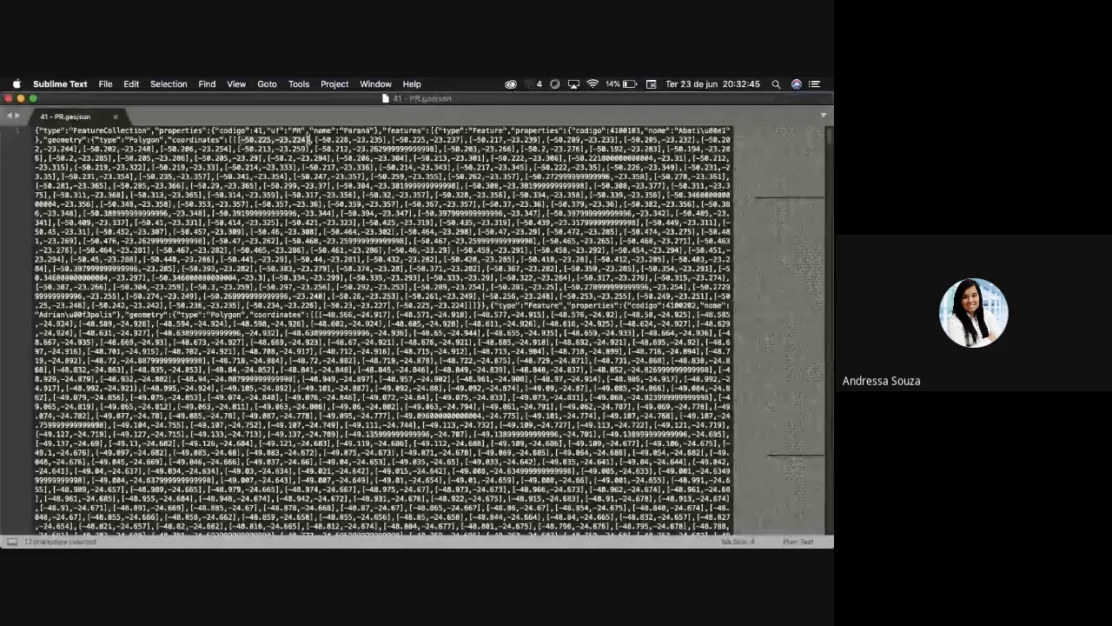
left_click(21, 98)
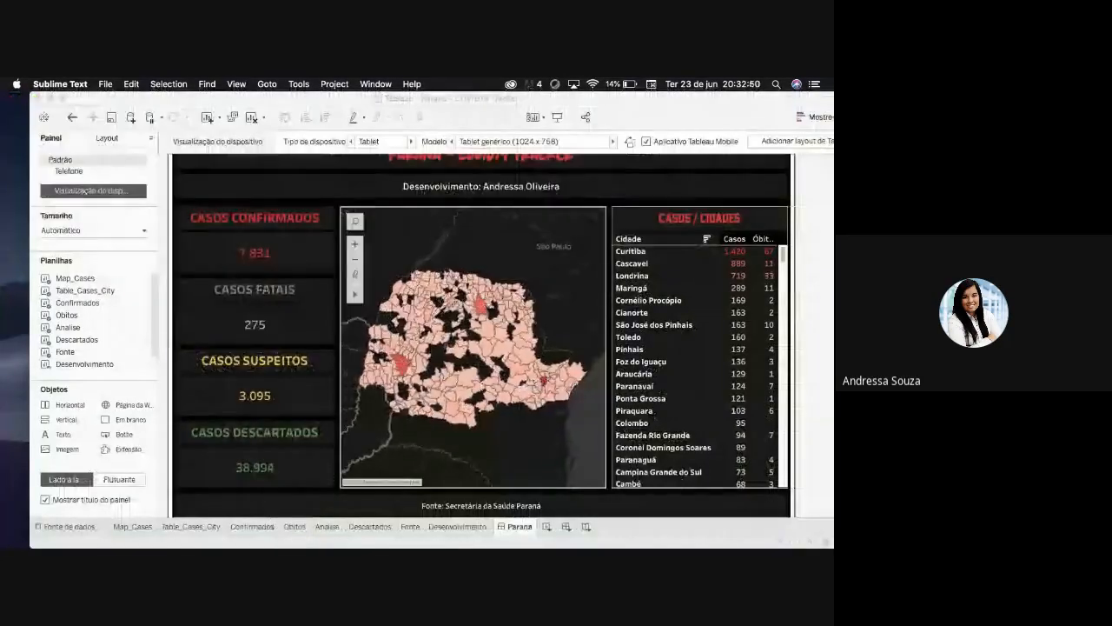
- Zoom in on the municipality outlines in the Parana dashboard's map
scroll(445, 334, "up", 3)
scroll(482, 380, "up", 3)
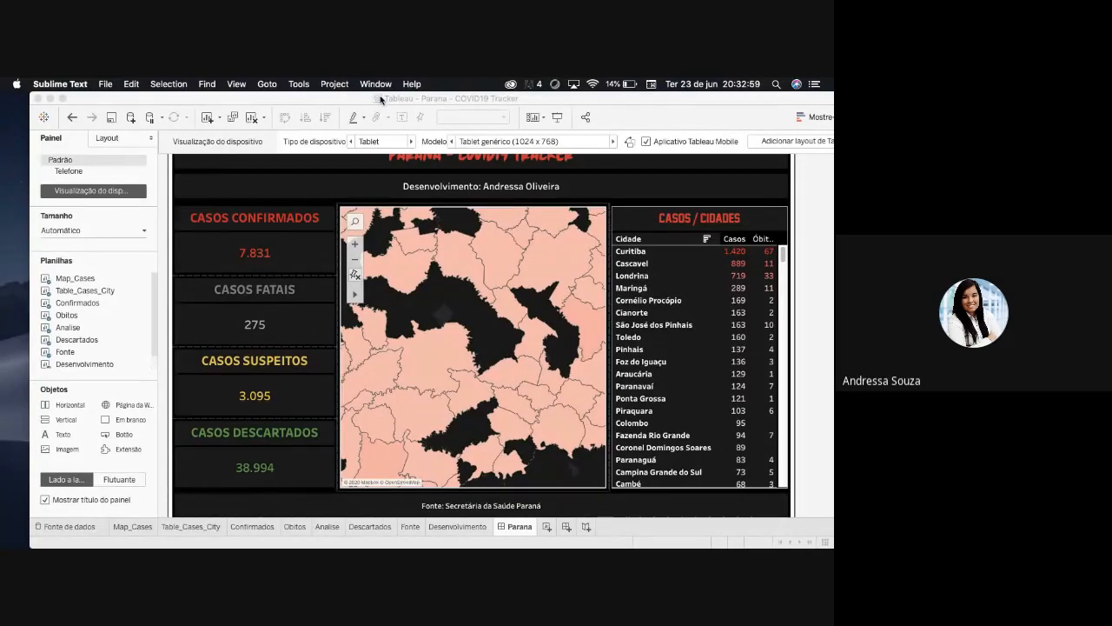
- Zoom the Parana dashboard's map back out to the whole state and inspect the details of individual municipalities
left_click_drag(379, 100, 361, 100)
mouse_move(459, 384)
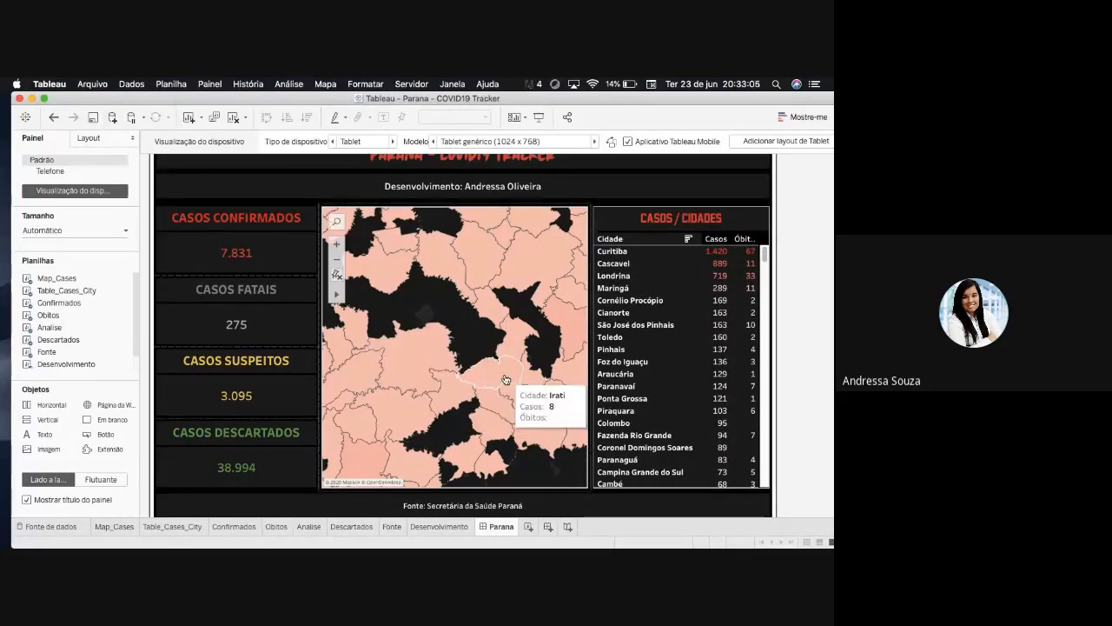
scroll(506, 379, "down", 5)
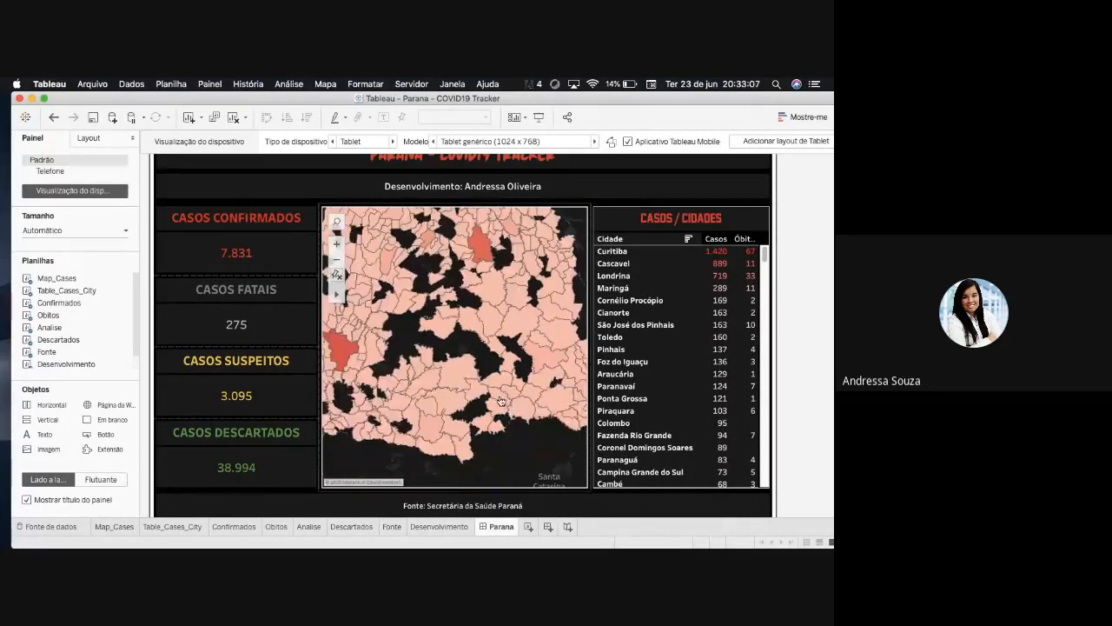
scroll(500, 400, "down", 3)
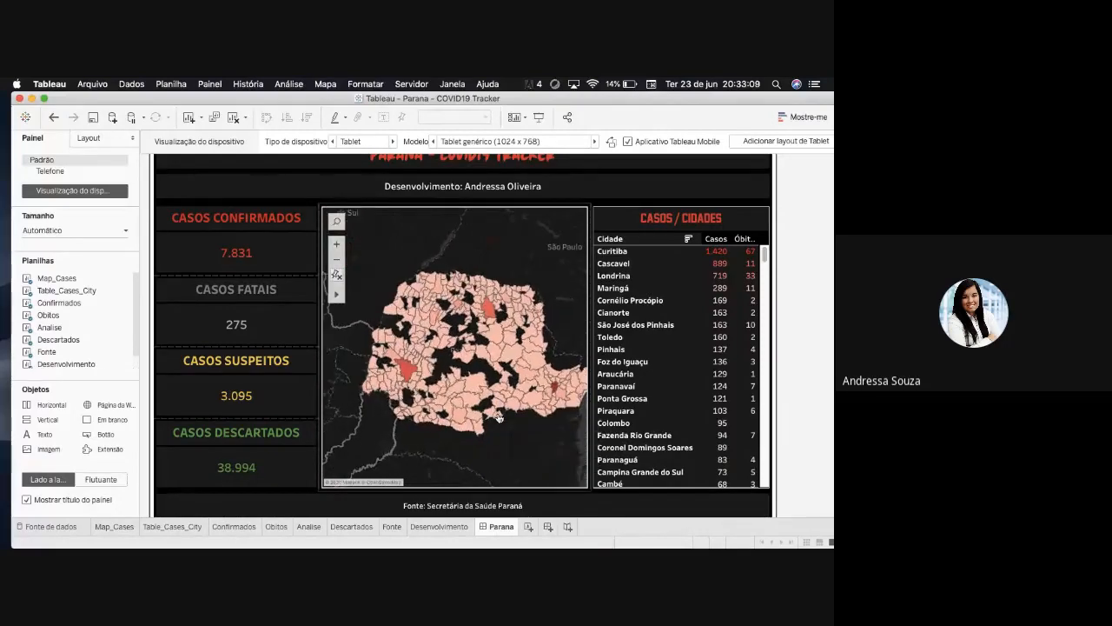
scroll(500, 417, "up", 3)
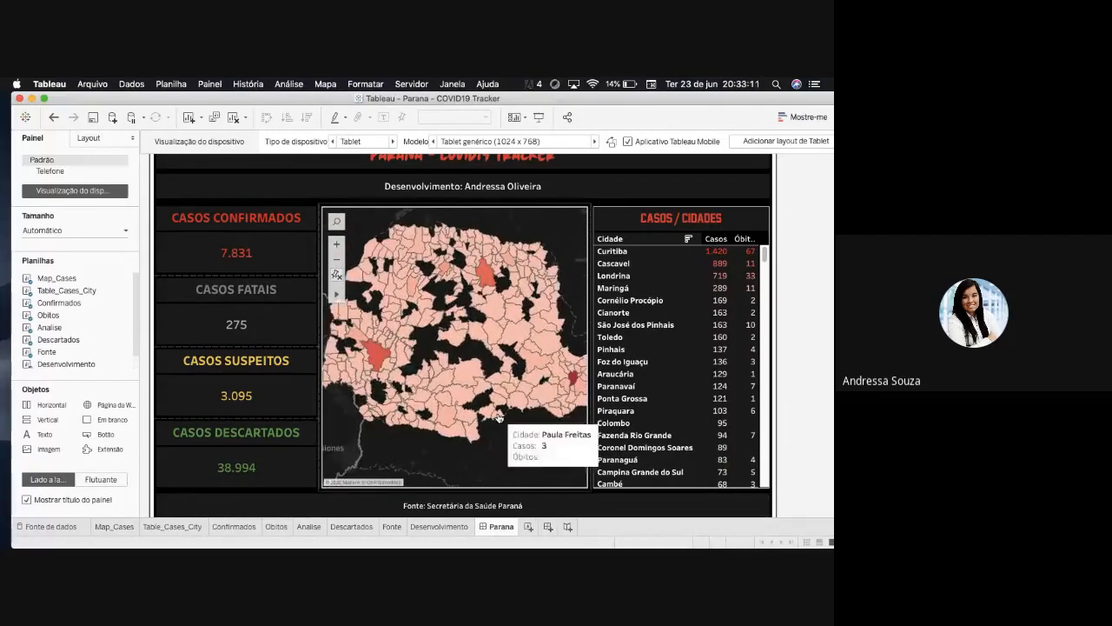
scroll(499, 417, "down", 3)
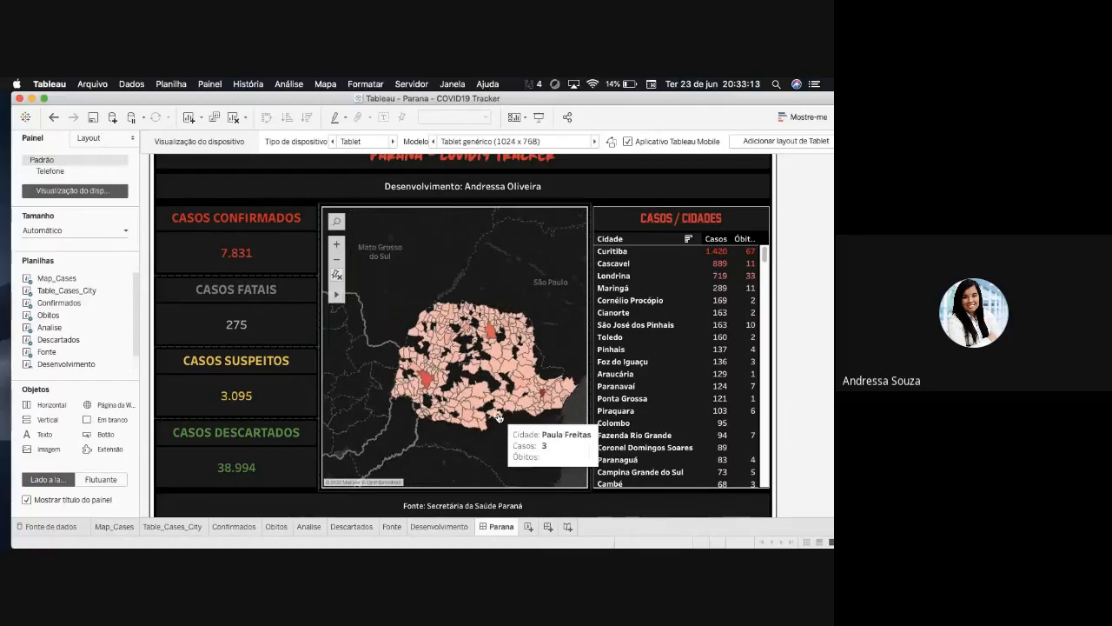
scroll(499, 417, "up", 3)
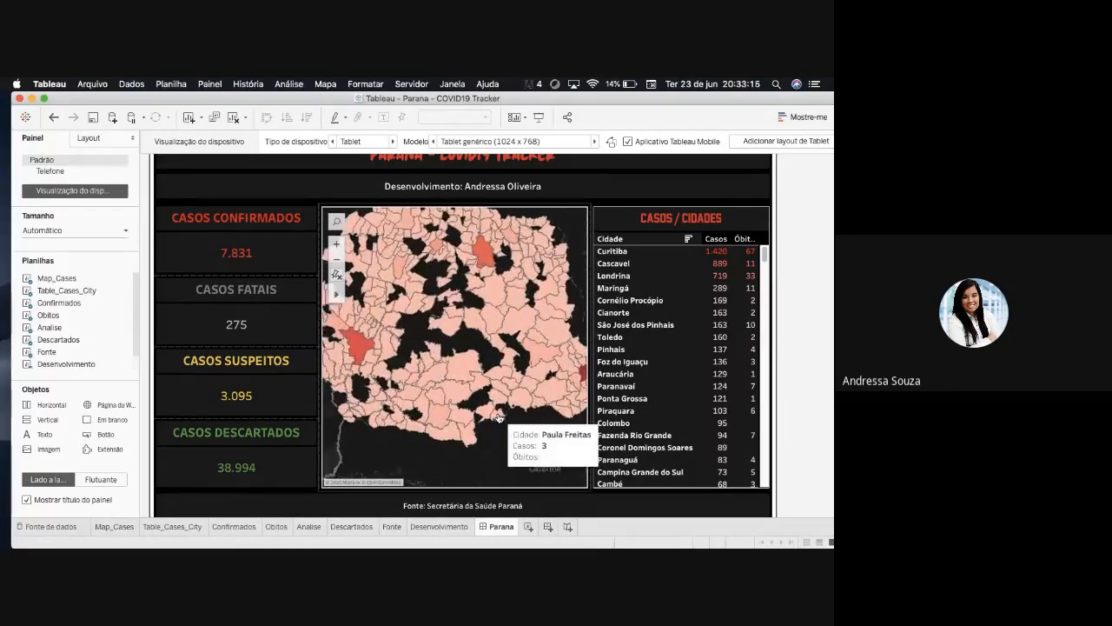
scroll(499, 418, "down", 3)
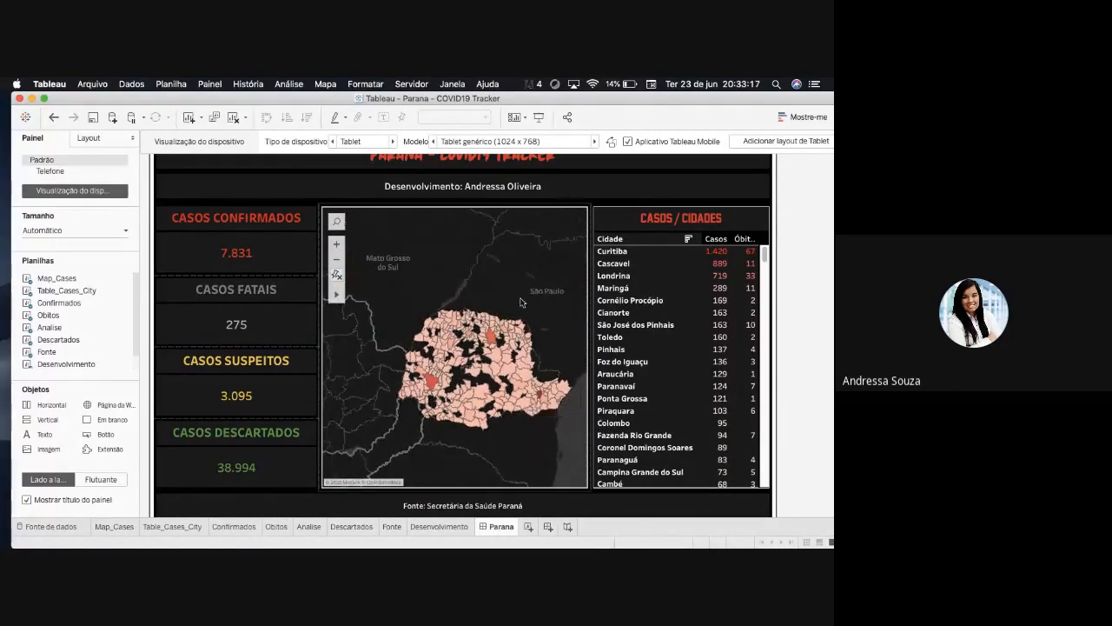
mouse_move(547, 399)
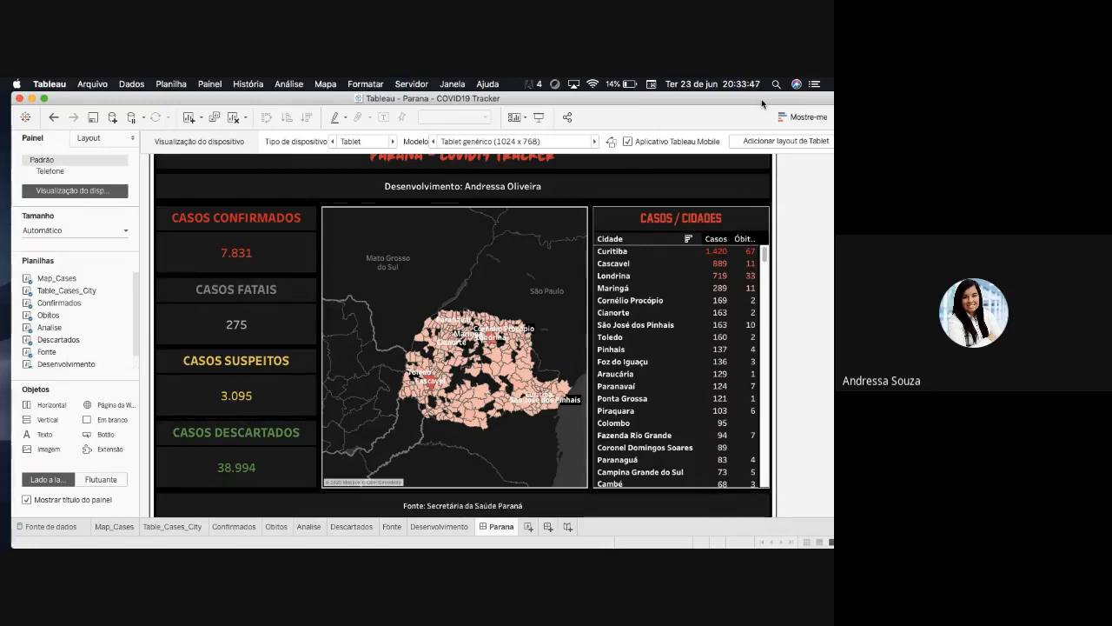
left_click(97, 83)
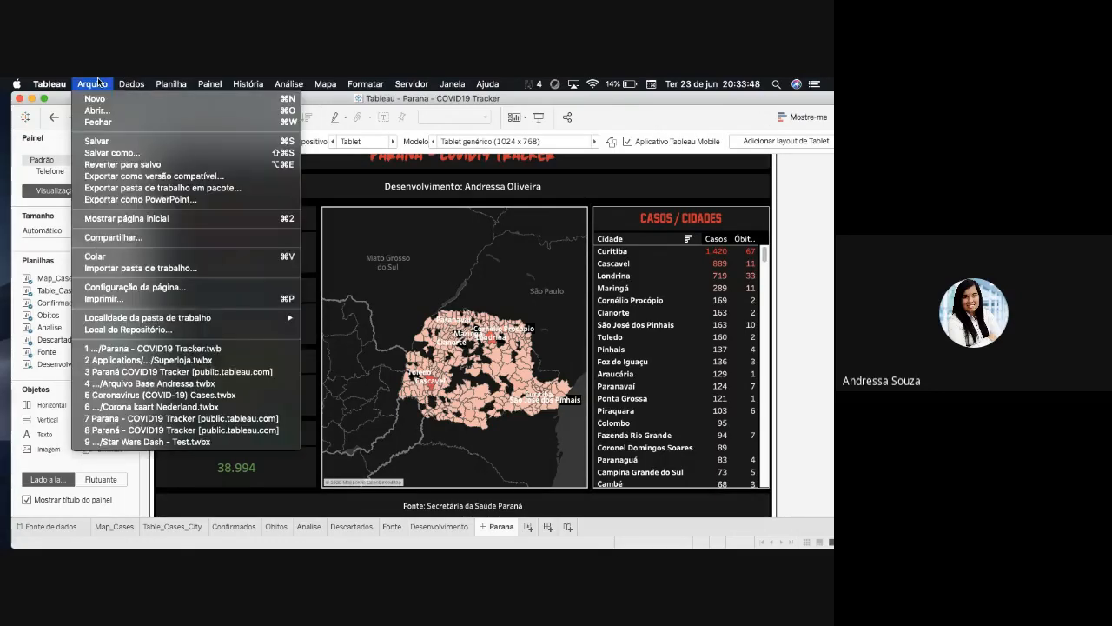
left_click(288, 519)
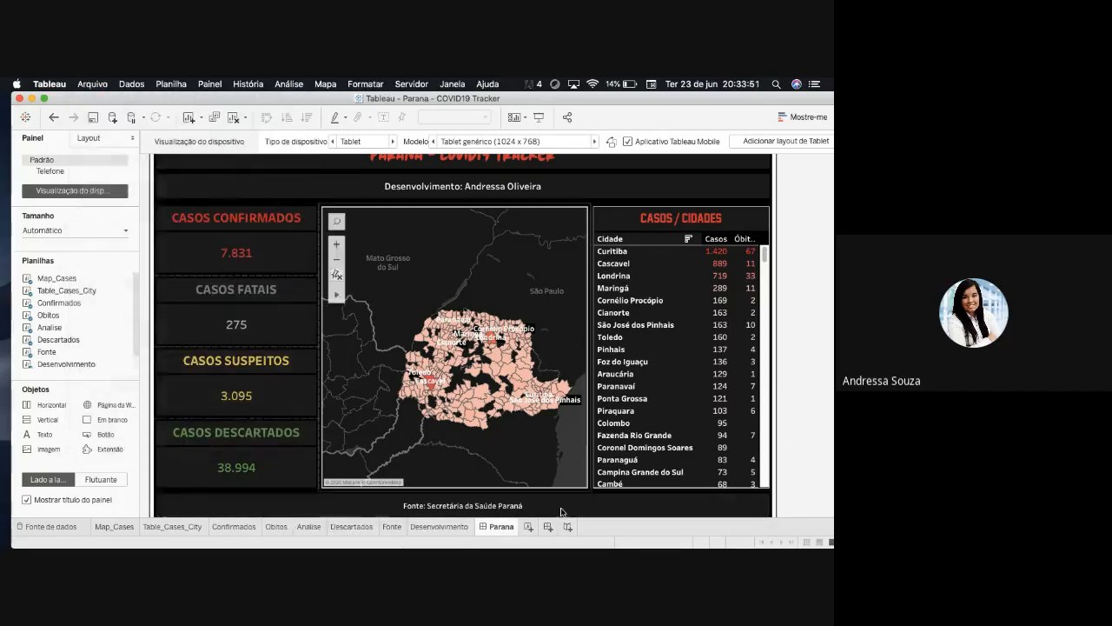
mouse_move(532, 548)
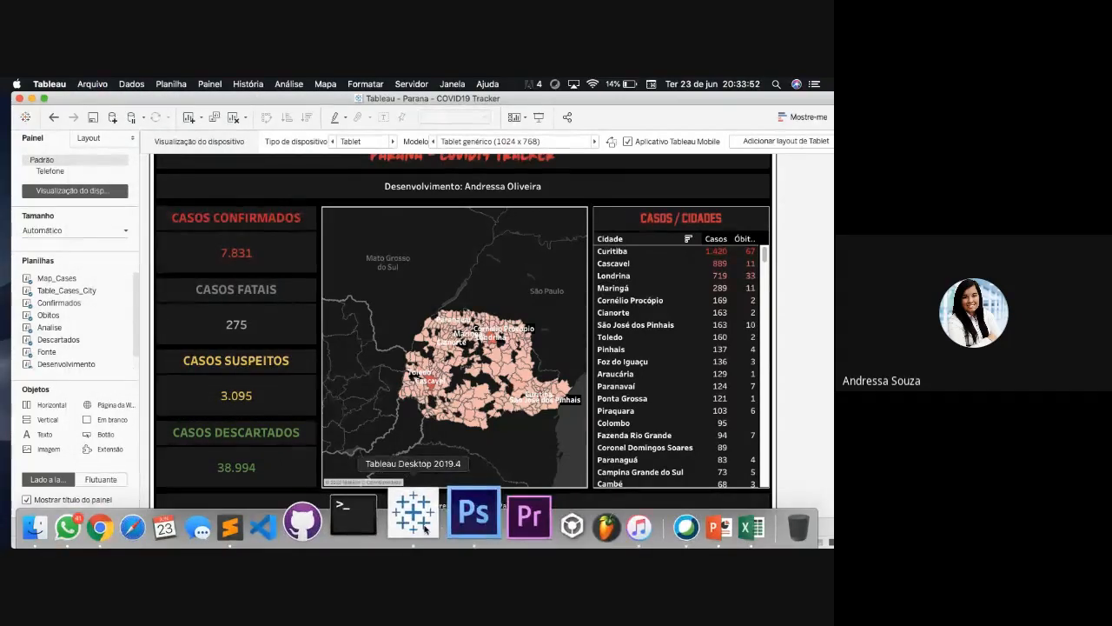
right_click(413, 518)
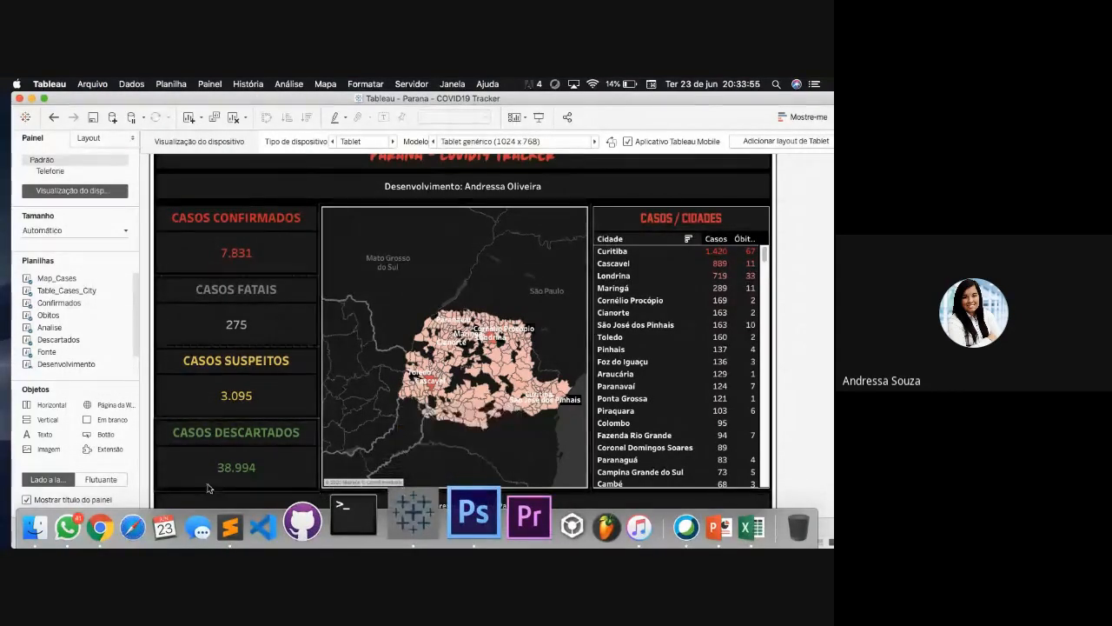
- Switch to Chrome's window with the TECHWEEK - B.I + TABLEAU folder, fit it to the screen and open a new tab
left_click(166, 523)
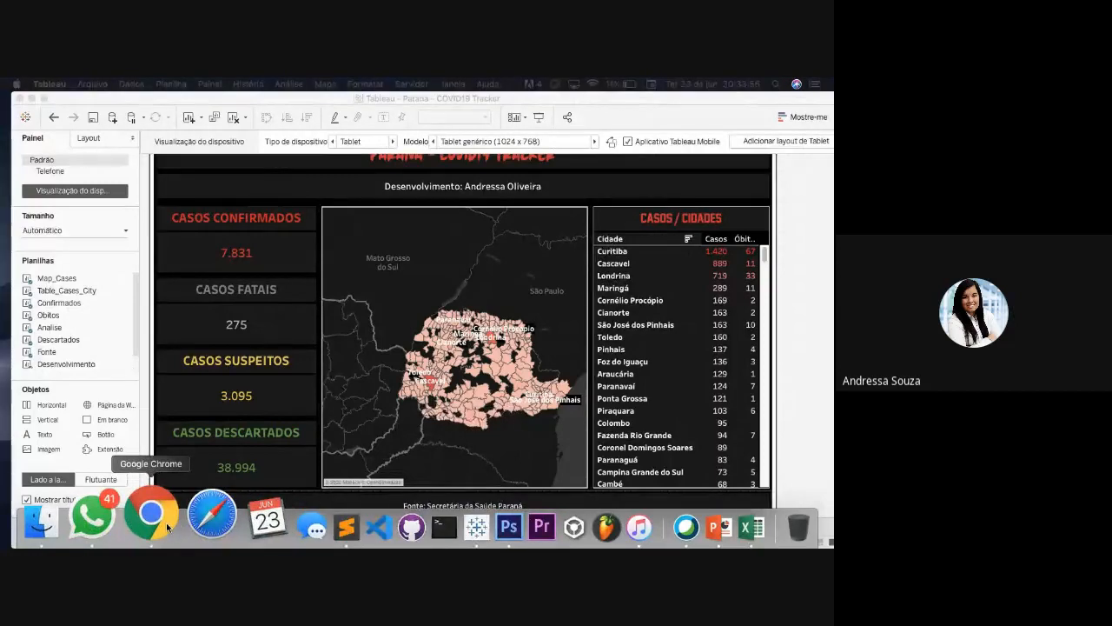
right_click(166, 523)
left_click(208, 368)
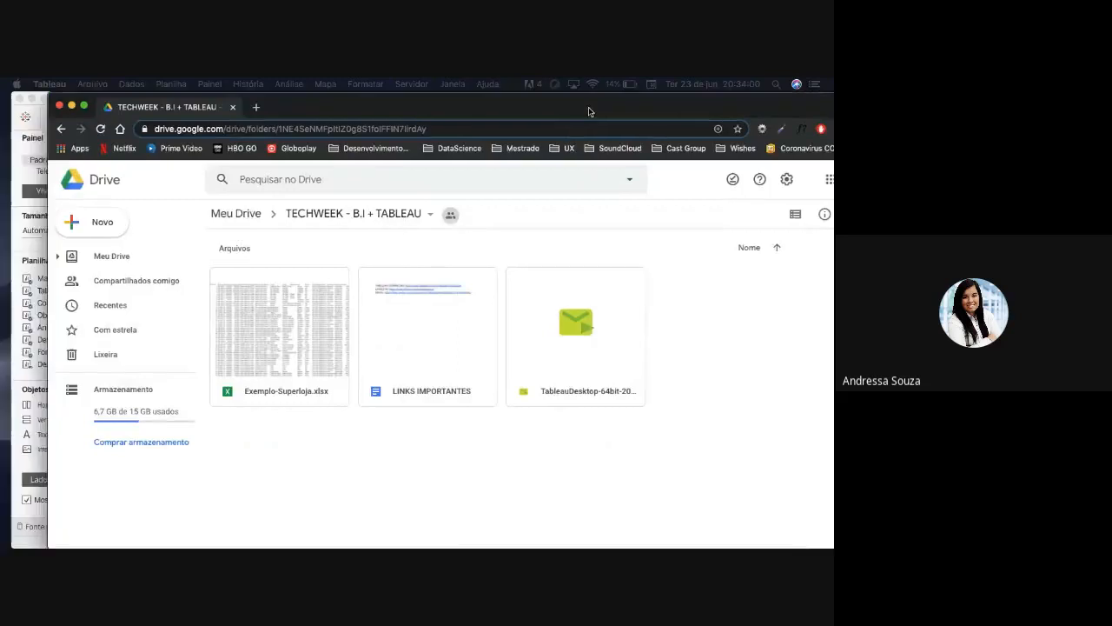
double_click(319, 118)
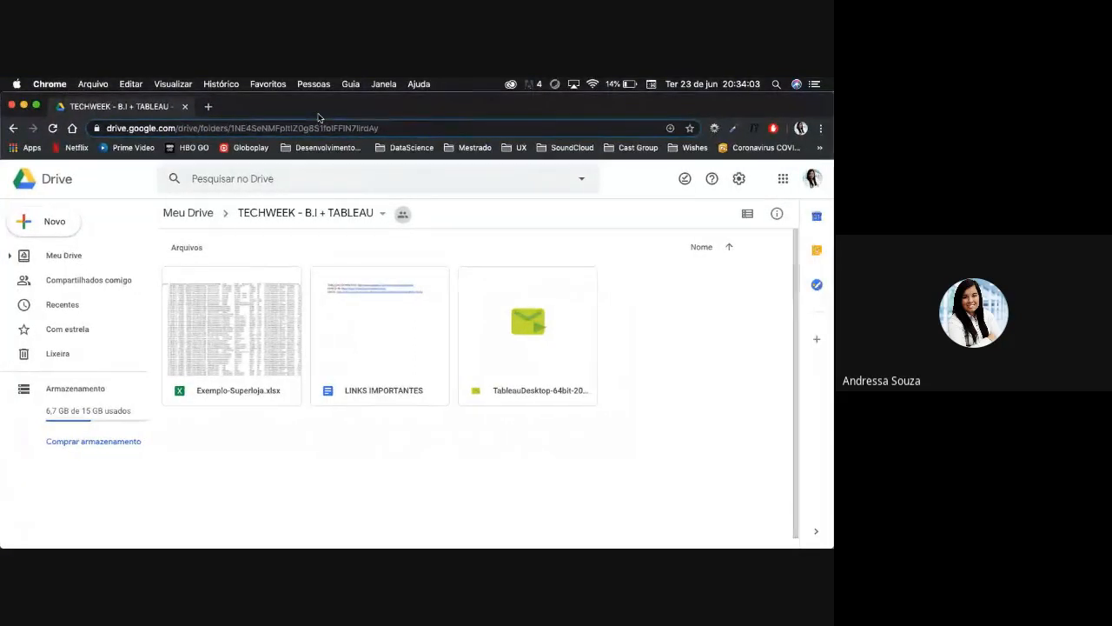
left_click(209, 106)
- Search Google for TABLEAU, removing the autocompleted word STUdent from the query
type("TABLEAUP")
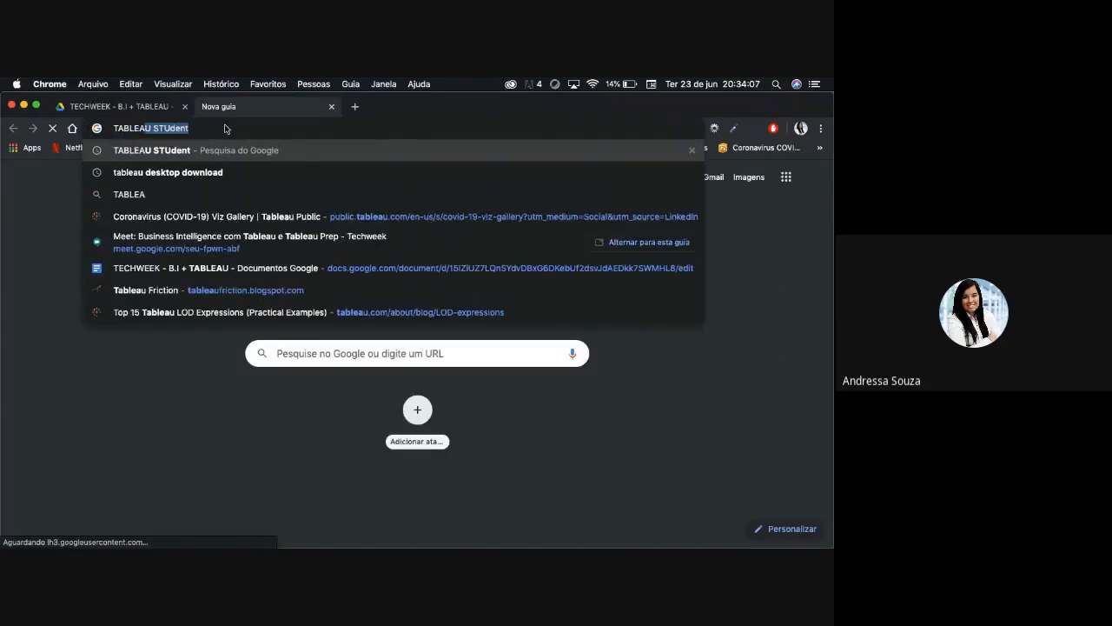
key("BackSpace")
key("Return")
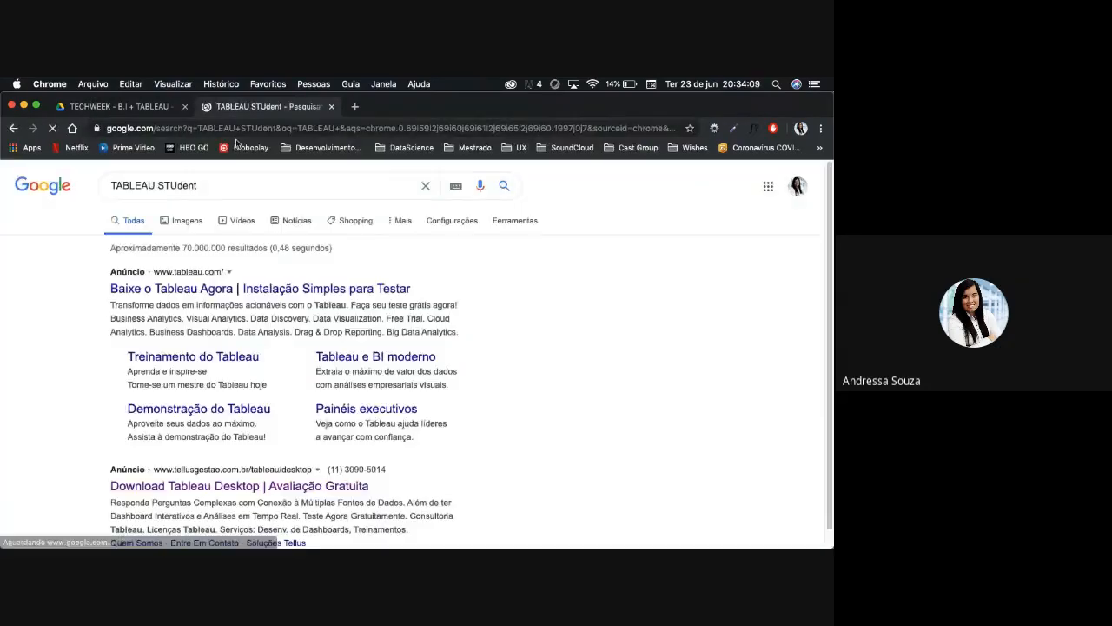
left_click(163, 185)
double_click(163, 186)
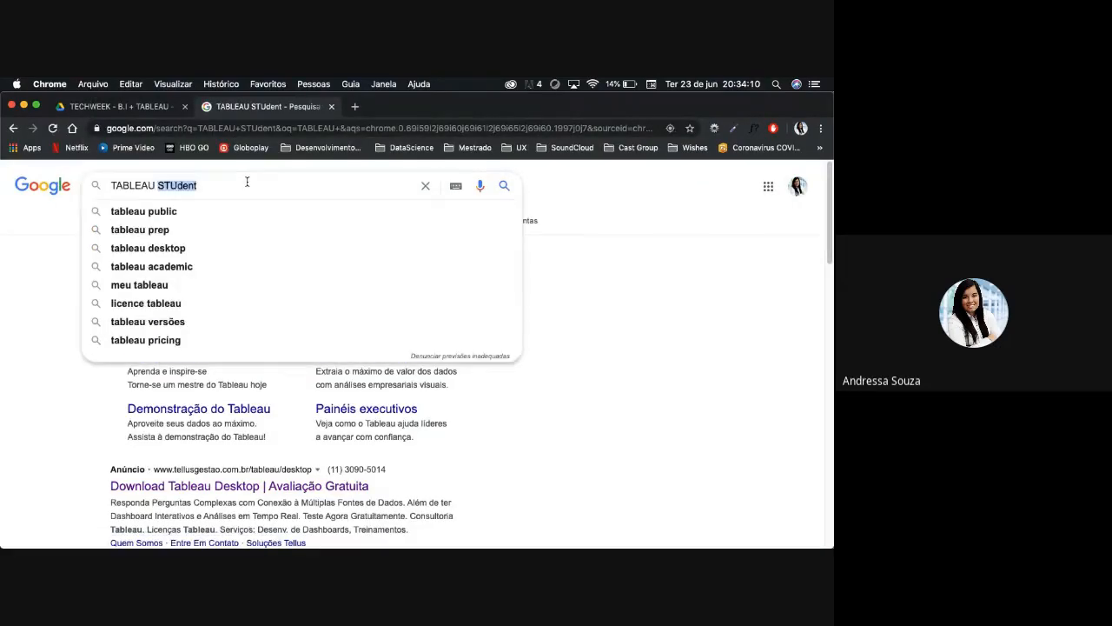
key("BackSpace")
key("Return")
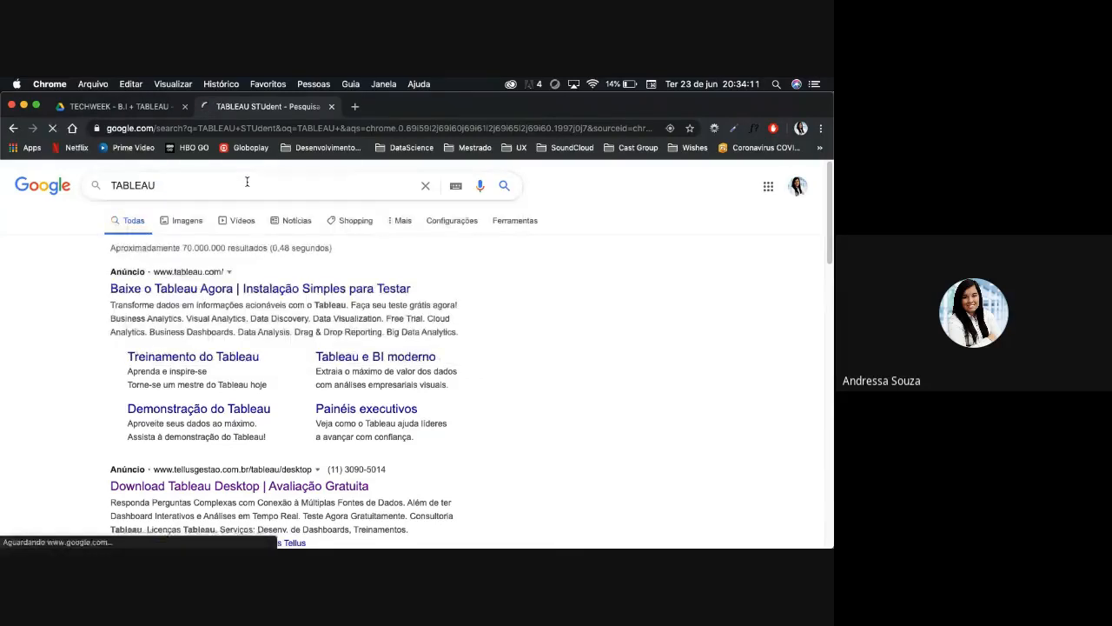
- Extend the Google search to TABLEAU COVID HUB and open the Coronavirus (COVID-19) Data Hub result
left_click(212, 192)
type("COVID HUB")
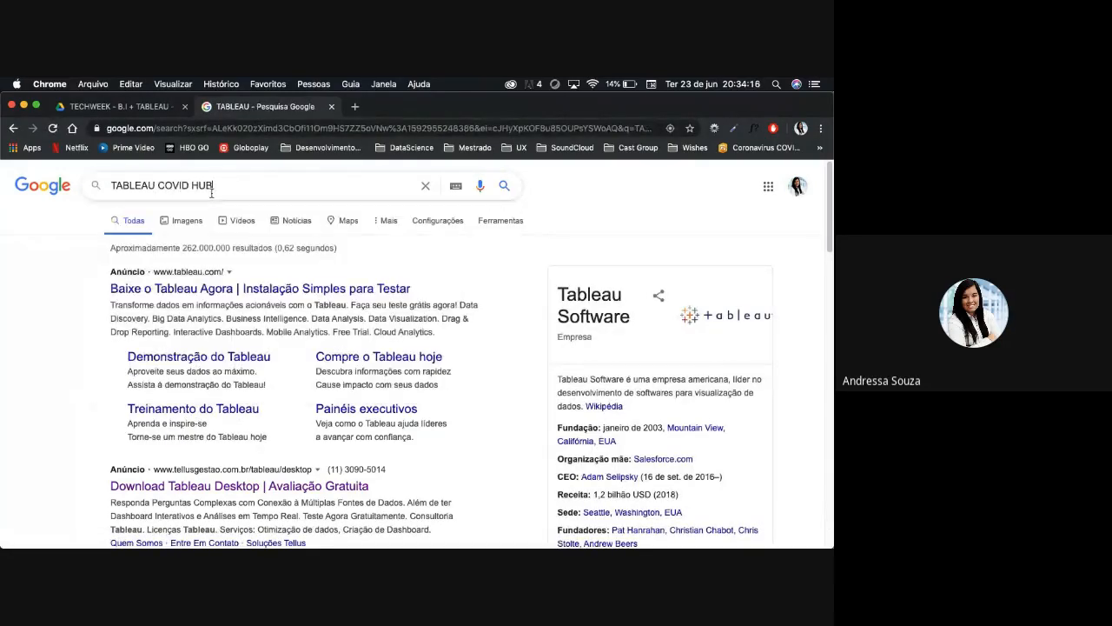
key("Return")
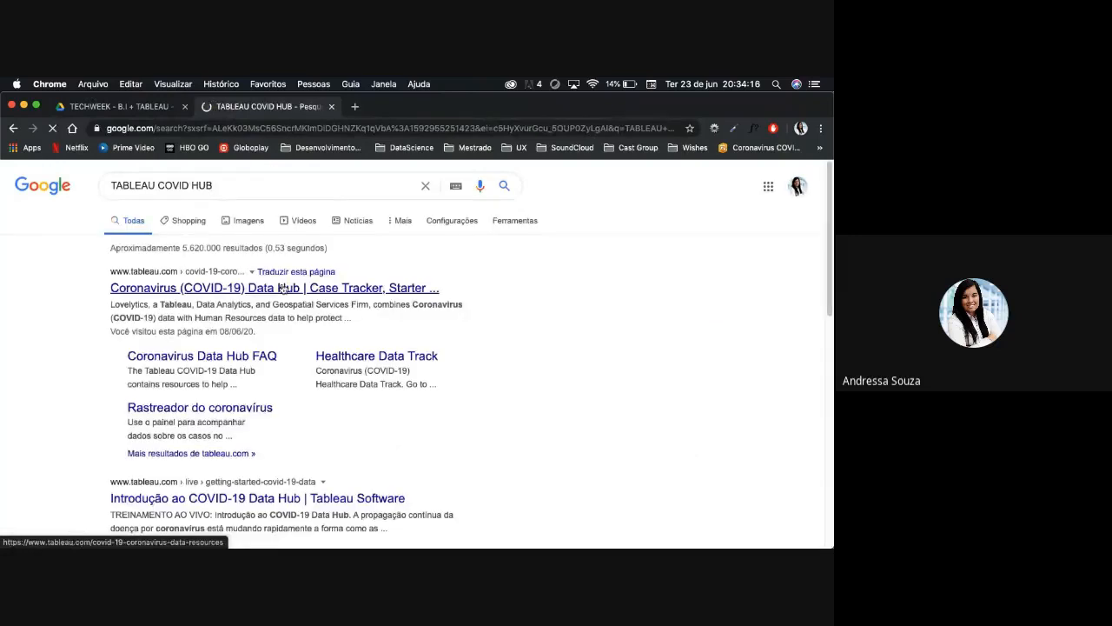
left_click(282, 291)
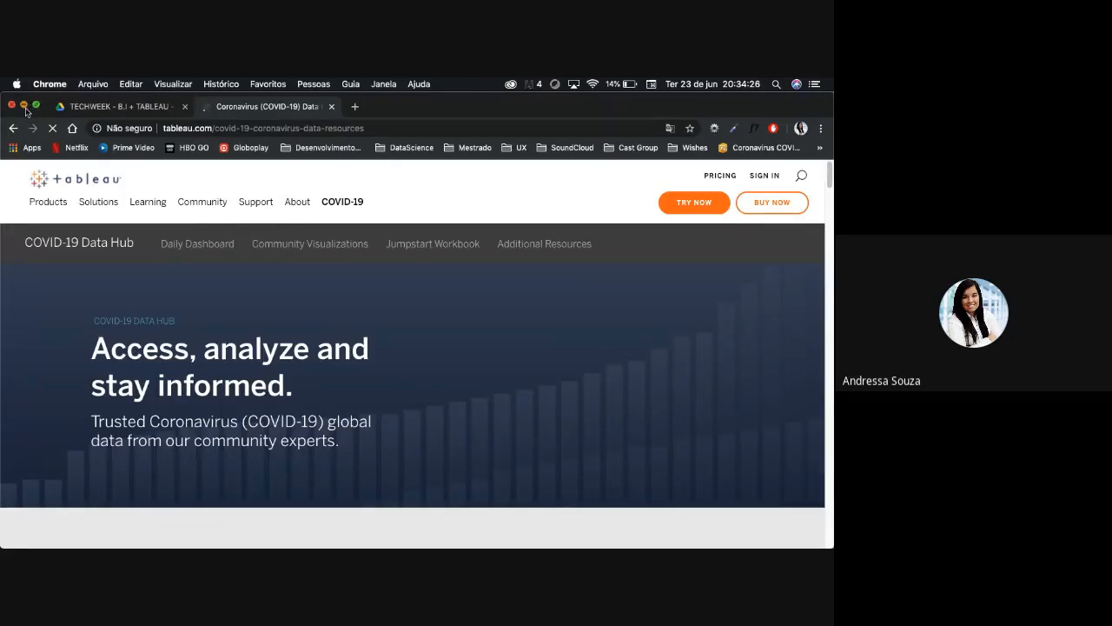
- Switch back to Tableau, review the Desenvolvimento, Fonte and Table_Cases_City sheets and return to the Parana dashboard
left_click(25, 106)
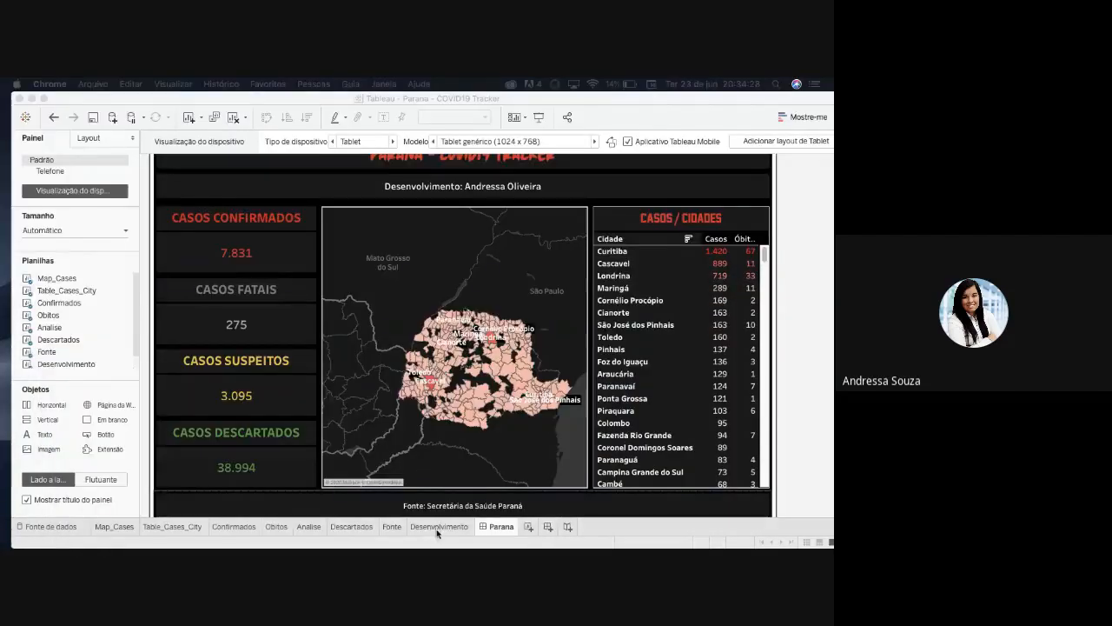
left_click(438, 528)
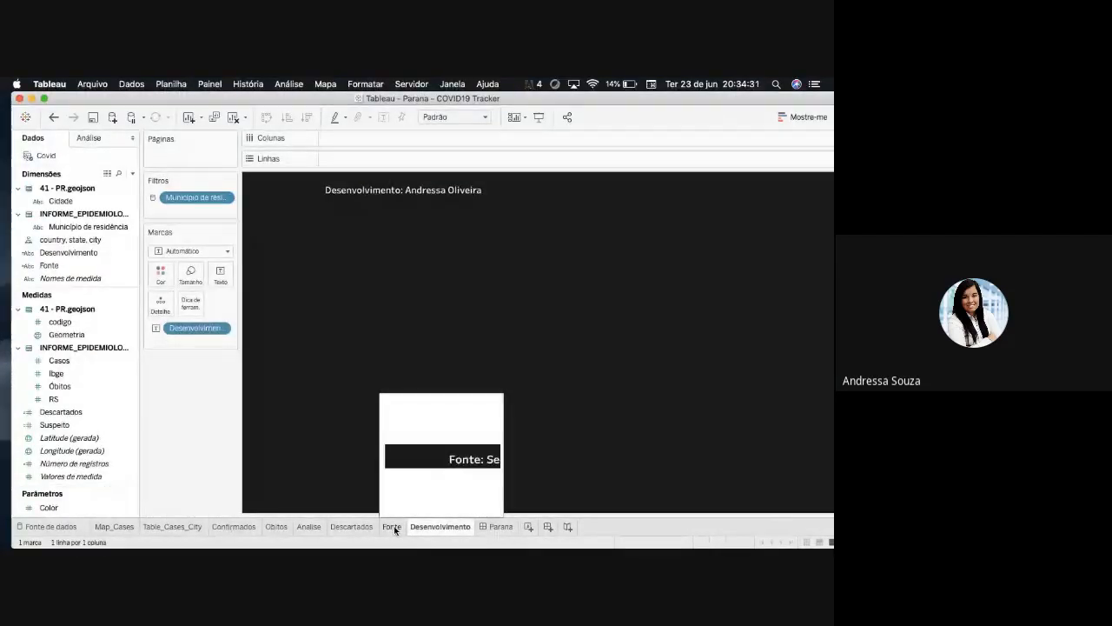
left_click(392, 527)
left_click(179, 529)
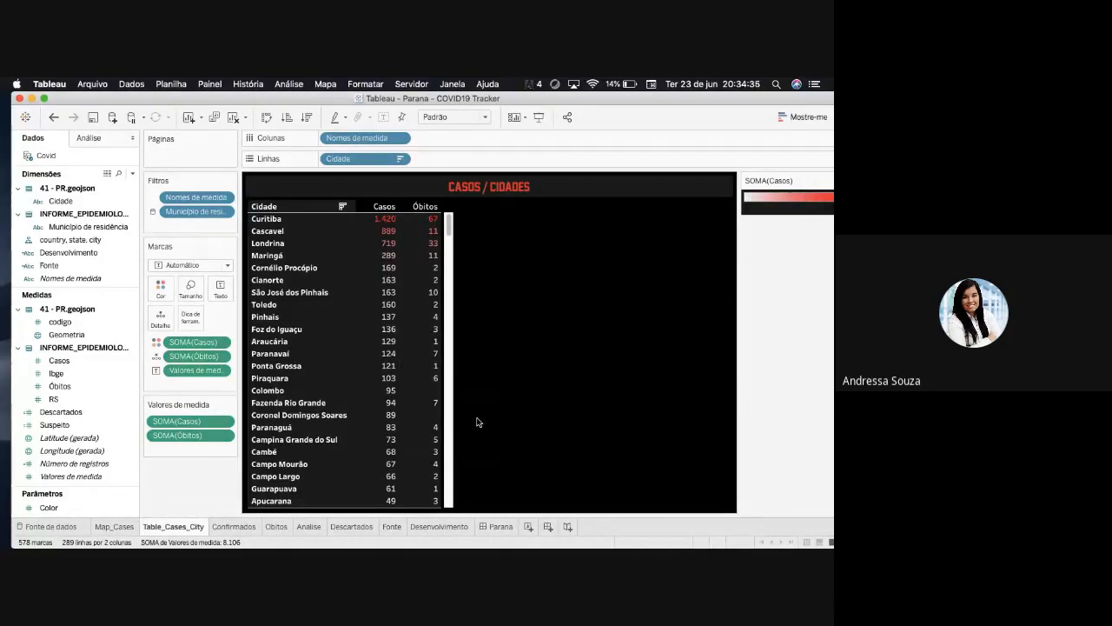
left_click(506, 530)
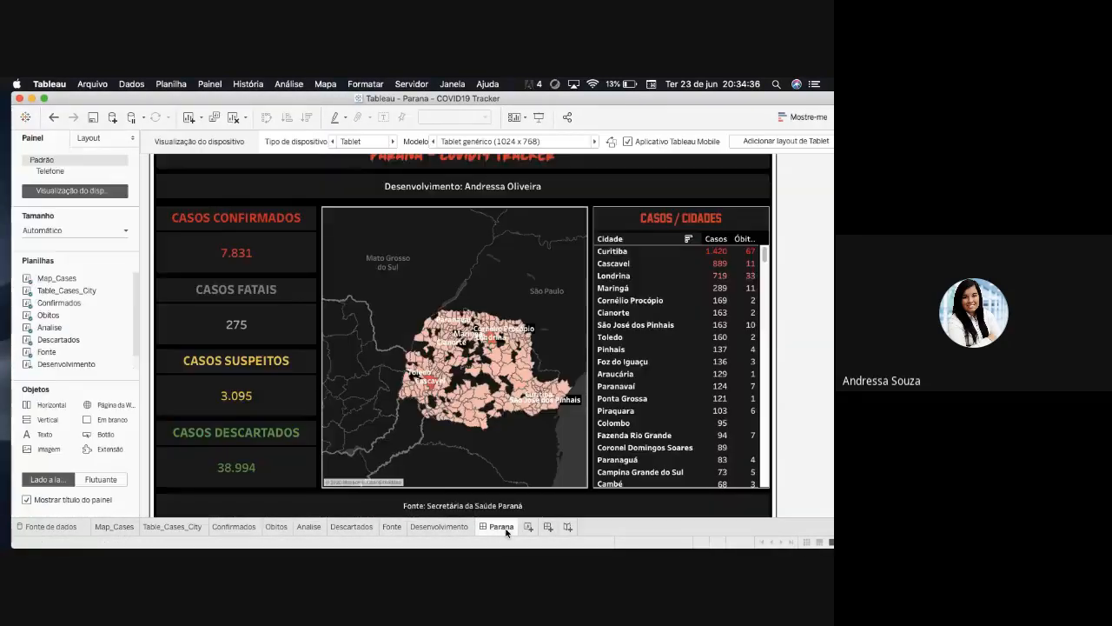
- Examine the workbook file formats offered when saving the Parana - COVID19 Tracker under another name, and cancel without saving
left_click(92, 84)
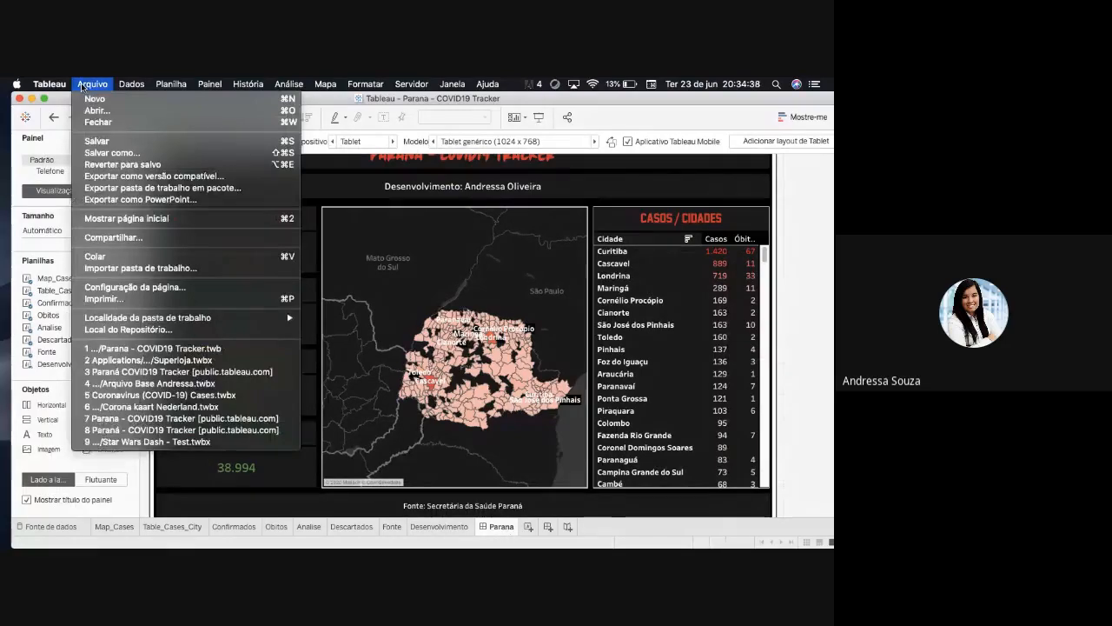
left_click(133, 161)
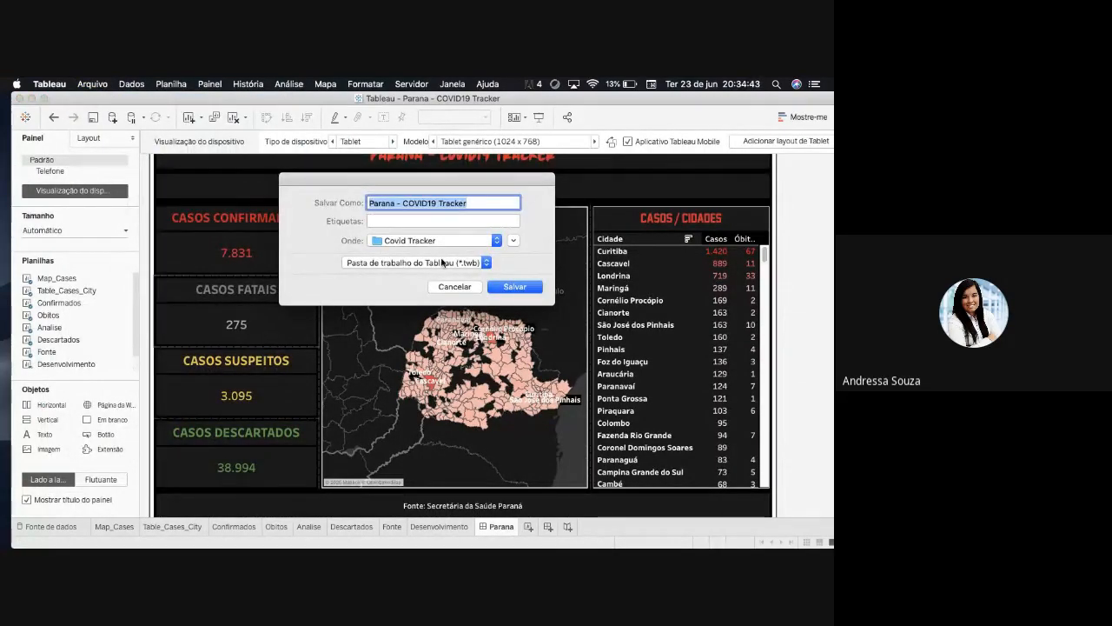
left_click(485, 262)
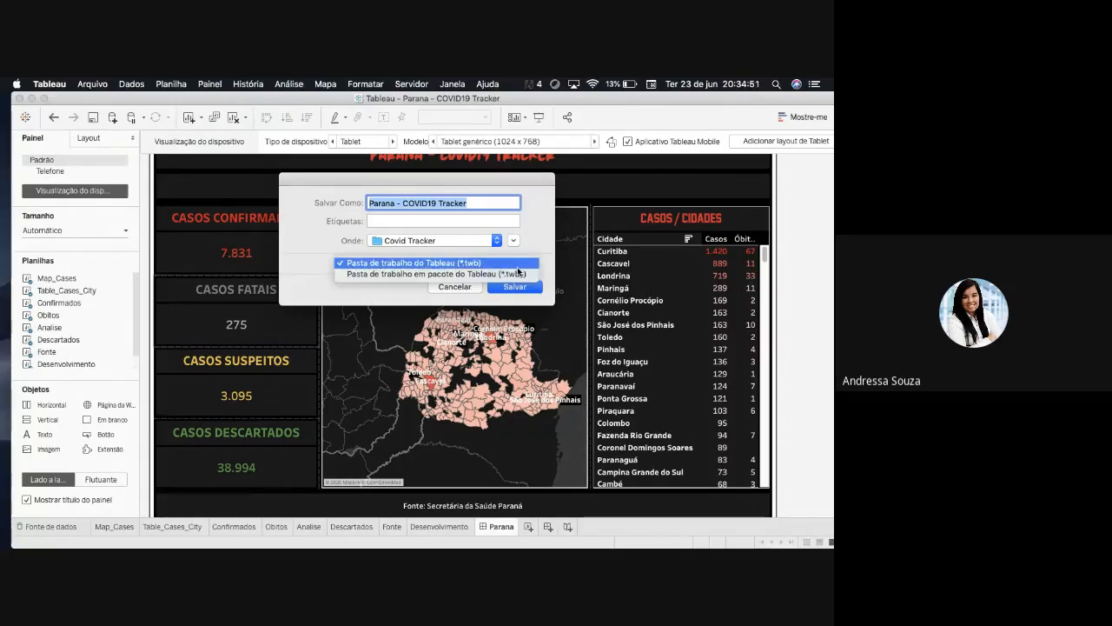
left_click(463, 287)
left_click(458, 288)
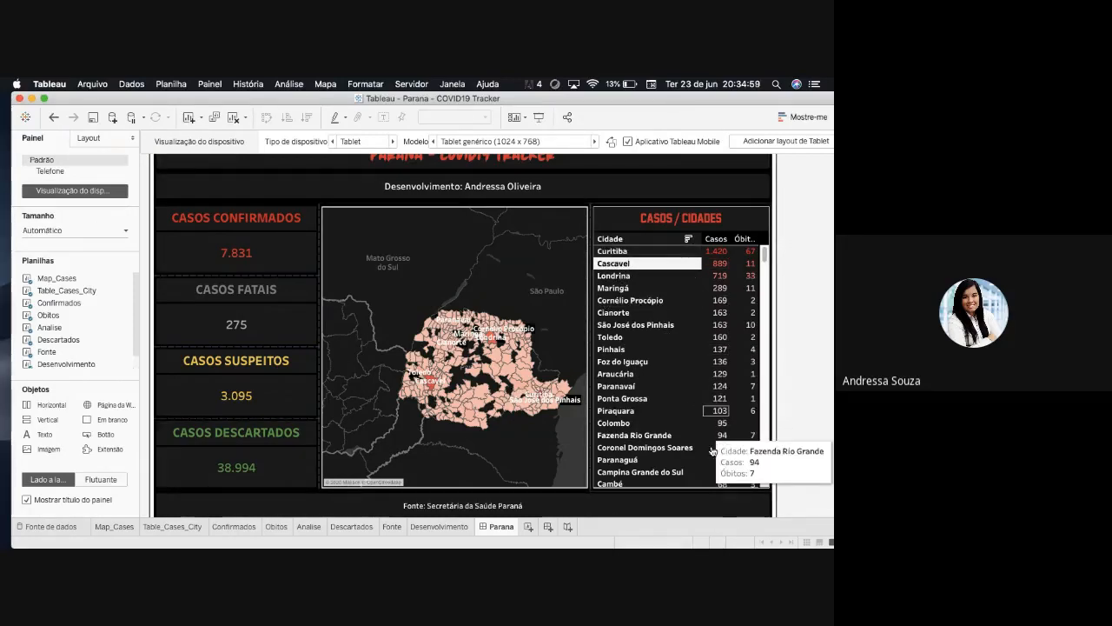
- Select Curitiba in the dashboard's CASOS / CIDADES table and compare the dashboard with the Table_Cases_City sheet
right_click(680, 252)
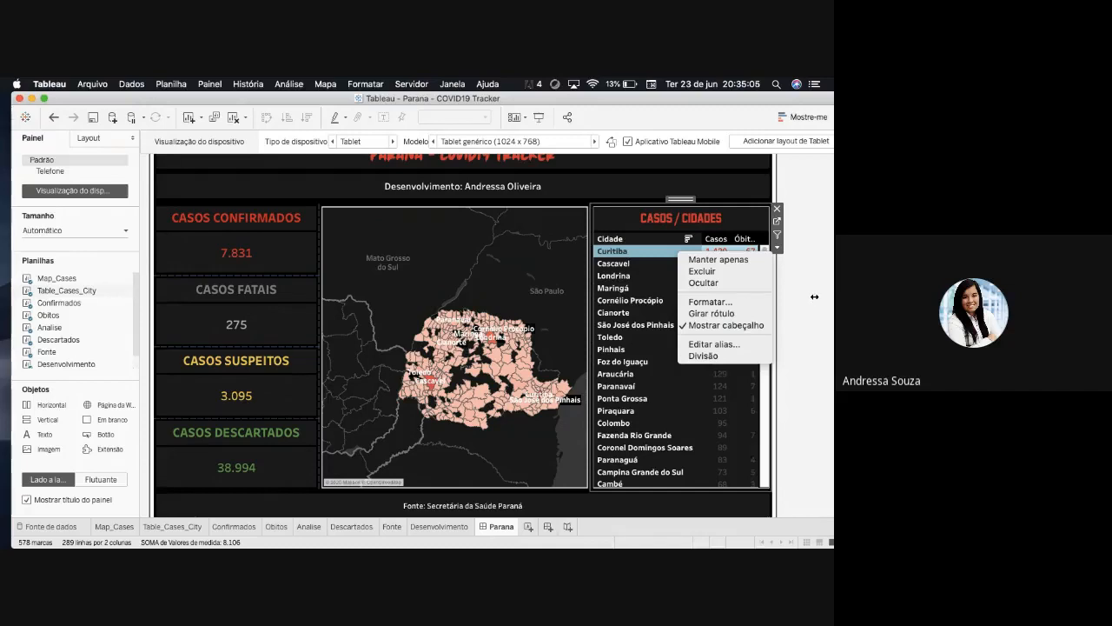
left_click(810, 268)
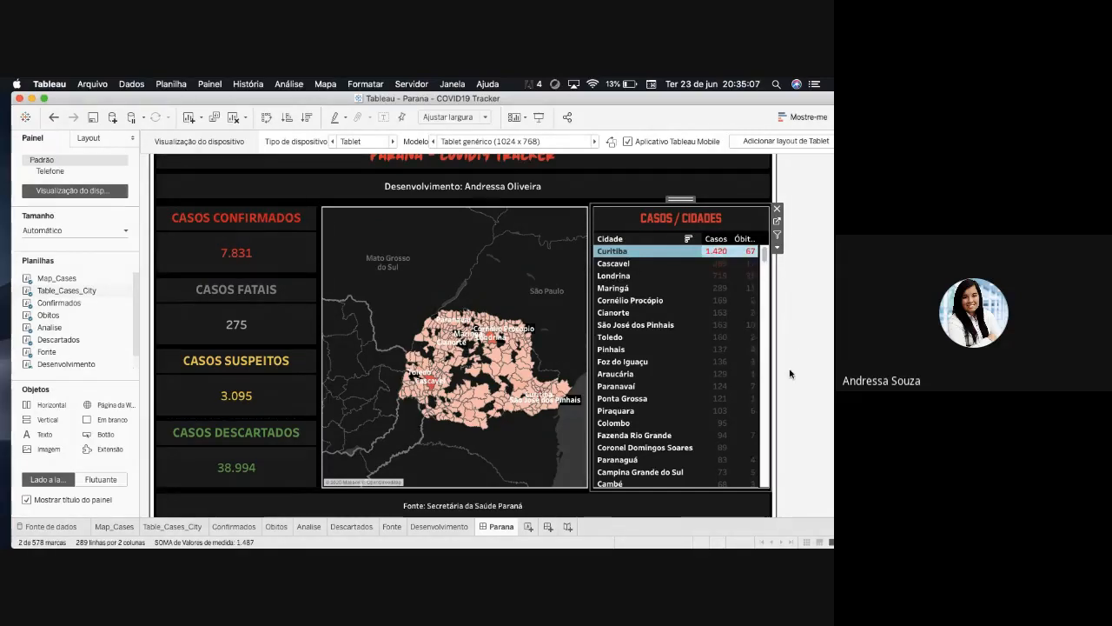
mouse_move(162, 534)
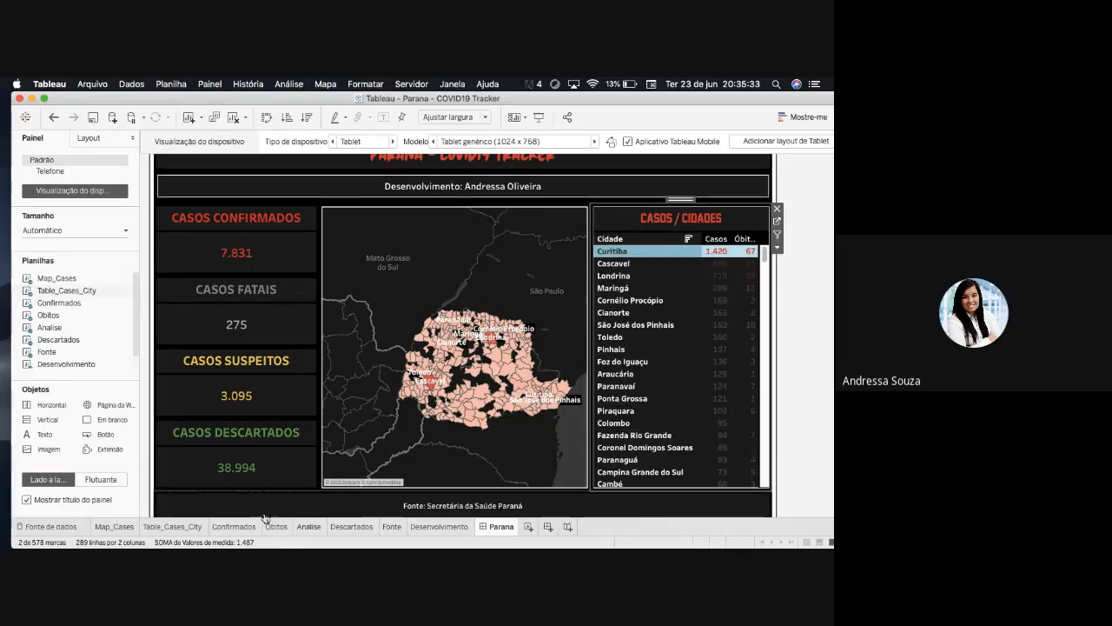
left_click(149, 527)
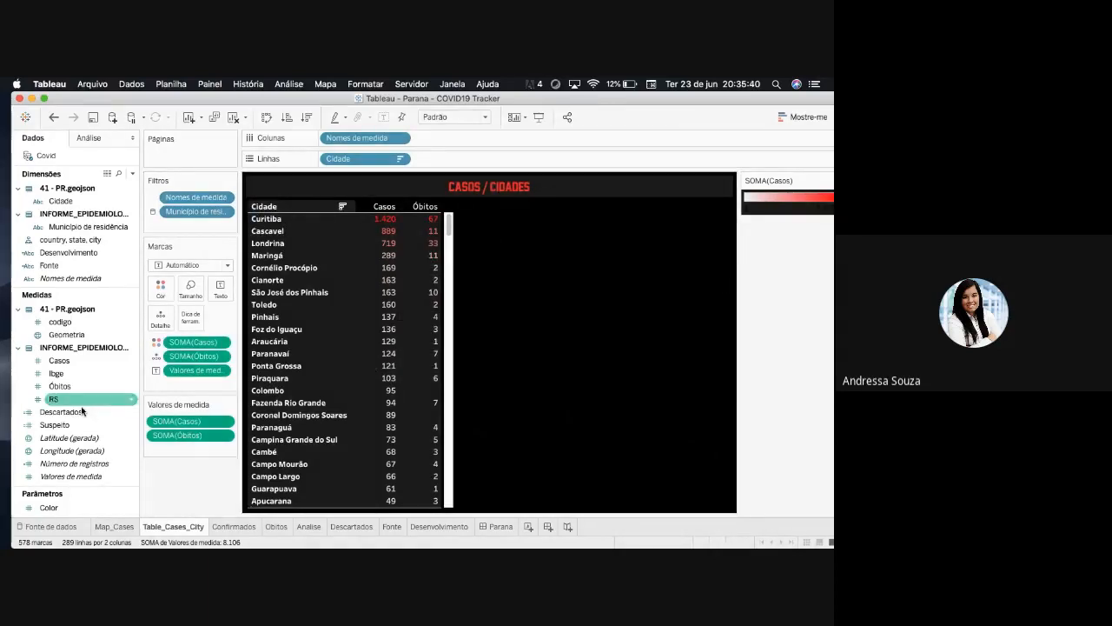
left_click(492, 527)
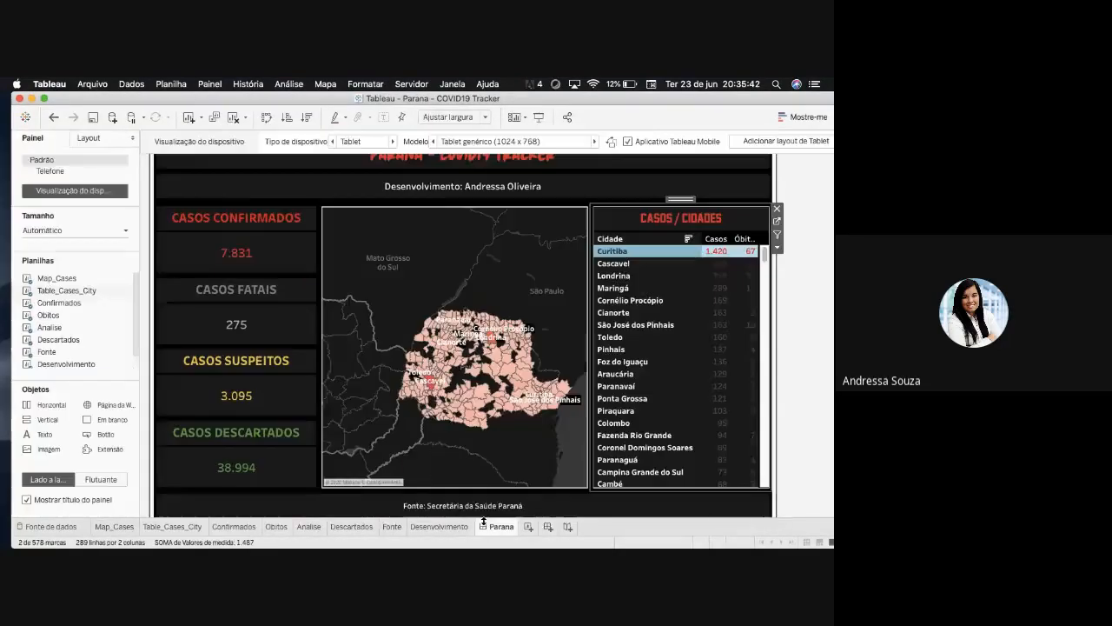
left_click(170, 526)
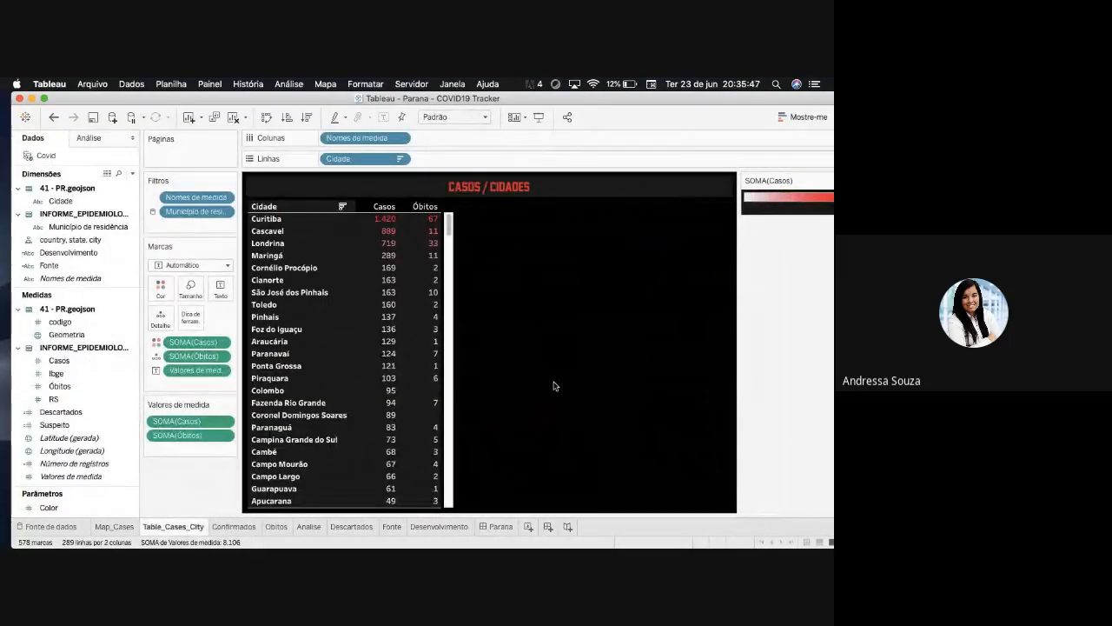